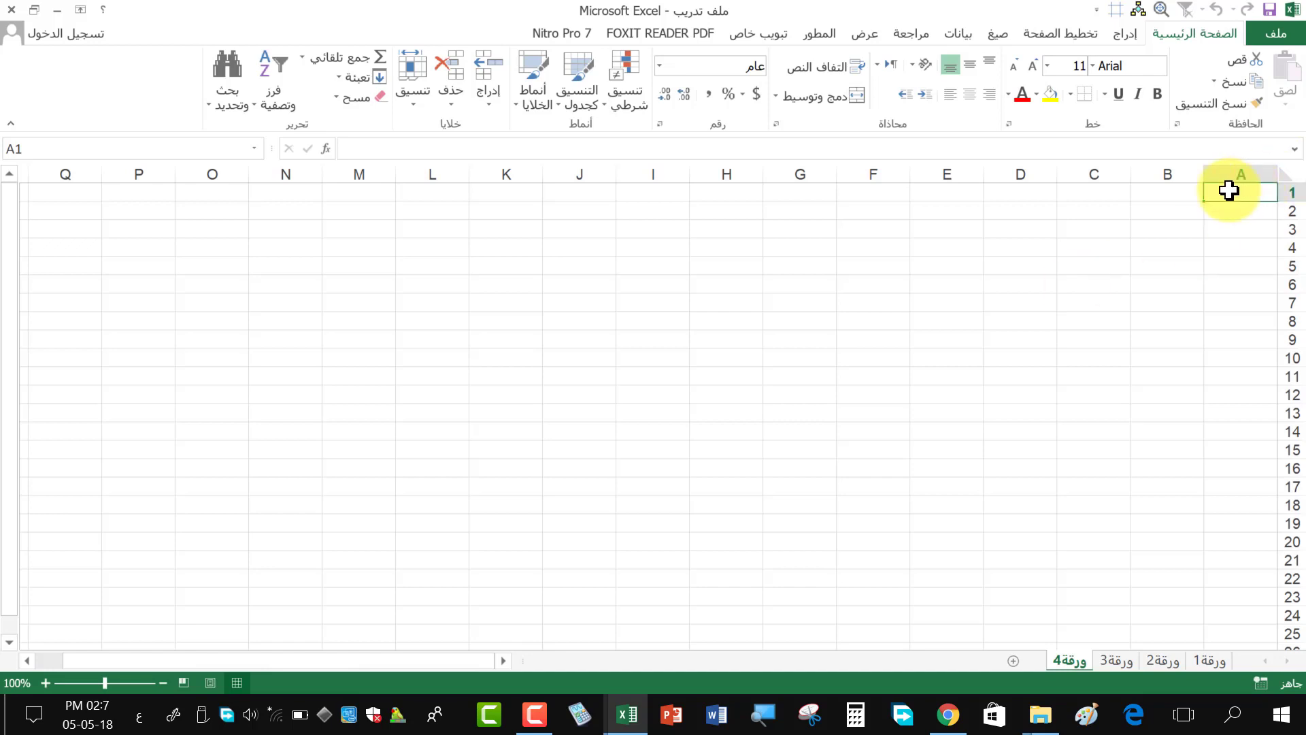
- Try a block selection from A1, then look at sheets ورقة1–ورقة3 and return to the empty ورقة4
mouse_move(1228, 191)
left_mouse_down()
mouse_move(510, 446)
mouse_move(196, 590)
left_mouse_up()
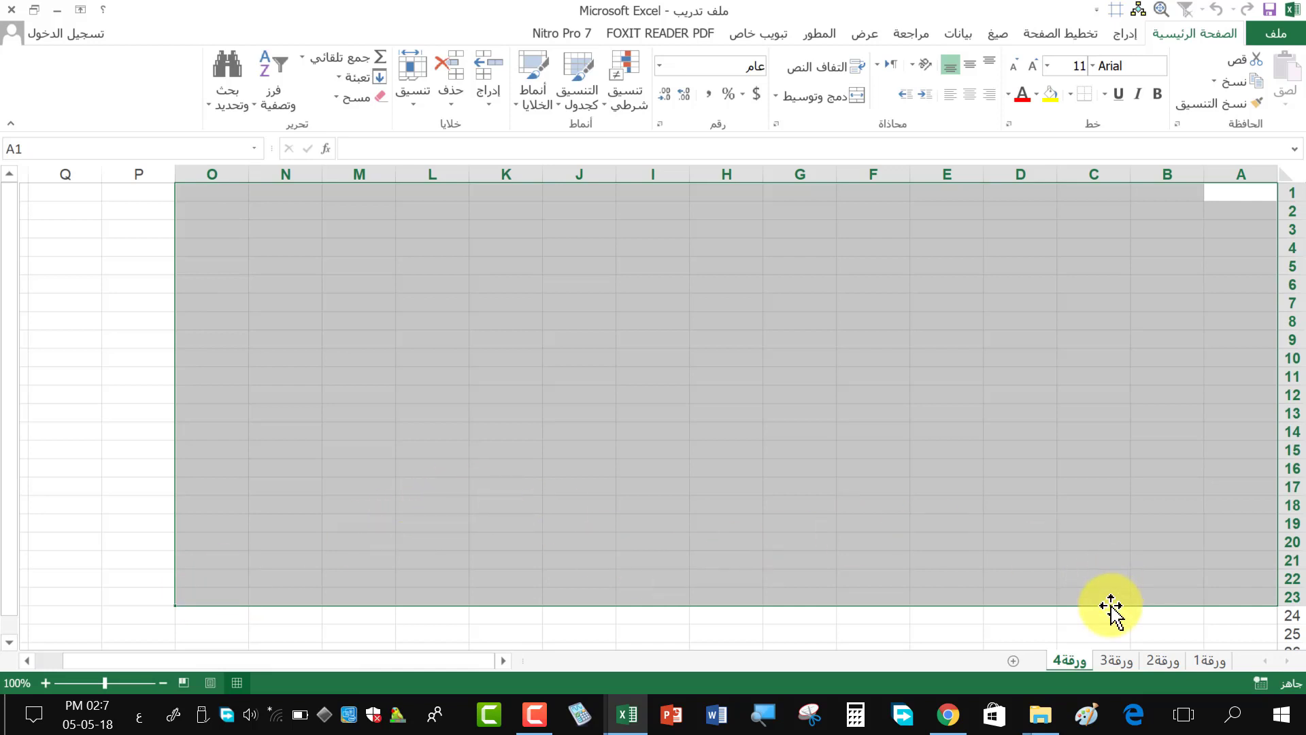
left_click(880, 378)
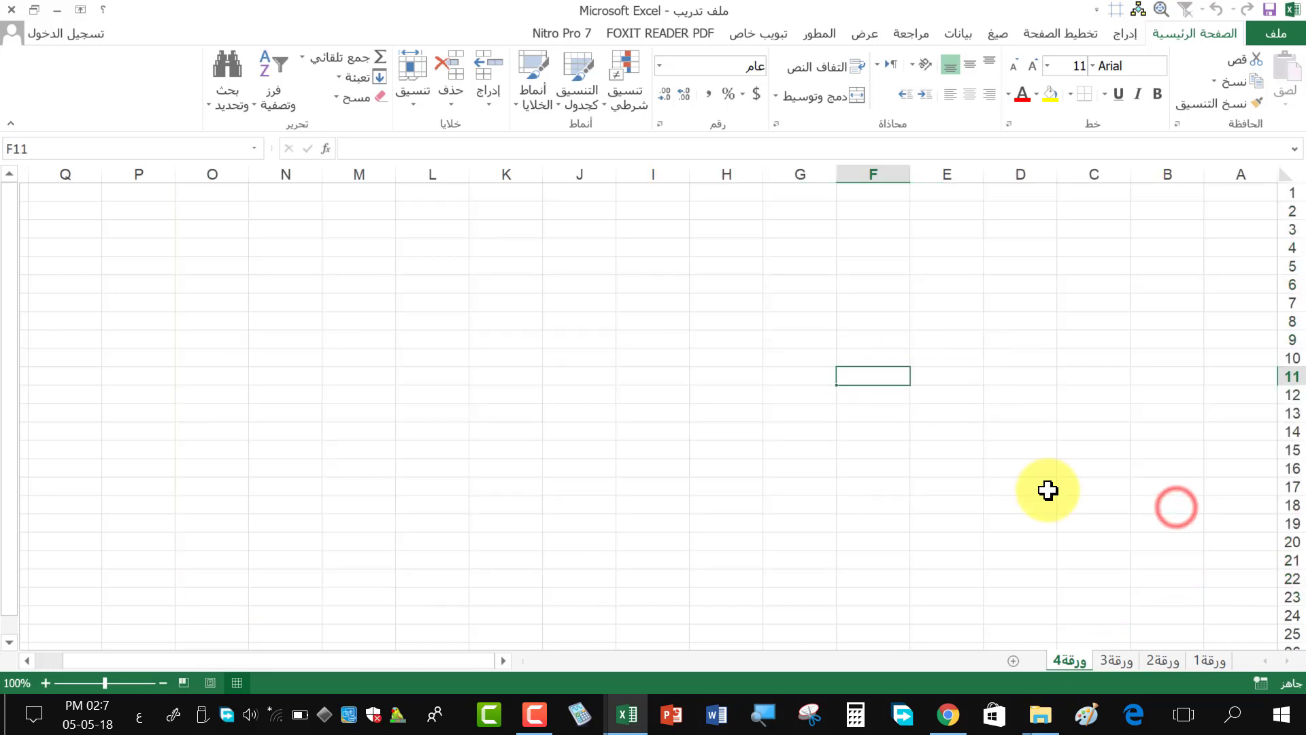
left_click(1204, 661)
left_click(1163, 661)
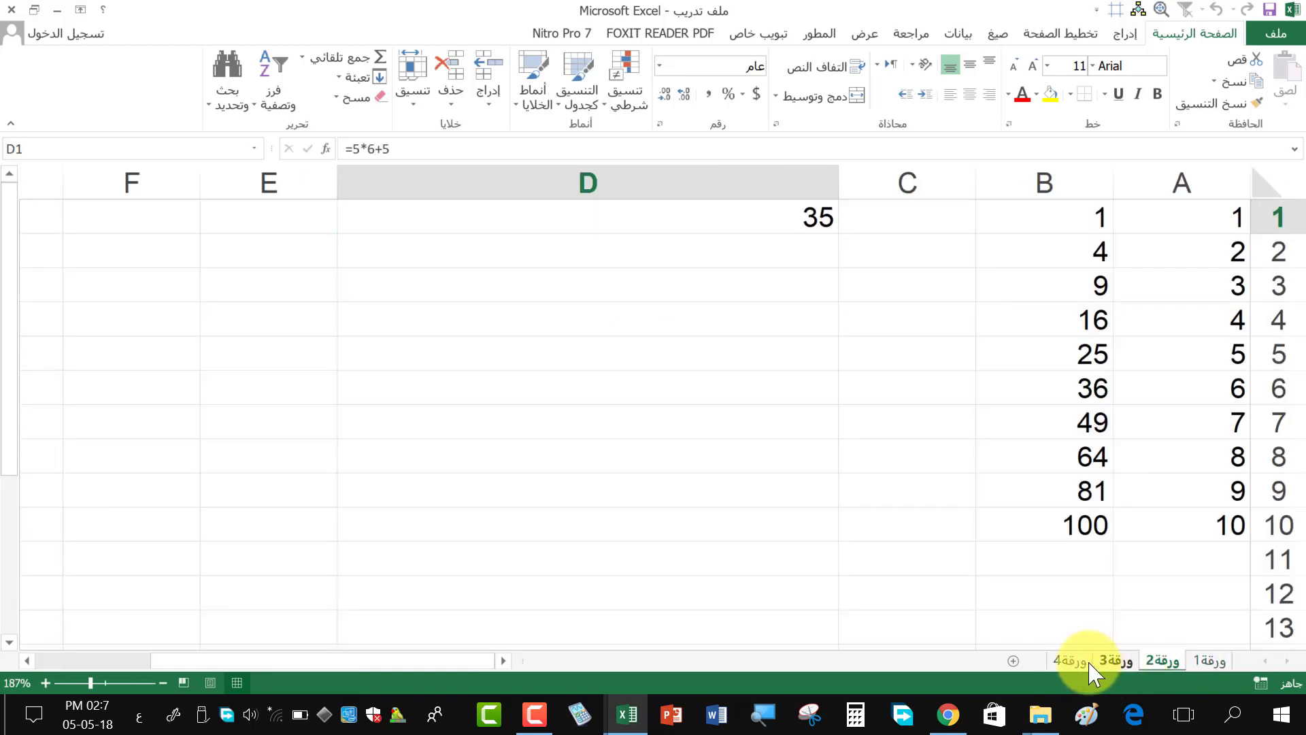
left_click(1116, 661)
left_click(1070, 662)
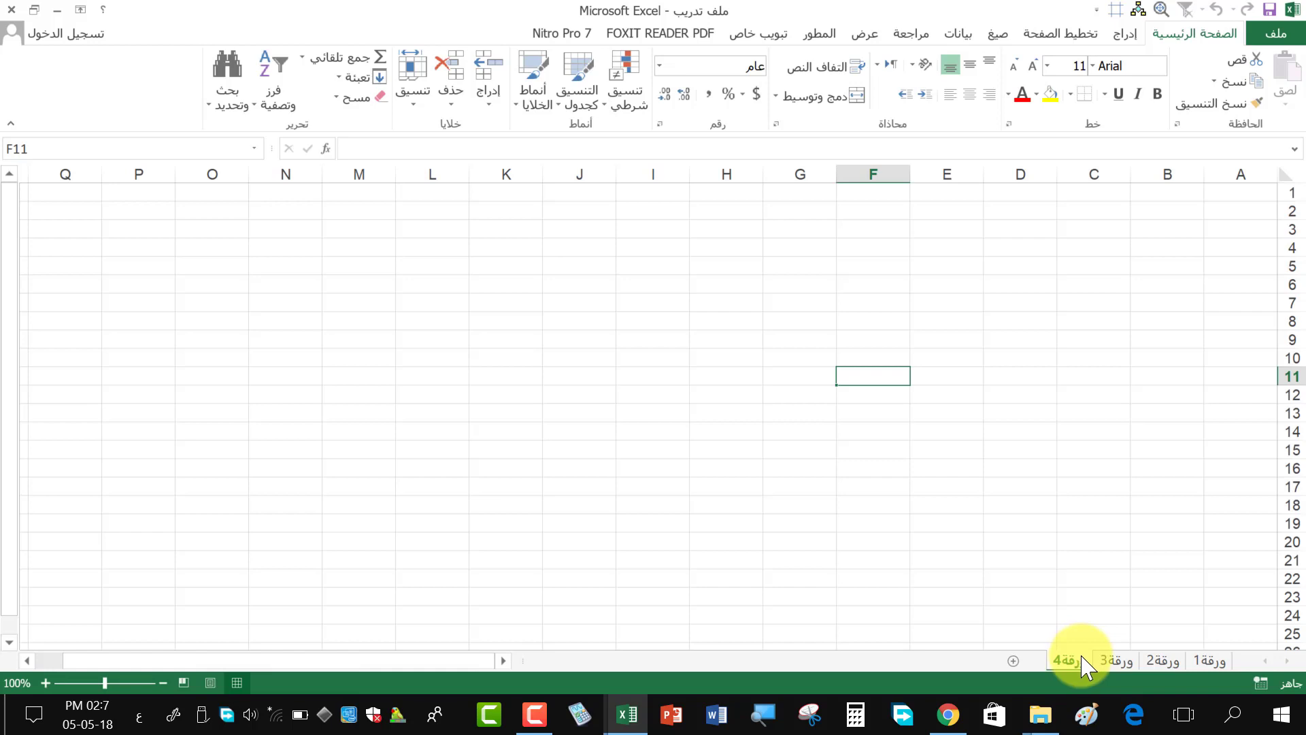
left_click(1114, 661)
left_click(1173, 660)
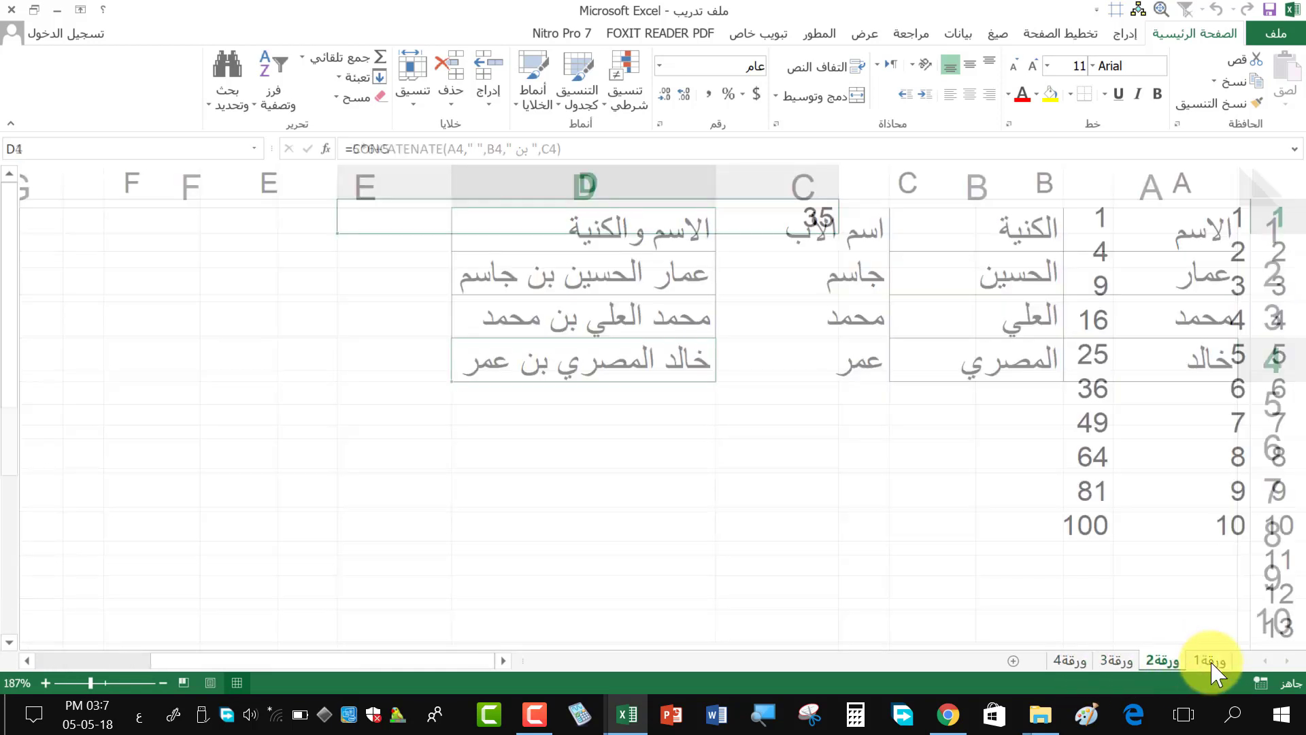
left_click(1210, 661)
left_click(1071, 661)
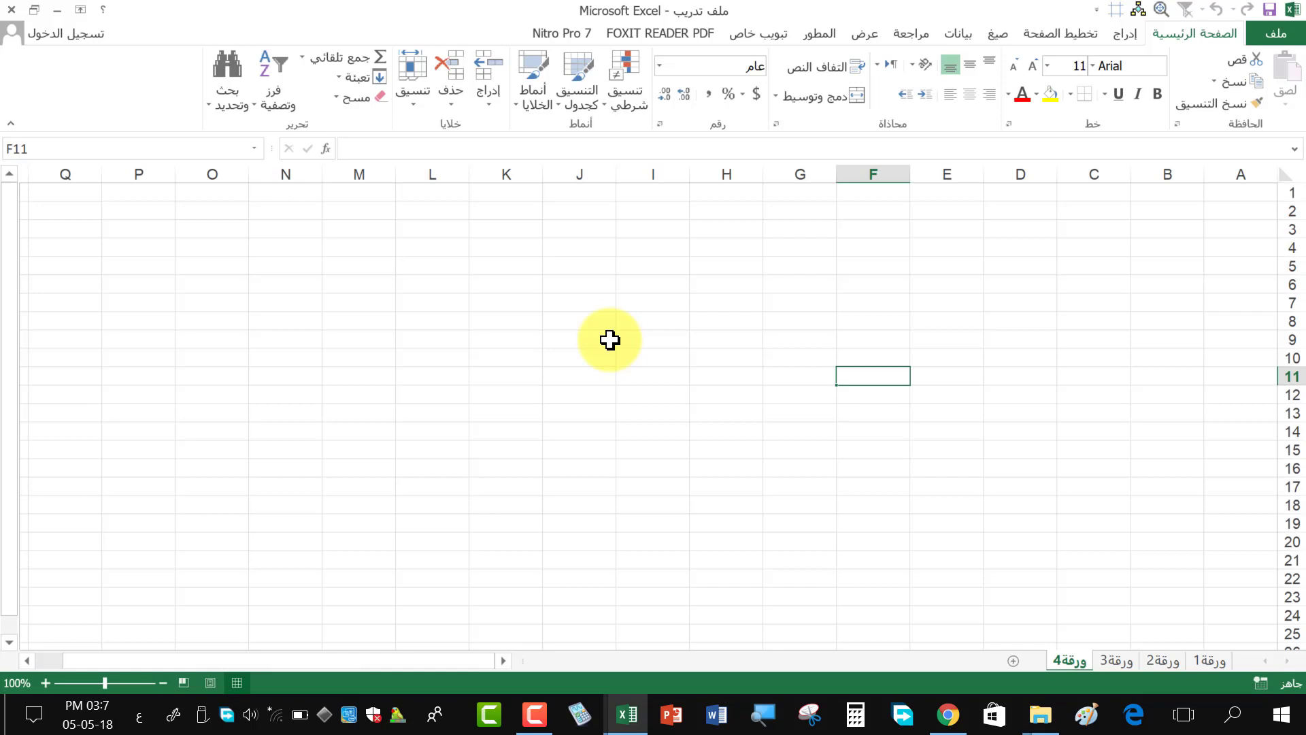
- Select and clear several cell ranges starting at A1, including A1:F13
mouse_move(1236, 196)
left_mouse_down()
mouse_move(814, 458)
mouse_move(204, 636)
left_mouse_up()
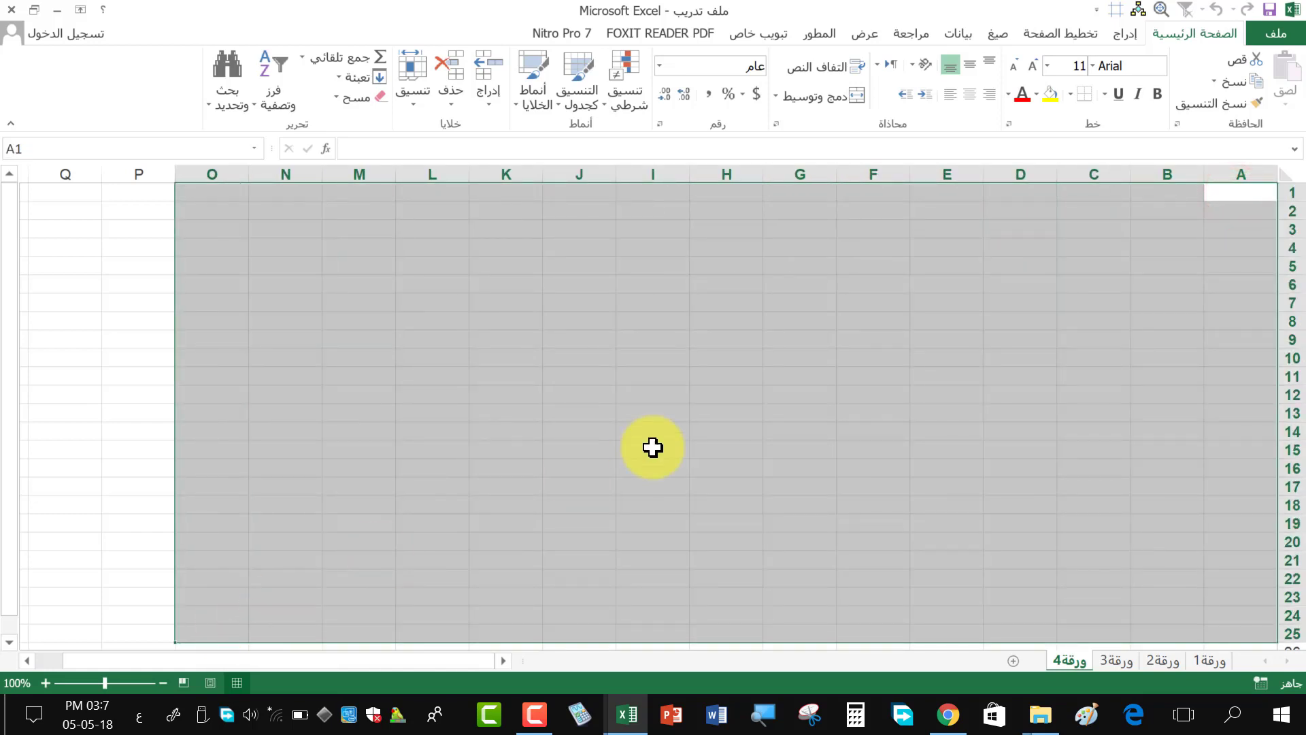
left_click(934, 412)
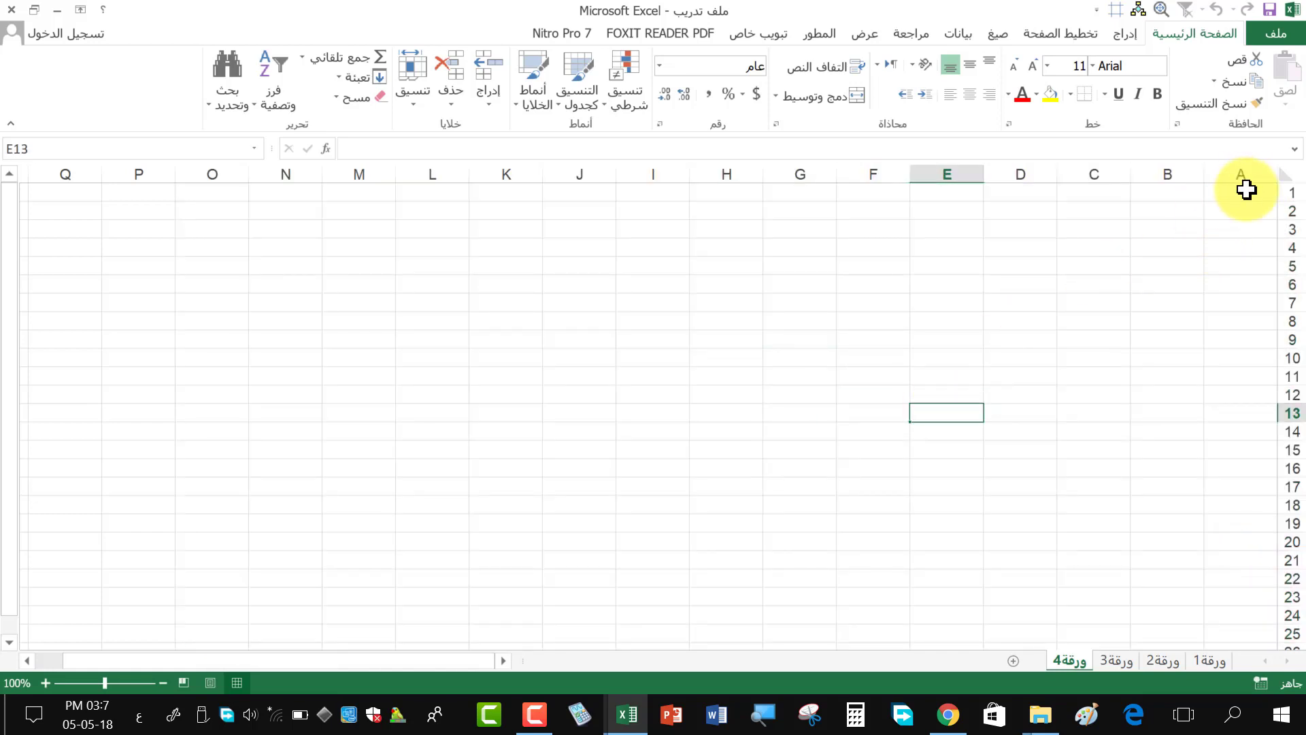
left_click_drag(1246, 190, 563, 554)
left_click(1222, 495)
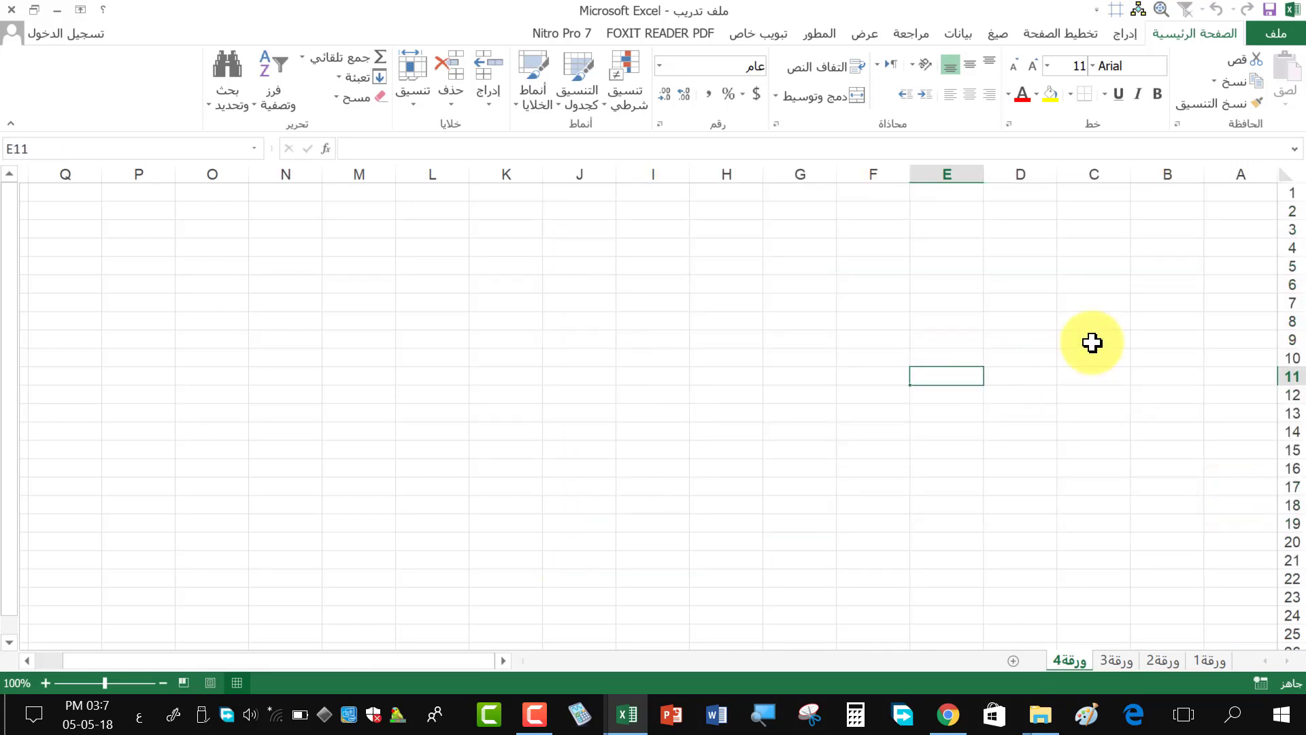
mouse_move(1239, 191)
left_mouse_down()
mouse_move(718, 450)
mouse_move(647, 504)
left_mouse_up()
left_click(1235, 191)
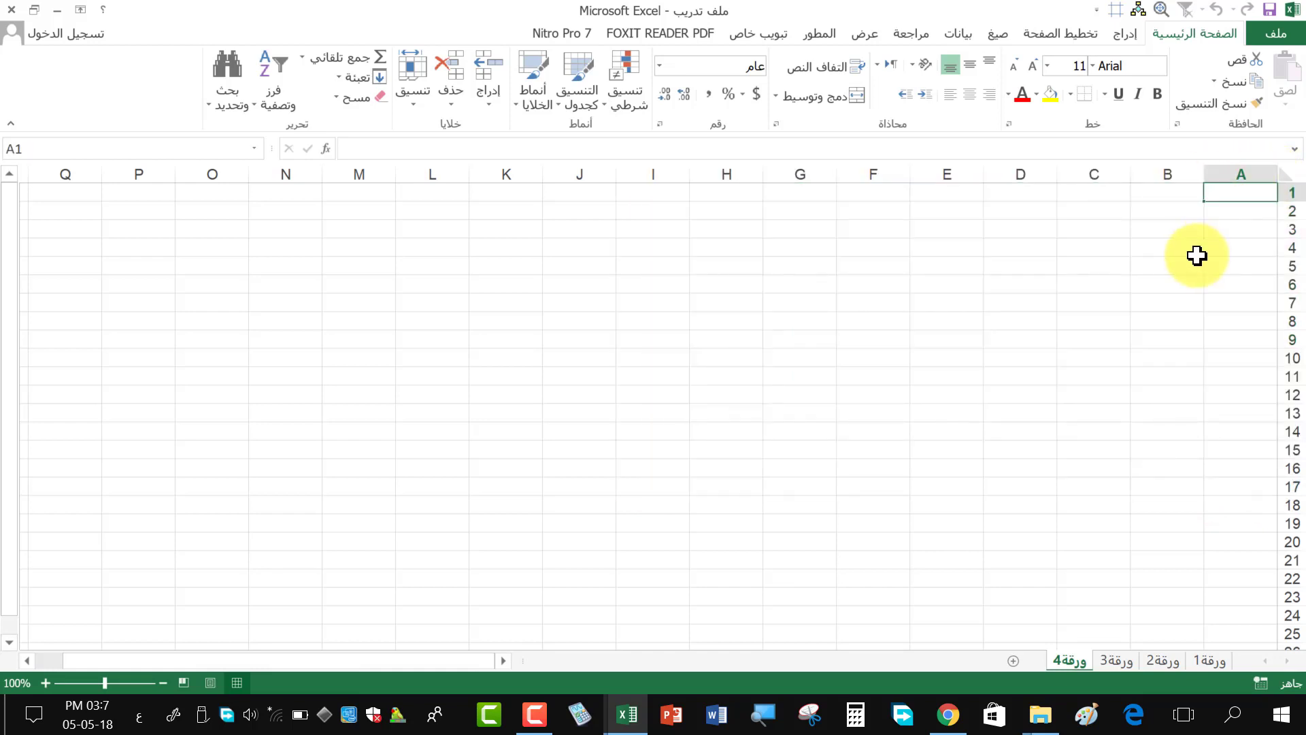
- Click cells A2, B4, E3, F8 and A1, ending with all of column A selected
left_click(1239, 204)
left_click(1059, 244)
left_click(921, 224)
left_click(873, 320)
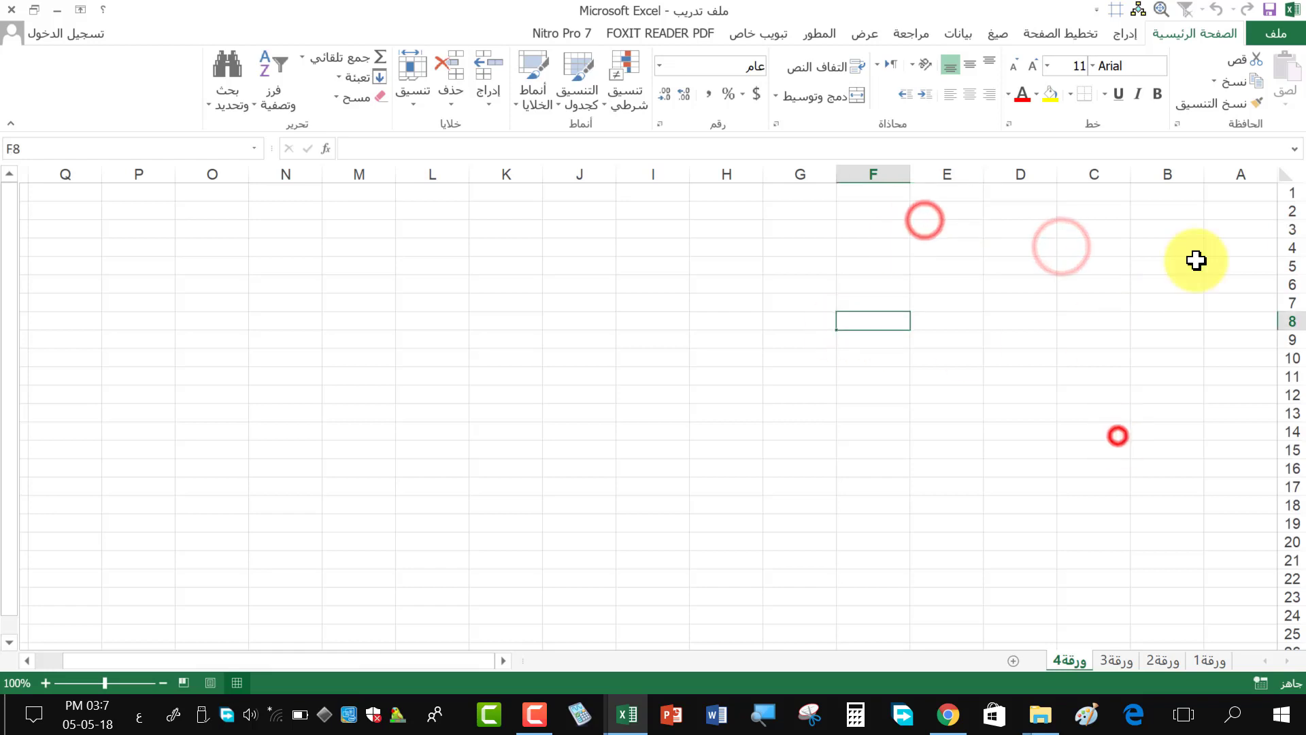
left_click(1239, 211)
left_click(1244, 194)
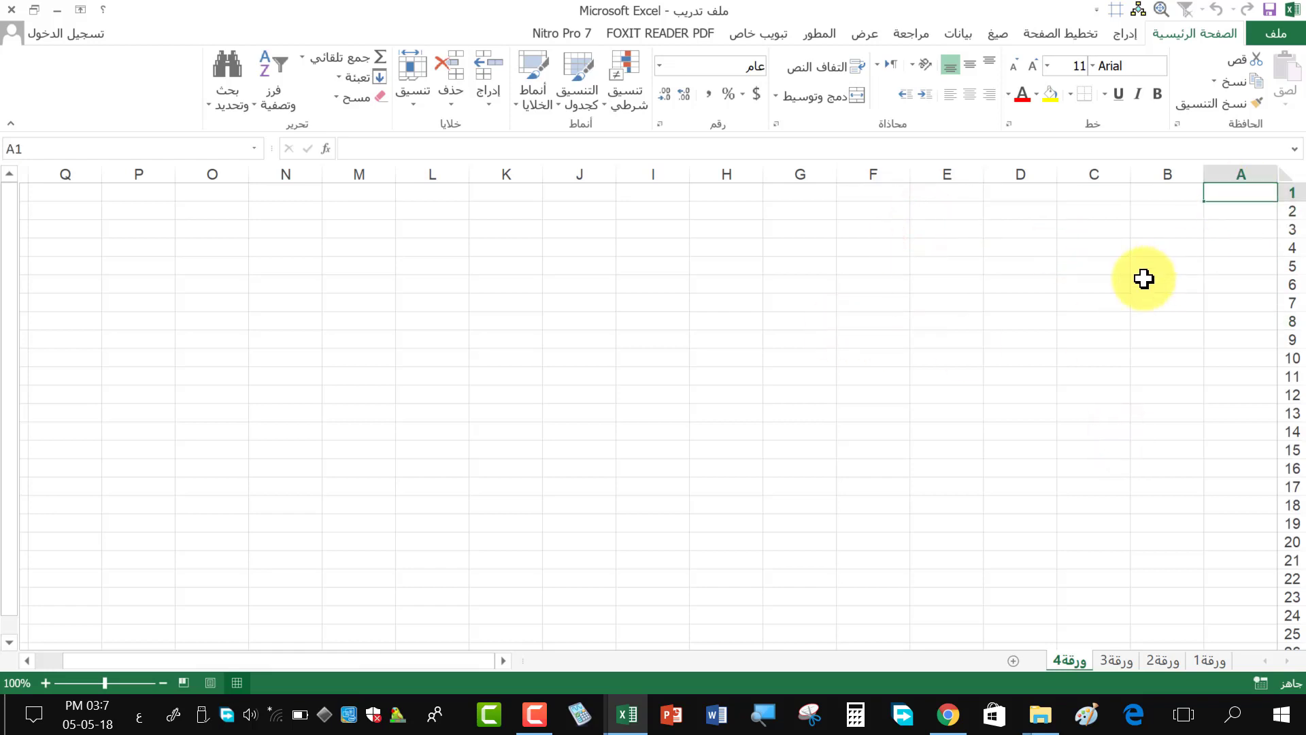
left_click(1245, 173)
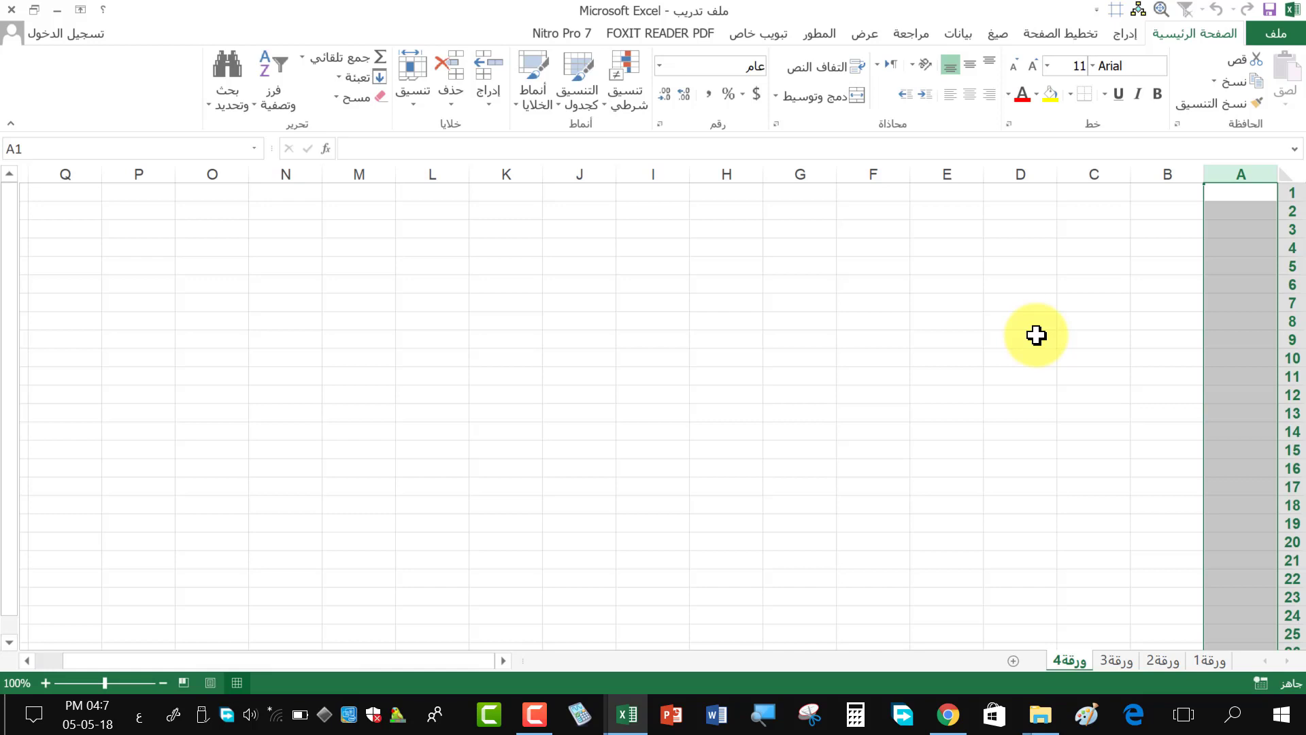
left_click(1290, 193)
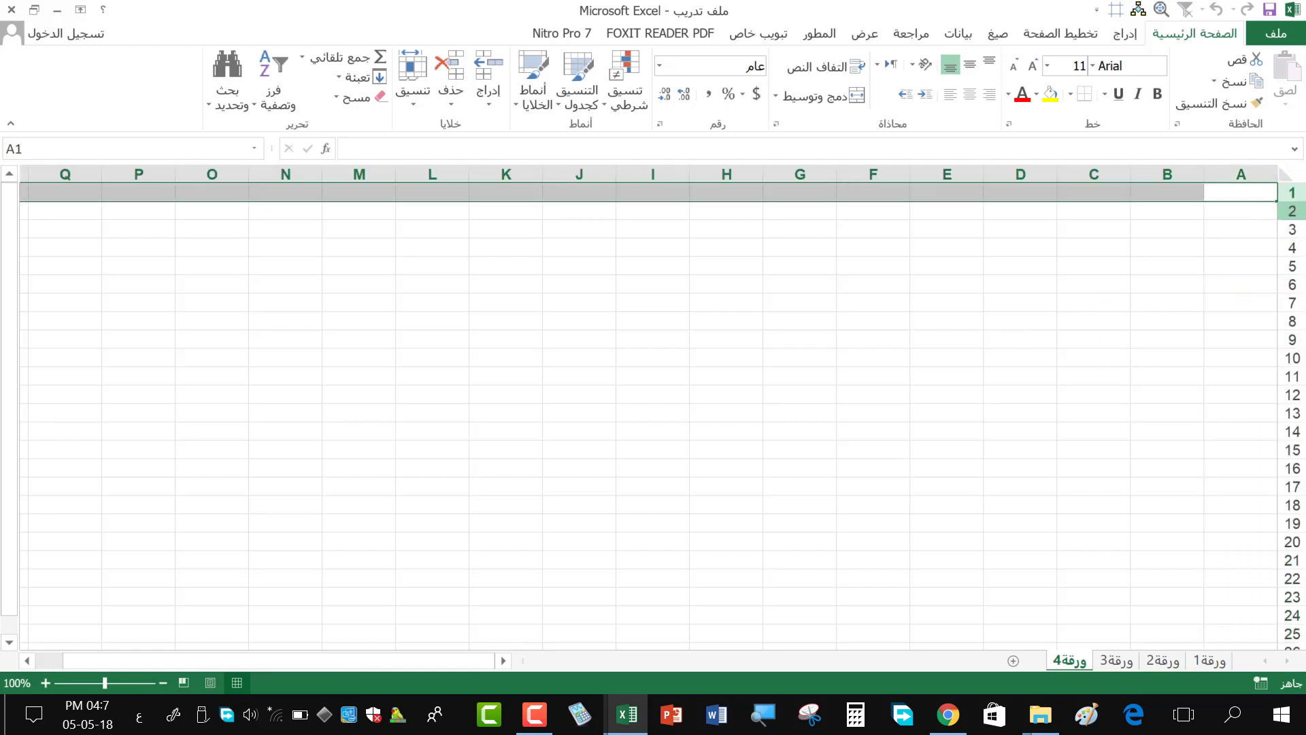
left_click_drag(1290, 202, 1291, 202)
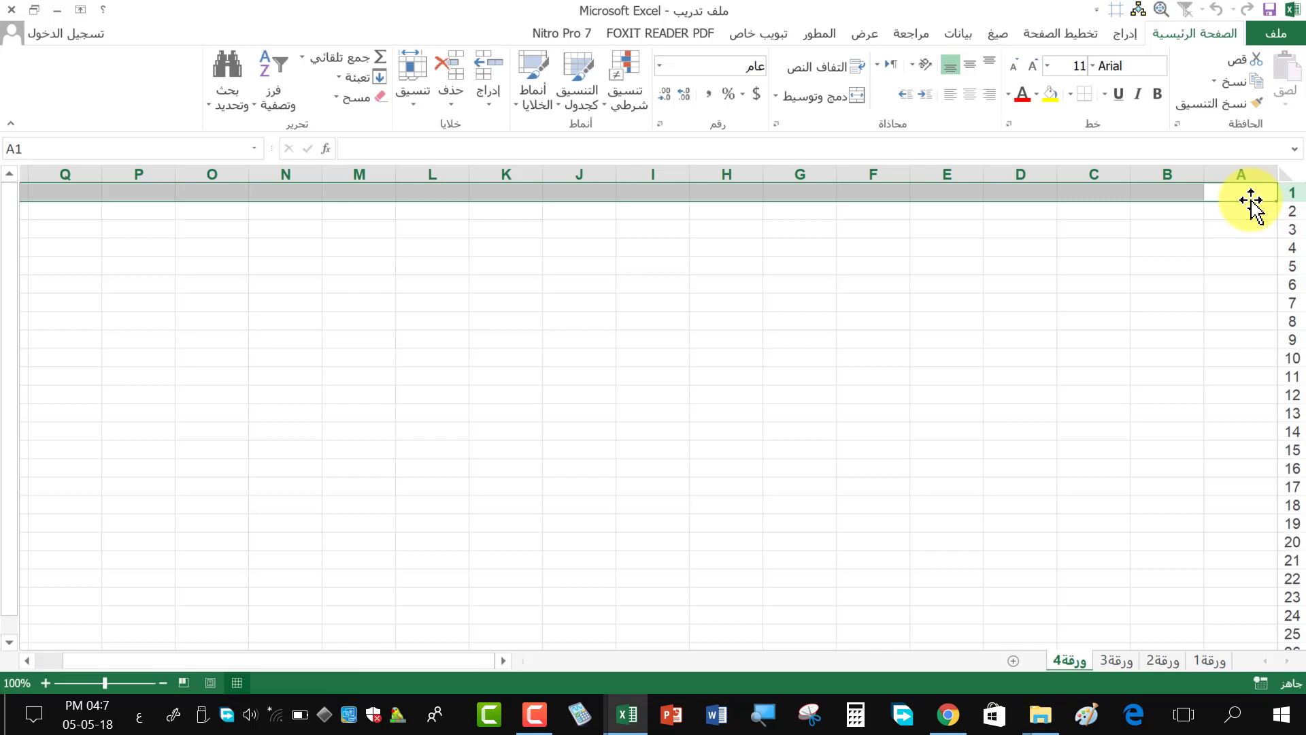
left_click(1239, 193)
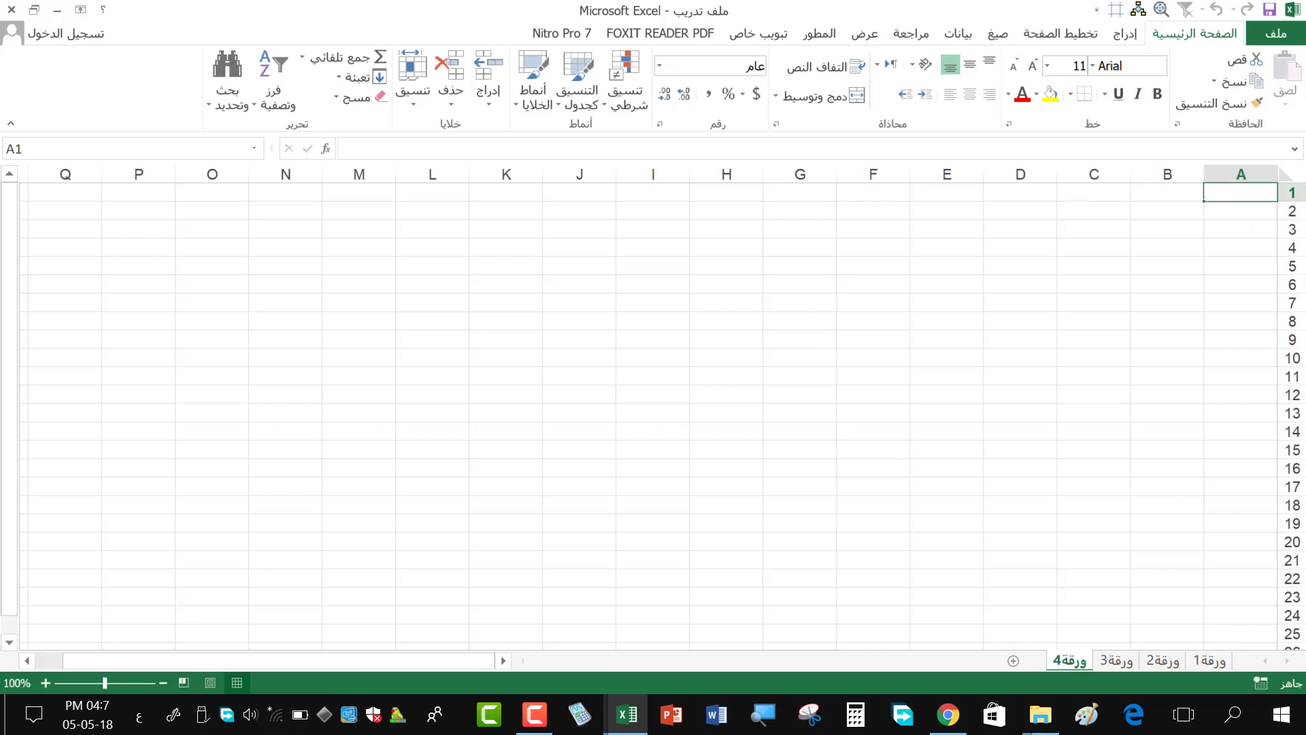
left_click(1239, 166)
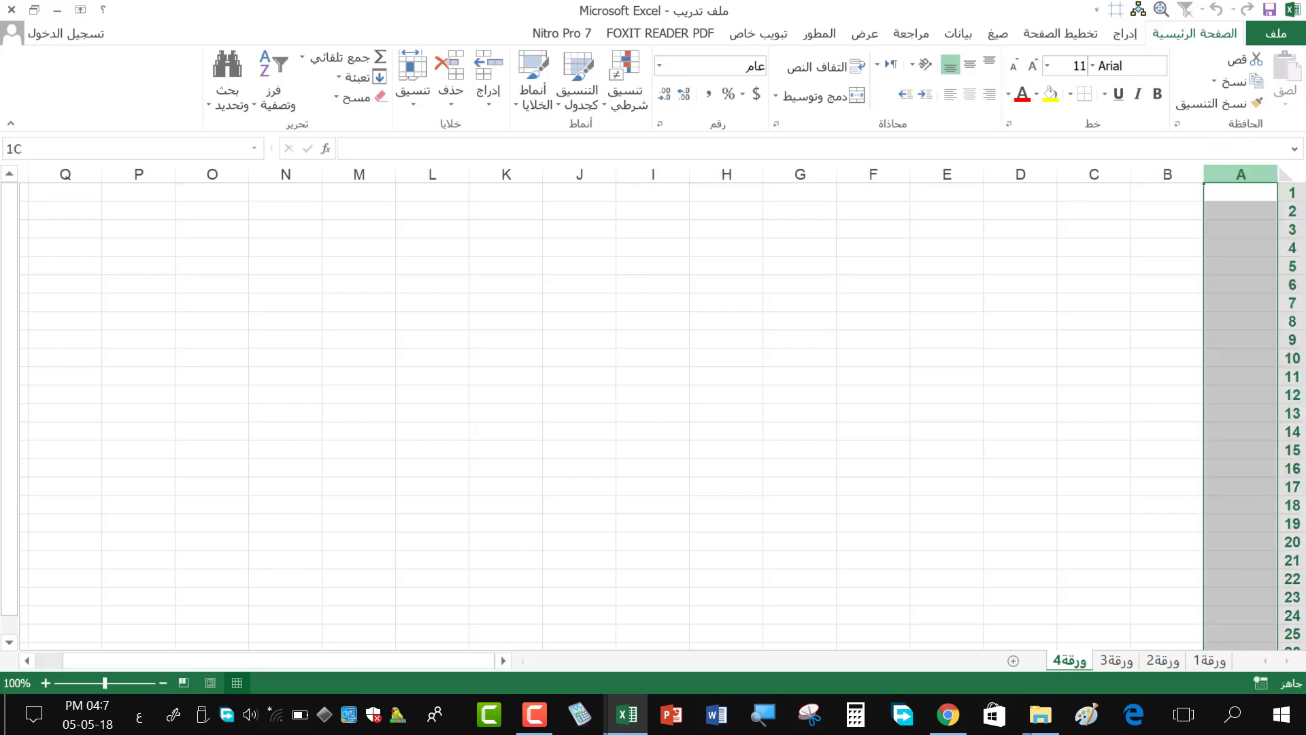
left_click(1292, 174)
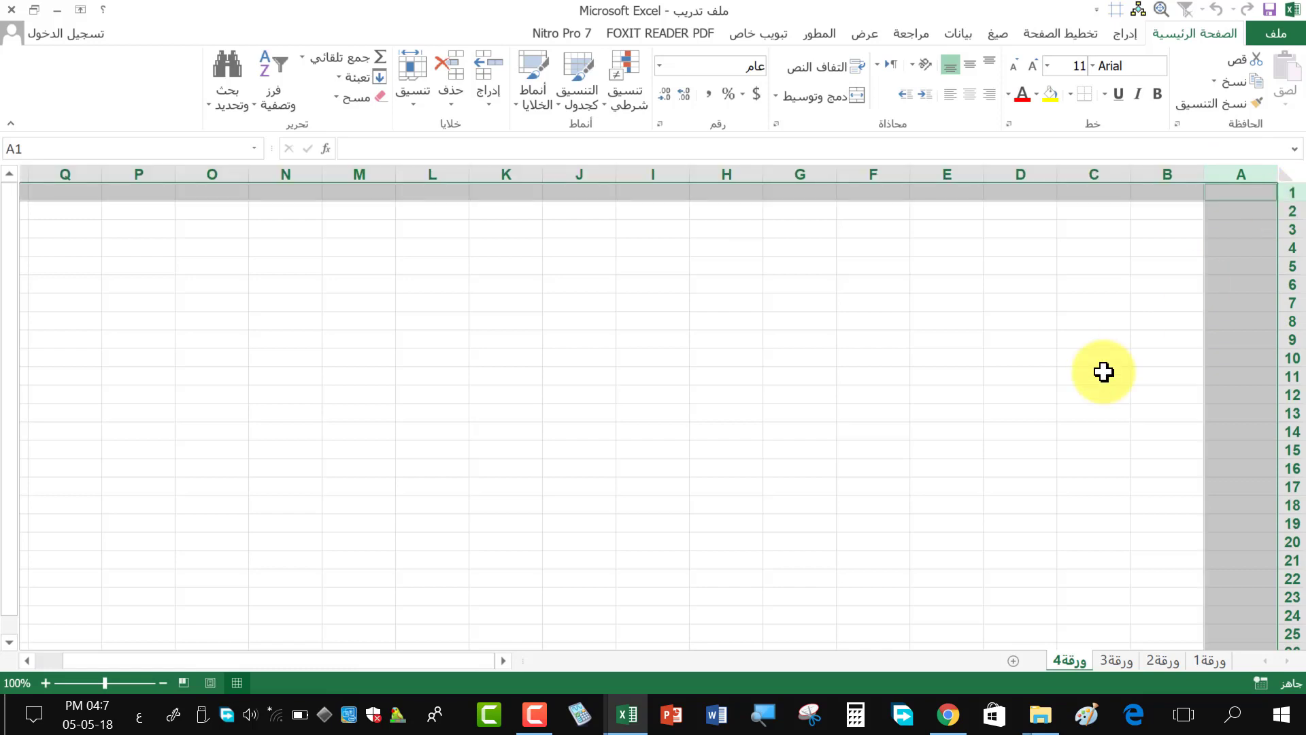
left_click(1239, 192)
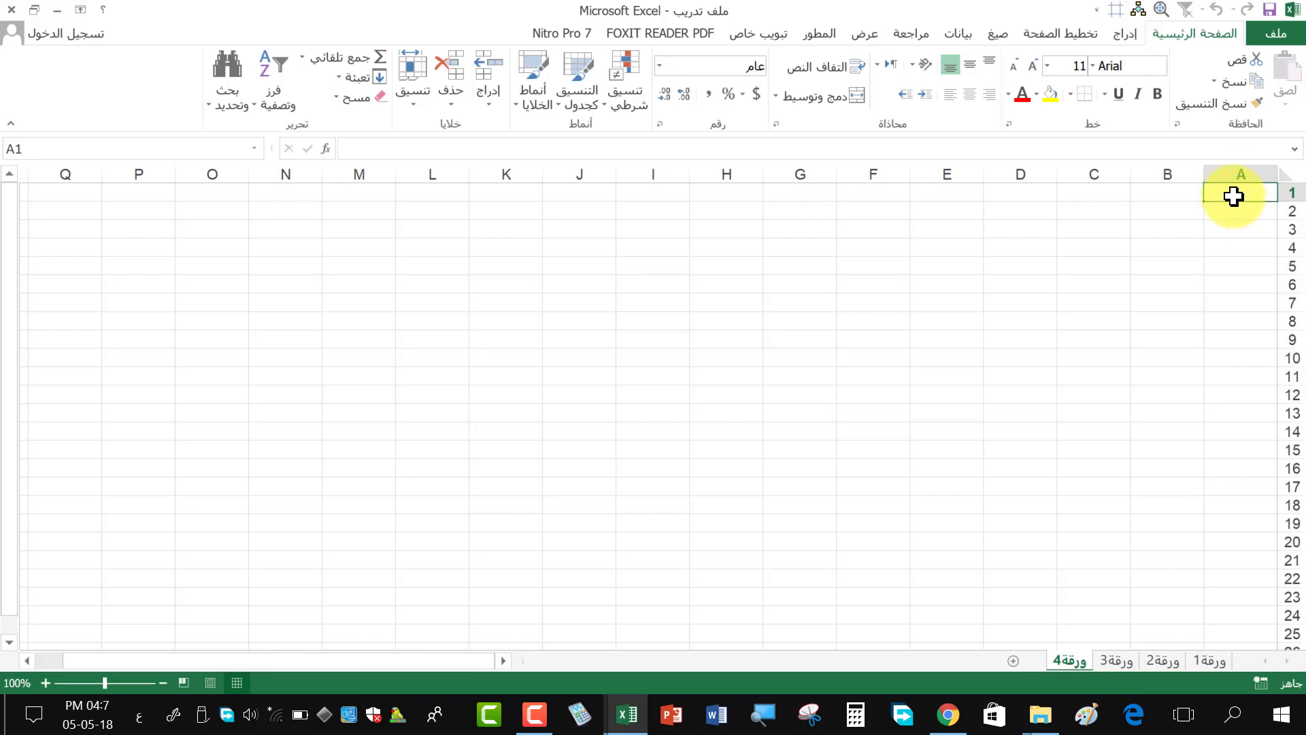
left_click(54, 149)
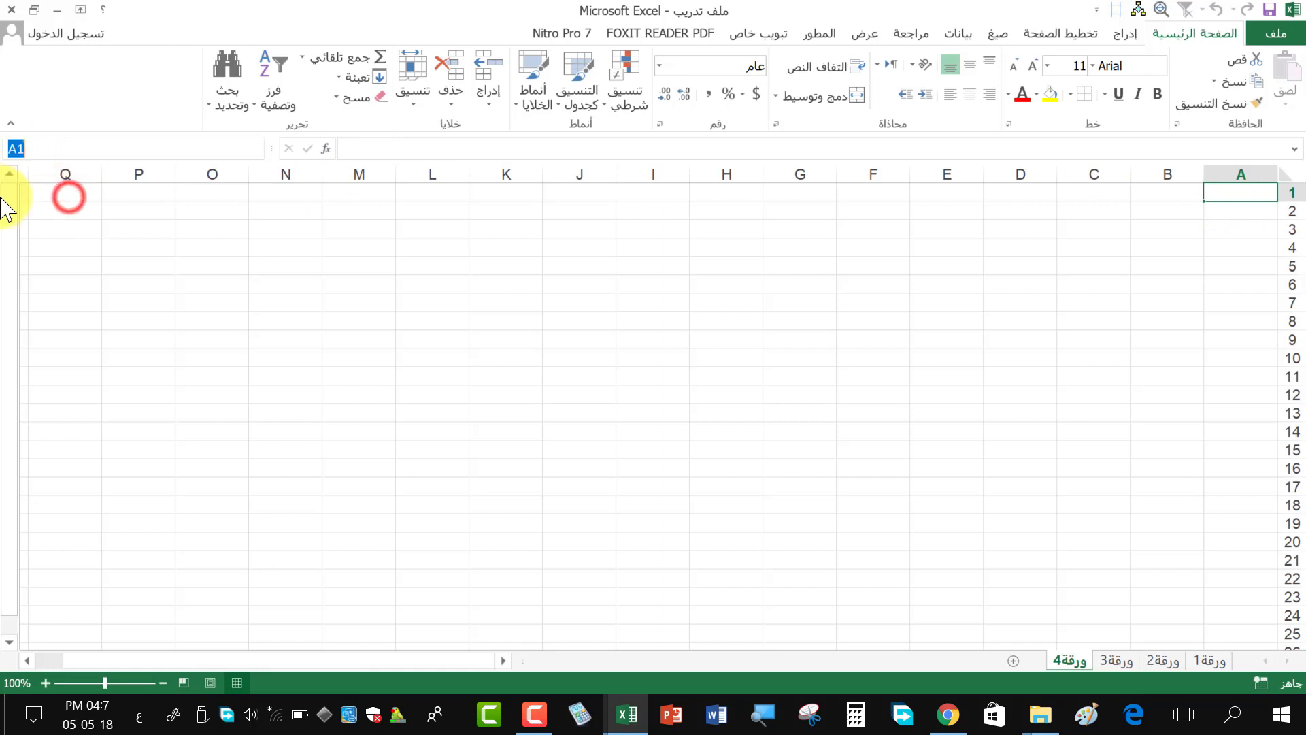
left_click(83, 197)
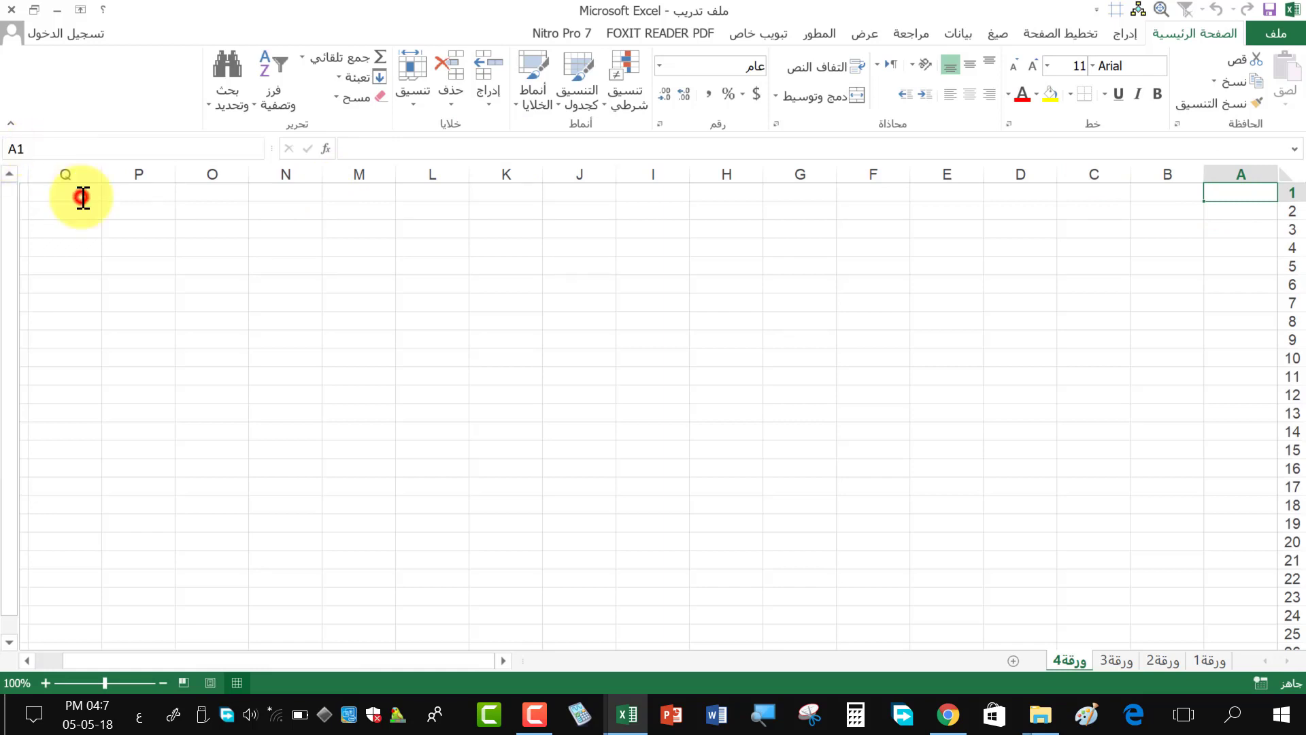
left_click(88, 196)
left_click(223, 151)
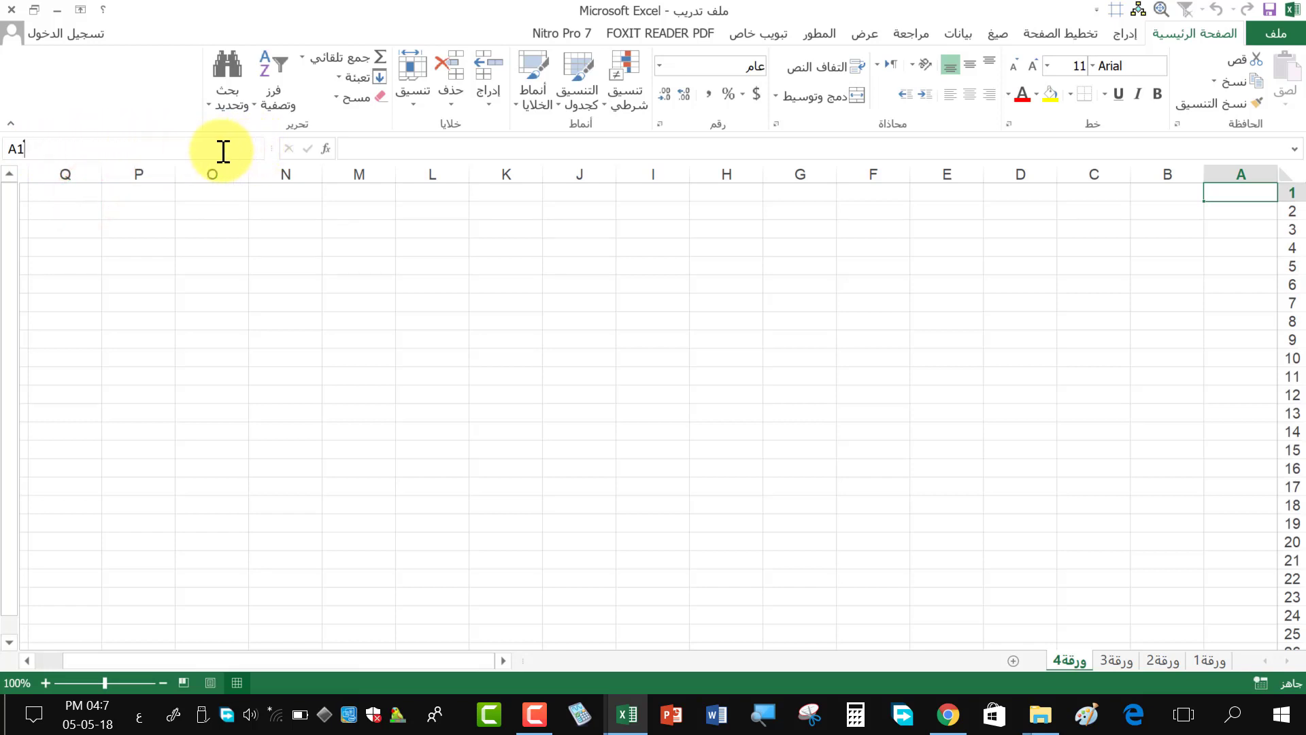
left_click(114, 195)
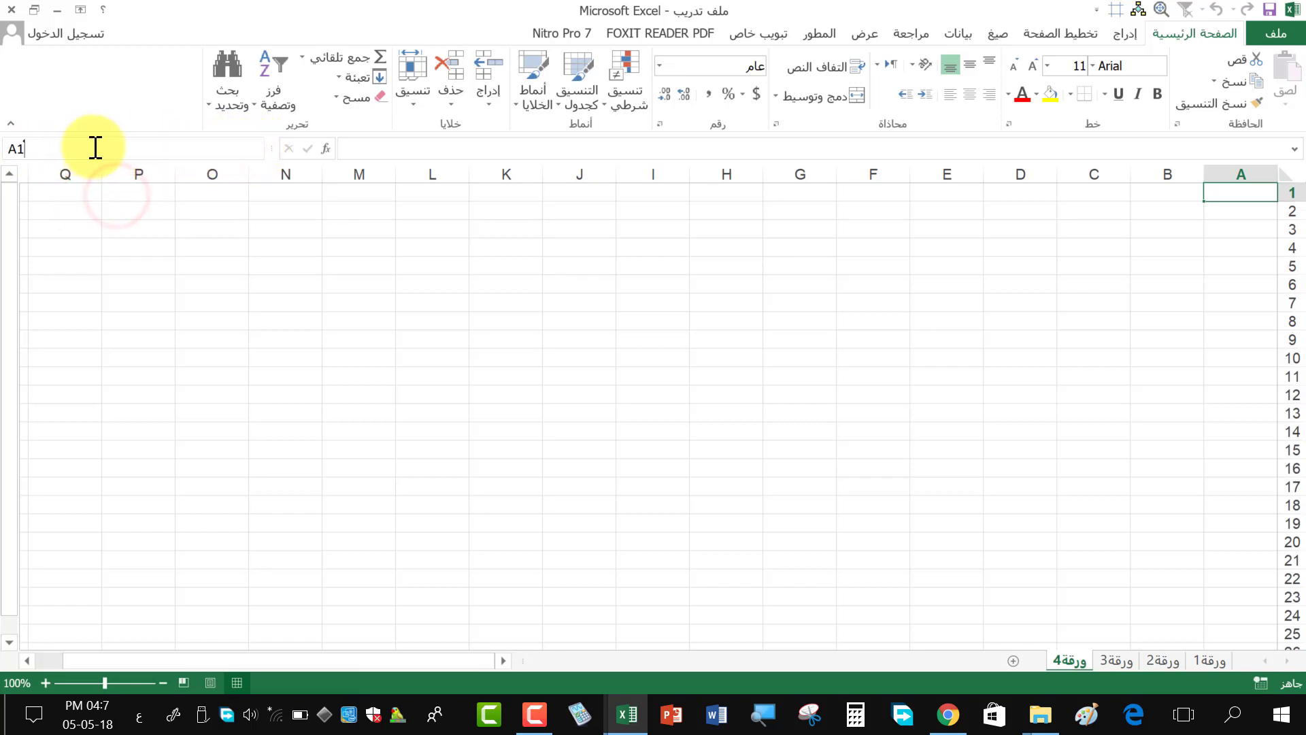
left_click(729, 245)
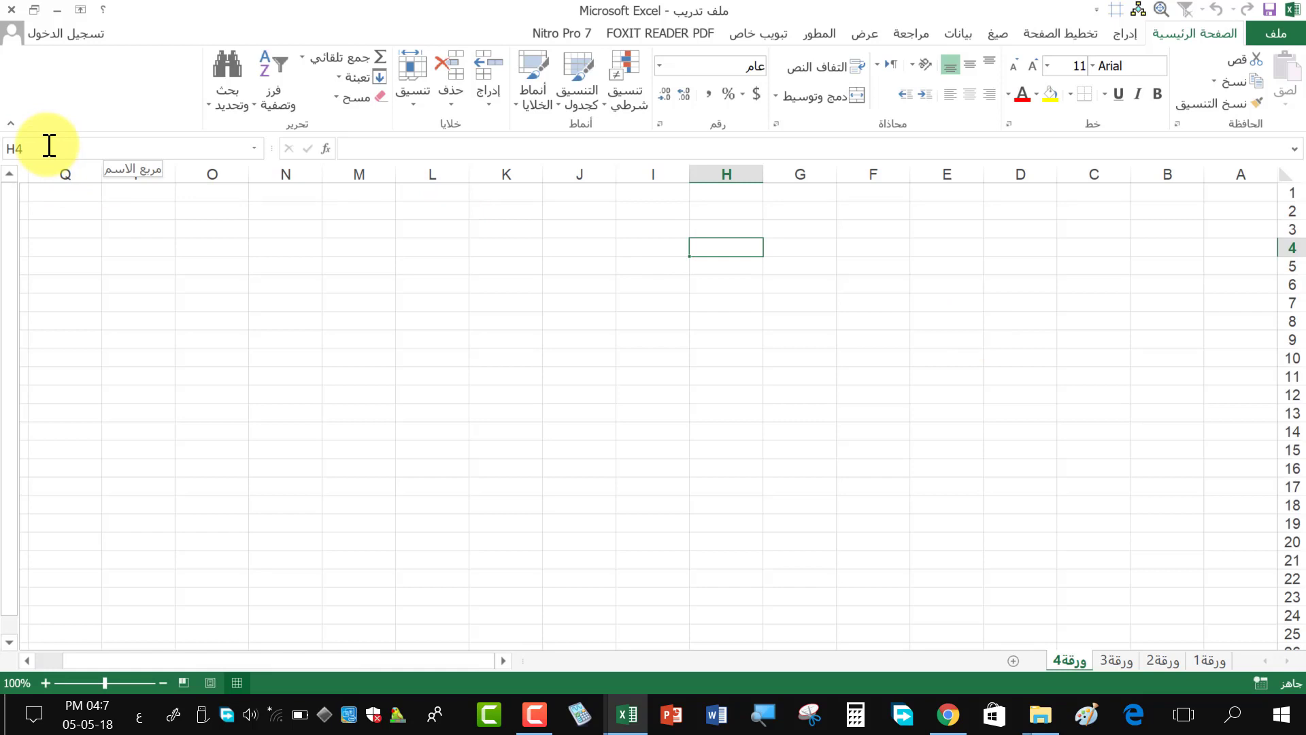
left_click(49, 145)
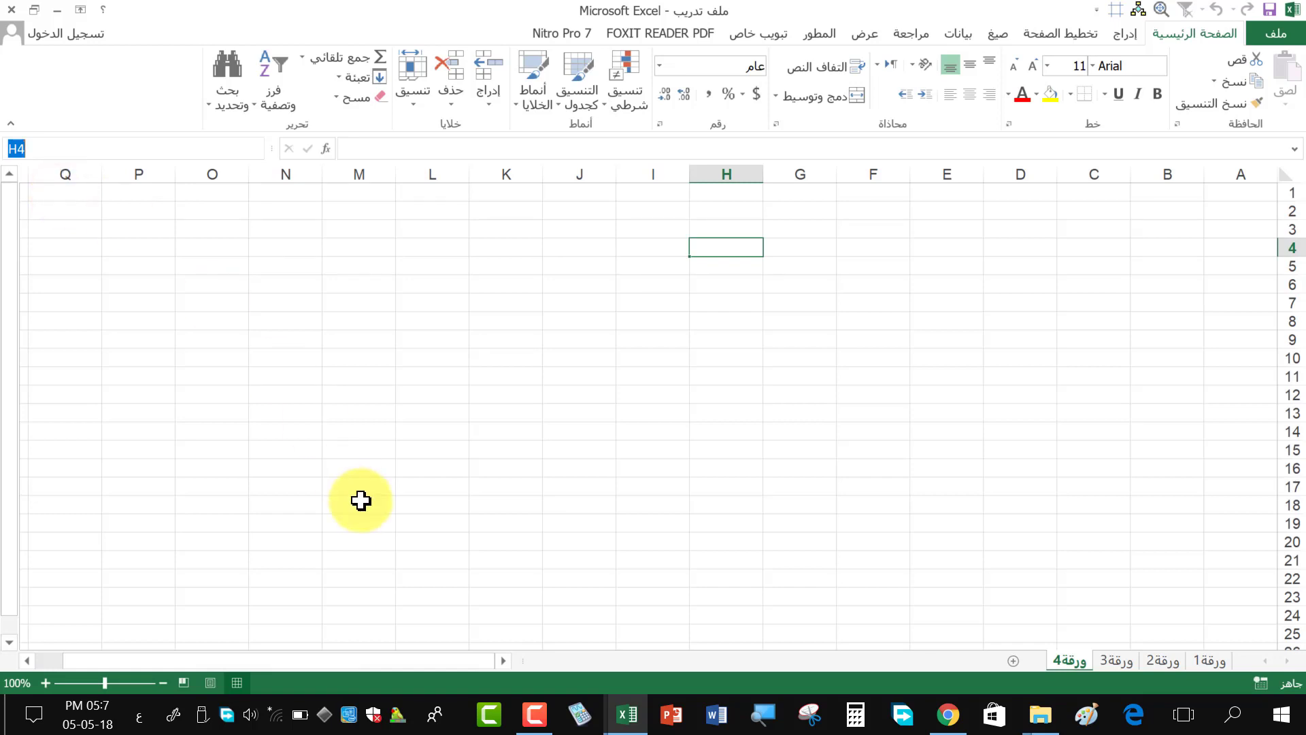
type("ش")
key("BackSpace")
key("alt+shift")
type("a1")
key("Return")
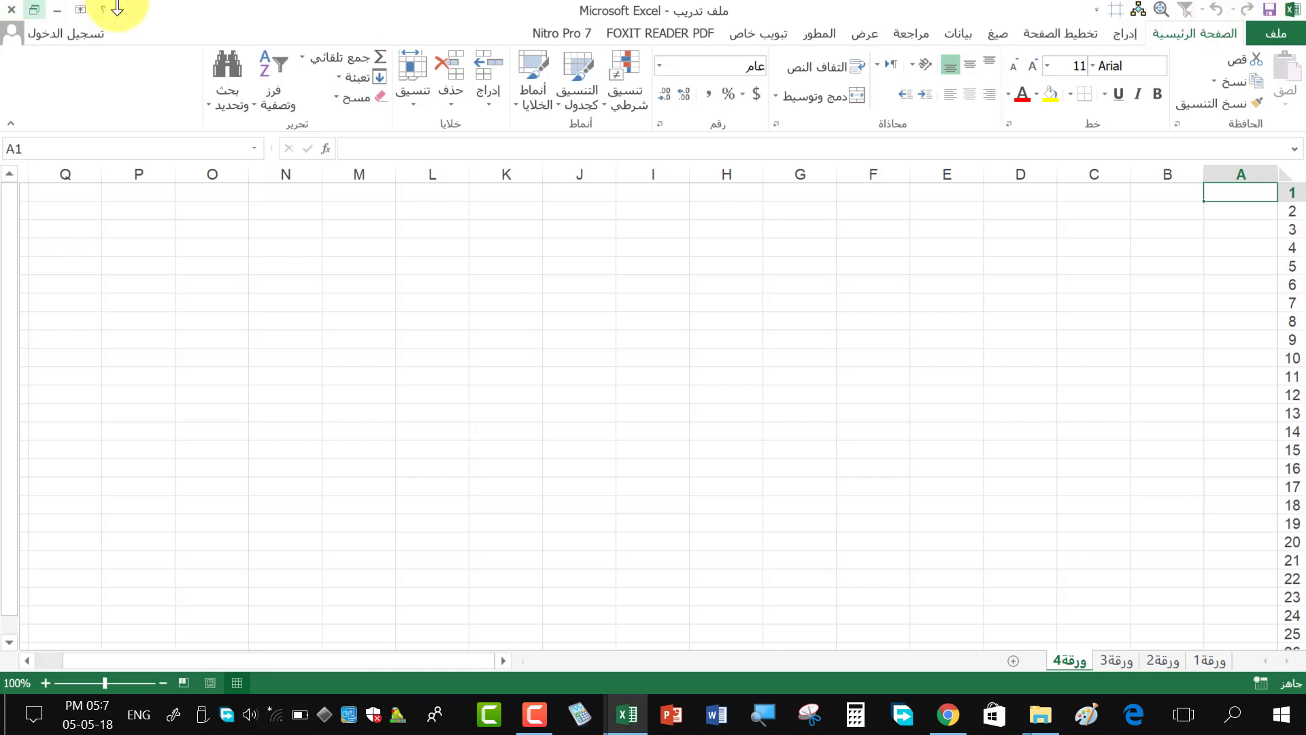
left_click(80, 10)
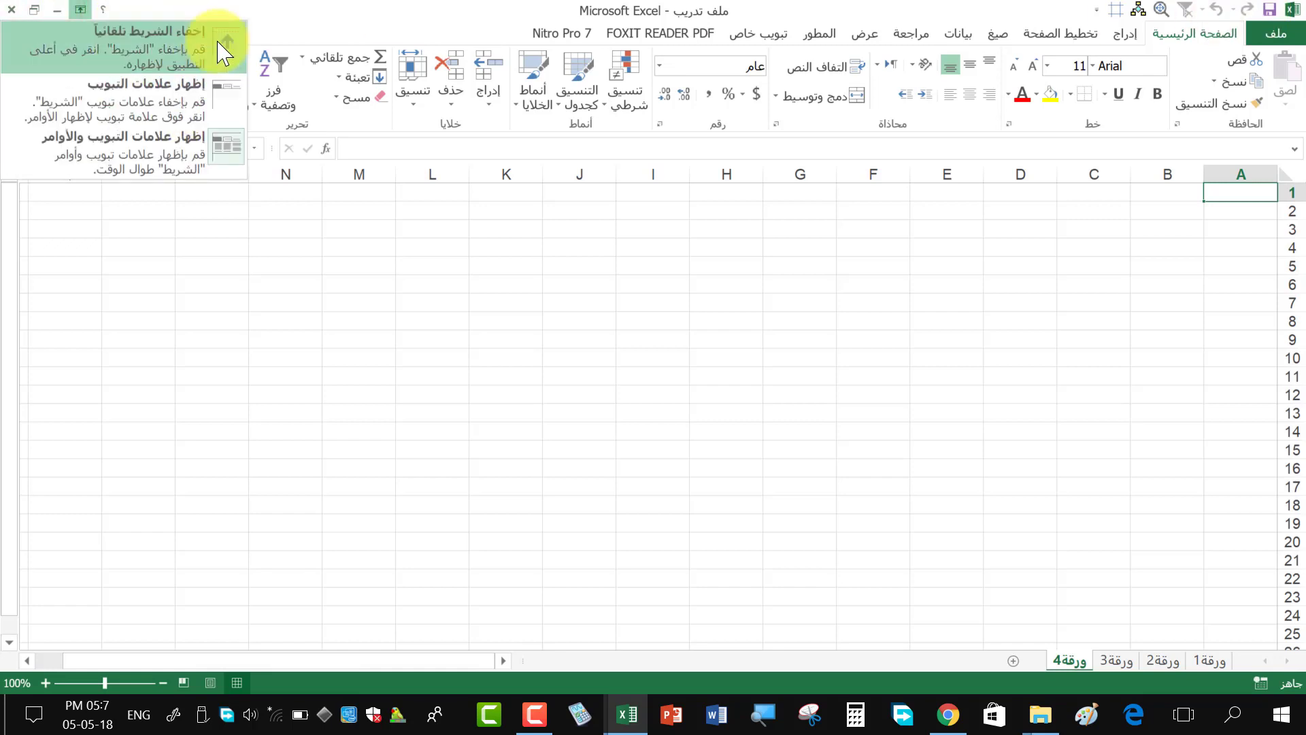
left_click(454, 10)
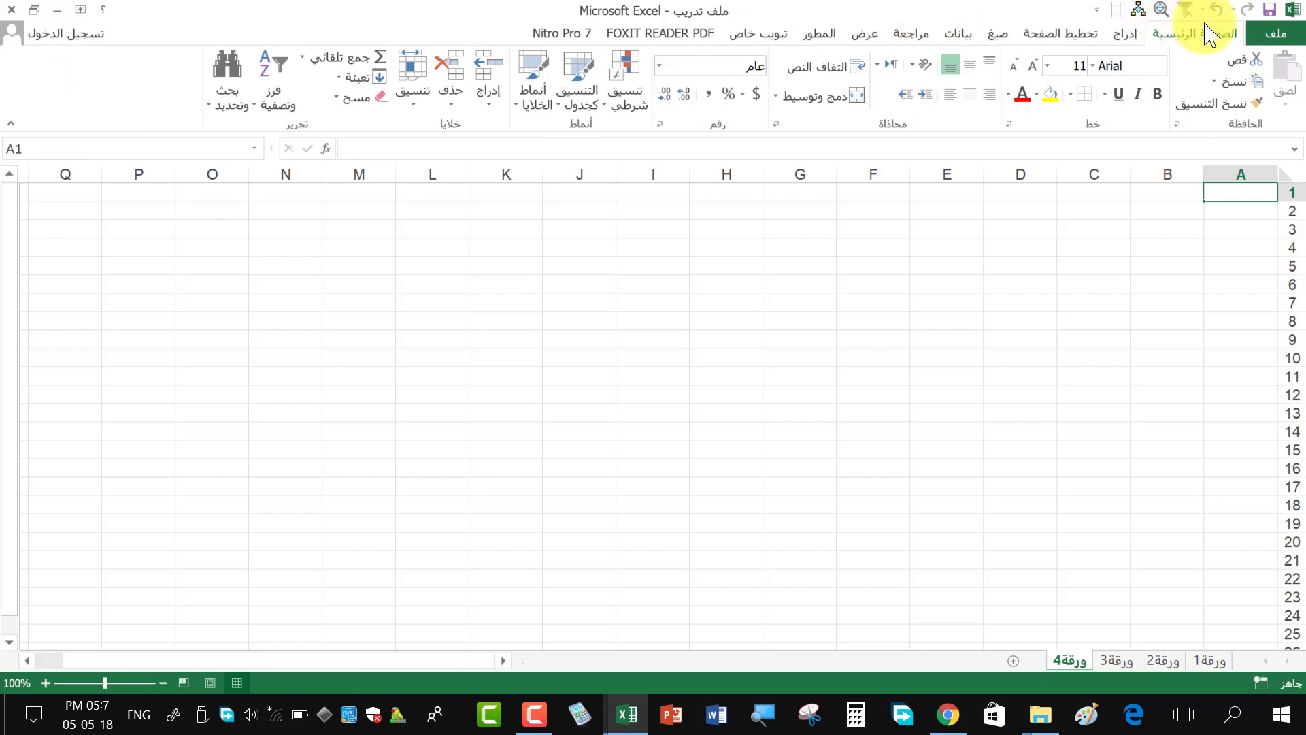
left_click(1276, 33)
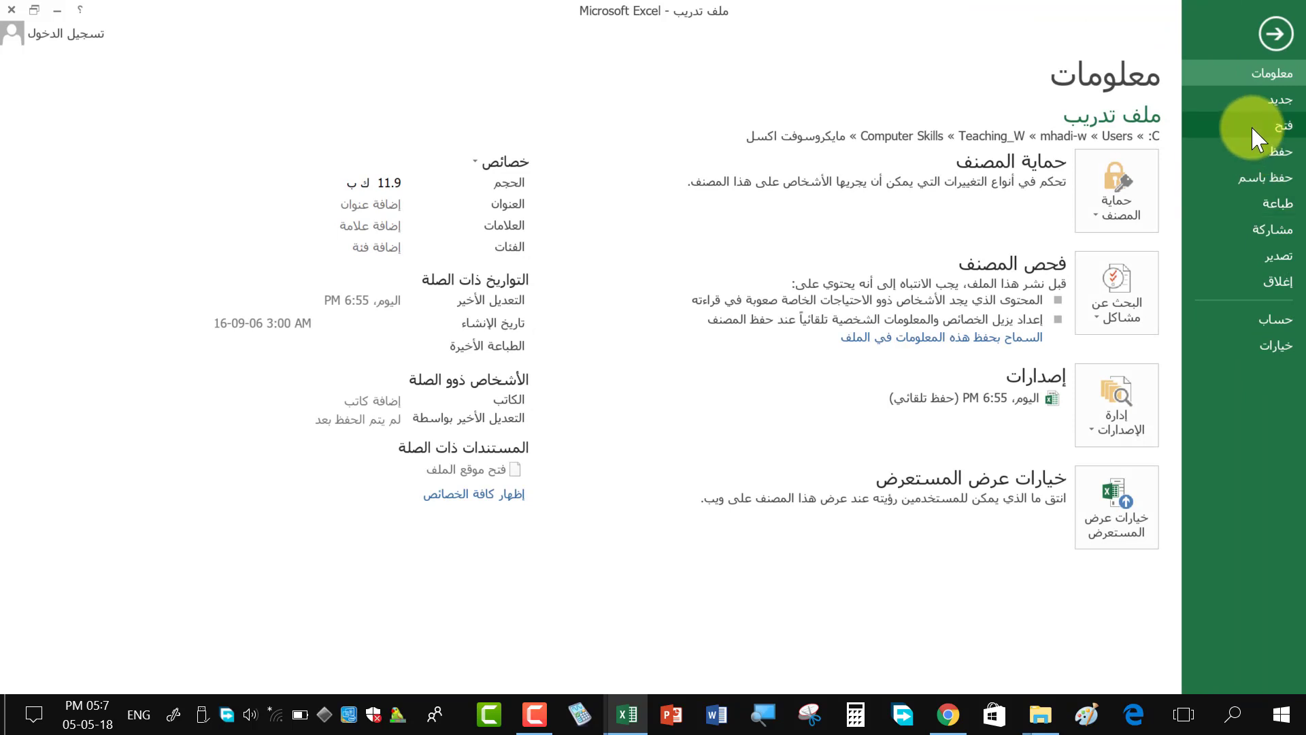
left_click(1276, 33)
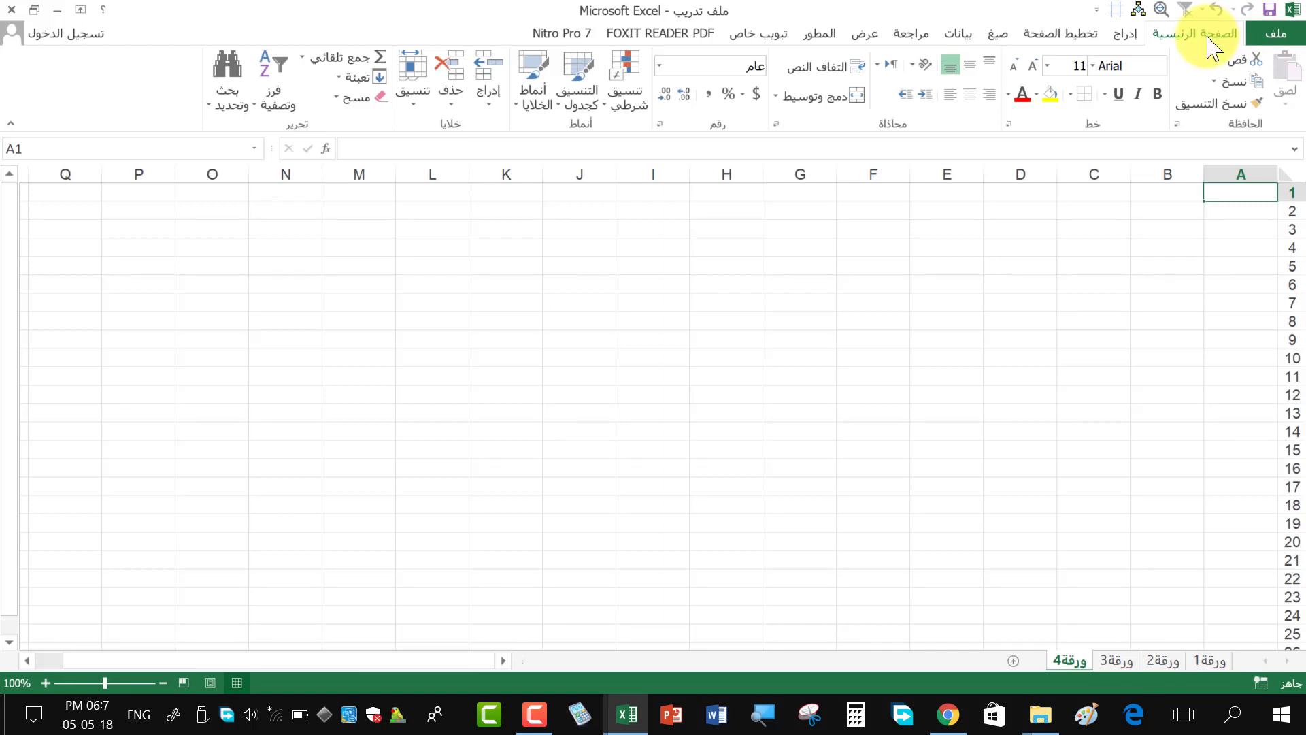
- Glance at the Insert ribbon, then show the Page Layout ribbon
left_click(1126, 32)
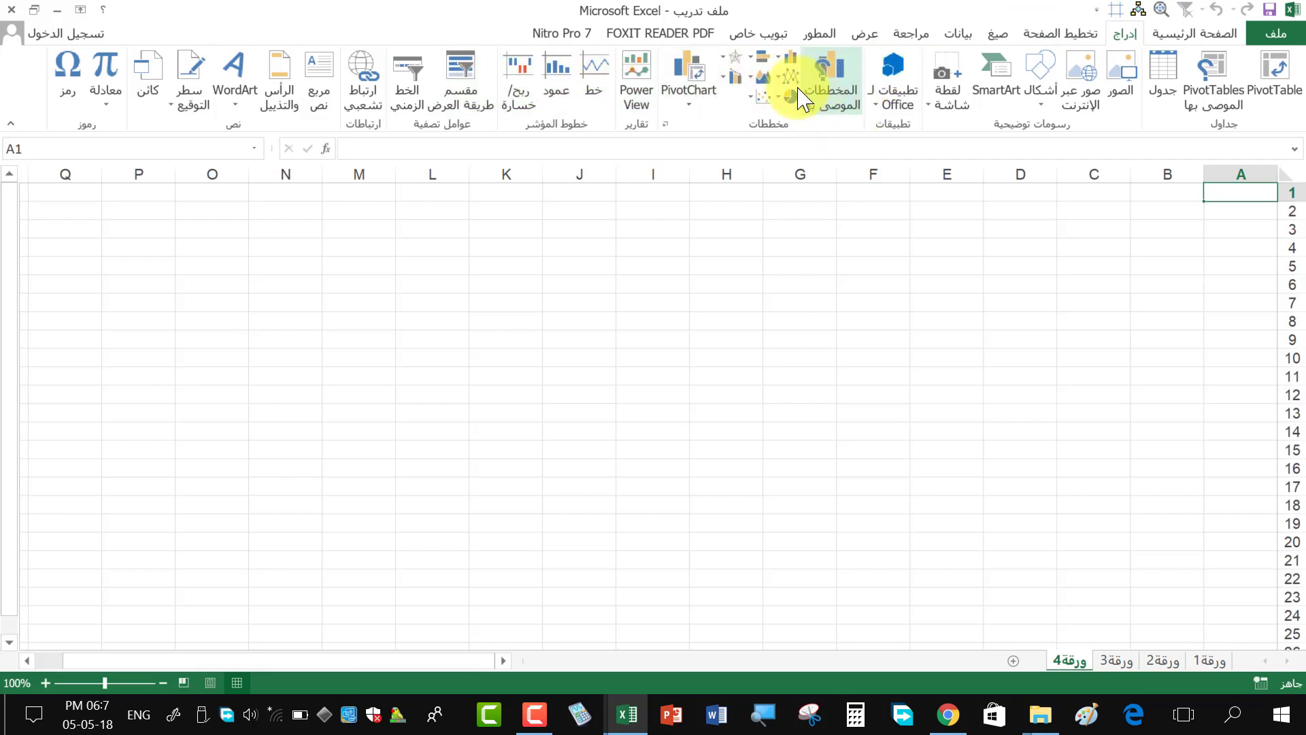
left_click(1061, 33)
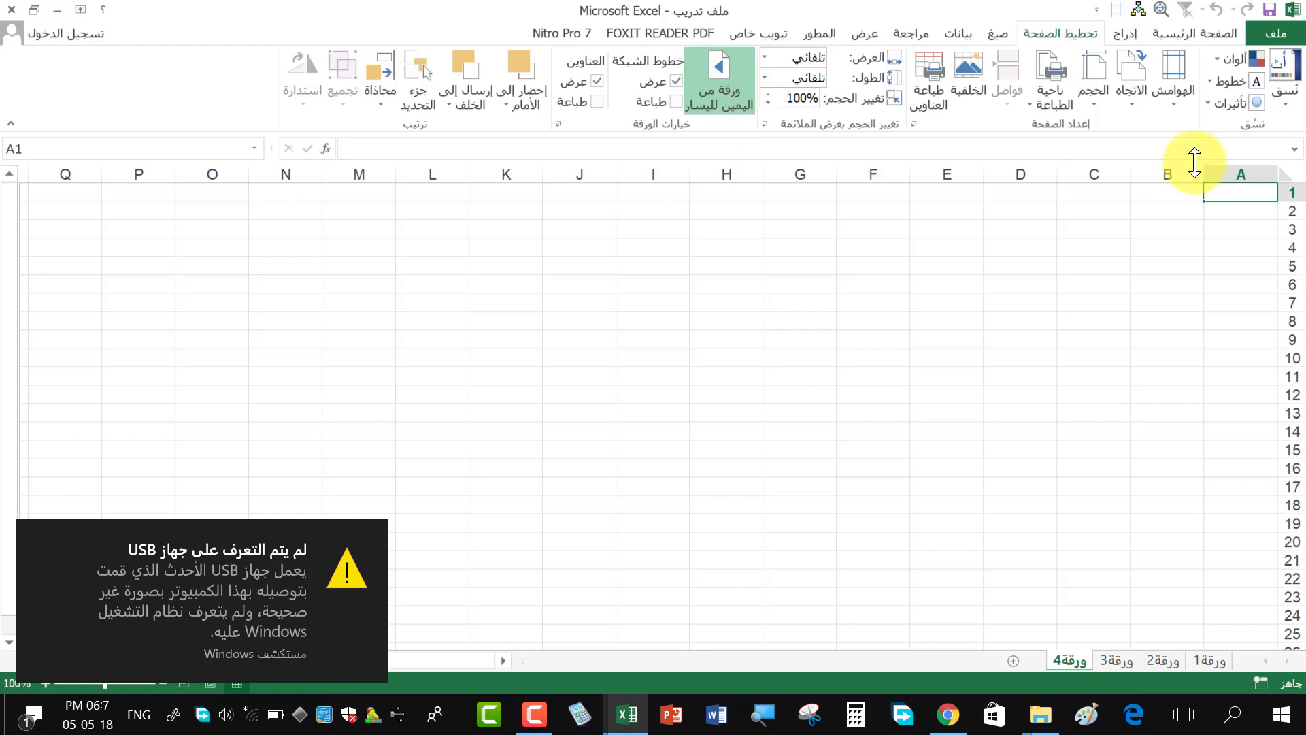
- Go to A1 and switch sheet ورقة4 to left-to-right direction
left_click(877, 360)
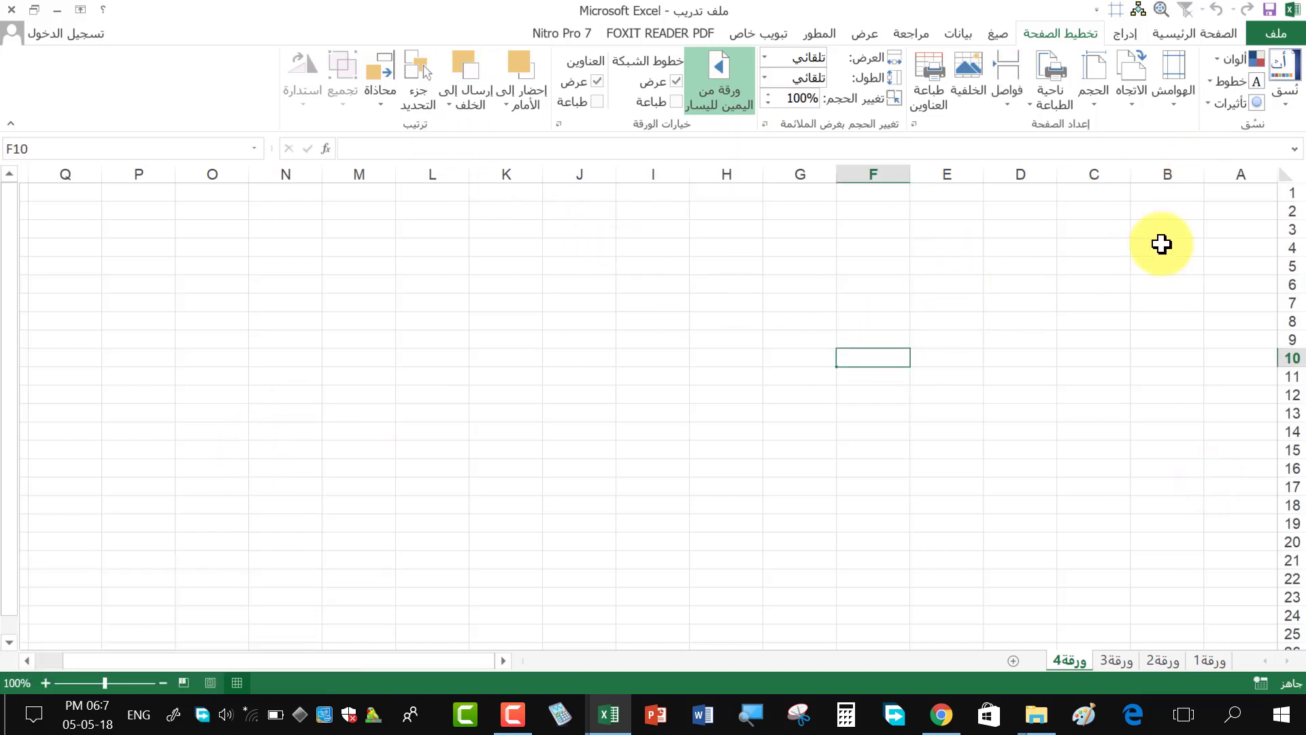
left_click(1228, 193)
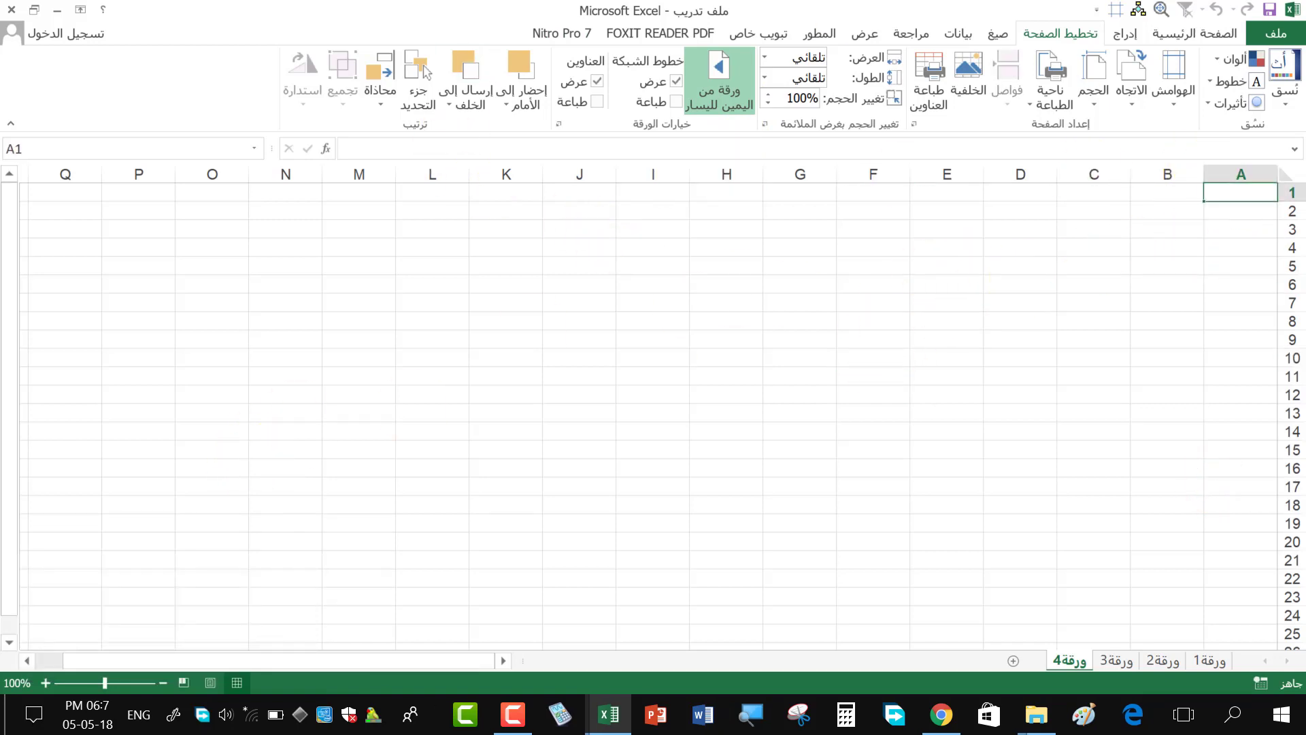
left_click(719, 82)
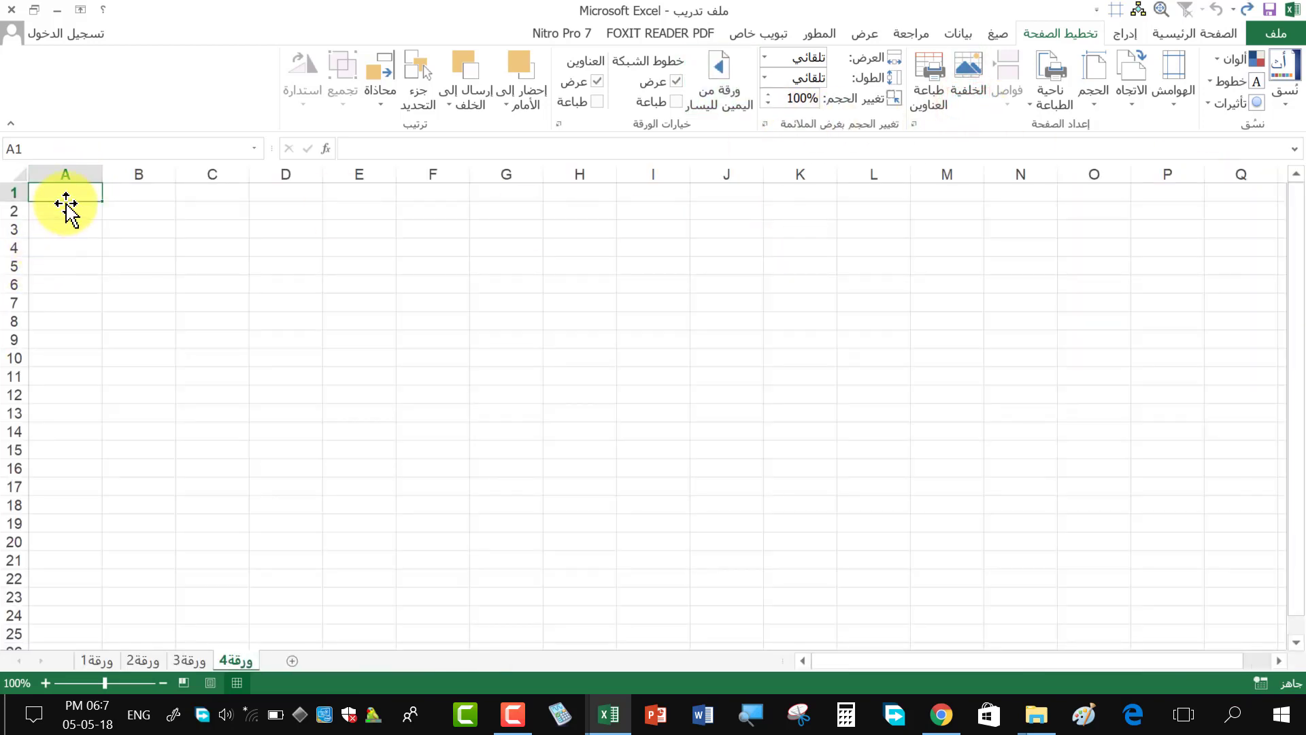
- Select cells in column A, set the sheet back to right-to-left, and show the Formulas ribbon
left_click_drag(64, 193, 63, 387)
left_click(91, 324)
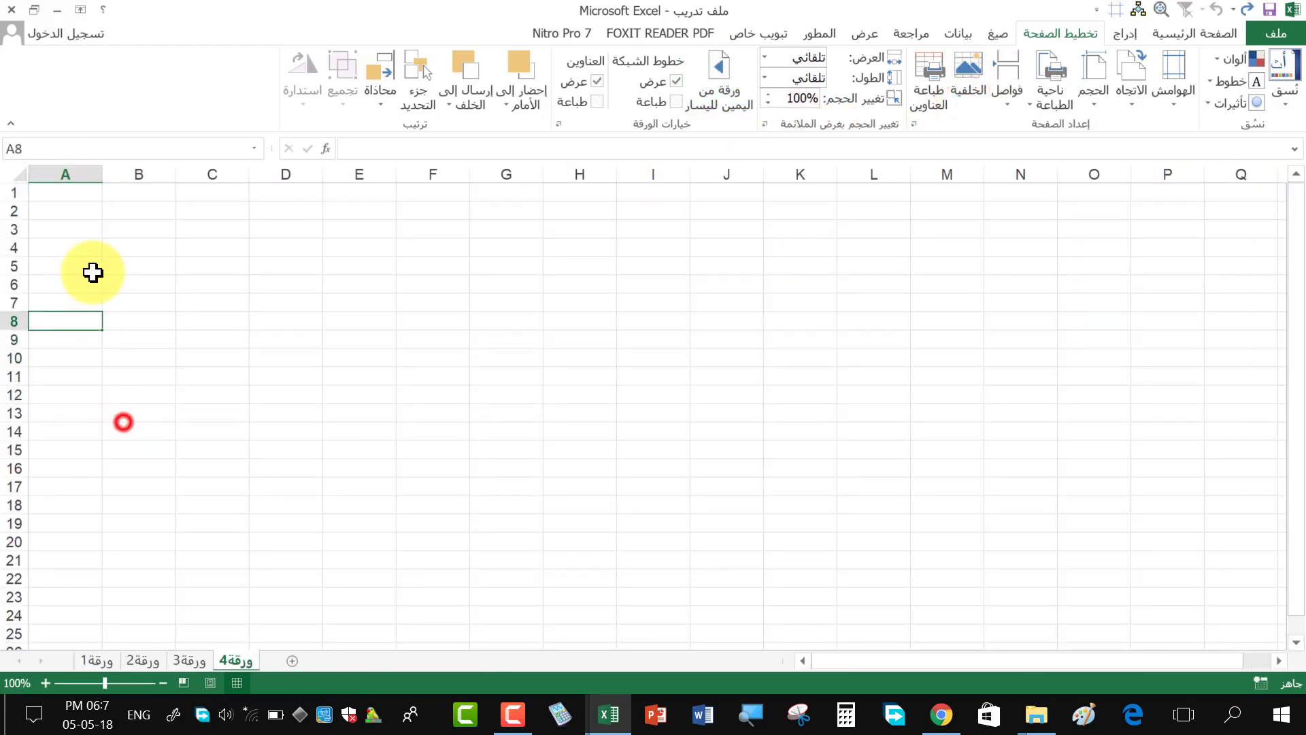
left_click(85, 207)
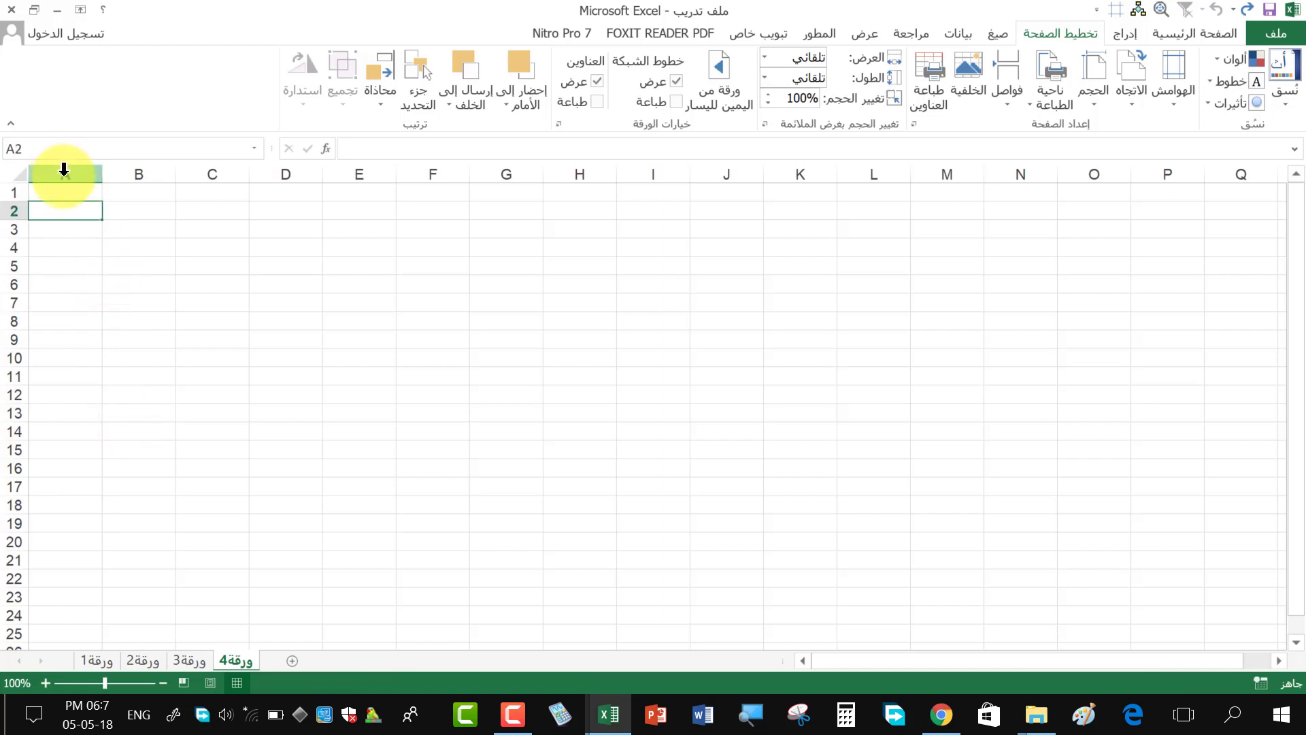
left_click(721, 78)
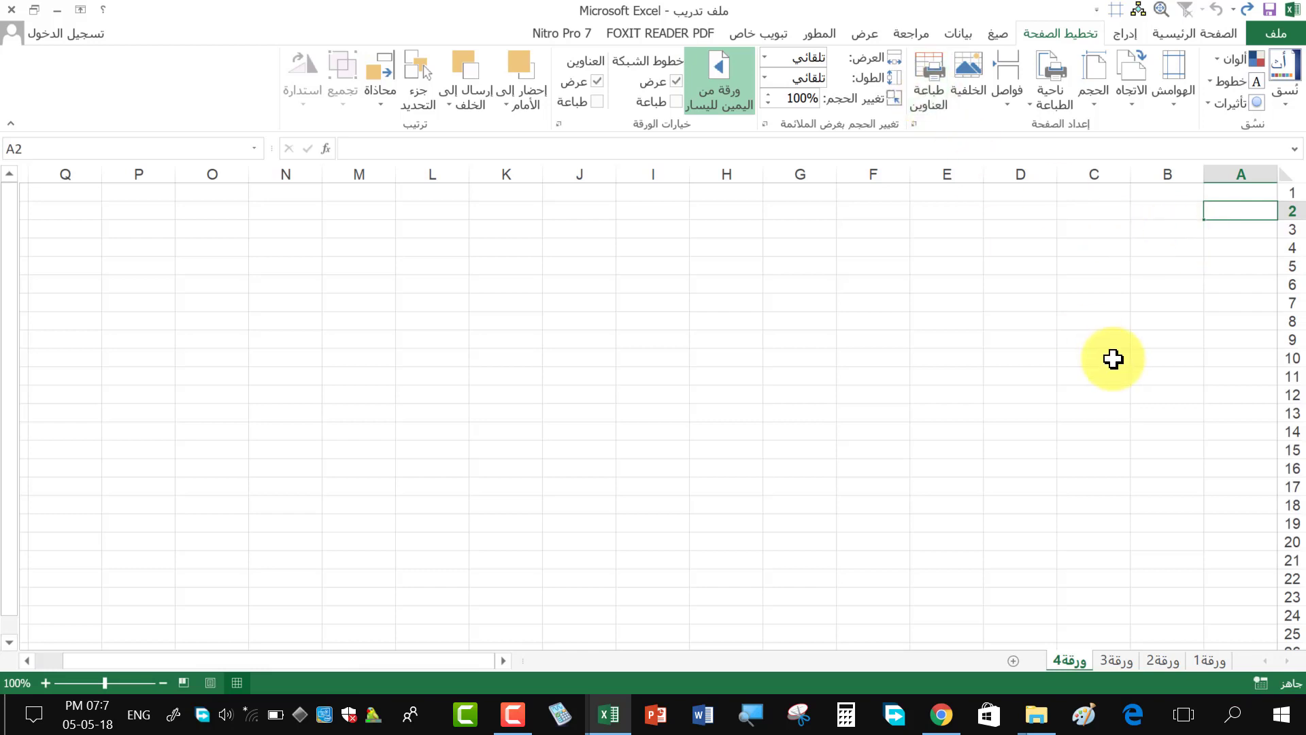
left_click(998, 33)
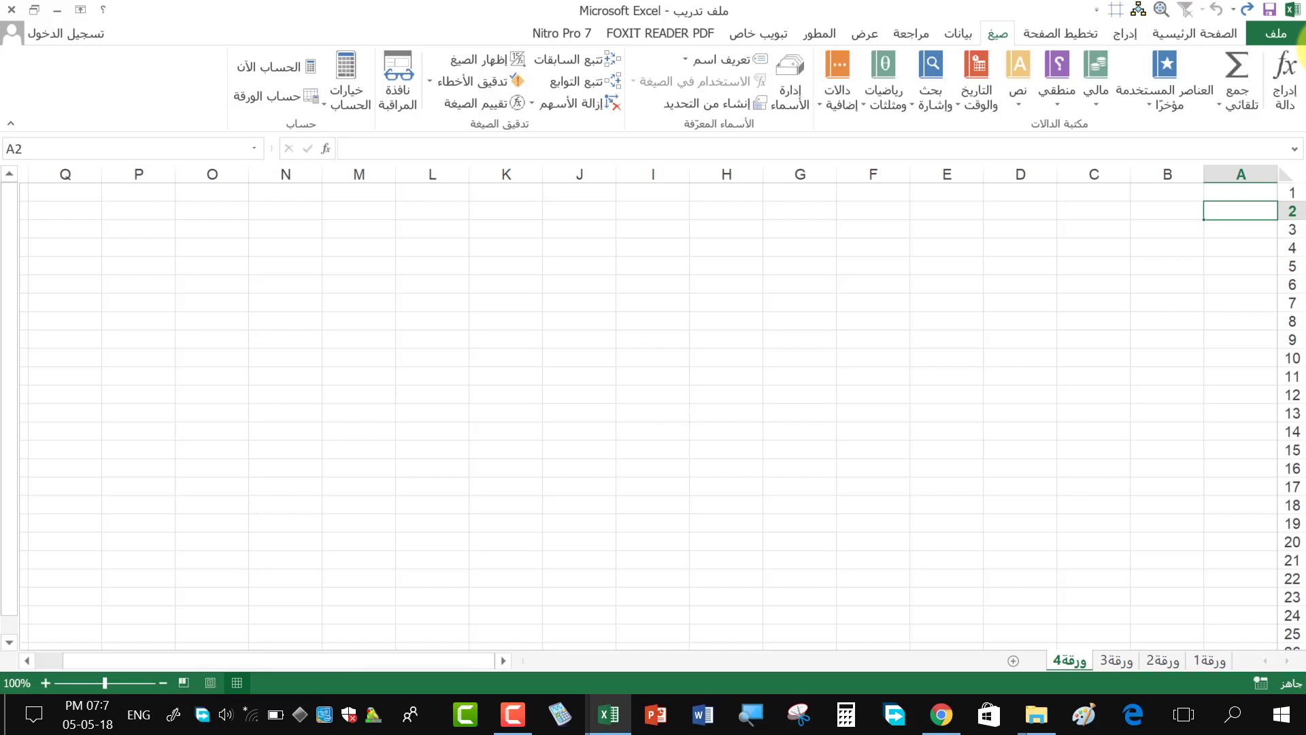
- Browse the Data, Review, View and Developer ribbons, then return to Home on sheet ورقة1
left_click(958, 34)
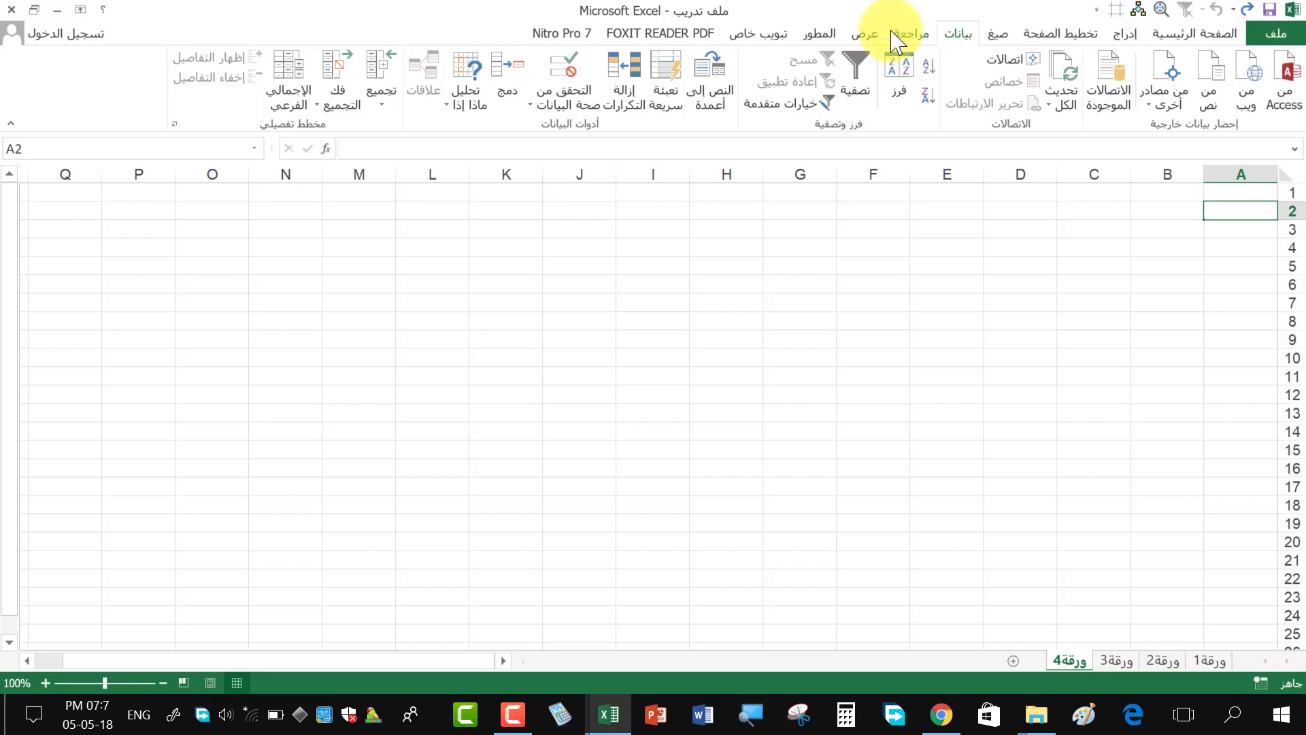
left_click(912, 36)
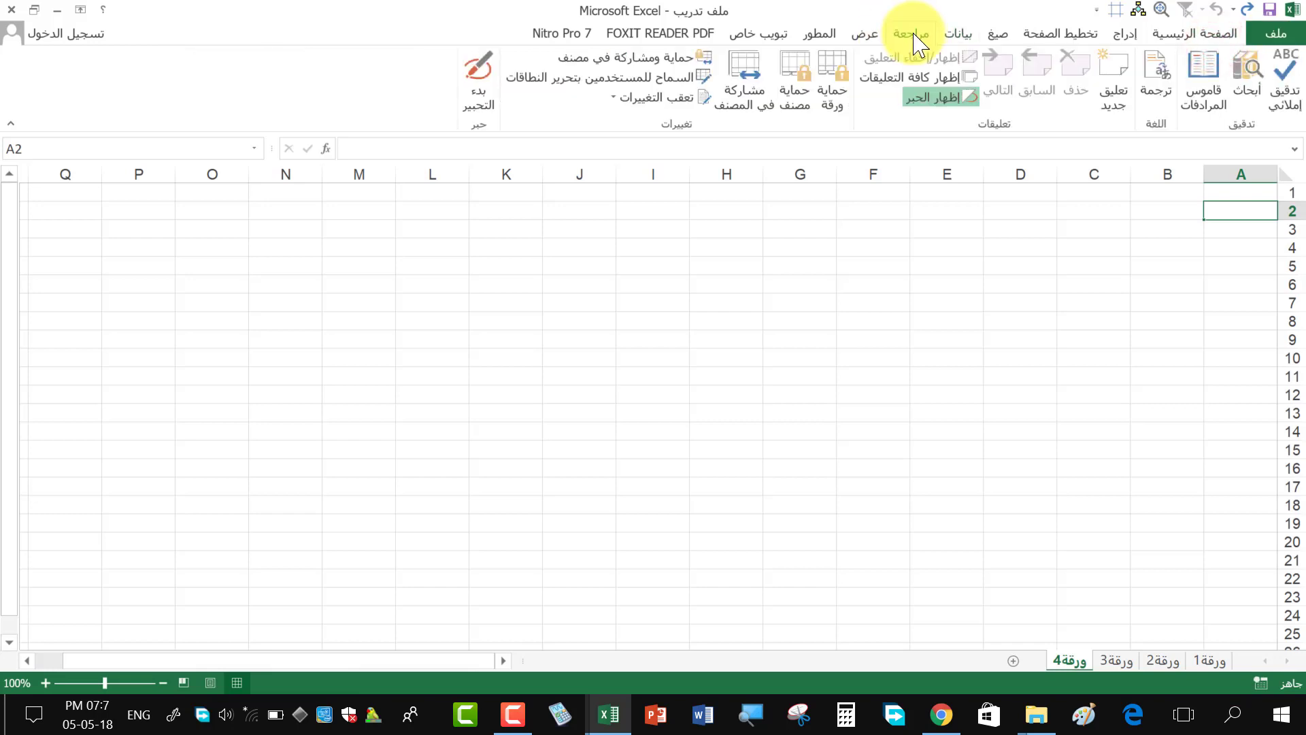
left_click(864, 34)
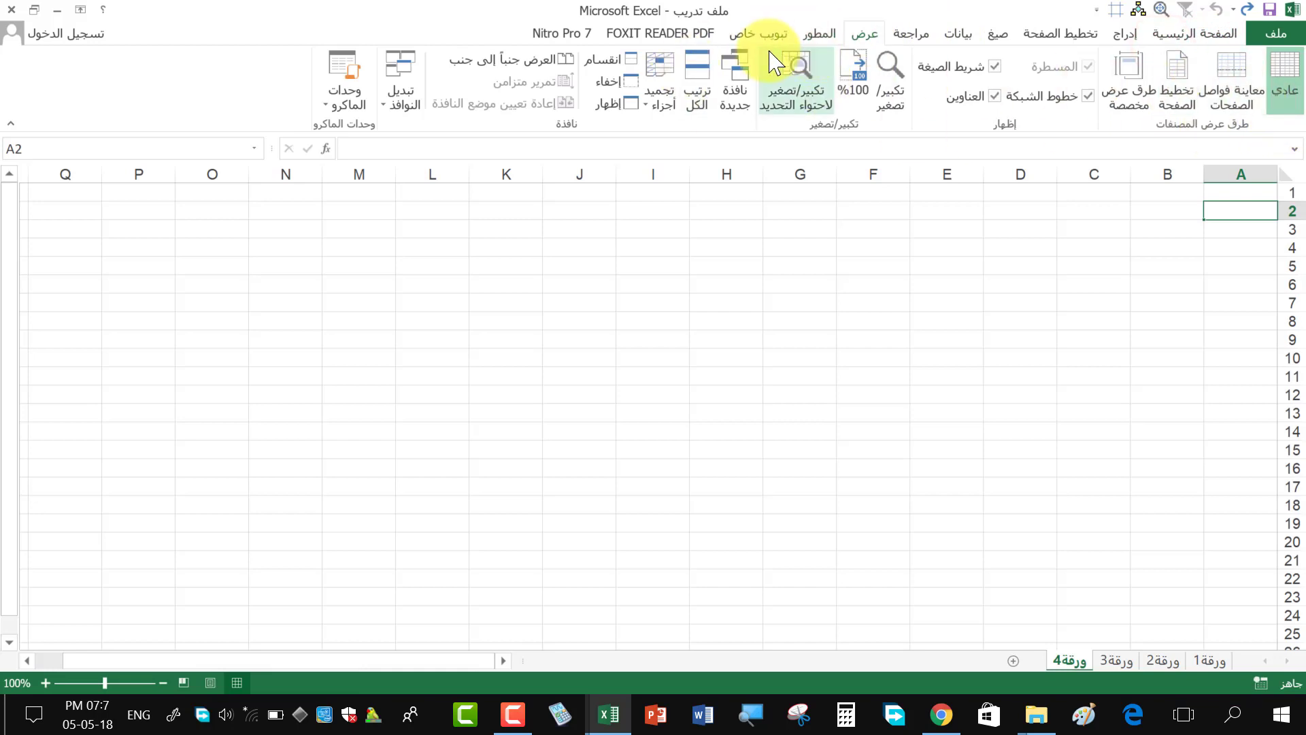
left_click(820, 34)
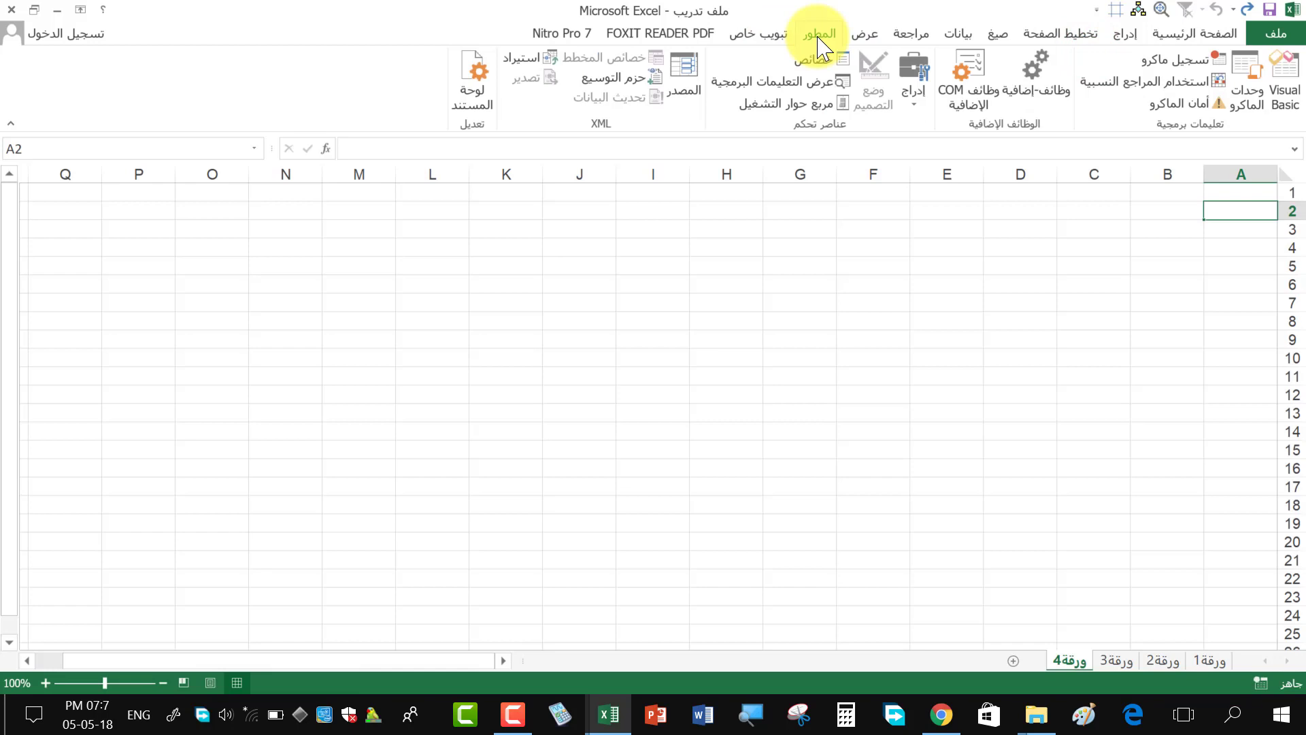
left_click(1202, 39)
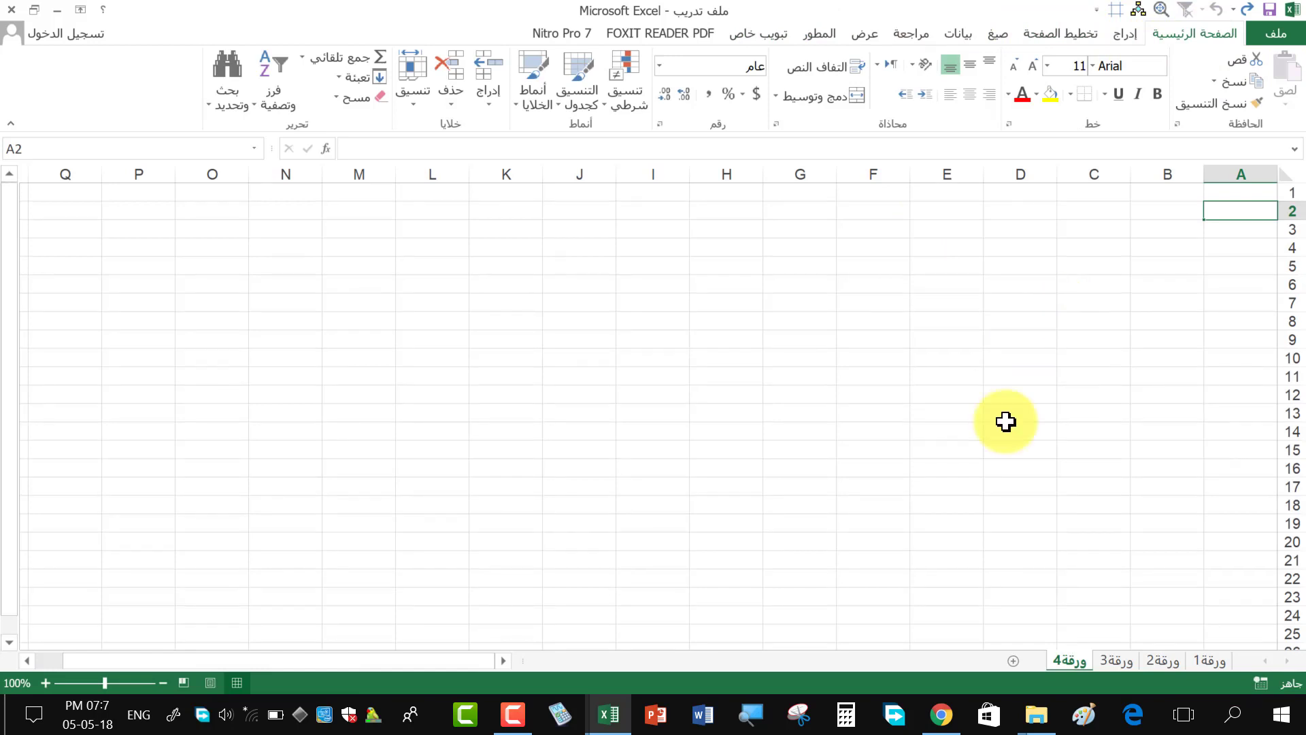
left_click(1208, 658)
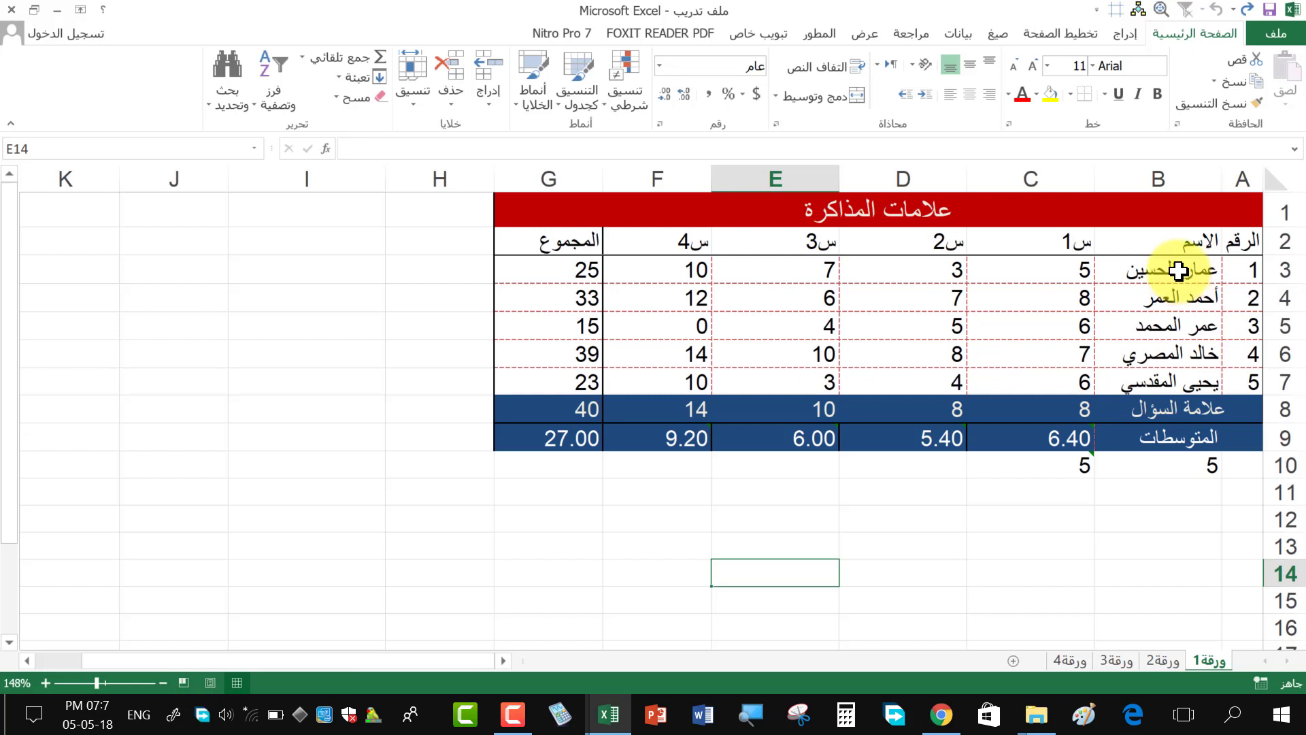
- Copy the five student names in B3:B7 of ورقة1
left_click_drag(1179, 271, 1179, 381)
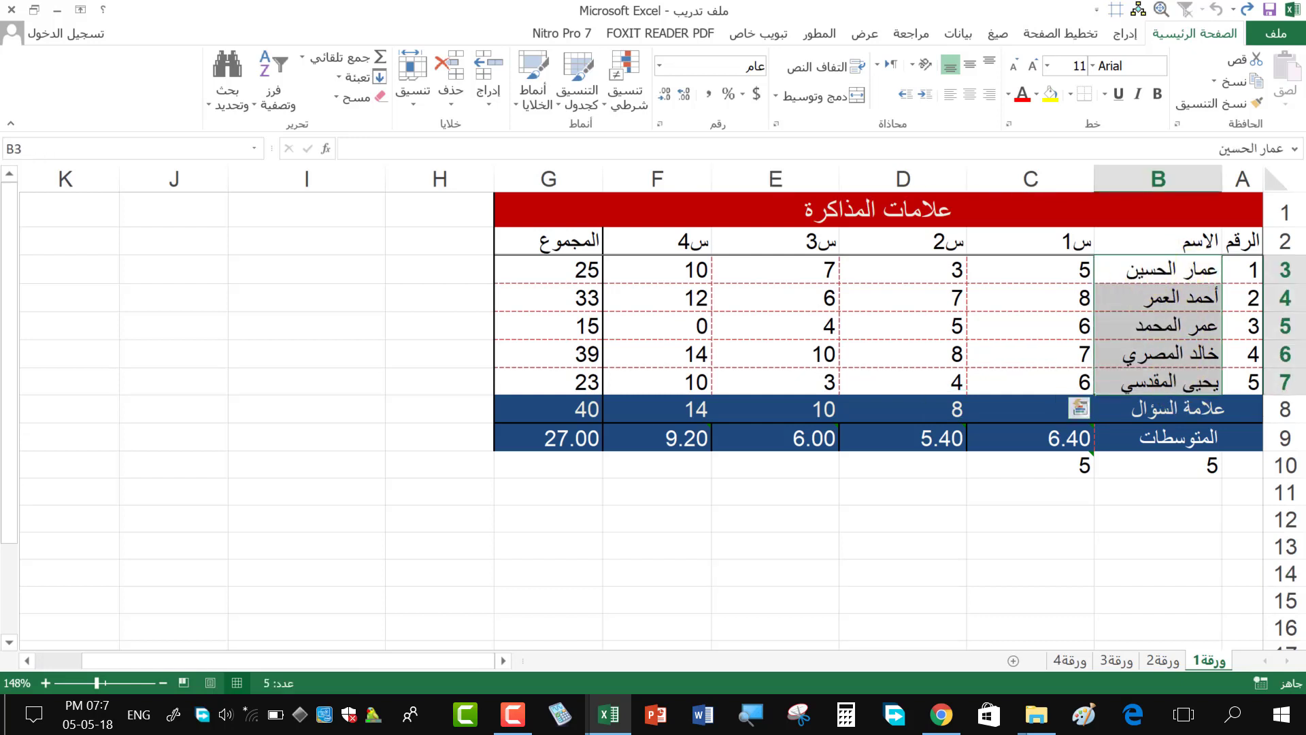
right_click(1144, 269)
left_click(1109, 310)
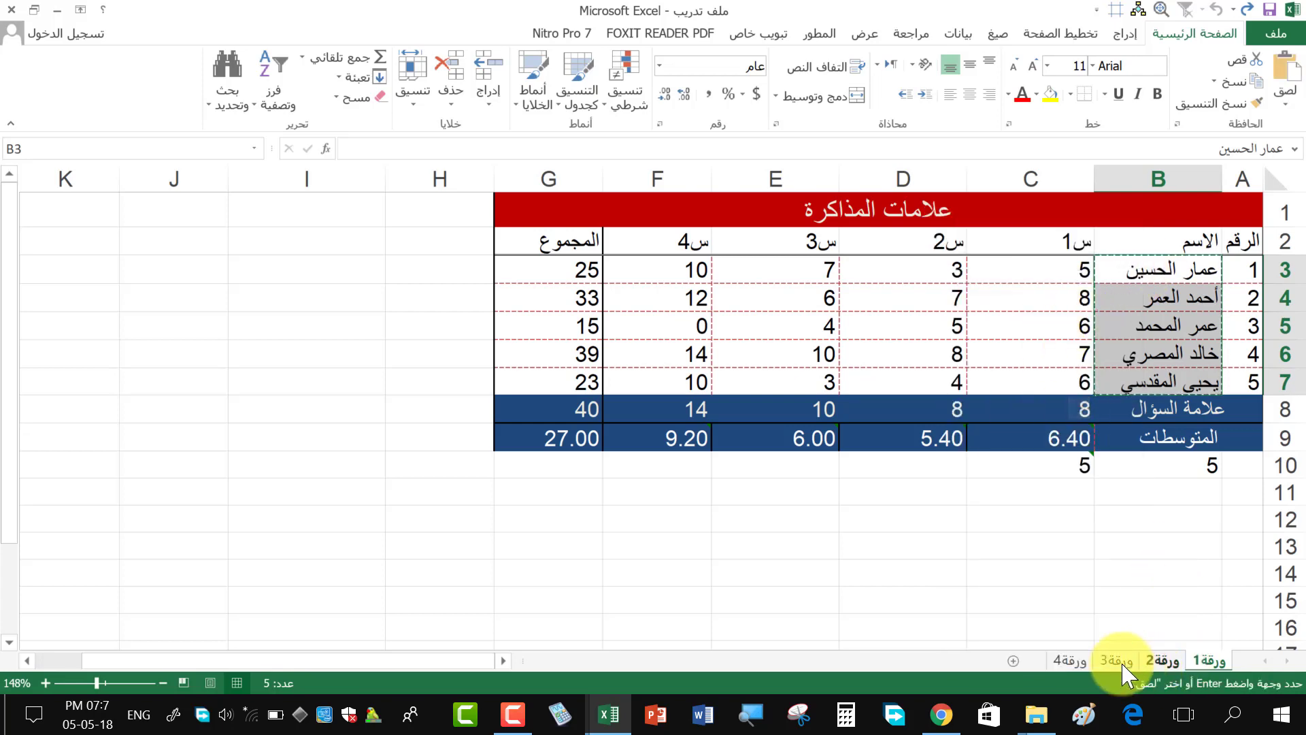
- Enter the heading الاسم in cell A1 of ورقة4 using the Arabic keyboard
left_click(1069, 660)
left_click(1170, 267)
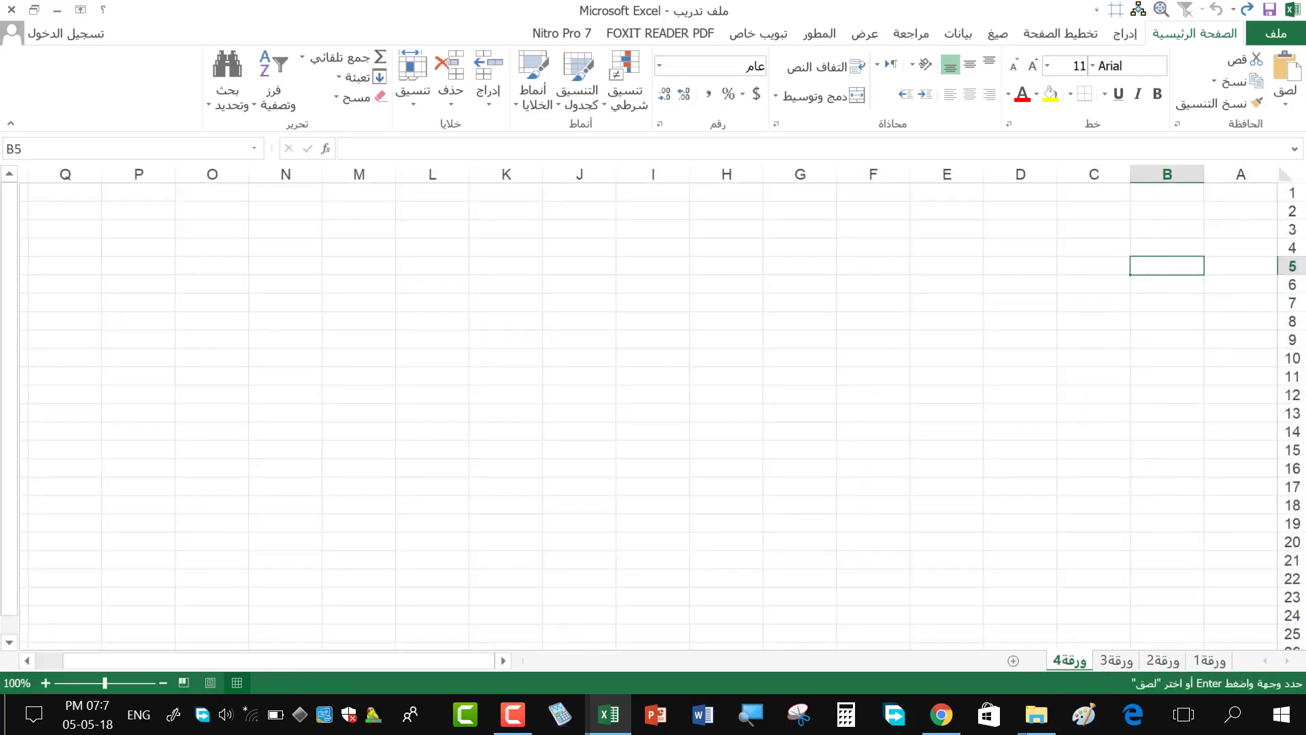
left_click(1167, 211)
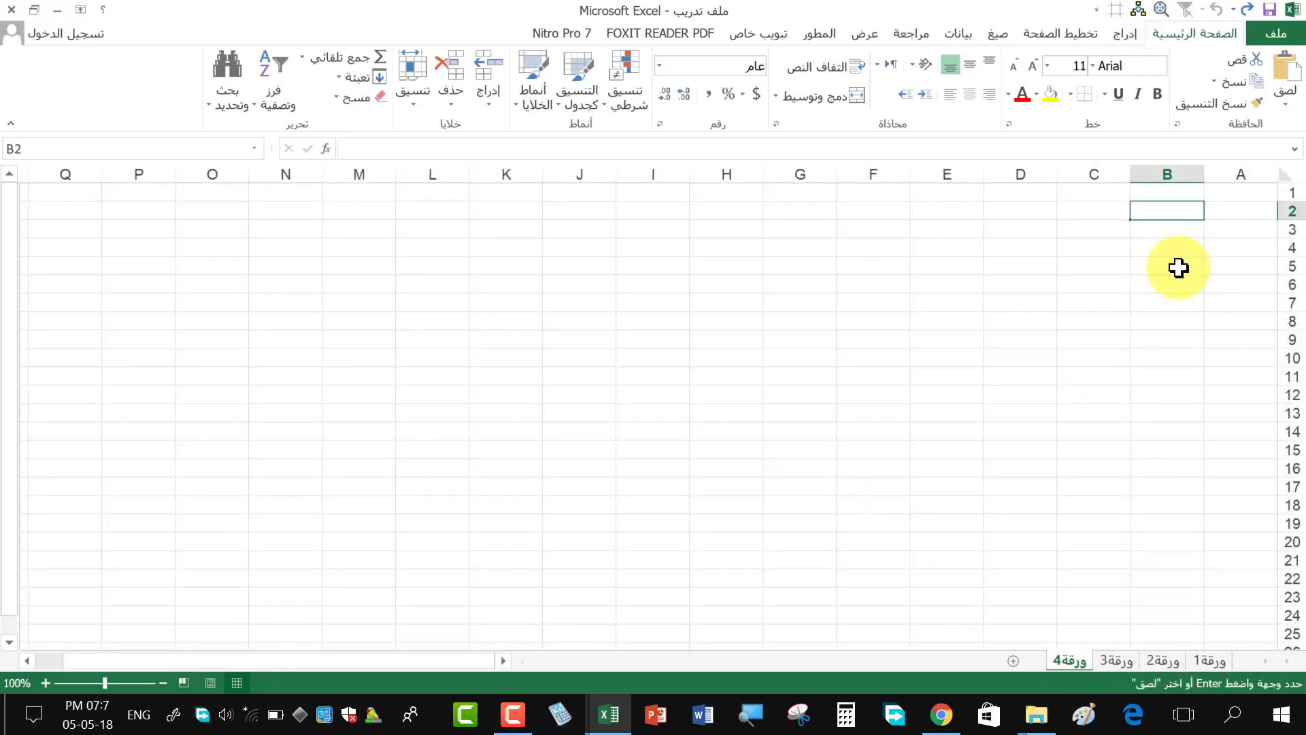
left_click(1175, 193)
key("Right")
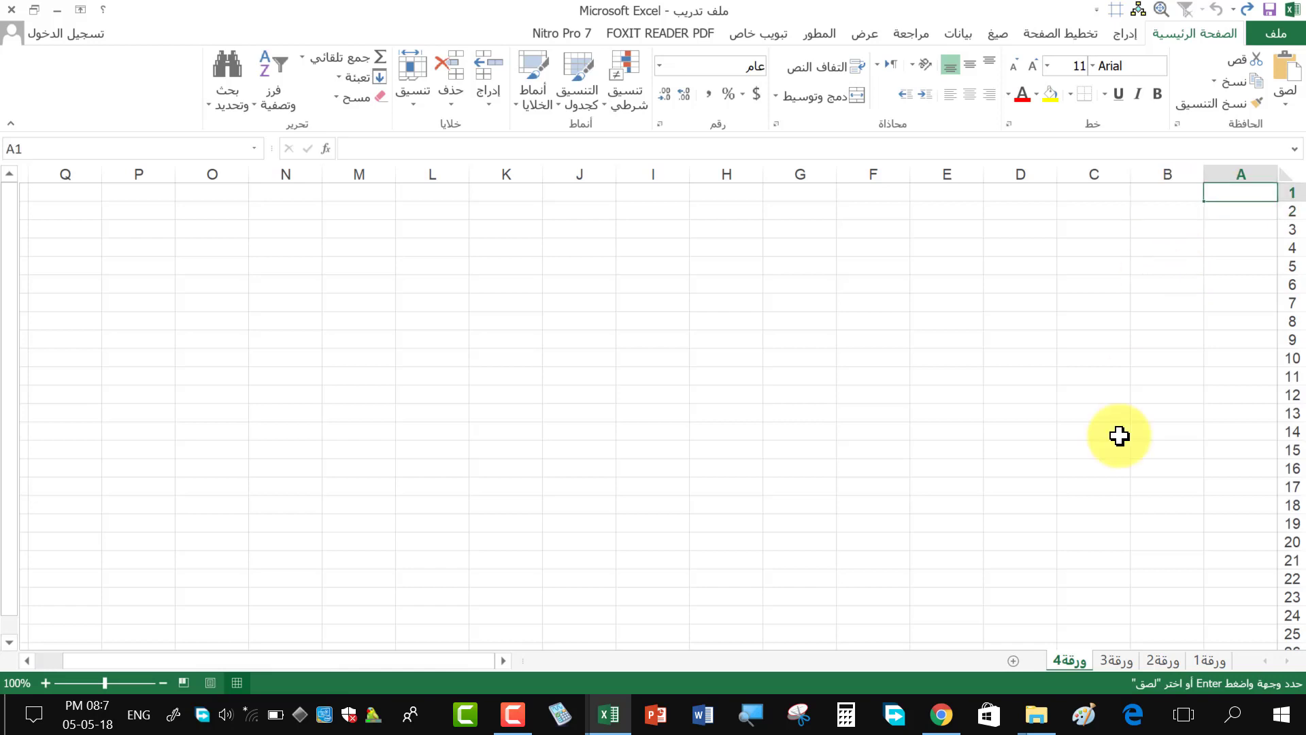
key("Left")
key("Right")
type("hgv")
key("BackSpace")
key("BackSpace")
key("BackSpace")
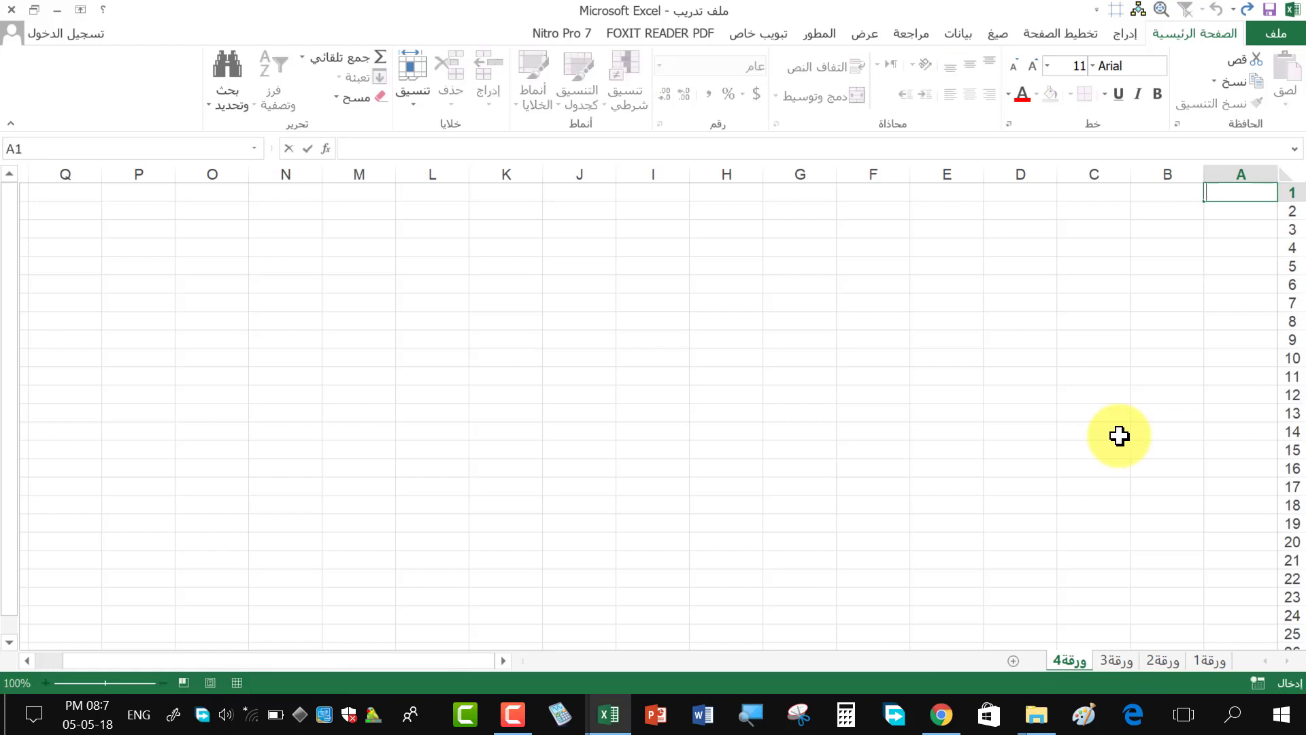
key("alt+shift")
type("لا")
type("سم")
key("Tab")
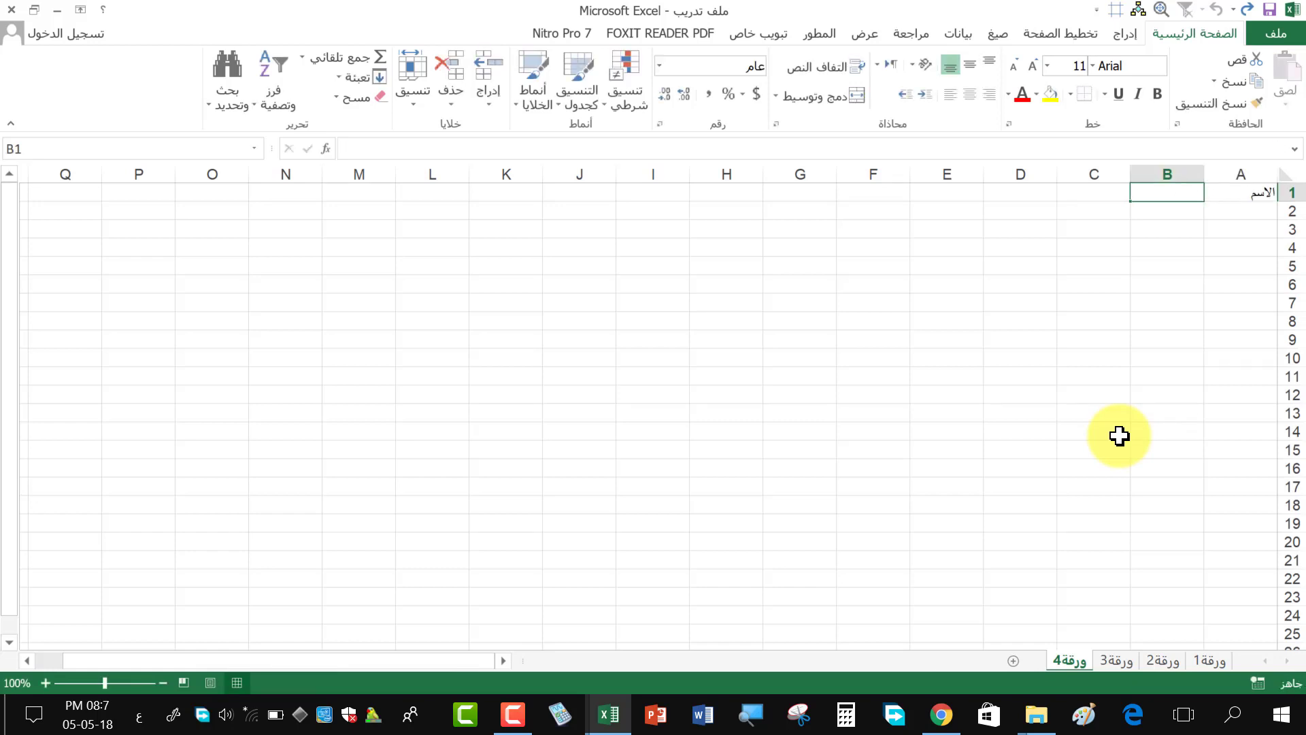
- Check the table on ورقة1, then enter the heading س1 in B1 of ورقة4
left_click(1206, 660)
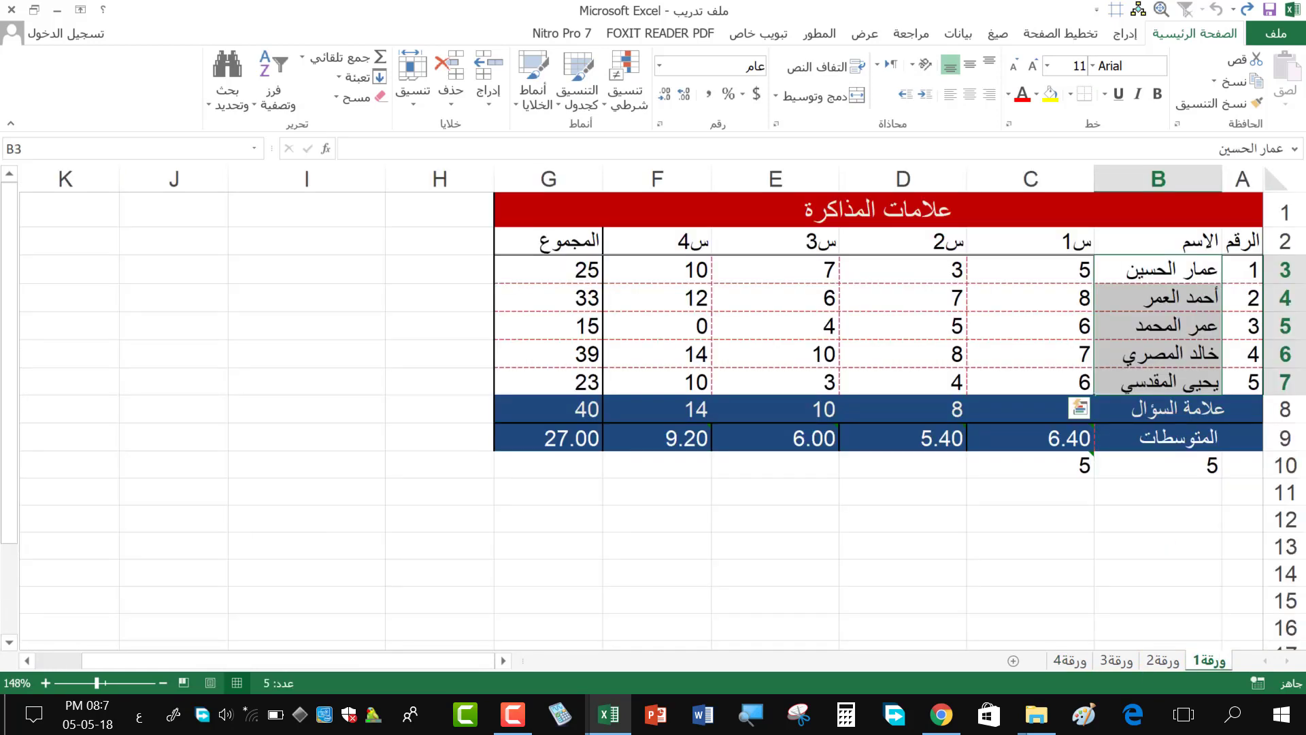
left_click(1075, 661)
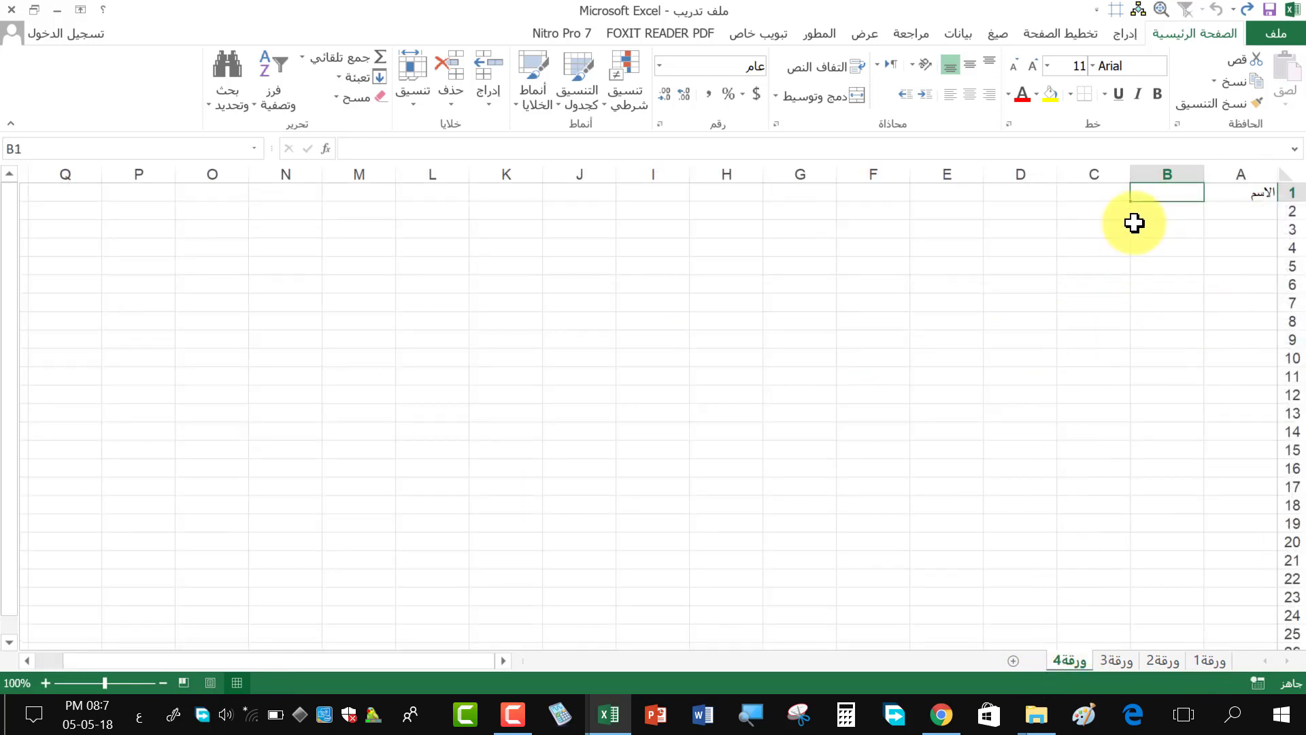
type("س1")
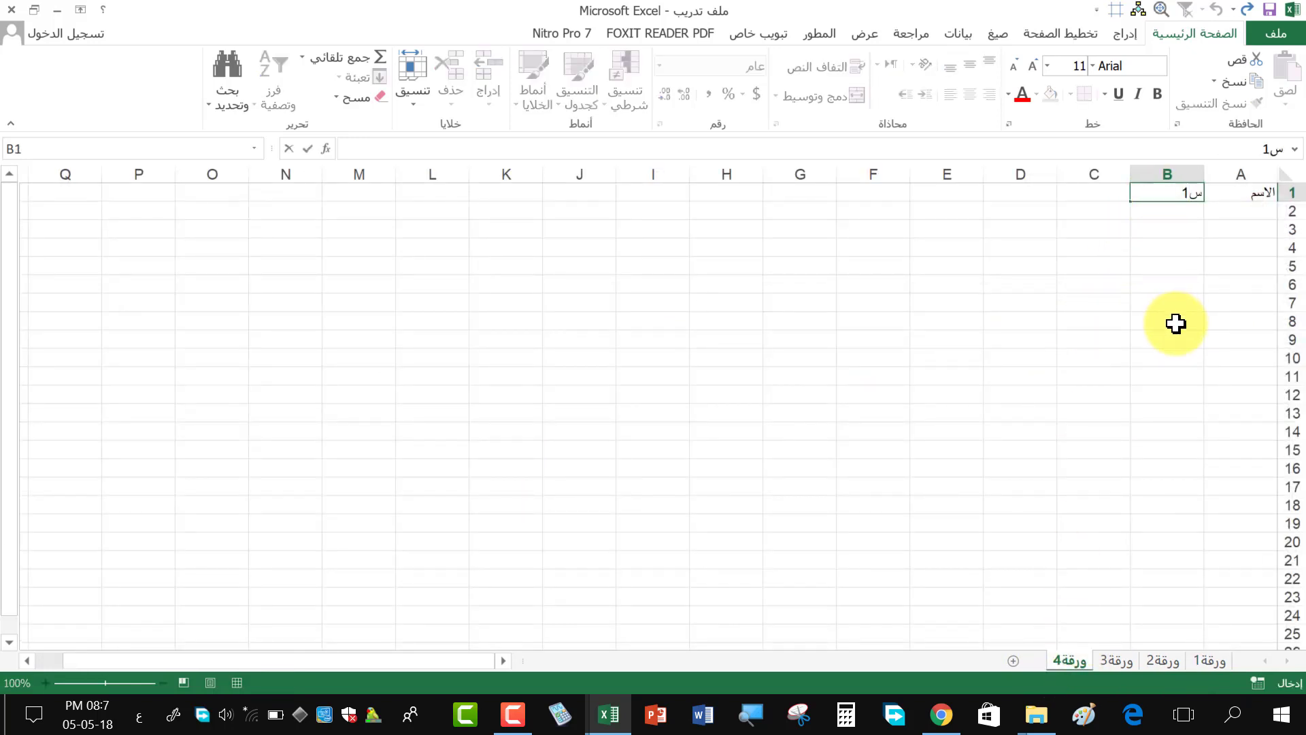
key("Tab")
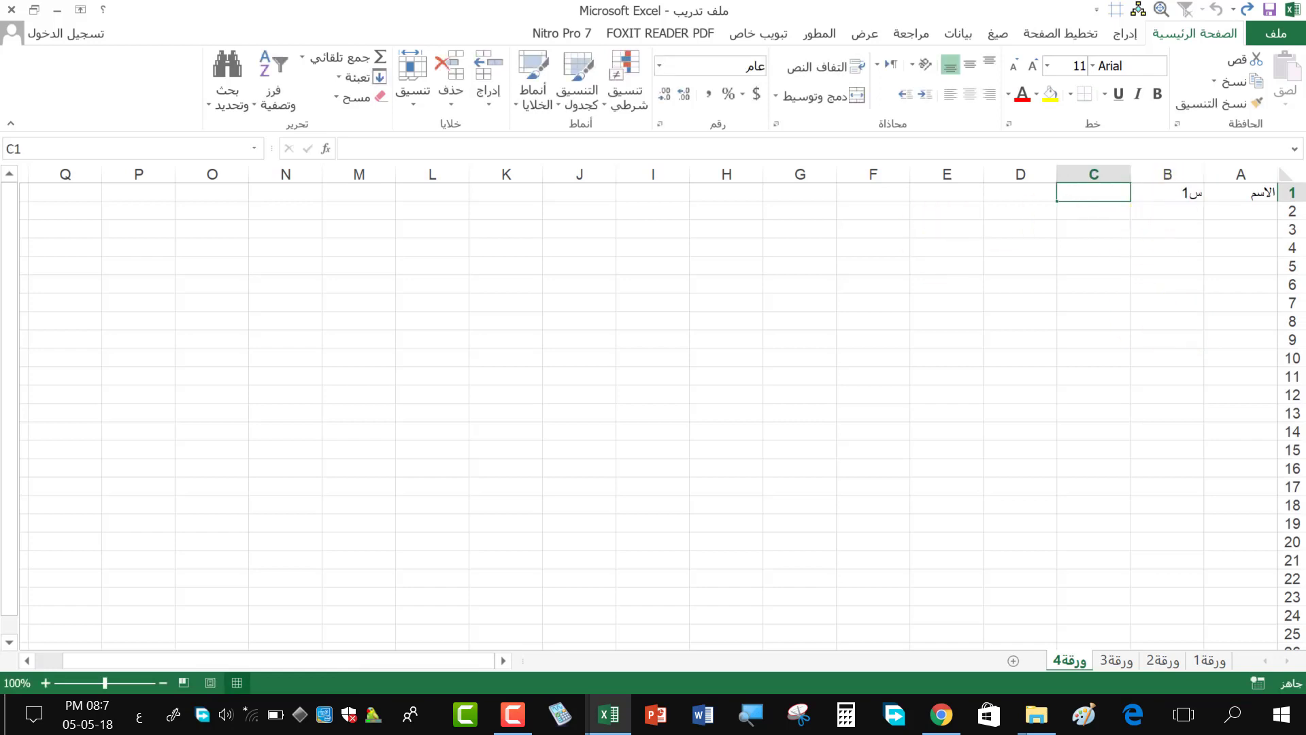
- Zoom ورقة4 to fit the range A1:G13, then select cell B1
left_click(1180, 197)
left_click(1259, 191)
left_click_drag(1259, 191, 777, 410)
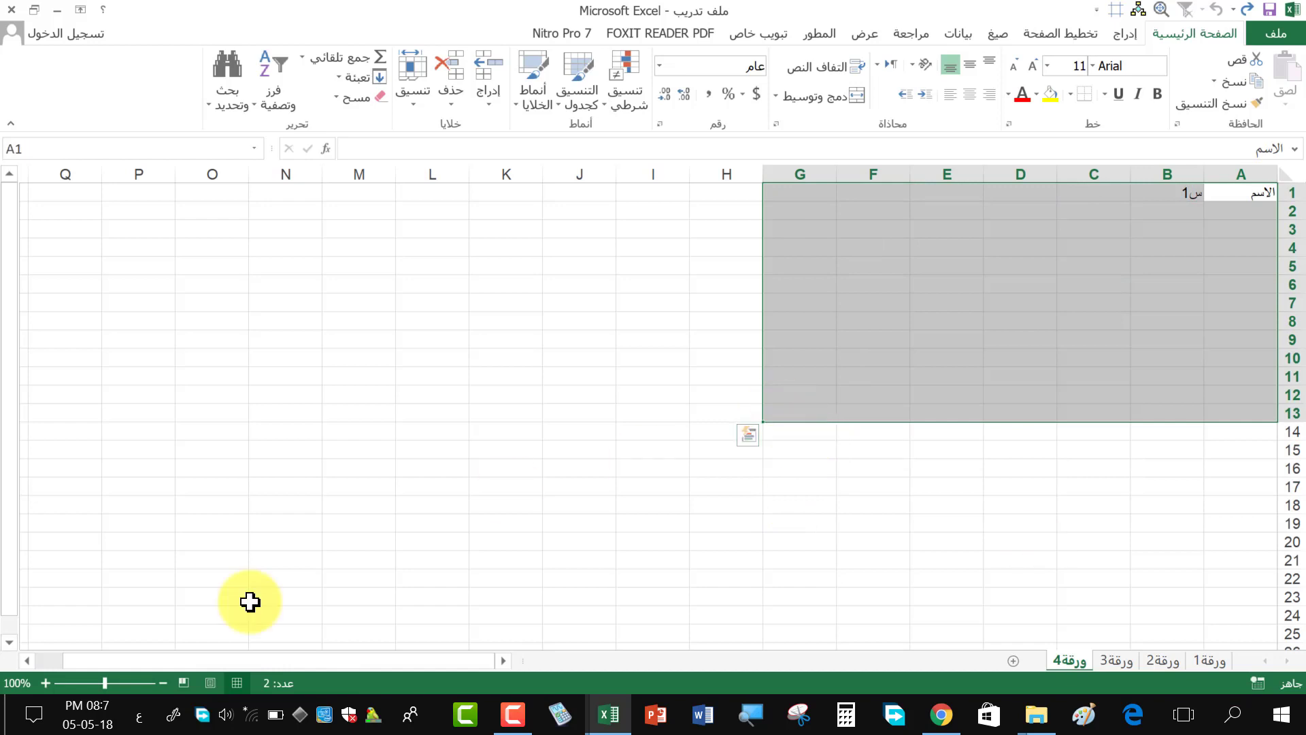
left_click(15, 682)
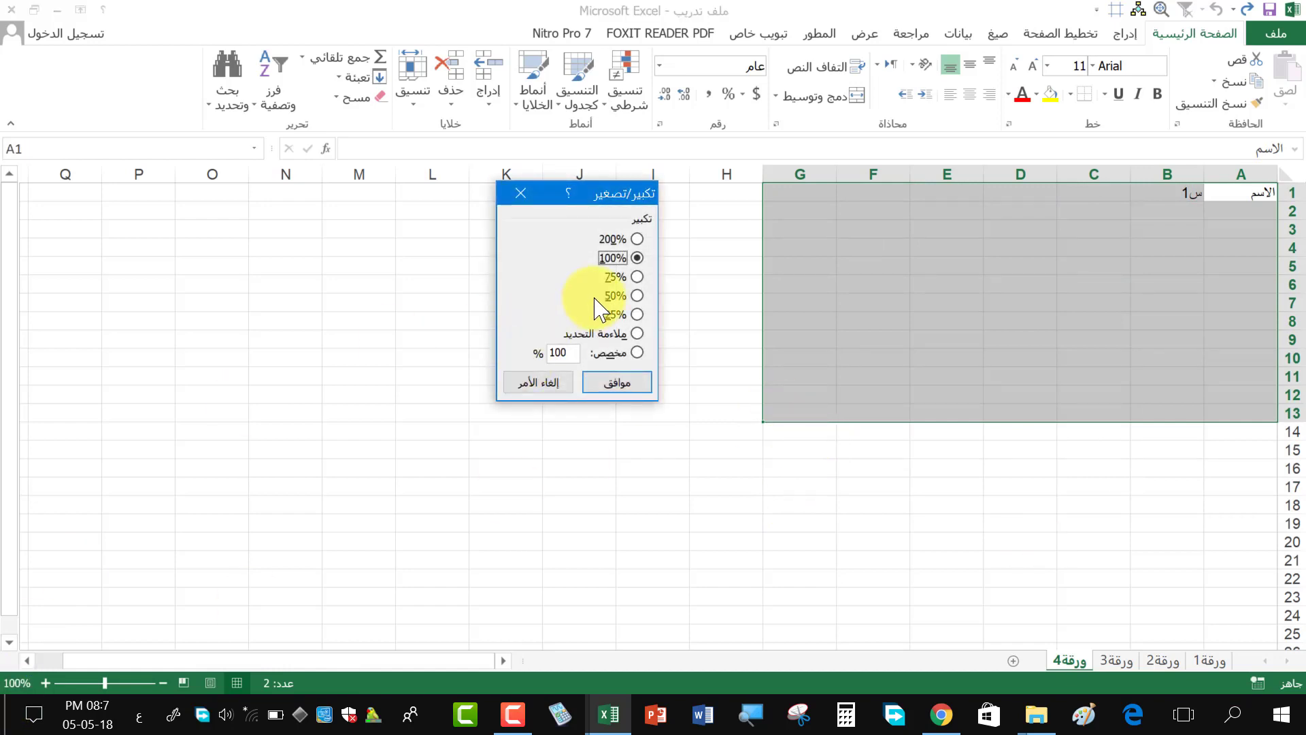
left_click(637, 333)
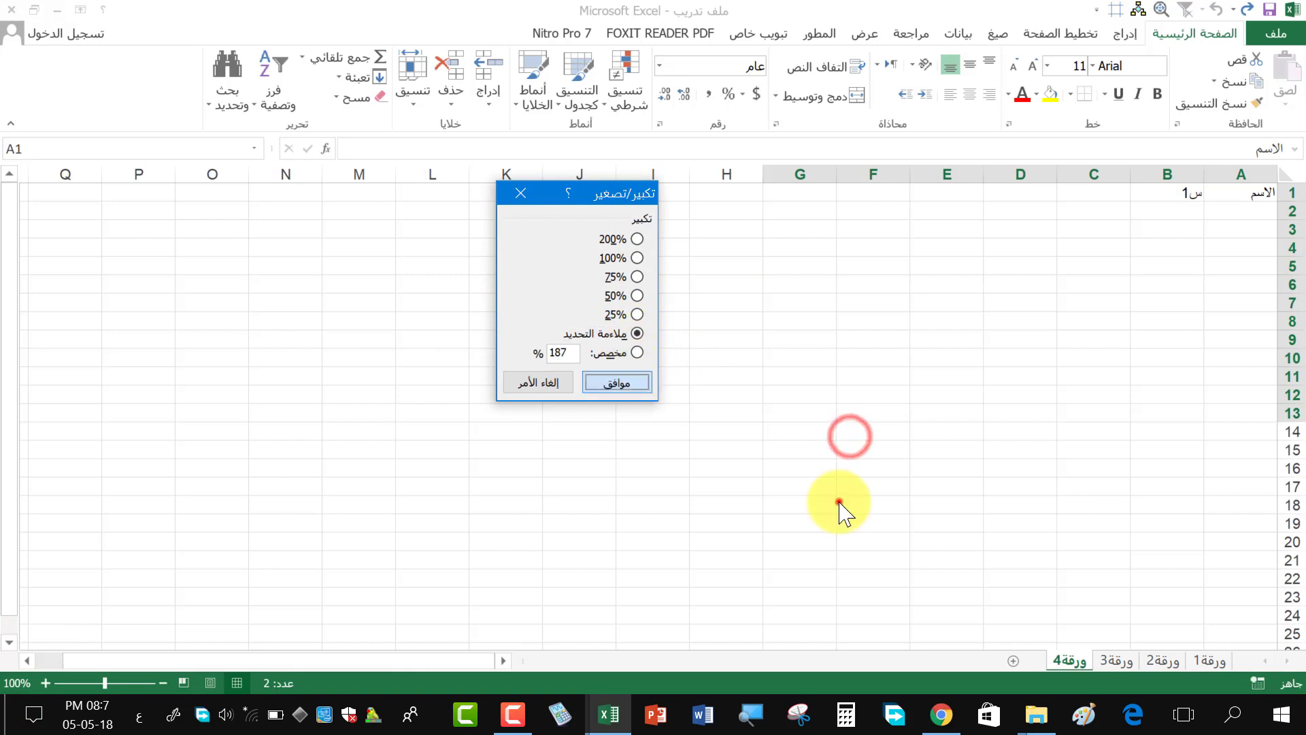
key("Return")
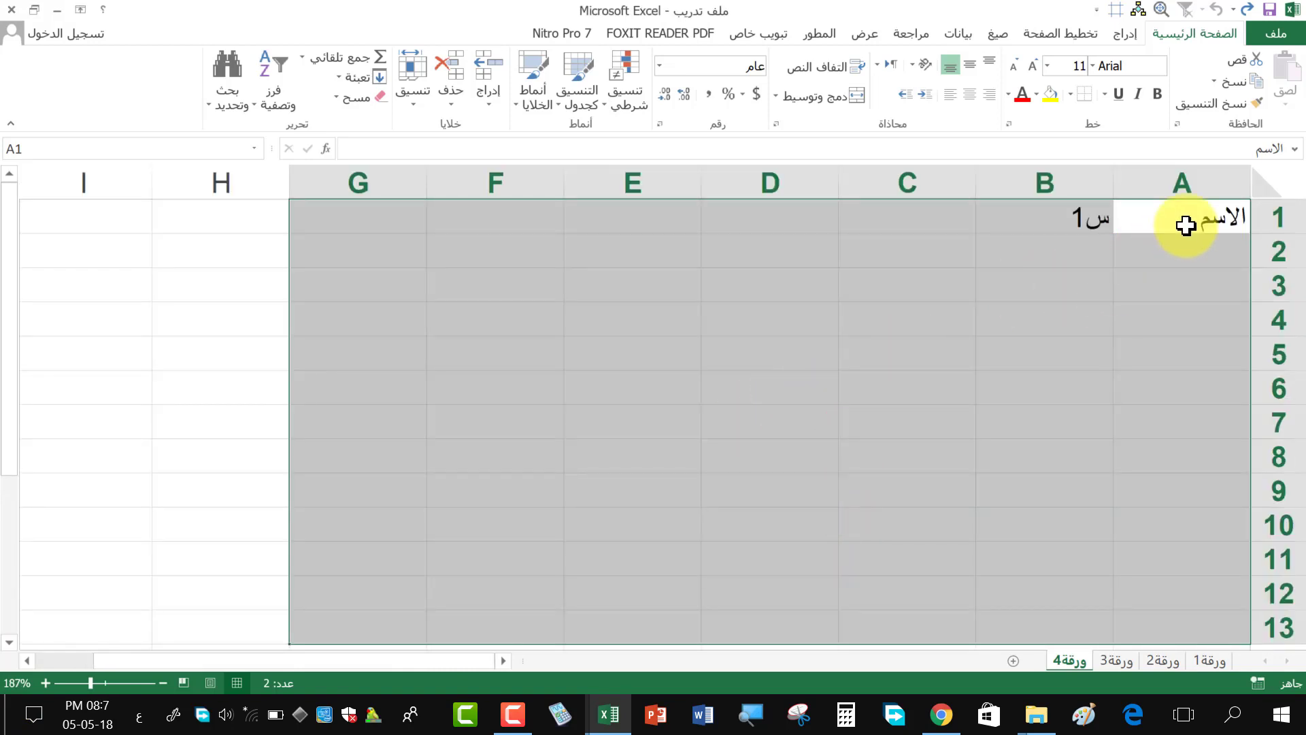
left_click(1053, 228)
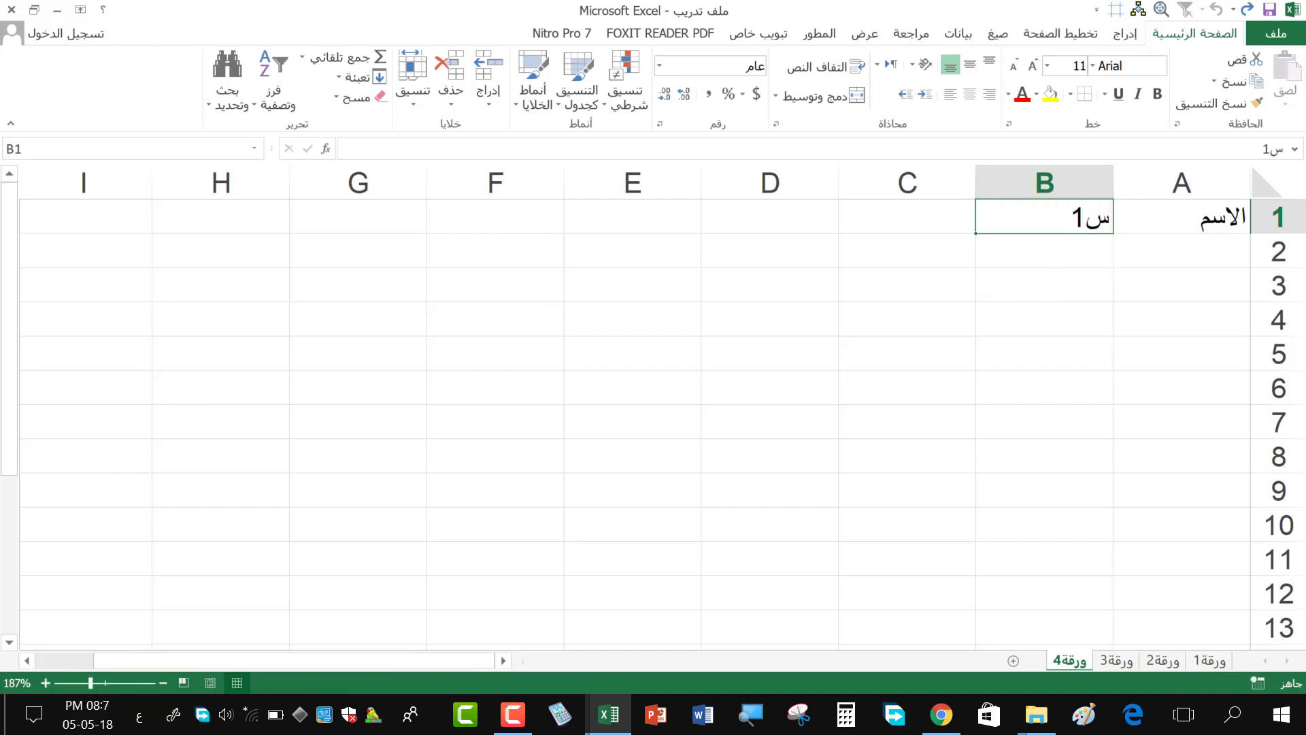
- Fill the headings س2, س3, س4 across C1:E1 from B1
key("Left")
key("Left")
key("Left")
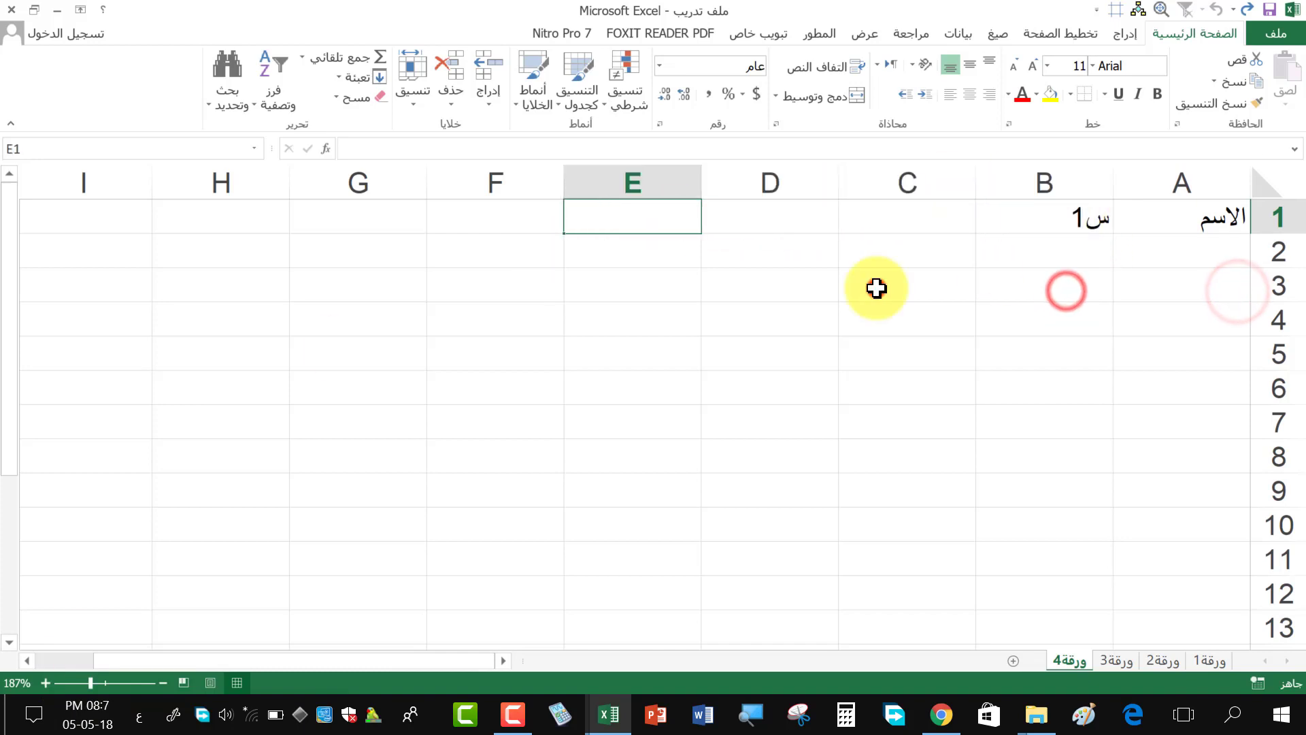
left_click(983, 224)
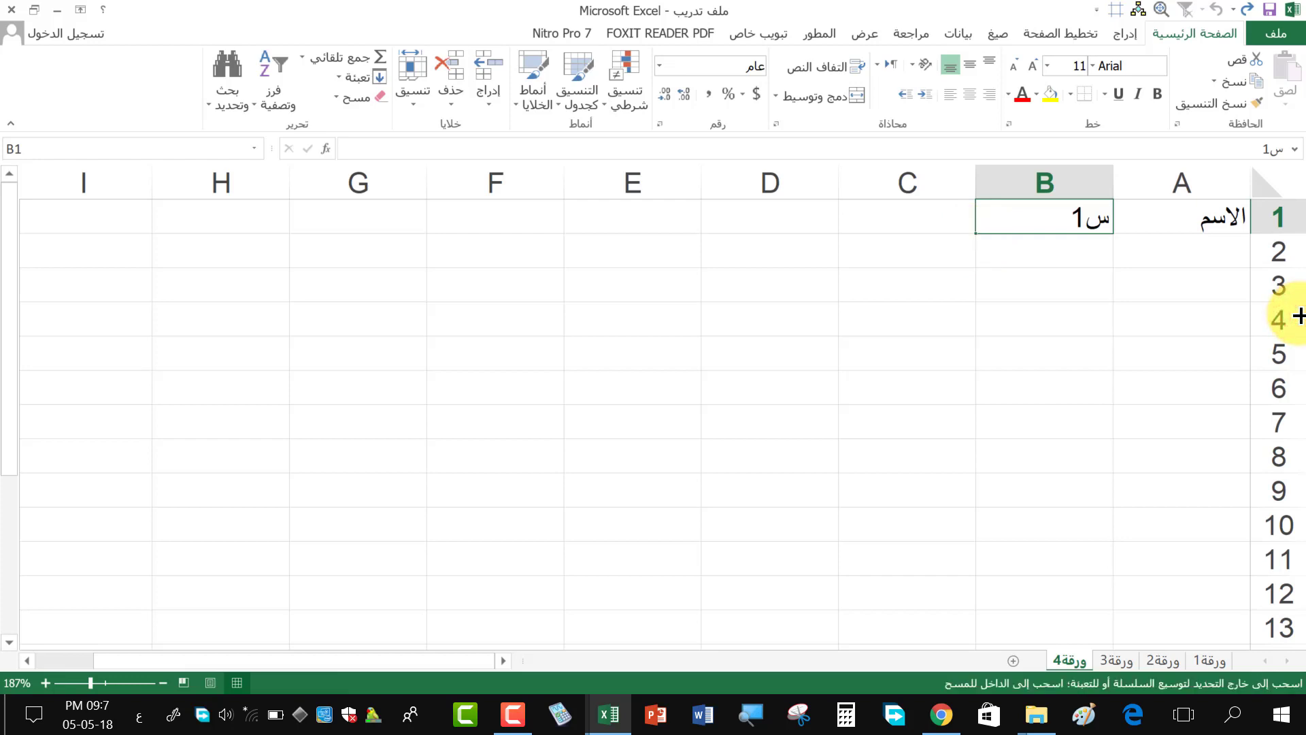
left_click_drag(977, 233, 606, 232)
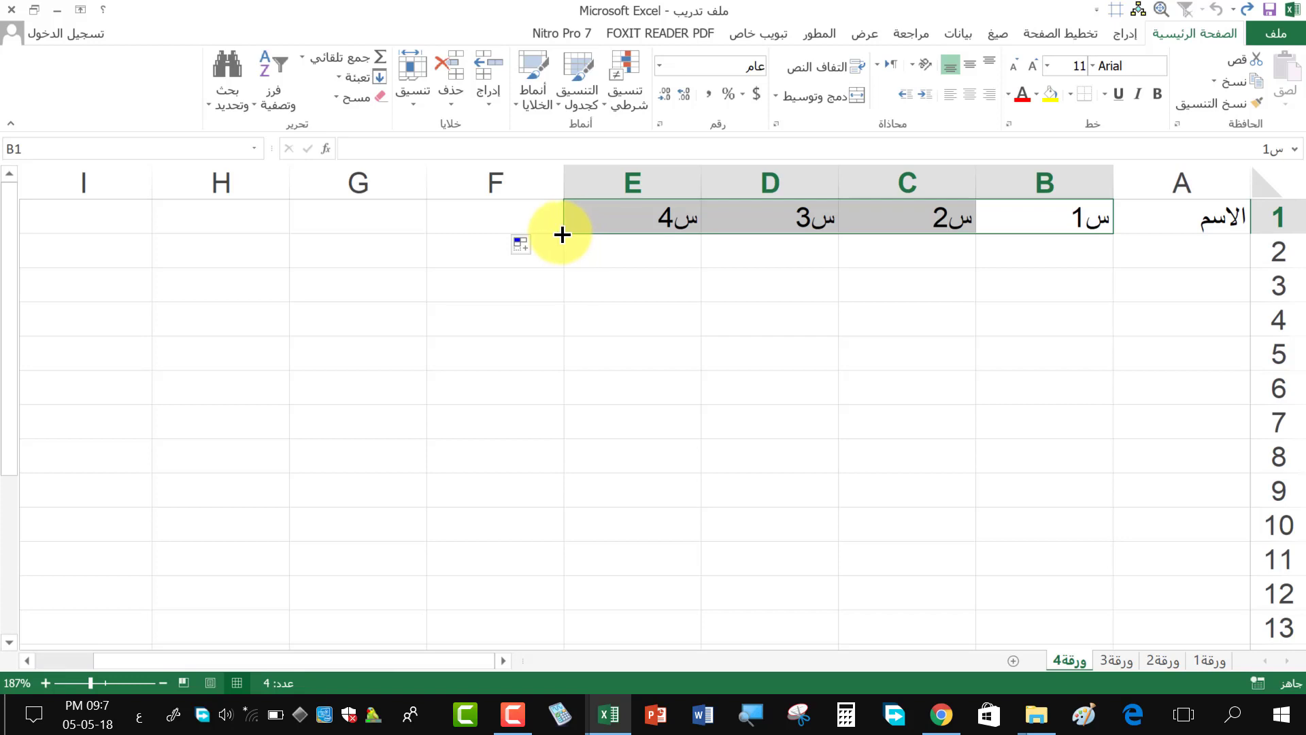
- Add the heading المجموع in F1, then move to cell A2
left_click(548, 224)
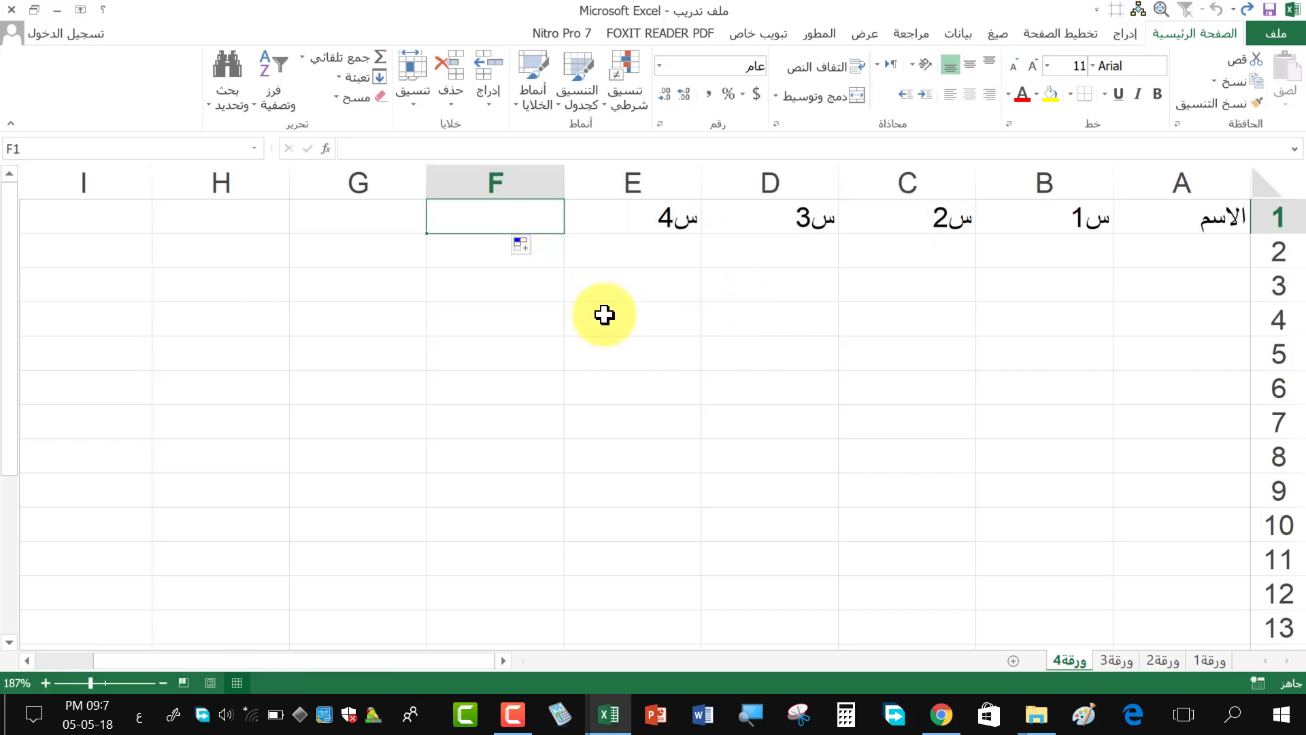
type("المجم")
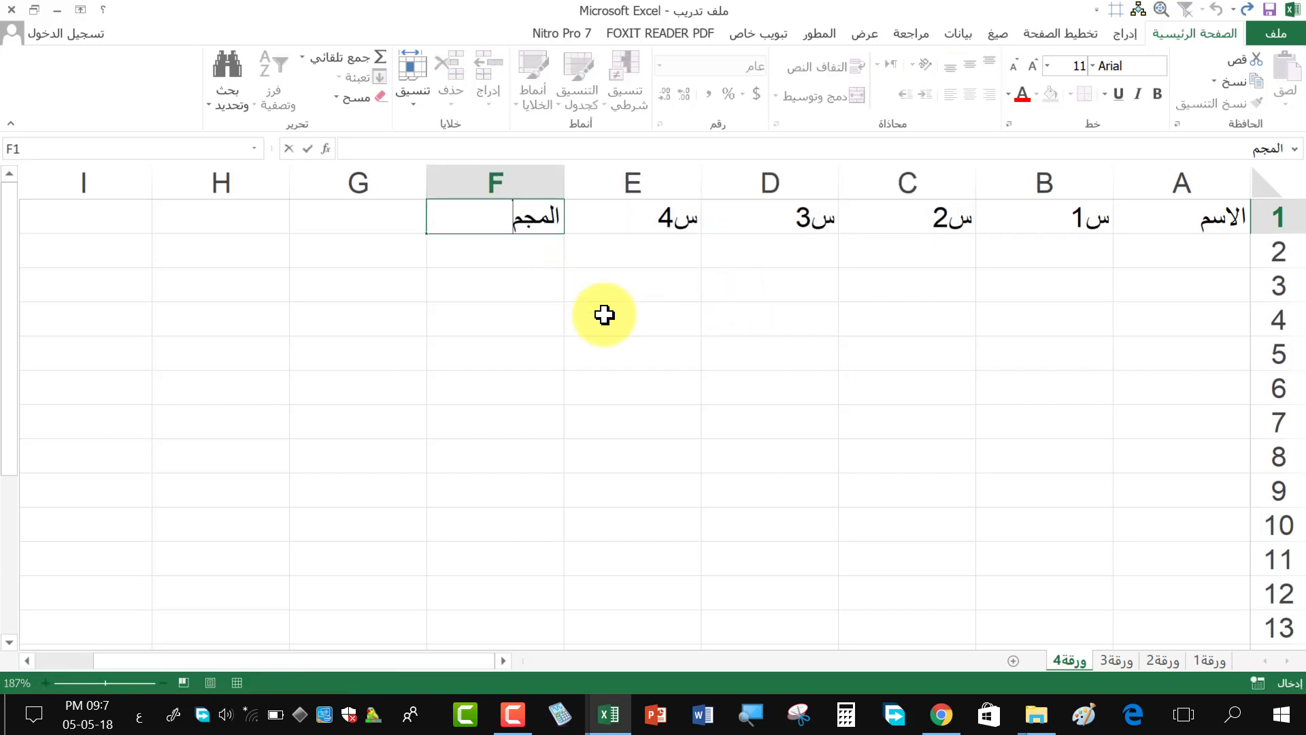
type("وع")
left_click(1155, 316)
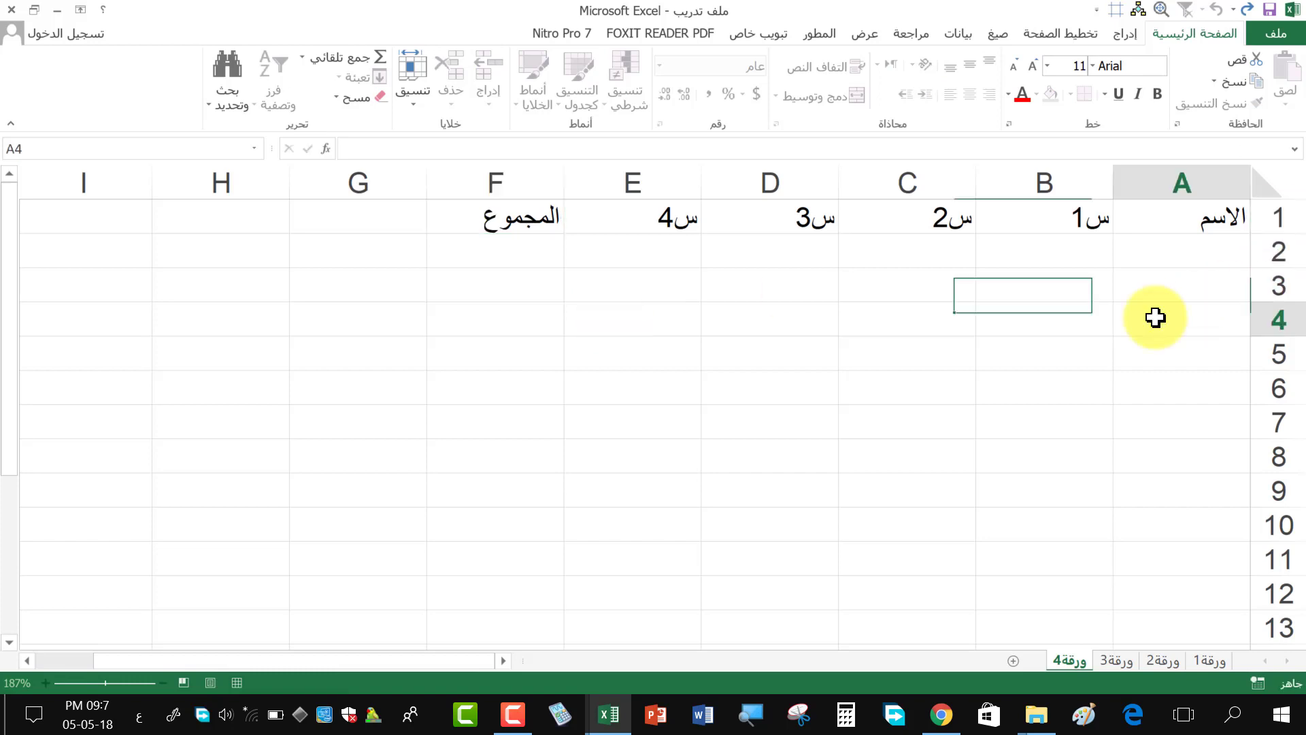
left_click(1151, 257)
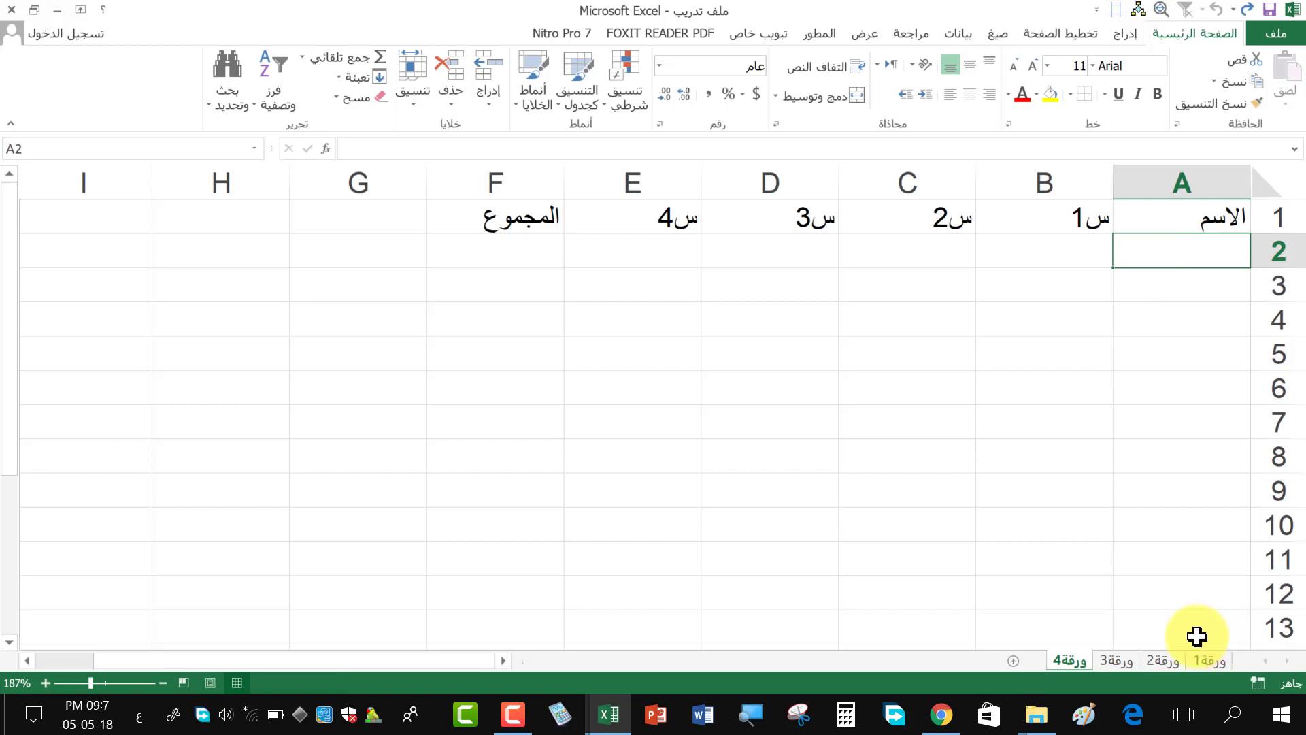
- Copy the names B3:B7 from ورقة1 and paste them into A2:A6 of ورقة4
left_click(1209, 659)
left_click_drag(1160, 273, 1160, 379)
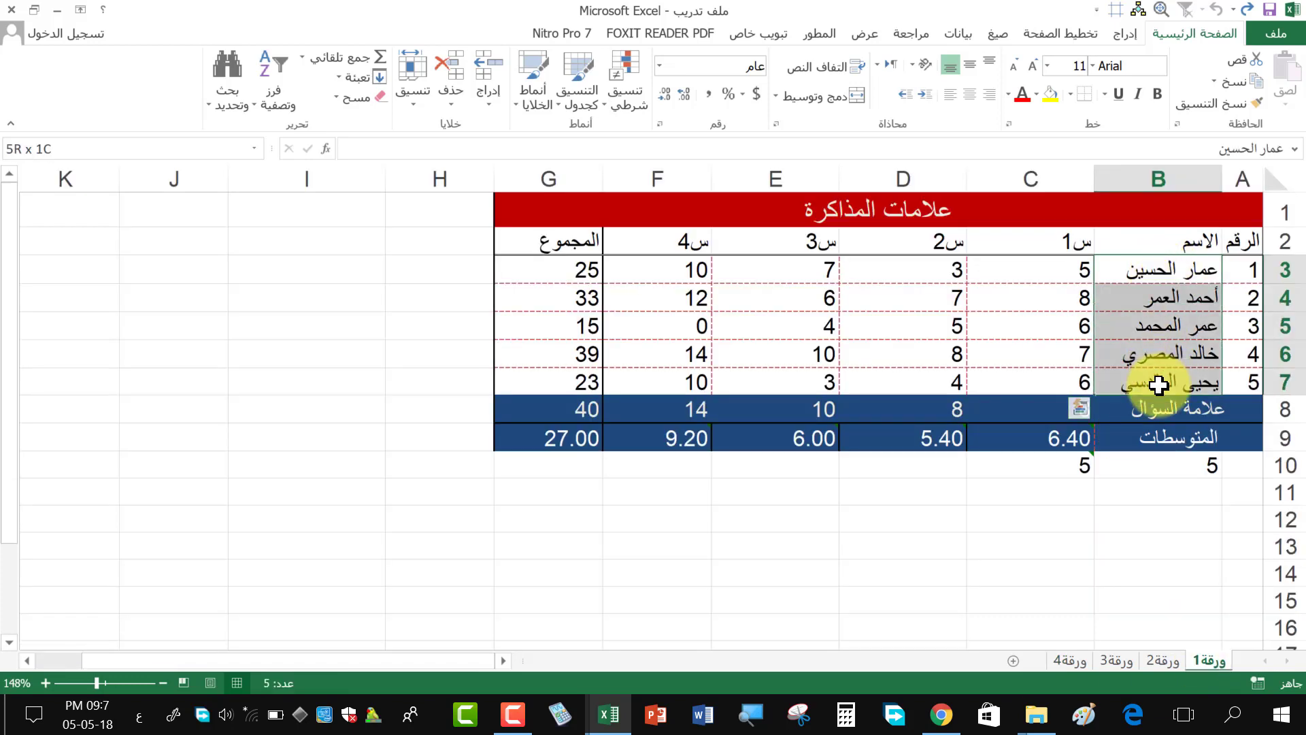
right_click(1156, 291)
left_click(1119, 327)
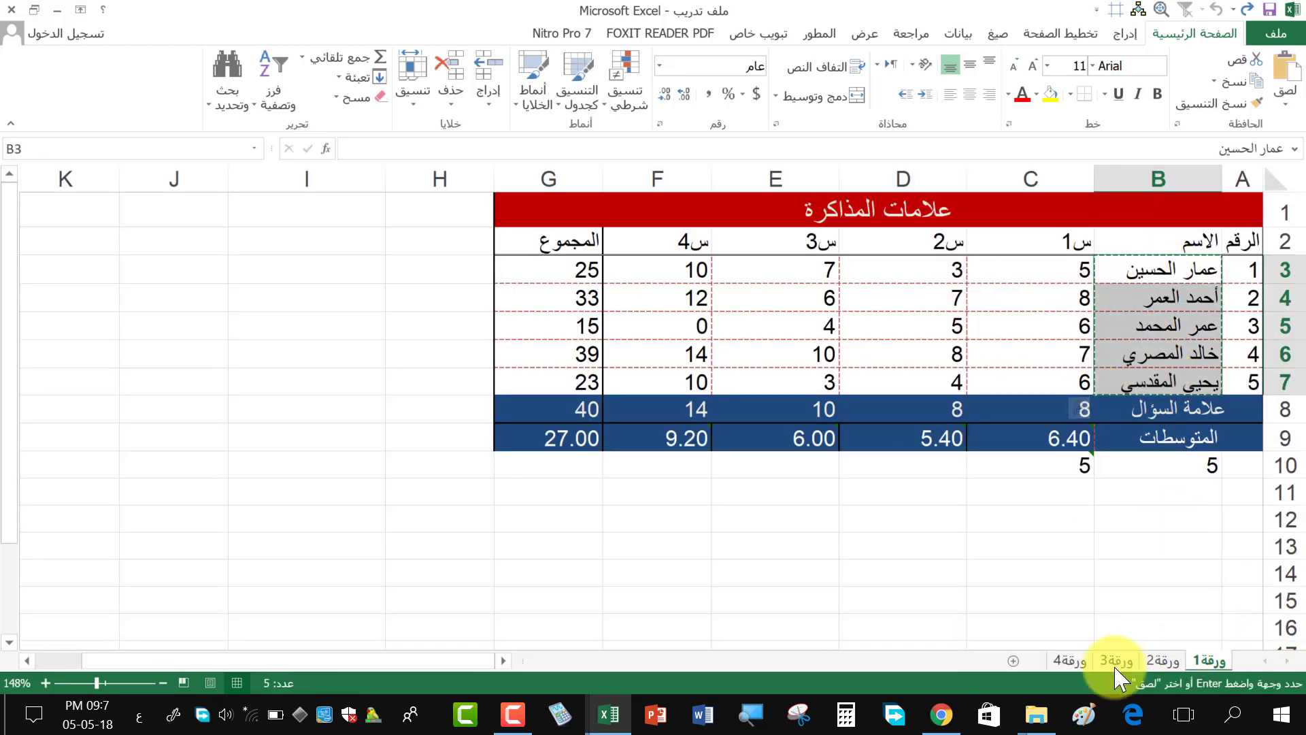
left_click(1069, 659)
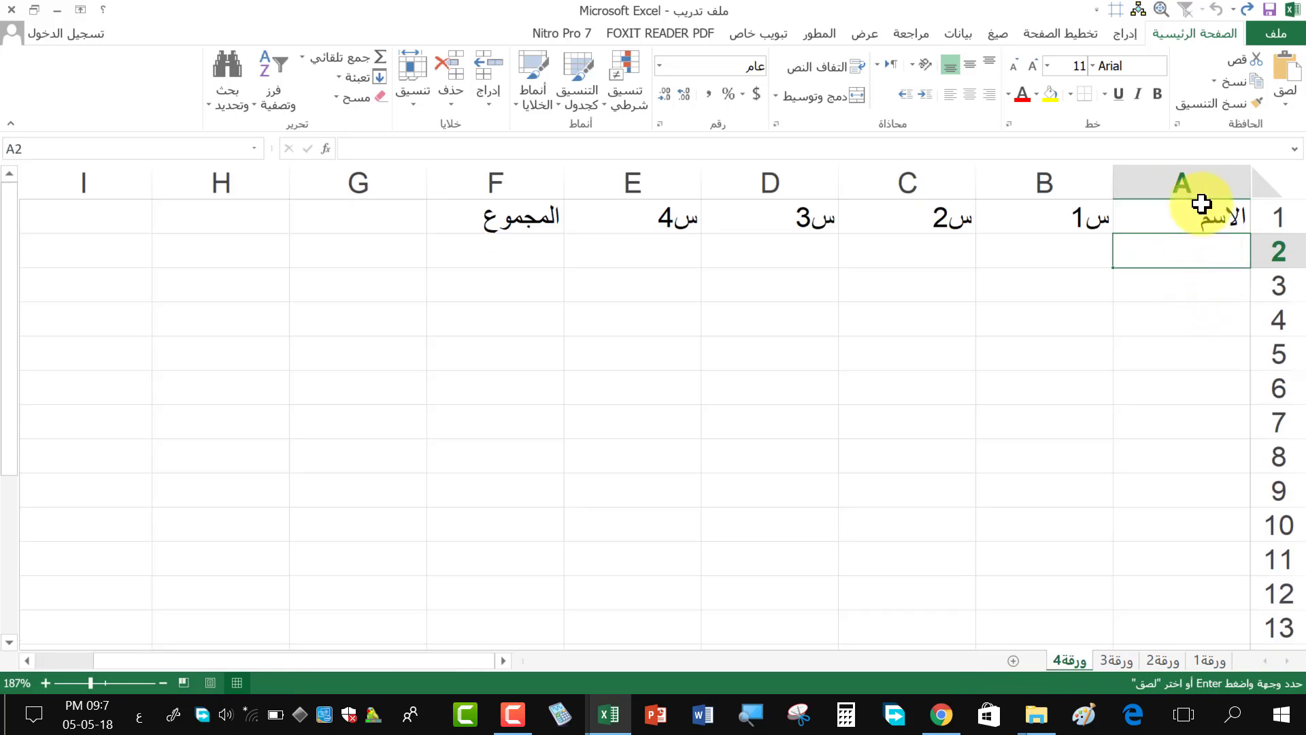
left_click(1285, 103)
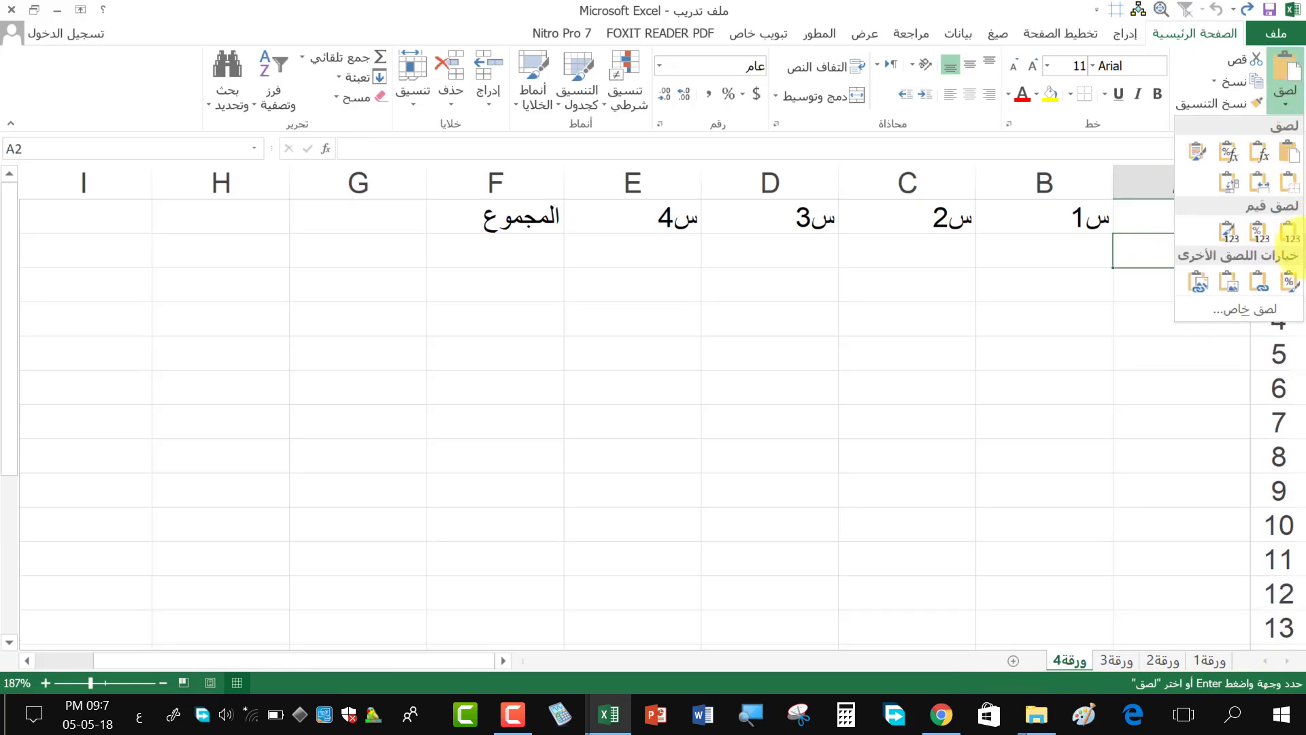
left_click(1166, 247)
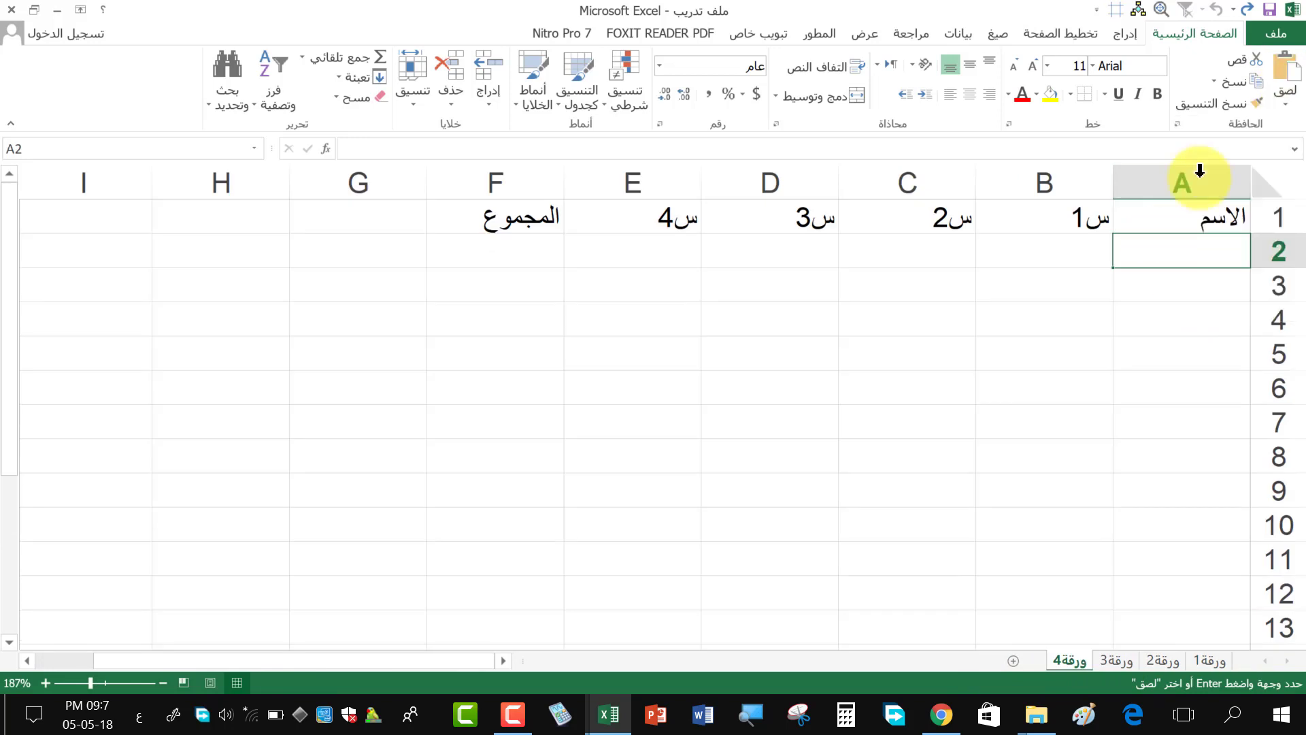
left_click(1283, 71)
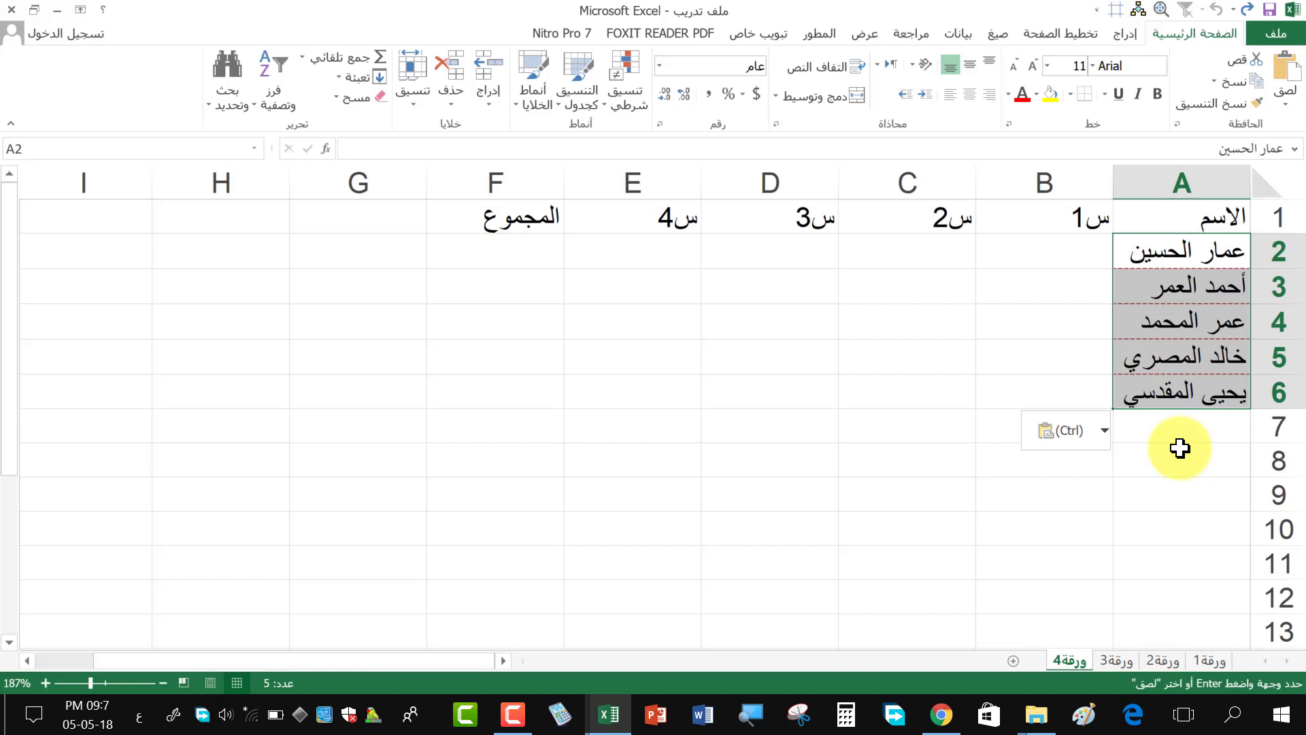
- Try the Values & Number Formatting and Values & Source Formatting paste options on the names
left_click(1102, 436)
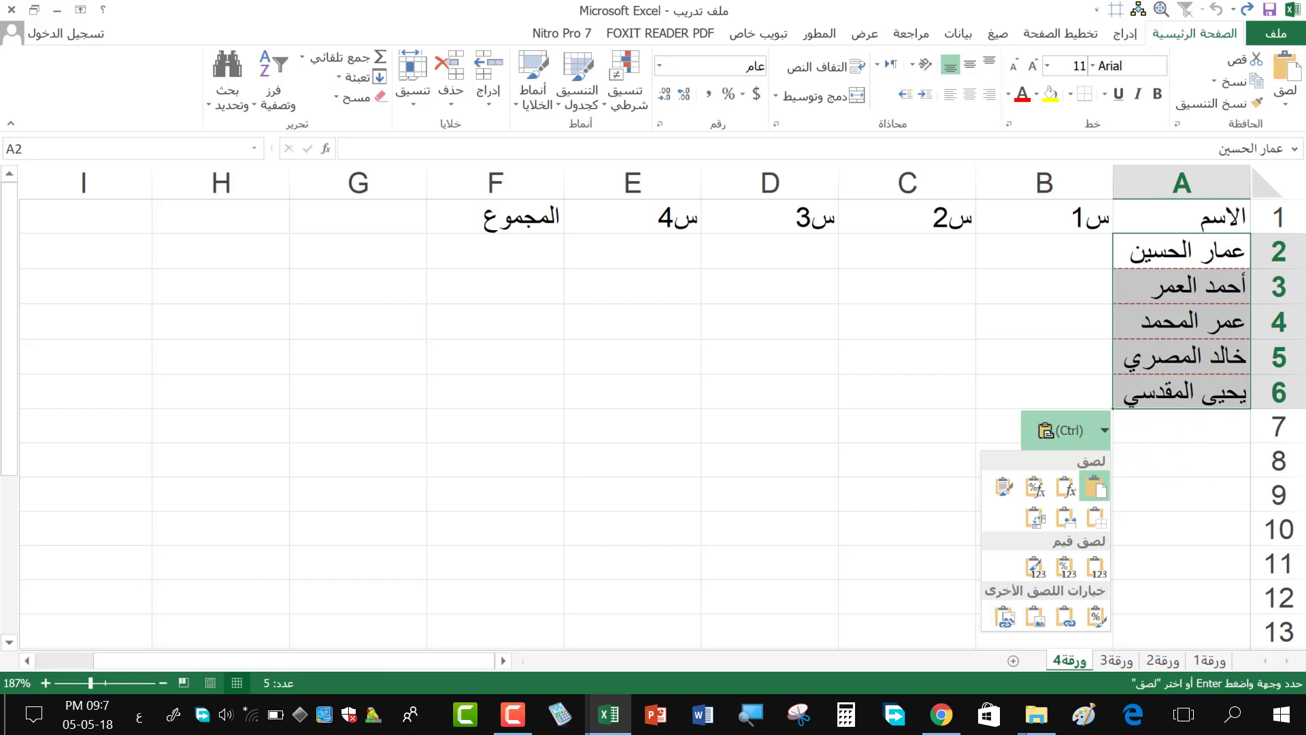
left_click(1096, 568)
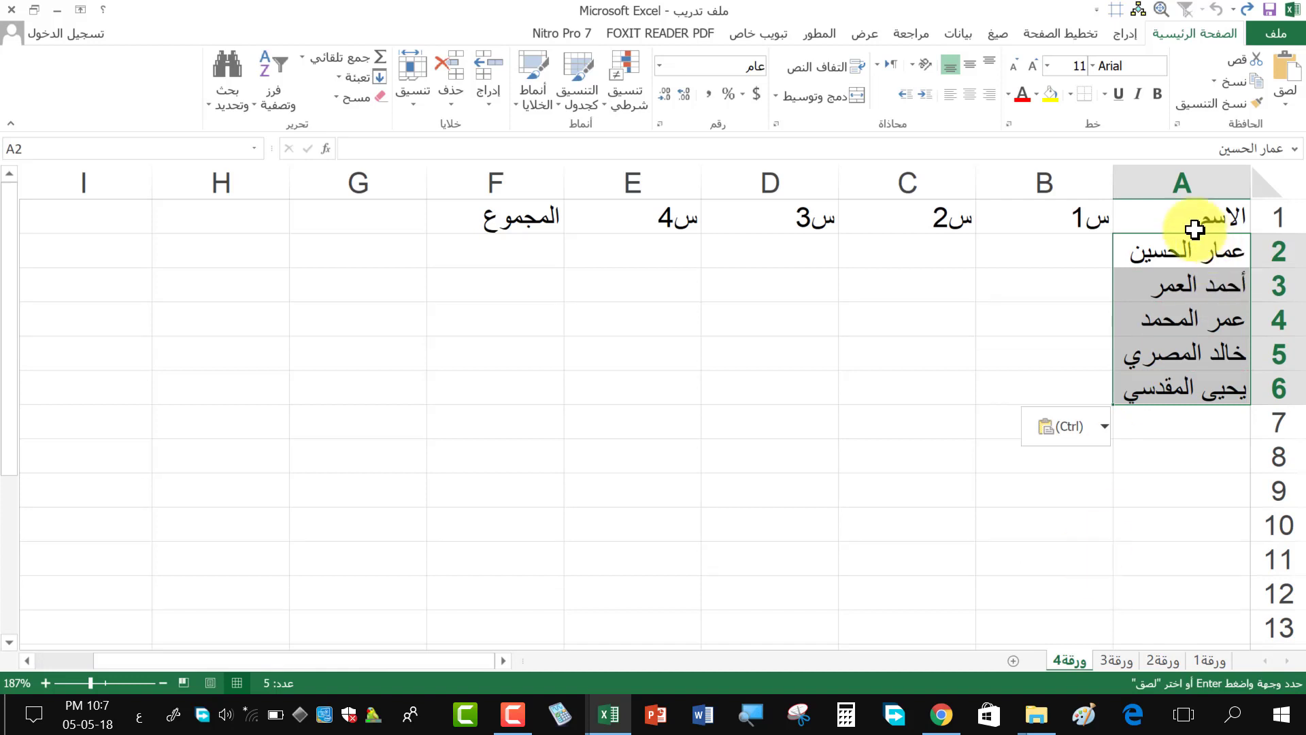
left_click(1068, 426)
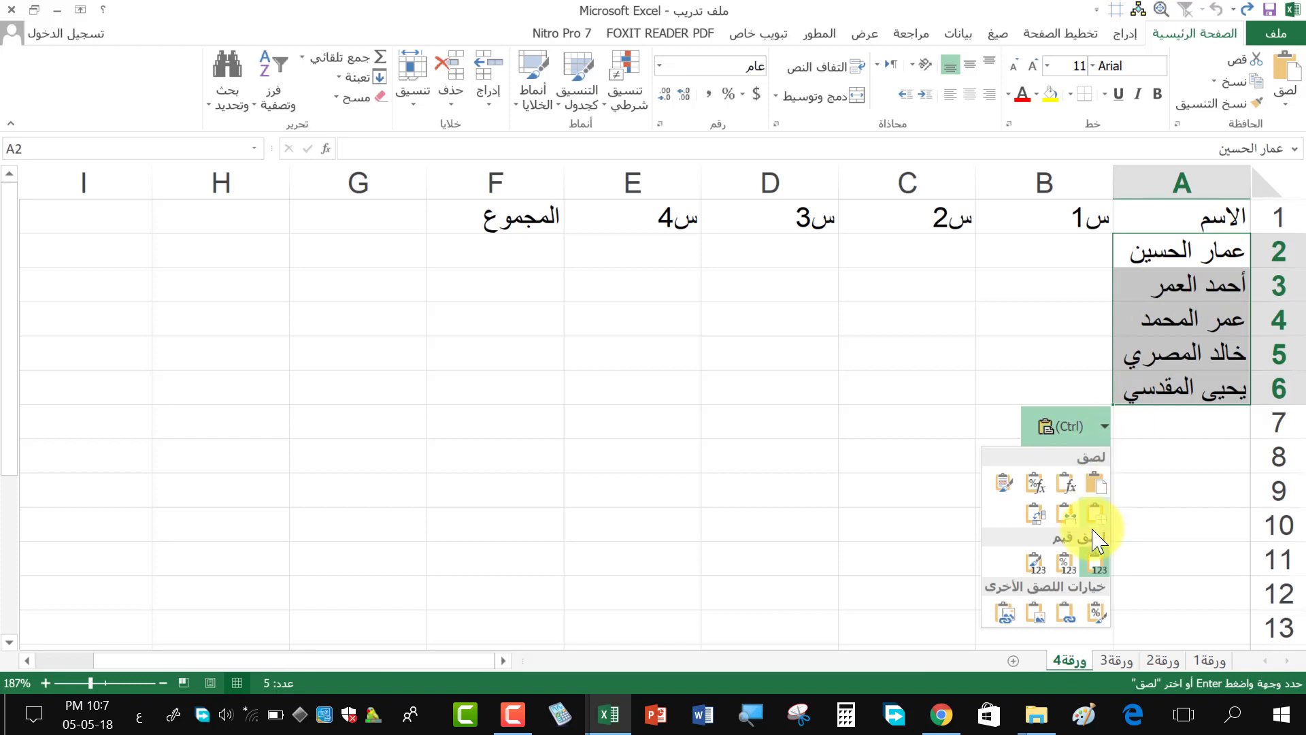
left_click(1065, 562)
left_click(1092, 435)
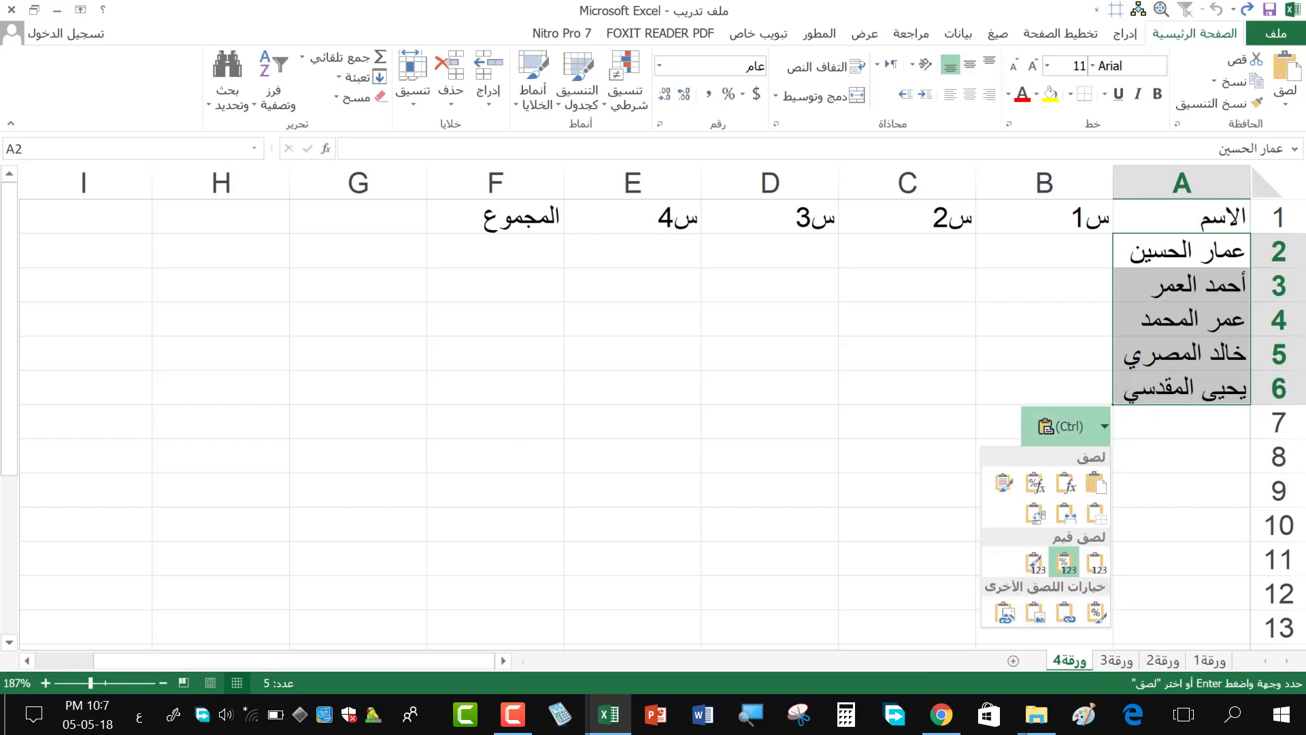
left_click(1035, 565)
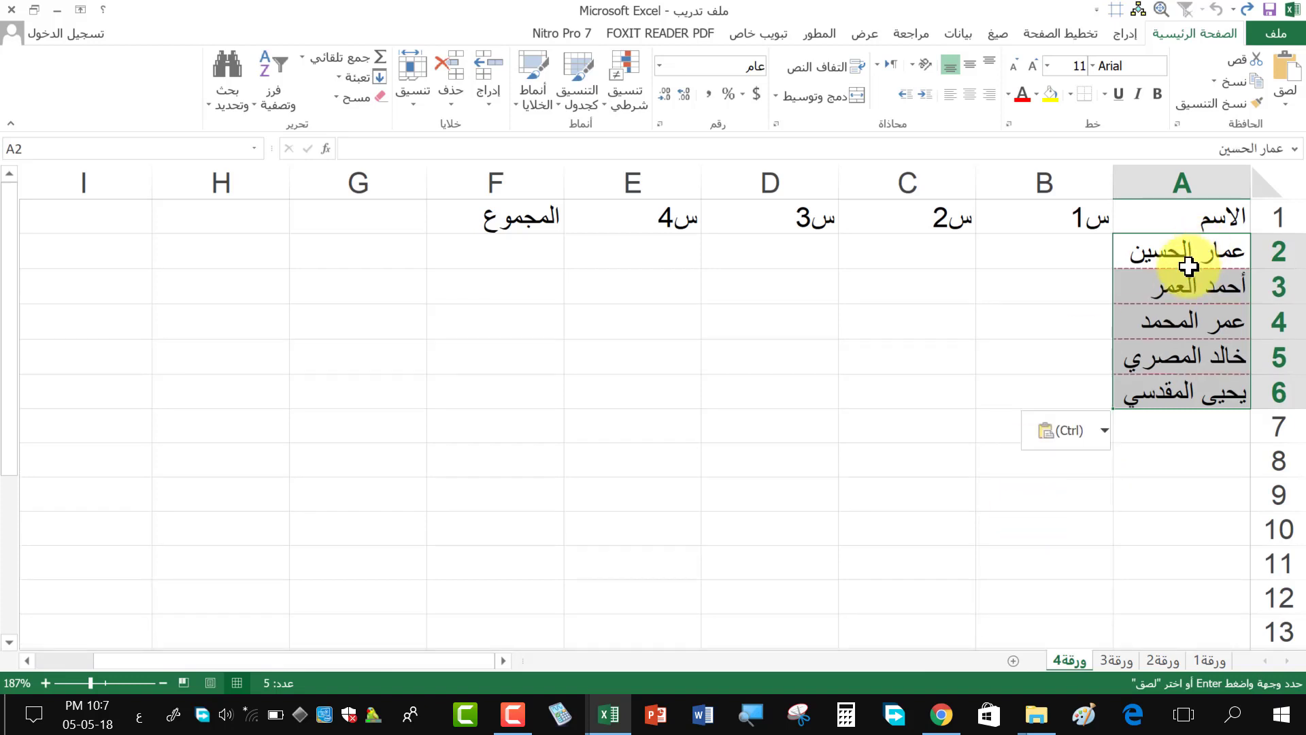
left_click(1041, 430)
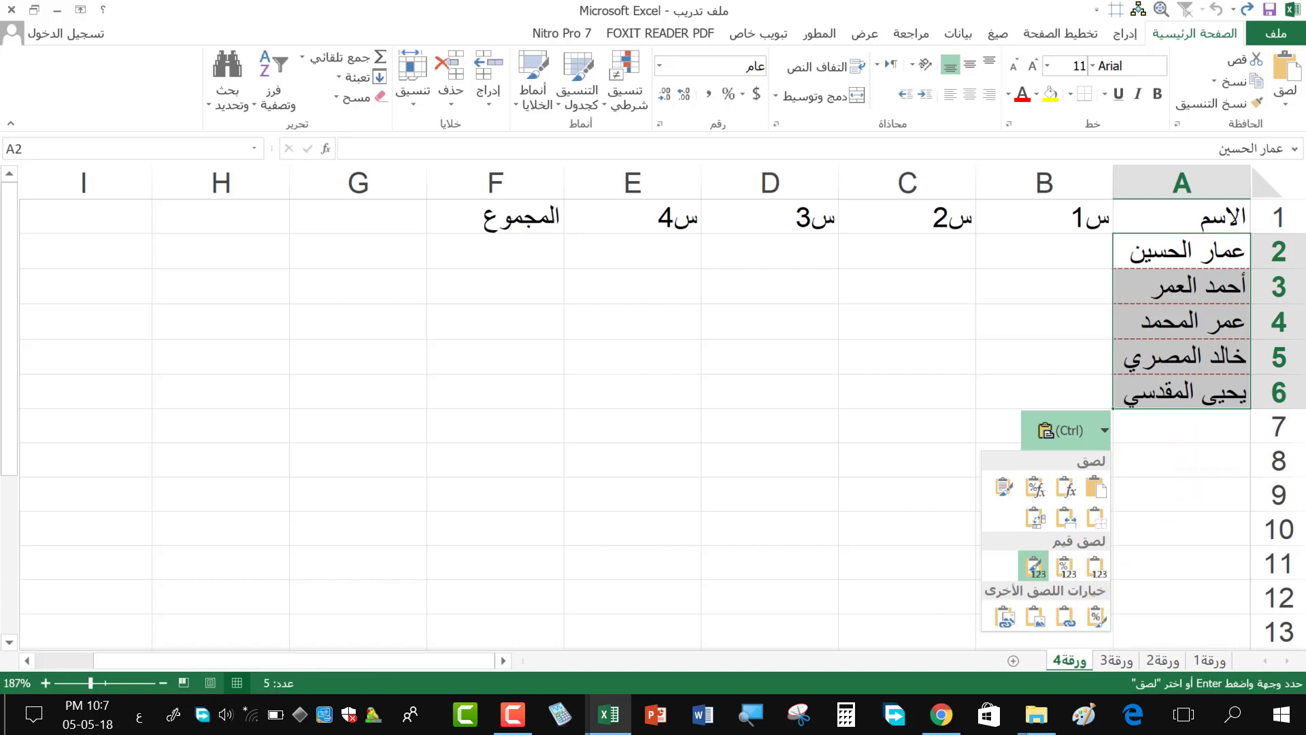
left_click(1079, 285)
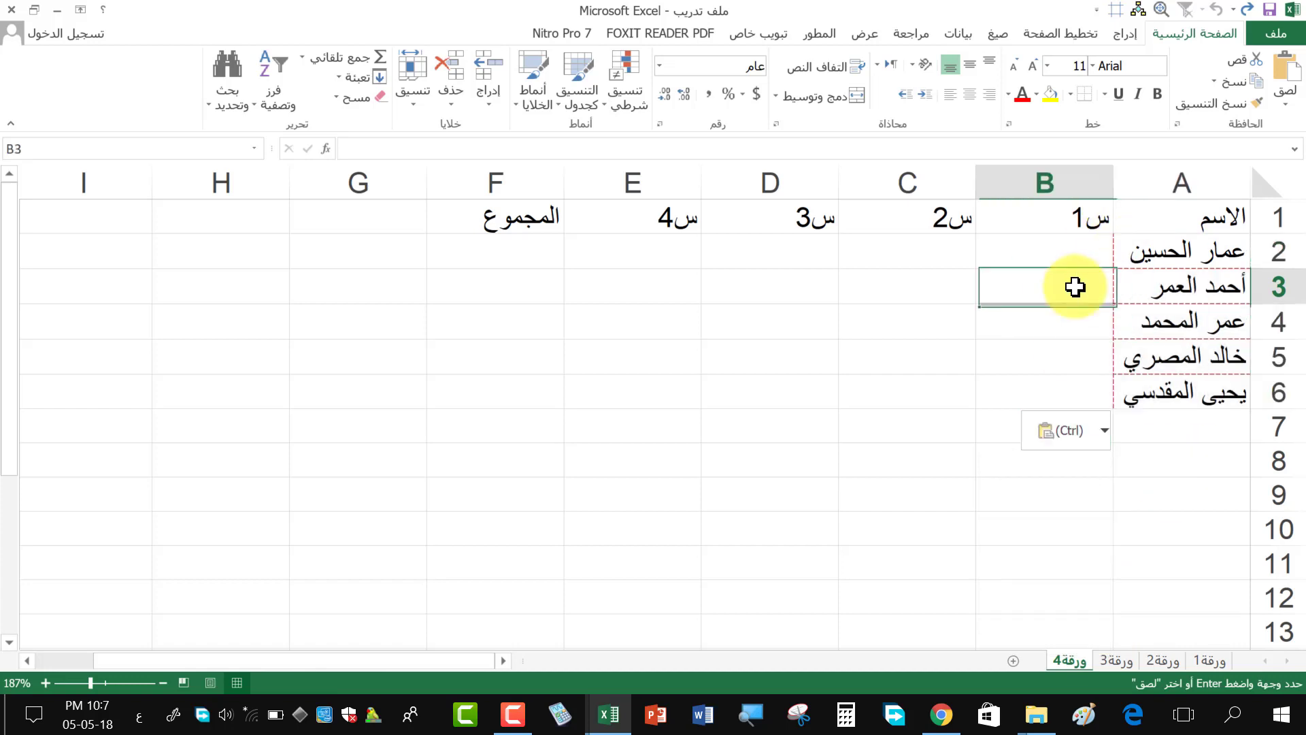
- Keep the pasted names as plain values, then select column A
left_click(1182, 253)
left_click(1104, 430)
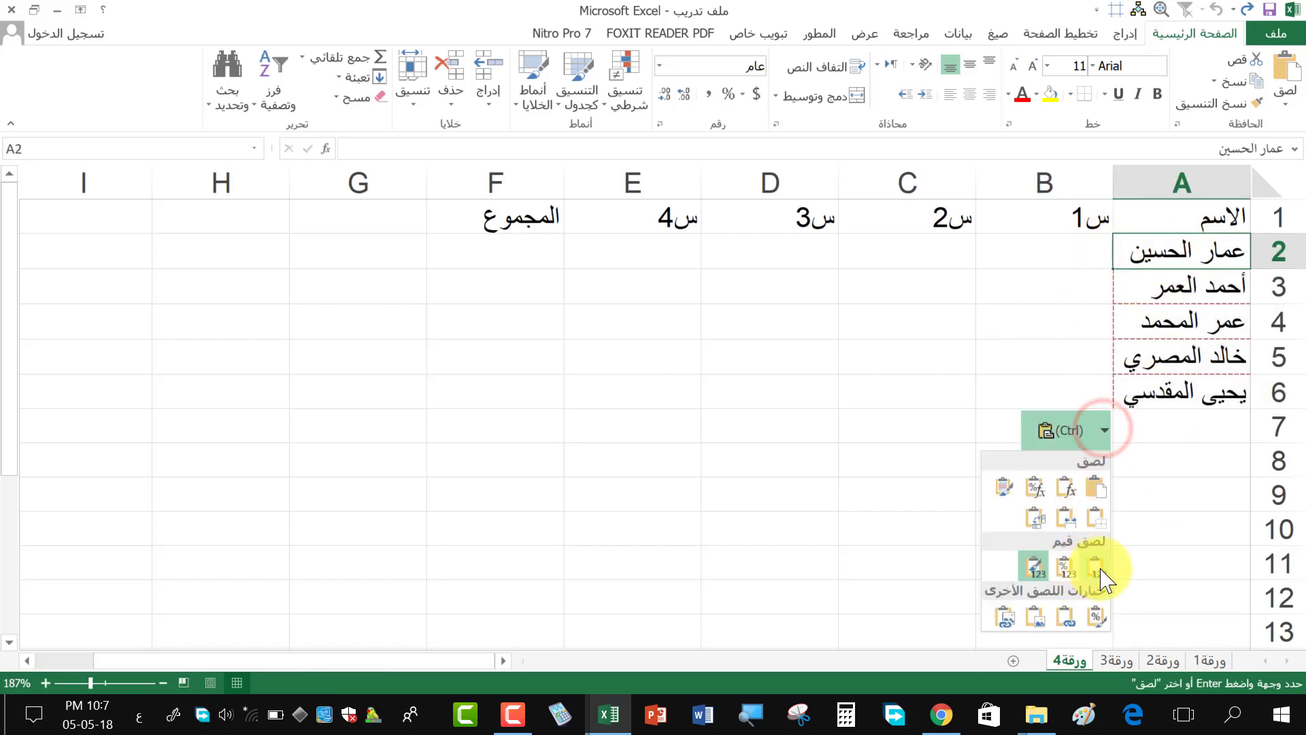
left_click(1095, 568)
left_click(1170, 332)
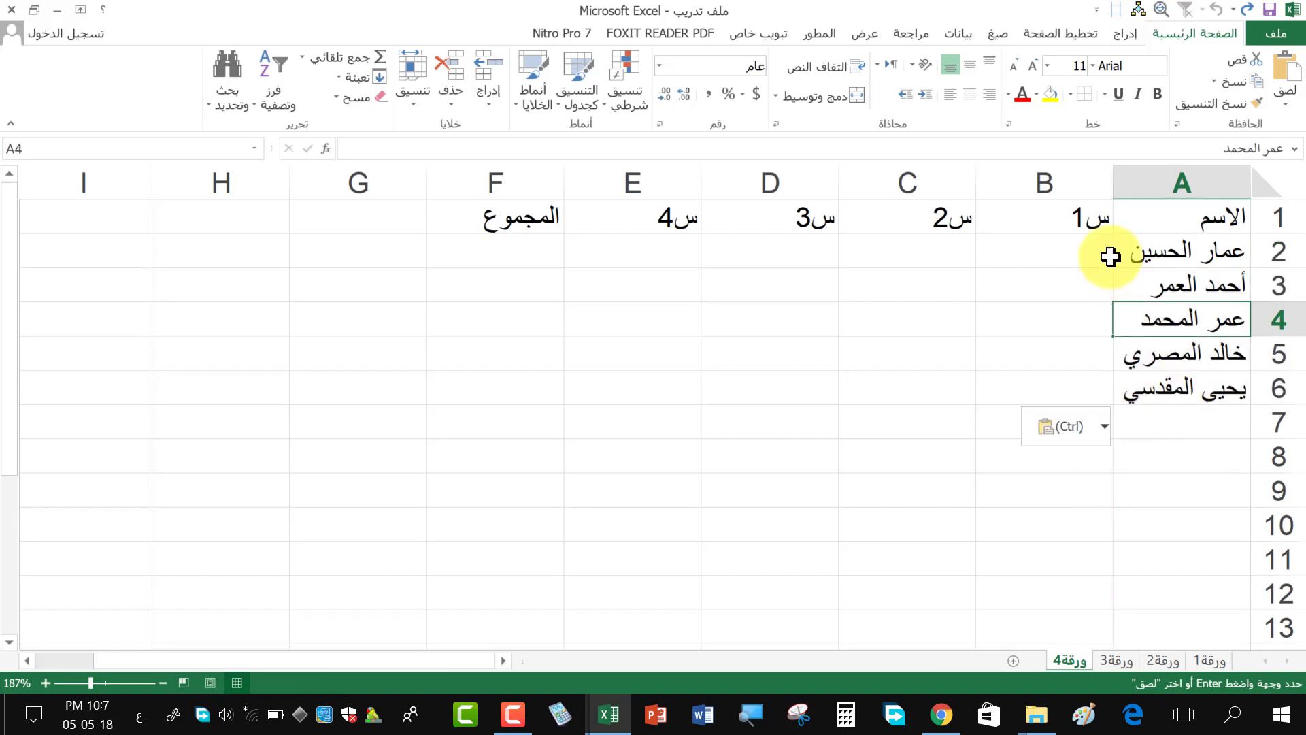
left_click(1133, 253)
left_click(1166, 179)
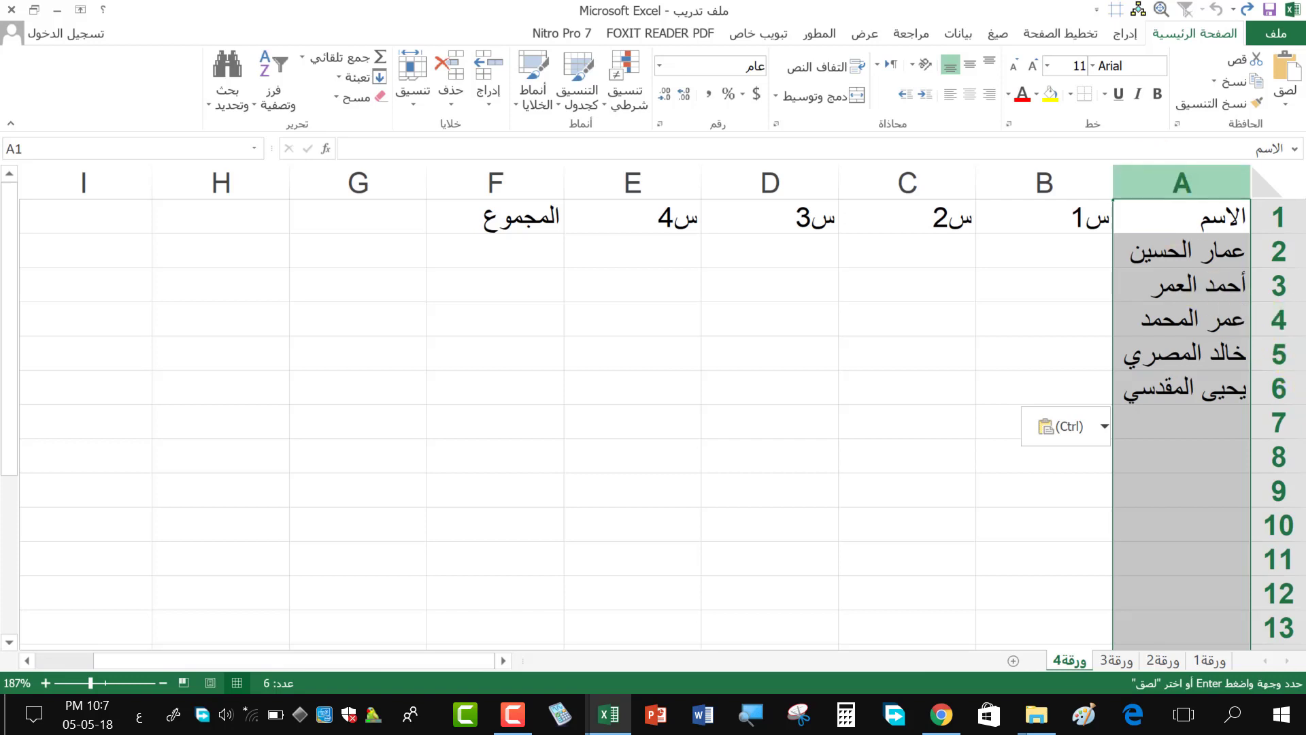
- Insert a new column A and give it the heading الرقم
right_click(1156, 175)
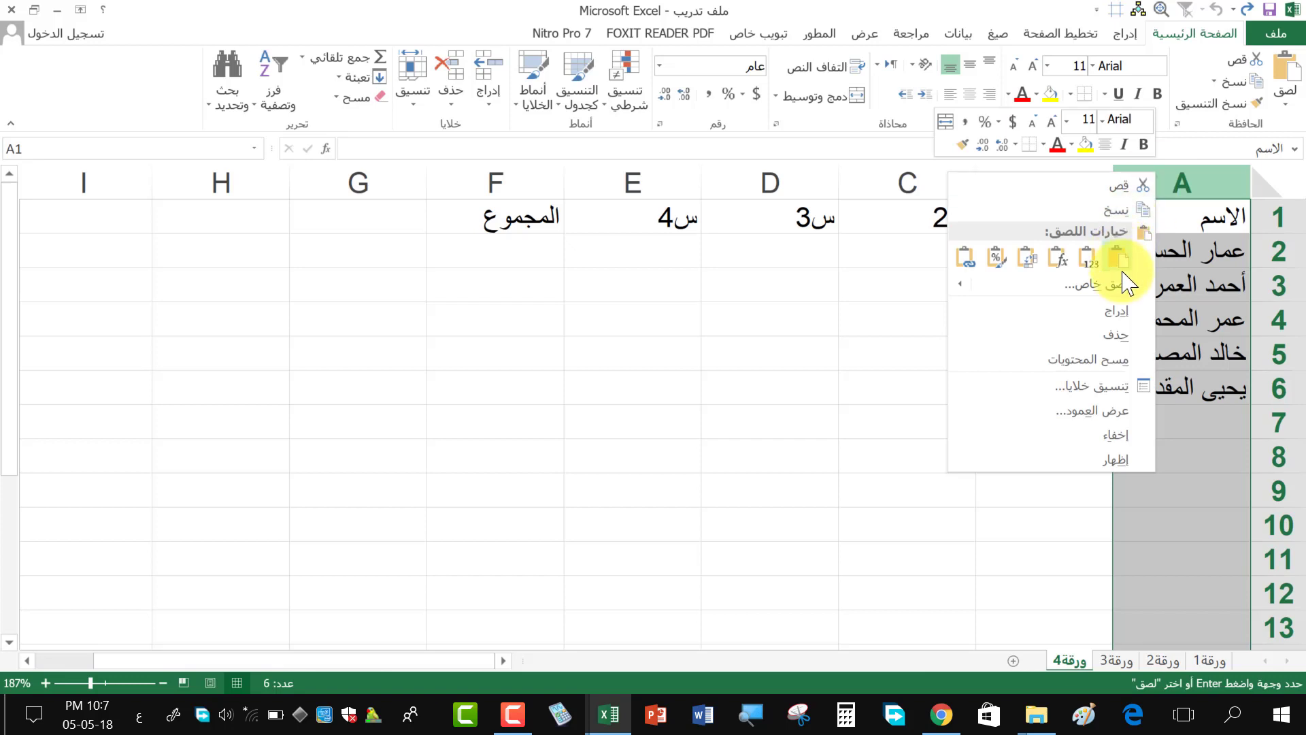
left_click(1119, 313)
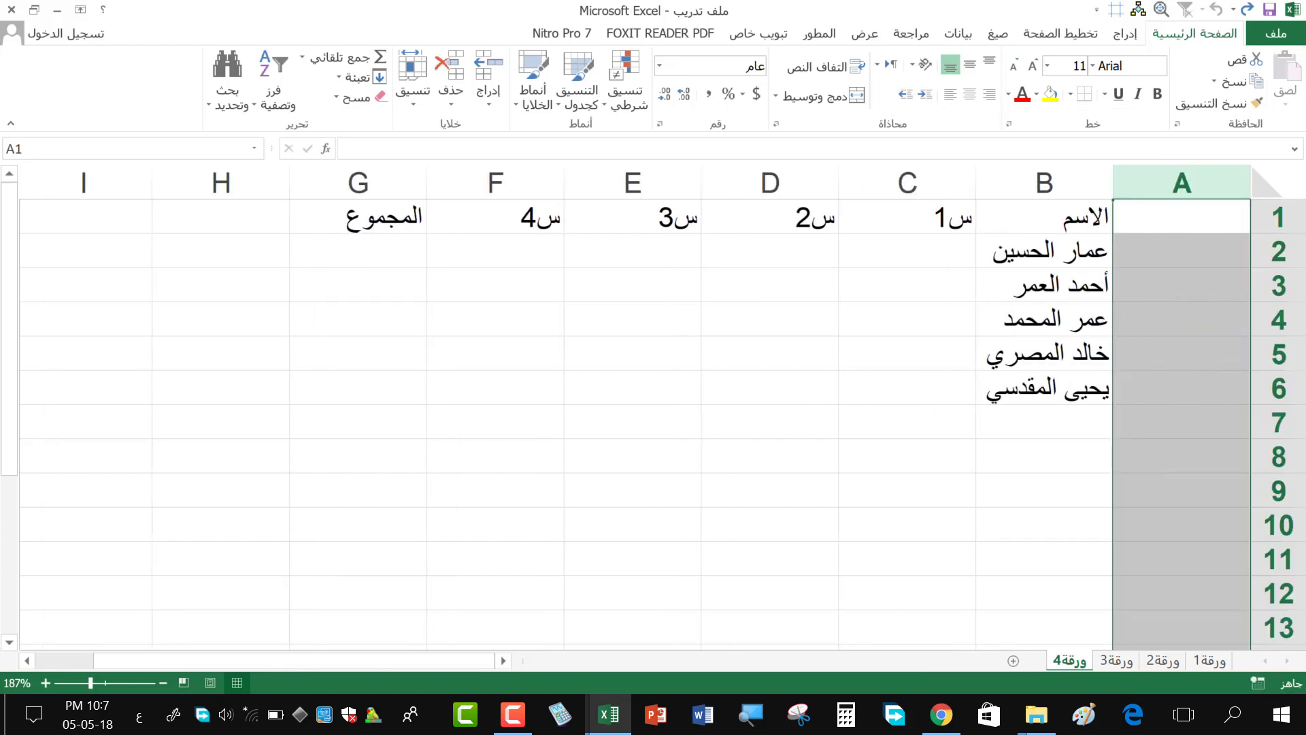
left_click(1182, 216)
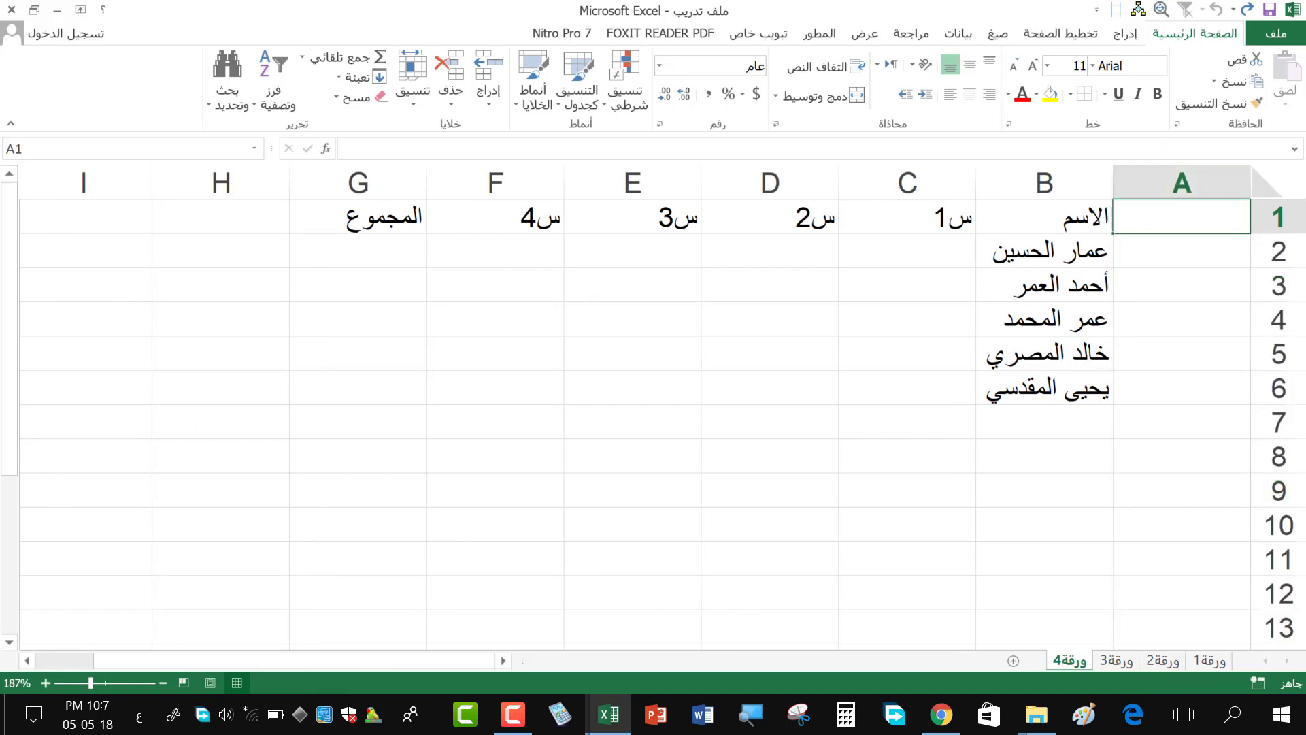
type("الرقم")
key("Return")
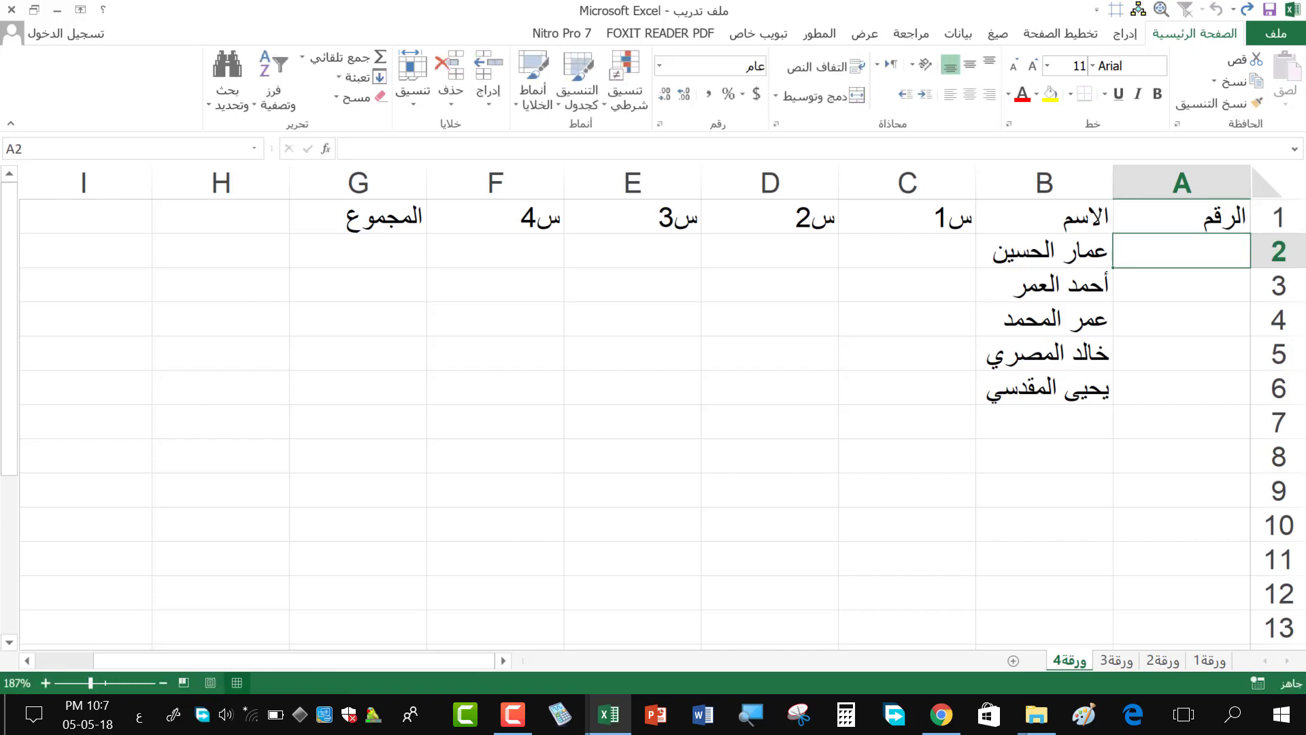
- Fill the series 1 to 5 down A2:A6, then select A1
type("1")
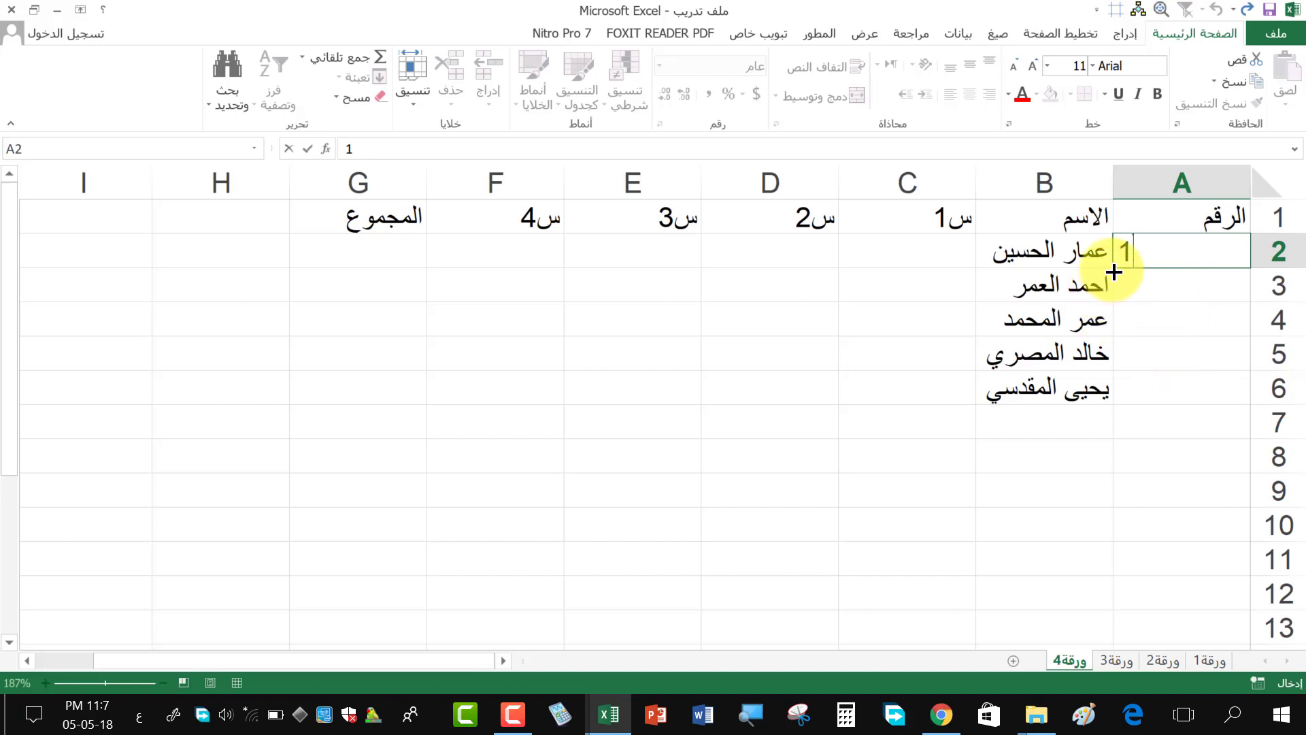
left_click(1245, 264)
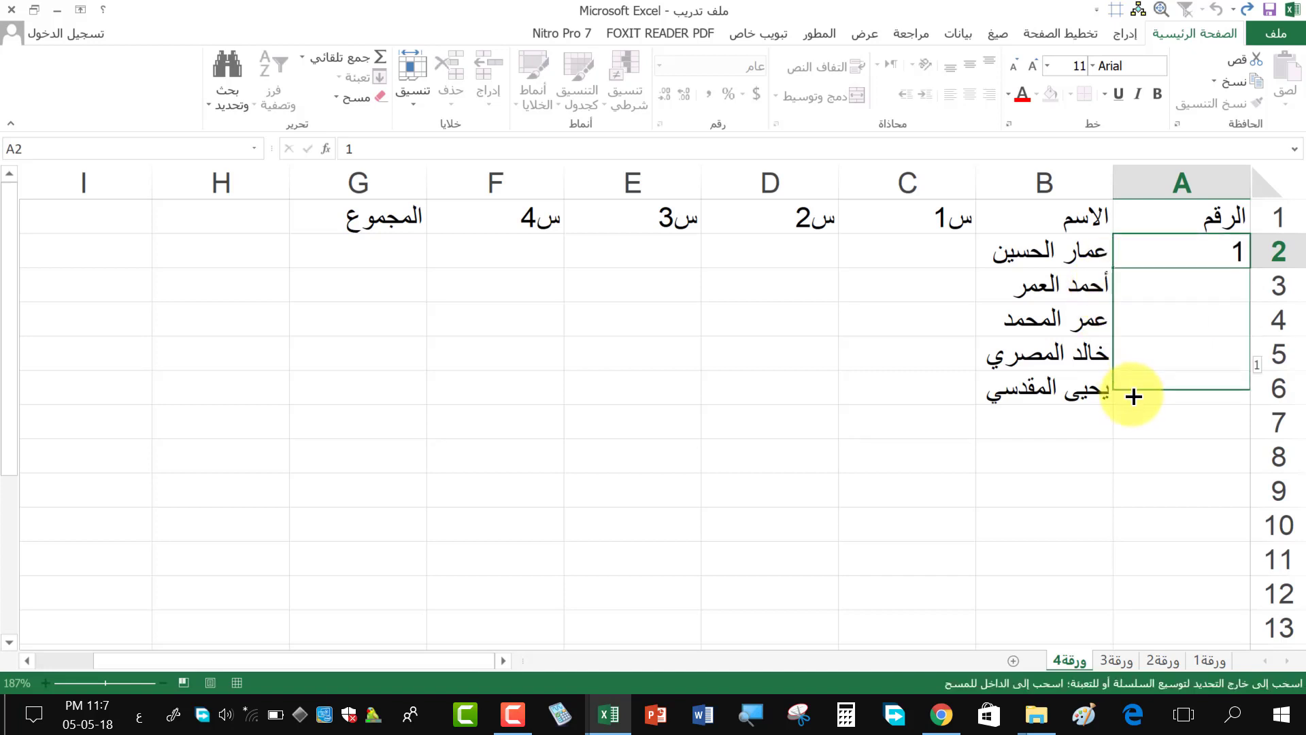
left_click_drag(1250, 268, 1133, 394)
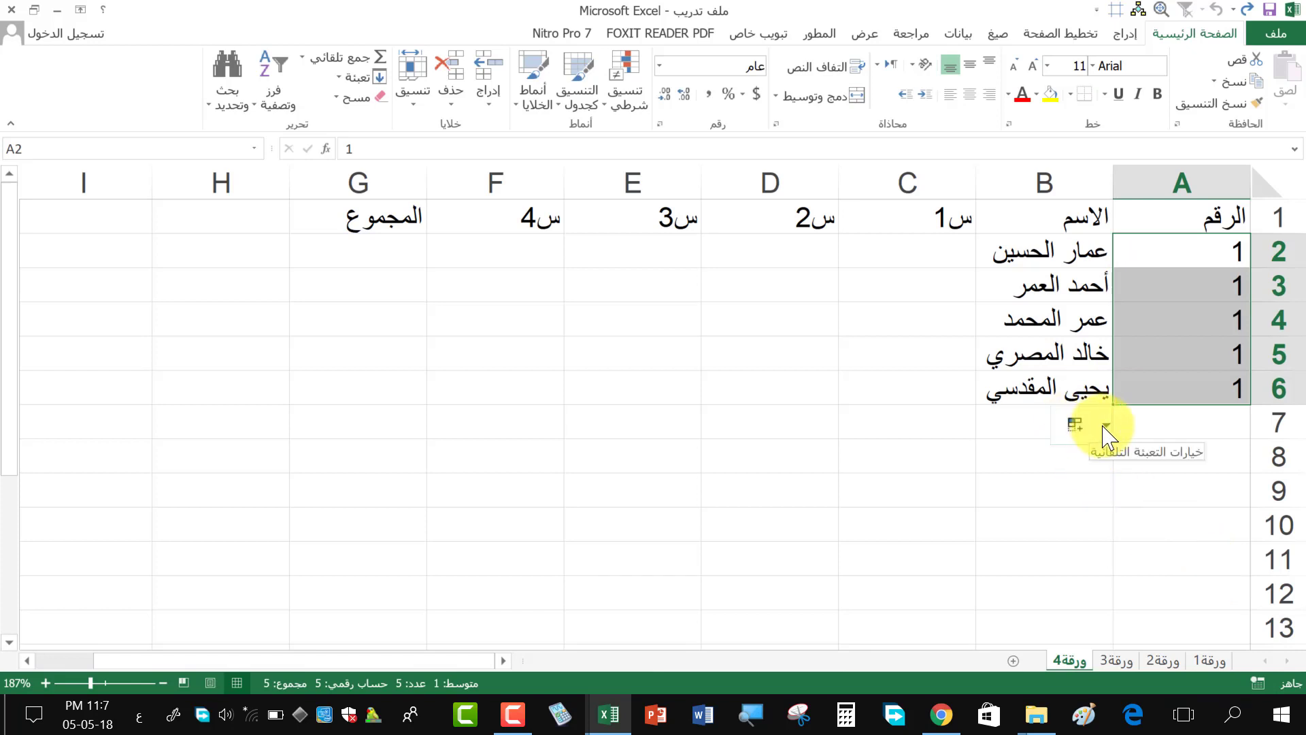
left_click(1104, 427)
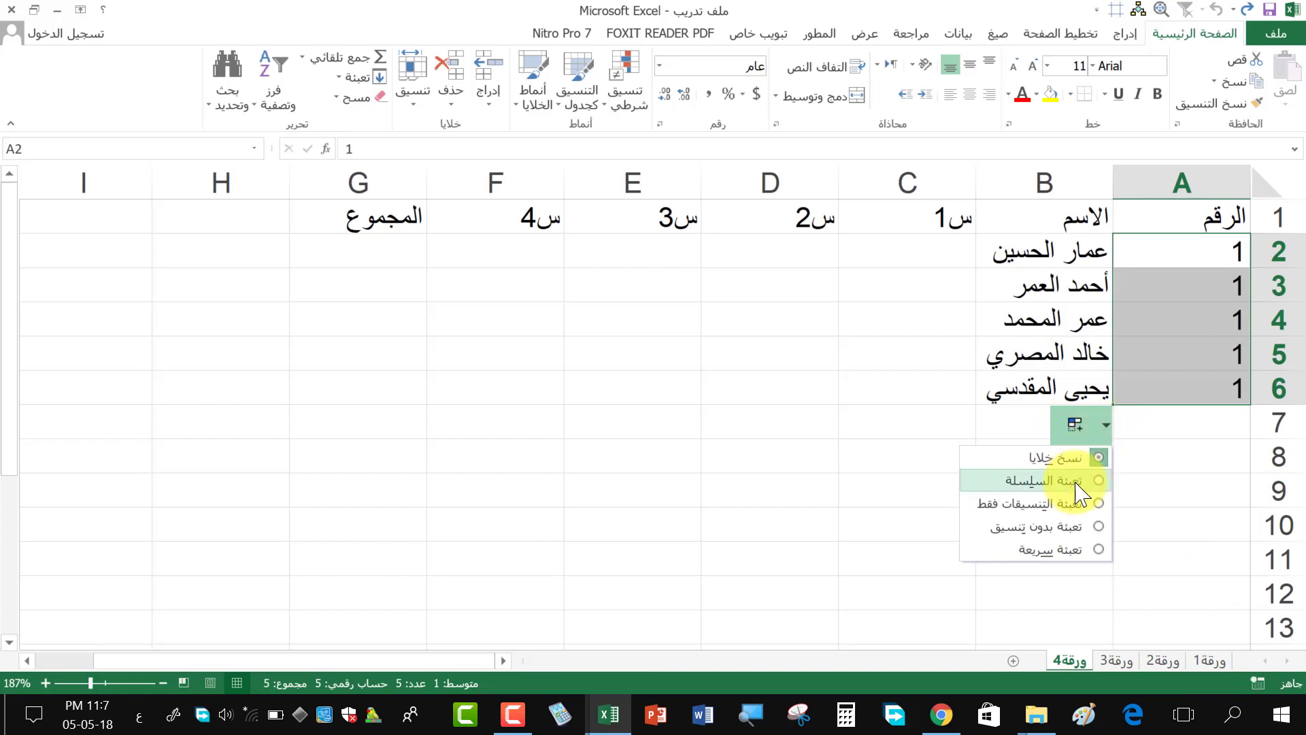
left_click(1044, 481)
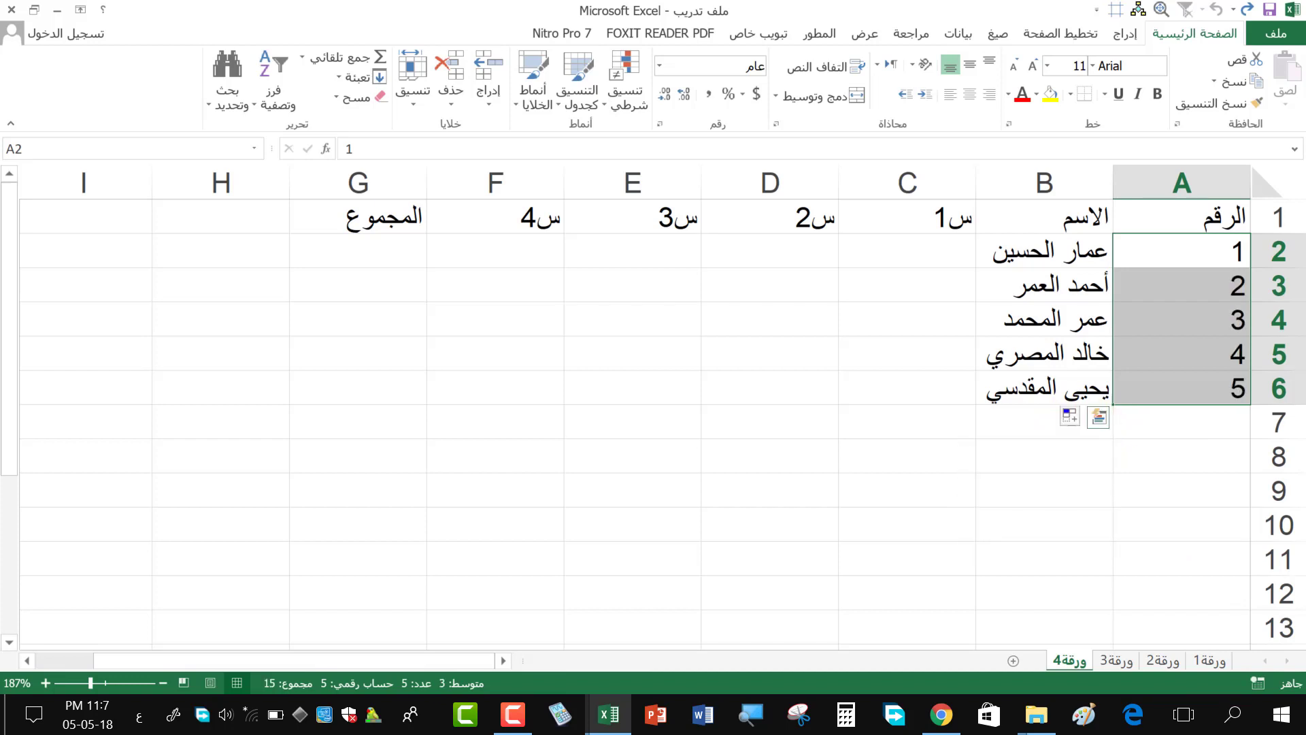
left_click(1198, 219)
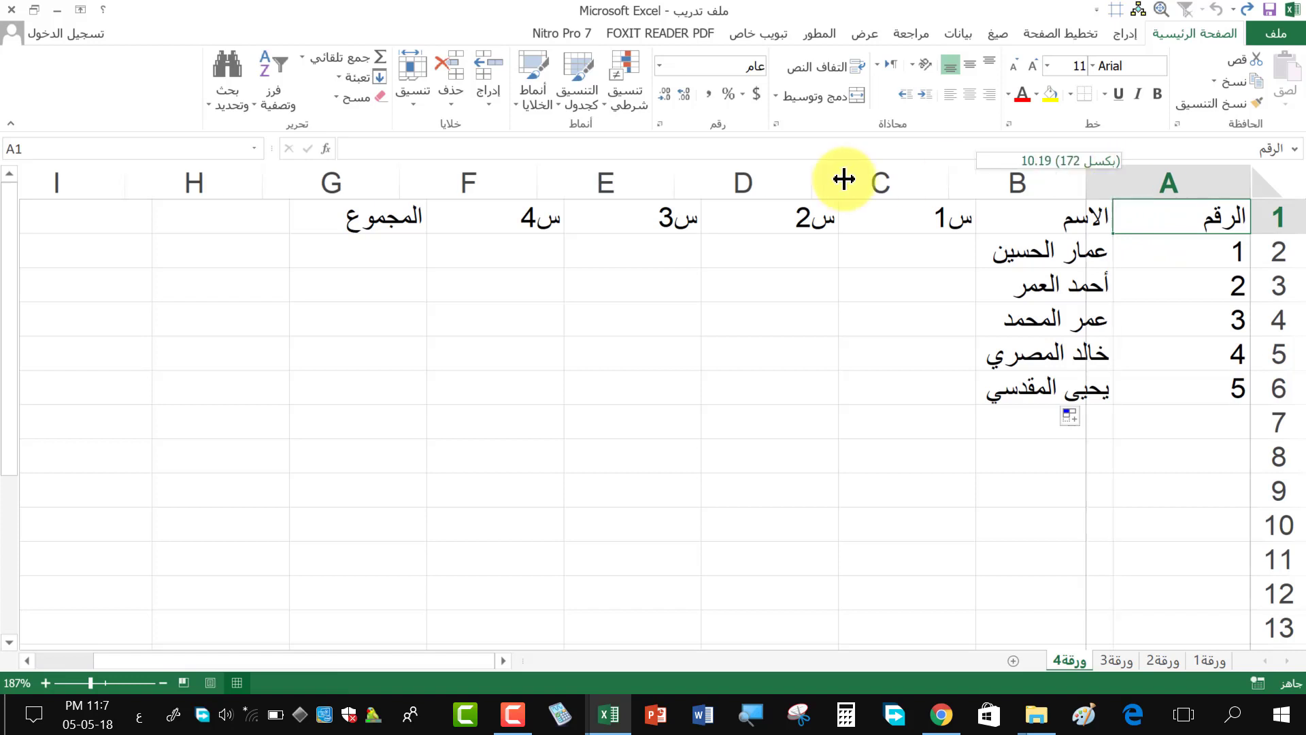
- Try widening column A, undo it, then resize column B to fit the student names
left_click_drag(1114, 177, 703, 180)
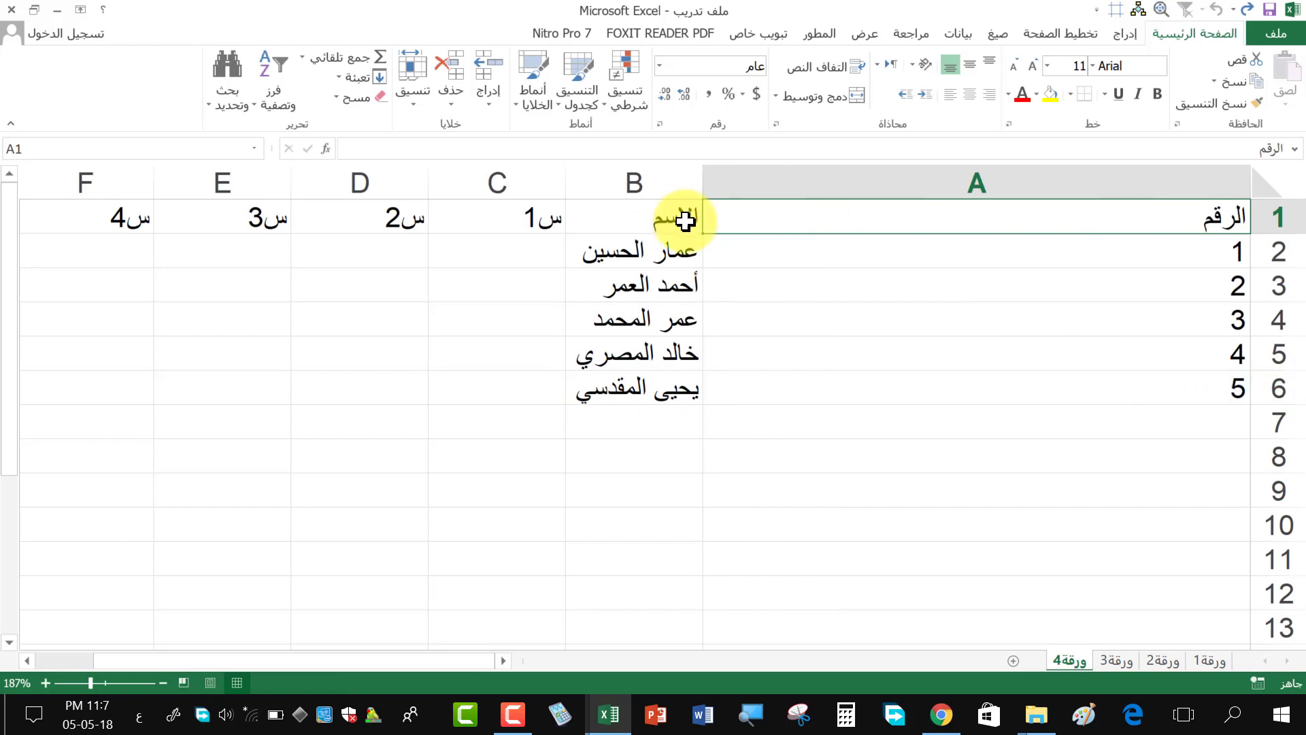
left_click(939, 235)
key("ctrl+z")
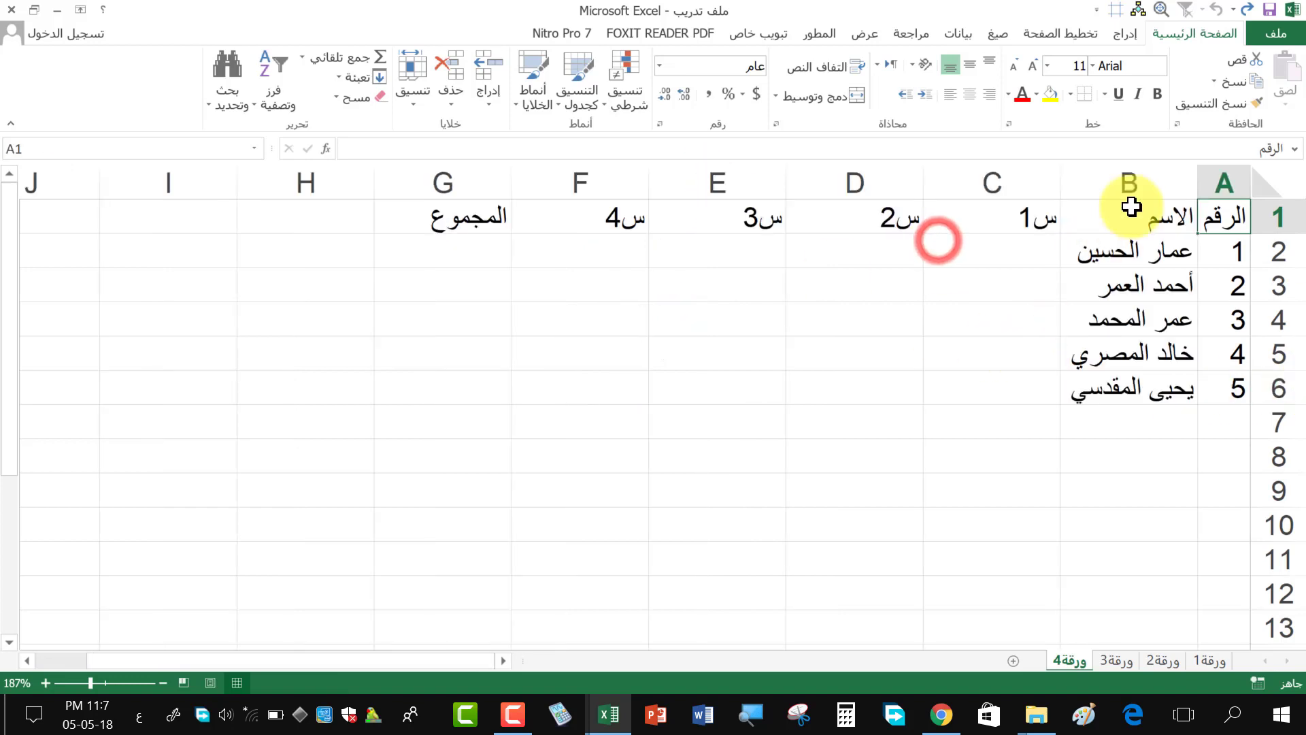
left_click(1219, 222)
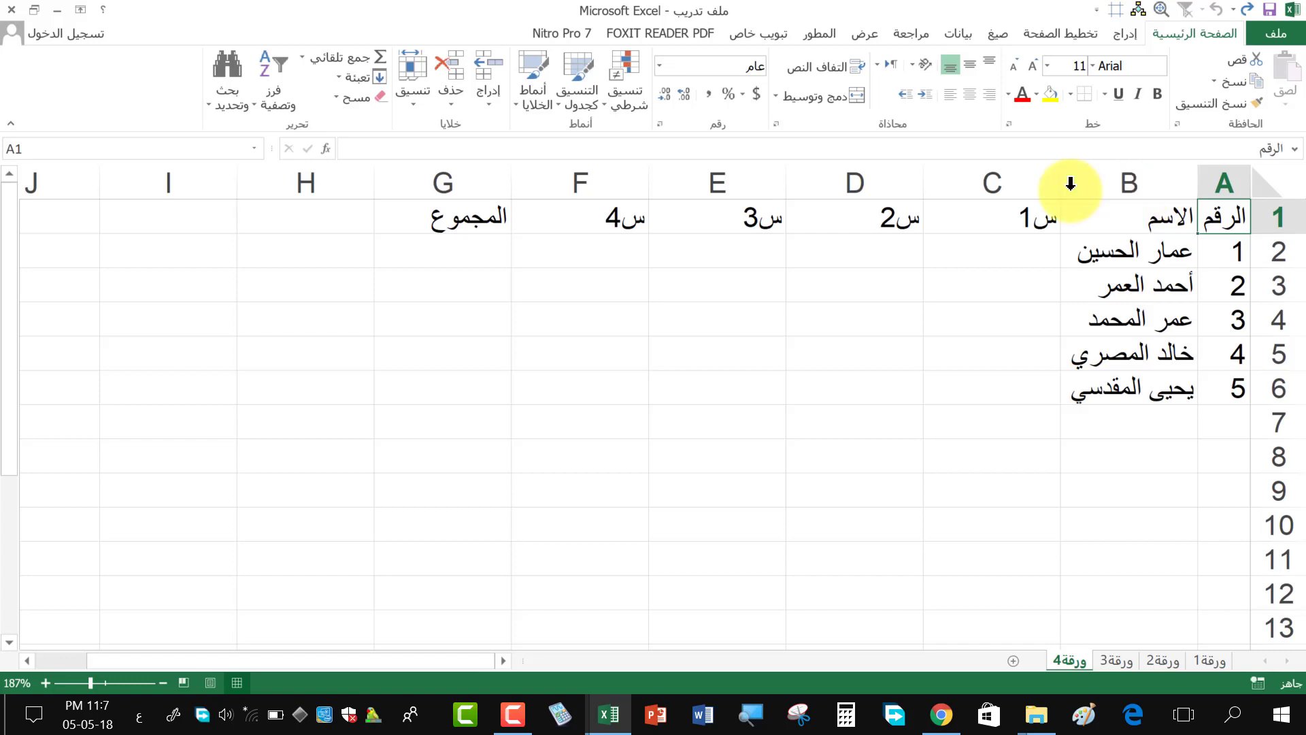
mouse_move(1070, 184)
left_mouse_down()
mouse_move(801, 179)
mouse_move(1065, 234)
left_mouse_up()
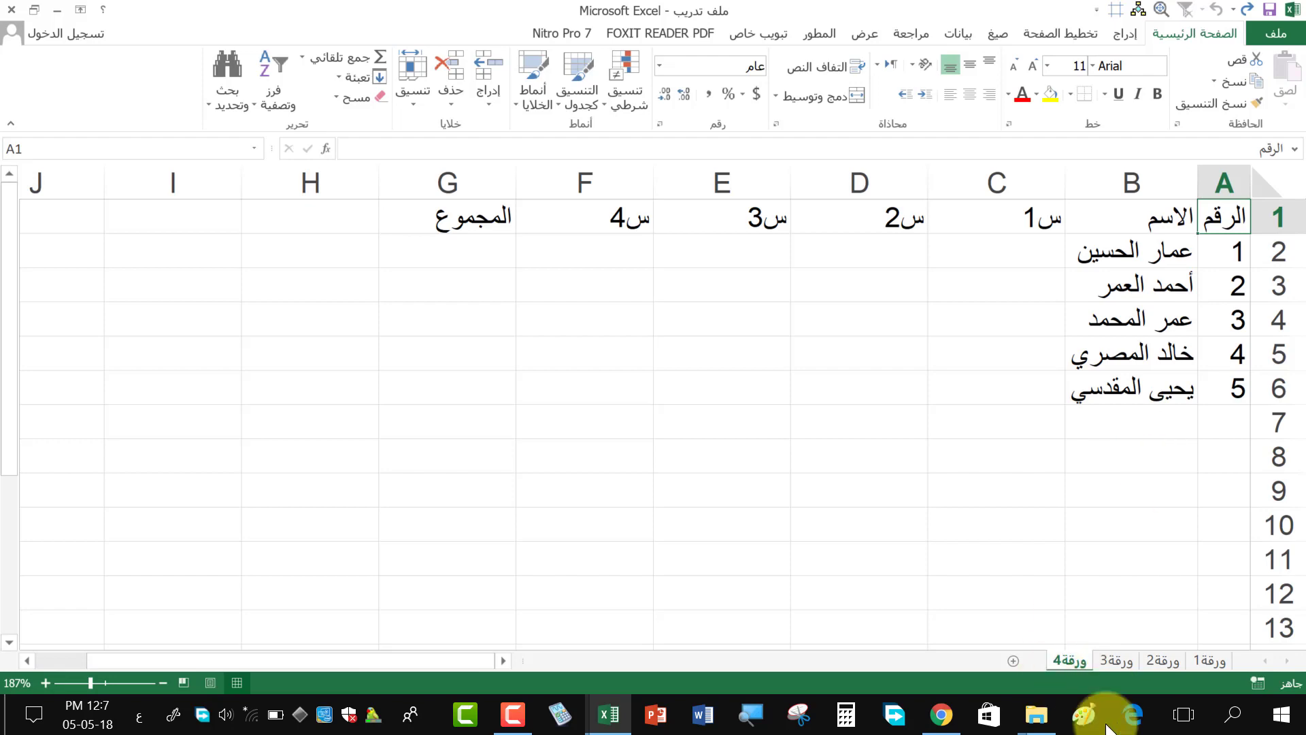
left_click(1036, 715)
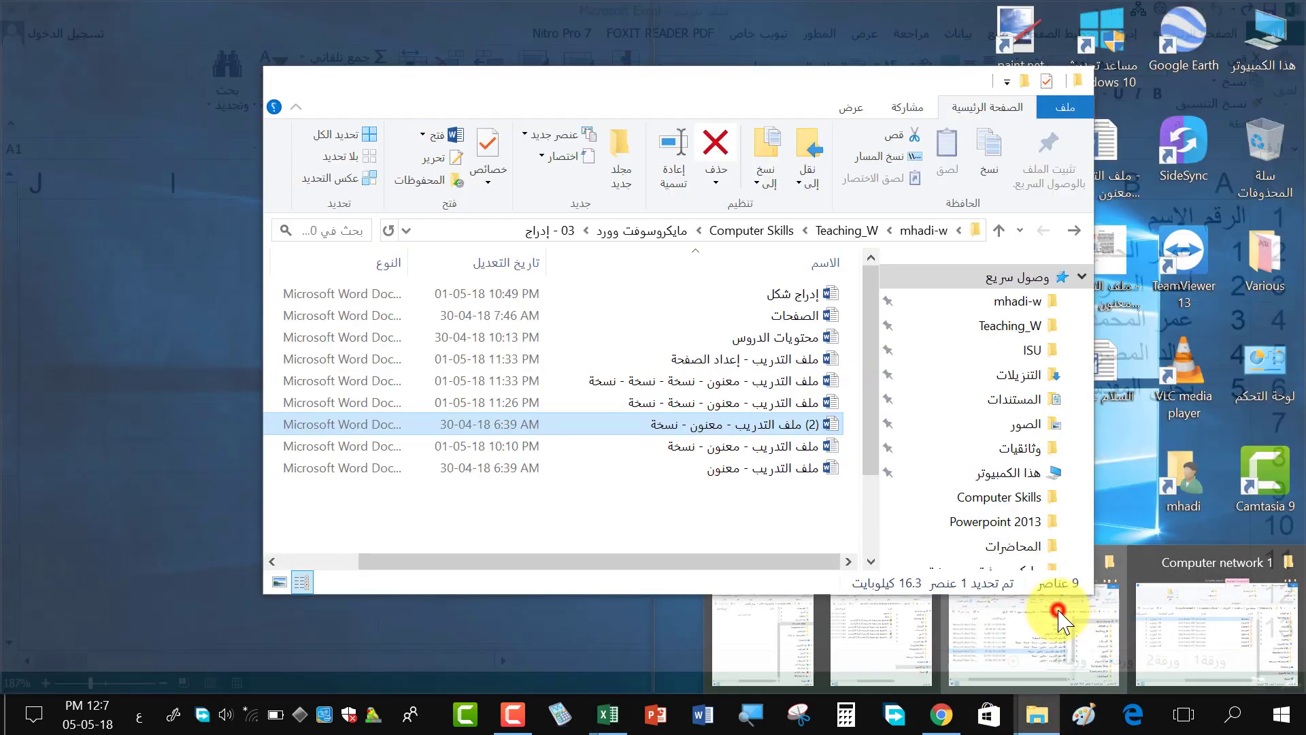
left_click(1061, 626)
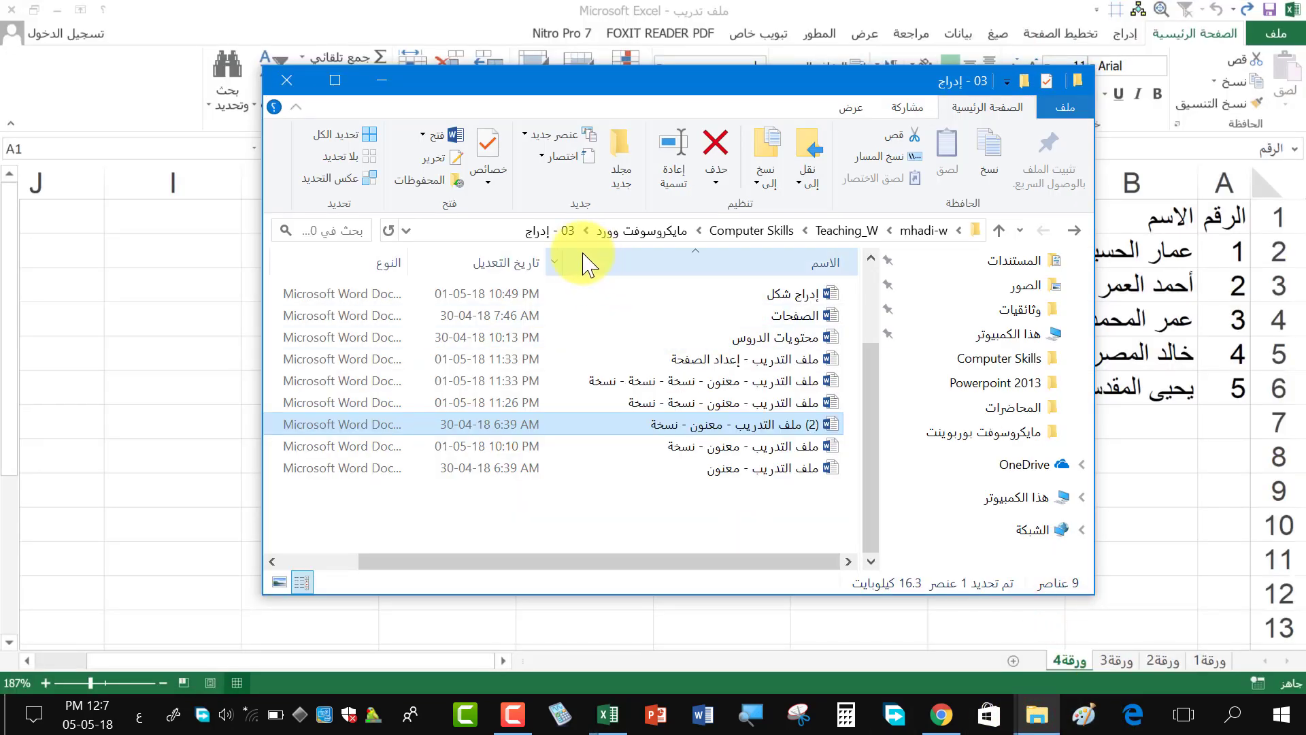
double_click(542, 262)
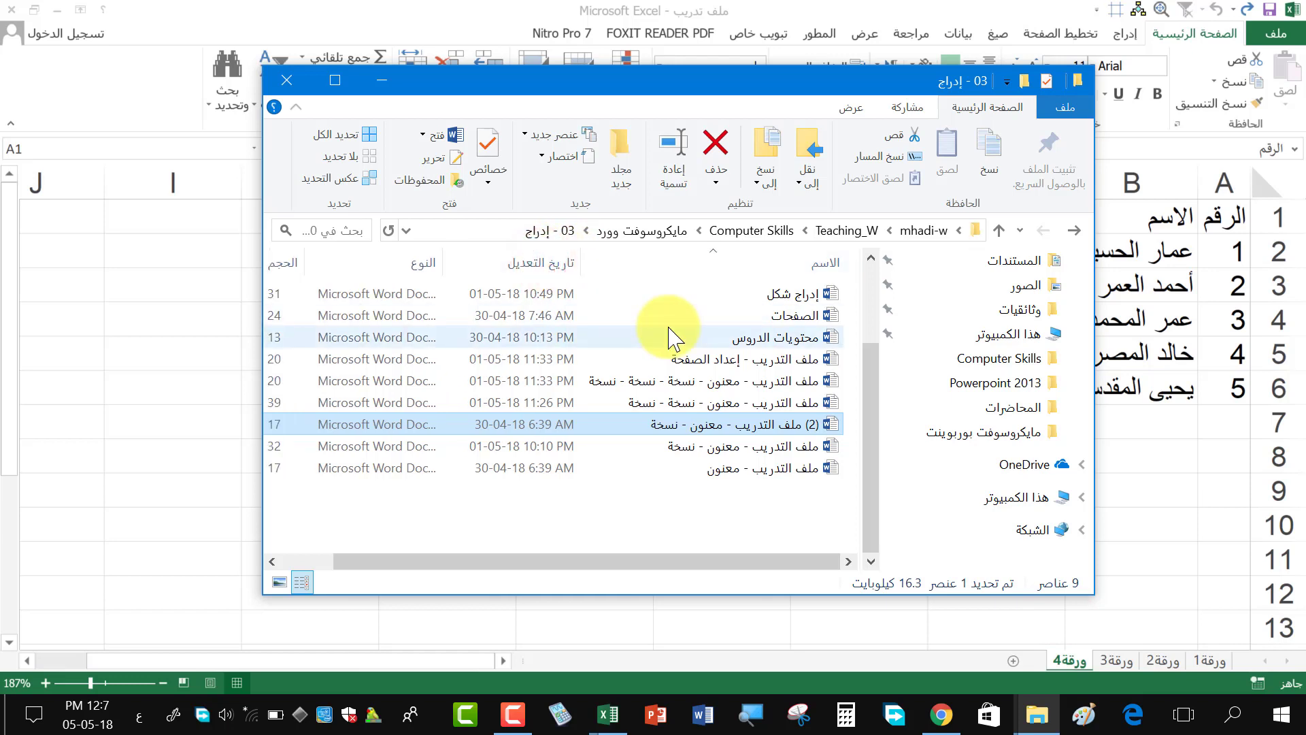
left_click(376, 80)
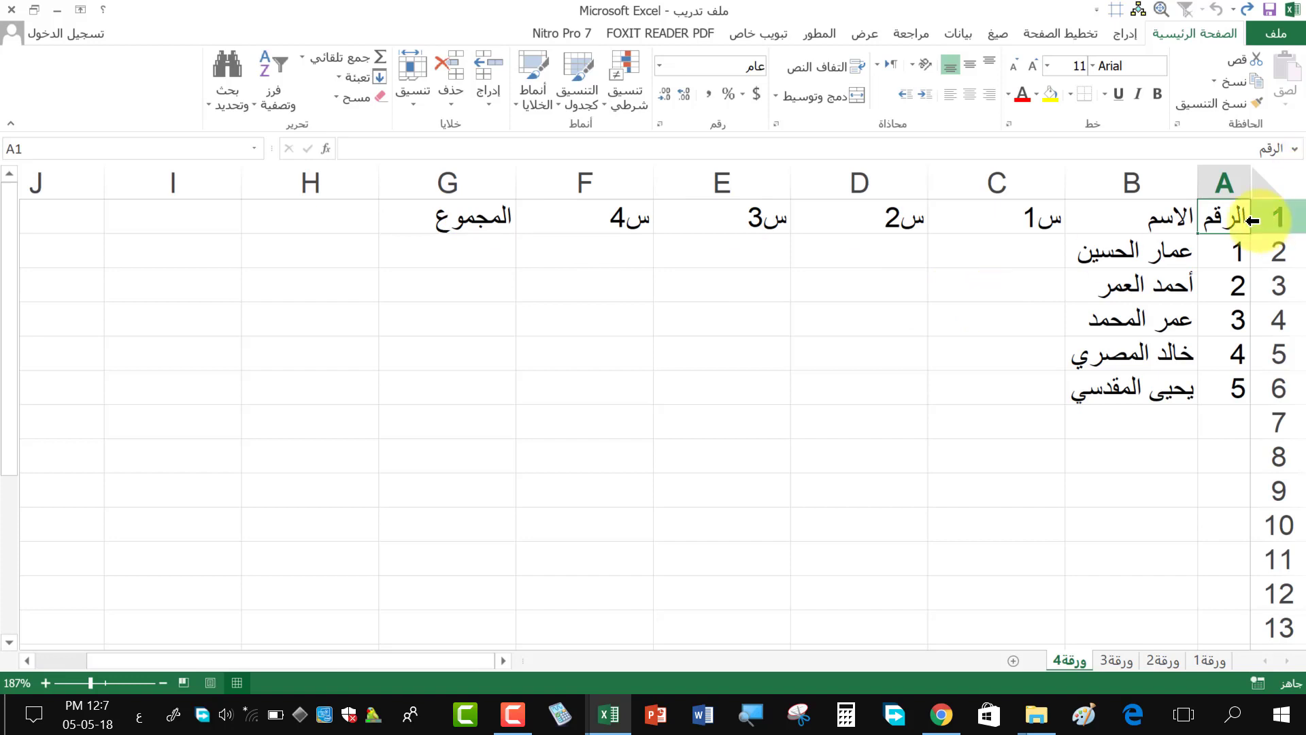
- Insert a blank row above the table's header row
left_click(1279, 217)
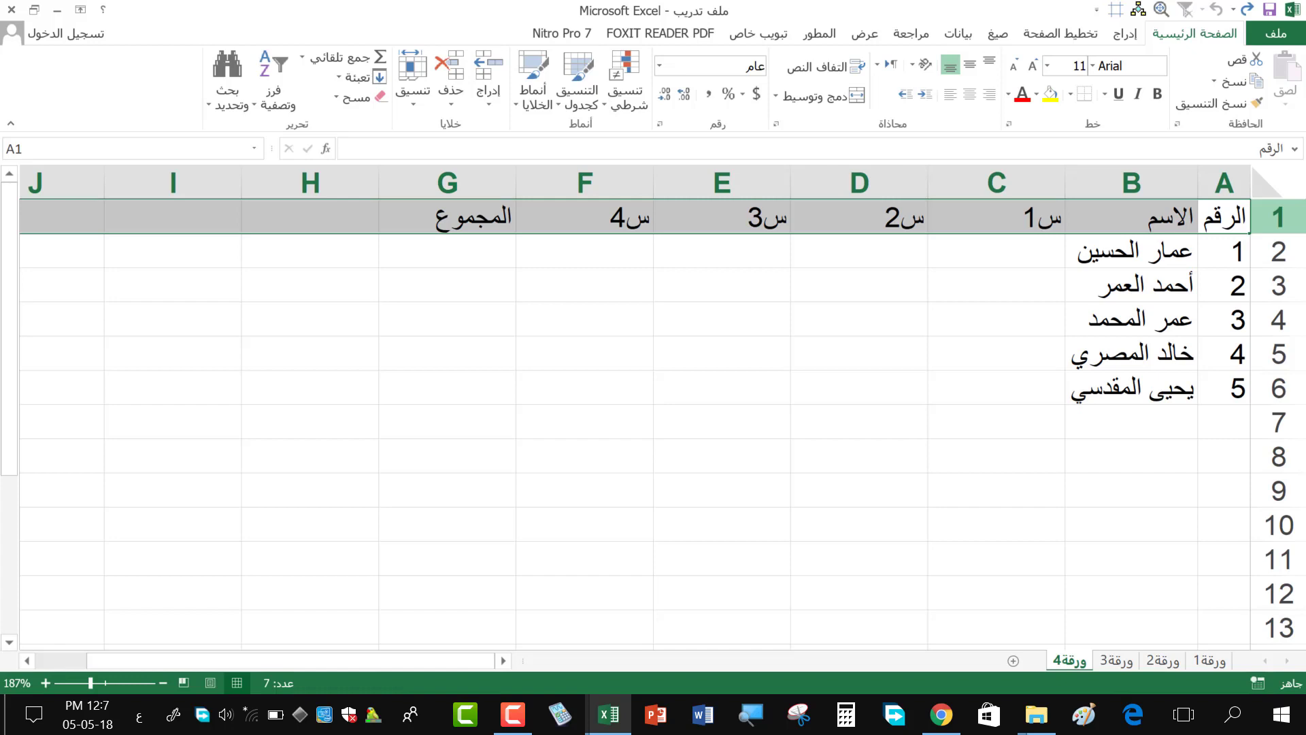
right_click(1262, 219)
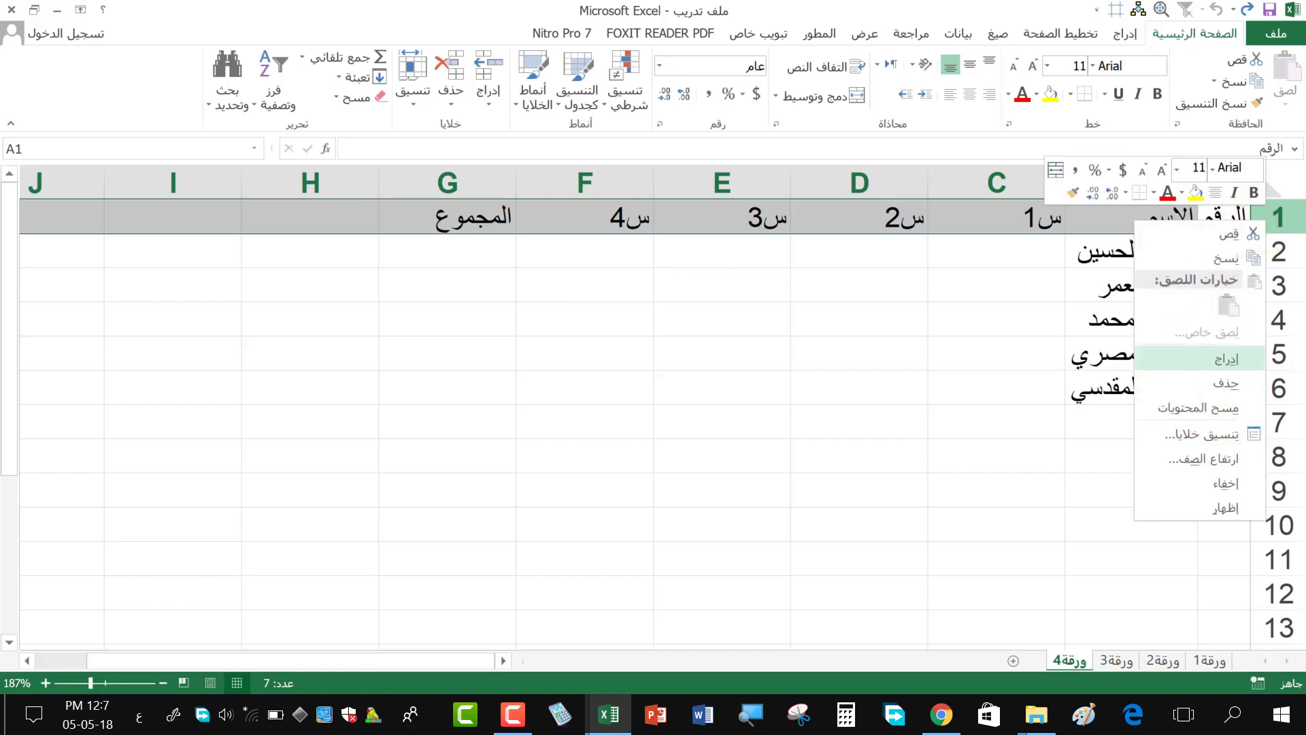
left_click(1231, 353)
left_click(963, 378)
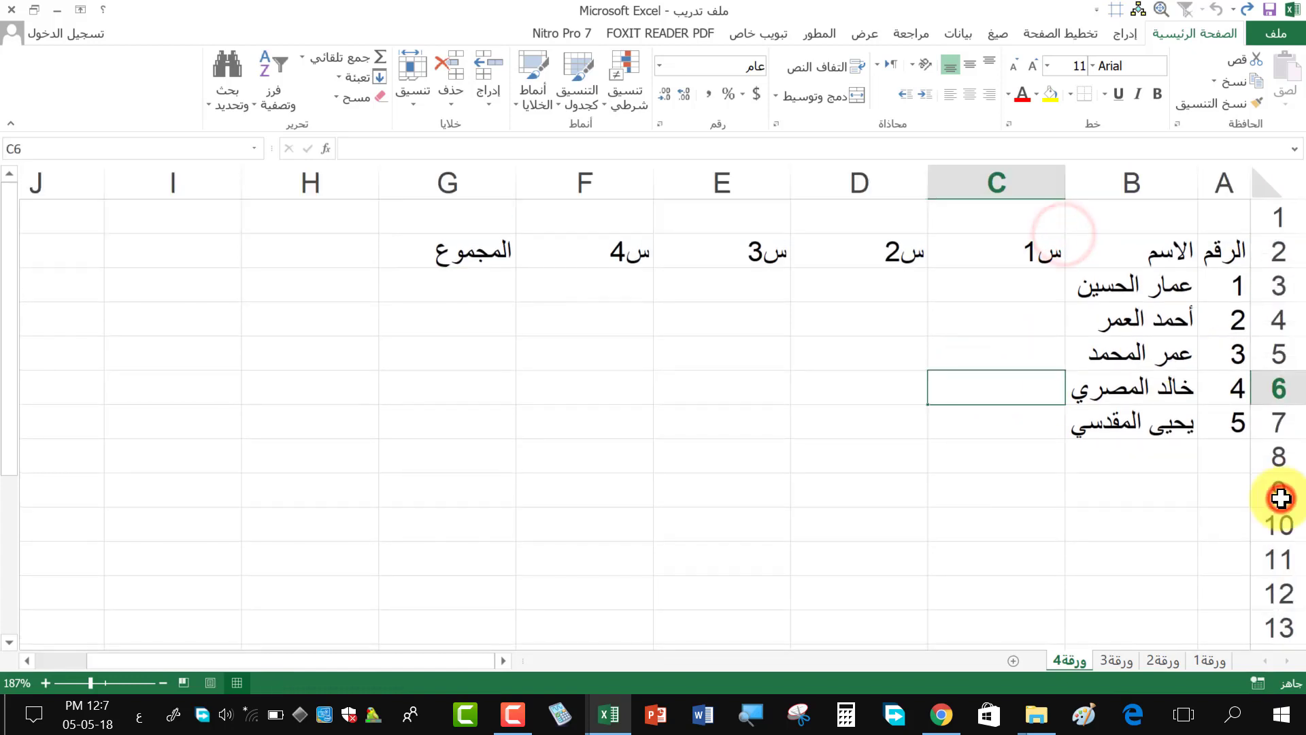
- Select the new row 1 across the table's columns, A1 to G1
left_click(1102, 216)
left_click(962, 213)
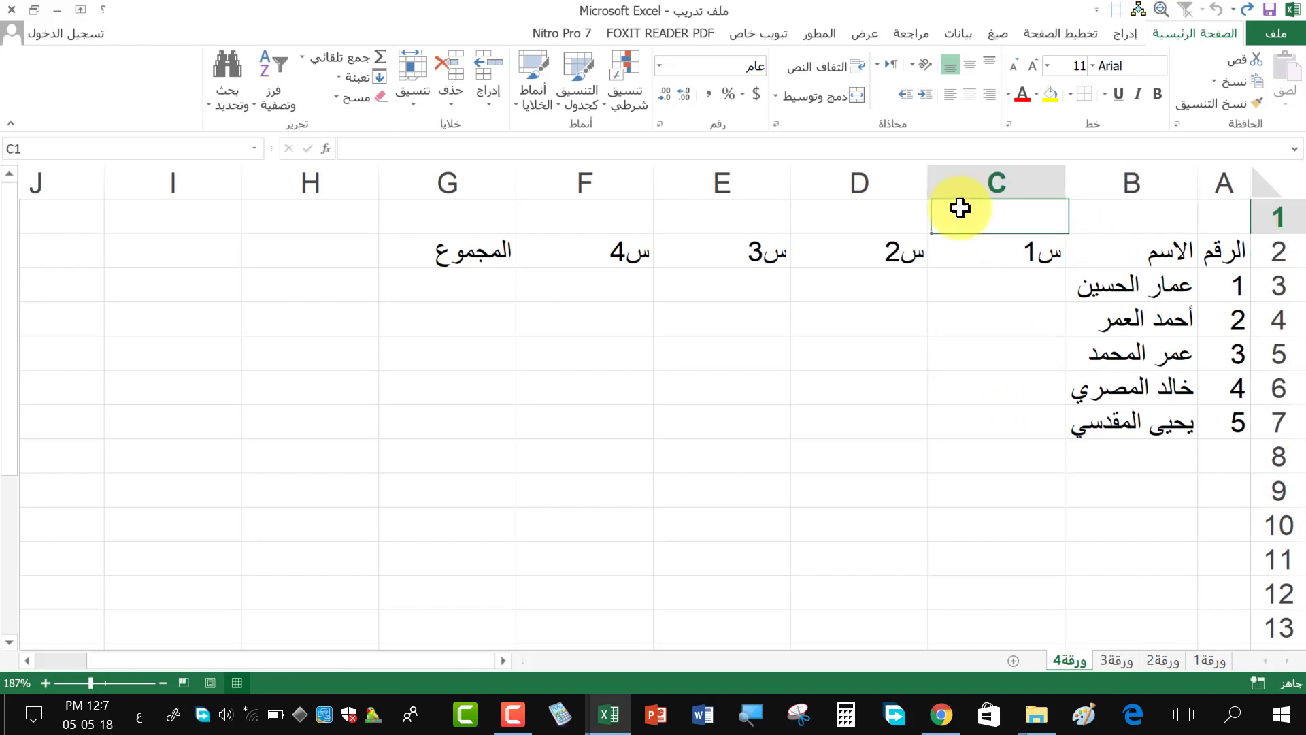
left_click(850, 215)
left_click(739, 209)
left_click(598, 211)
left_click(400, 225)
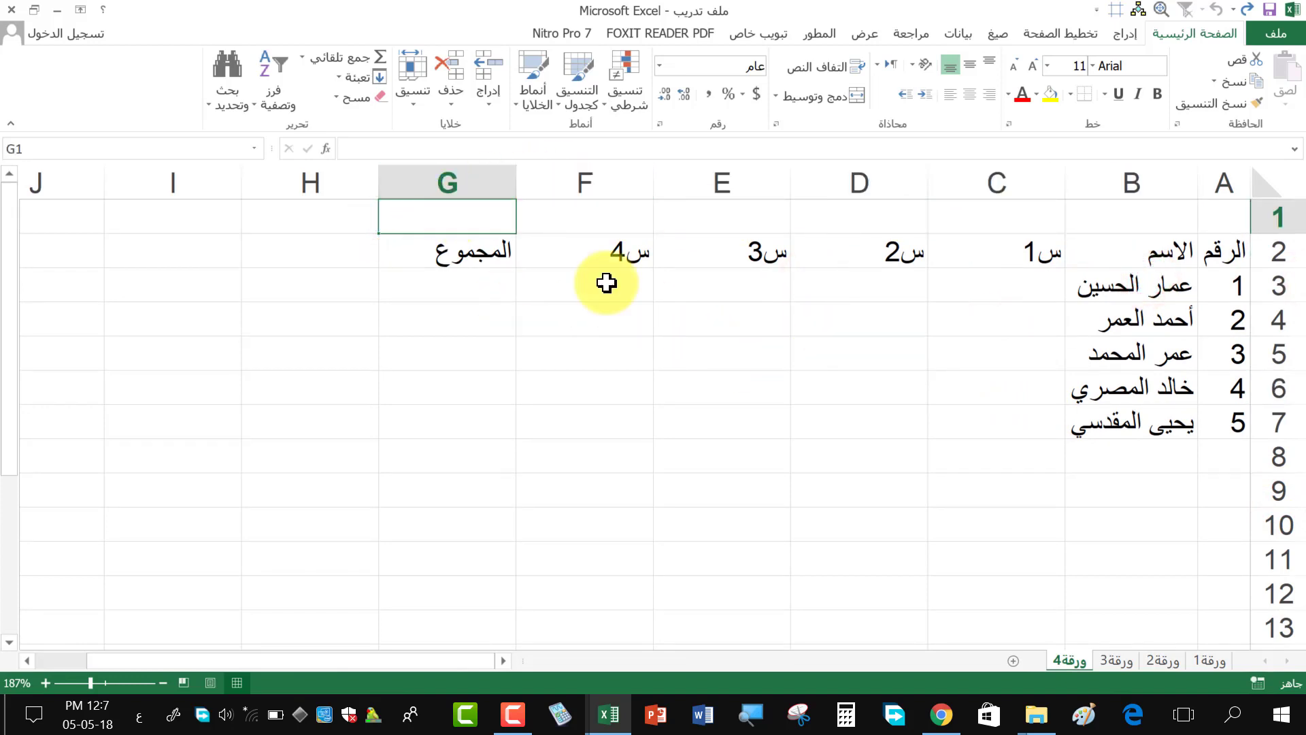
left_click_drag(447, 217, 1236, 217)
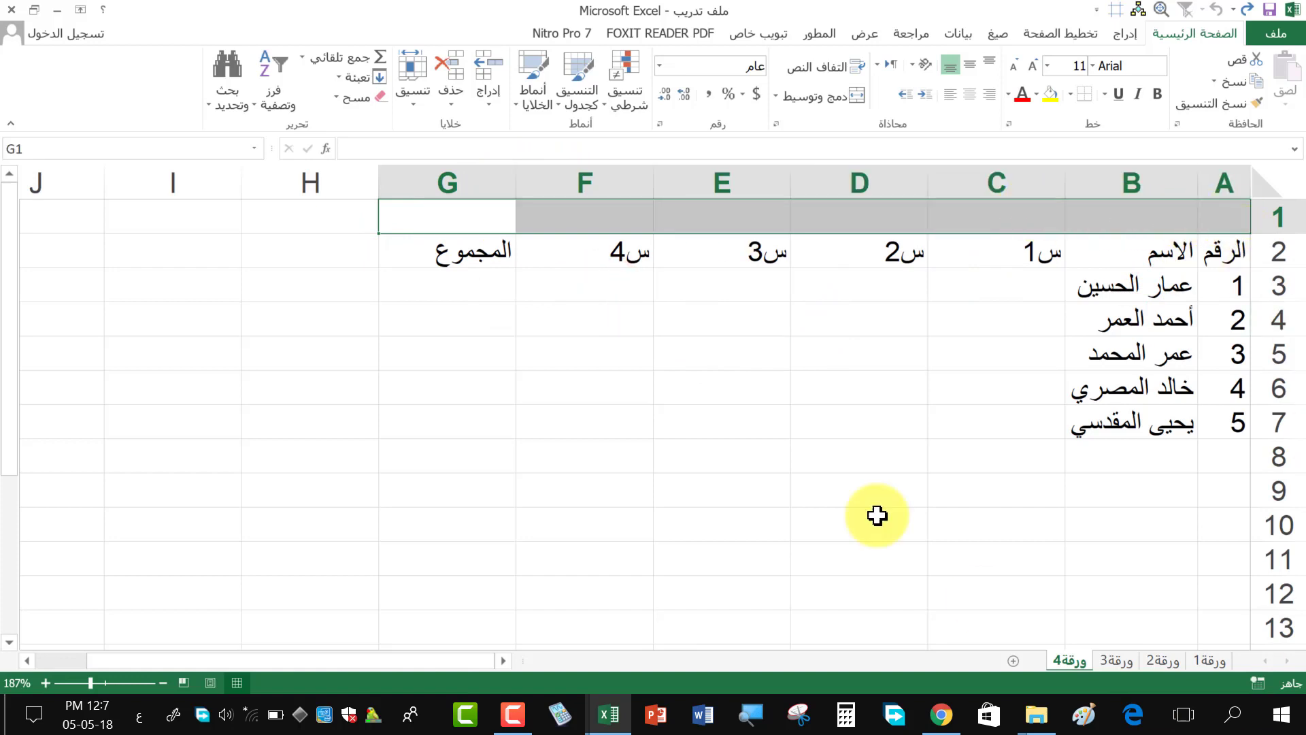
- Merge the row 1 cells and type the title علامات المذاكرة
left_click(817, 96)
type("علامات المذ")
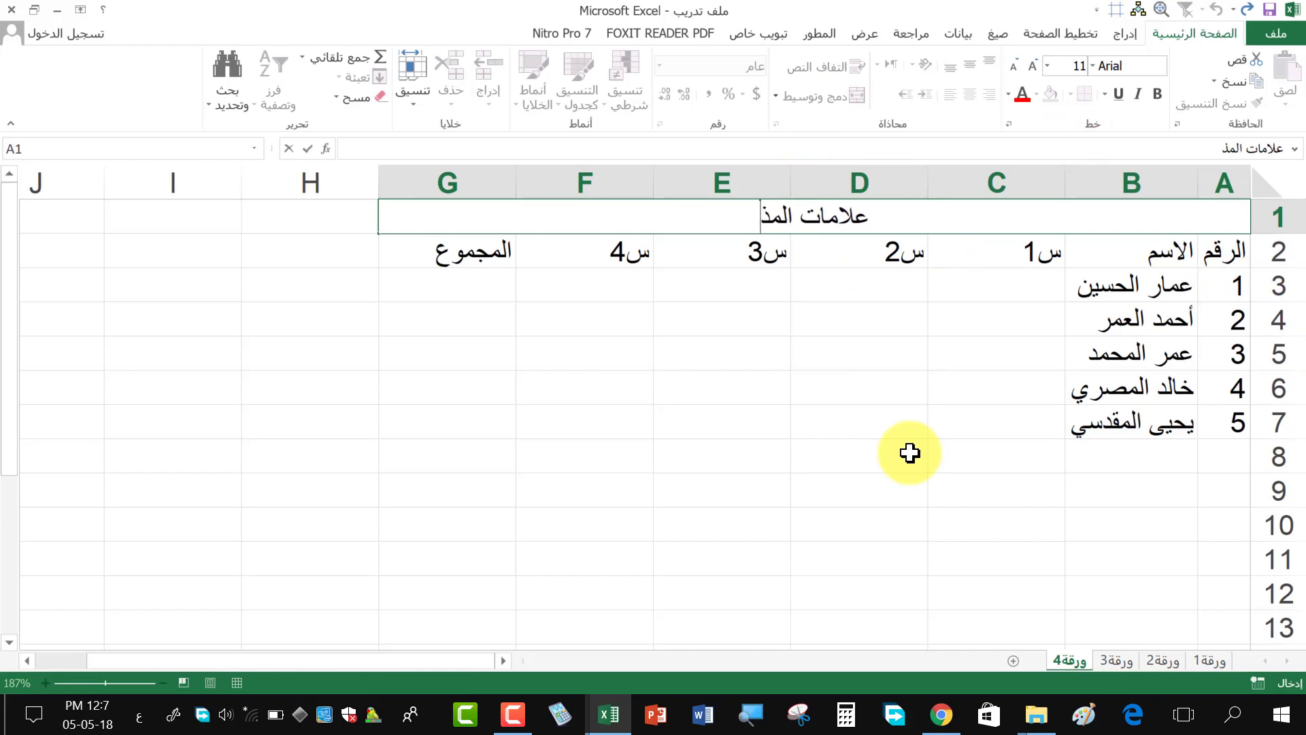
type("اكرة")
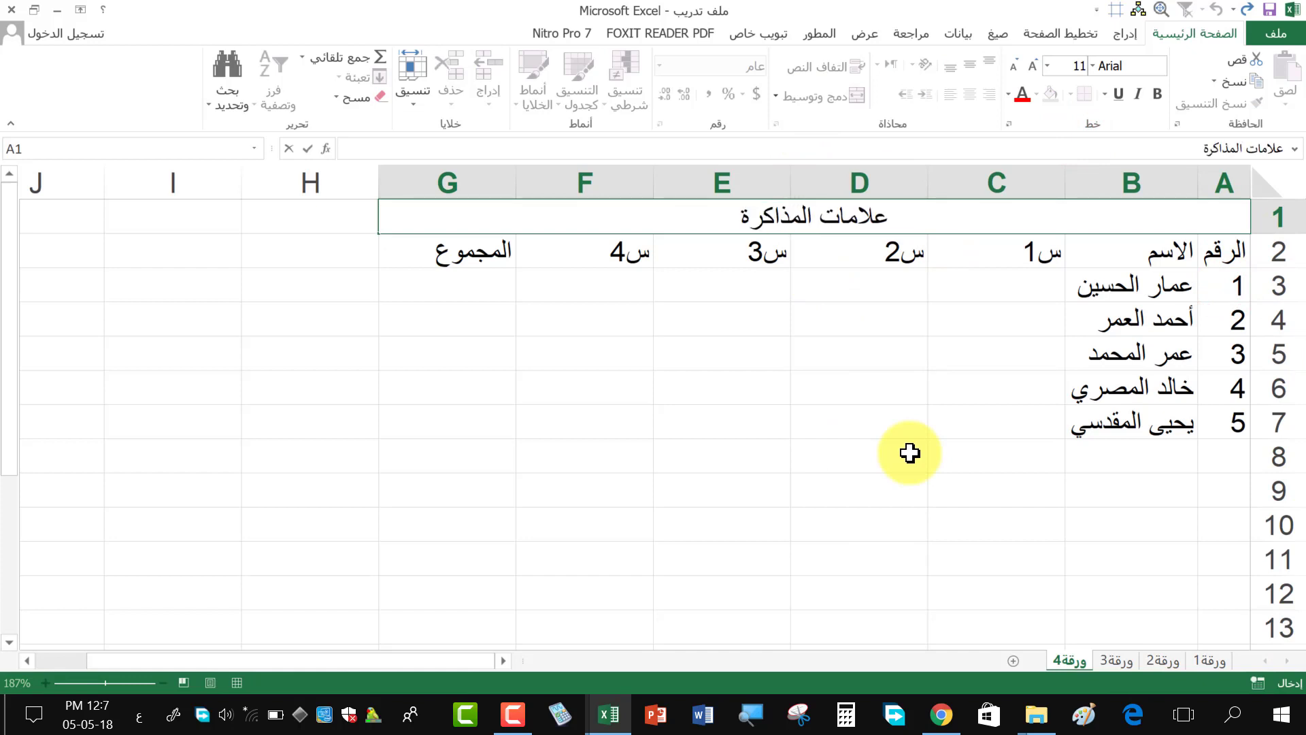
left_click(909, 452)
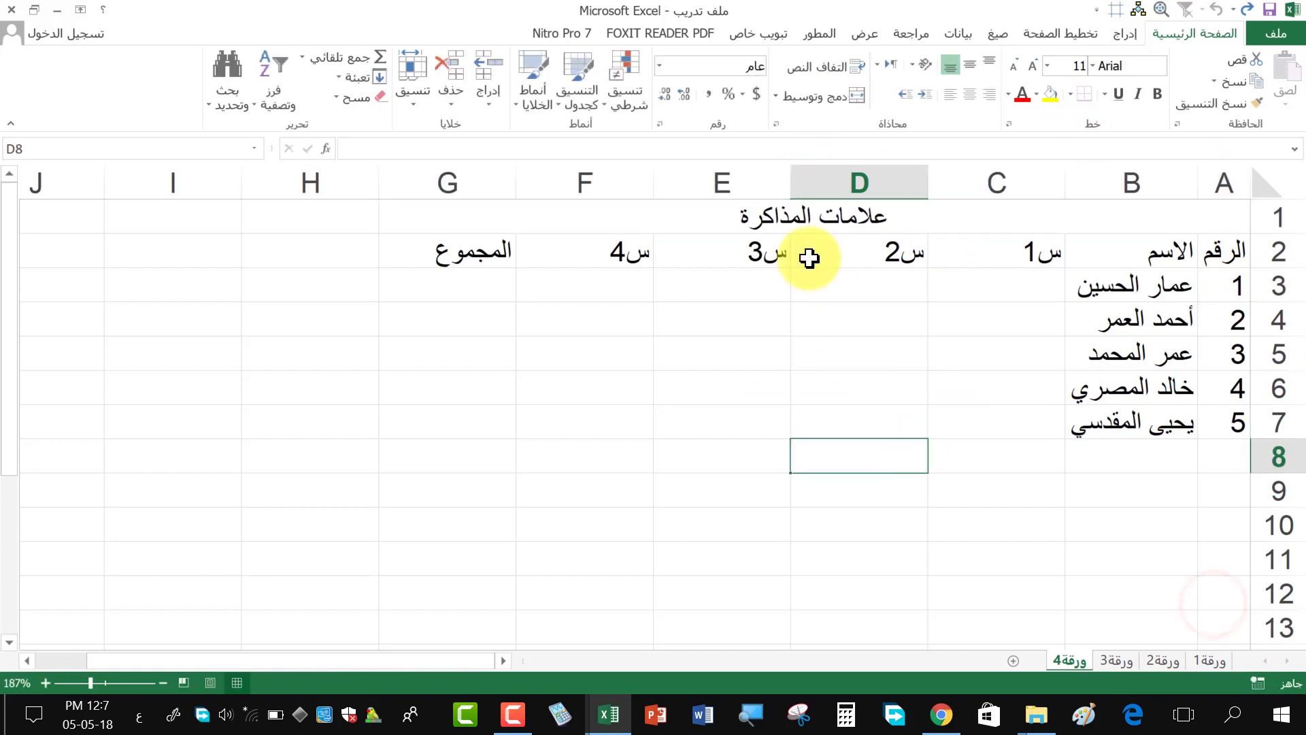
- Format the title as 16 pt bold with light grey text on a dark blue fill
left_click(836, 232)
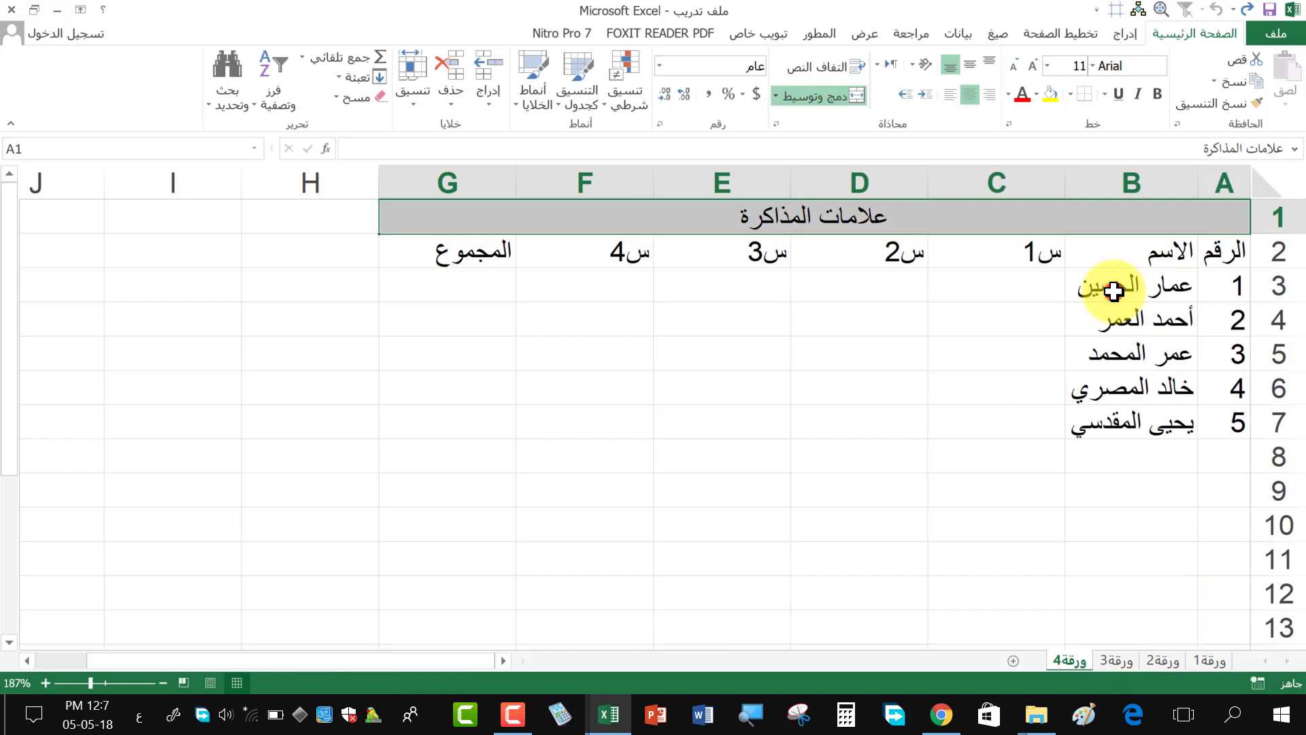
left_click(1033, 66)
left_click(1033, 66)
left_click(1032, 66)
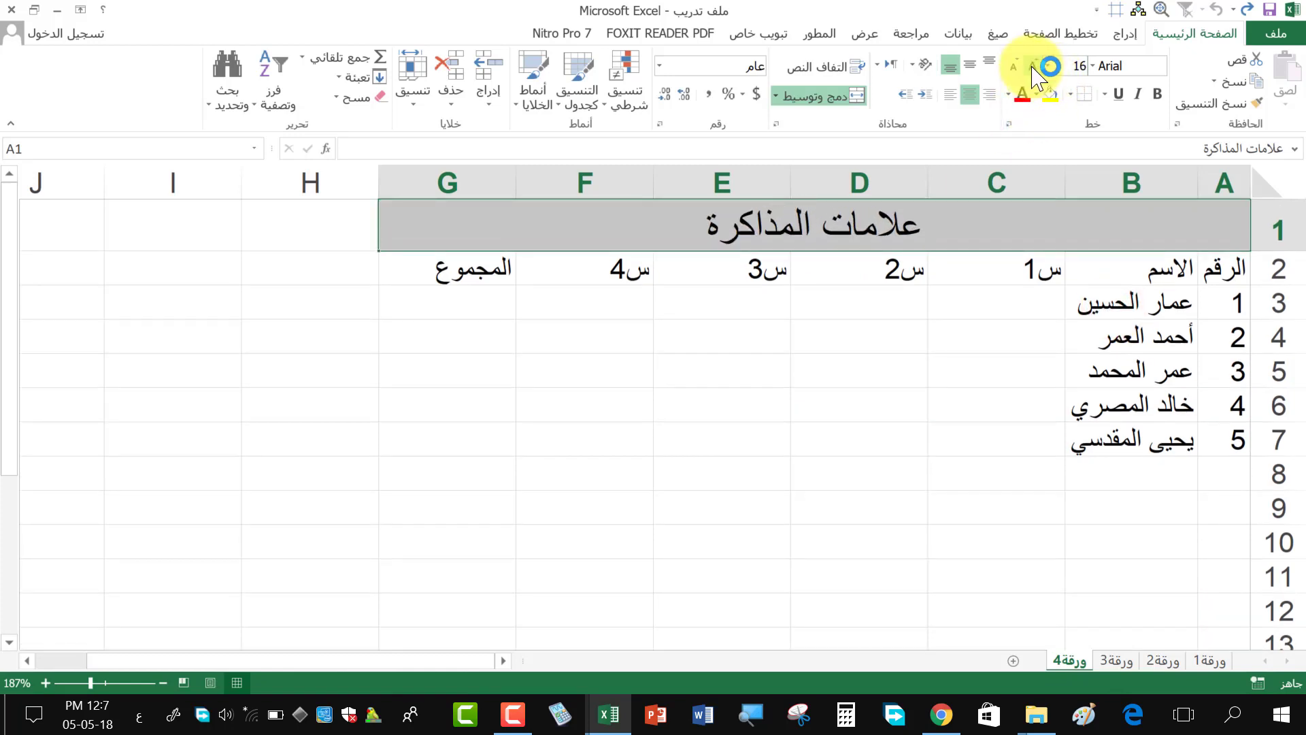
left_click(1157, 94)
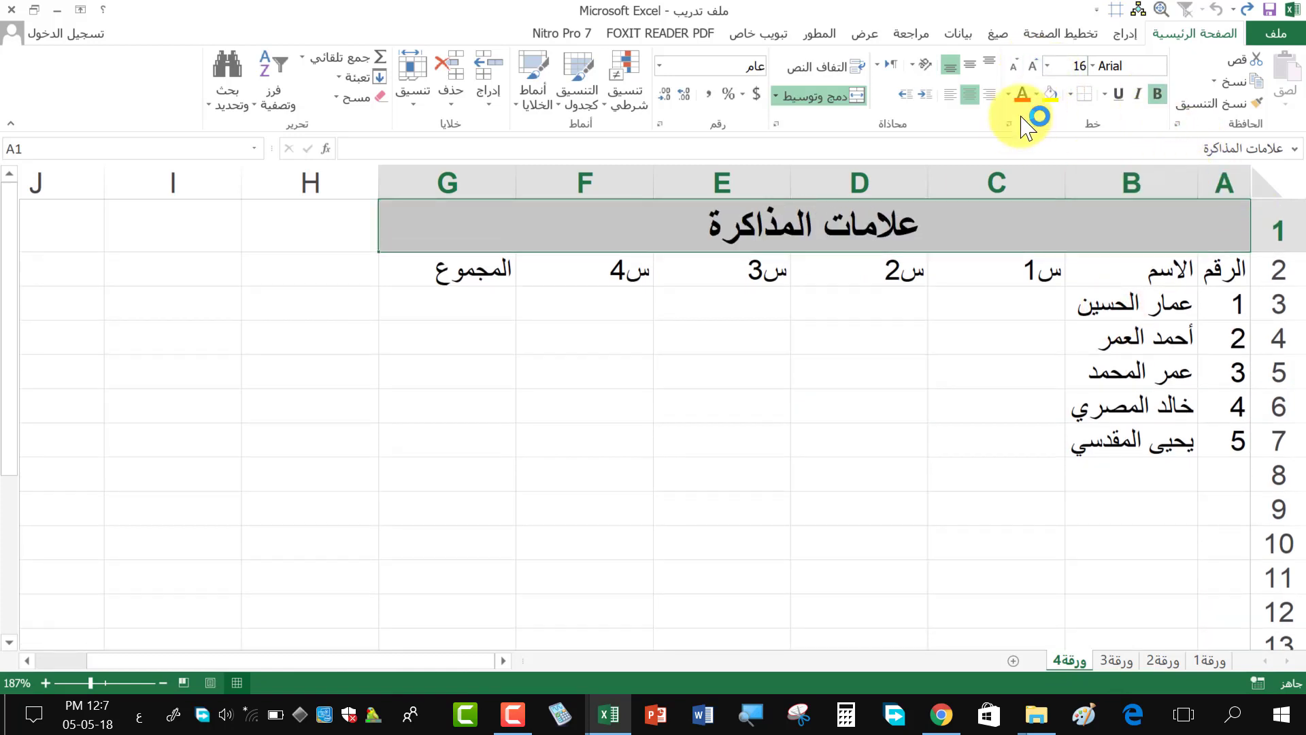
left_click(1008, 94)
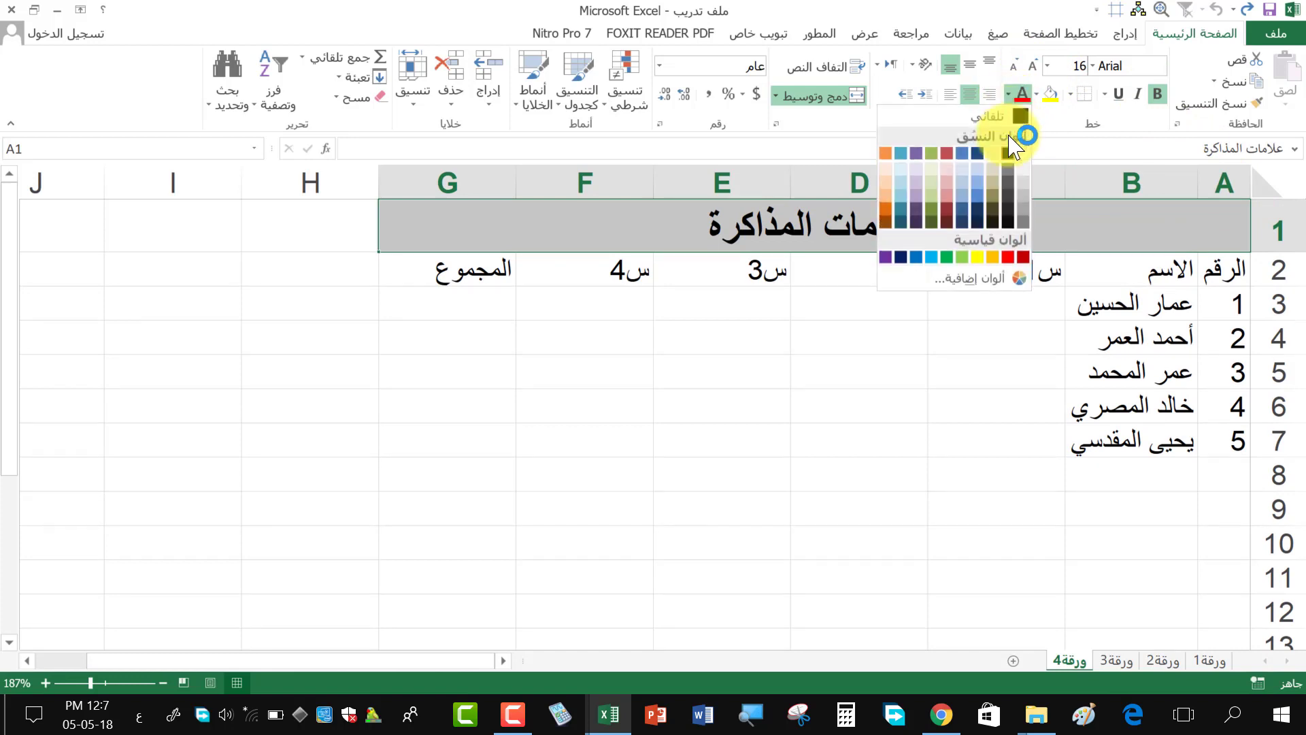
left_click(1006, 179)
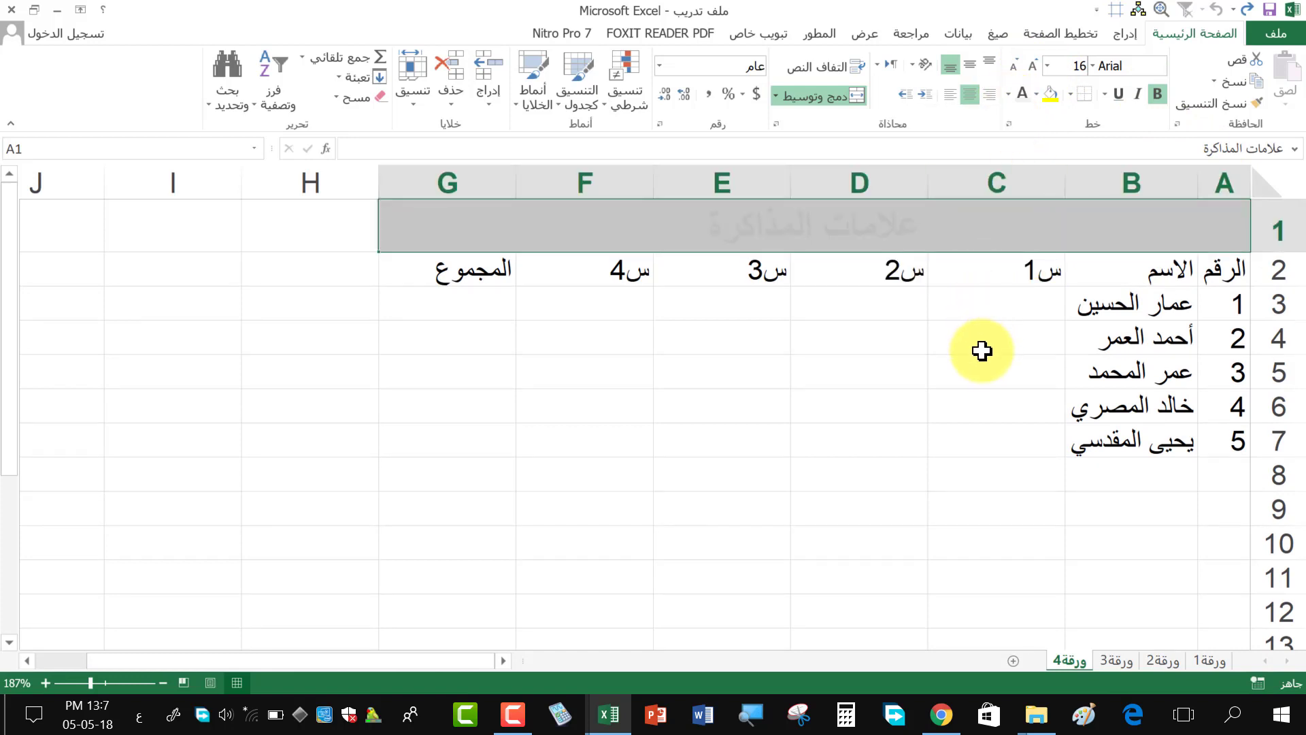
left_click(1036, 94)
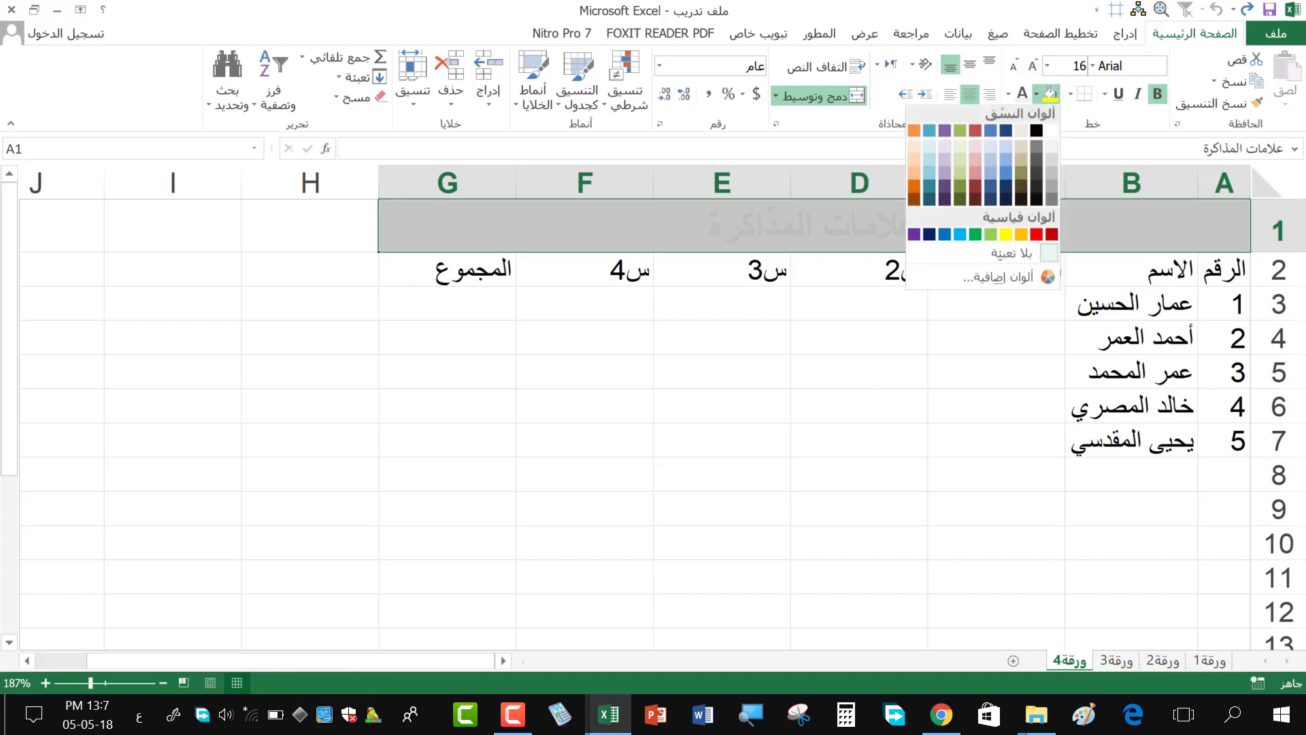
left_click(1008, 179)
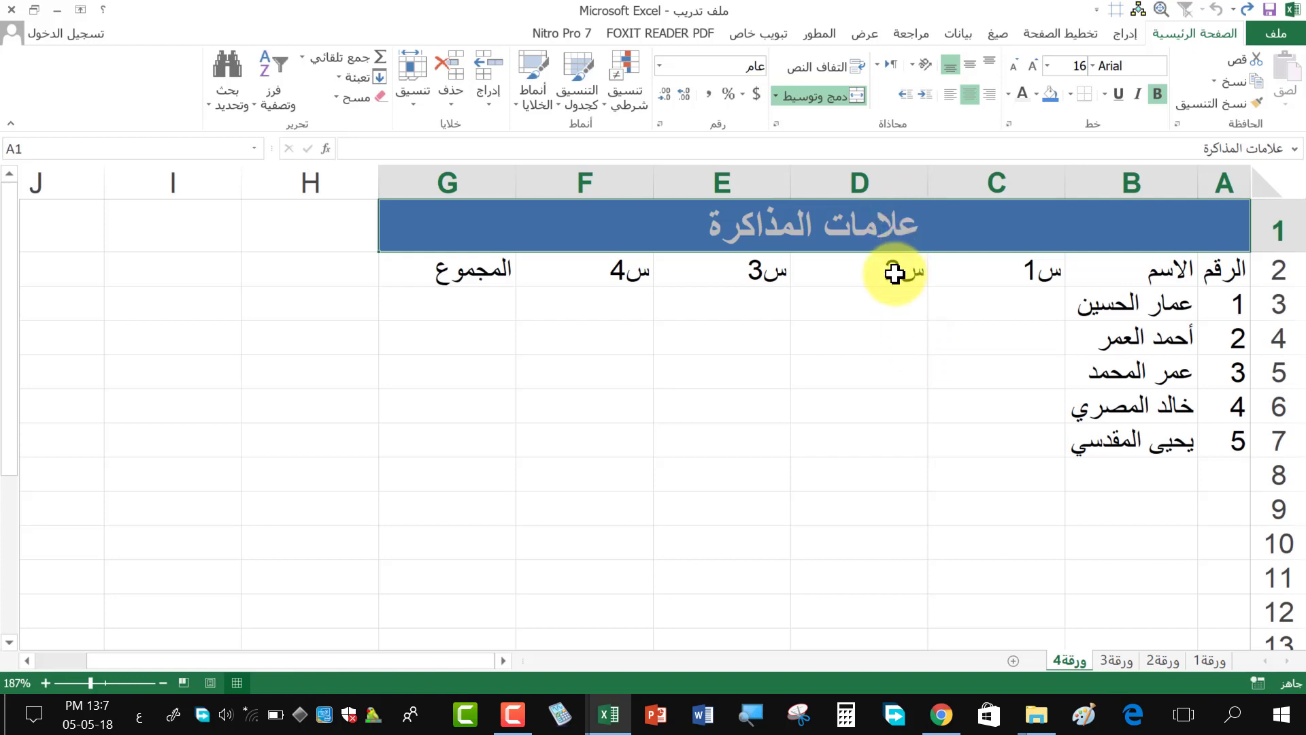
left_click(895, 271)
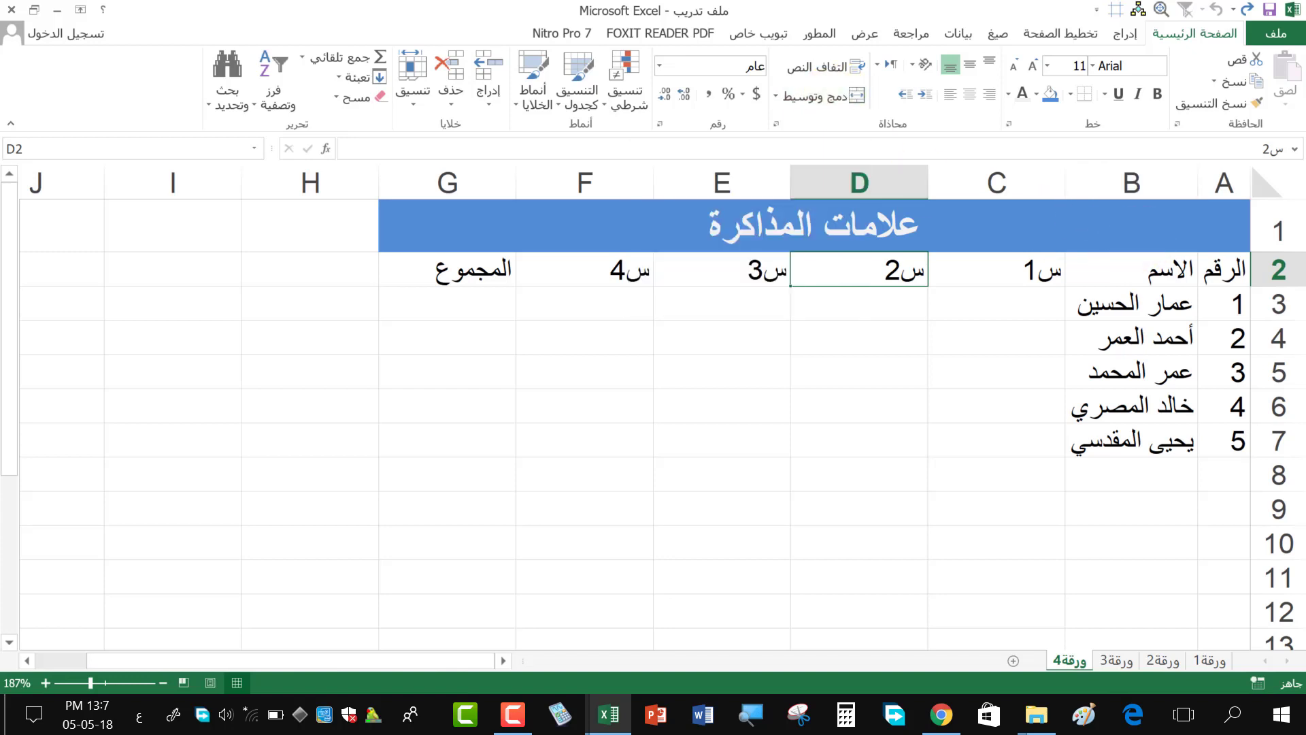
- Unmerge the title, then merge and centre it exactly across A1:G1
left_click(1216, 231)
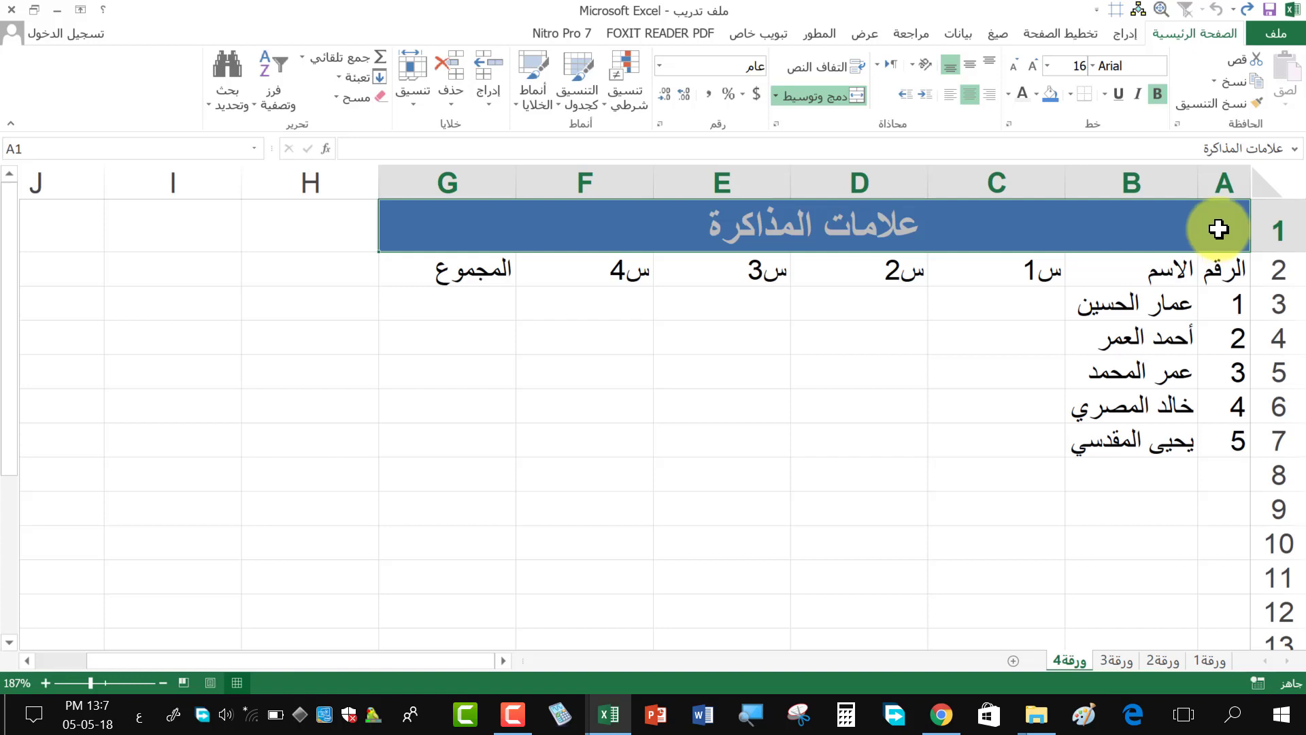
left_click(820, 96)
left_click(1092, 245)
key("Left")
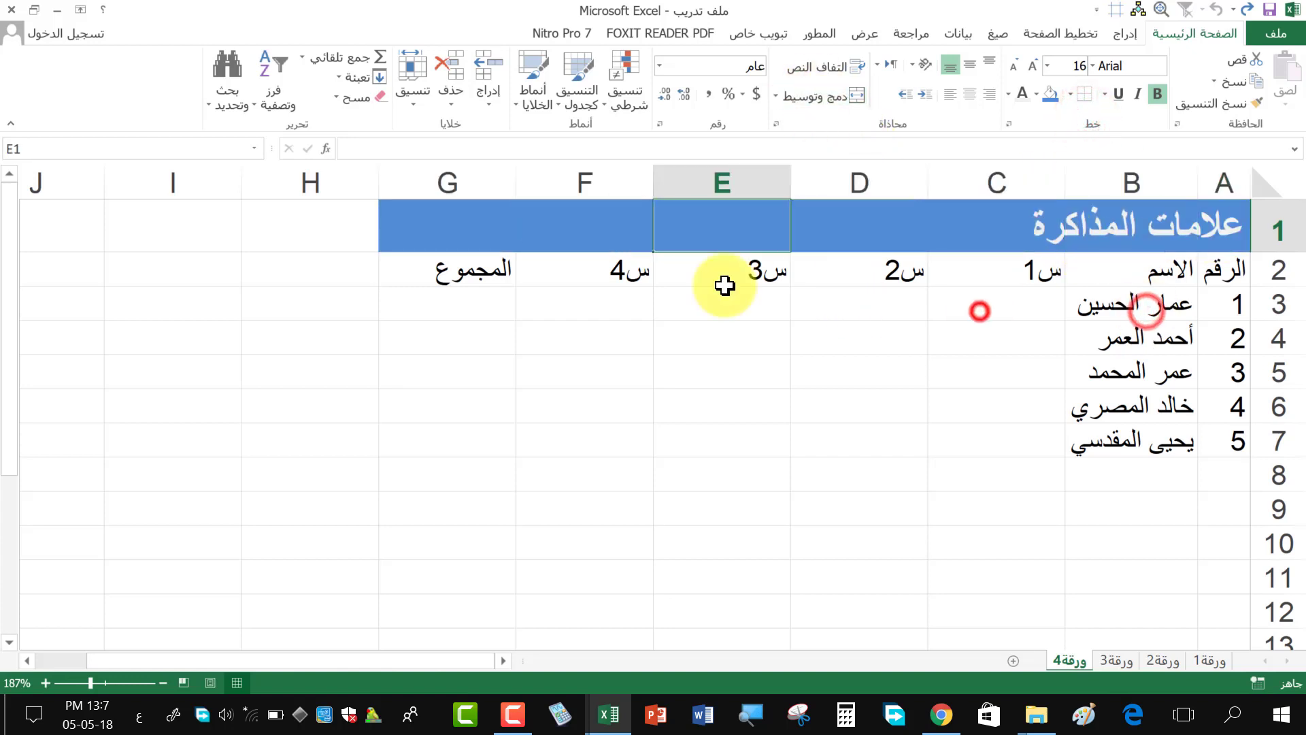
key("Left")
left_click(431, 213)
left_click_drag(430, 213, 1239, 211)
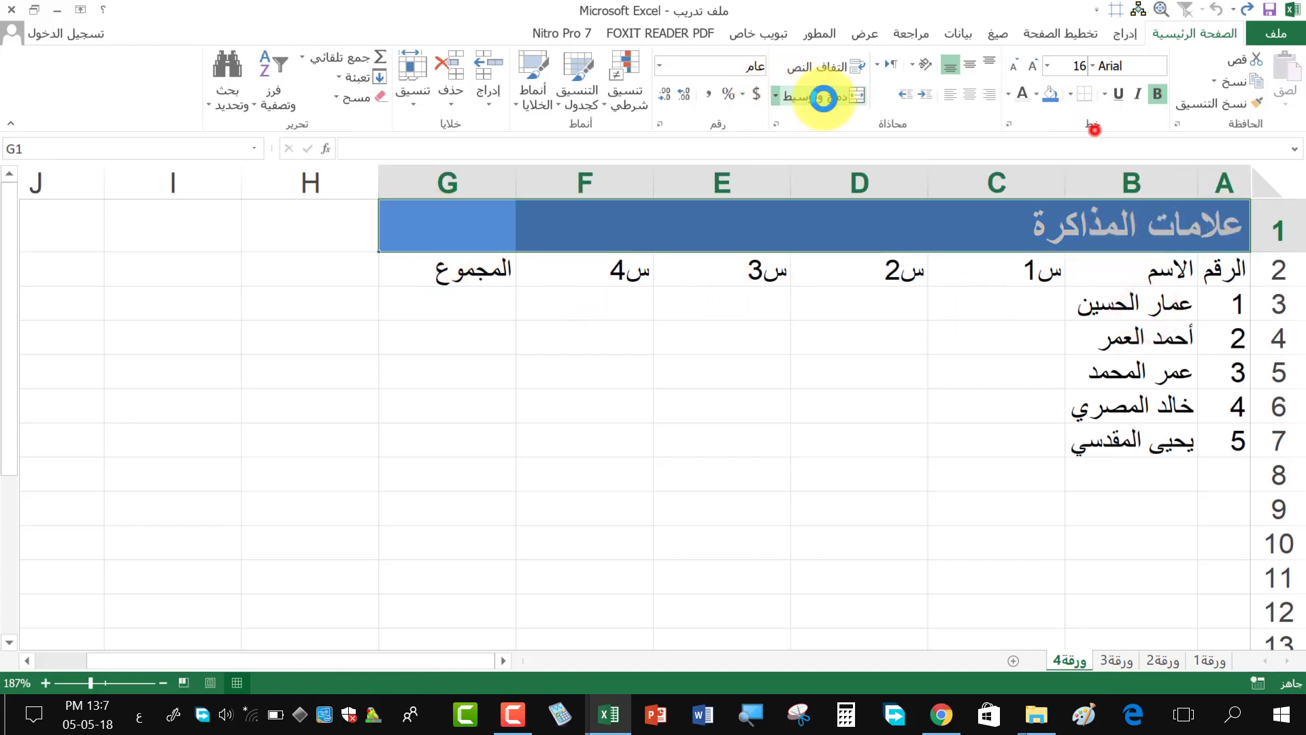
left_click(820, 96)
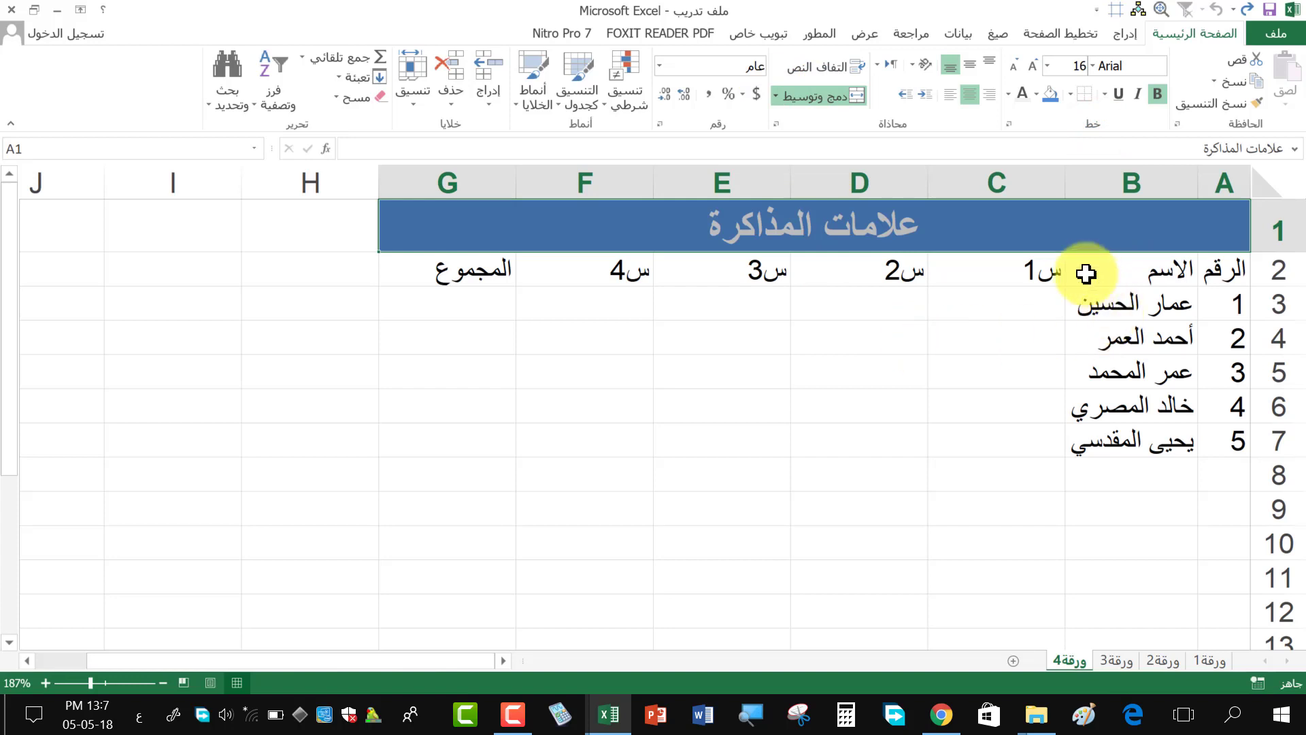
left_click(1088, 273)
left_click(1228, 272)
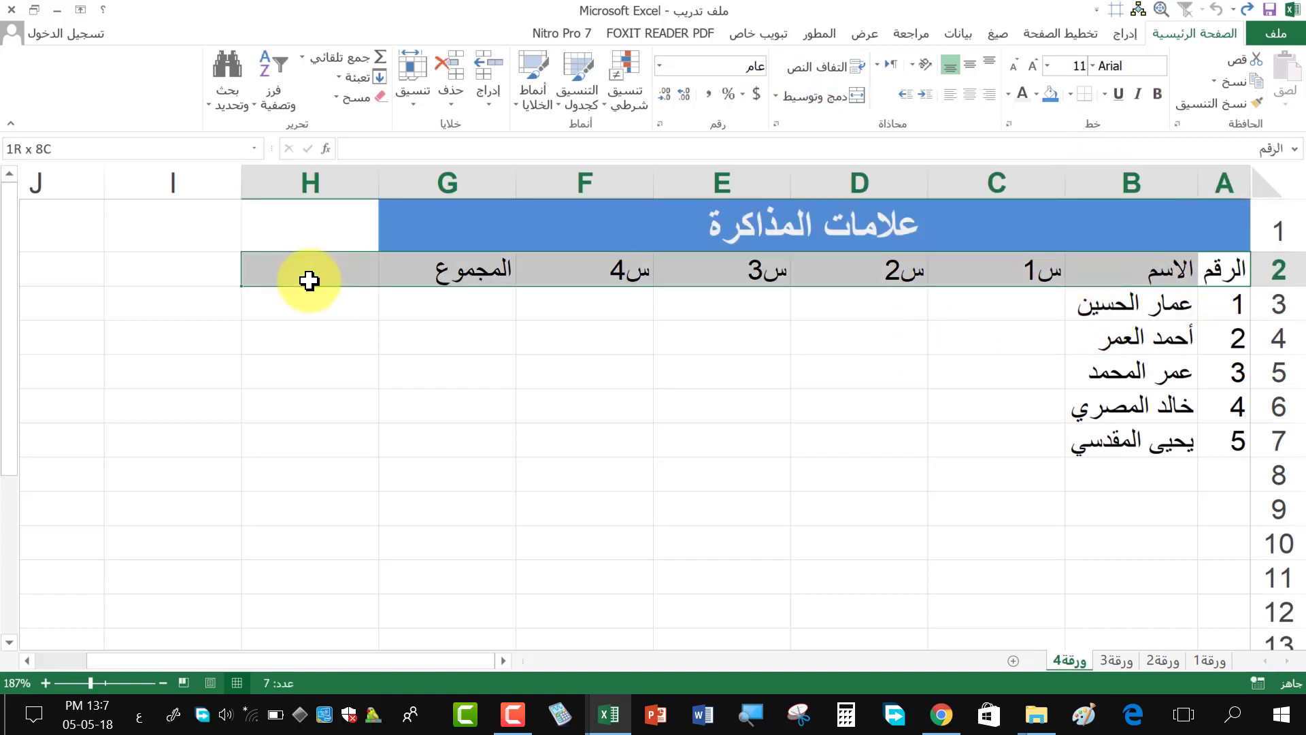
- Give header row A2:G2 a dark red fill and white text
left_click_drag(1102, 279, 417, 277)
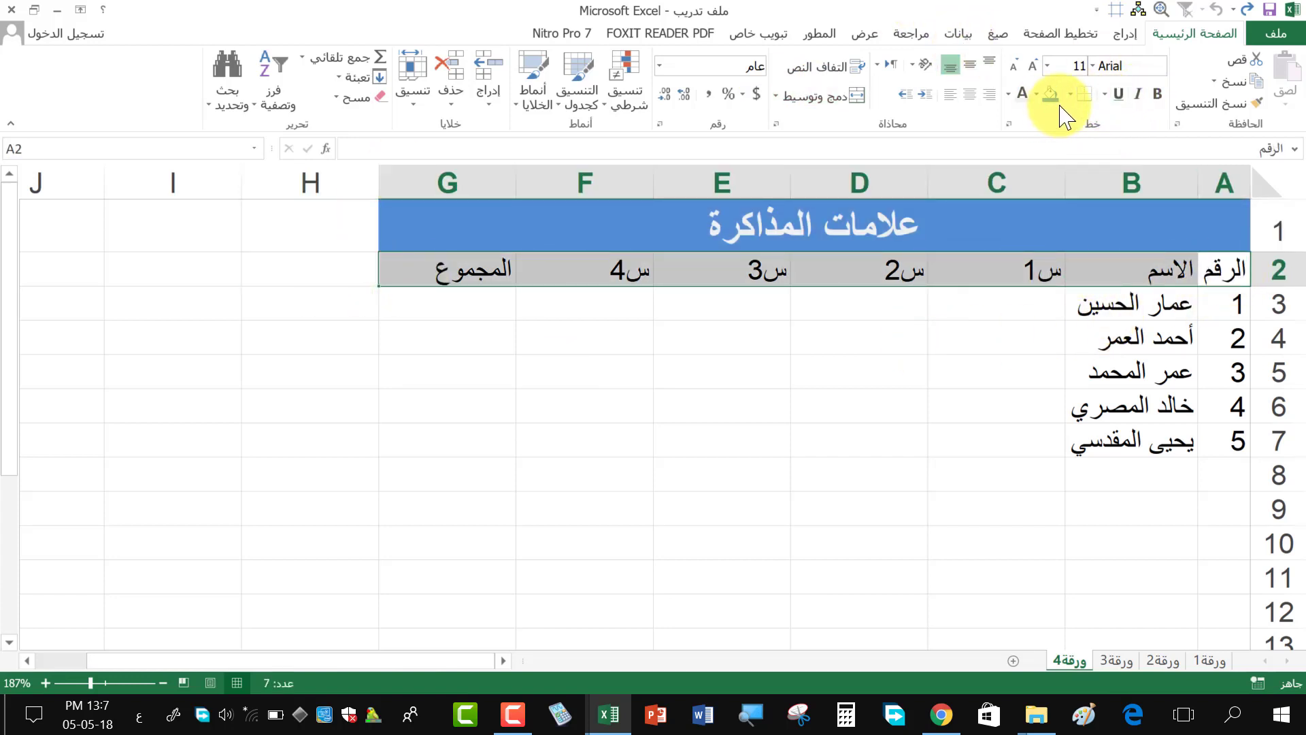
left_click(1036, 94)
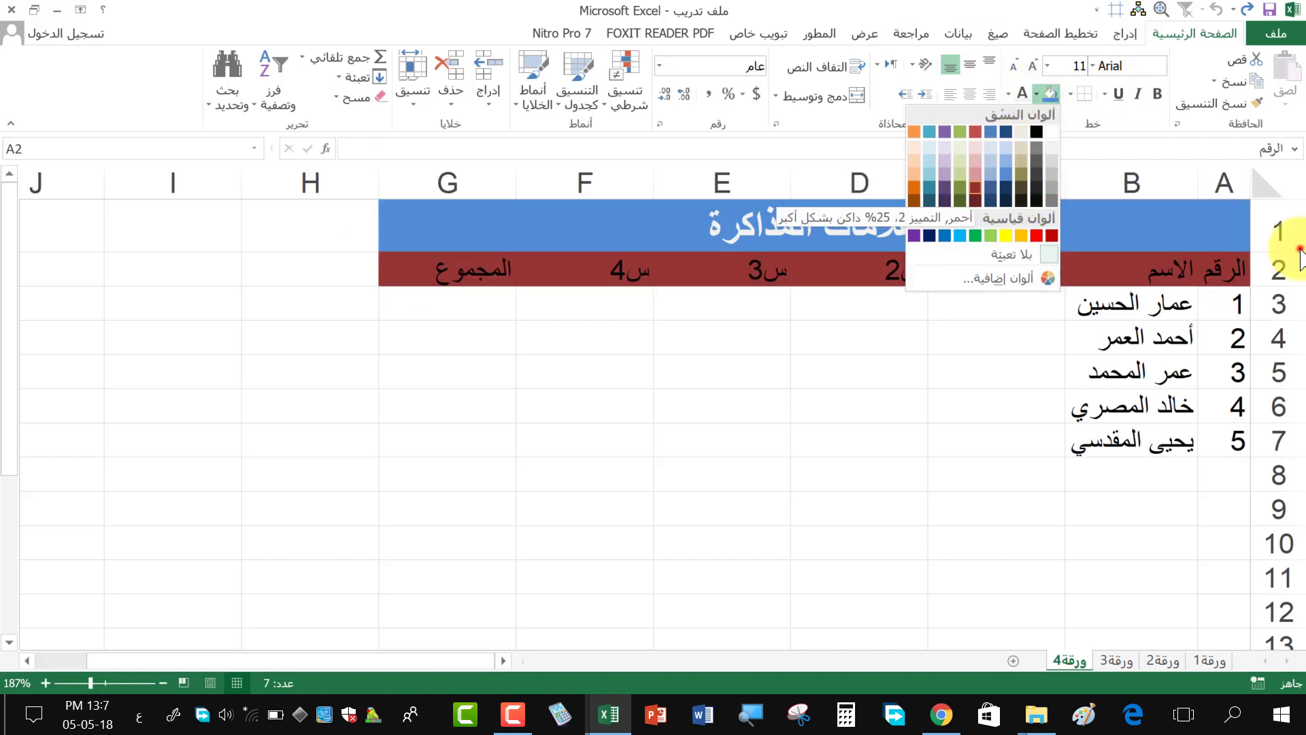
left_click(976, 187)
left_click(1036, 95)
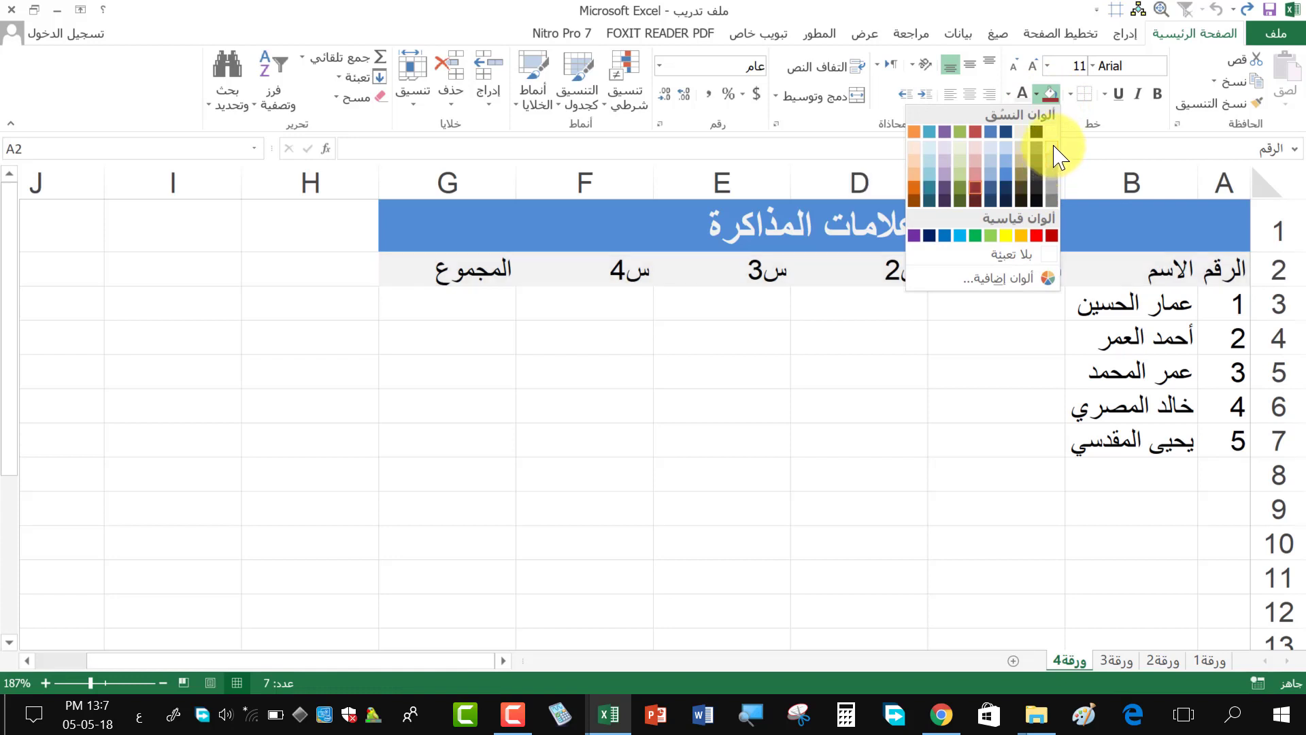
key("Escape")
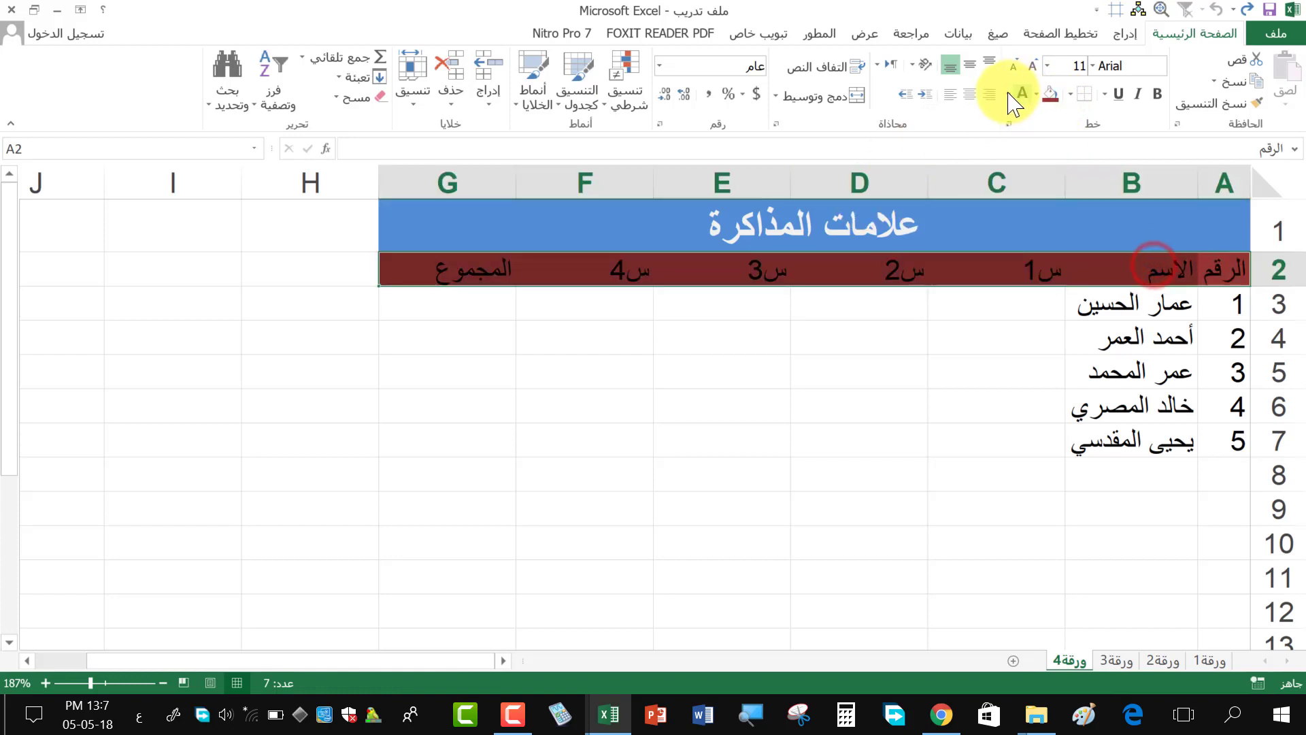
left_click(1009, 95)
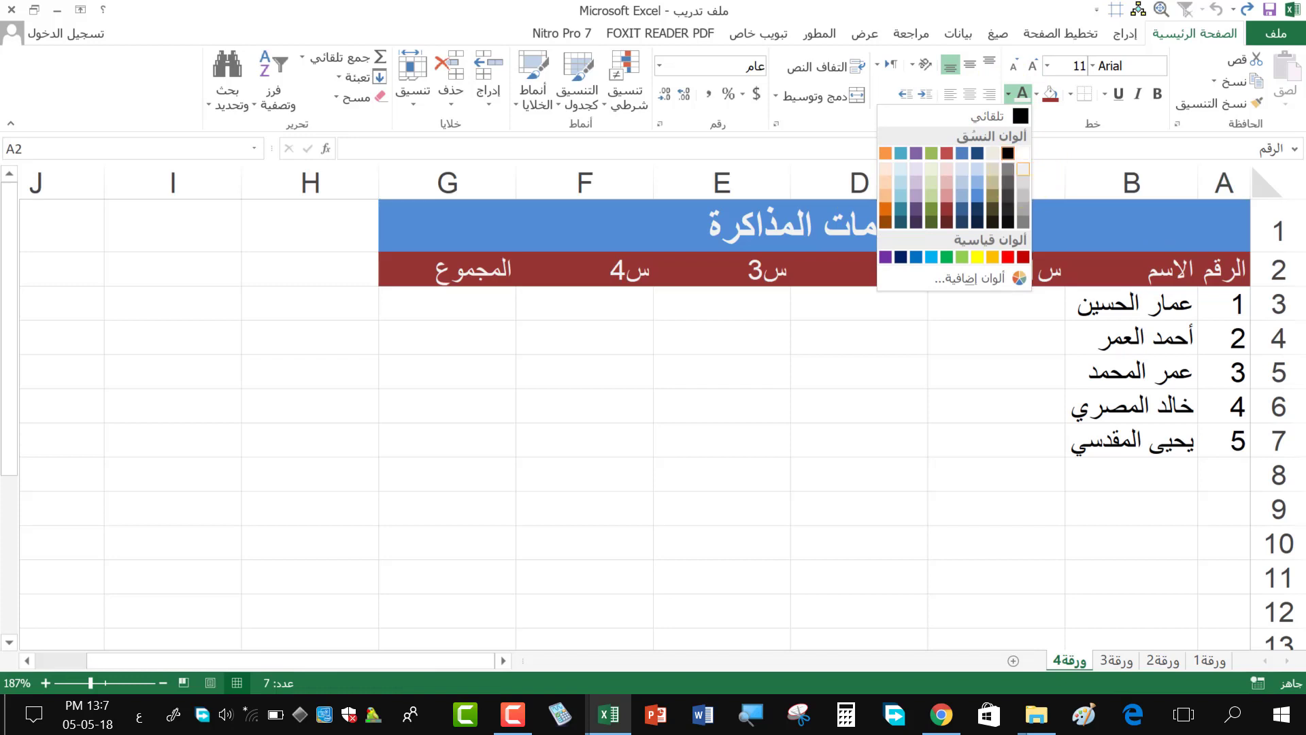
left_click(1023, 153)
left_click(834, 378)
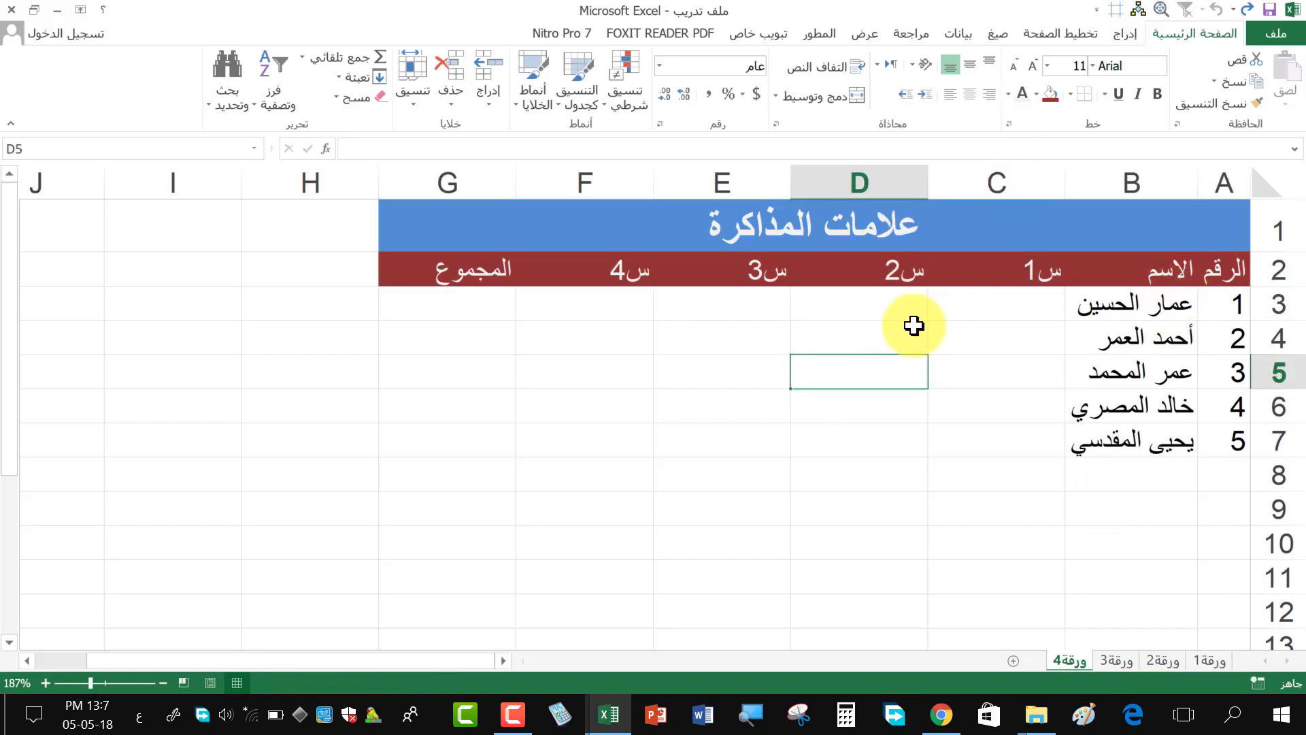
- Apply an outside border to the student data block A3:G7
left_click(912, 325)
left_click_drag(418, 297, 1239, 443)
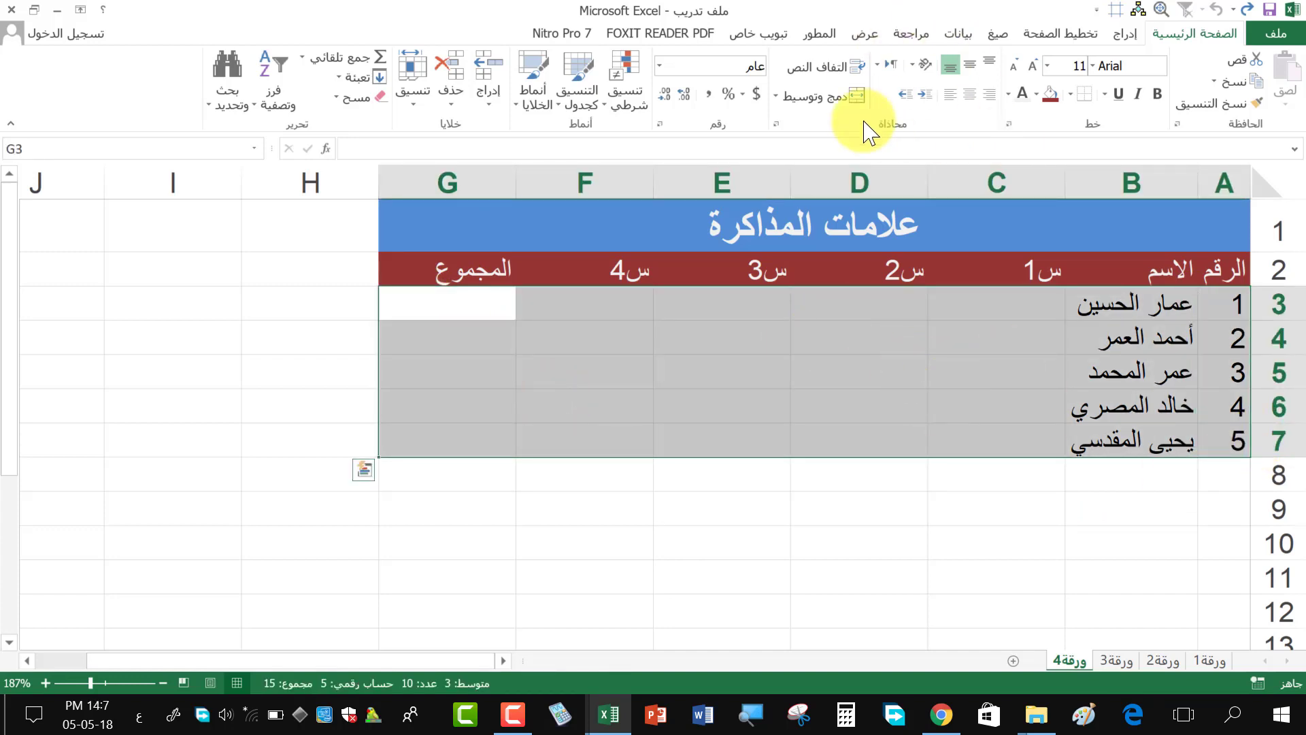
left_click(1071, 96)
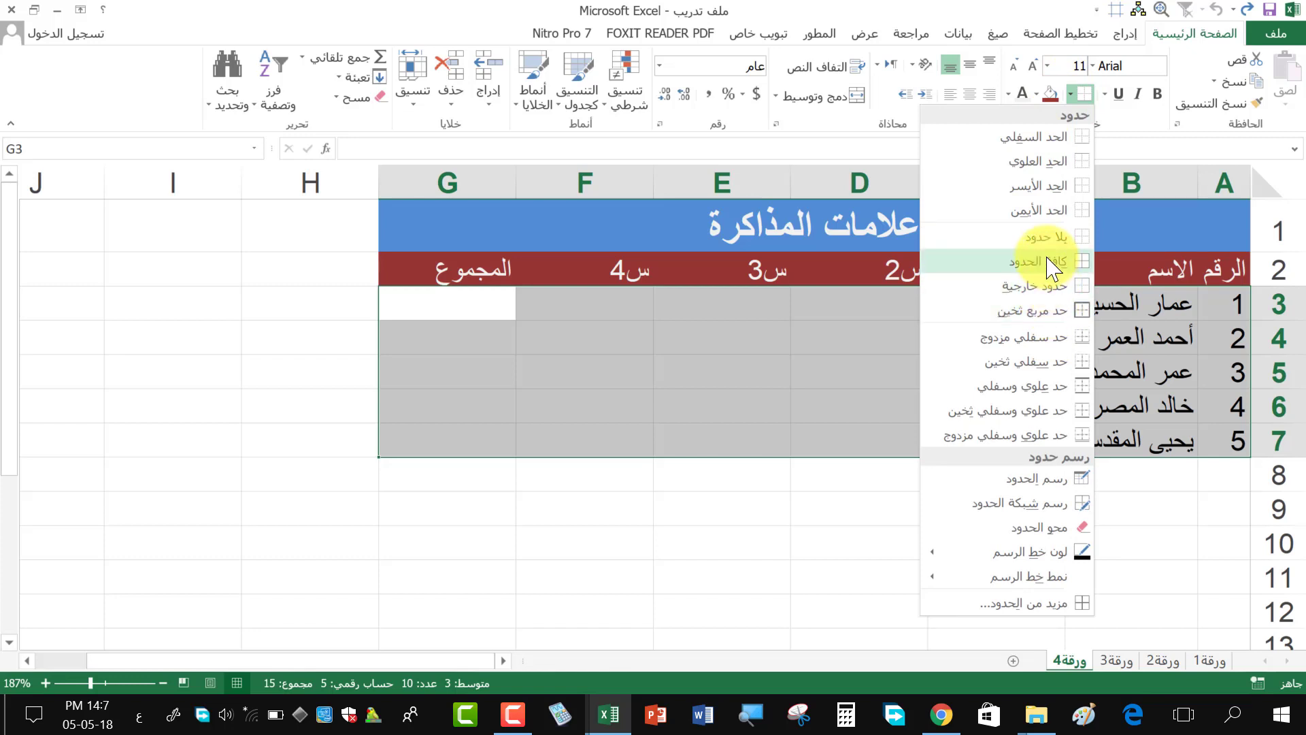
left_click(1041, 286)
left_click(796, 486)
left_click(613, 542)
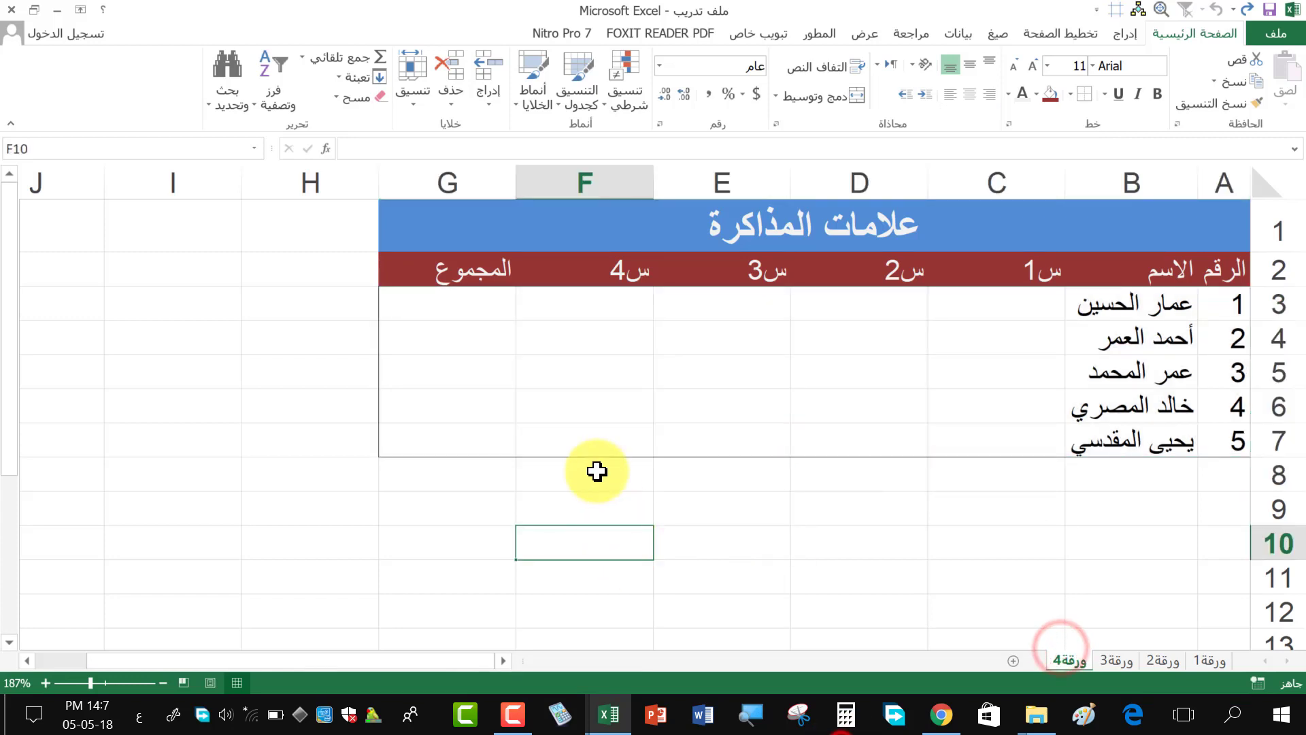
- Reselect A3:G7 and open the More Borders settings
left_click_drag(443, 300, 1221, 443)
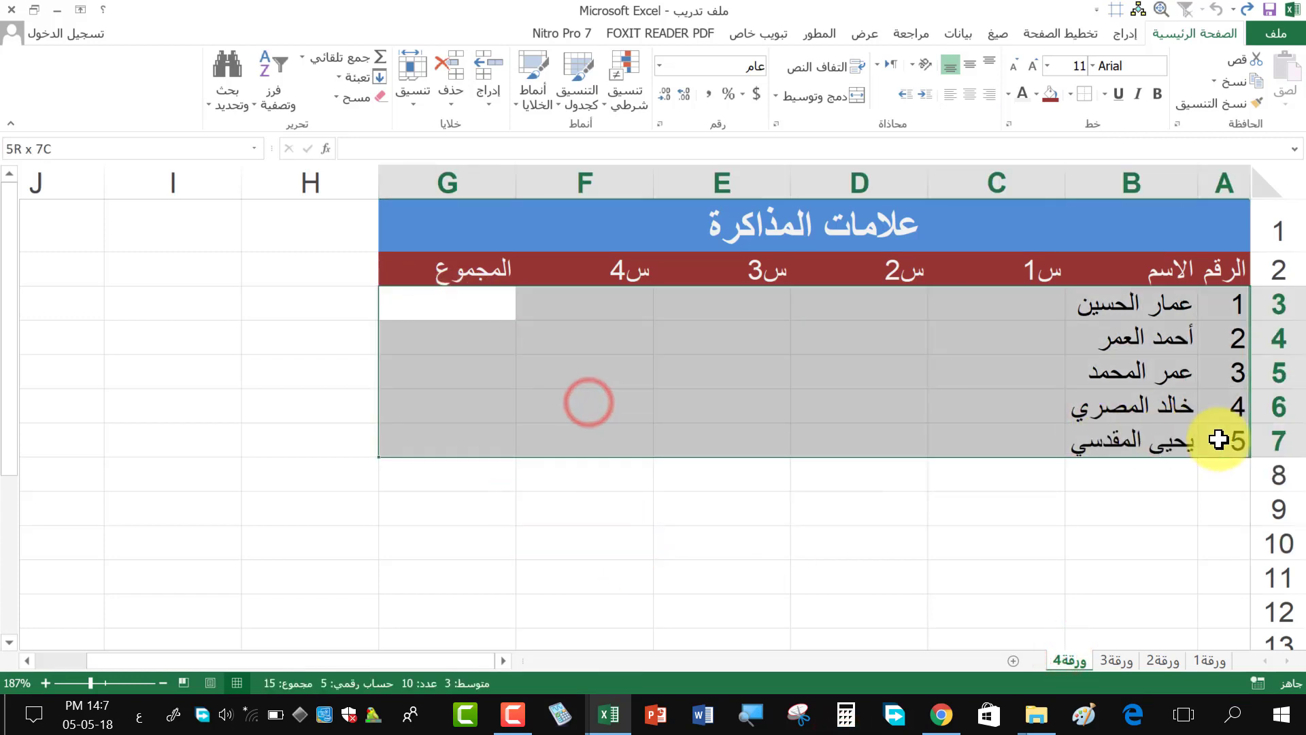
left_click(1070, 94)
left_click(1044, 602)
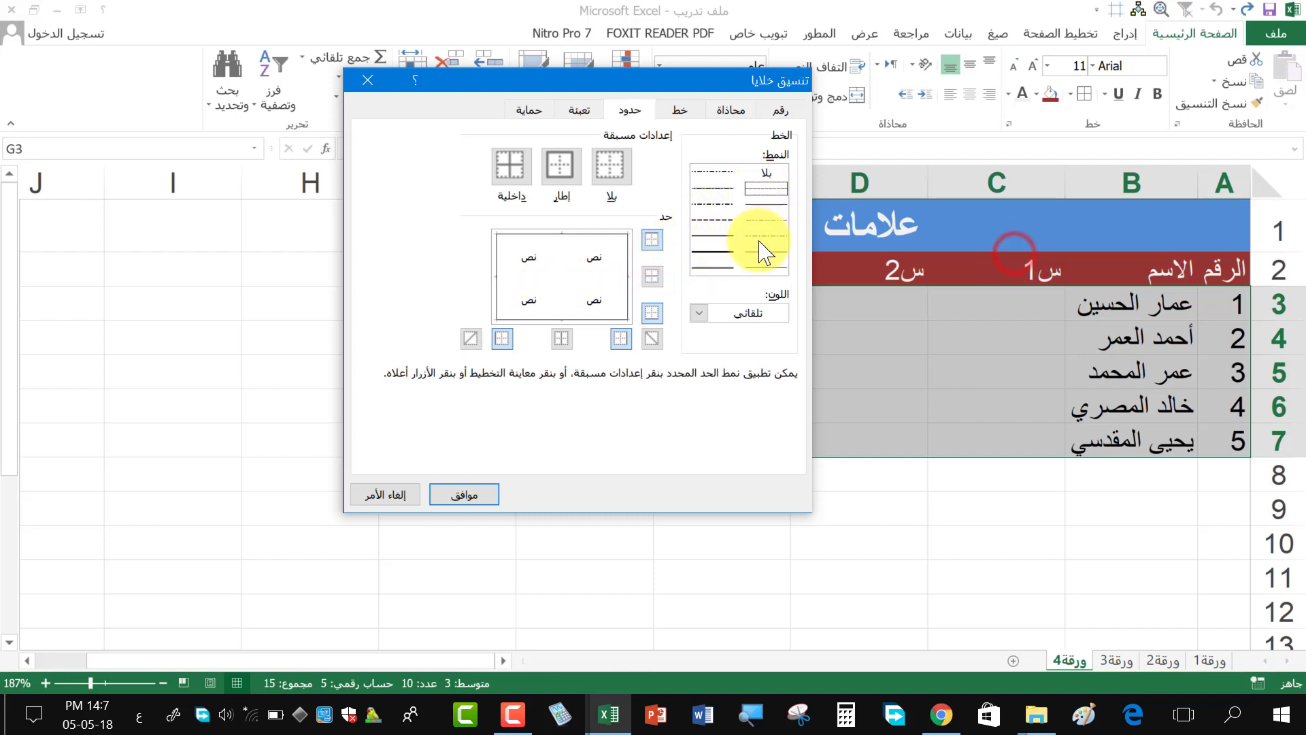
- Add dark red inside horizontal and vertical borders to A3:G7 in Format Cells
left_click(660, 276)
left_click(871, 368)
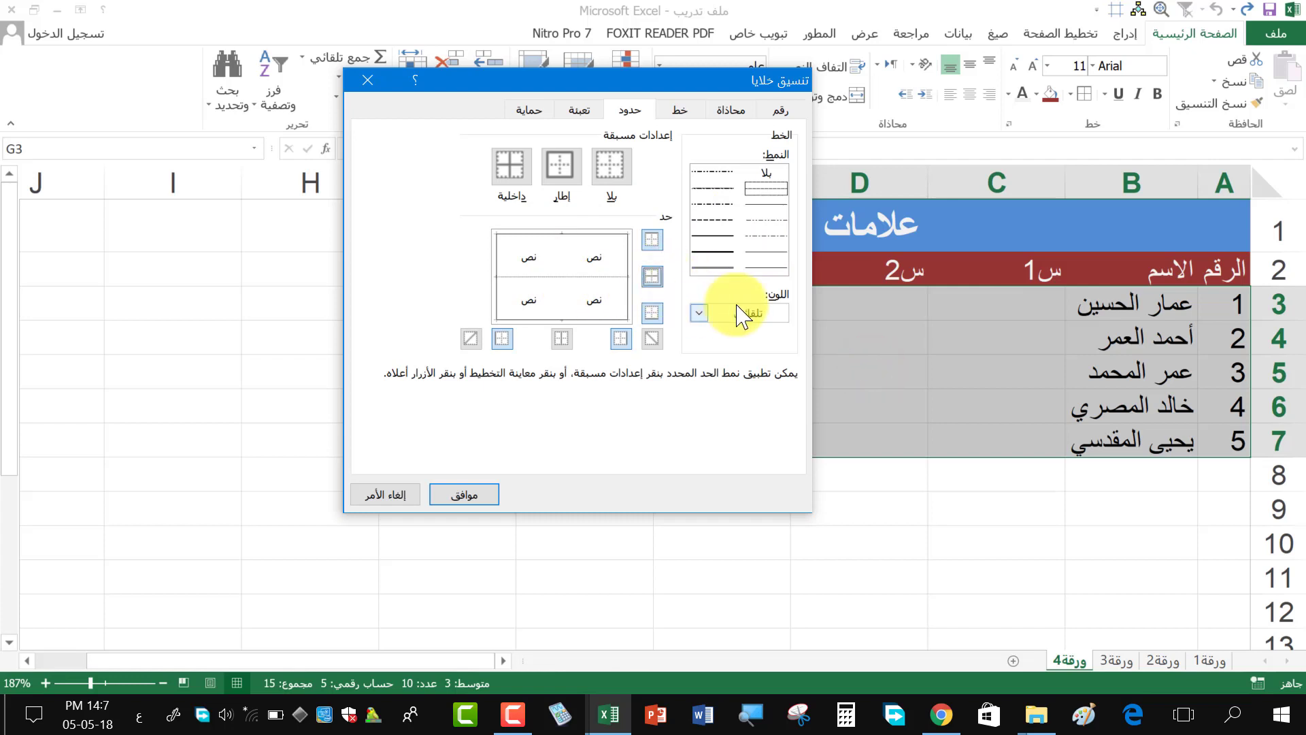
left_click(562, 339)
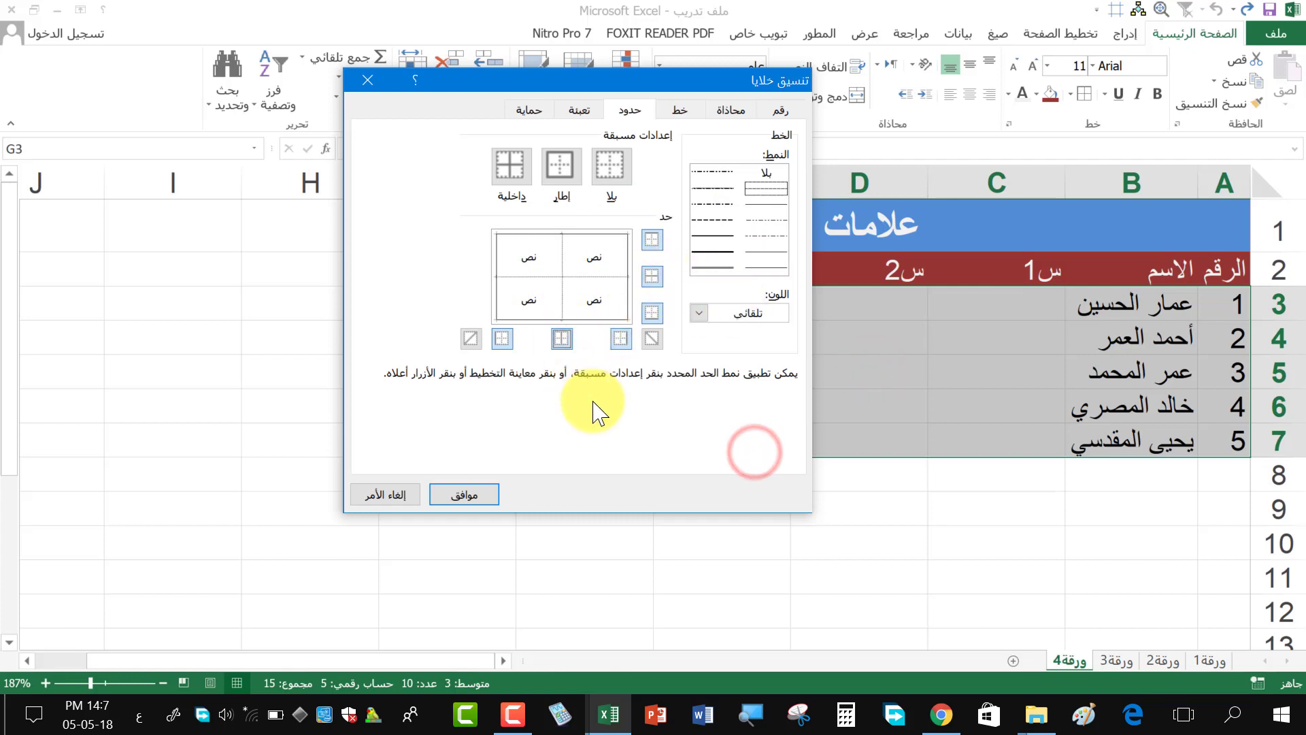
left_click(694, 313)
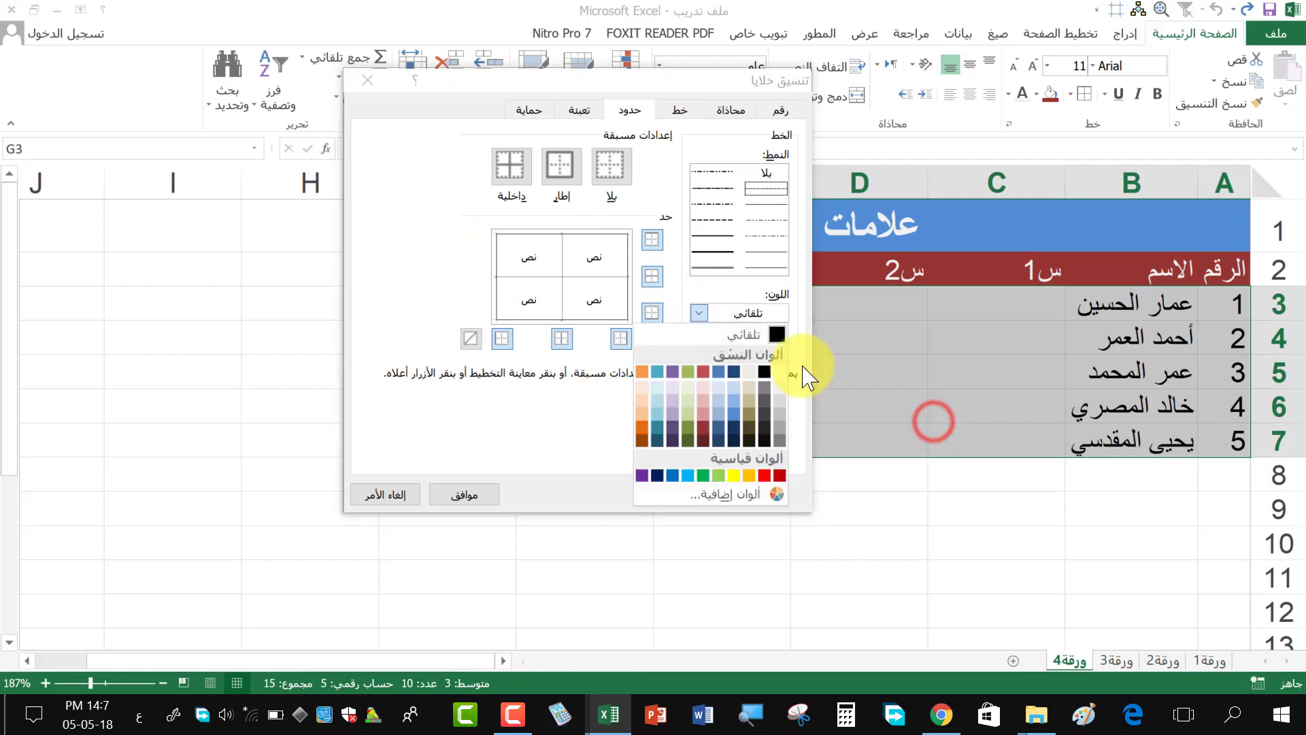
left_click(778, 475)
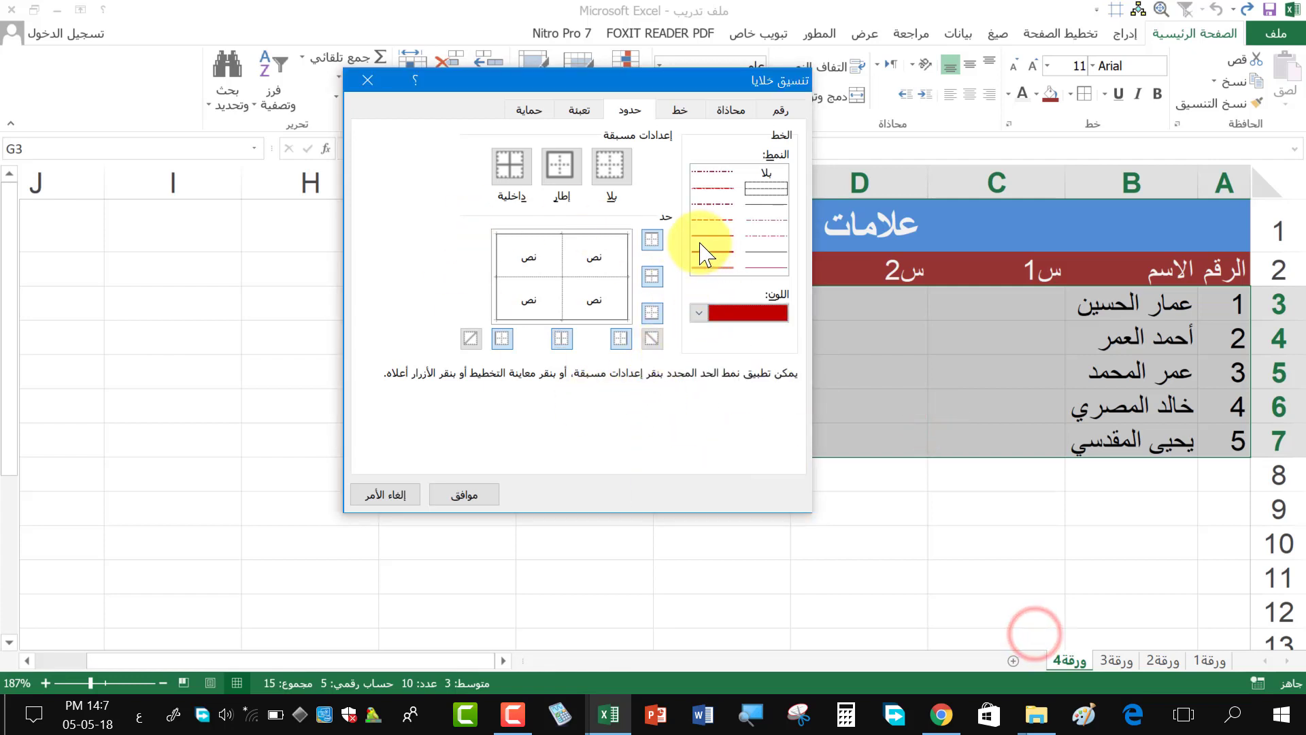
left_click(652, 276)
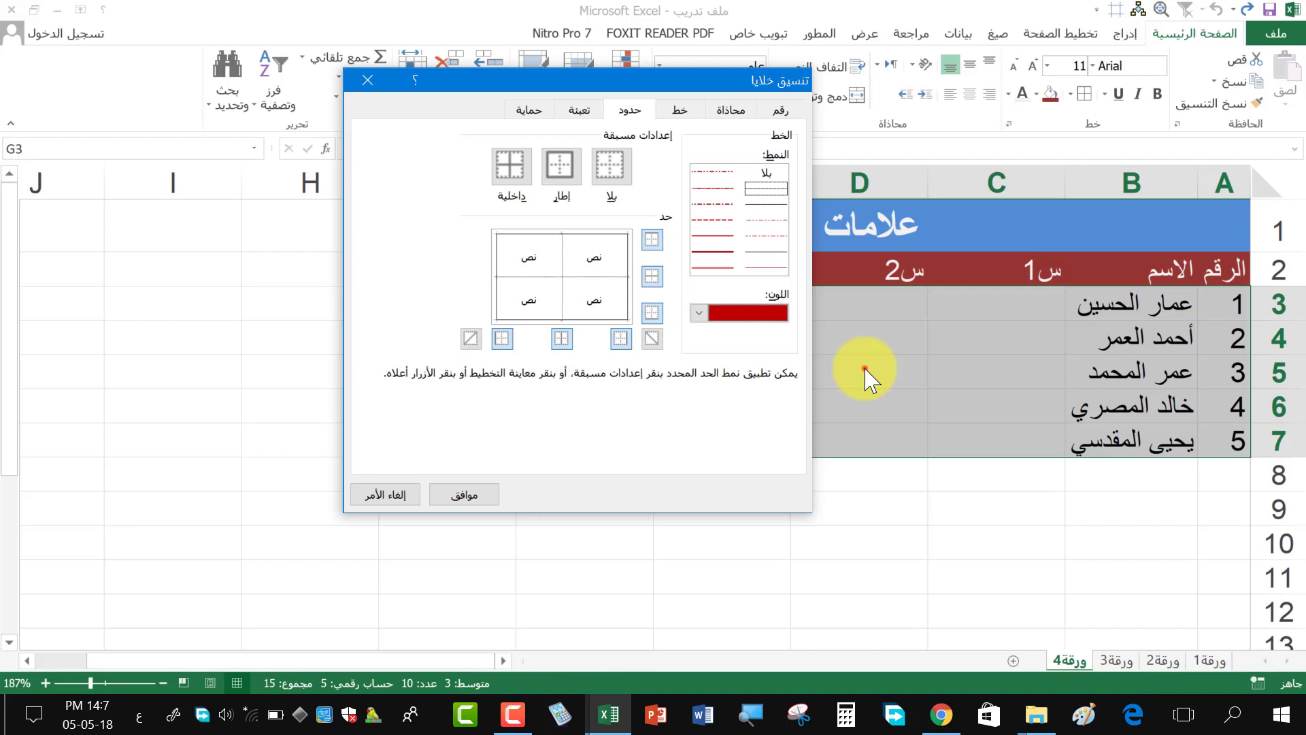
left_click(562, 338)
left_click(460, 498)
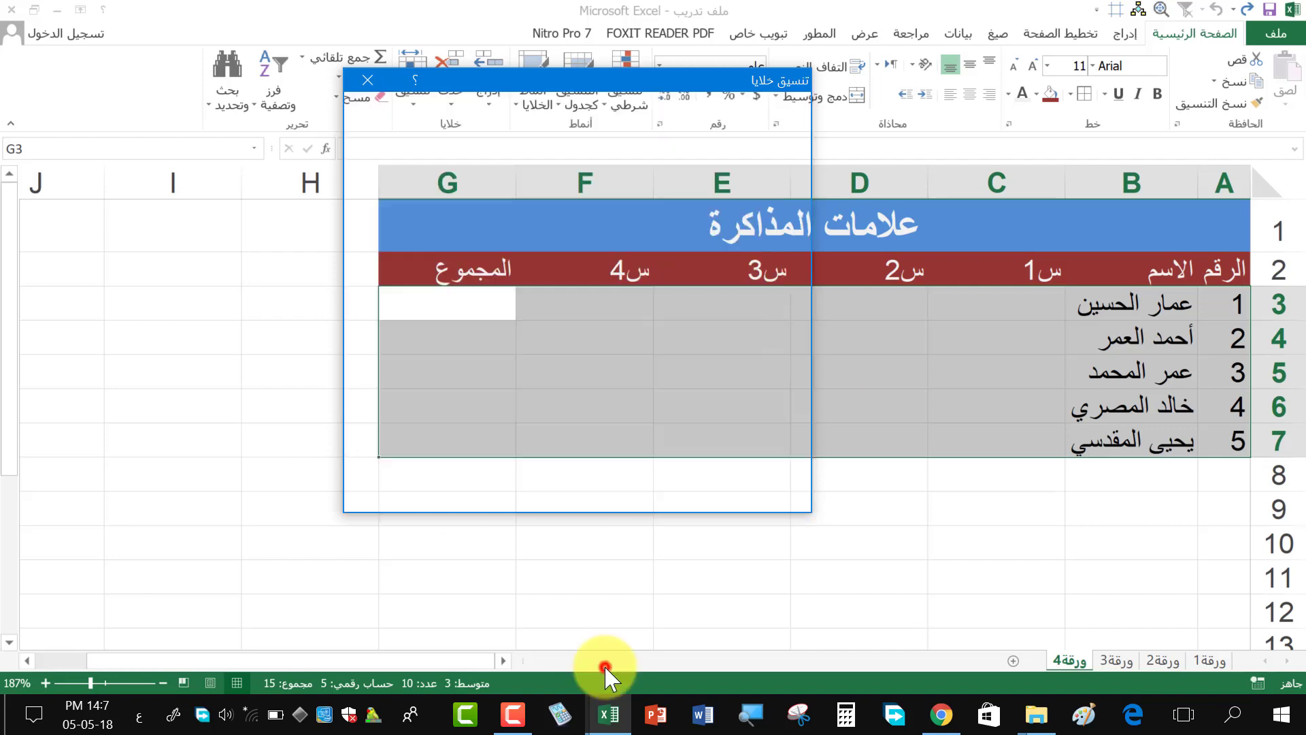
left_click(706, 547)
left_click(774, 377)
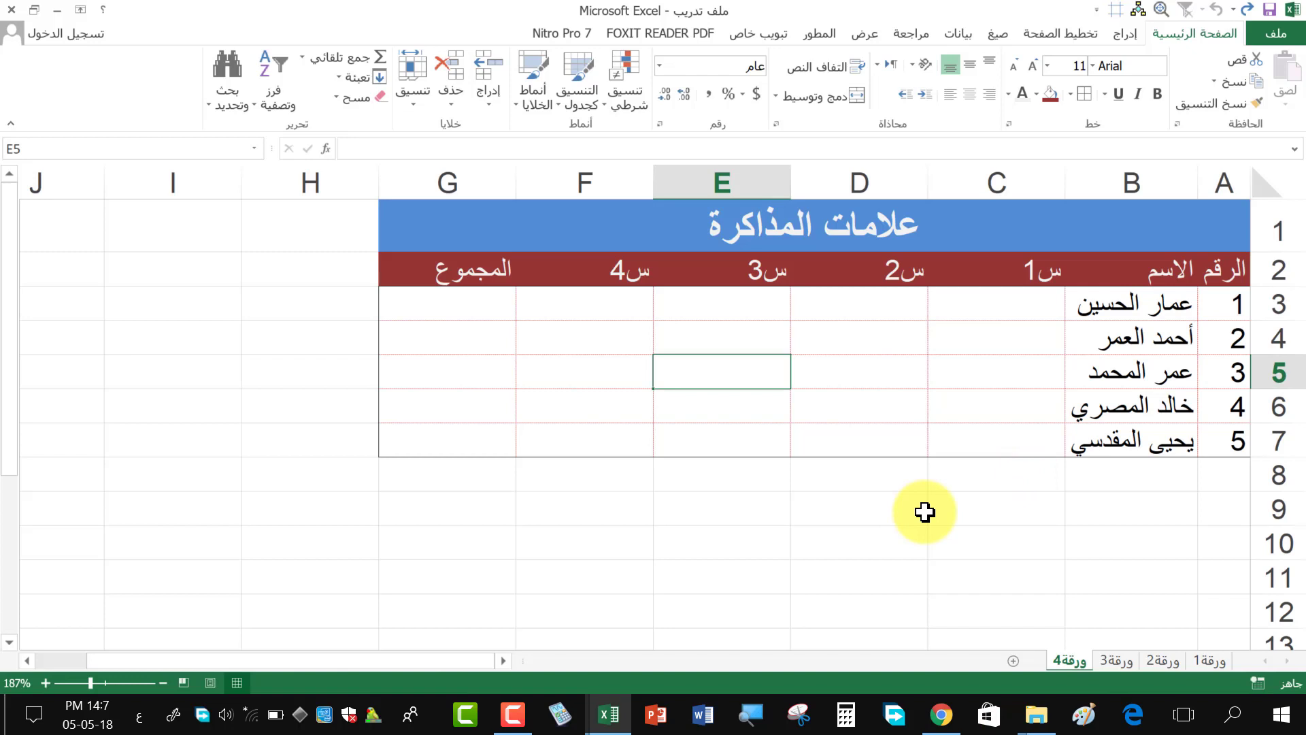
left_click(979, 300)
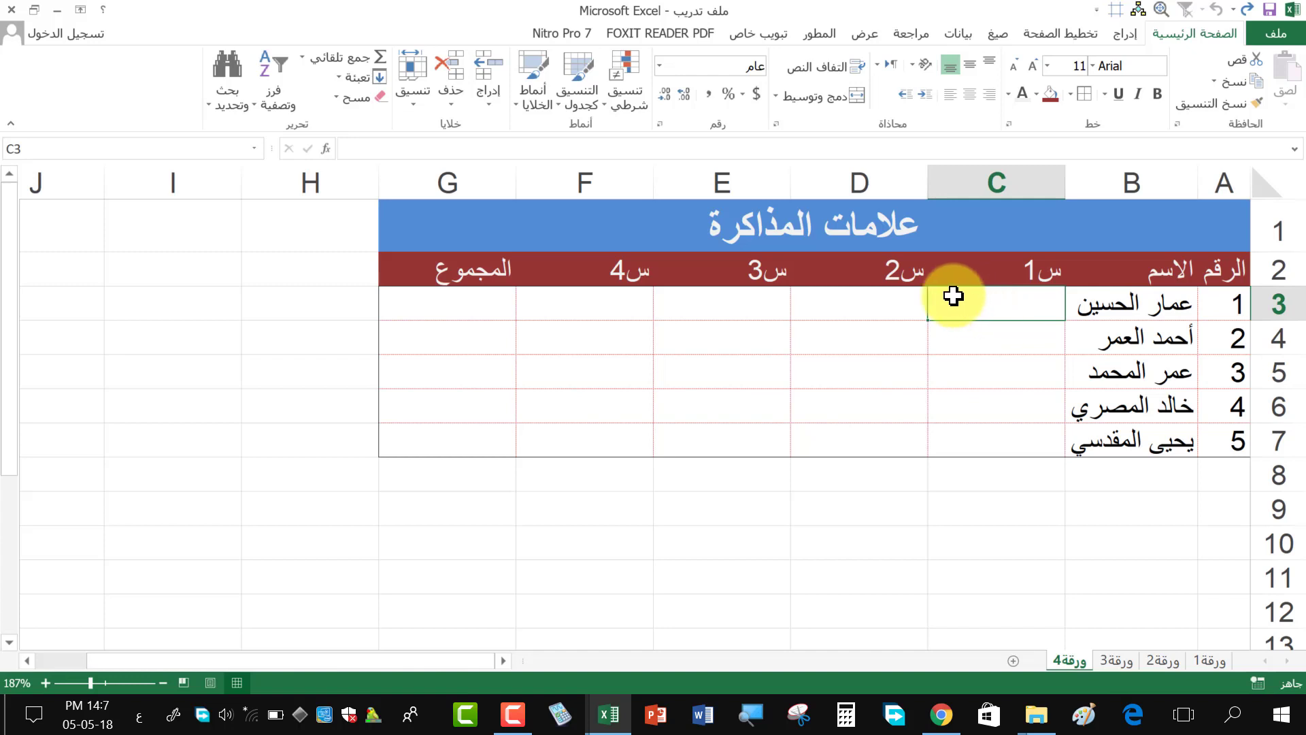
- Select C3:D7 and enter a RANDBETWEEN formula in C3
left_click_drag(978, 306, 563, 400)
left_click(953, 340)
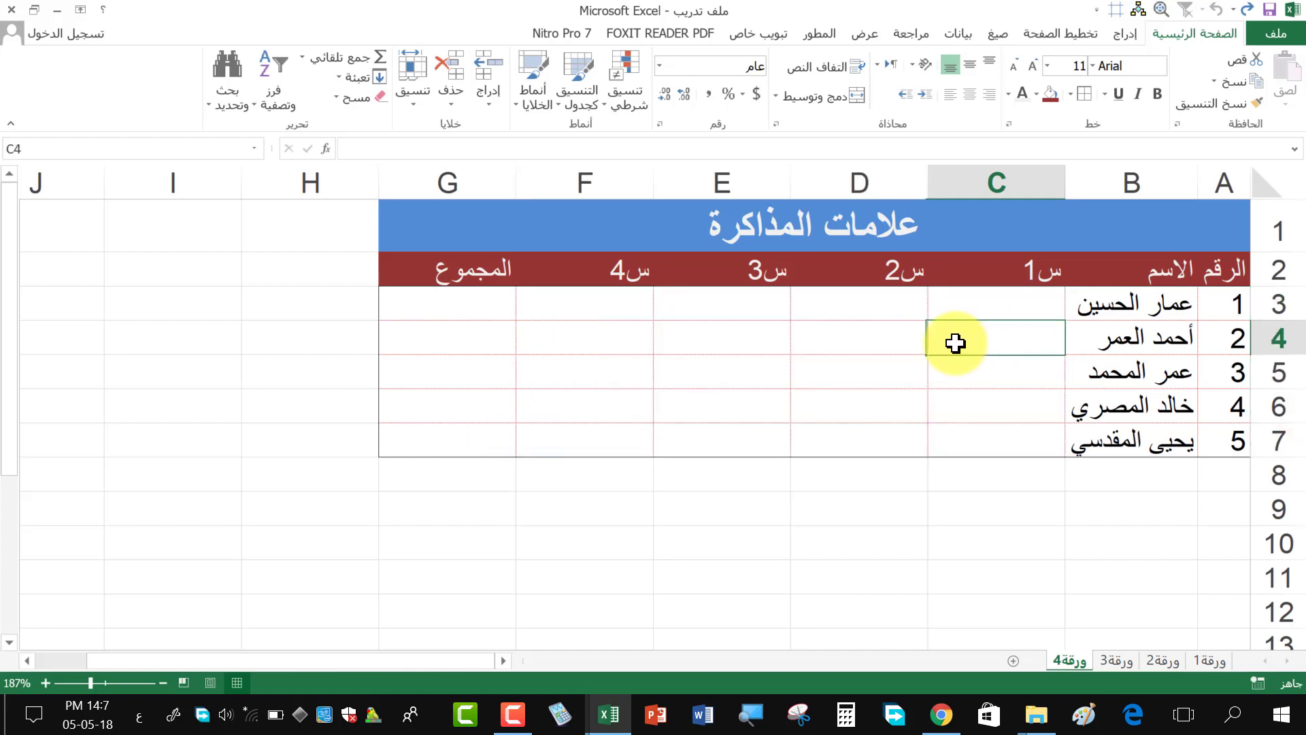
left_click_drag(979, 299, 846, 435)
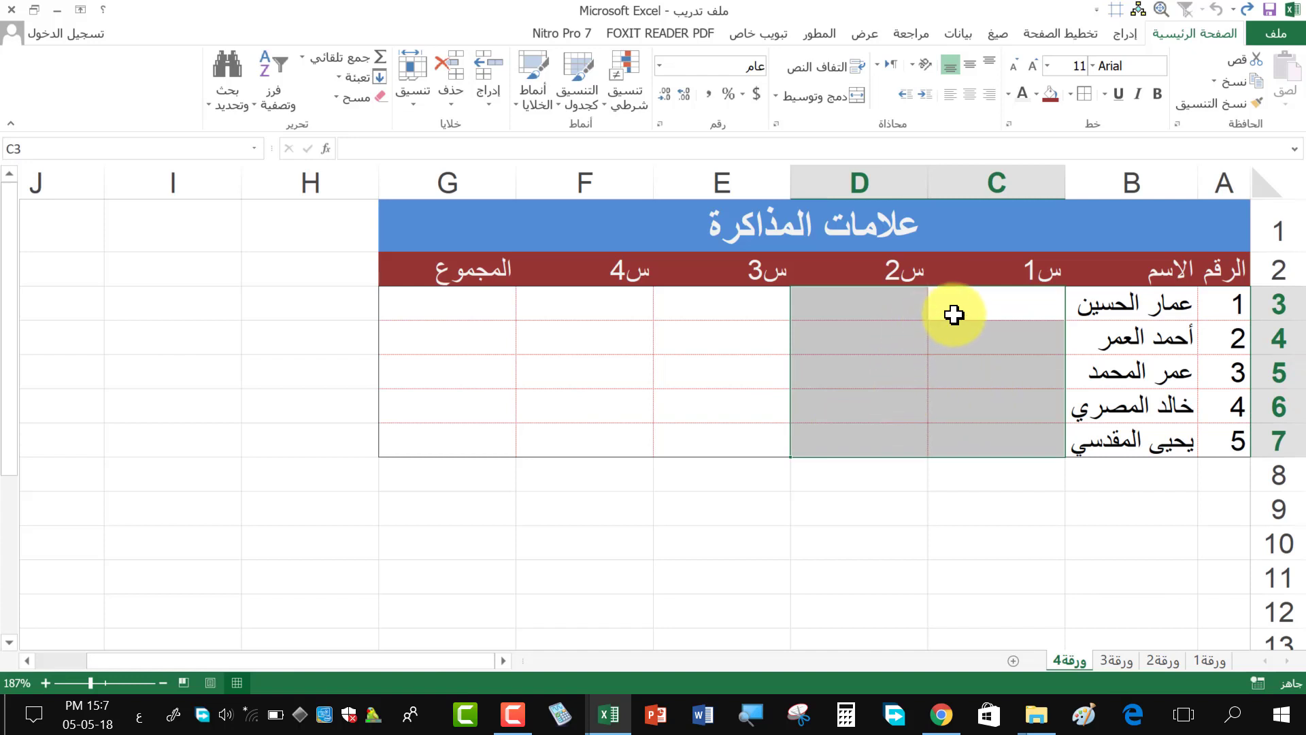
type("=")
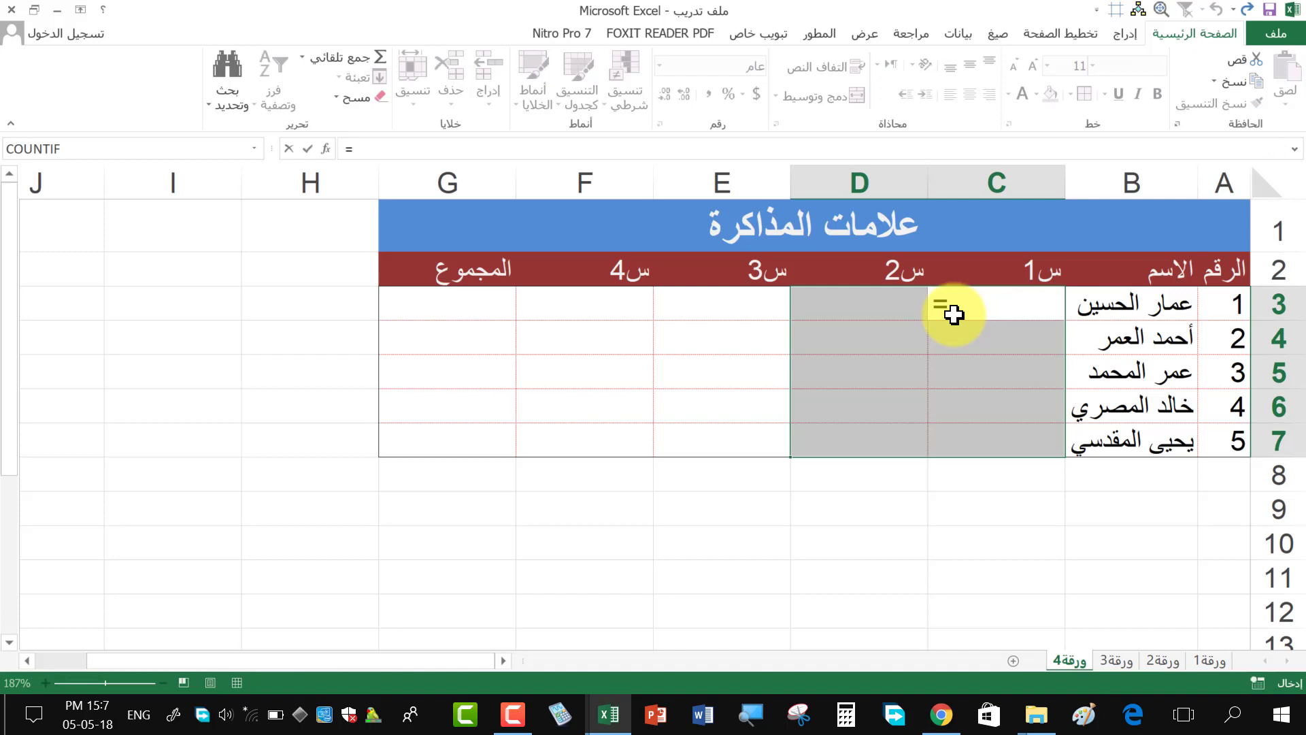
type("ran")
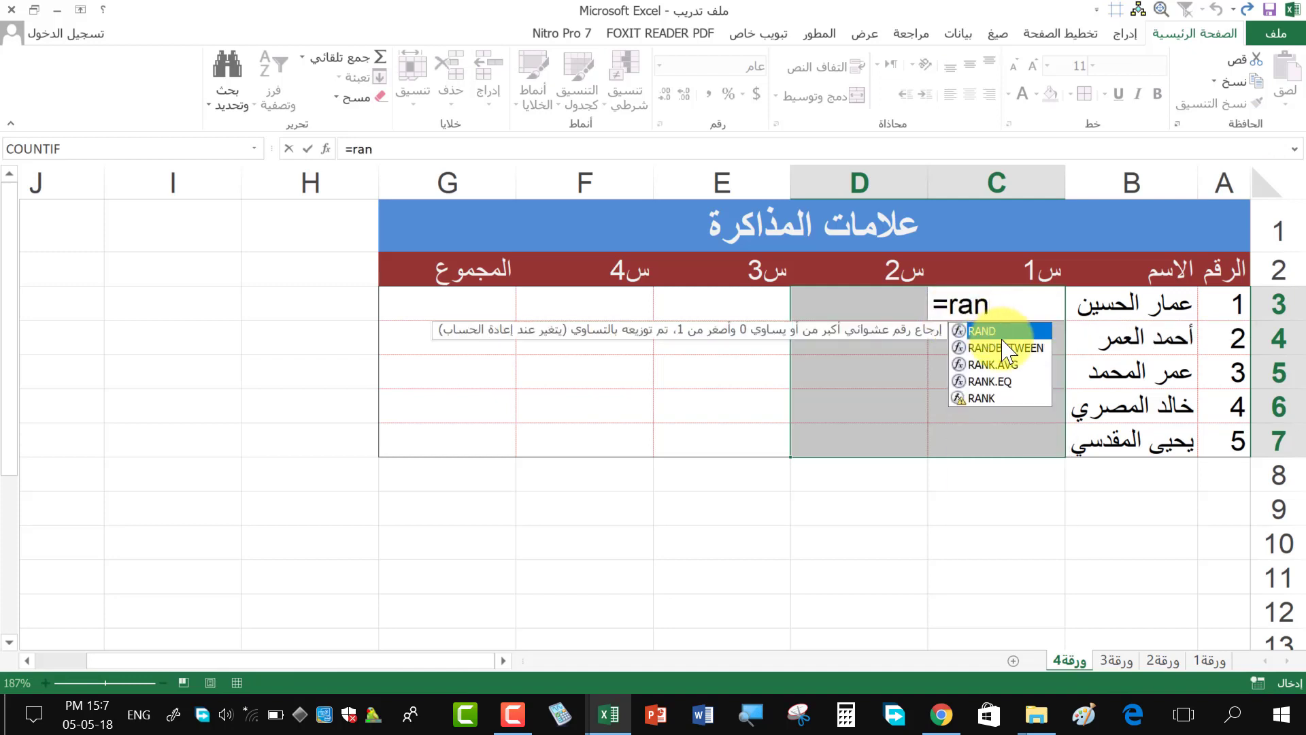
double_click(1006, 347)
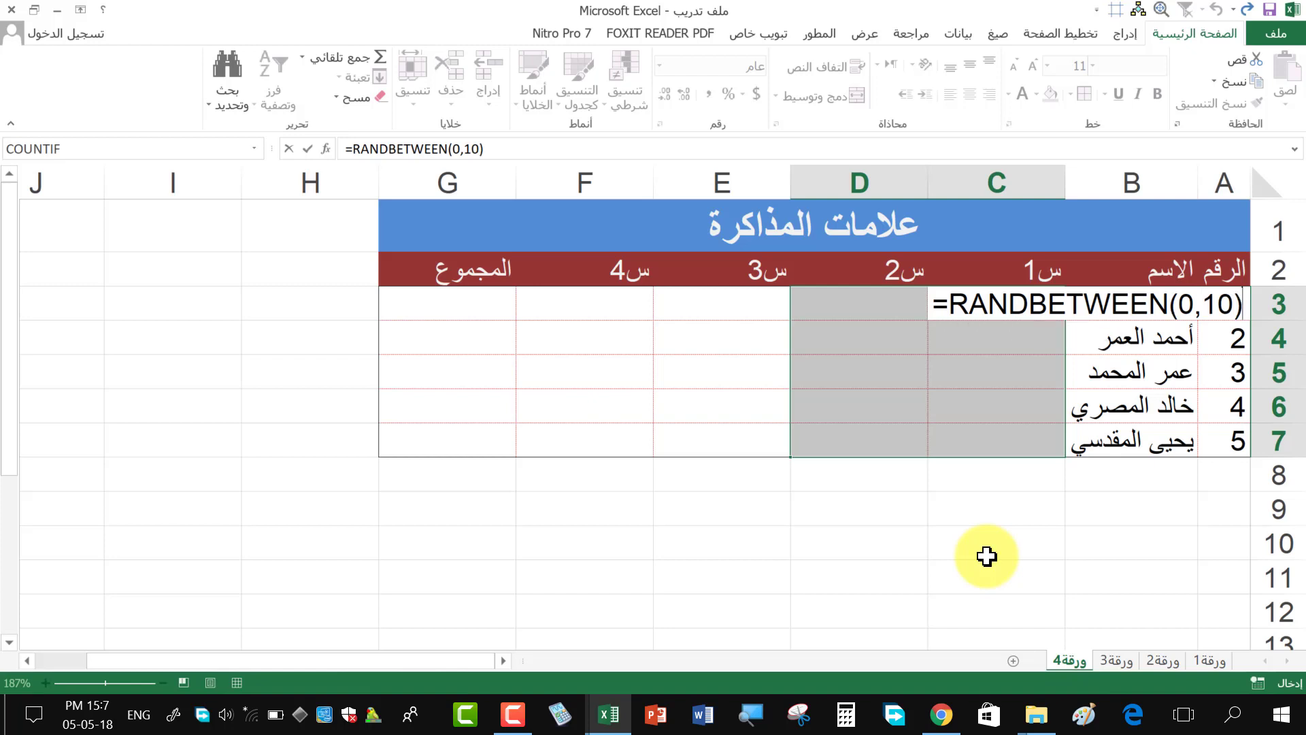
key("Return")
- Fill every cell of C3:D7 at once with =RANDBETWEEN(0,10)
left_click_drag(1000, 302, 863, 449)
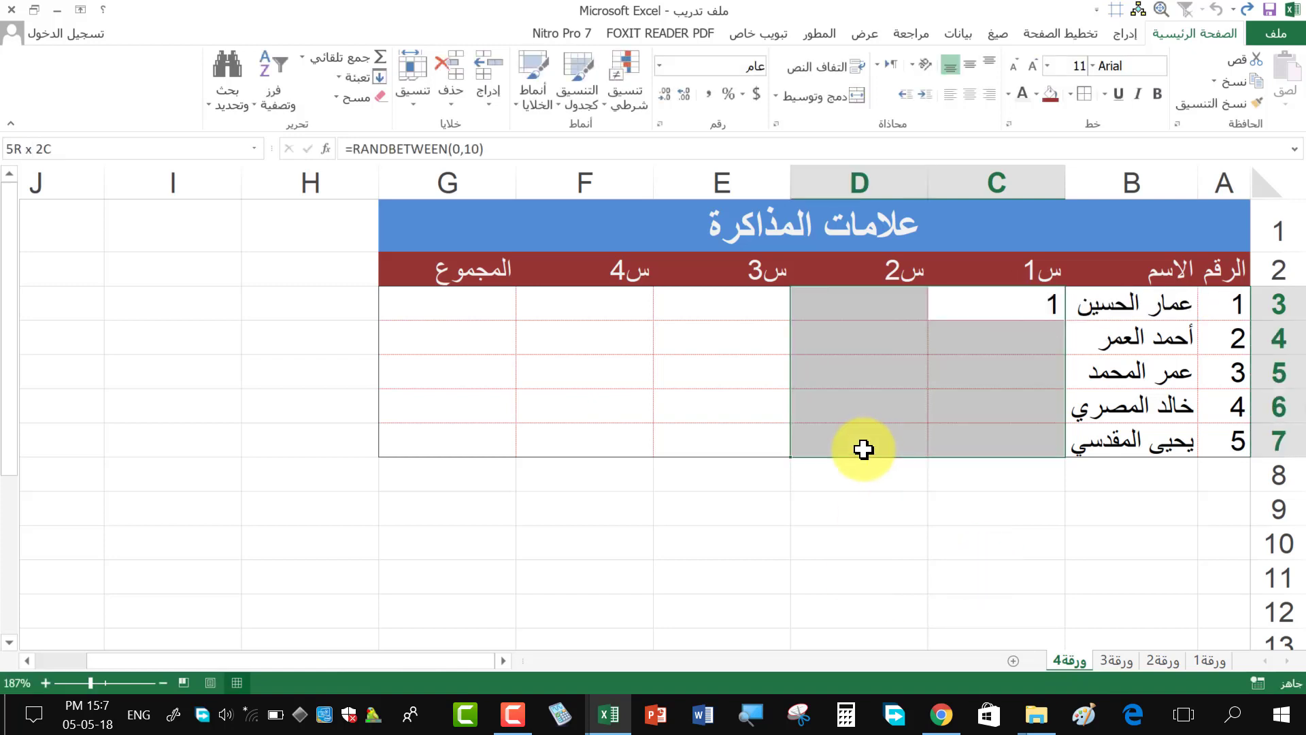
double_click(965, 312)
key("Escape")
type("=")
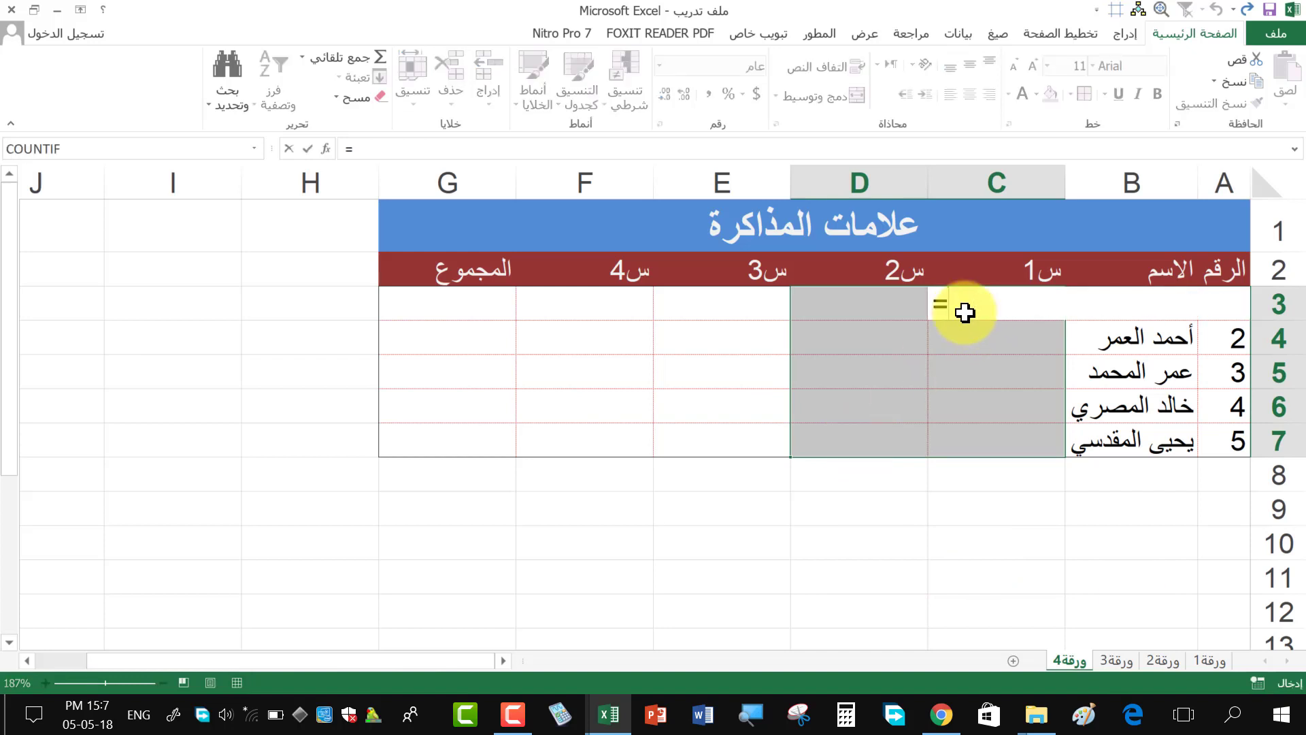
type("ran")
key("Down")
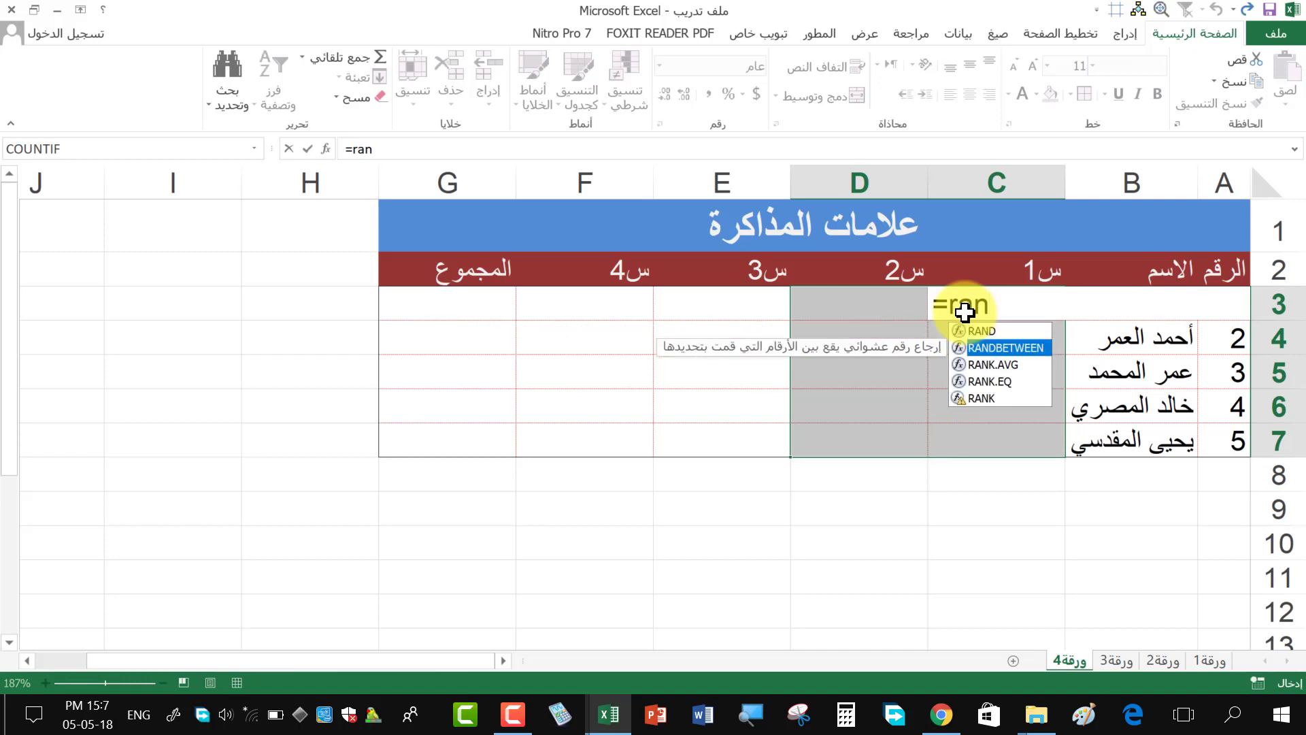
key("Tab")
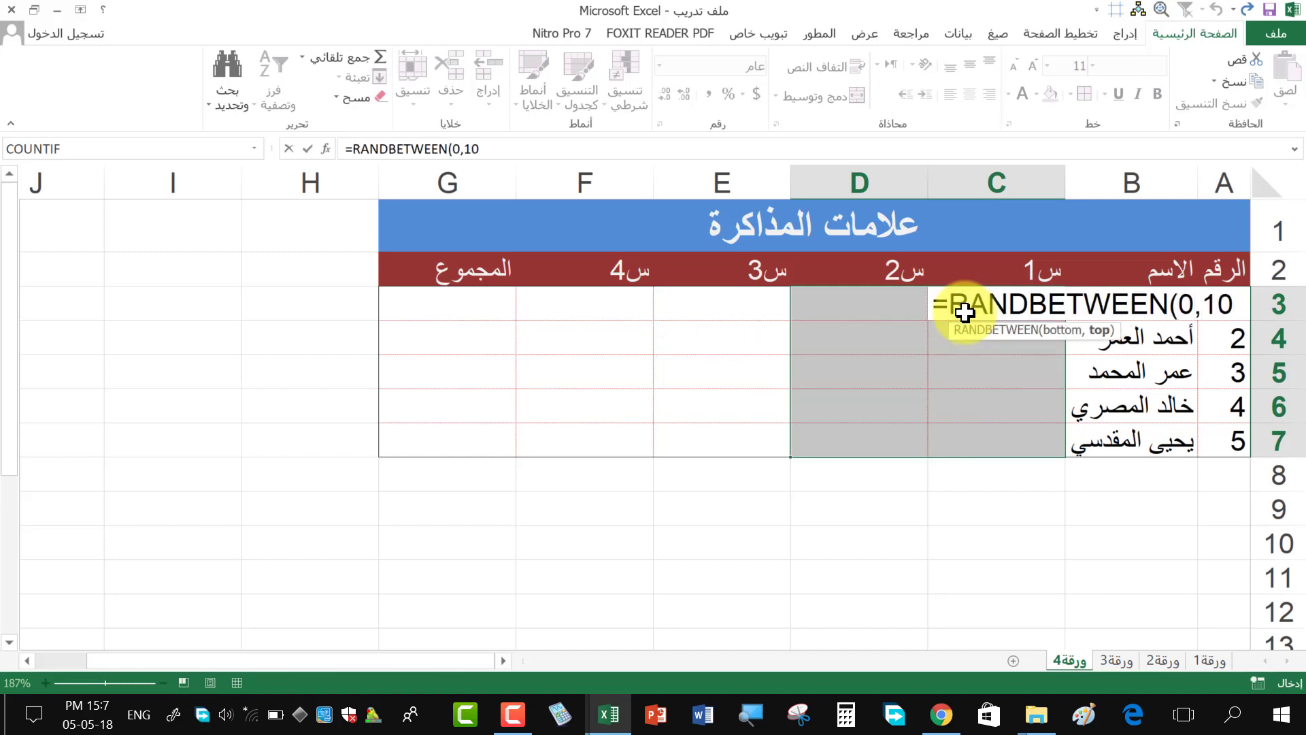
key("ctrl+Return")
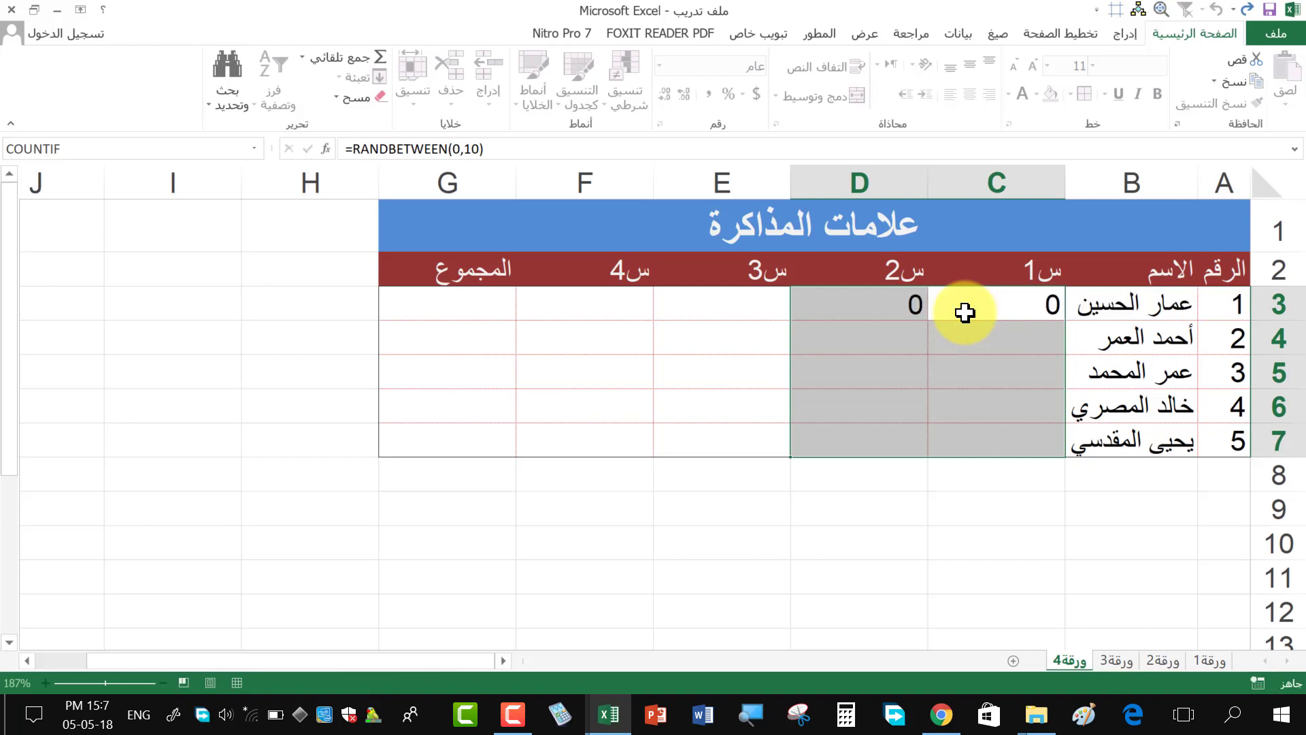
- Start a RANDBETWEEN formula in E3, then cancel it
left_click_drag(719, 300, 467, 446)
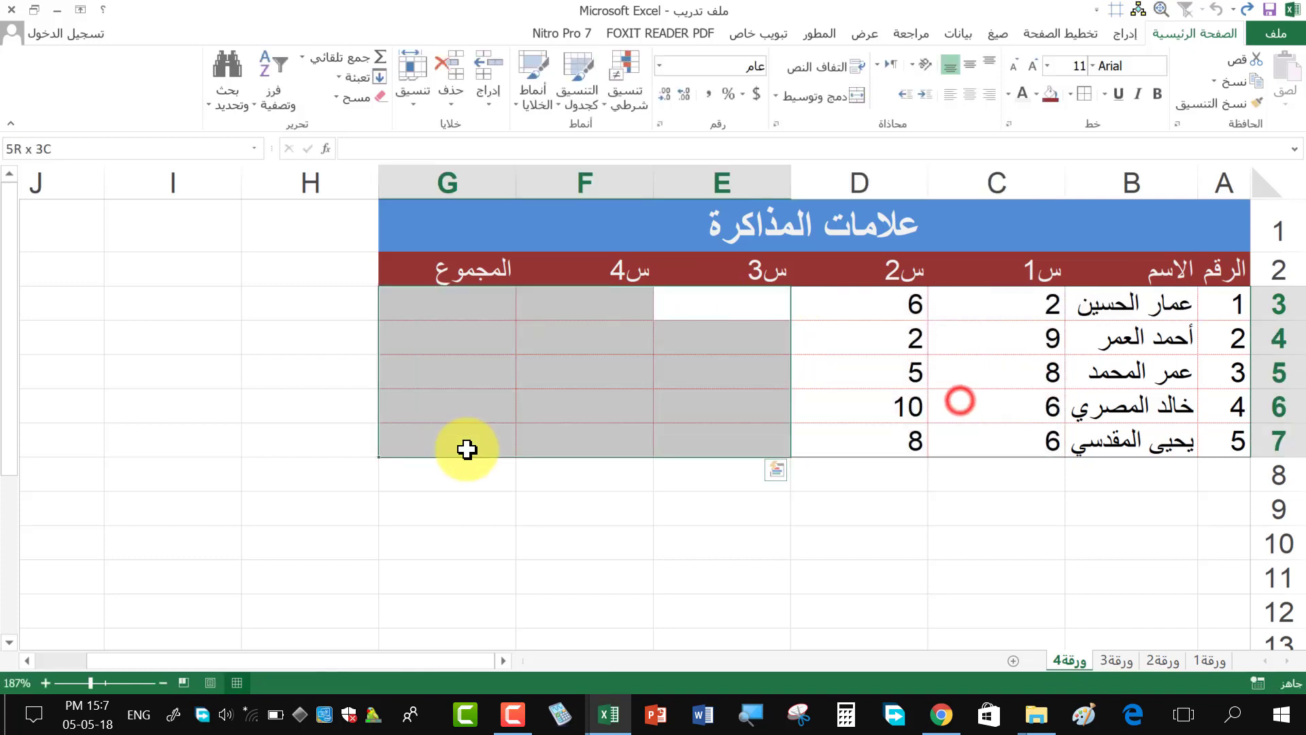
type("=")
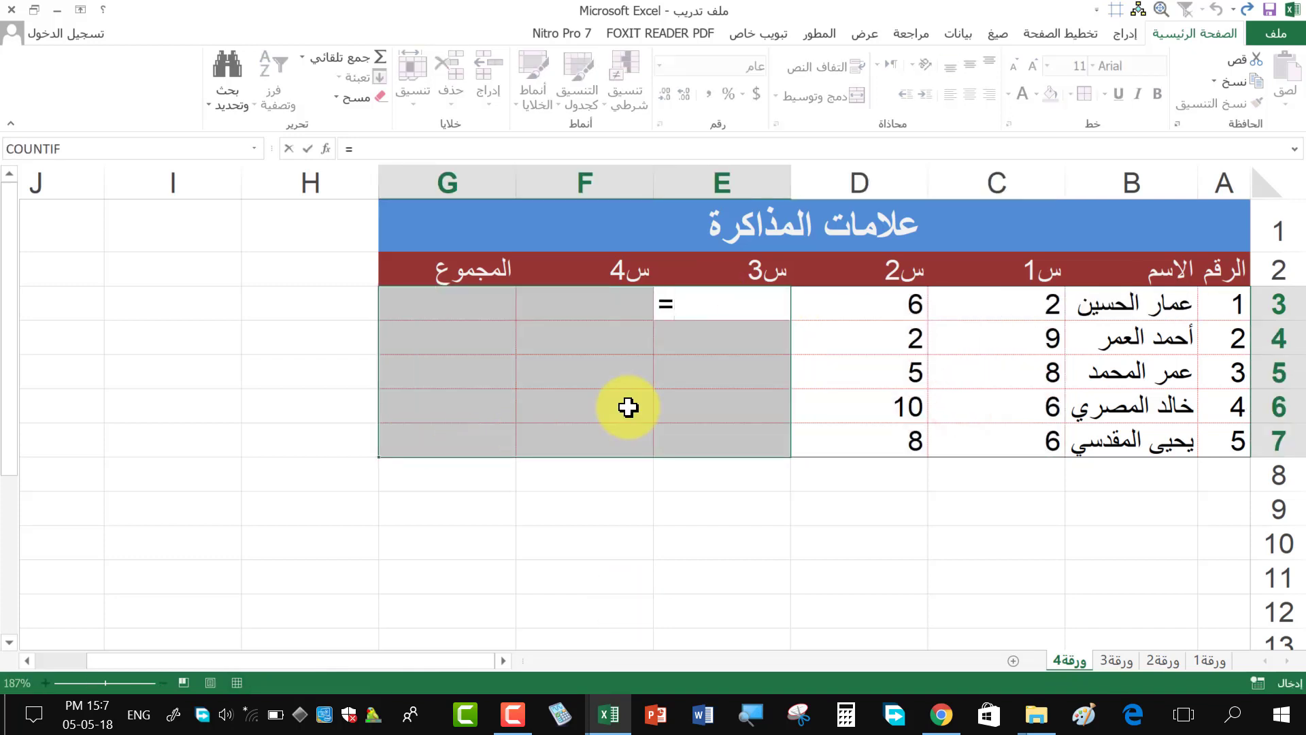
type("ran")
key("Down")
key("Tab")
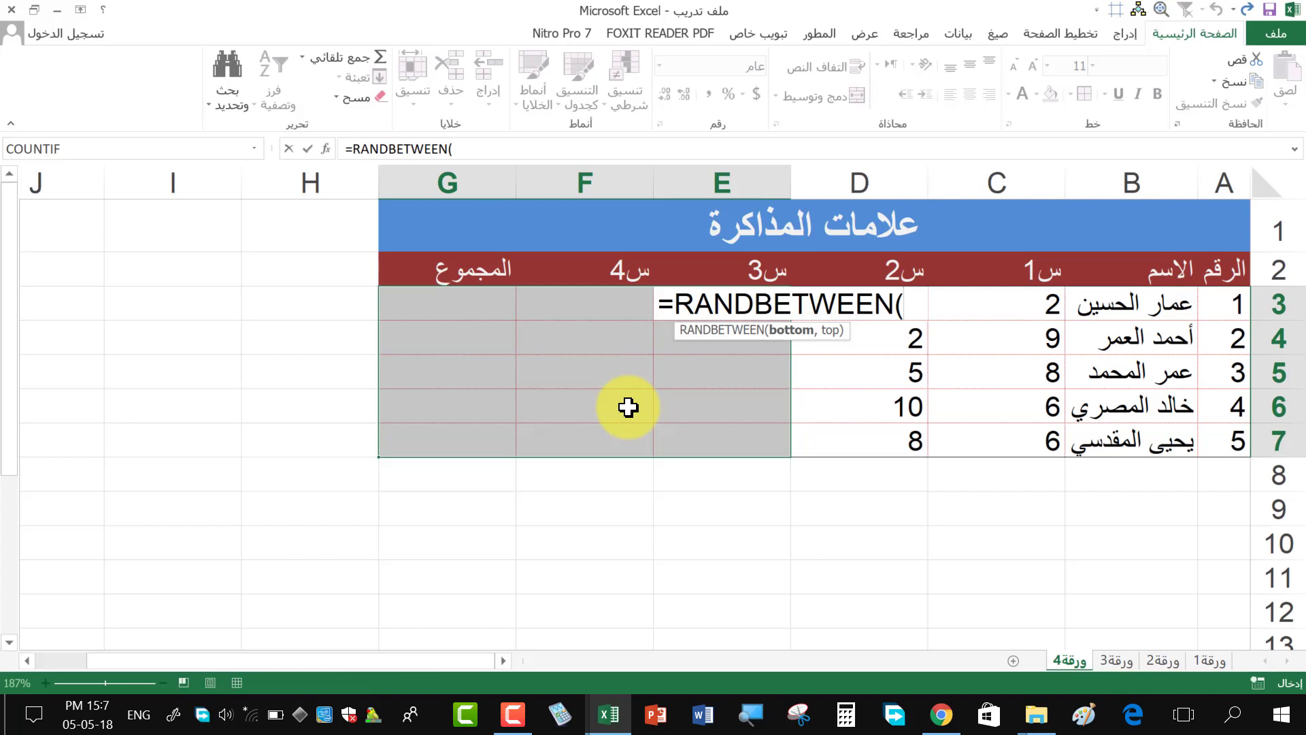
left_click(674, 374)
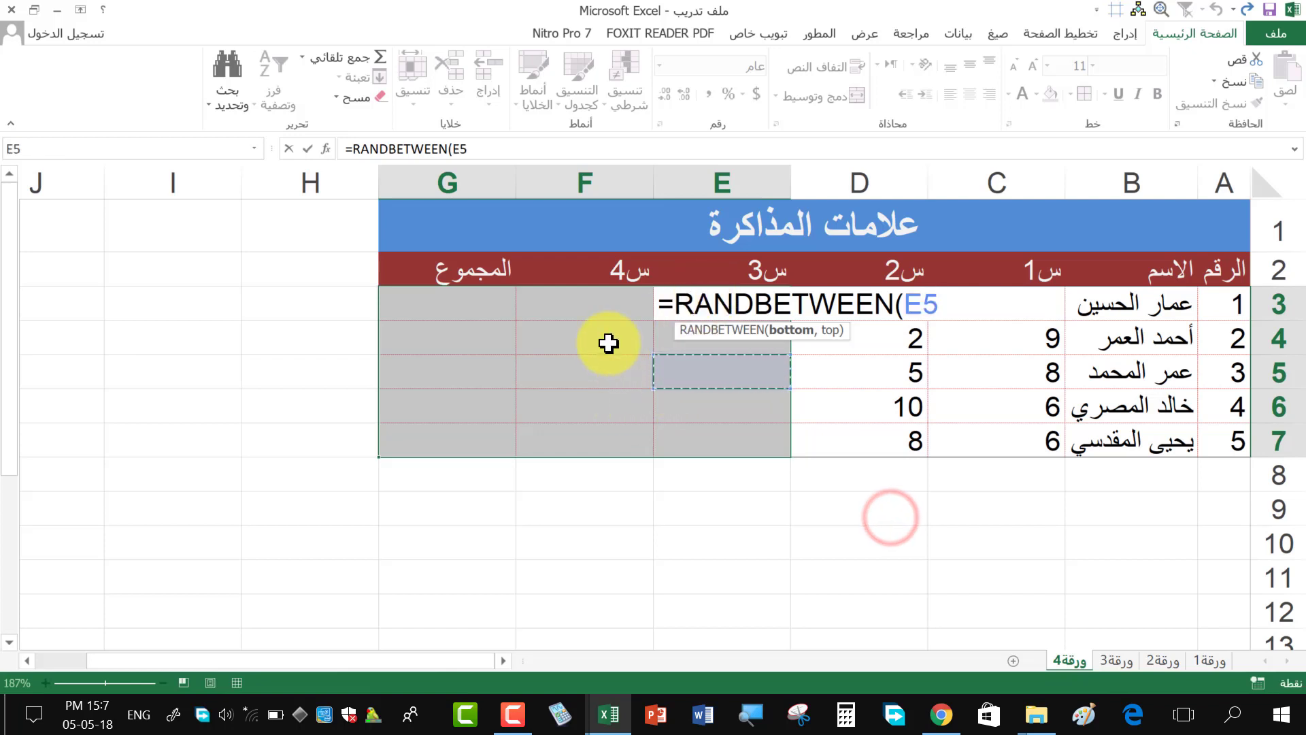
key("Escape")
left_click(711, 303)
- Enter =RANDBETWEEN(0,8) in E3 alone, then undo it
left_click_drag(654, 397, 597, 435)
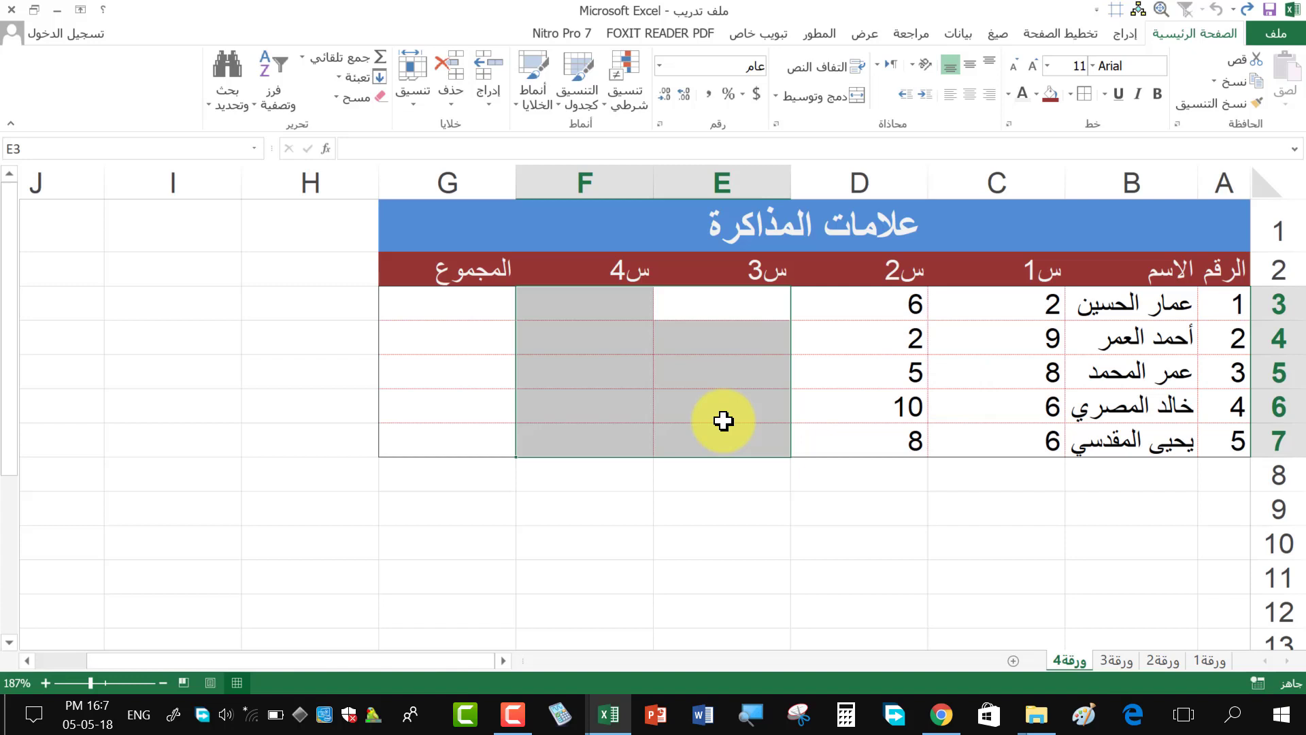
type("-")
key("BackSpace")
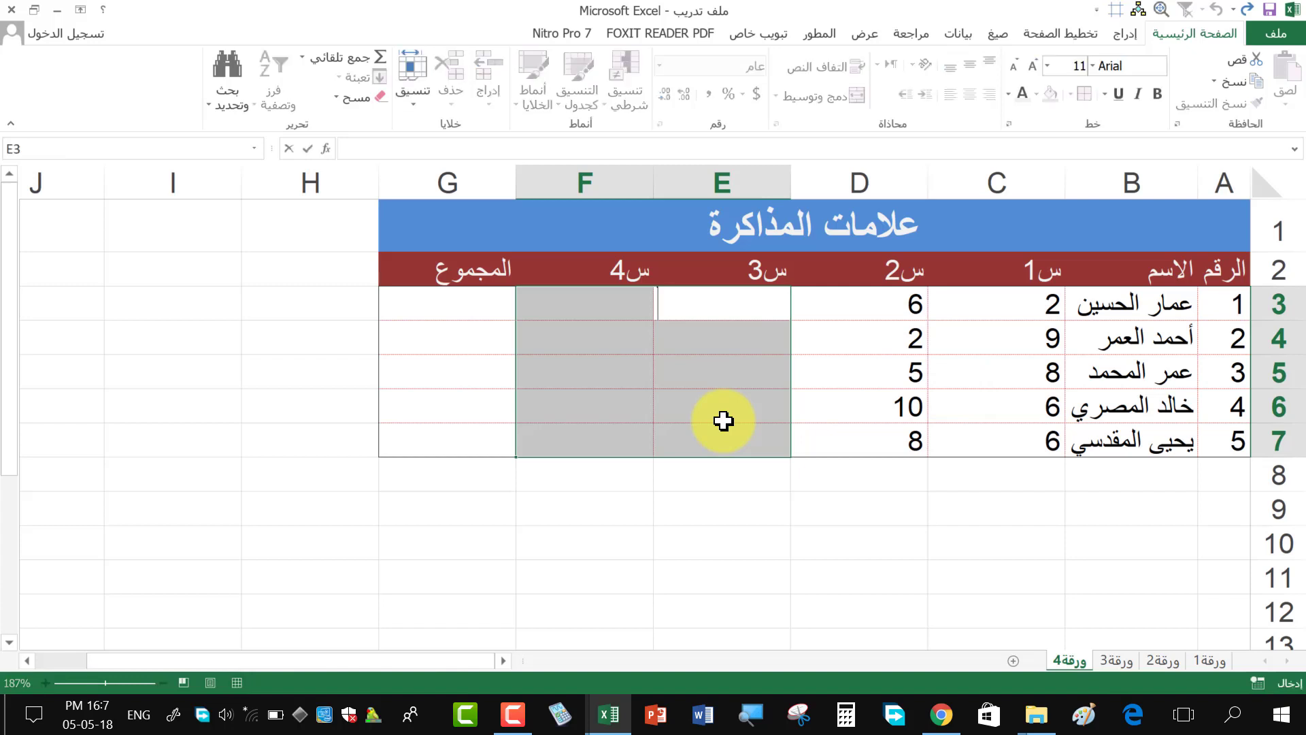
type("=ran")
key("Down")
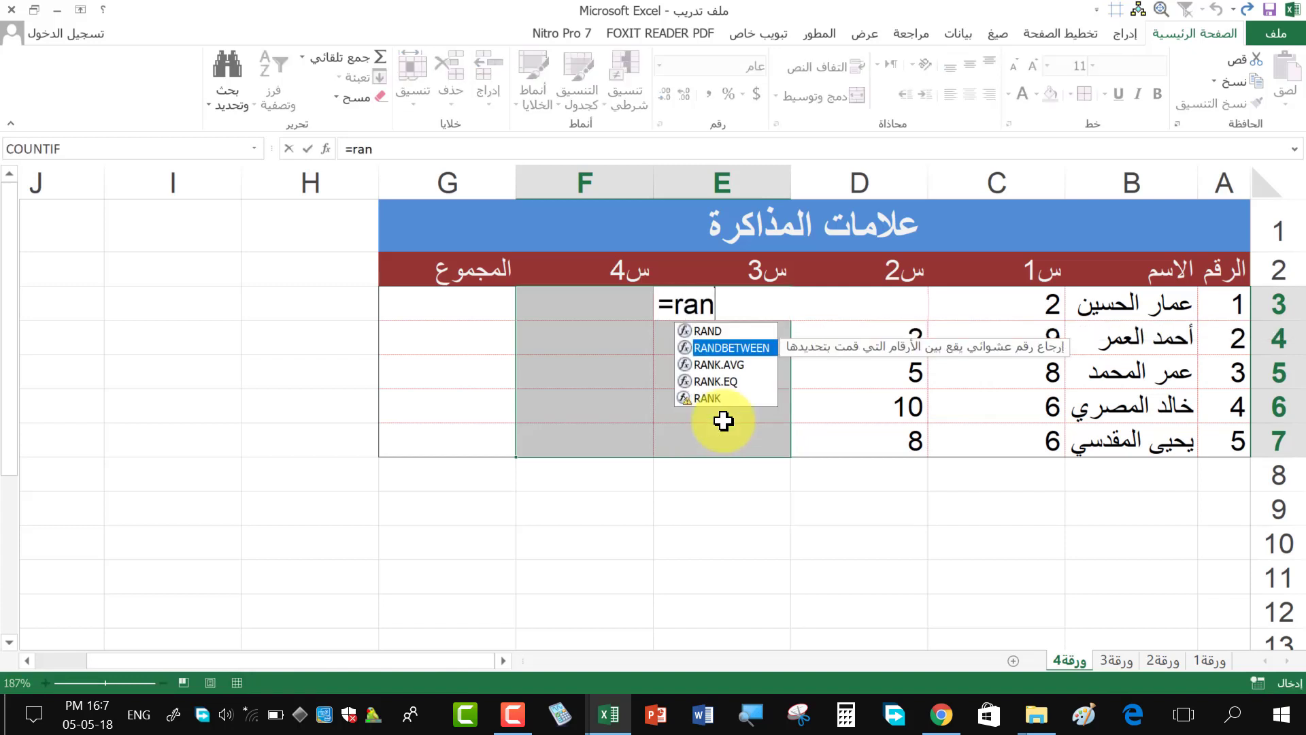
key("Tab")
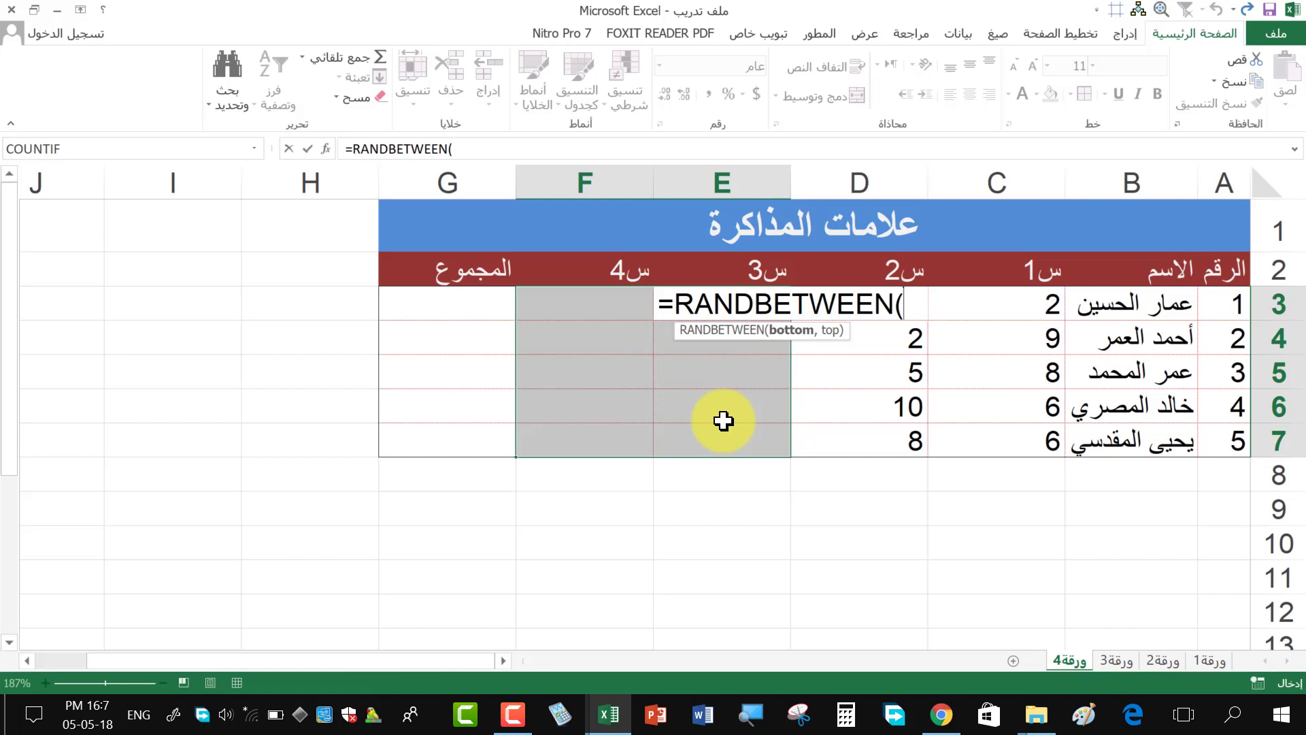
type("0,8")
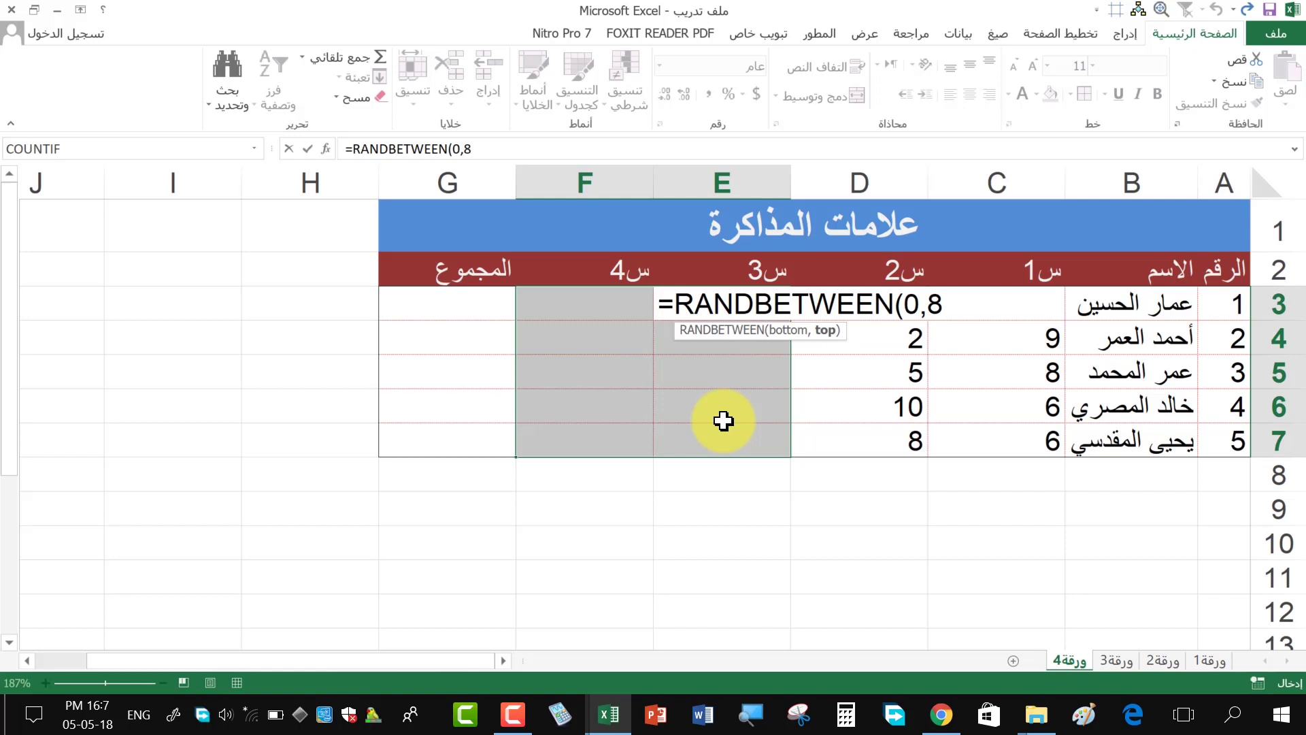
type(")")
key("Return")
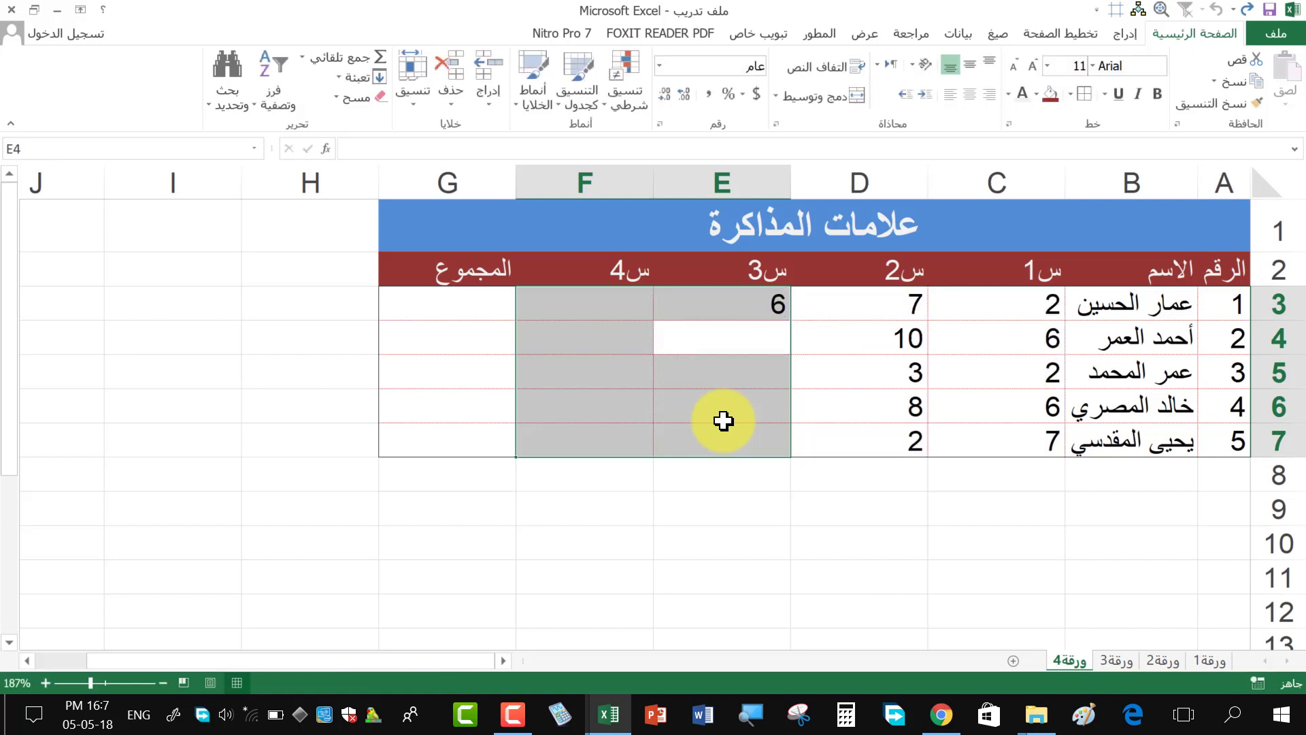
key("ctrl+z")
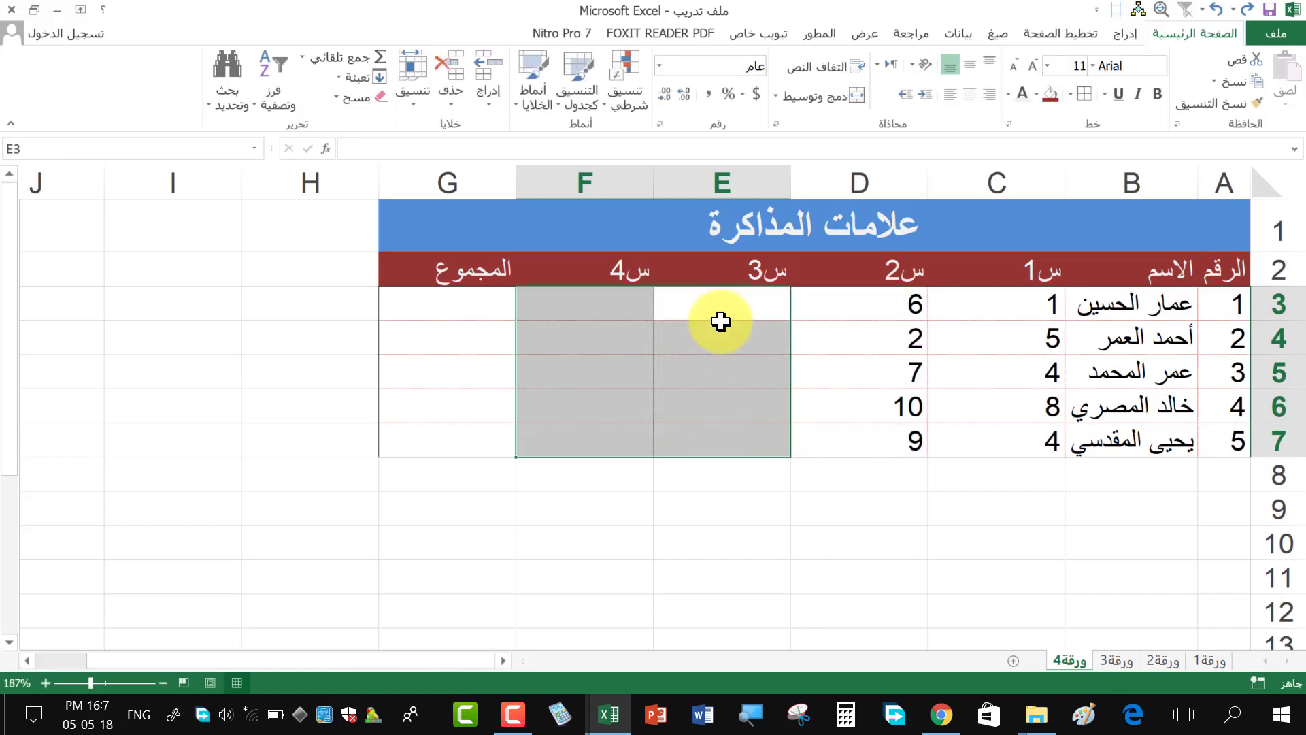
- Fill the whole E3:F7 block with =RANDBETWEEN(0,8) and check F3's formula
type("=")
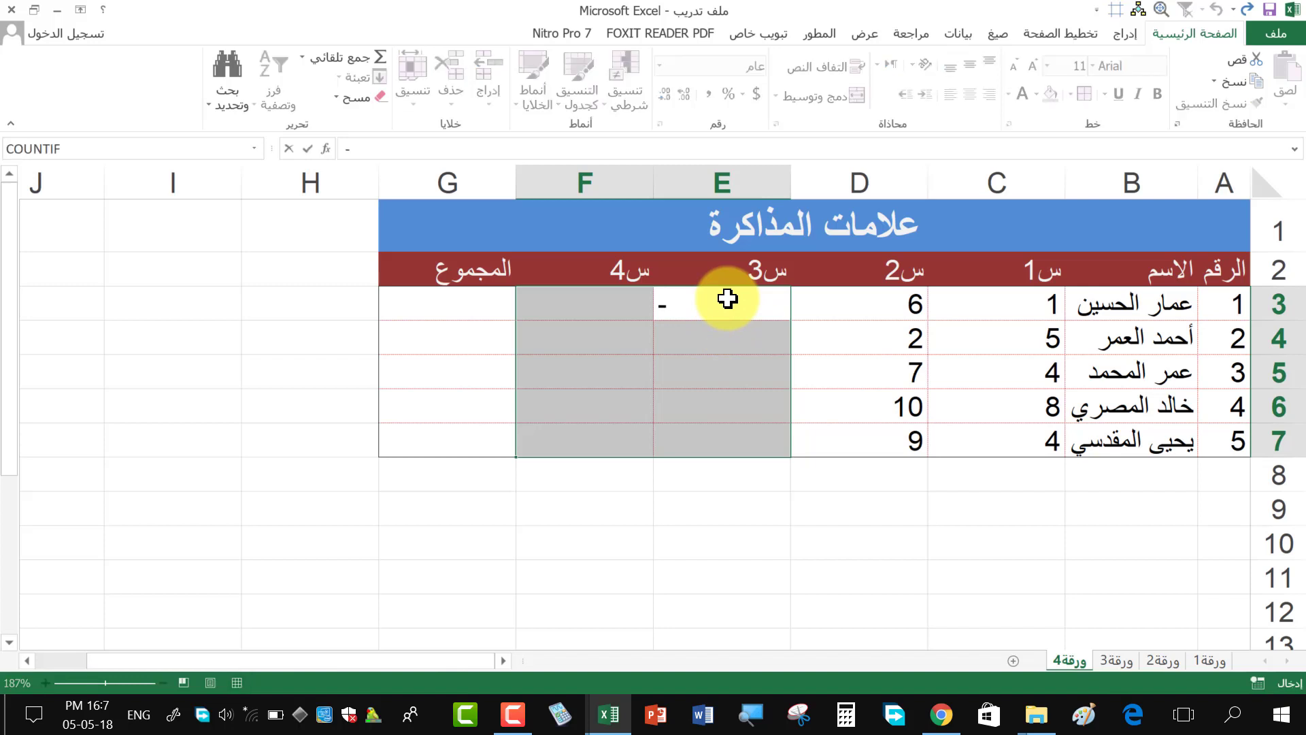
type("kra")
key("BackSpace")
key("BackSpace")
key("BackSpace")
type("r")
type("an")
key("Down")
key("Tab")
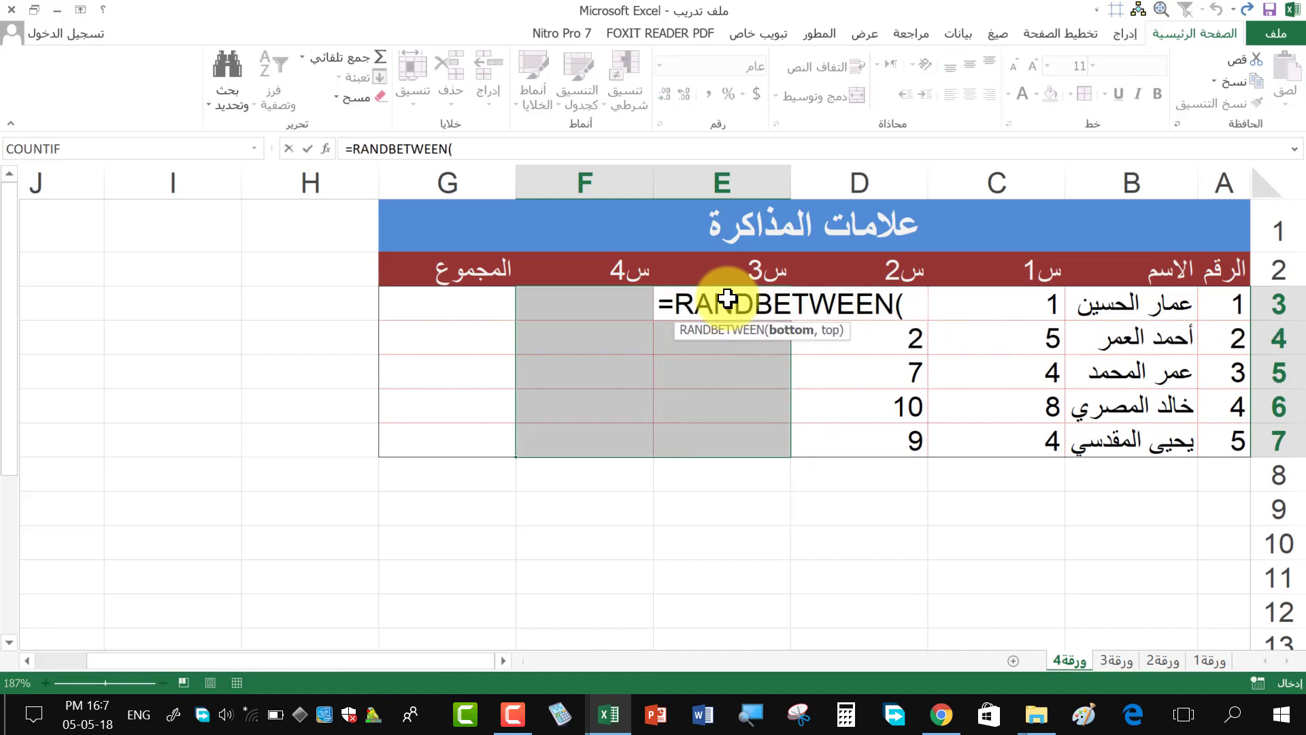
type("0,8")
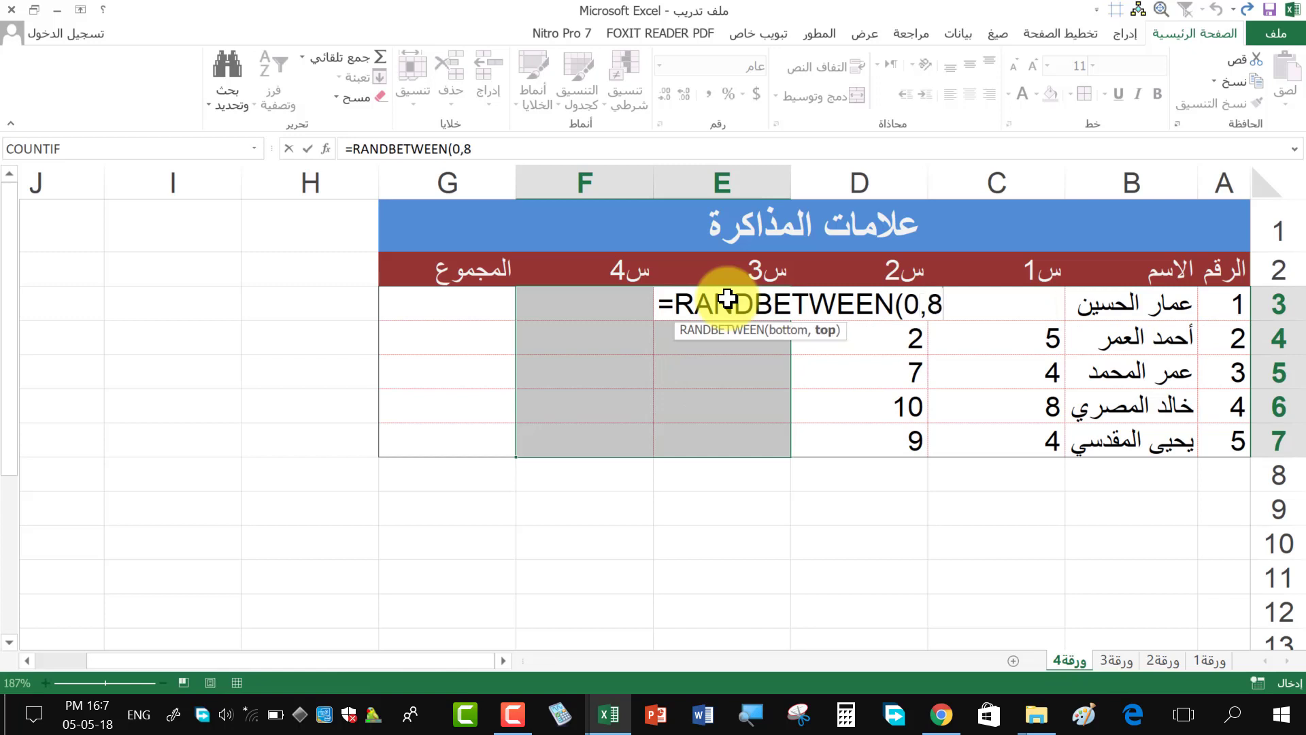
type(")")
key("ctrl+Return")
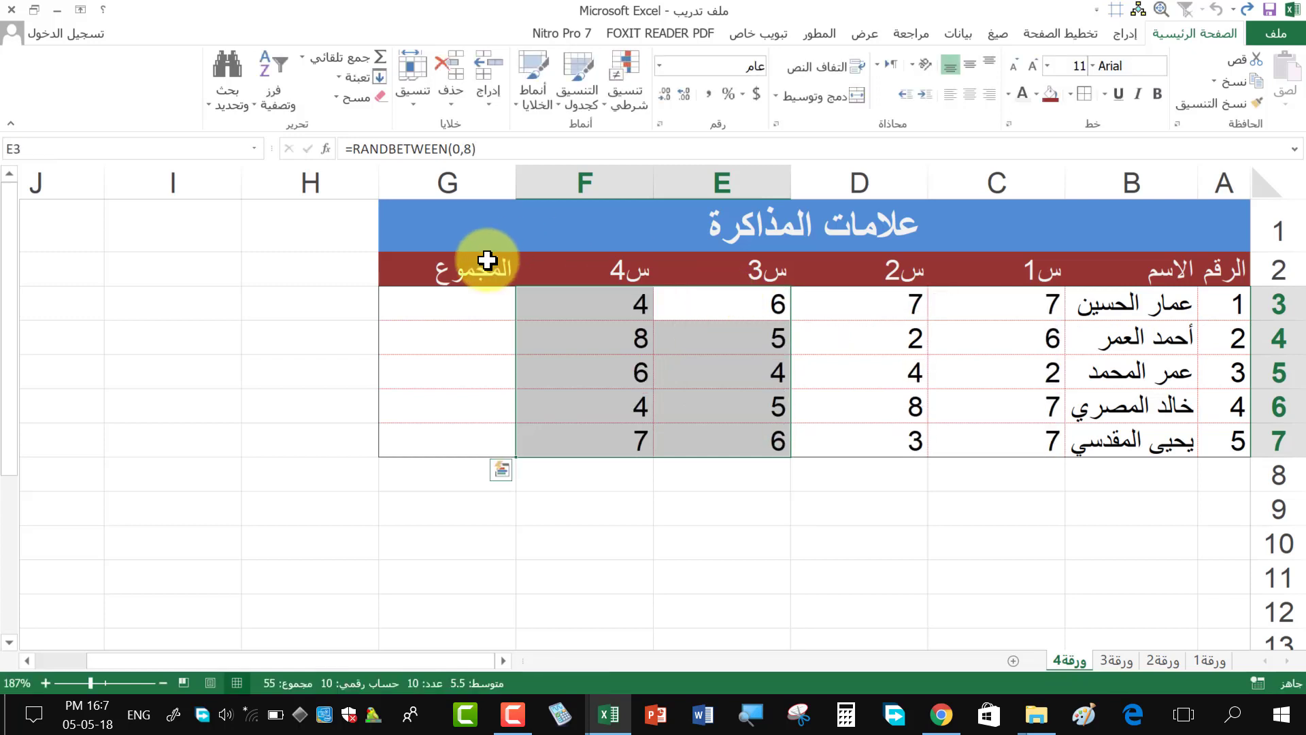
left_click_drag(447, 304, 464, 410)
left_click(585, 306)
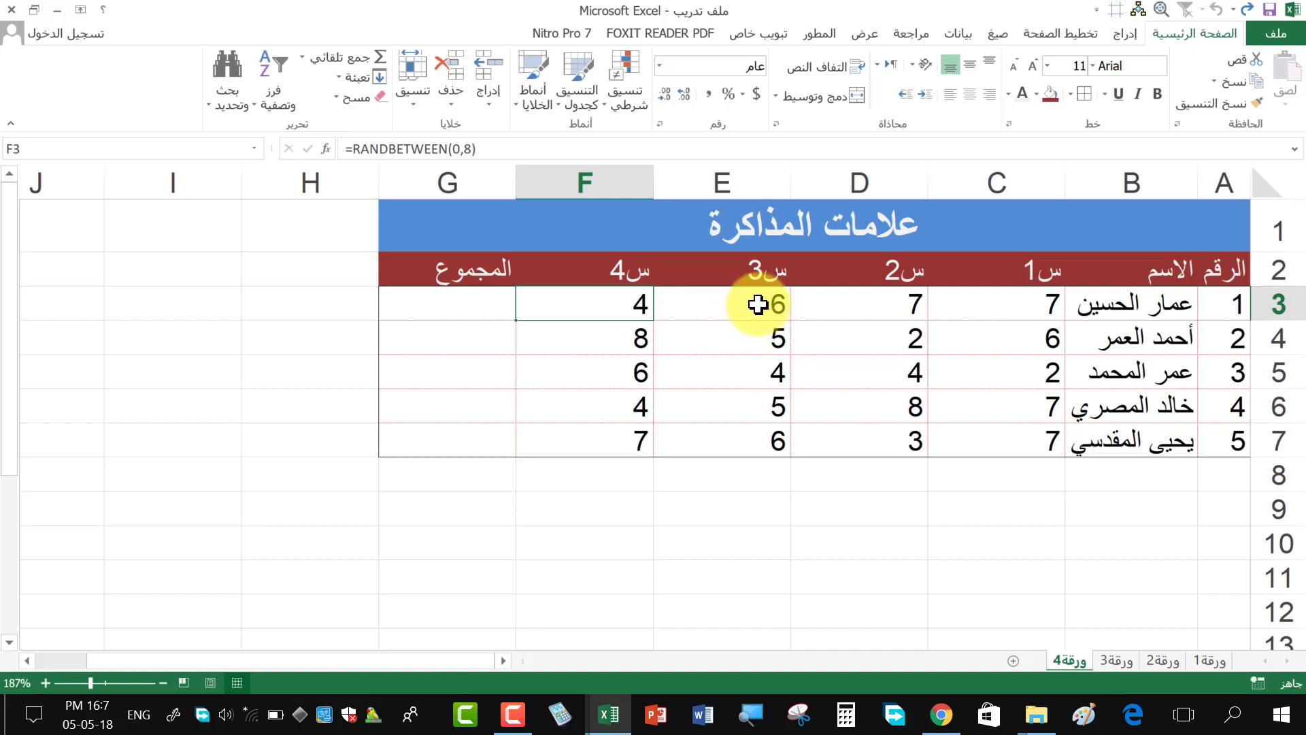
- Refill E3:F7 with =RANDBETWEEN(0,5)
left_click_drag(757, 305, 633, 439)
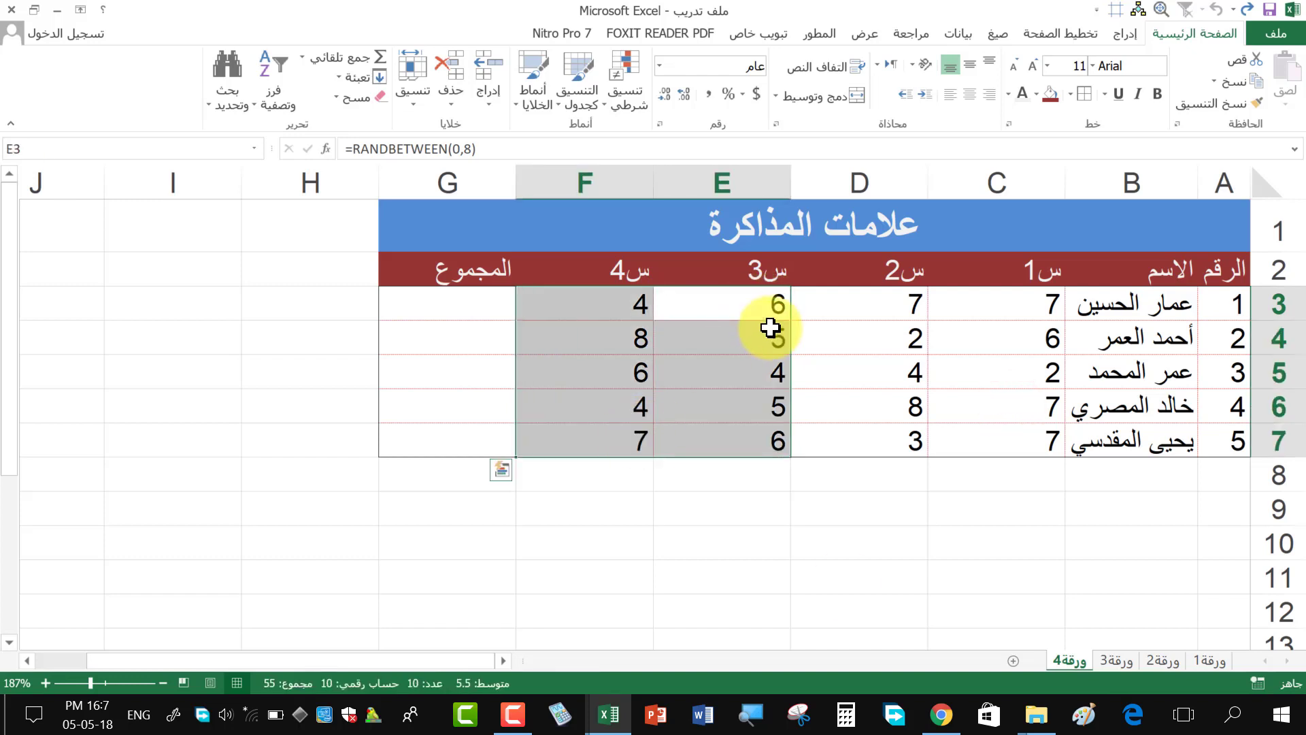
type("=ran")
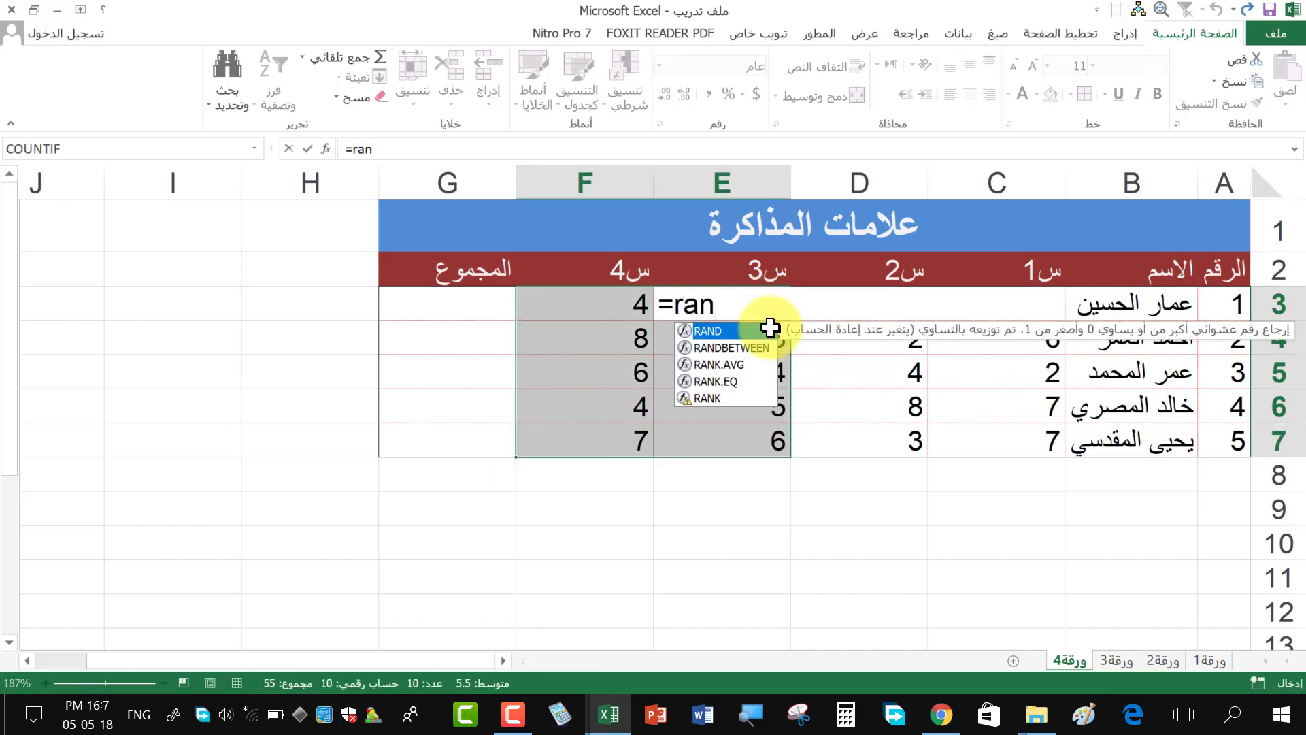
key("Down")
key("Tab")
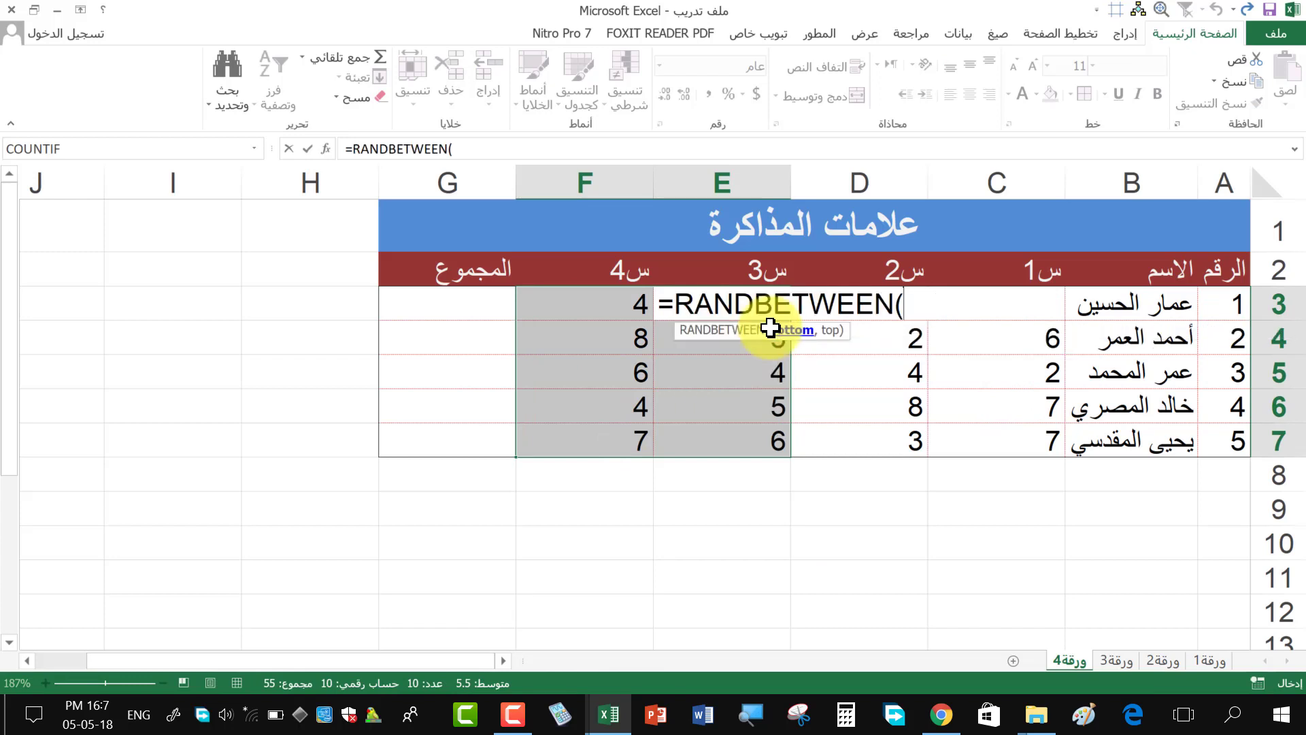
type("0,")
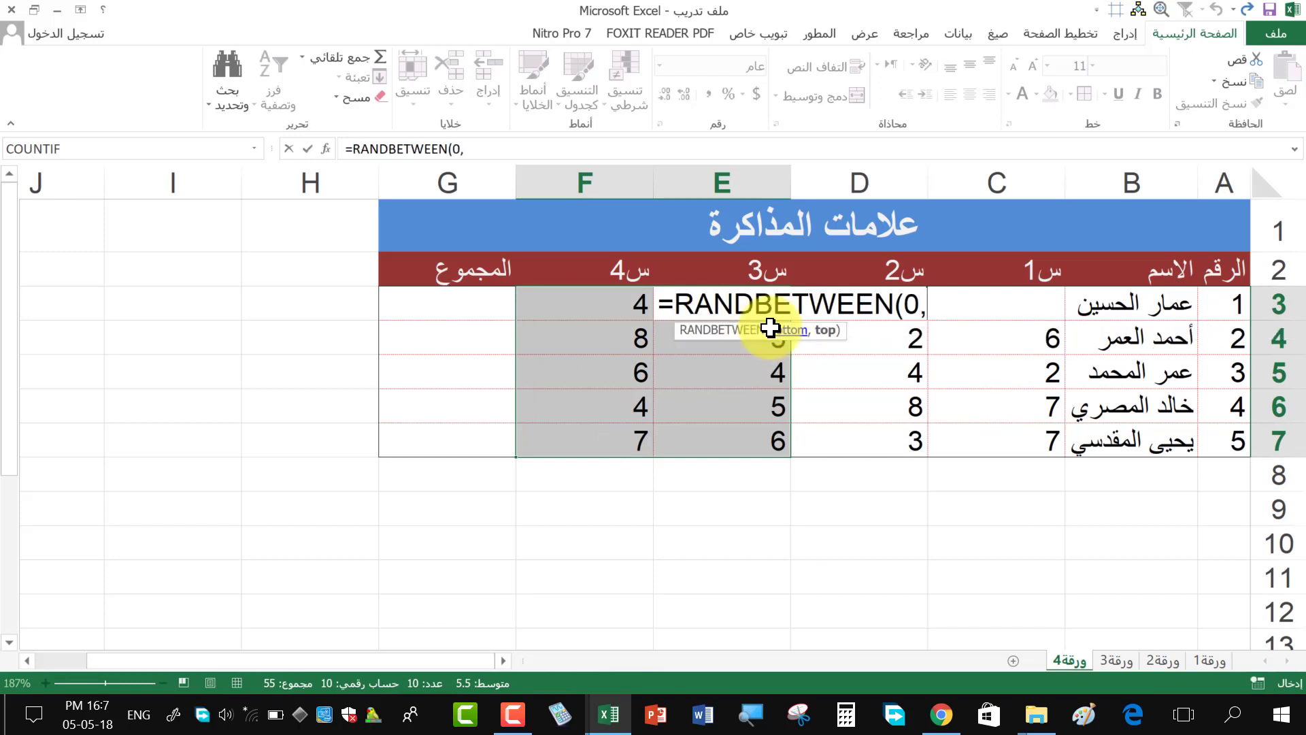
type("5)")
key("ctrl+Return")
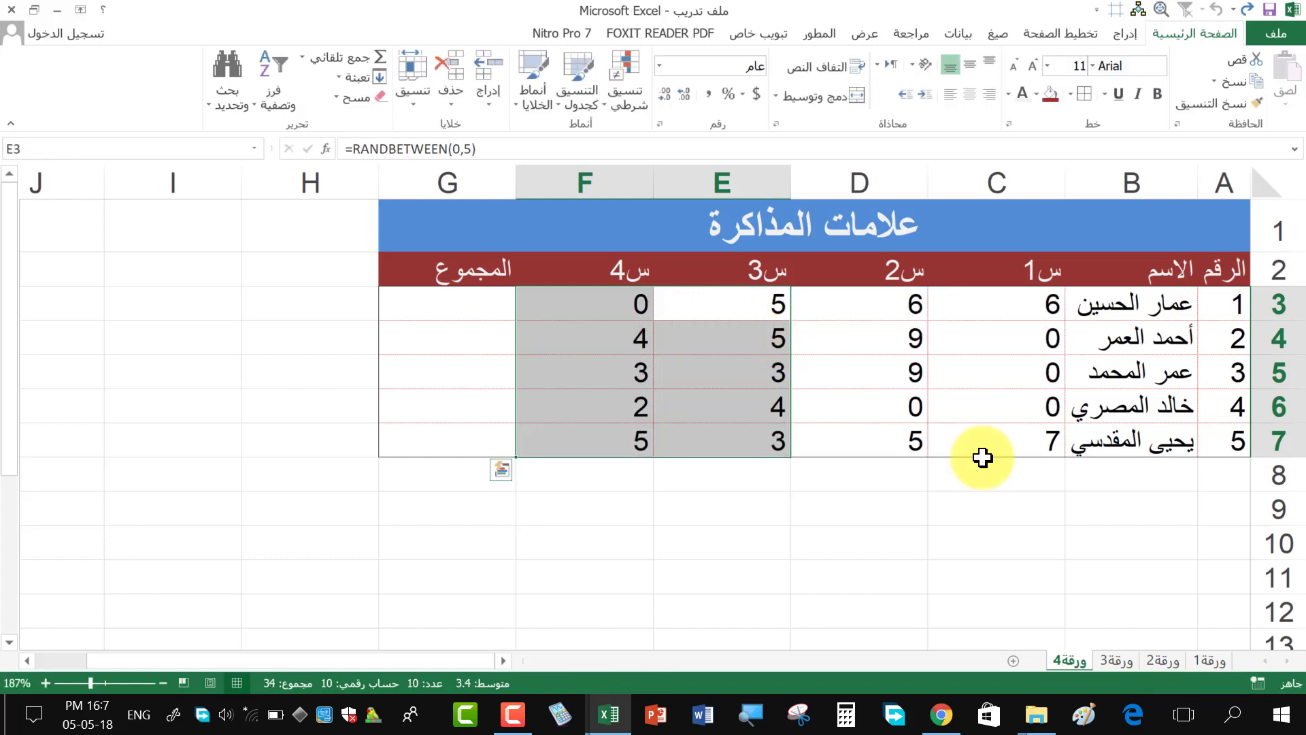
key("Down")
- Check the formulas in F3 and C3, then move to total cell G3
left_click(593, 296)
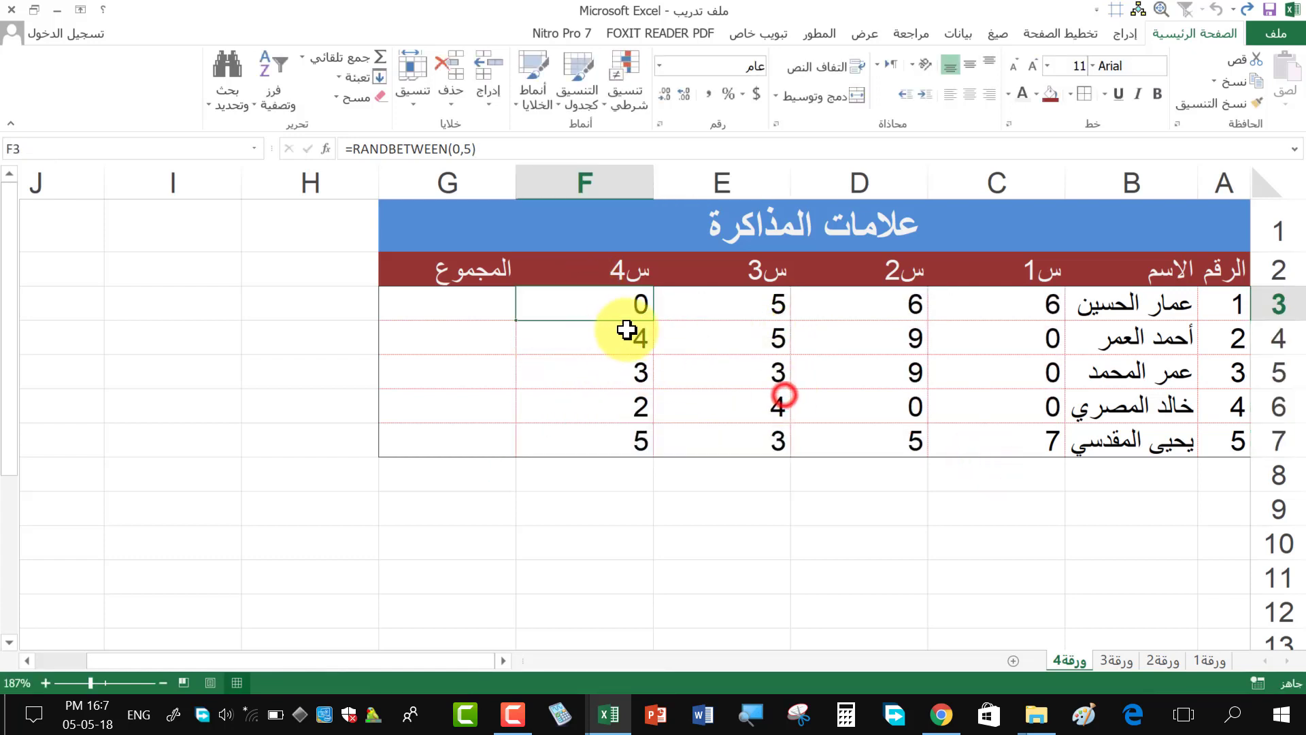
left_click(1038, 304)
left_click_drag(883, 344, 612, 432)
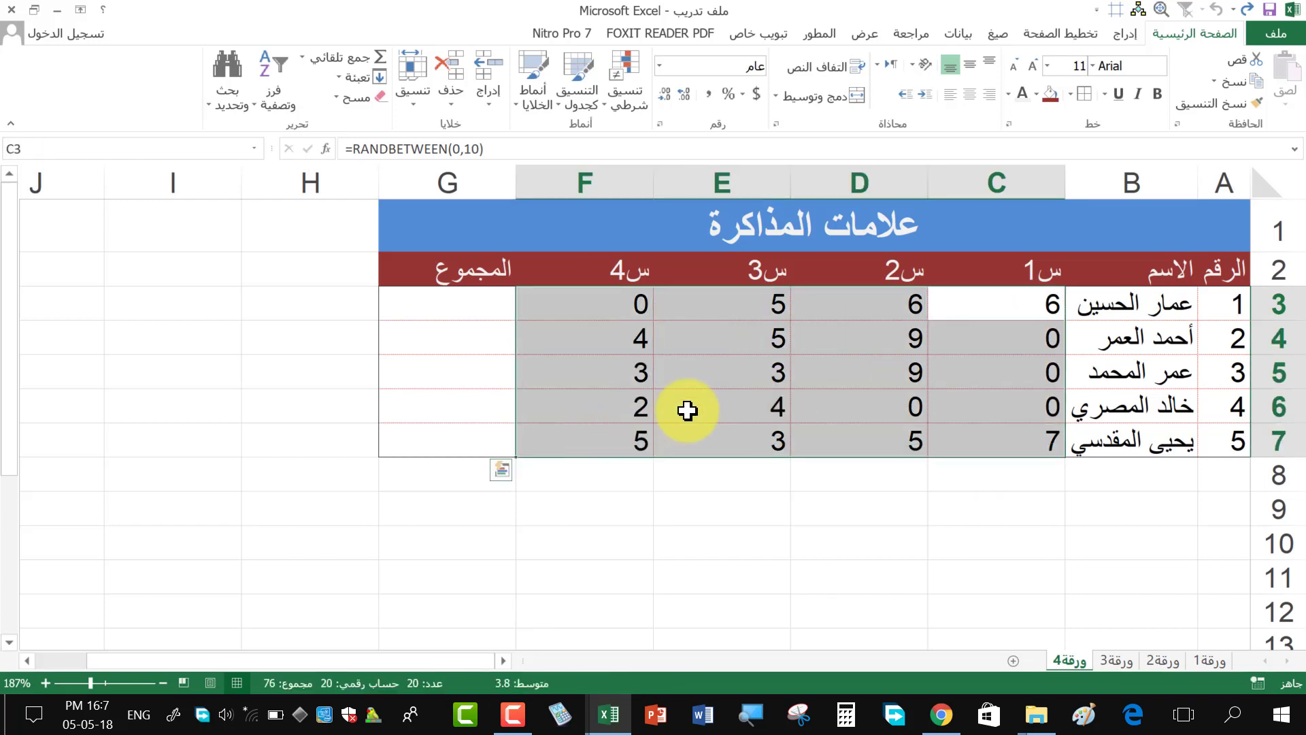
left_click(794, 406)
left_click(583, 304)
key("Left")
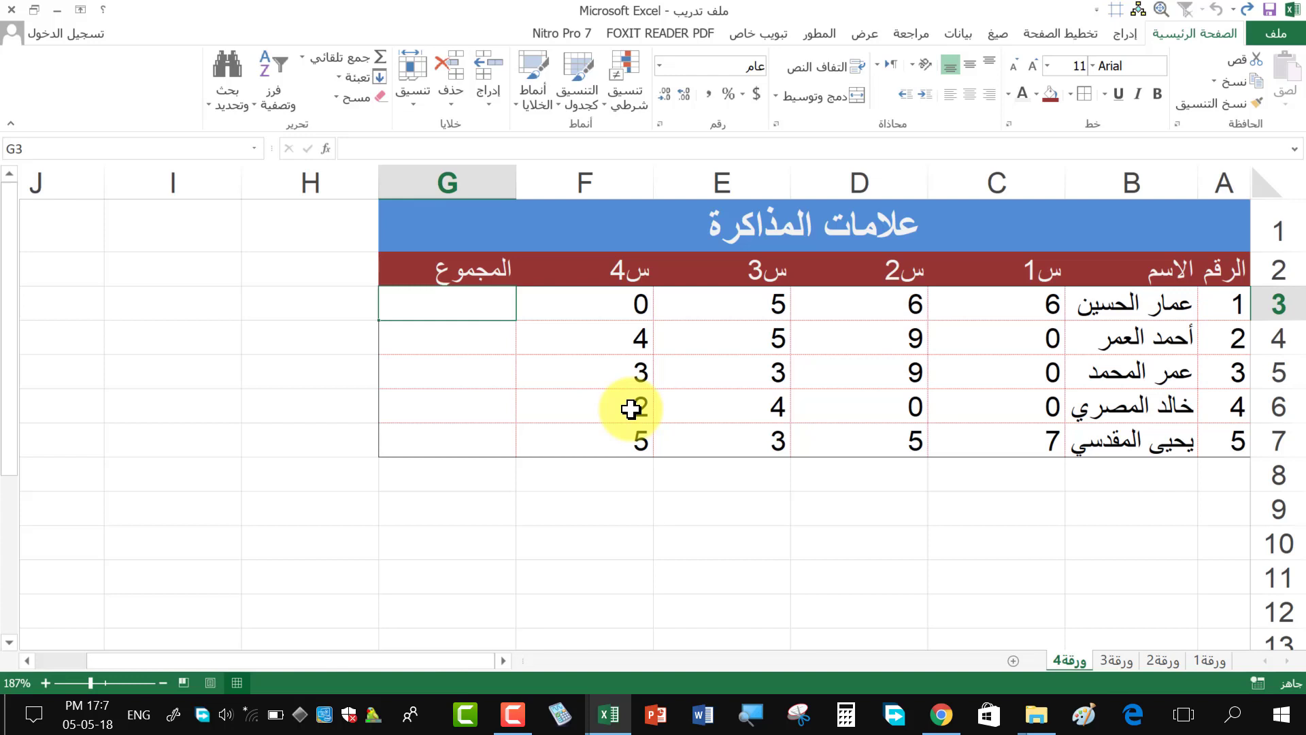
- Enter =6+6+5+0 in G3 as the first student's total, showing 17
left_click_drag(1038, 303, 502, 312)
left_click(476, 310)
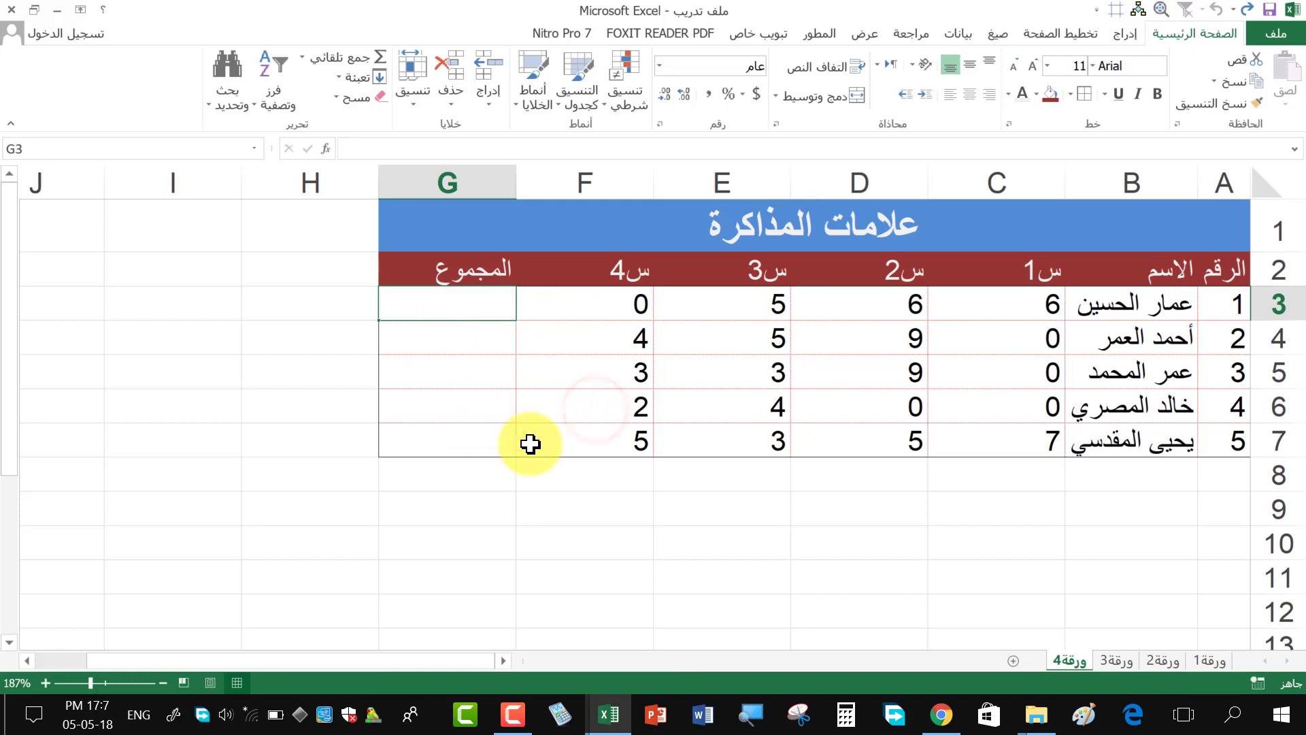
type("=")
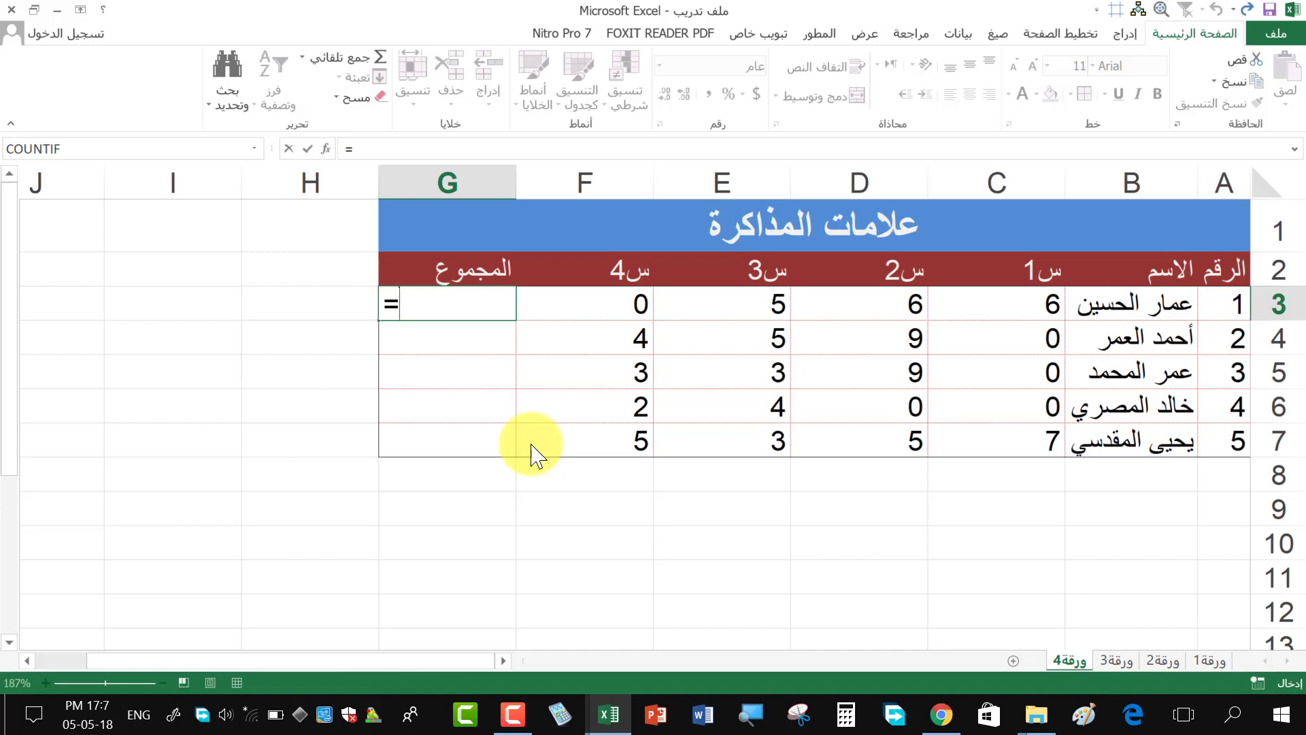
type("6+")
type("6+")
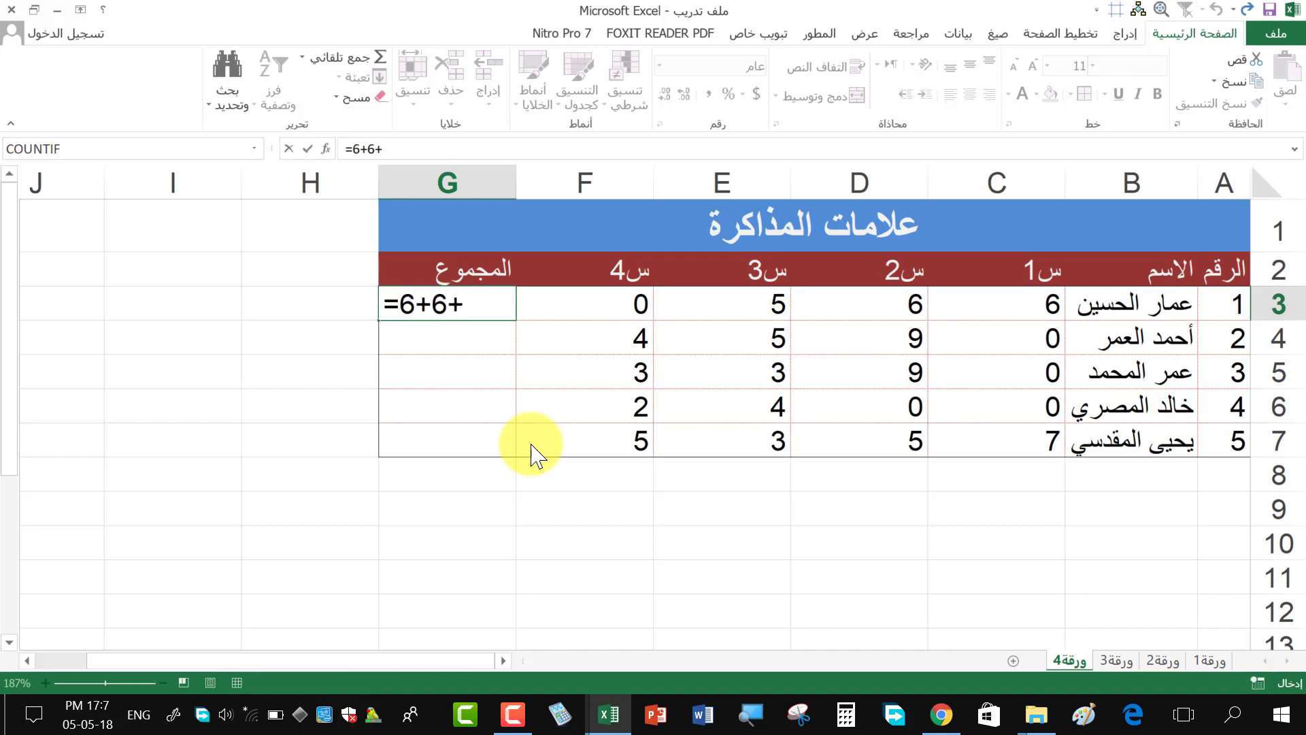
type("5+")
type("0")
key("Return")
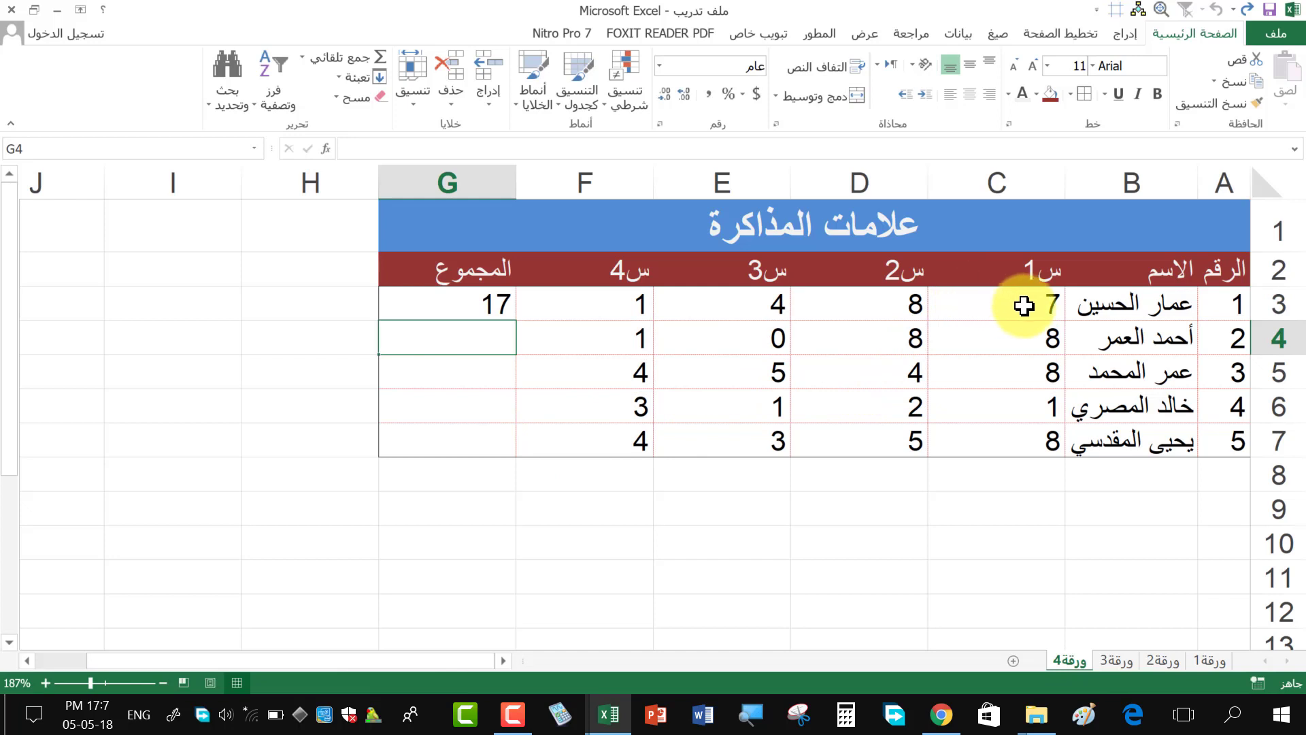
mouse_move(1041, 304)
left_mouse_down()
mouse_move(834, 386)
mouse_move(616, 443)
left_mouse_up()
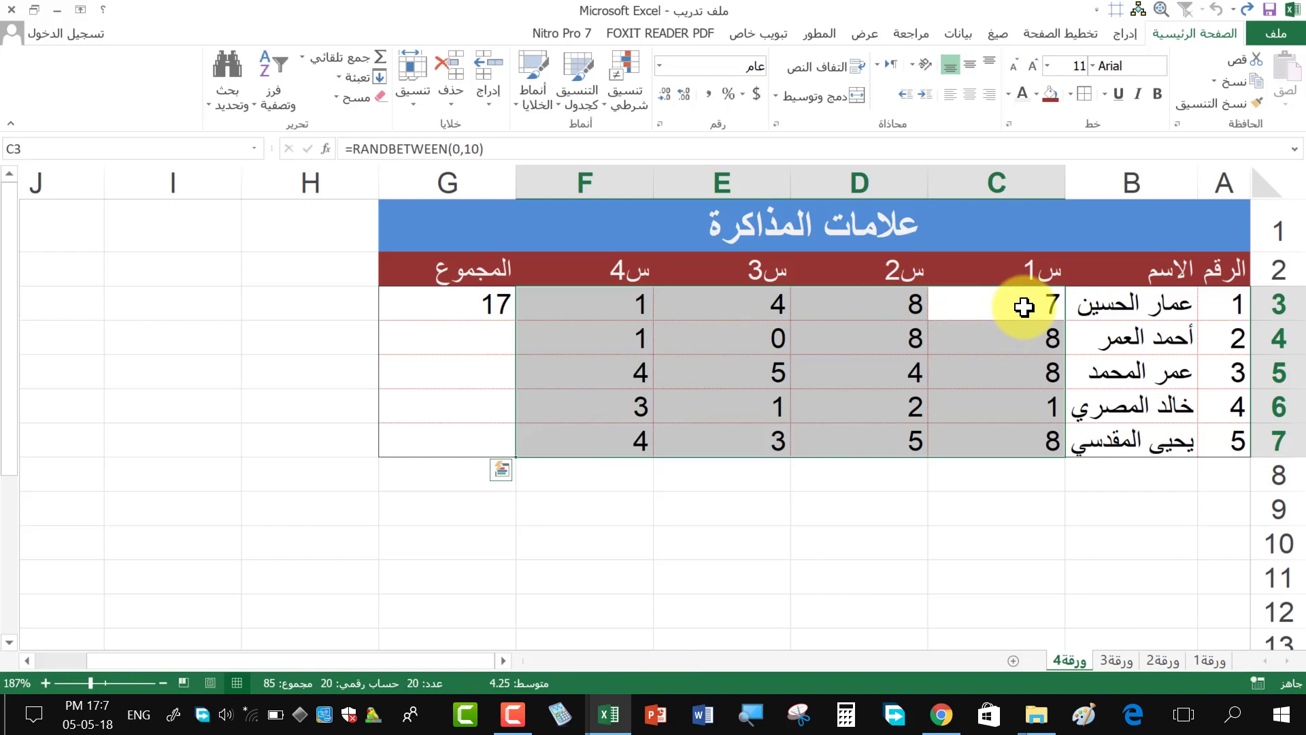
- Copy the grades C3:F7 and paste them back over themselves as values only
right_click(1024, 307)
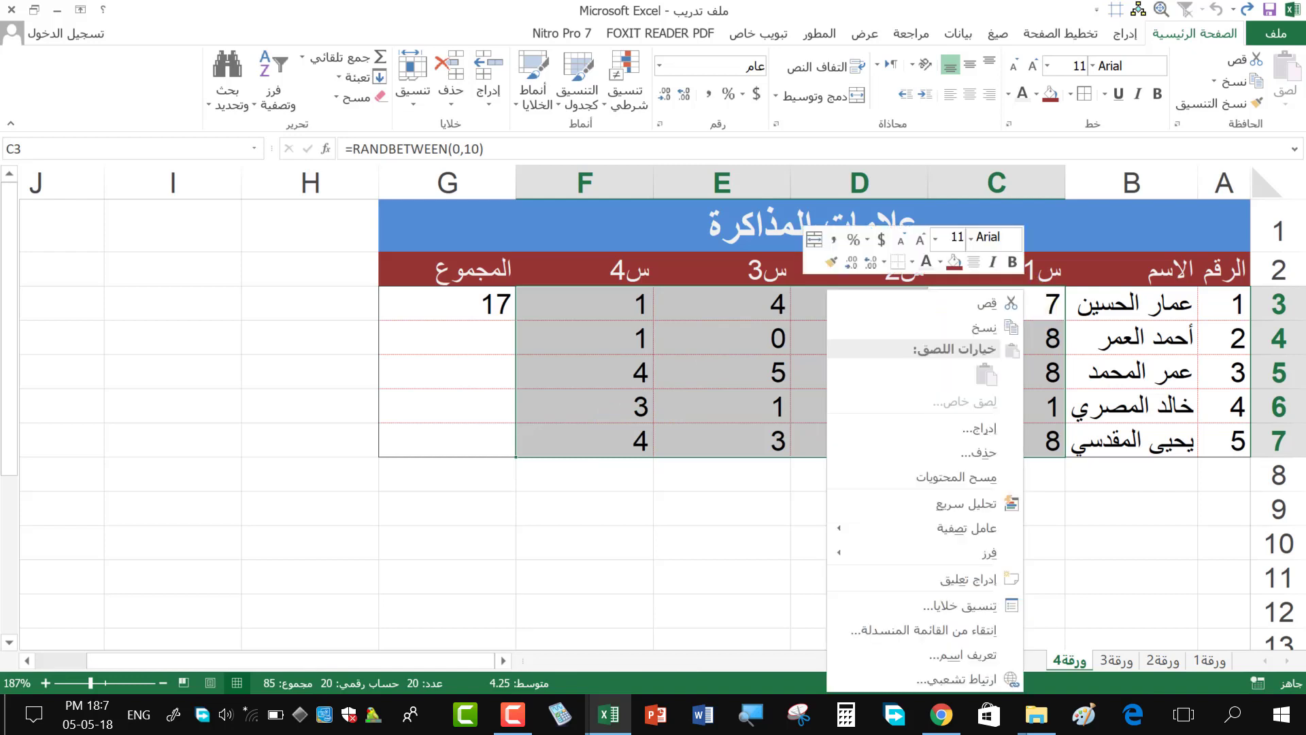
left_click(982, 333)
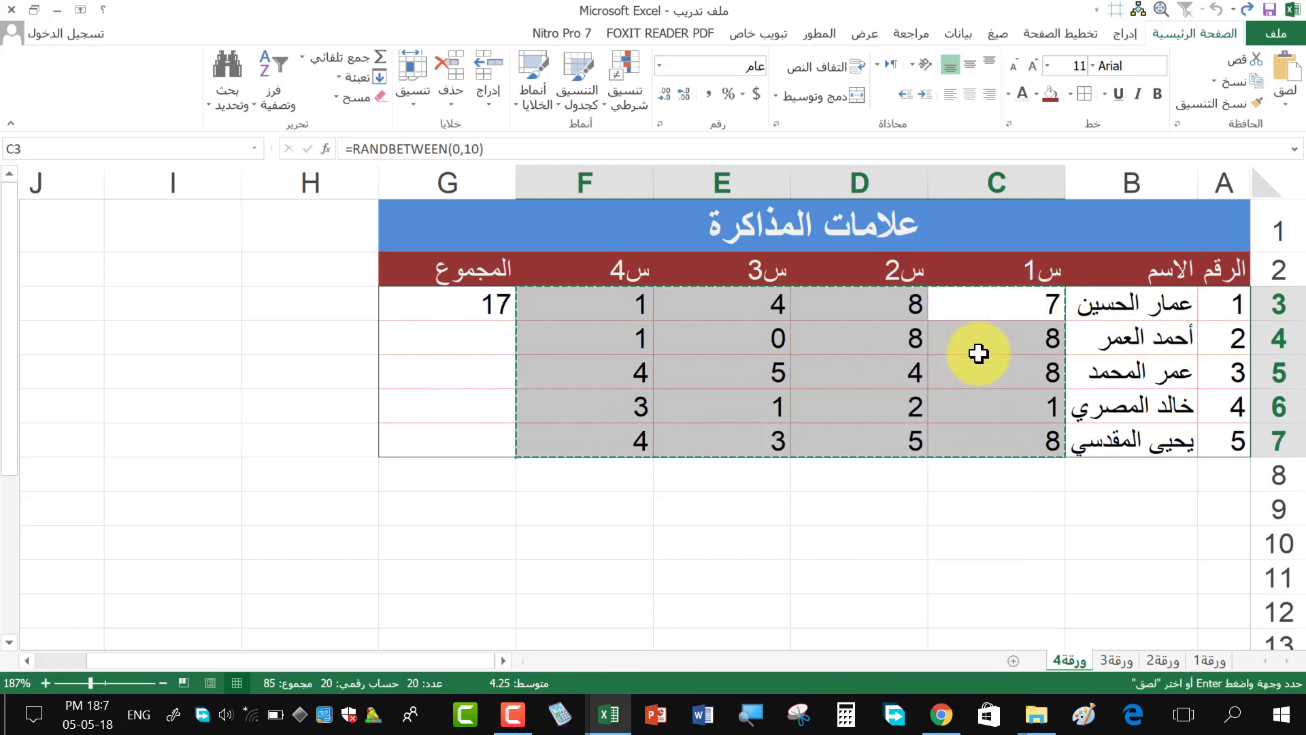
left_click(992, 302)
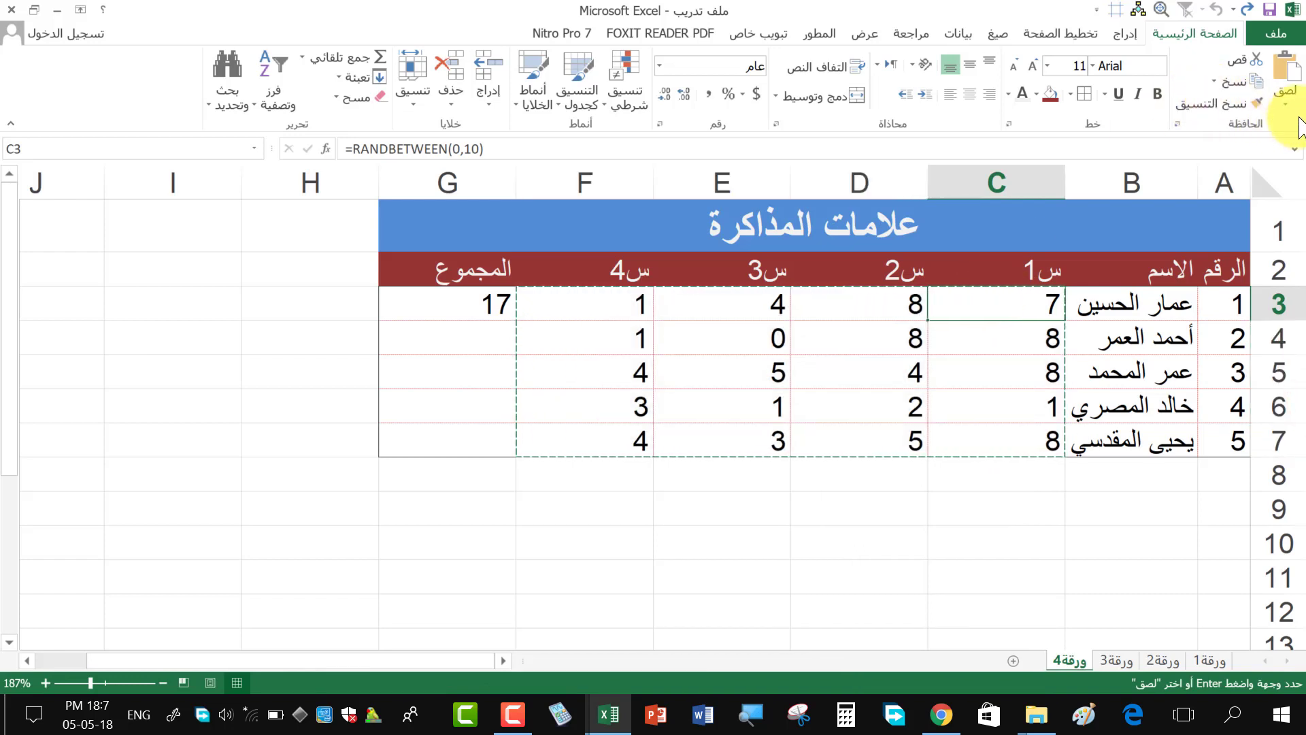
left_click(1285, 106)
left_click(1051, 368)
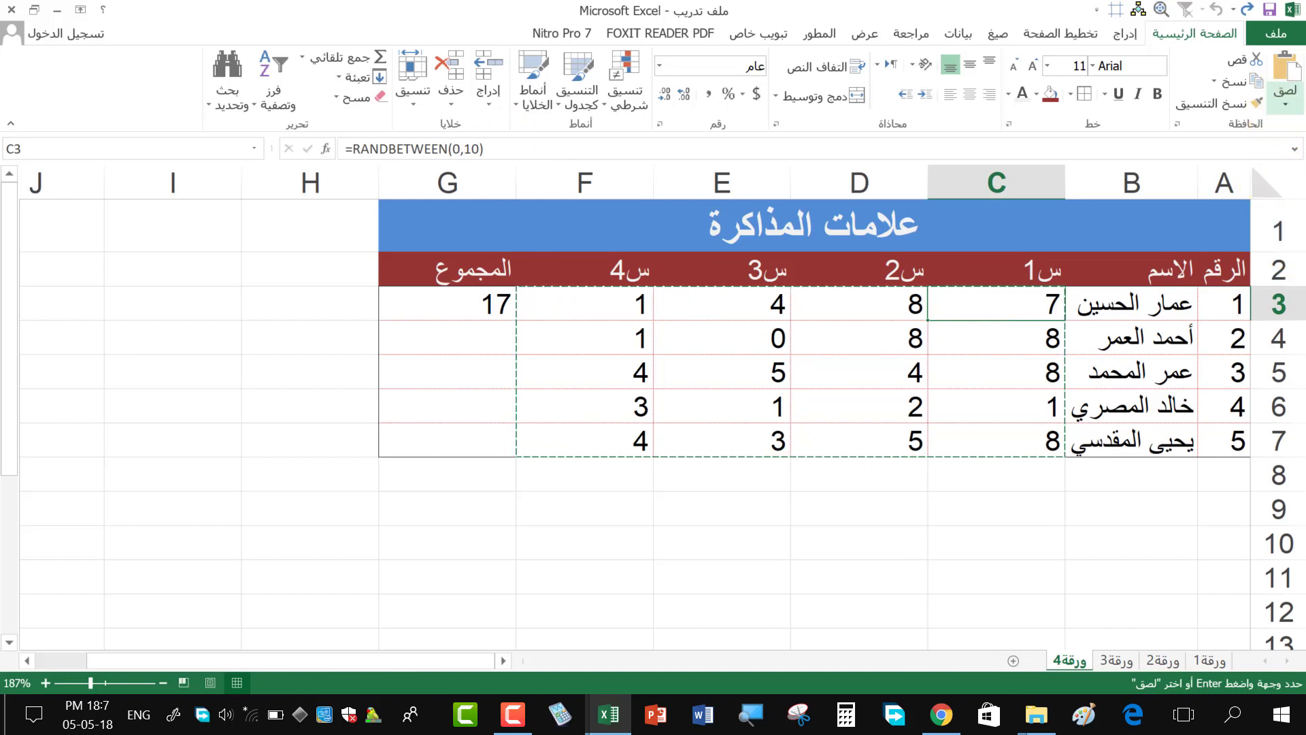
left_click(1285, 108)
left_click(1289, 231)
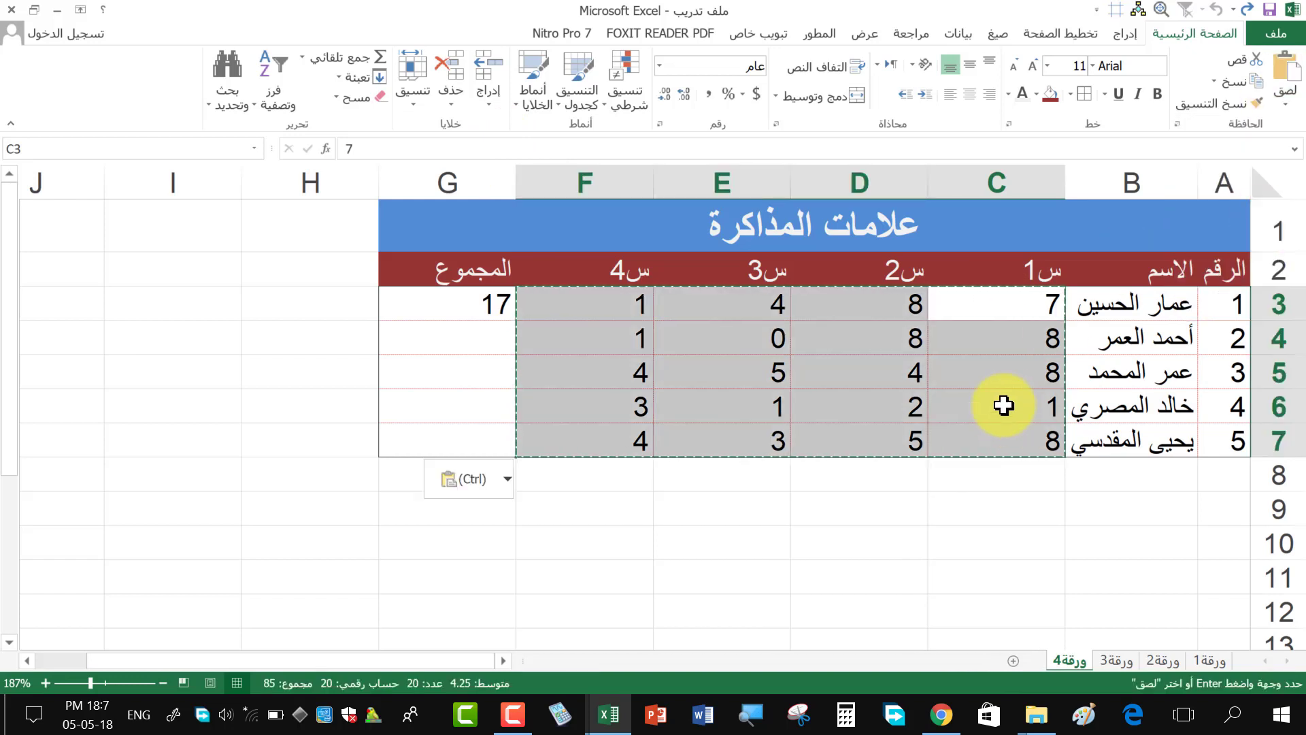
- Check that C3 now holds the fixed number 7
left_click(980, 307)
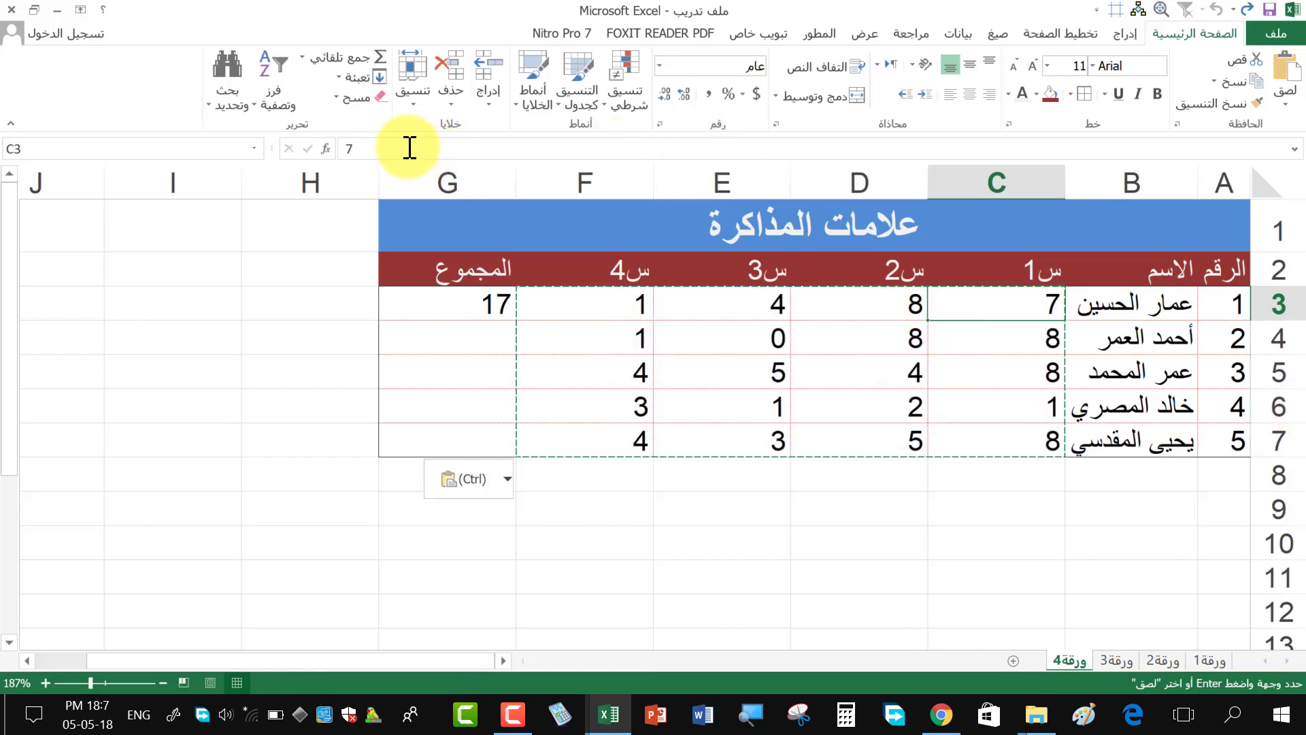
left_click(413, 140)
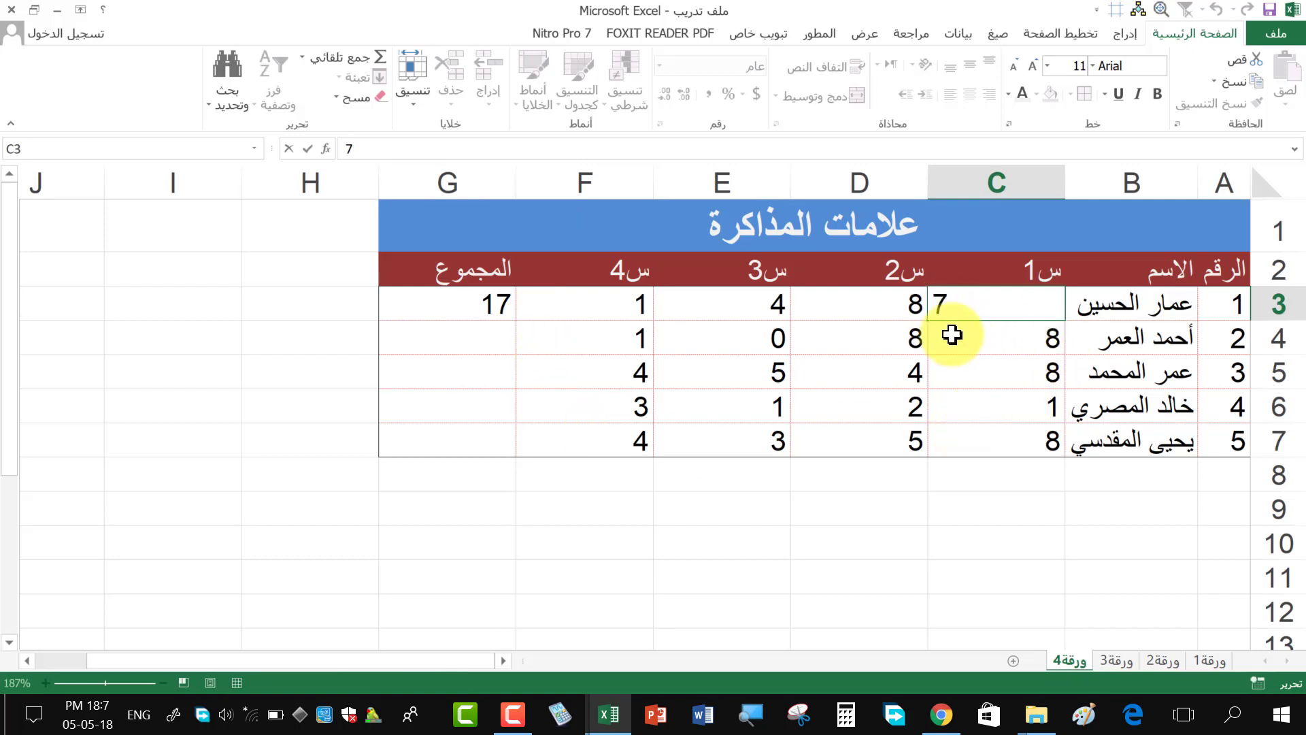
key("Return")
left_click(471, 153)
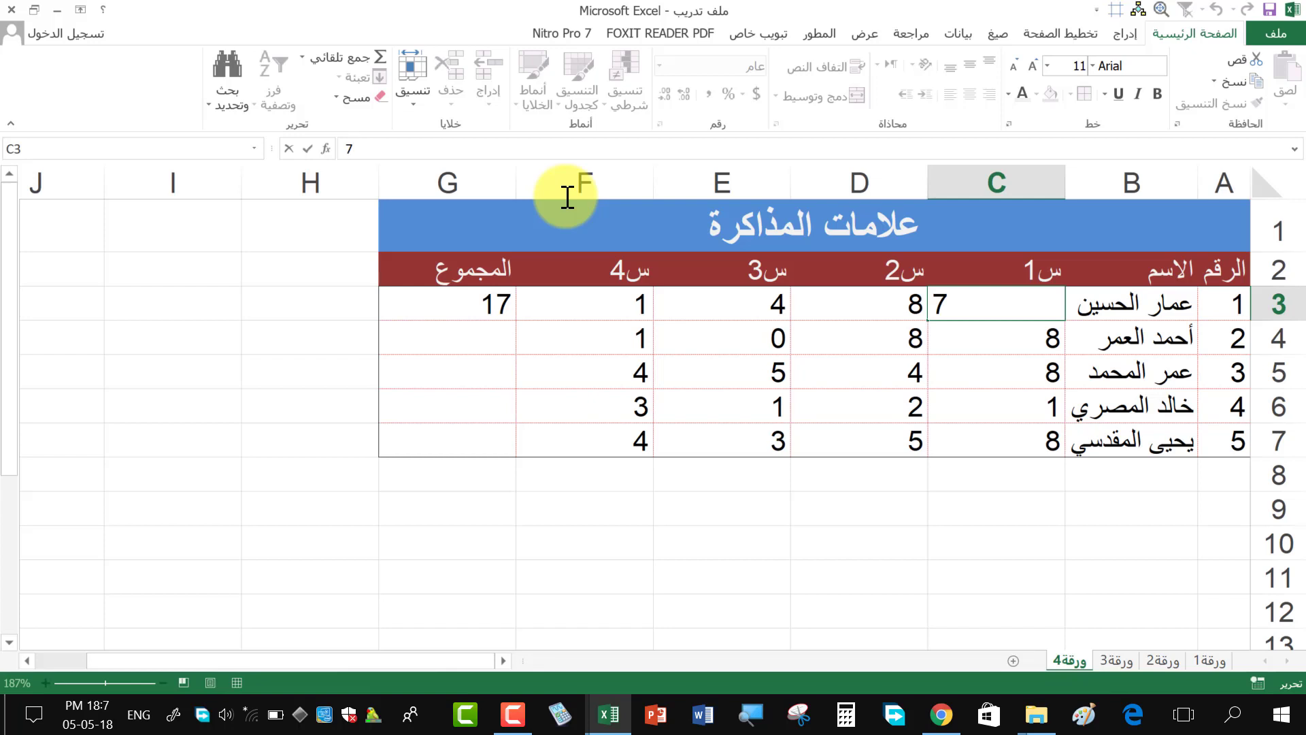
- Open G3's total formula and select the old sum 6+6+5+0 in the formula bar
left_click(449, 303)
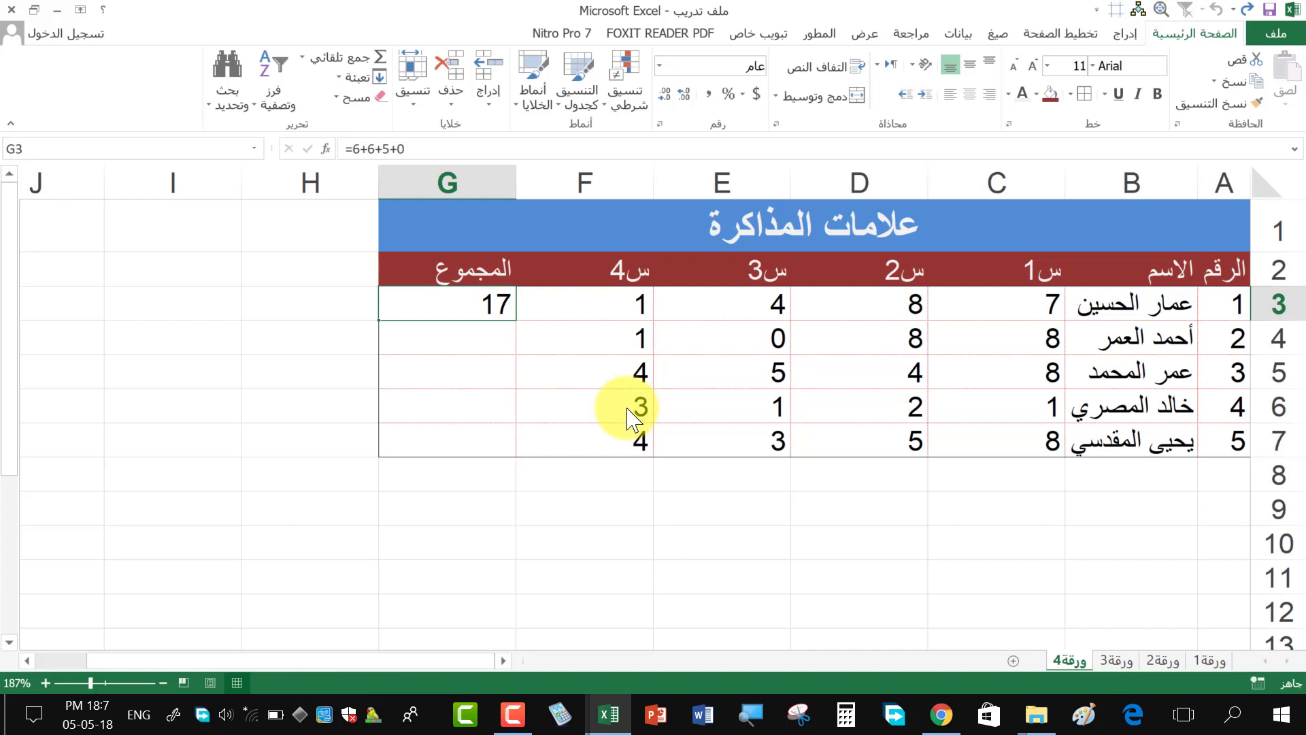
left_click(434, 150)
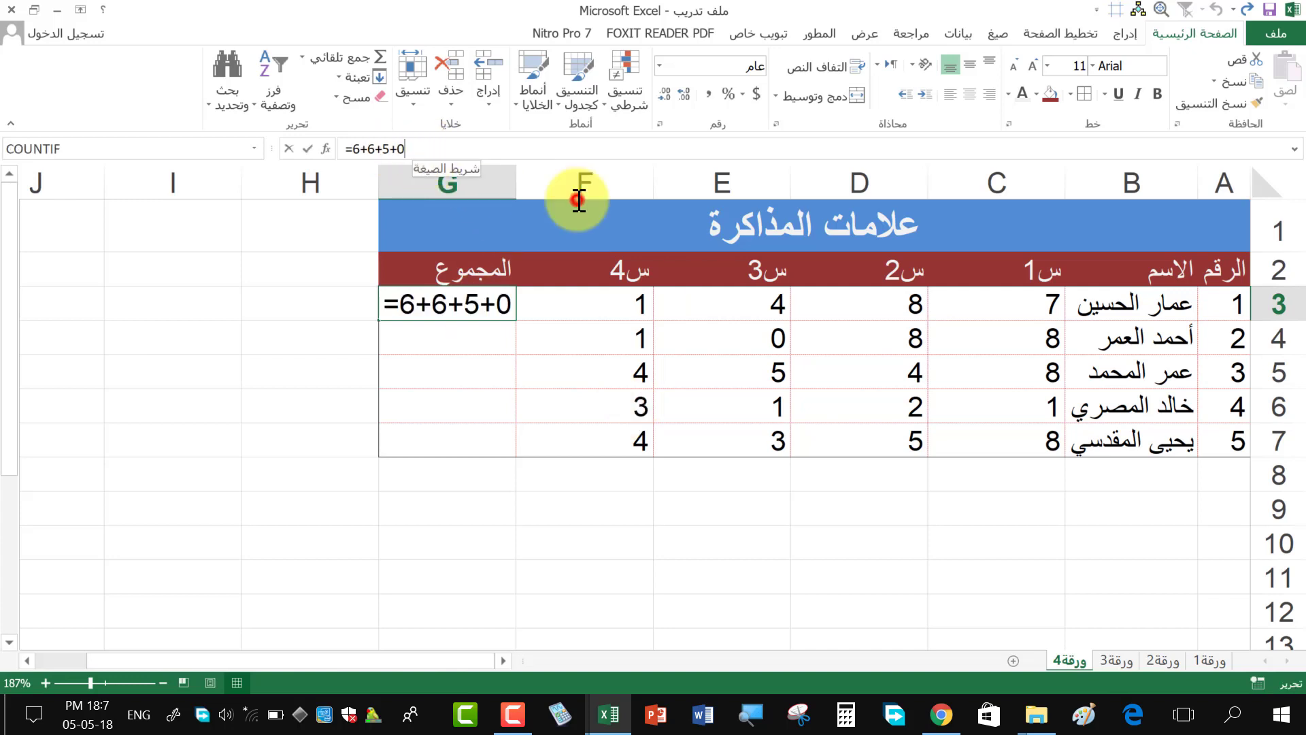
left_click(510, 370)
key("Up")
key("Up")
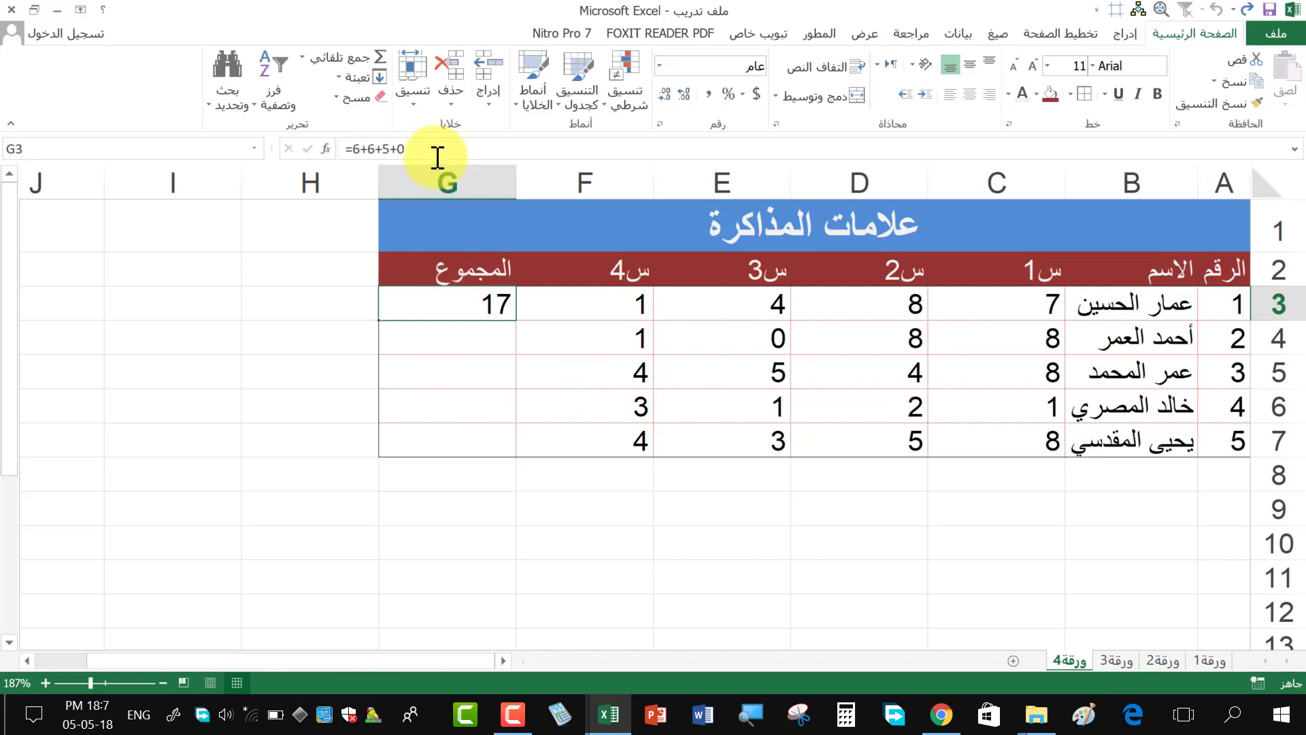
double_click(480, 304)
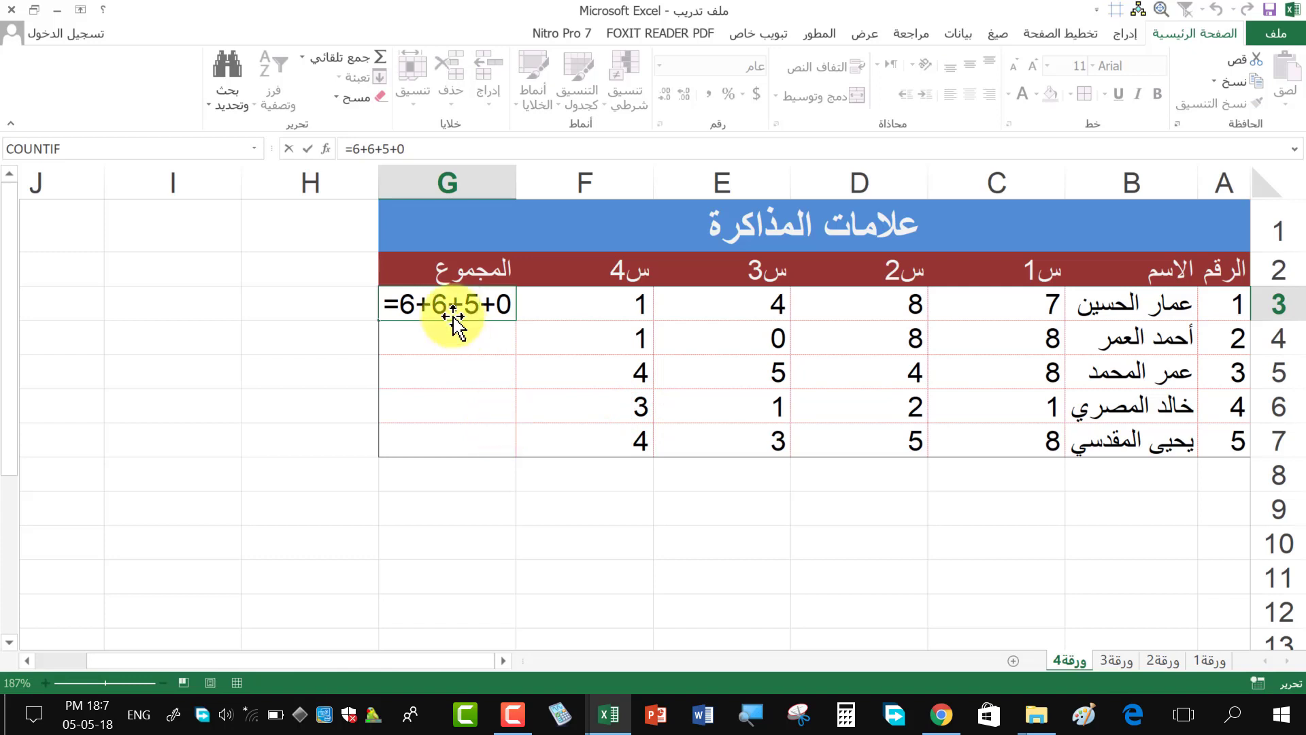
left_click(476, 357)
double_click(482, 304)
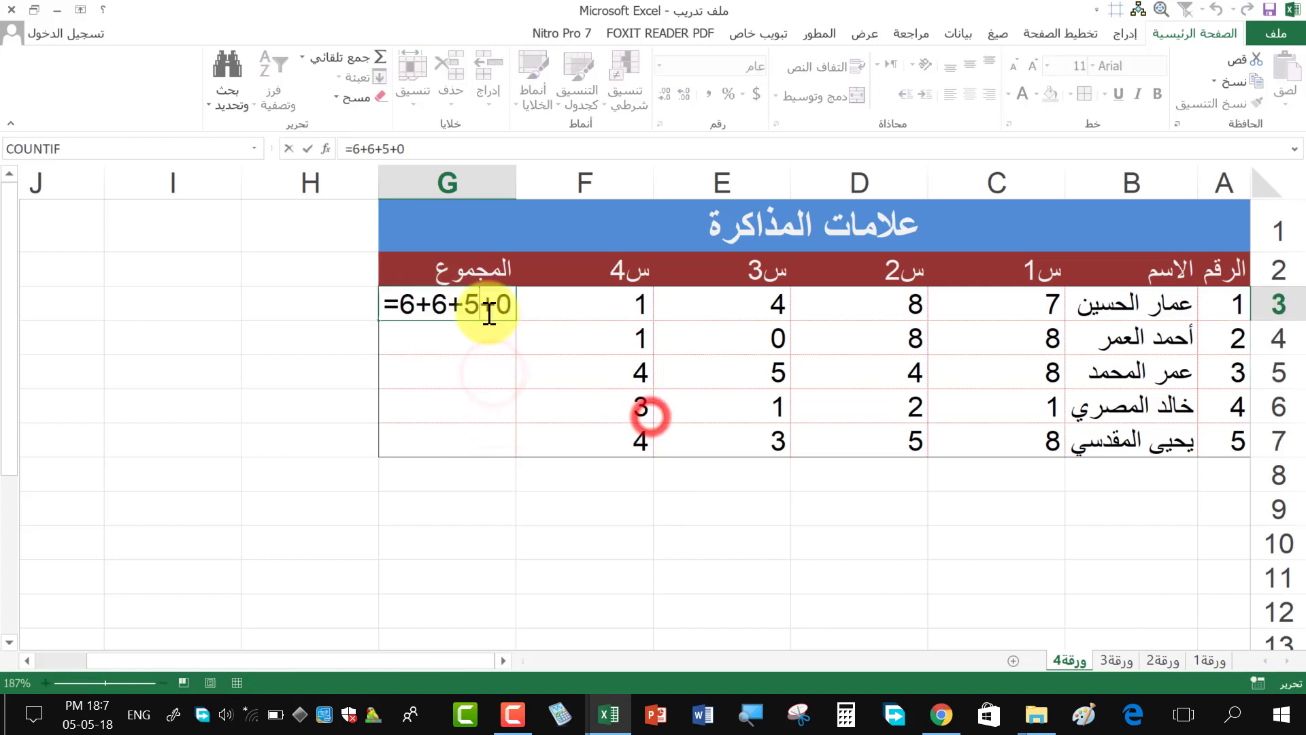
left_click(423, 144)
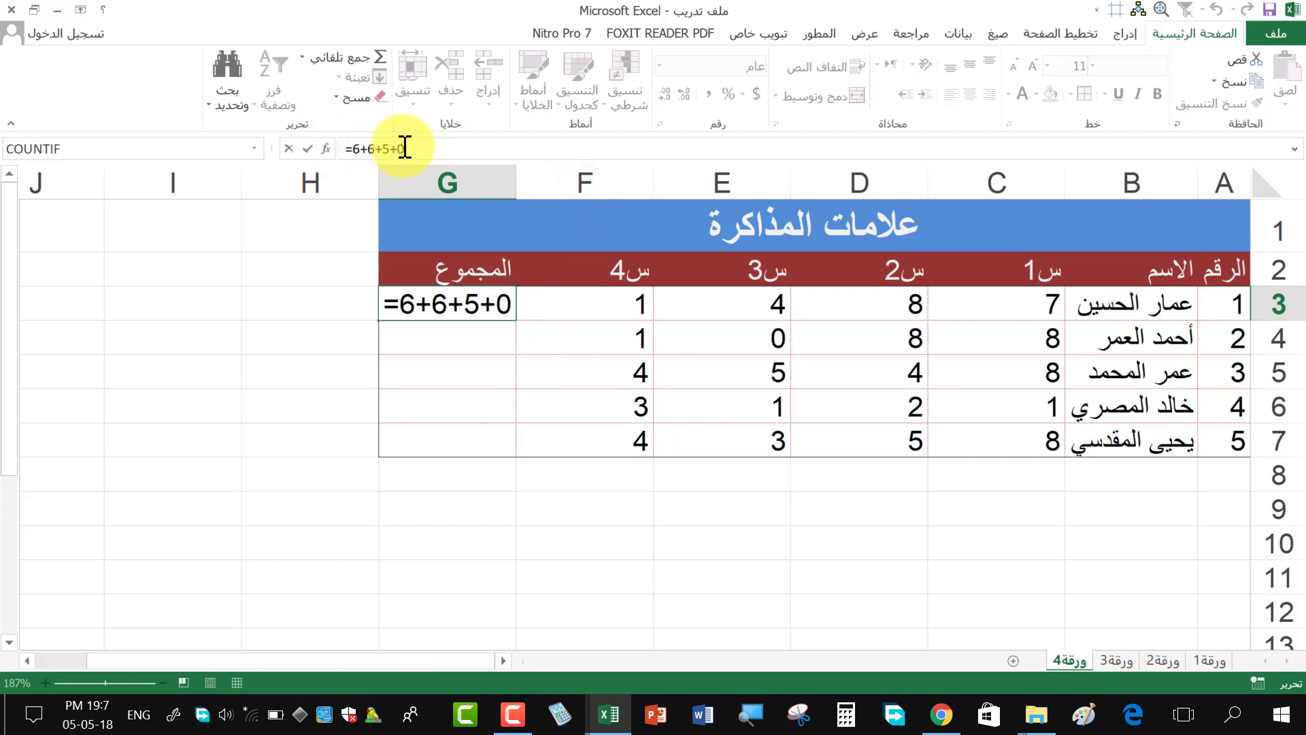
left_click_drag(406, 148, 351, 148)
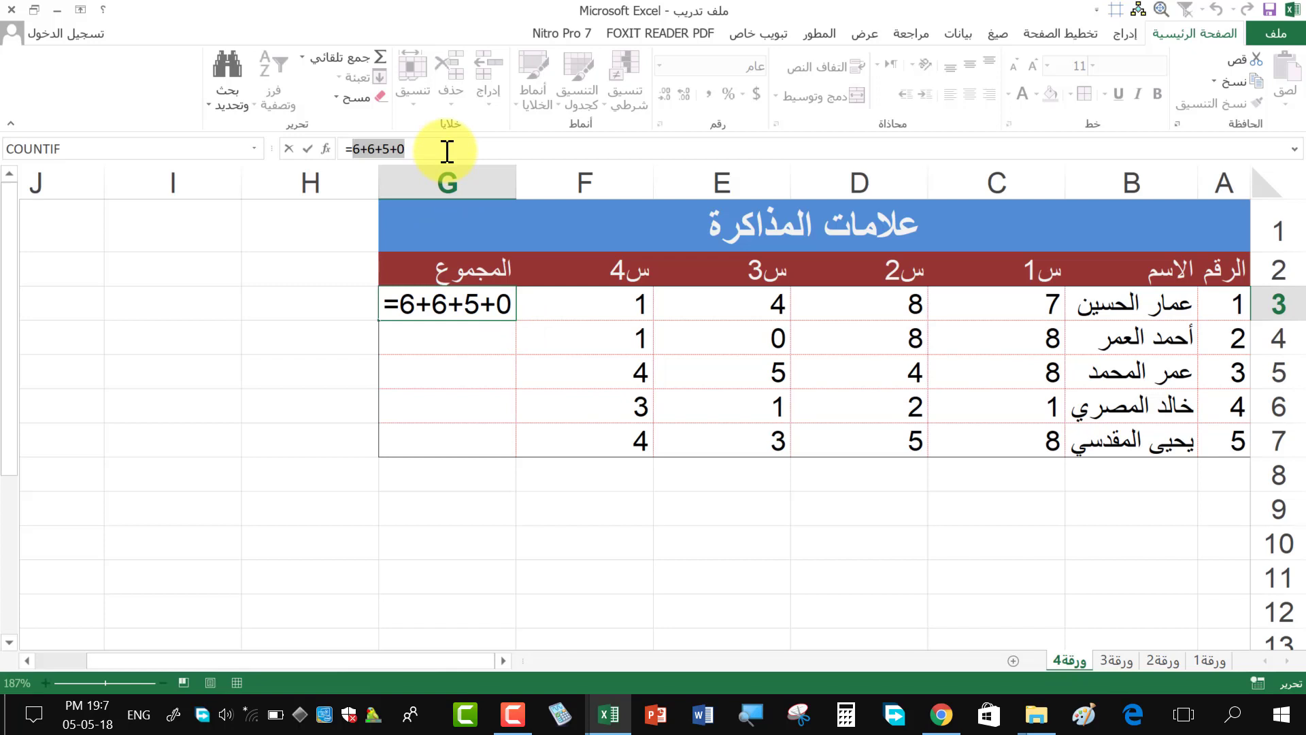
- Replace it with =7+8+4+1 so G3 totals 20
type("=")
key("BackSpace")
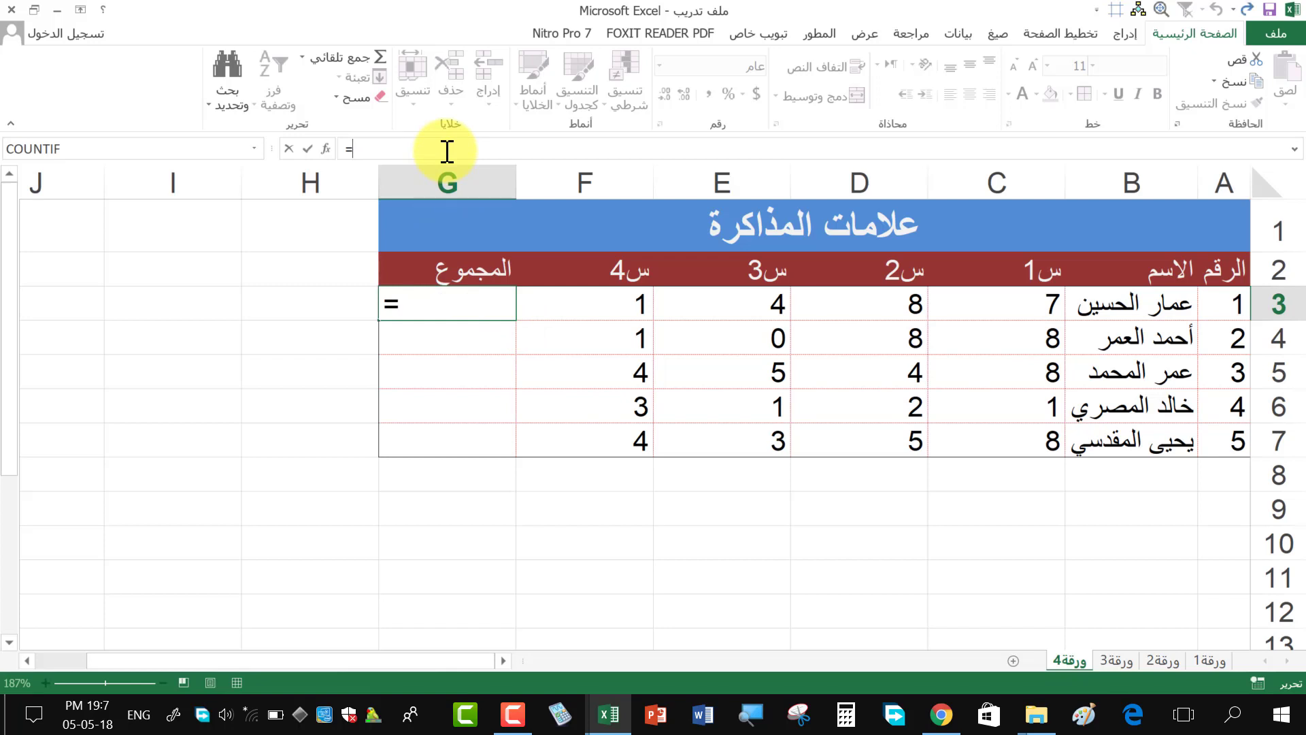
type("7")
type("_")
key("BackSpace")
type("+")
type("8")
key("BackSpace")
type("+5")
key("BackSpace")
type("4+")
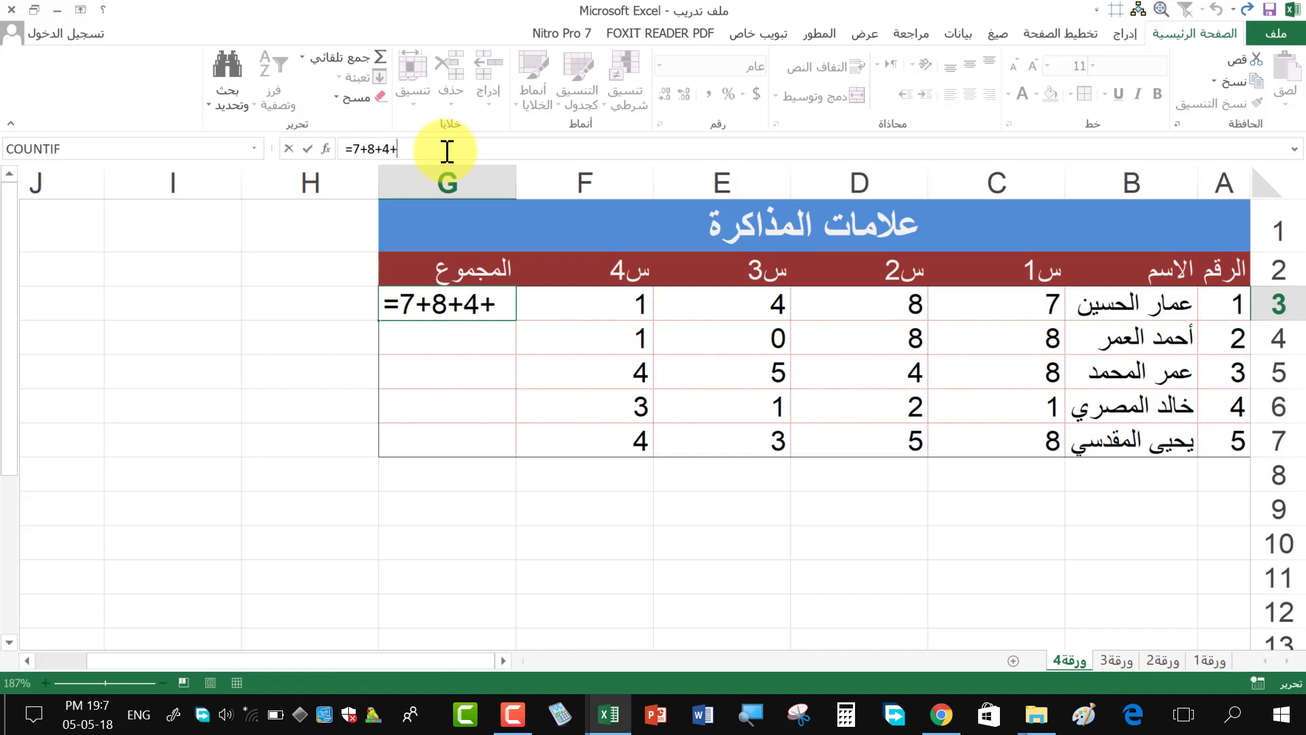
type("1")
key("Return")
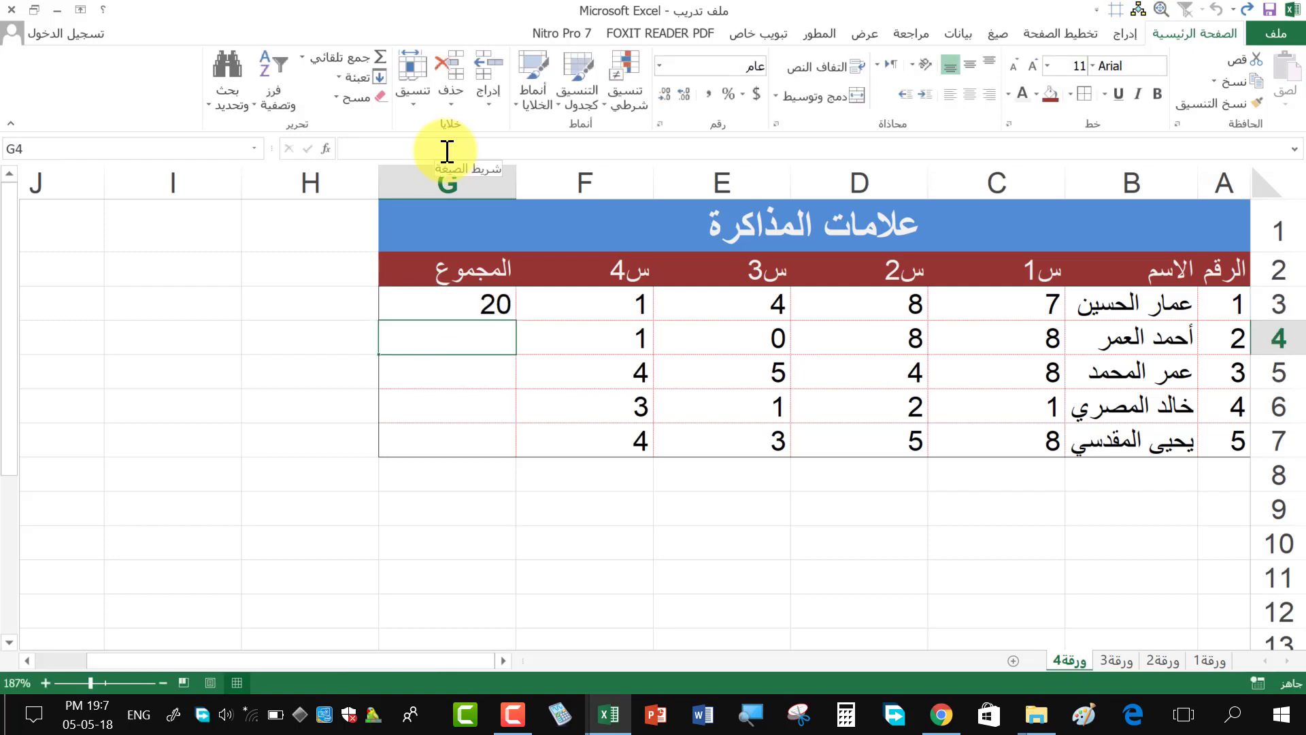
left_click(495, 289)
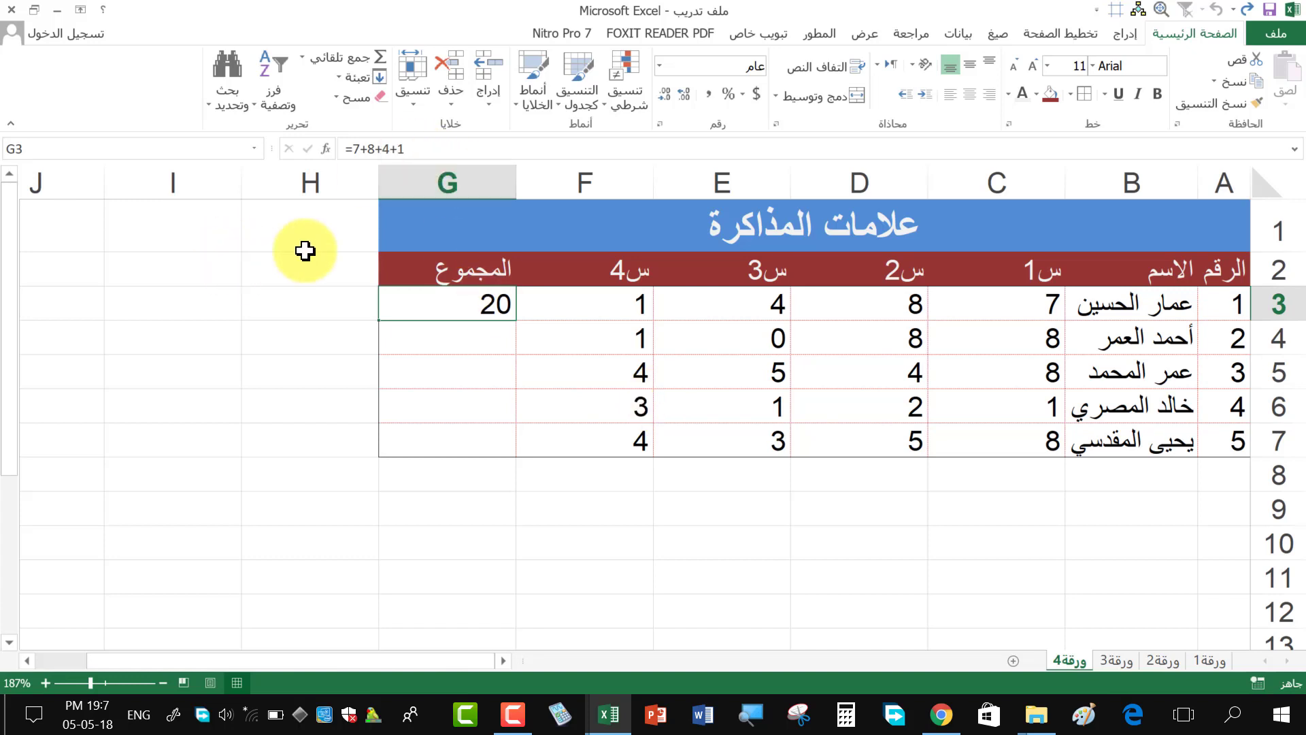
left_click(306, 241)
type("=")
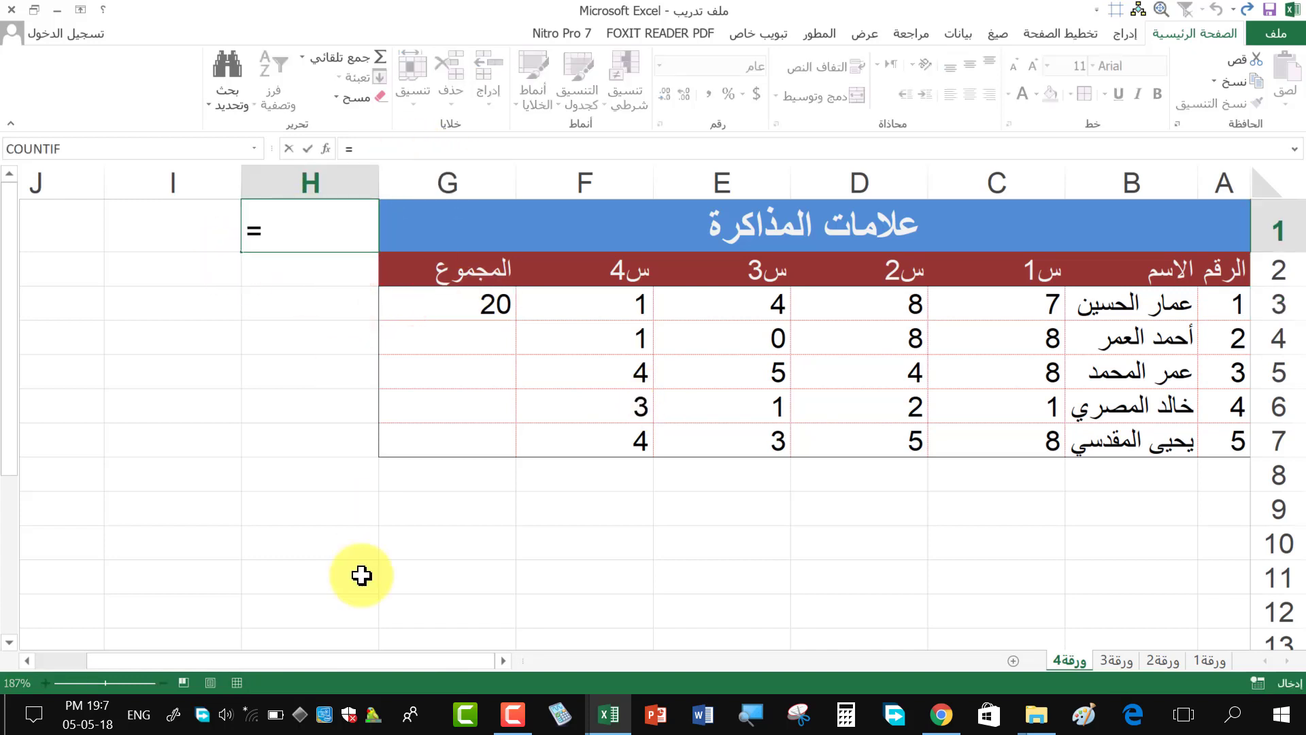
type("10")
type("/")
type("5")
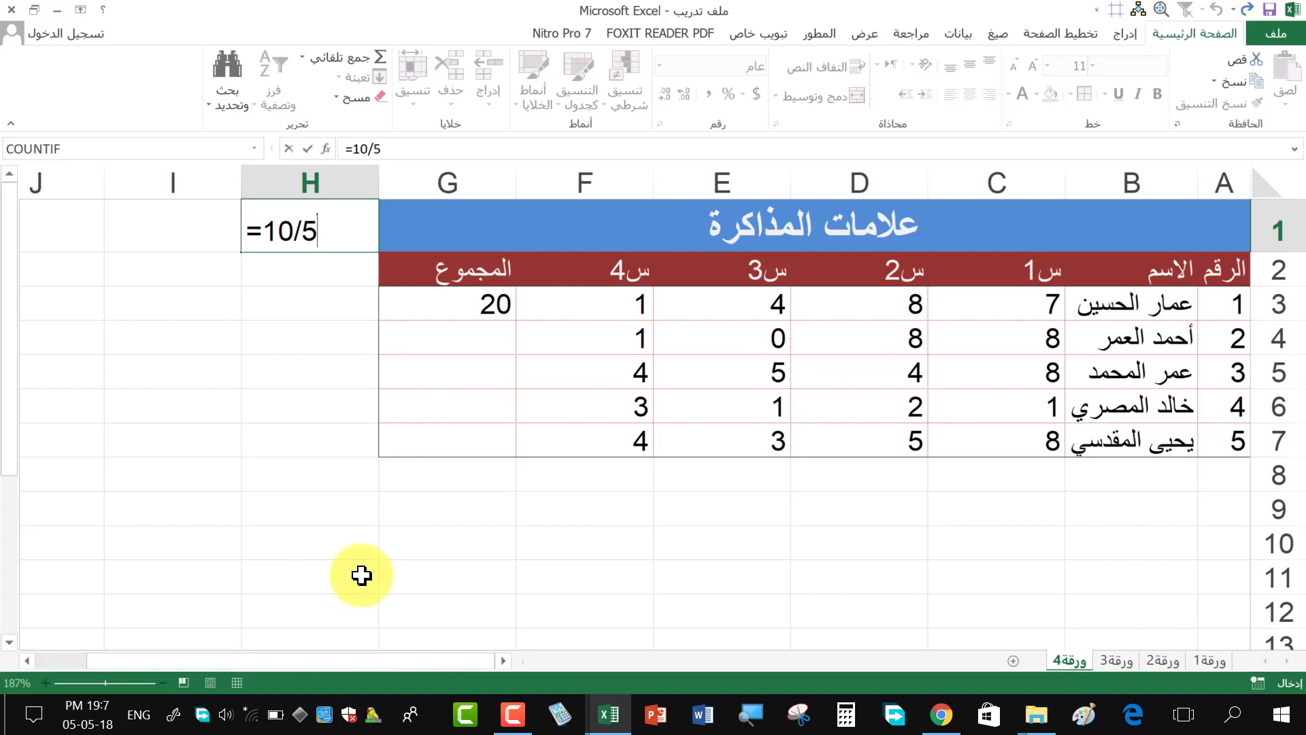
key("Return")
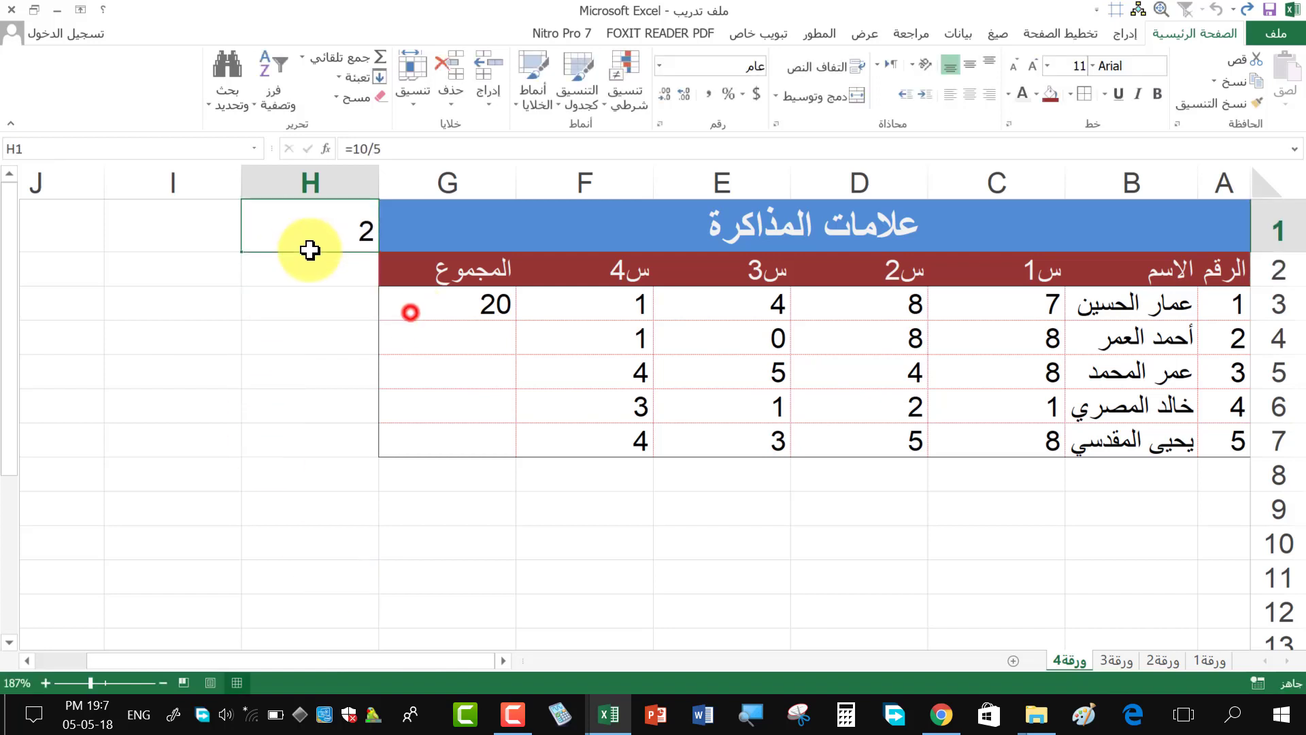
left_click(309, 228)
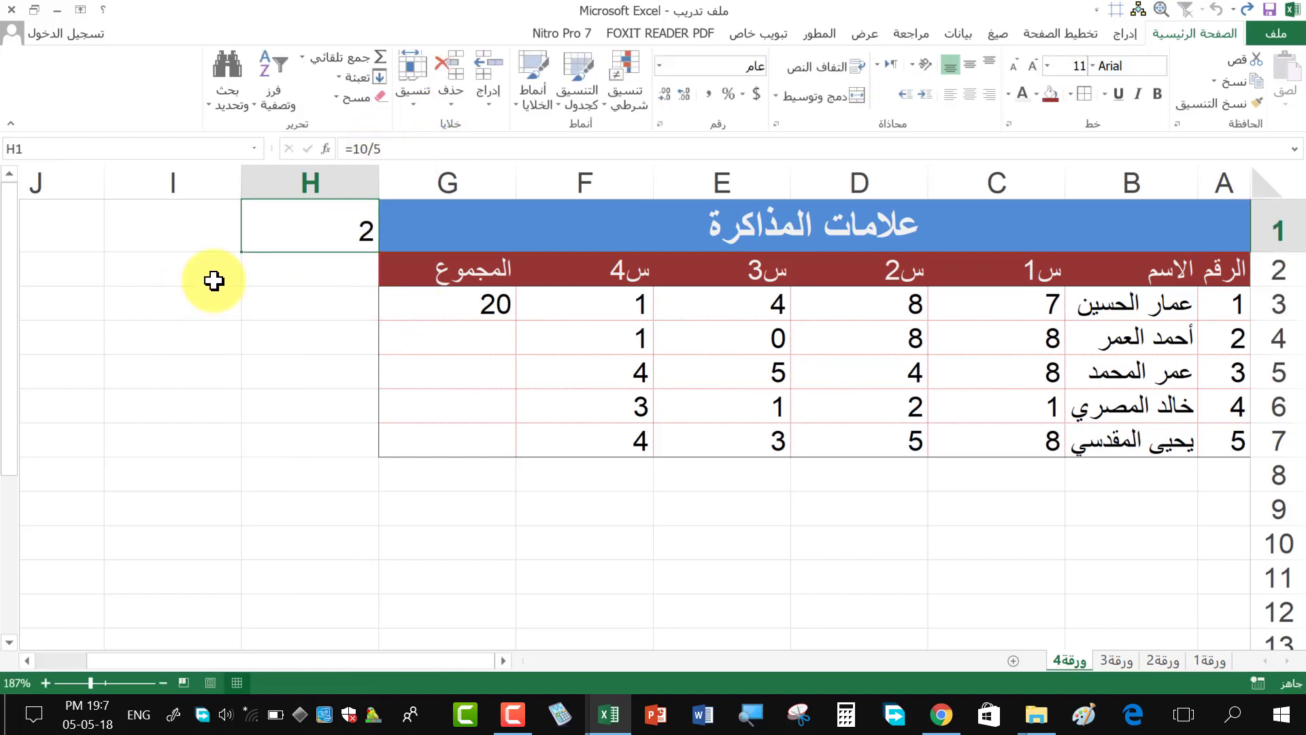
double_click(332, 230)
key("Return")
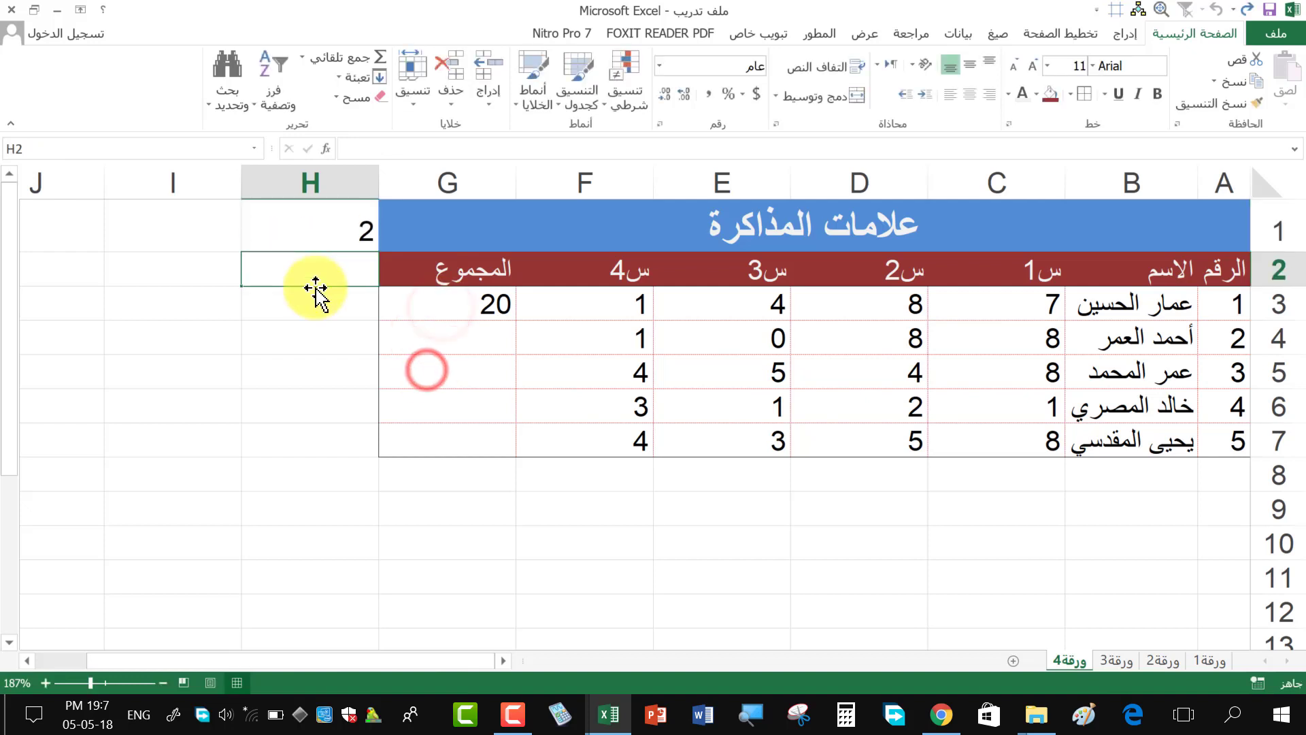
type("=")
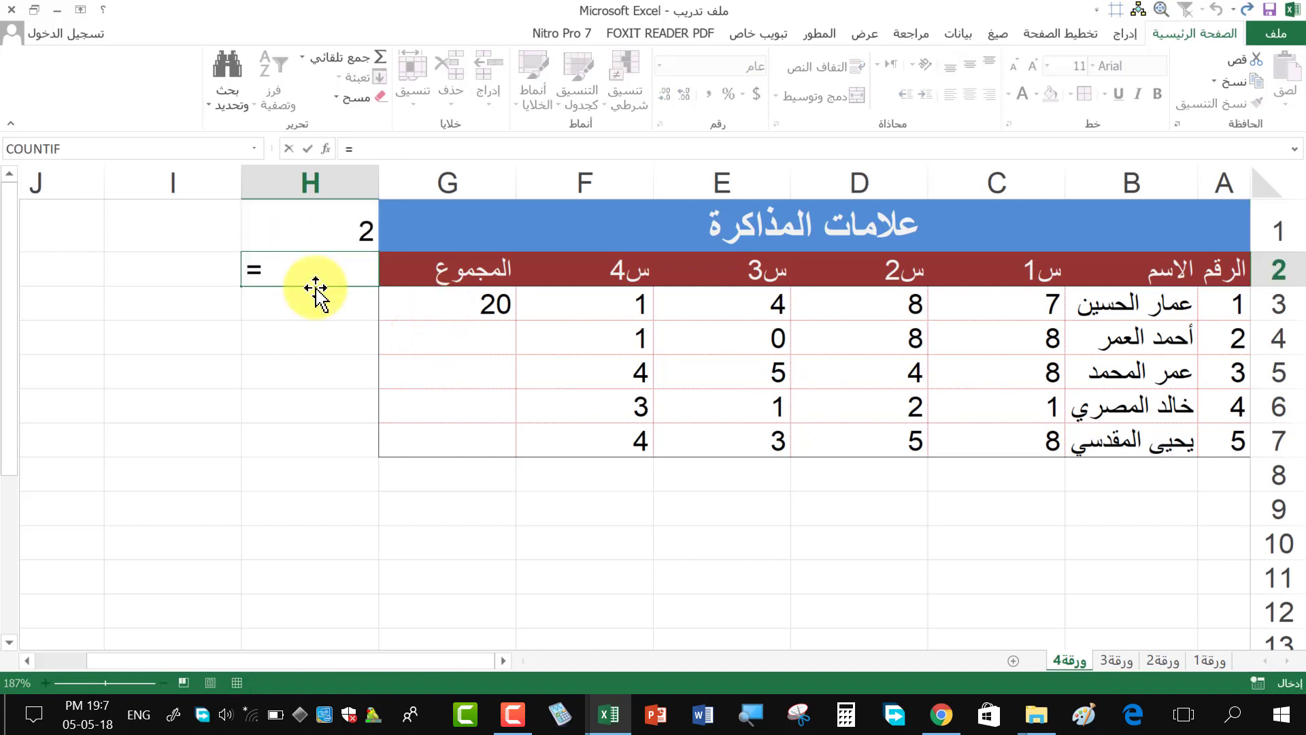
type("2")
type("*")
type("5")
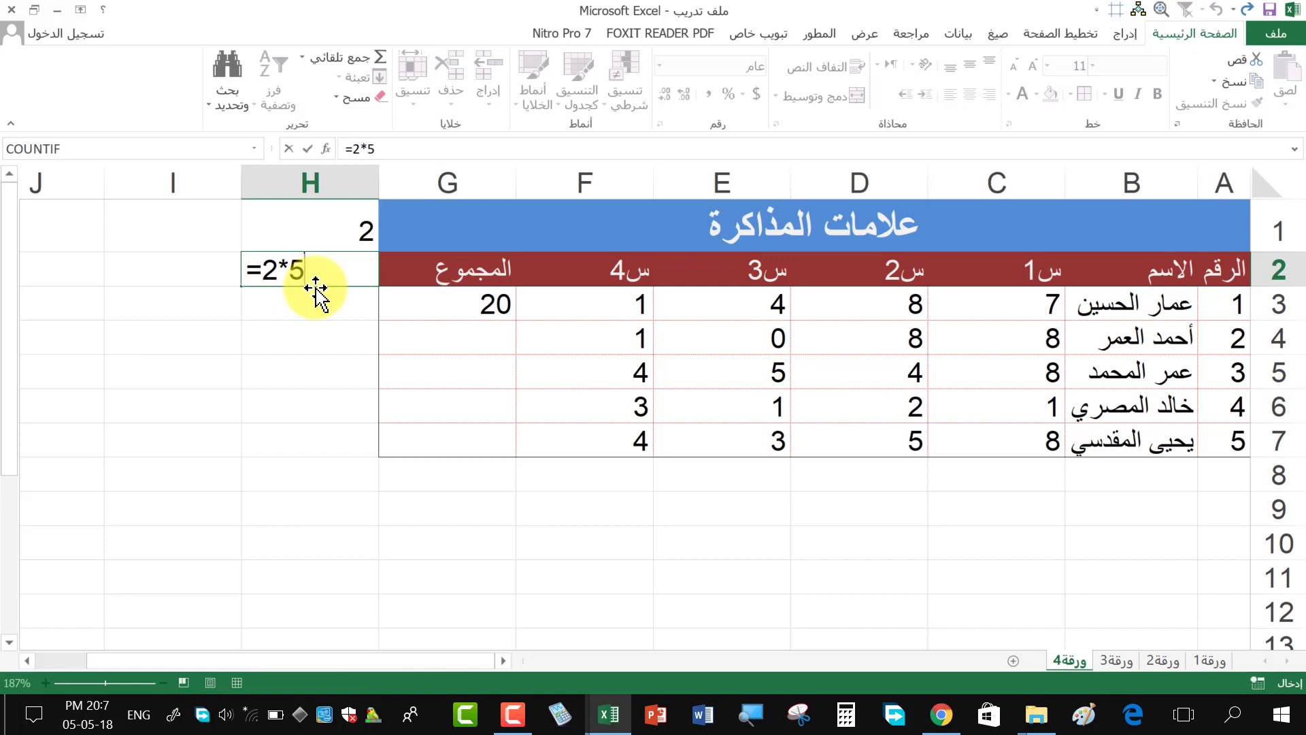
key("Return")
key("Up")
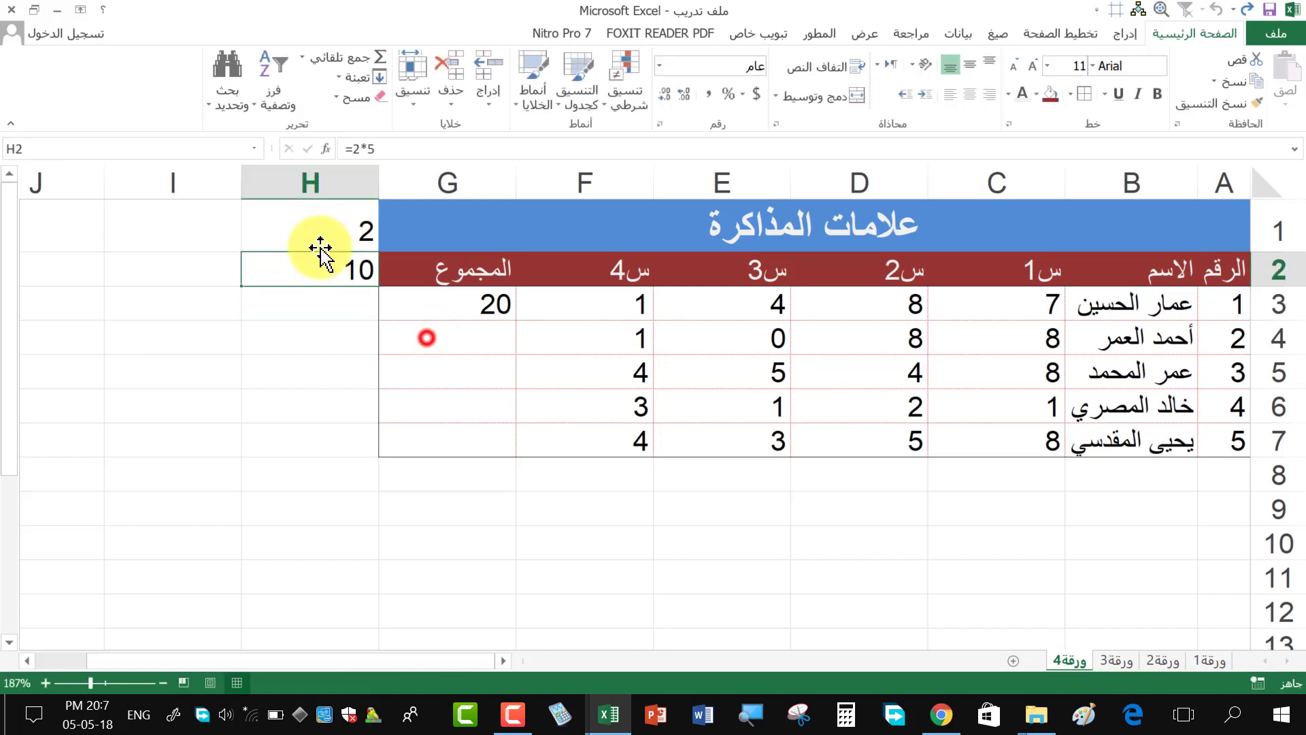
key("Up")
left_click_drag(319, 224, 315, 266)
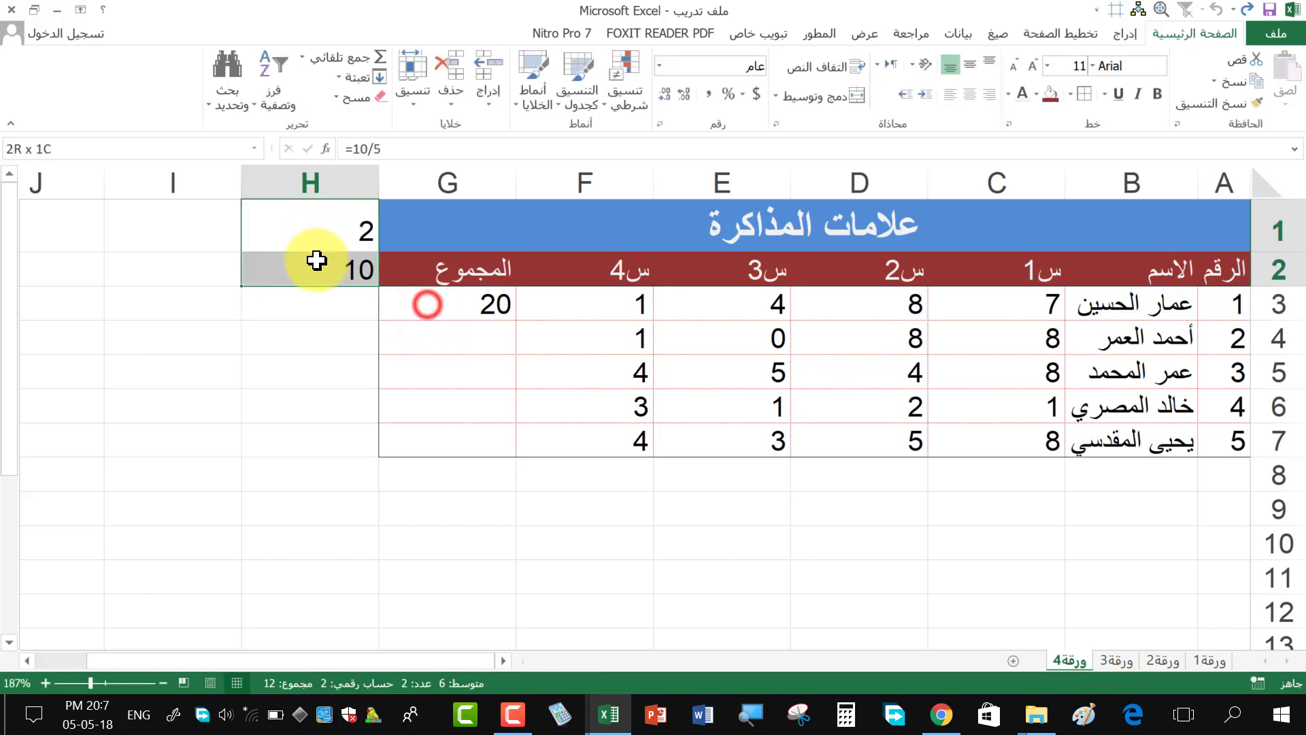
key("Delete")
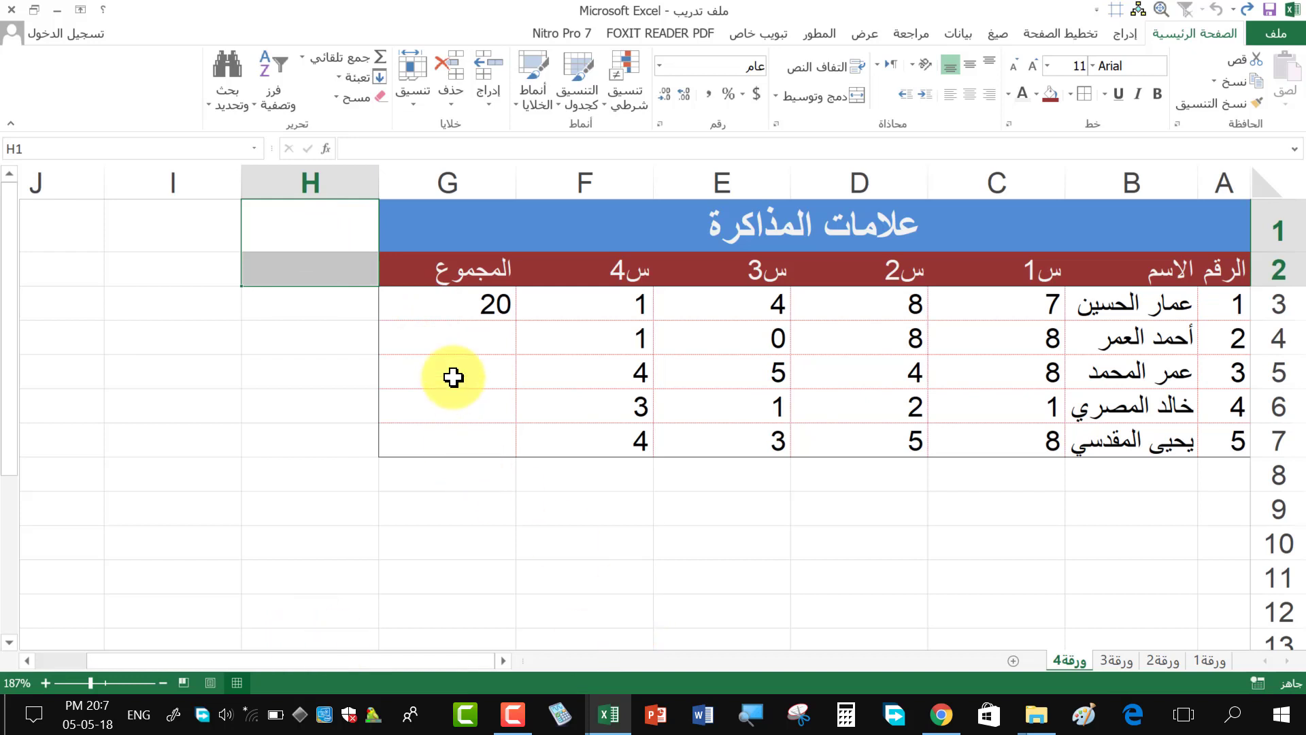
left_click(468, 299)
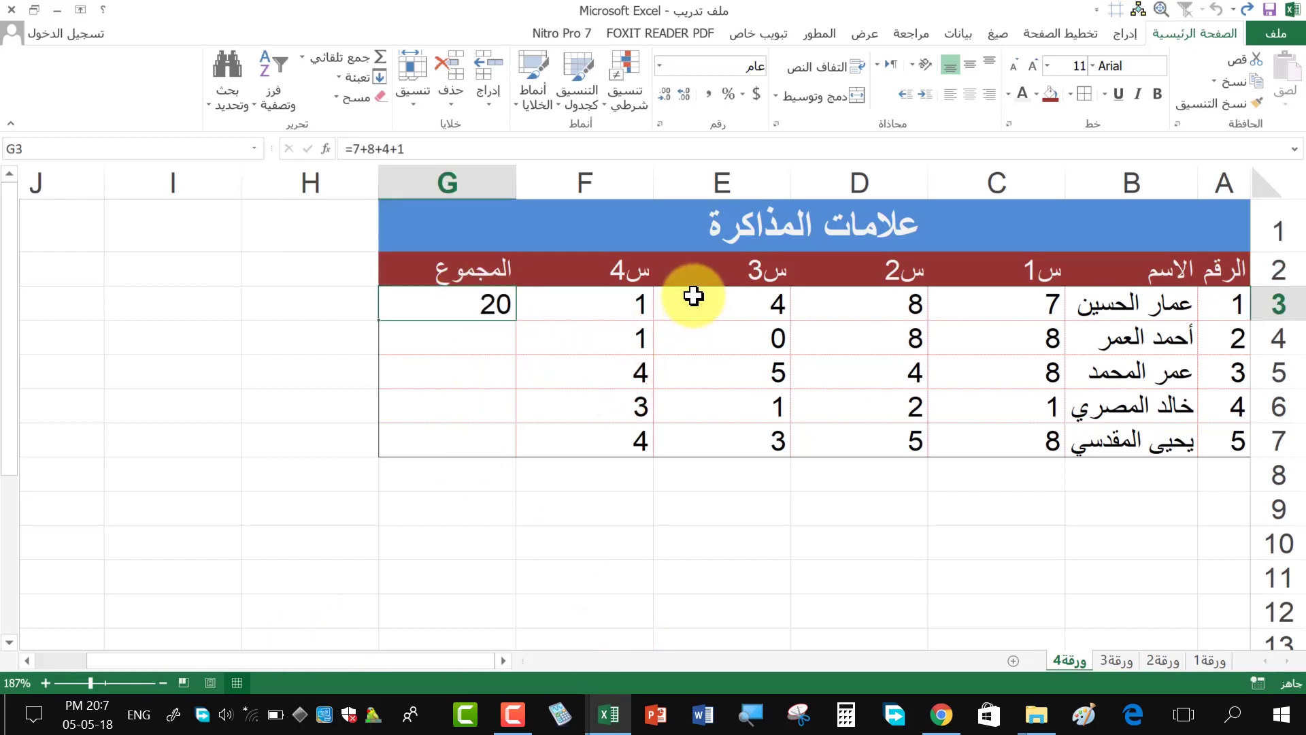
left_click(466, 332)
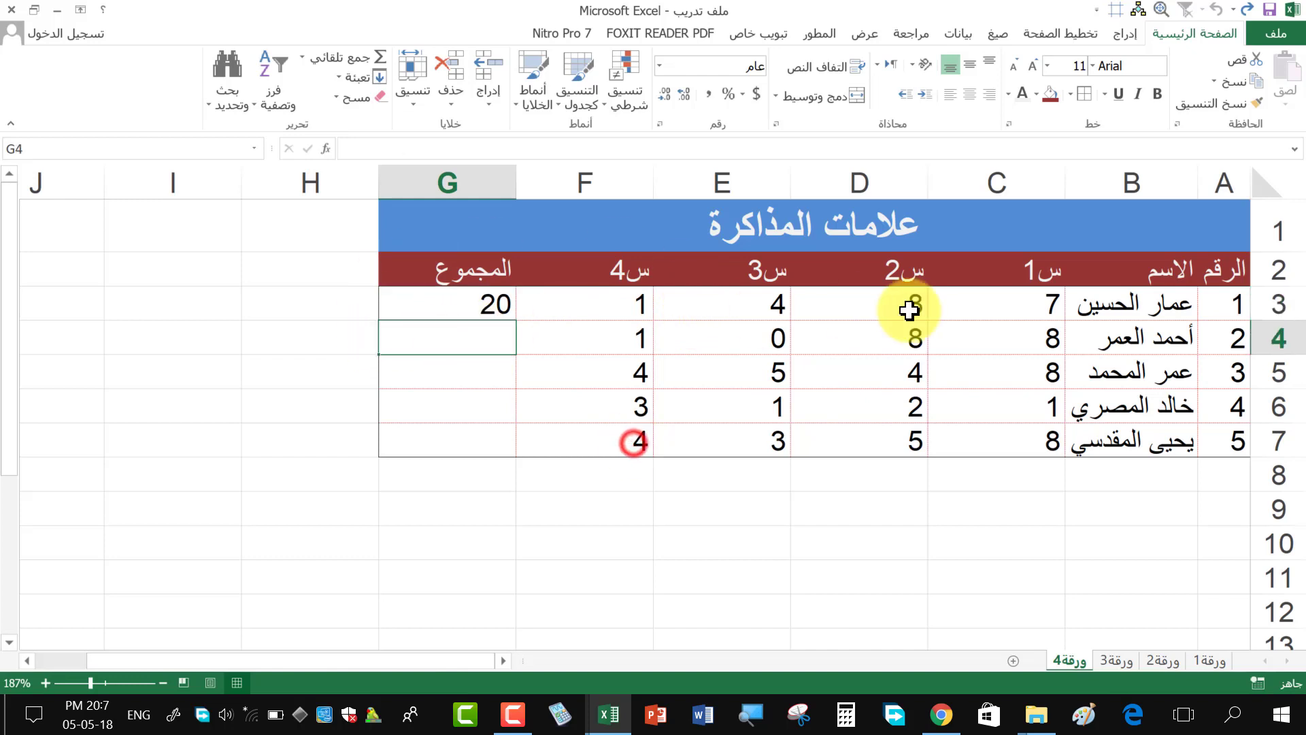
left_click(764, 304)
key("F2")
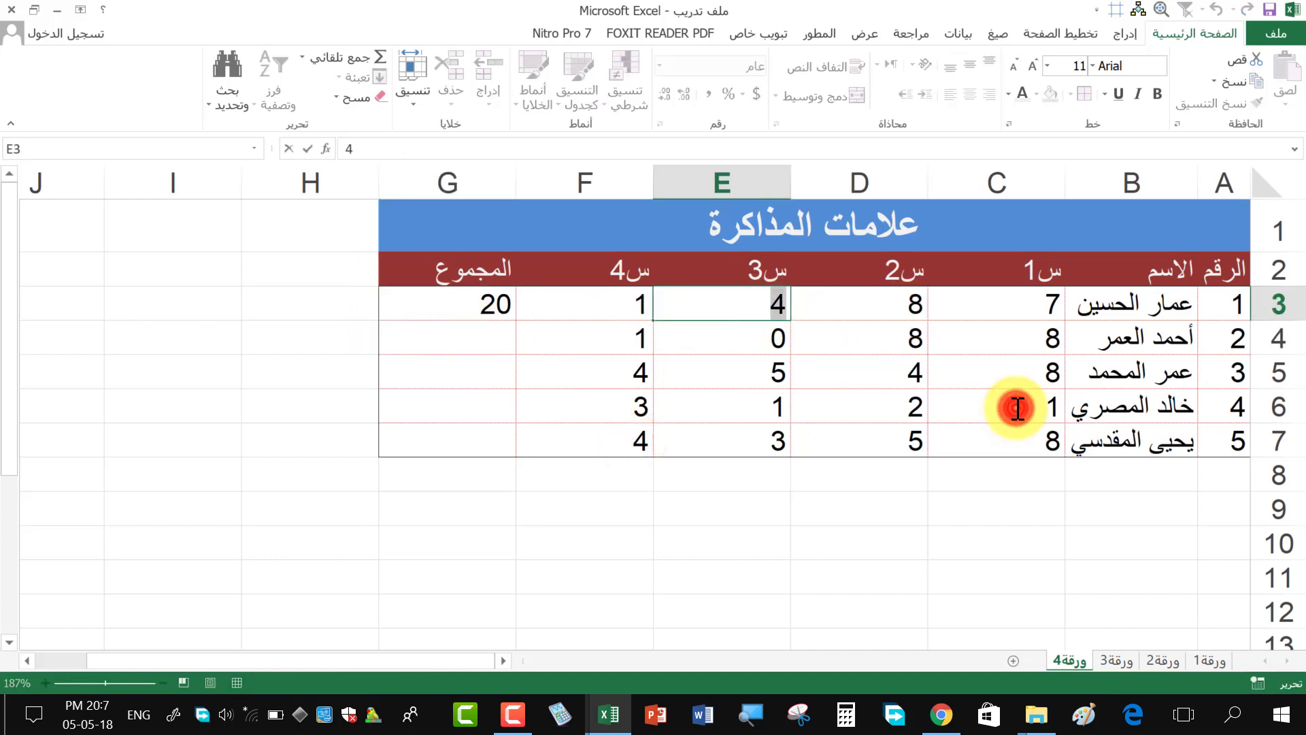
type("5")
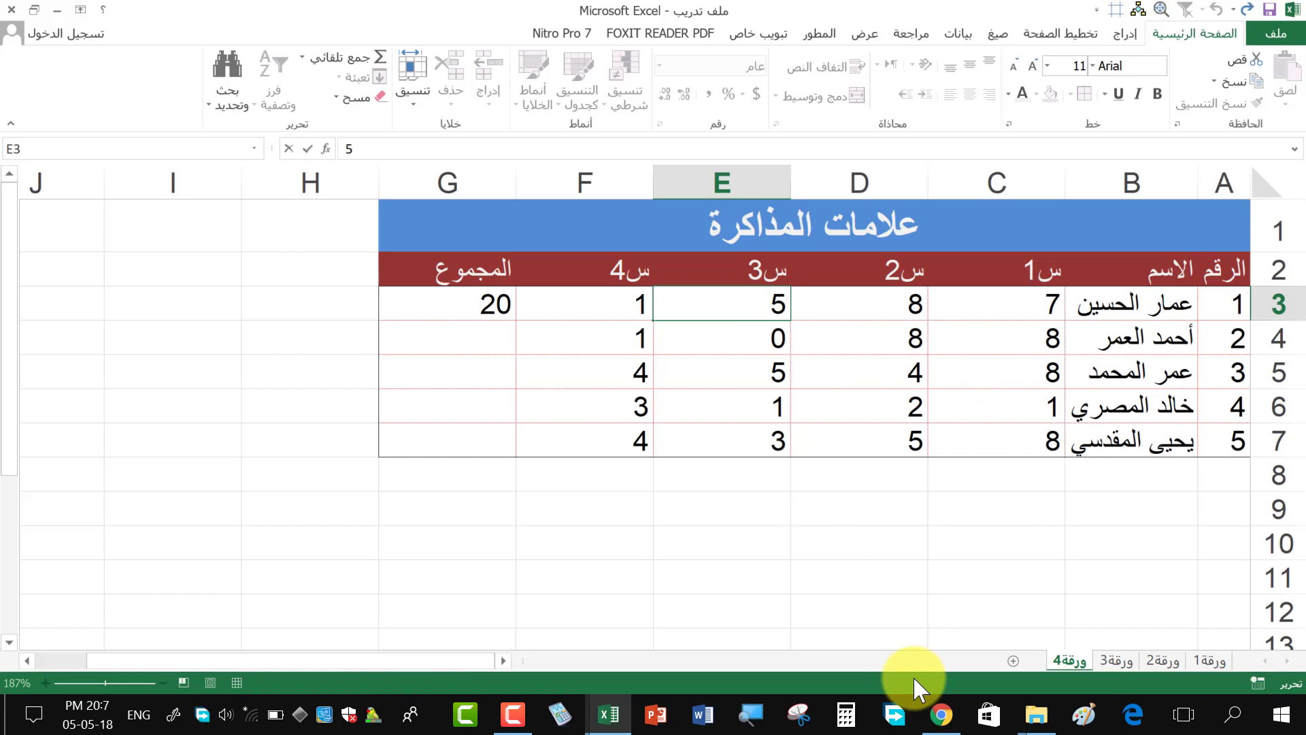
key("Return")
left_click(752, 316)
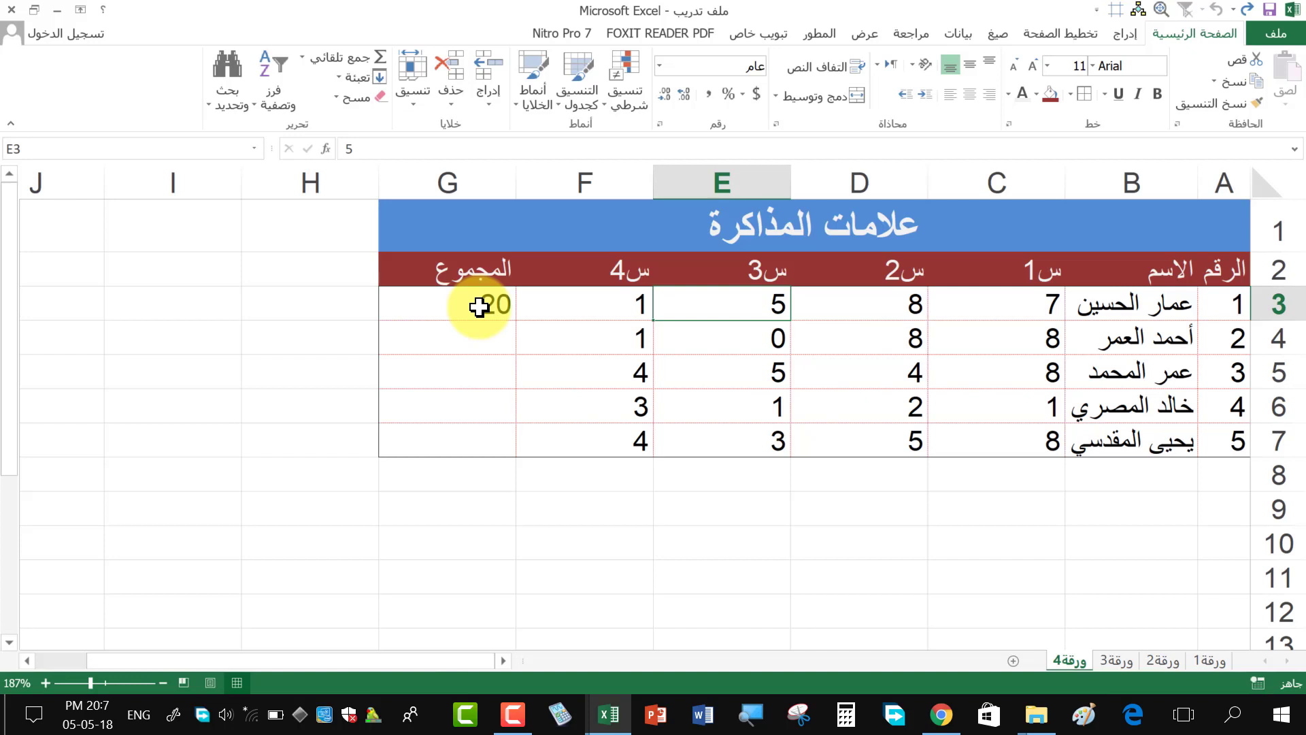
left_click(1015, 305)
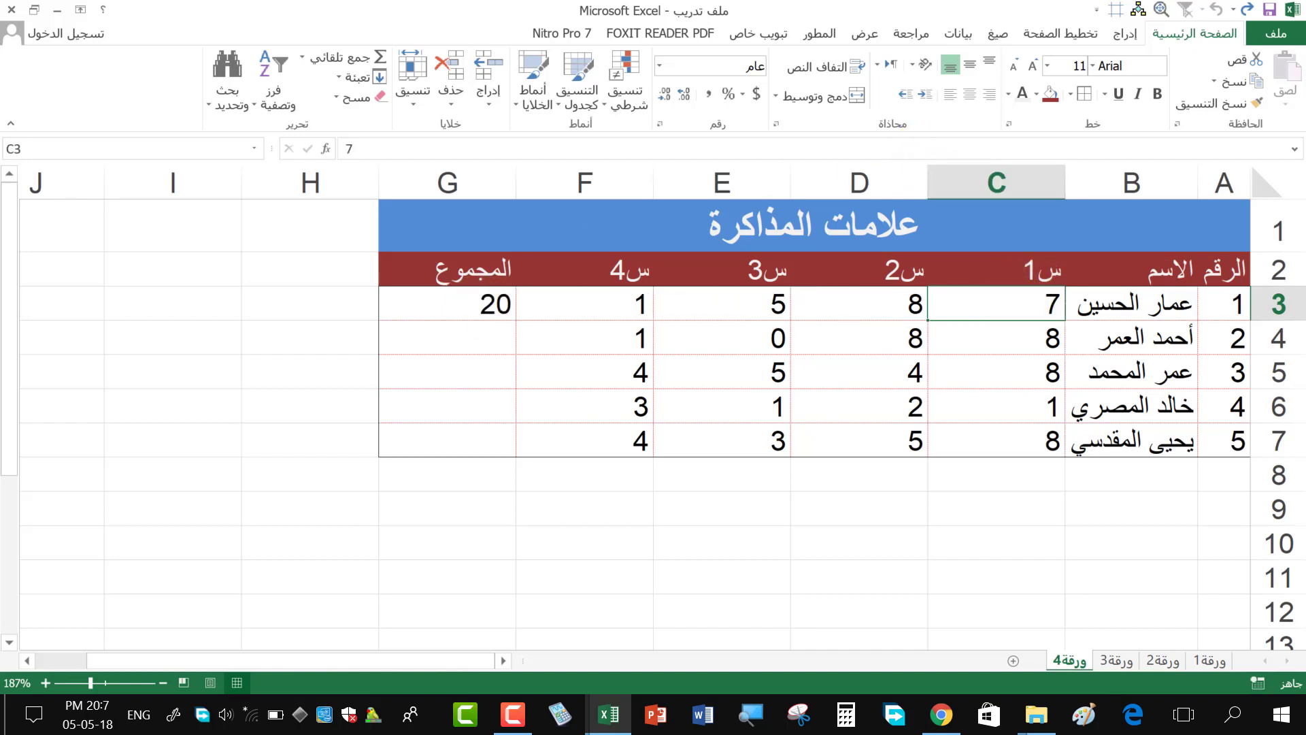
left_click(496, 301)
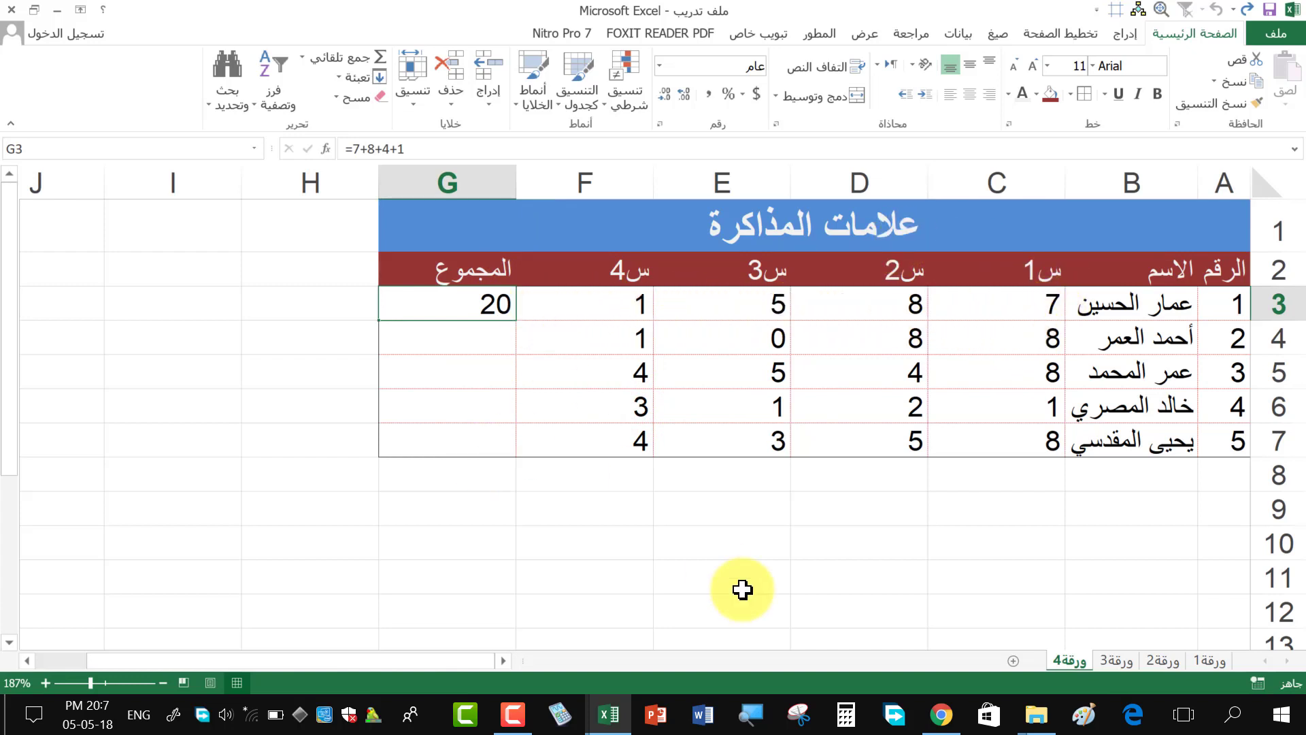
- Start G3's formula as =C3+D3+E3+ by picking each mark cell
type("=")
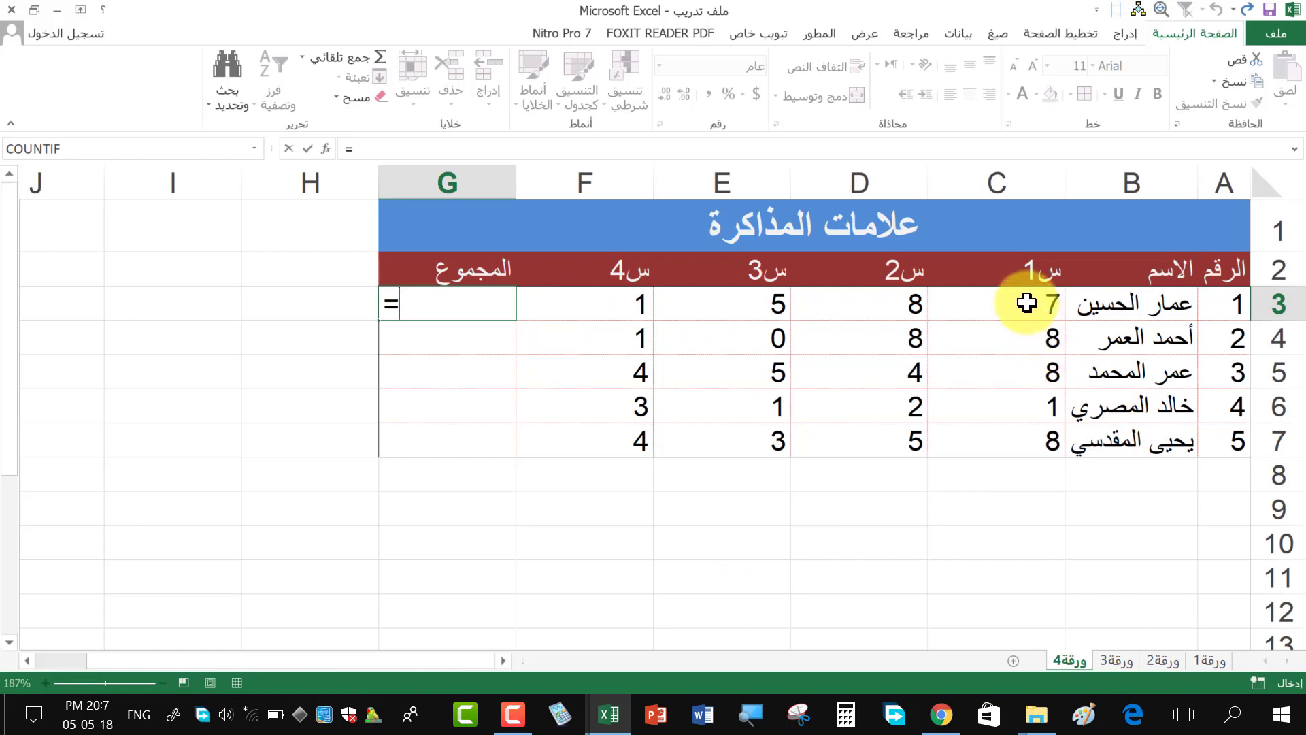
left_click(1028, 303)
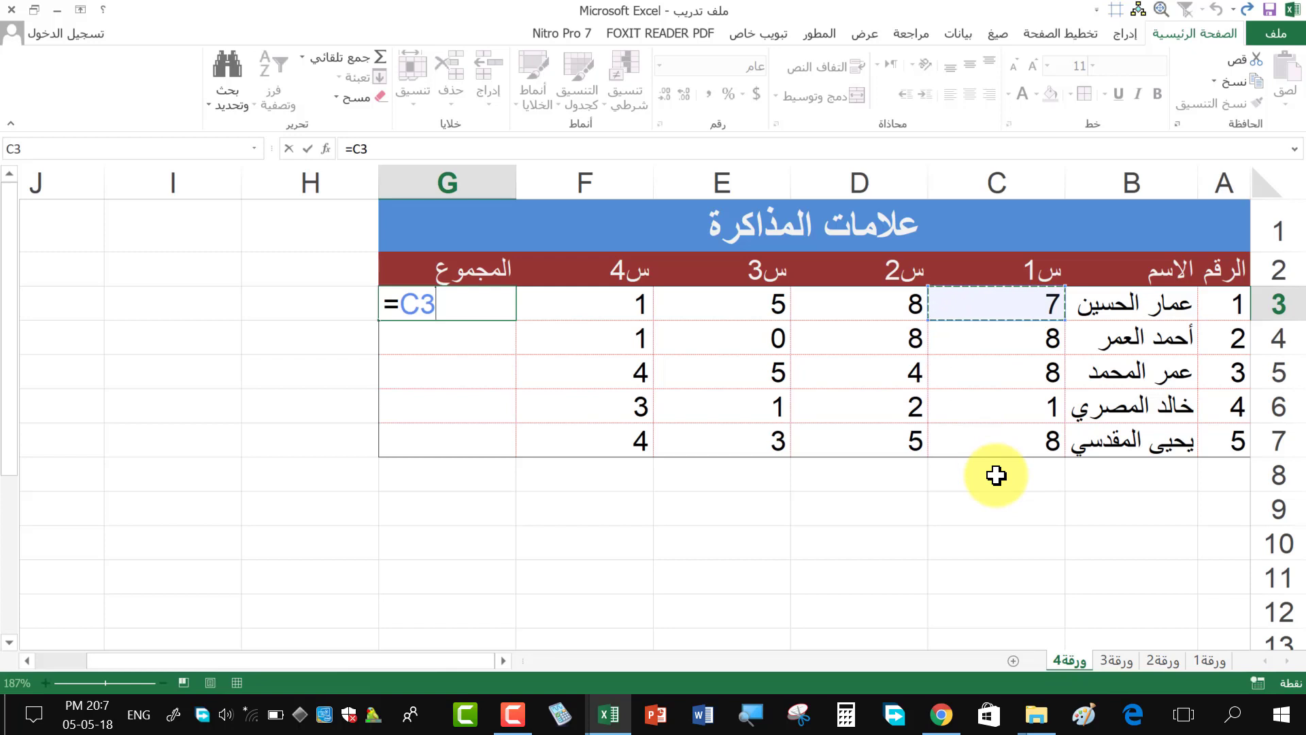
type("+")
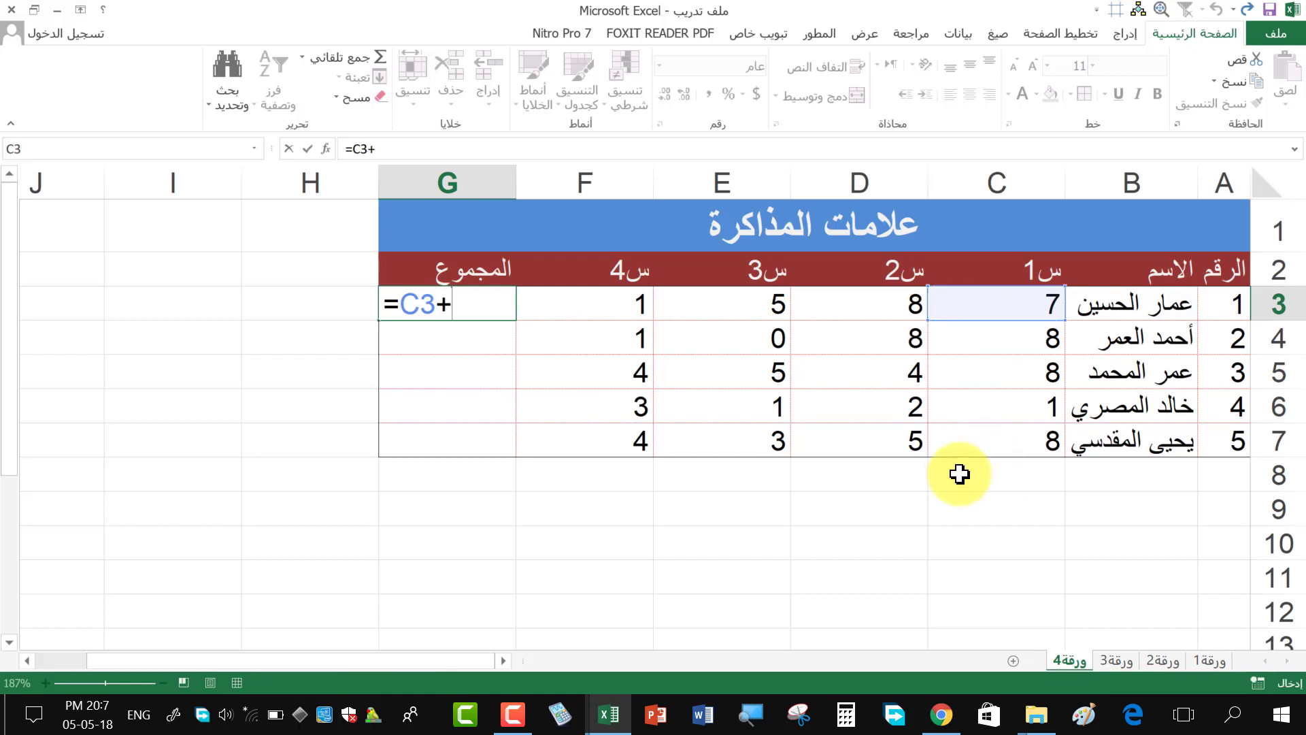
left_click(879, 293)
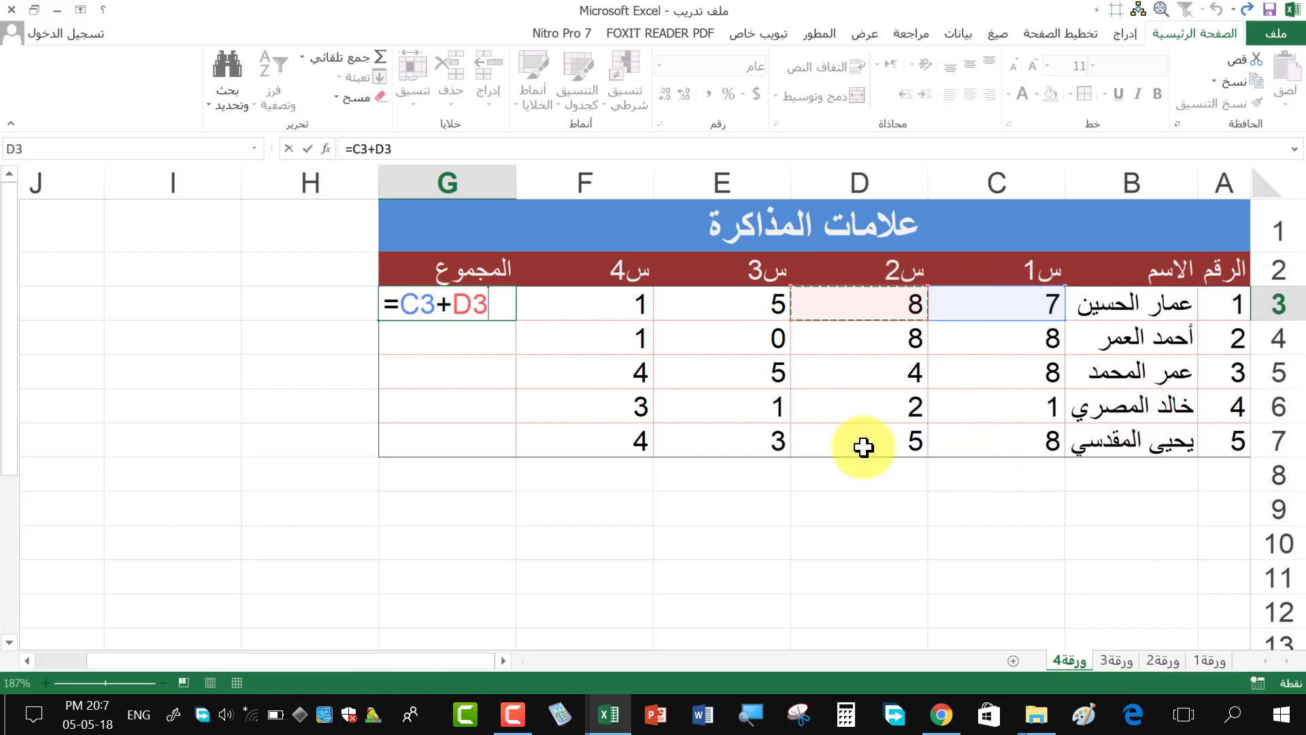
type("+")
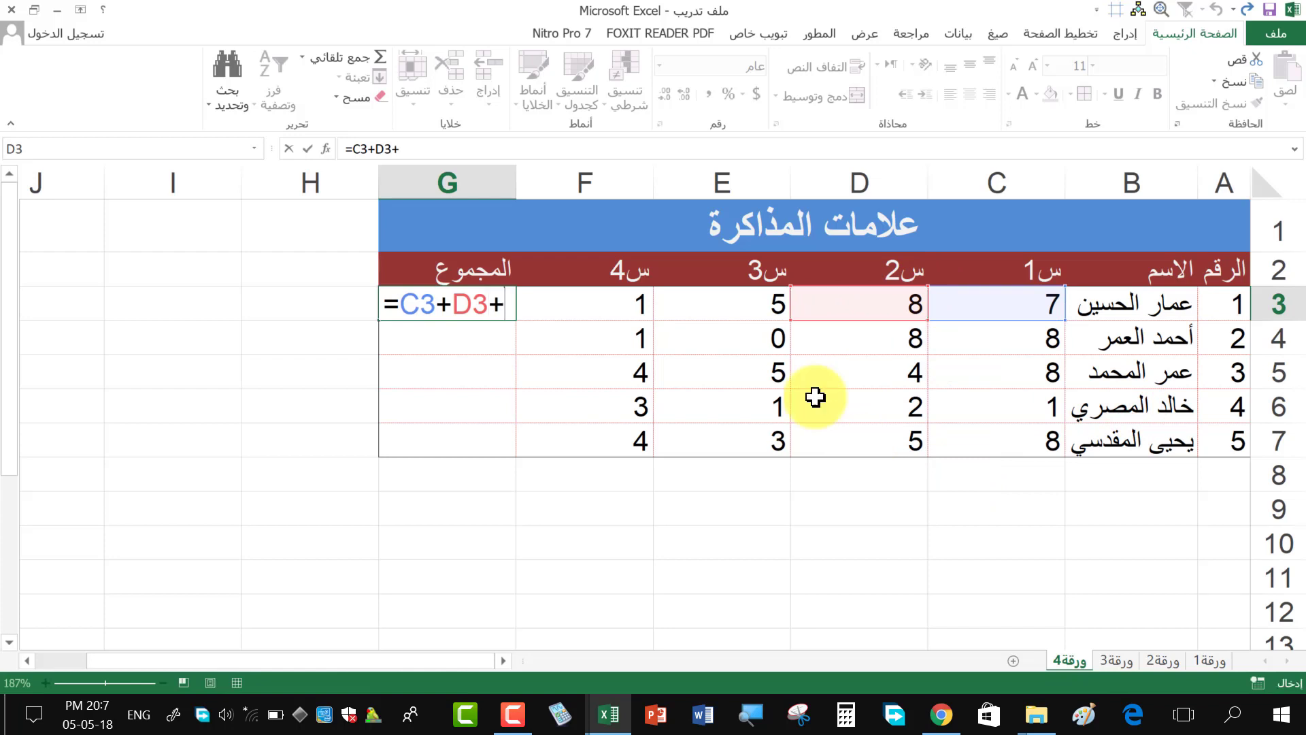
left_click(712, 298)
type("+")
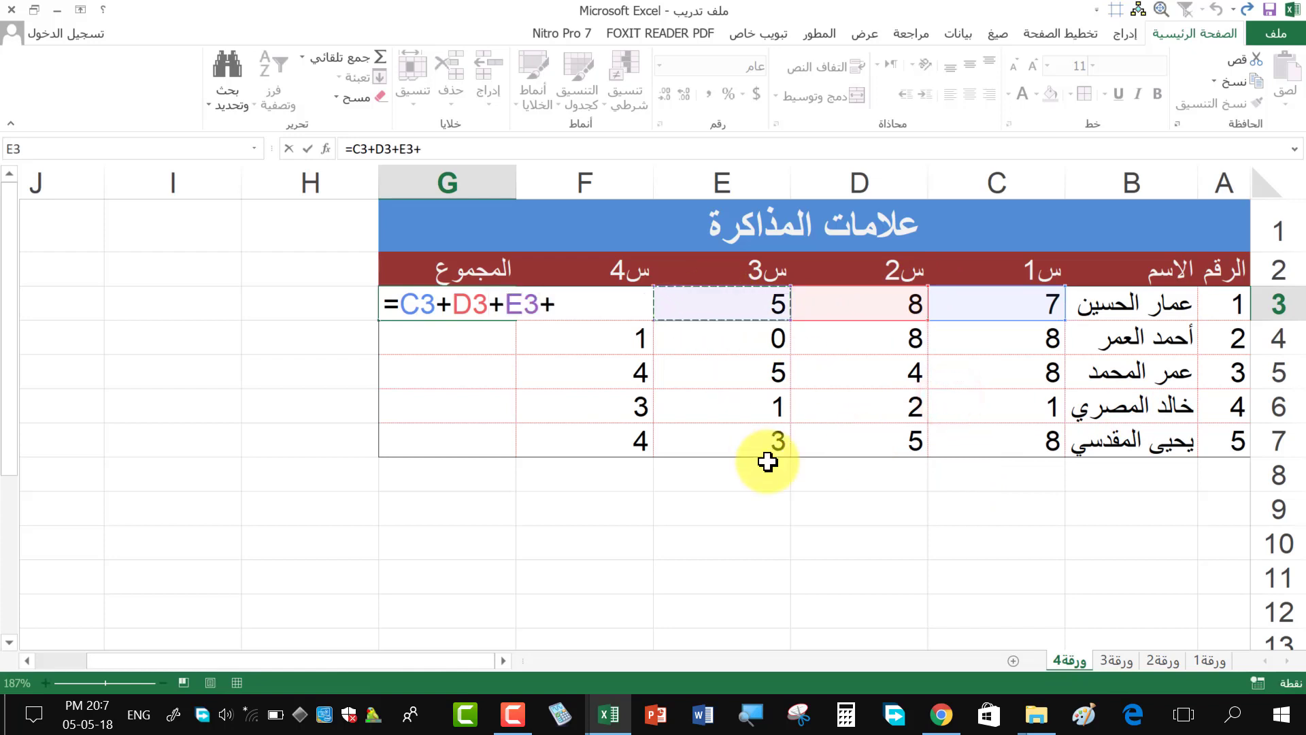
- Finish the formula with F3 so G3 totals 21
key("F2")
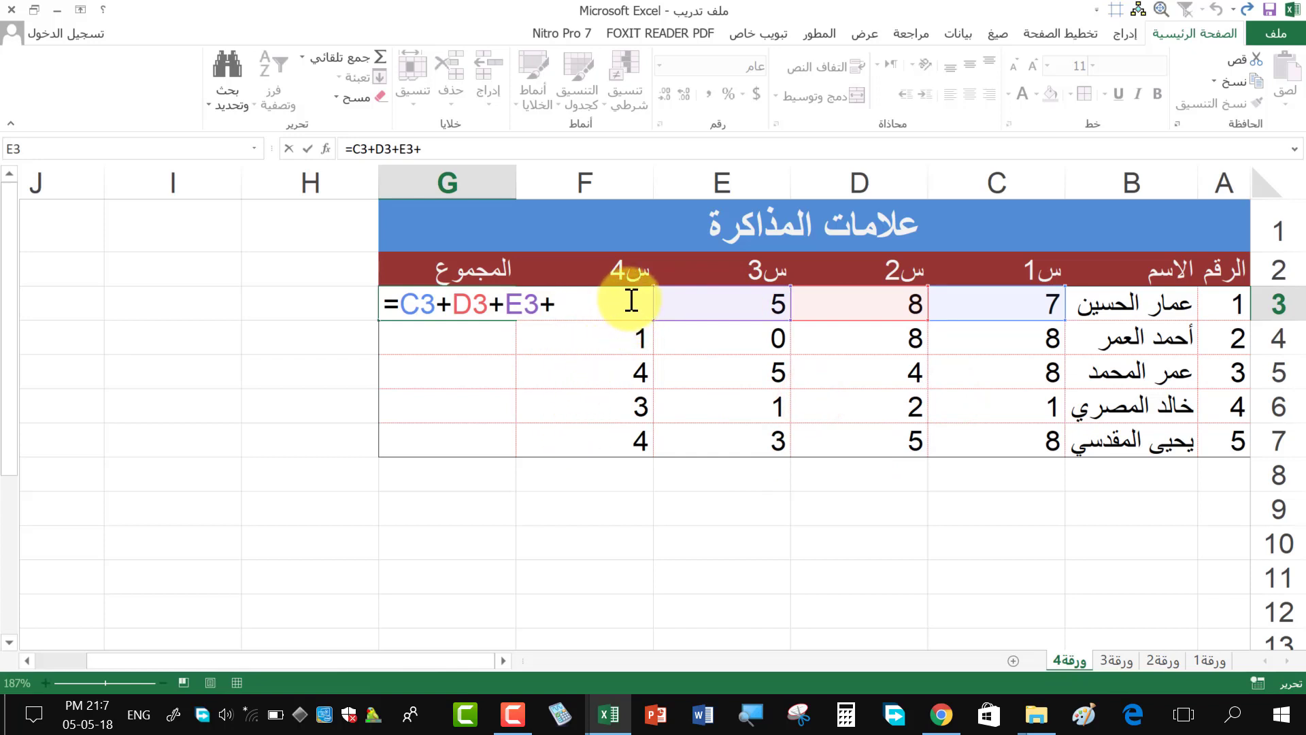
left_click_drag(552, 303, 330, 298)
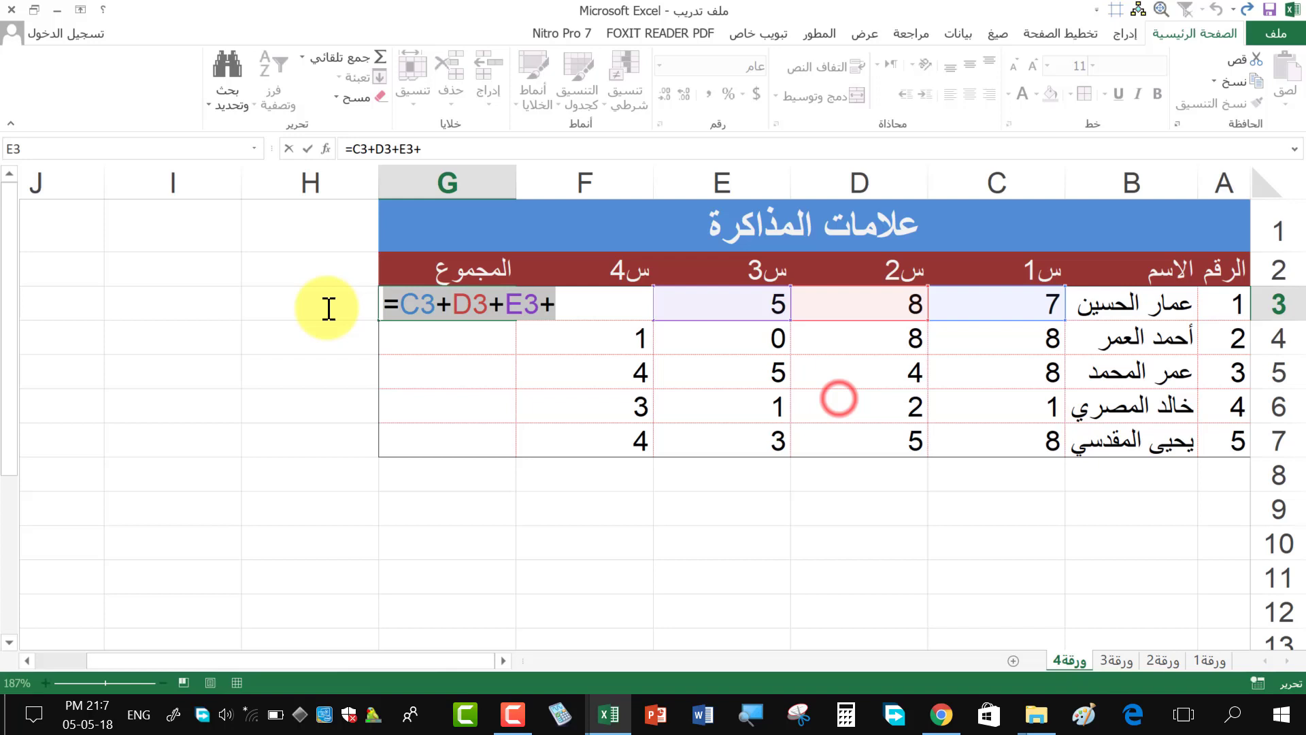
right_click(631, 408)
left_click(578, 466)
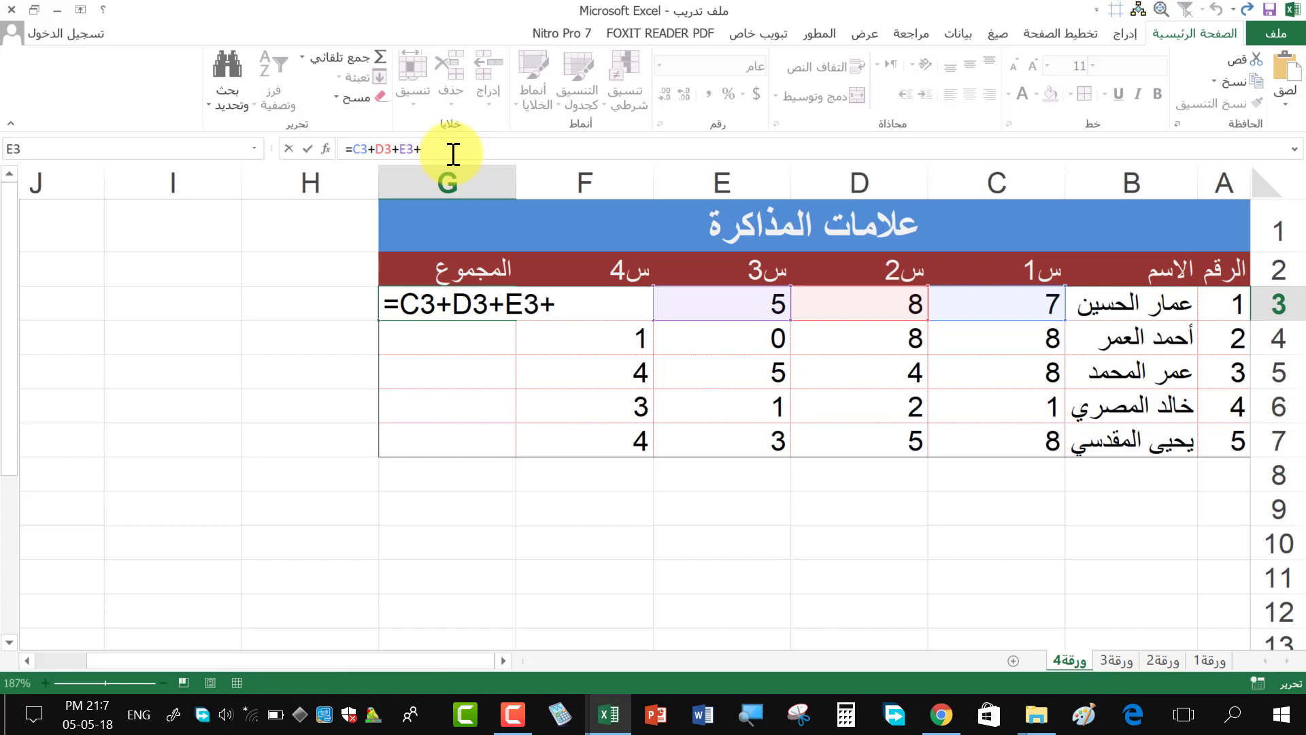
type("c")
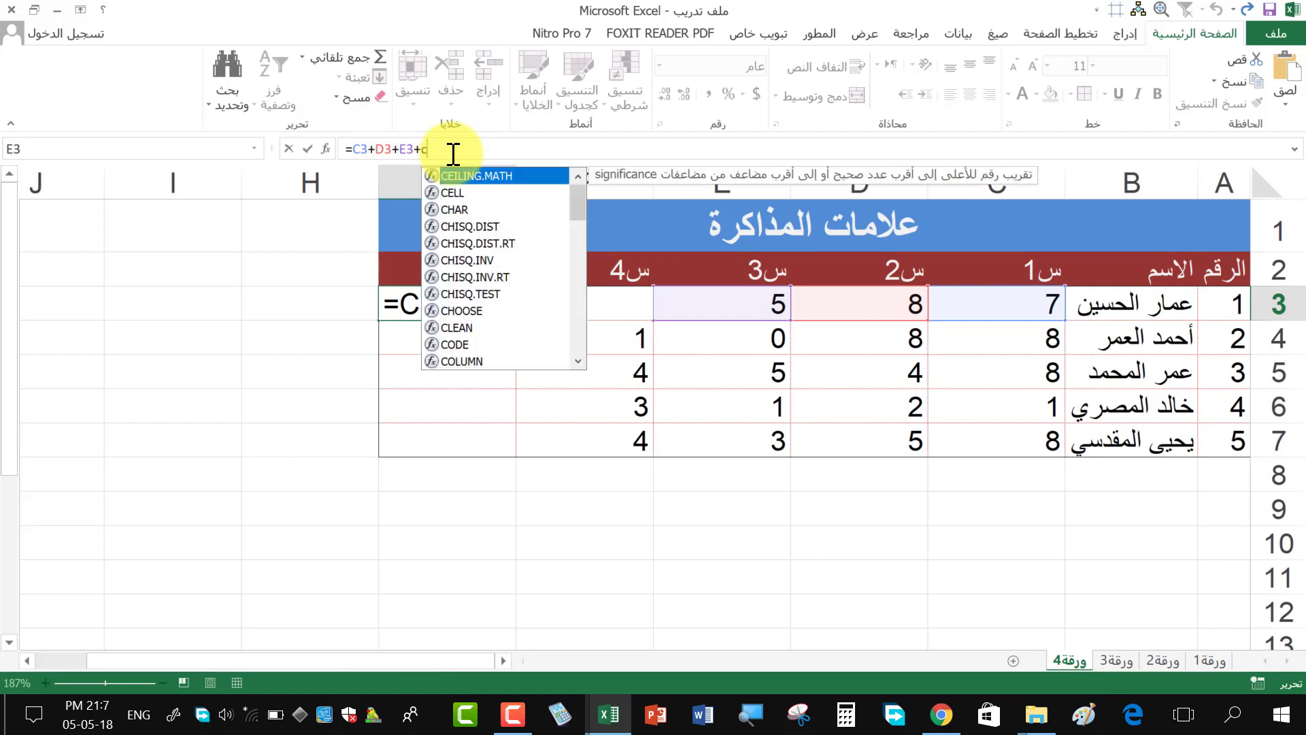
key("BackSpace")
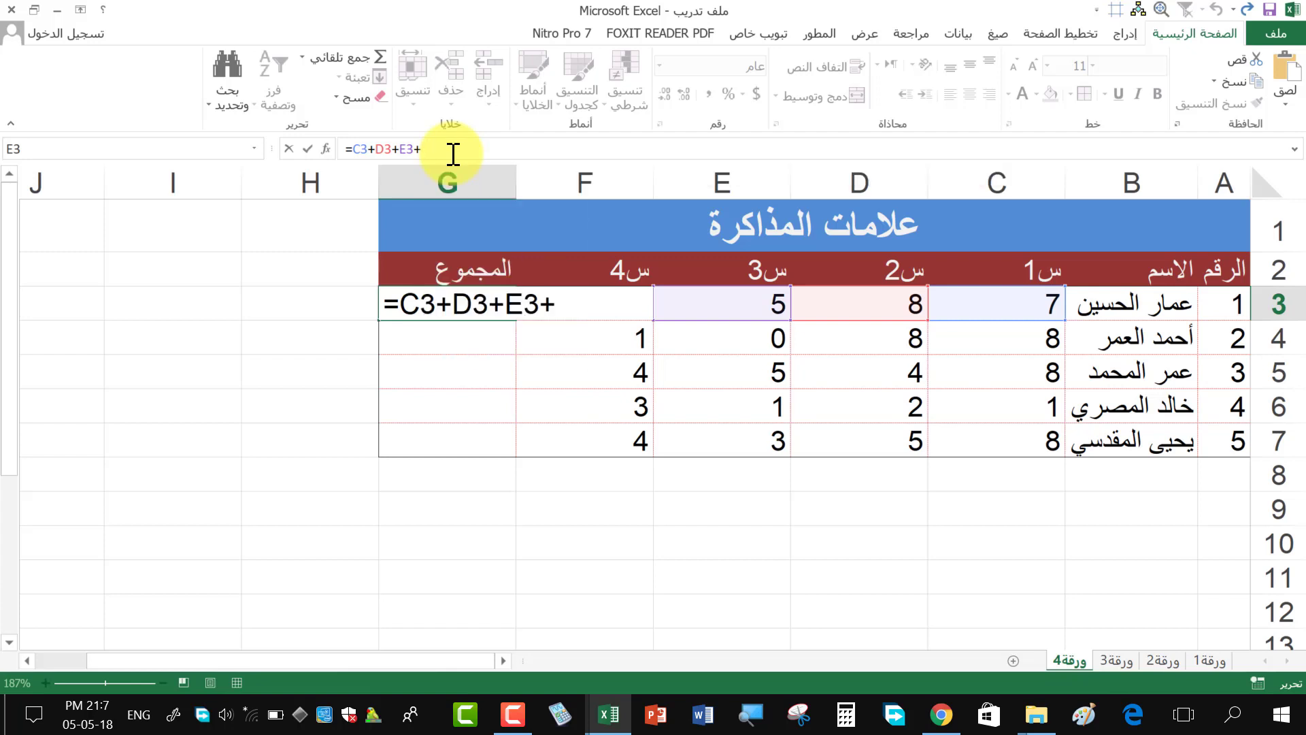
type("f3")
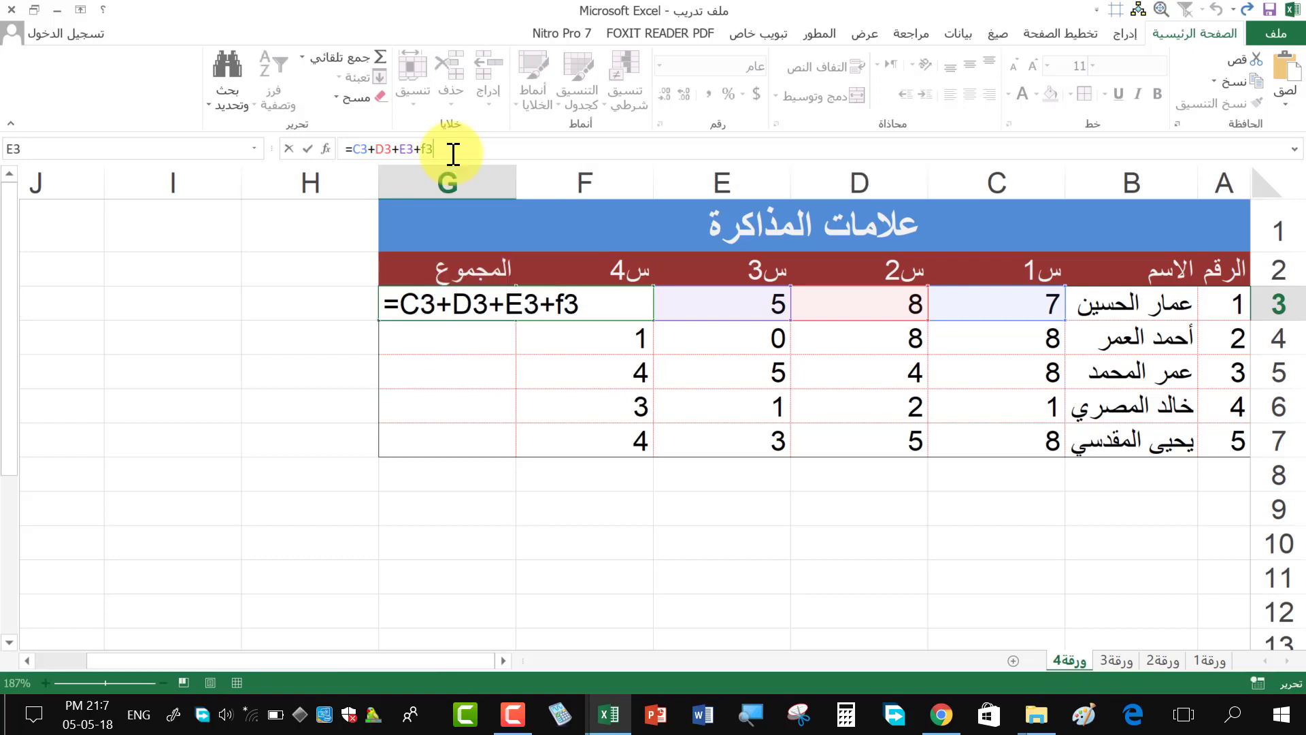
key("Return")
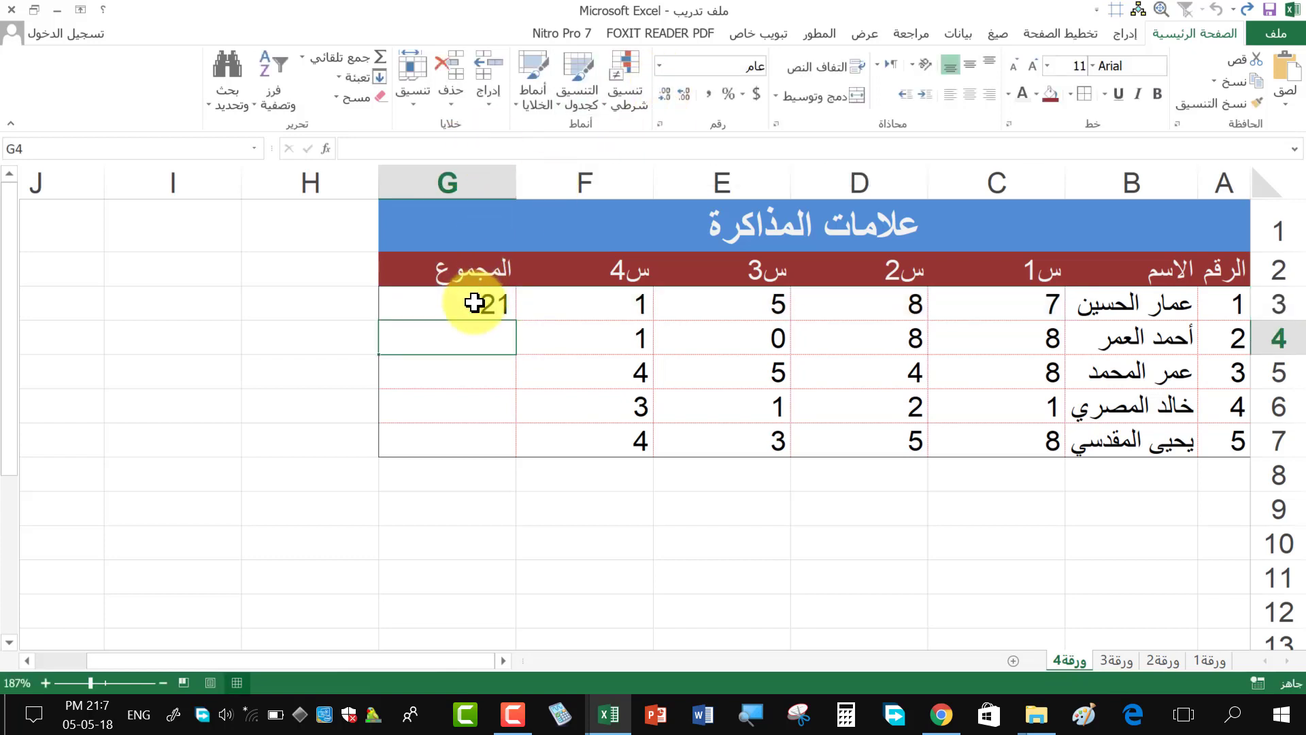
- Clear G3's formula and begin a new entry with =sum
left_click(469, 303)
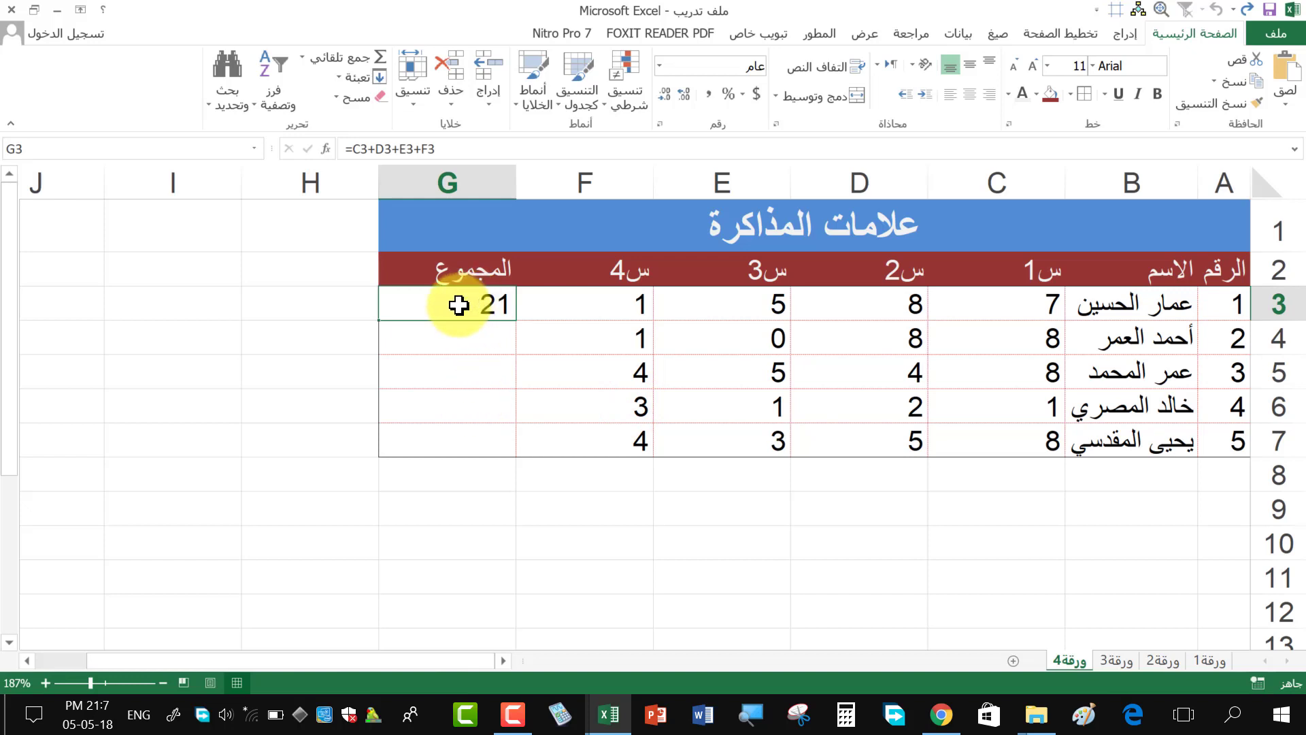
double_click(463, 303)
left_click(438, 151)
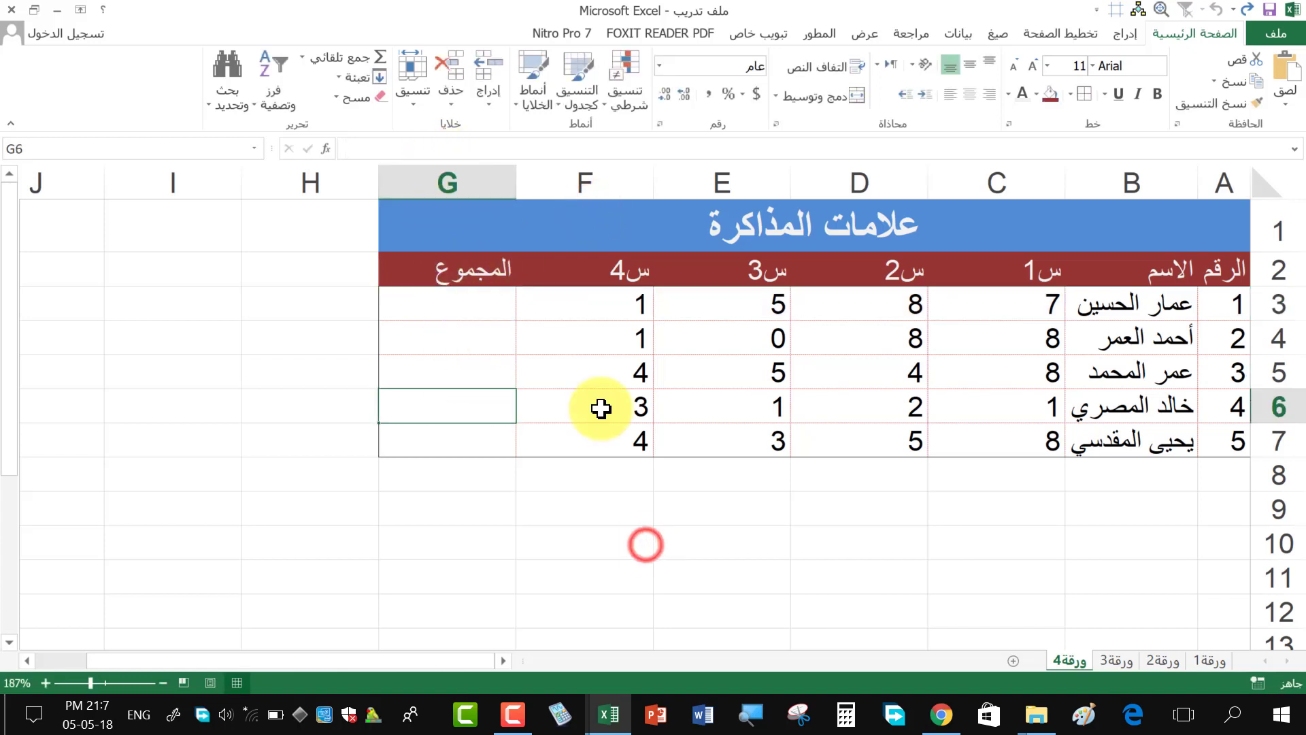
left_click(387, 151)
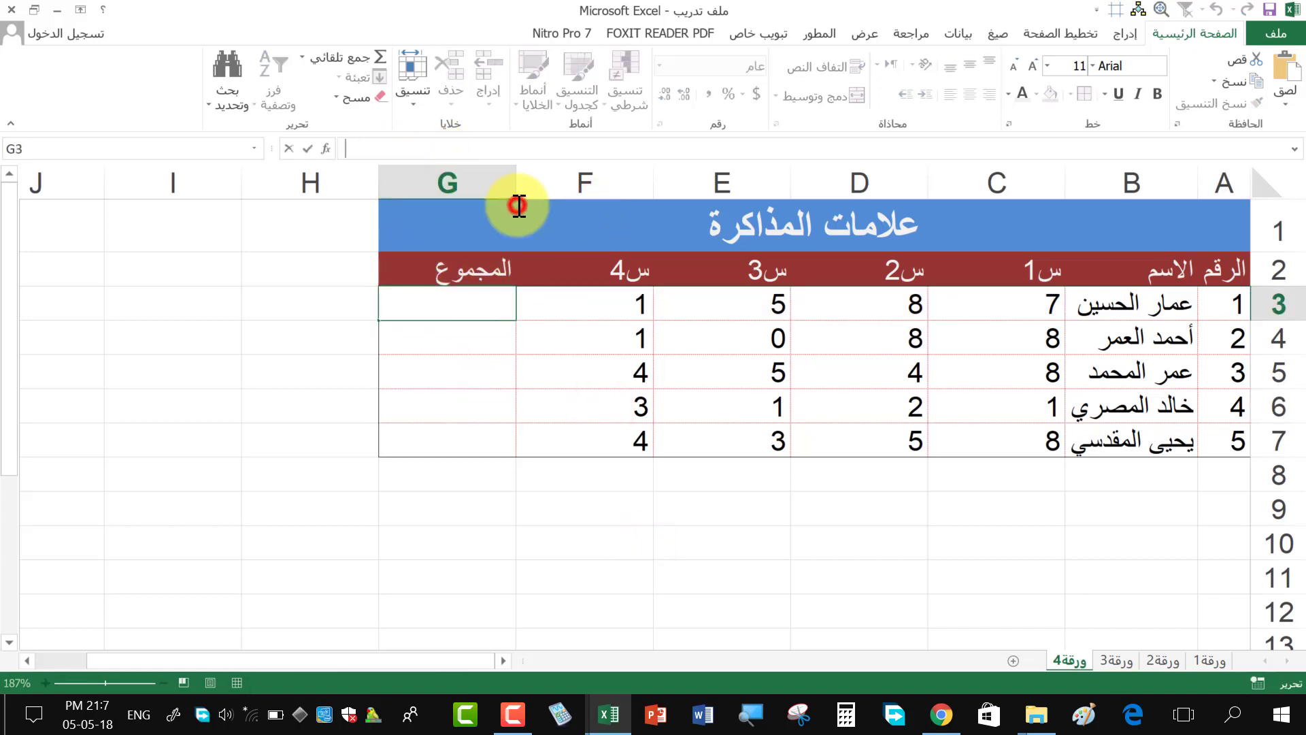
type("=")
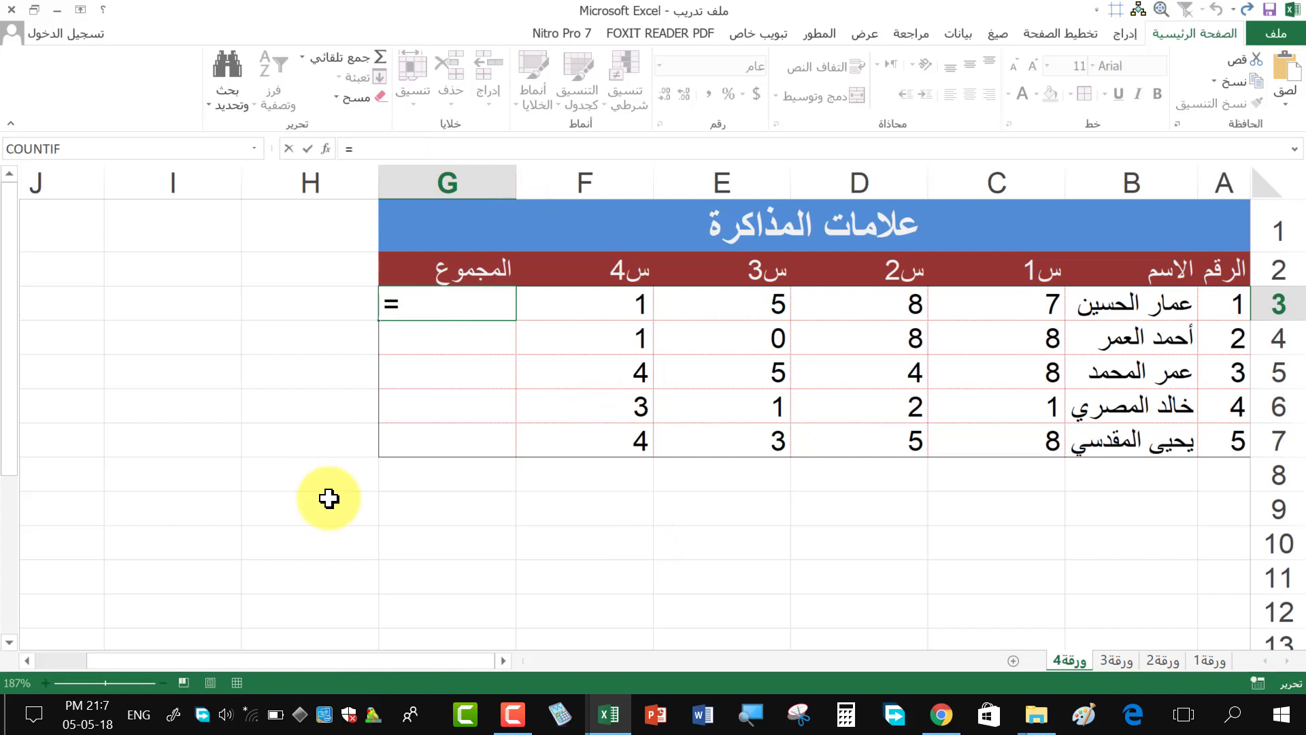
type("su")
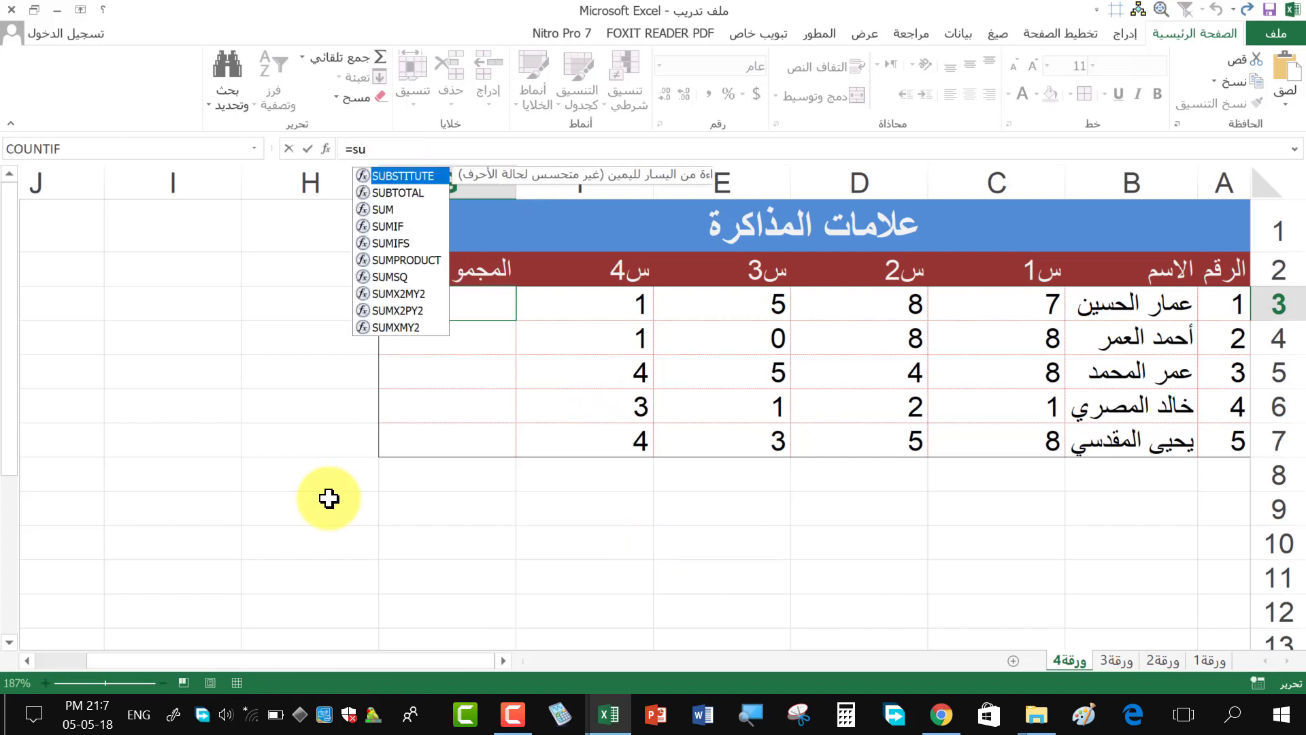
type("m")
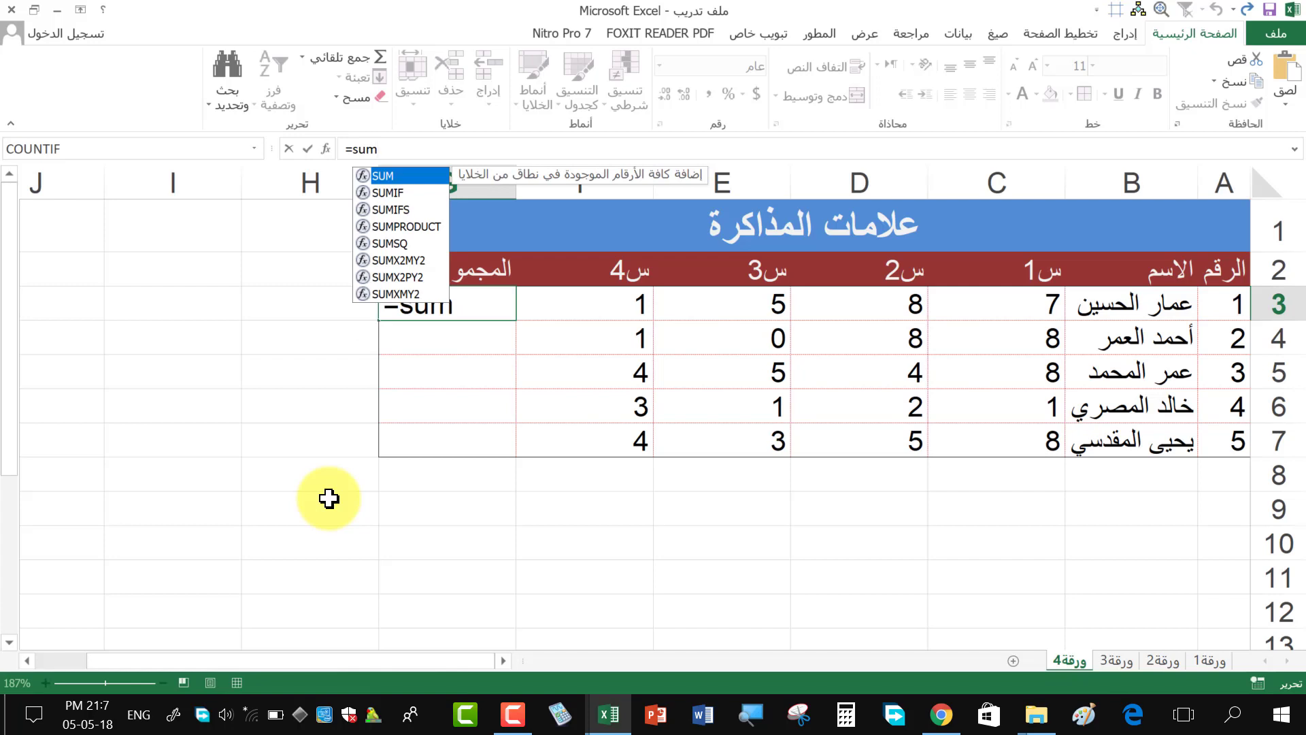
- Complete G3 as =SUM(C3:F3) over the first student's four marks, giving 21
key("Tab")
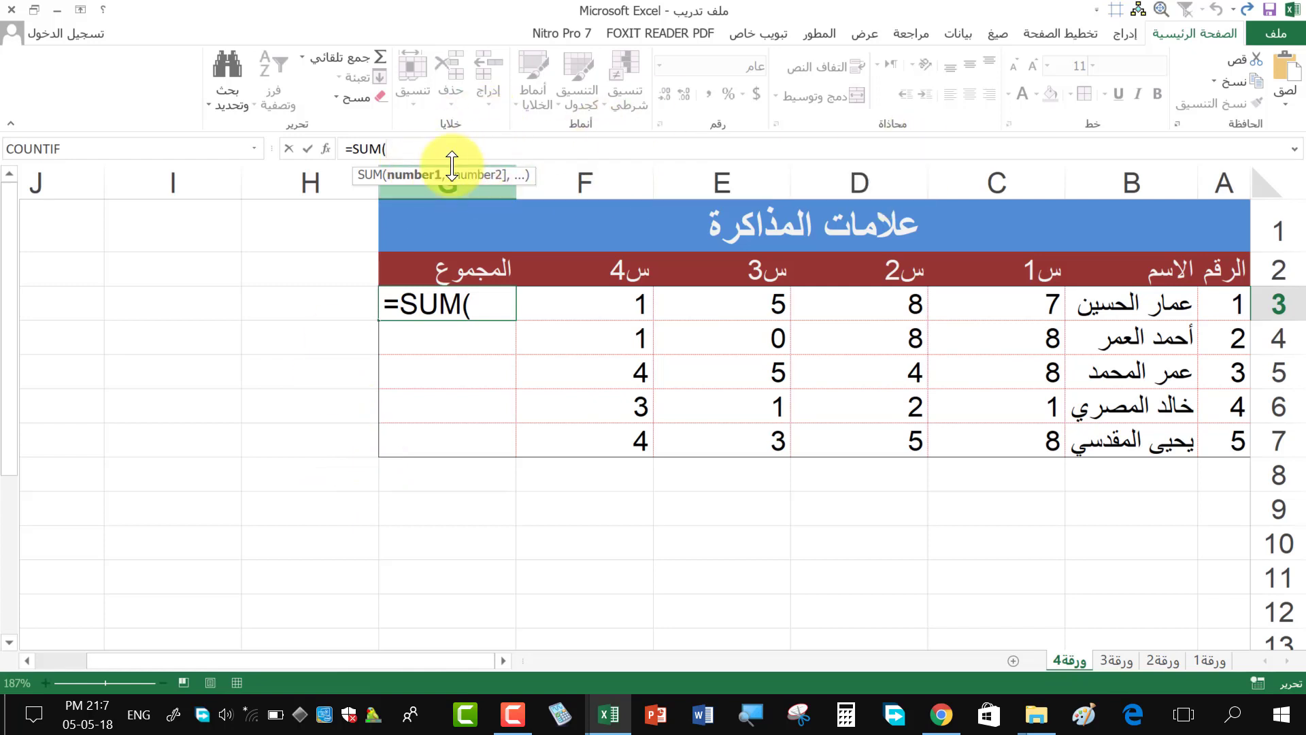
left_click_drag(1056, 303, 599, 303)
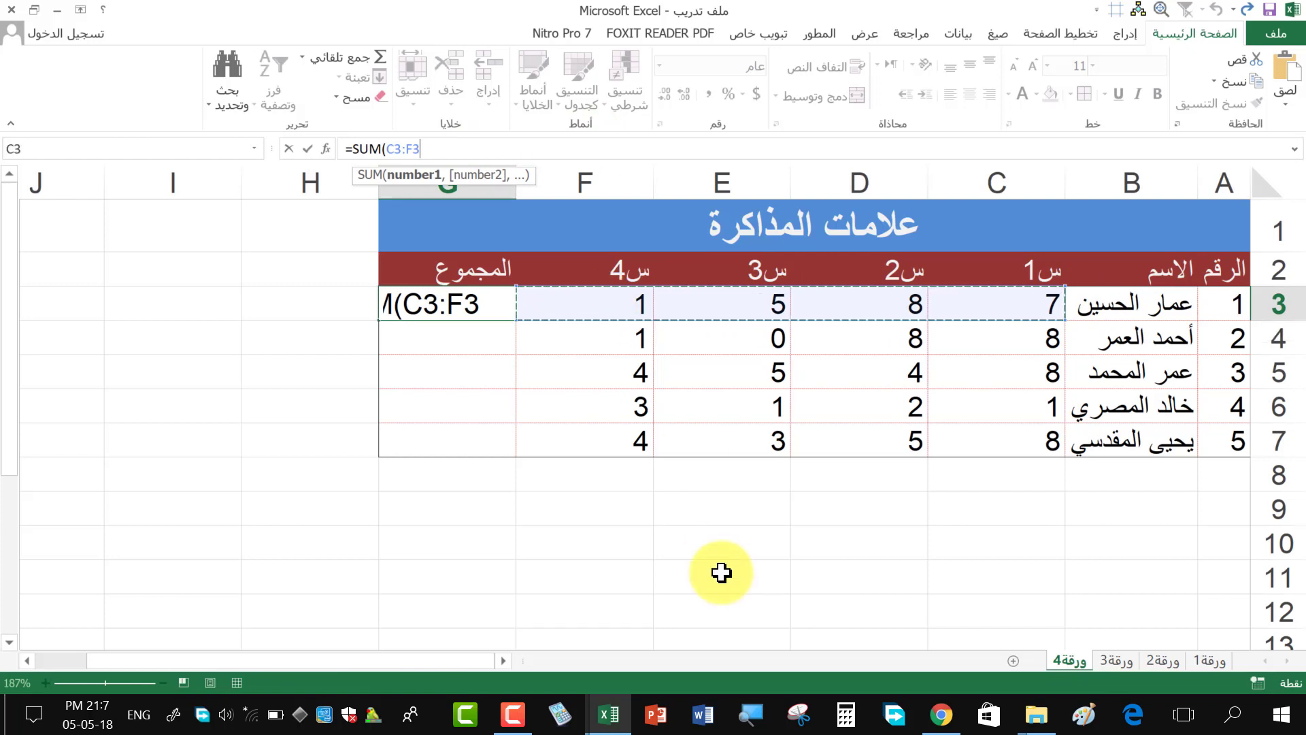
key("Tab")
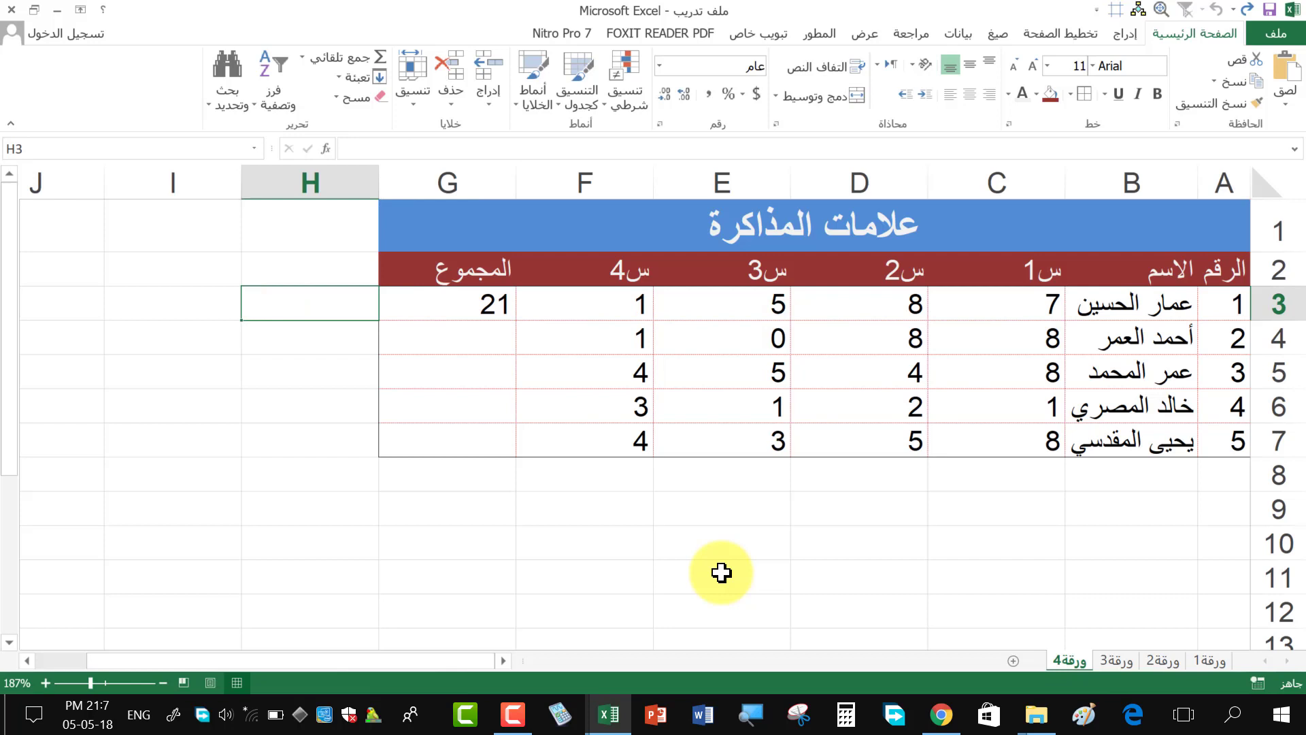
key("Left")
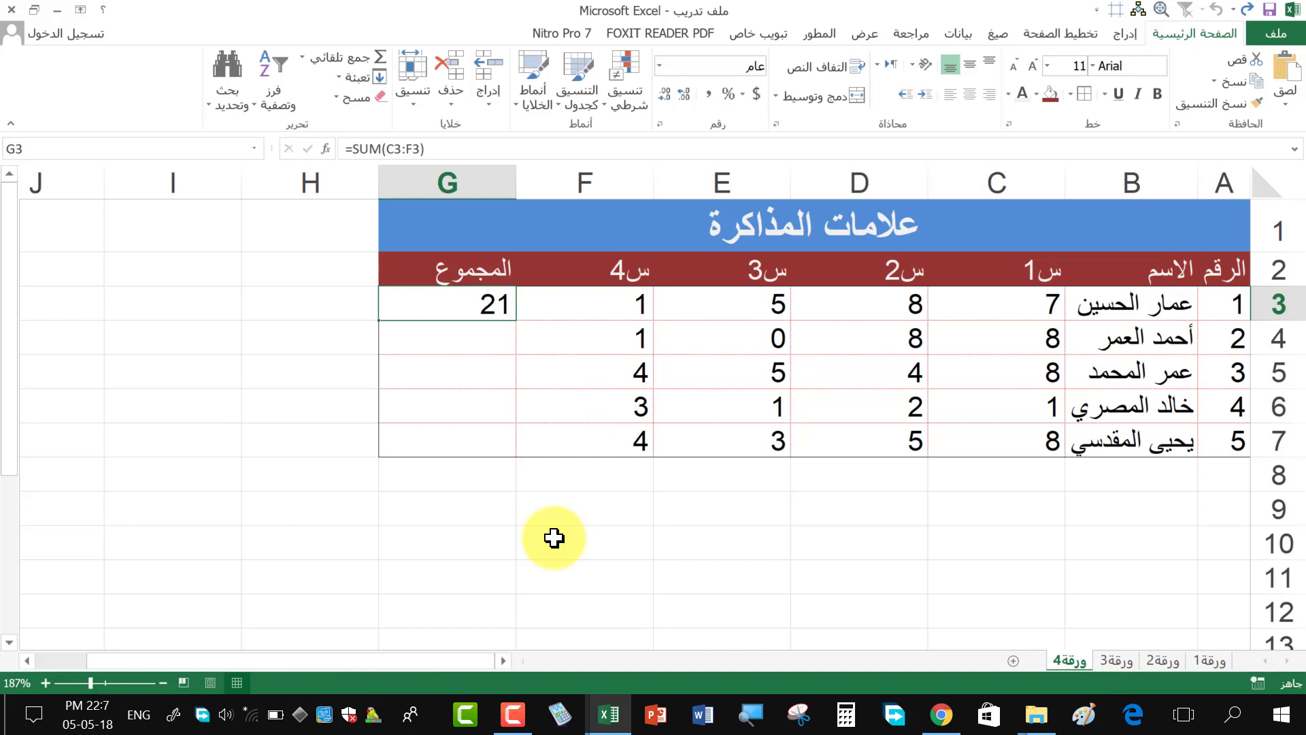
- Erase G3's formula and choose SUM from the autocomplete after typing =s
double_click(445, 304)
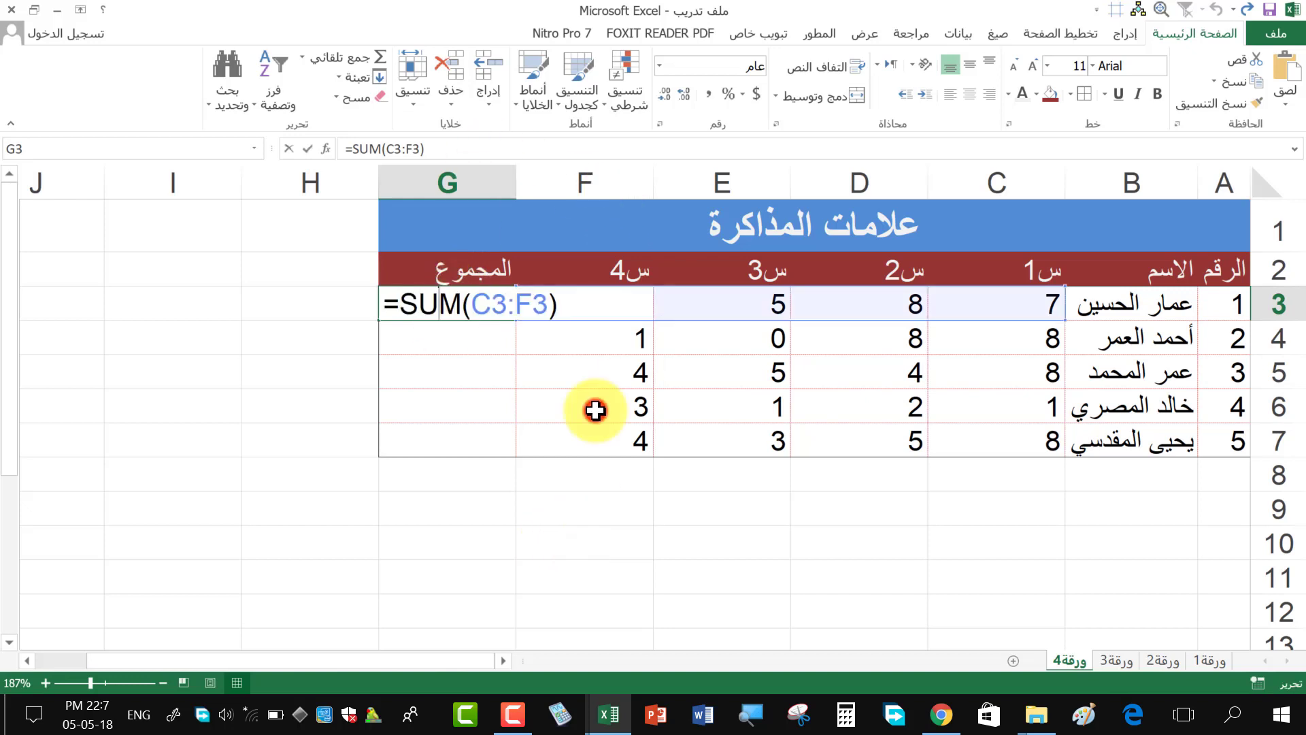
left_click_drag(426, 148, 213, 170)
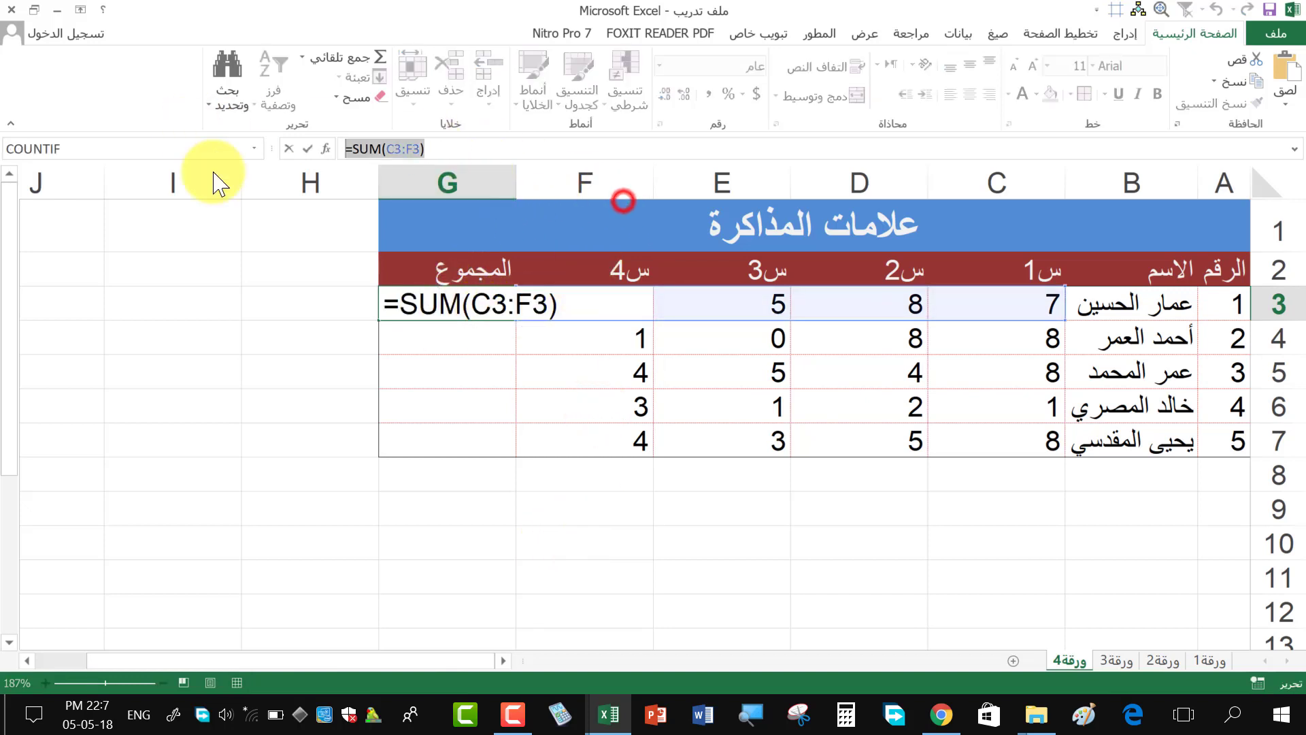
key("BackSpace")
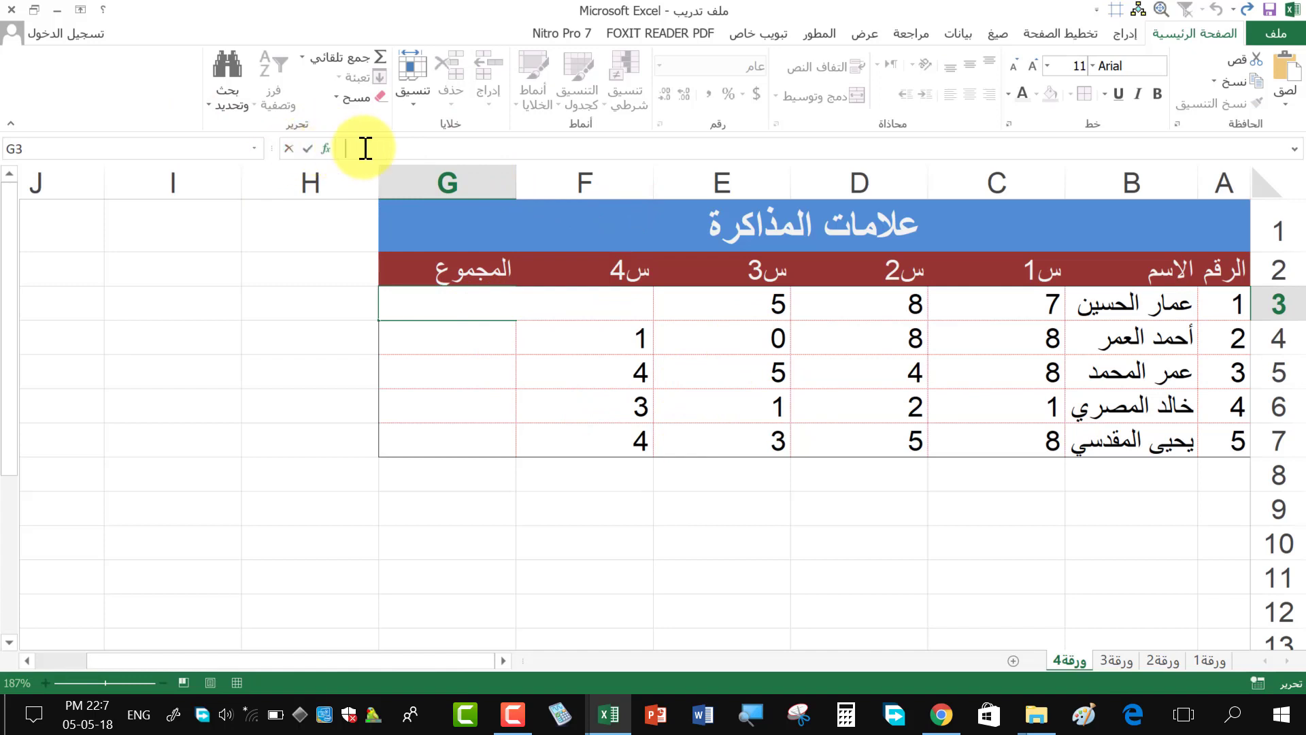
type("=")
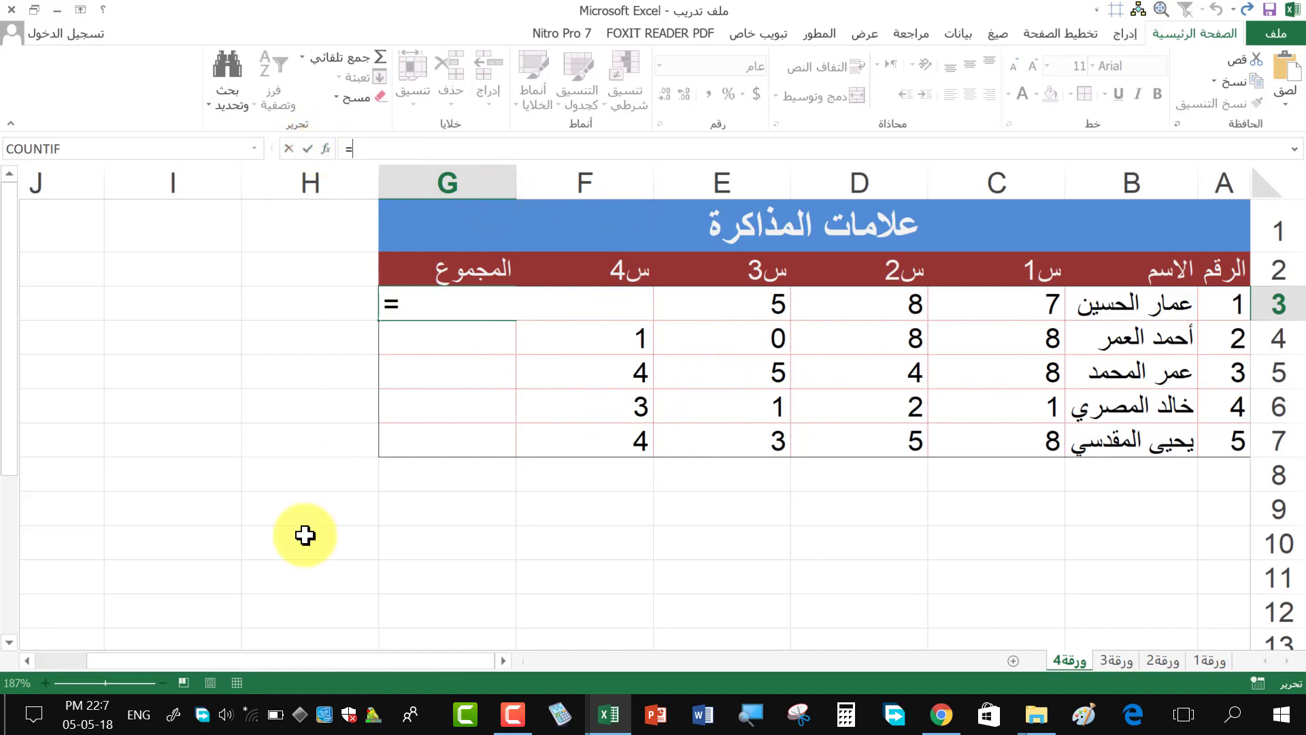
type("s")
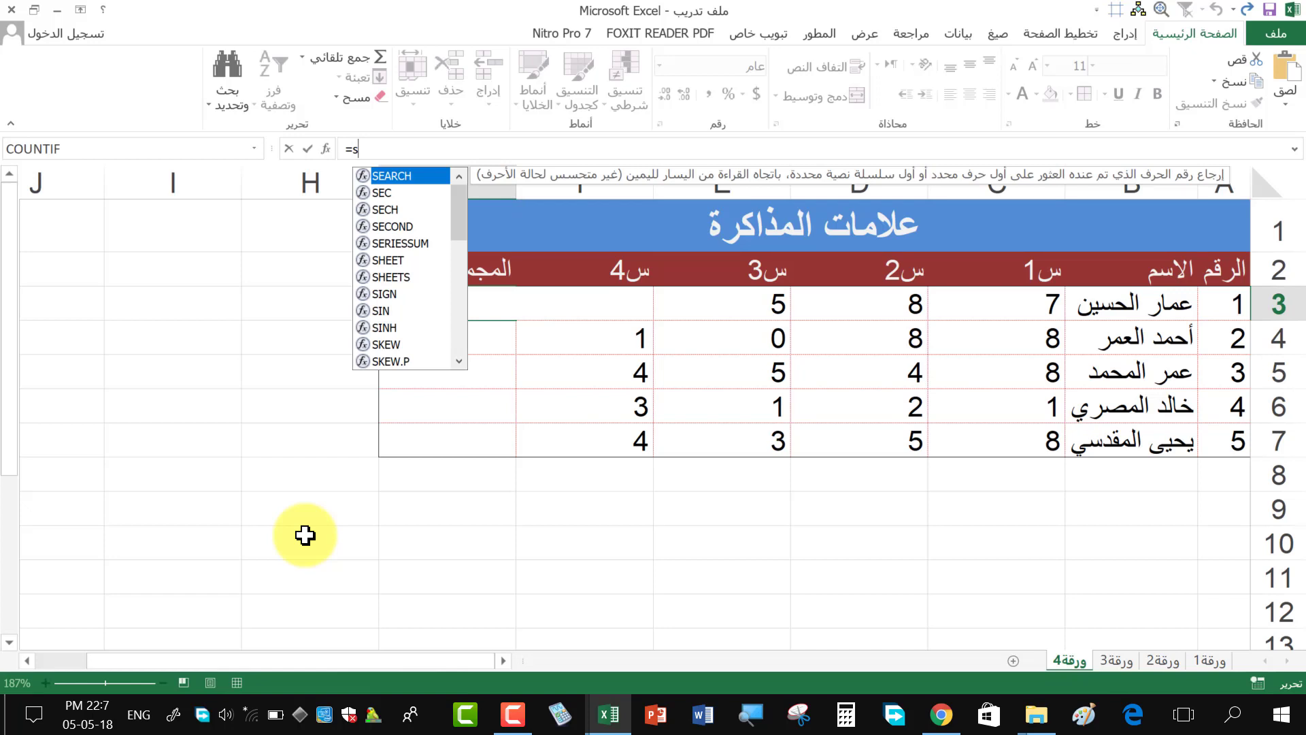
left_click_drag(456, 210, 460, 294)
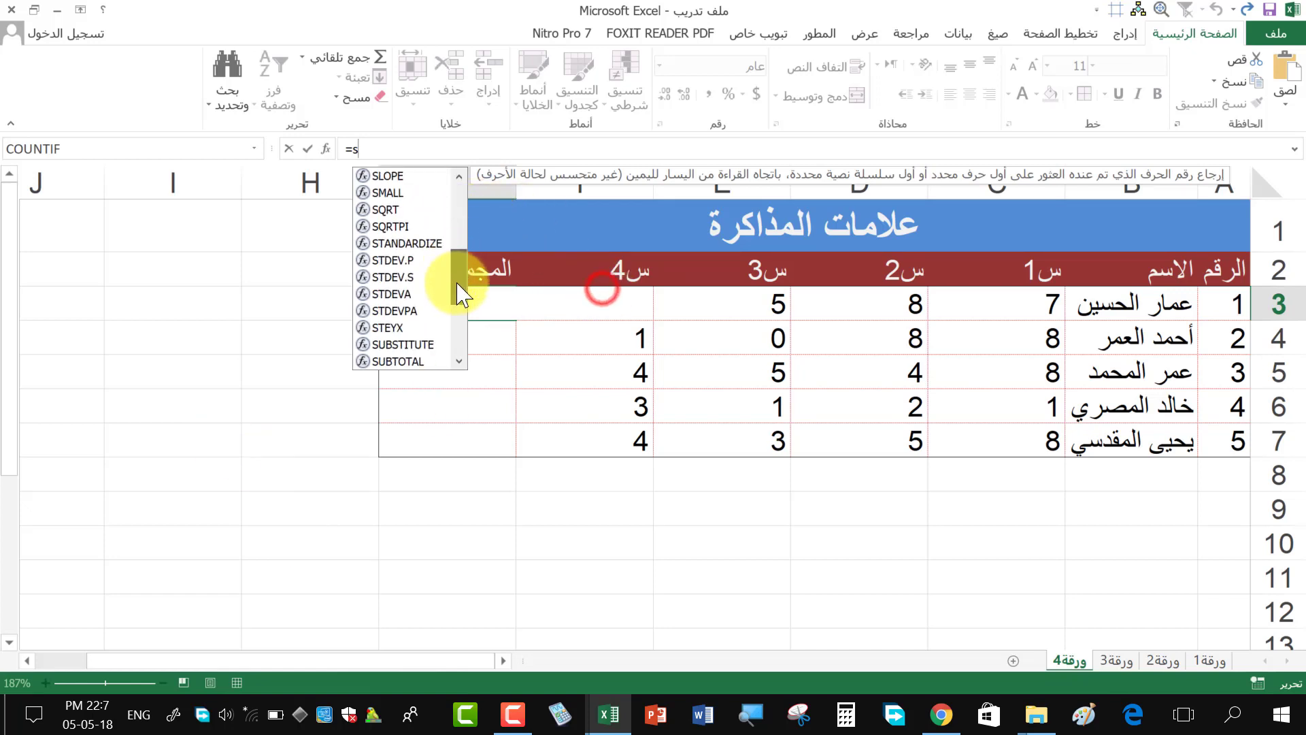
scroll(422, 279, "down", 2)
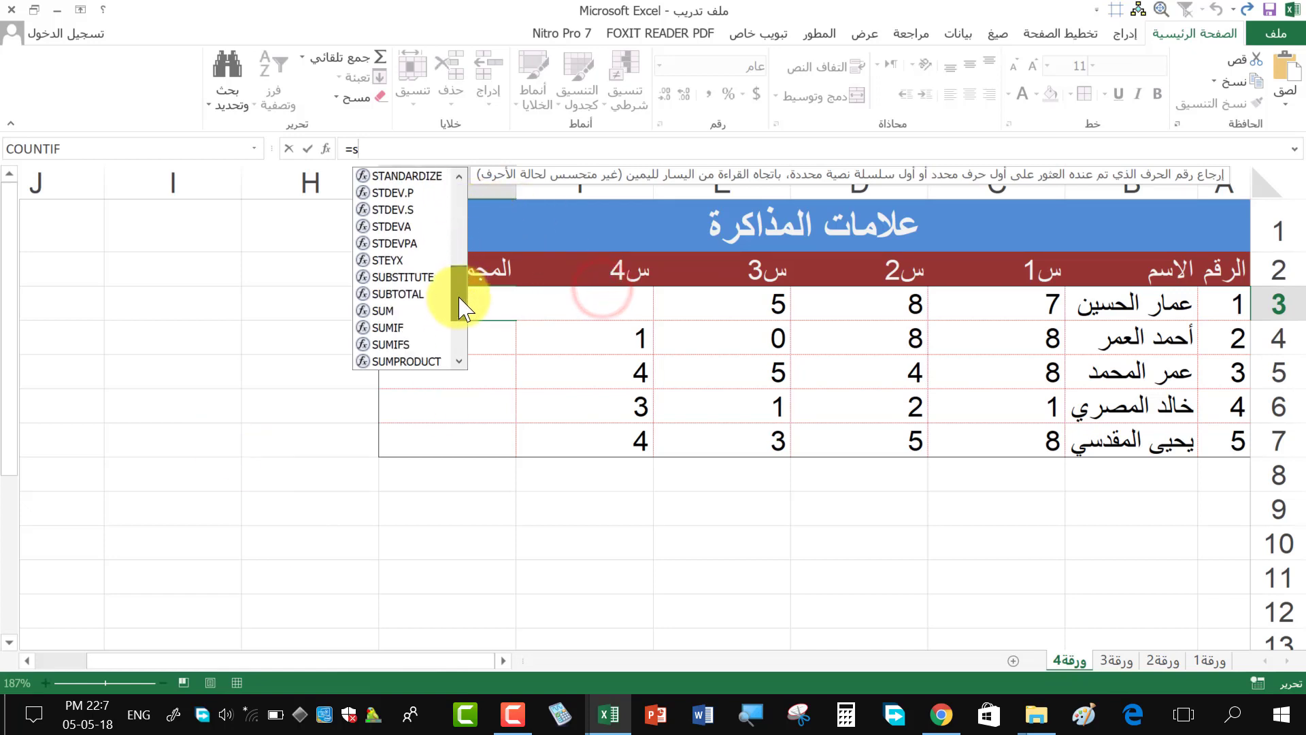
double_click(383, 311)
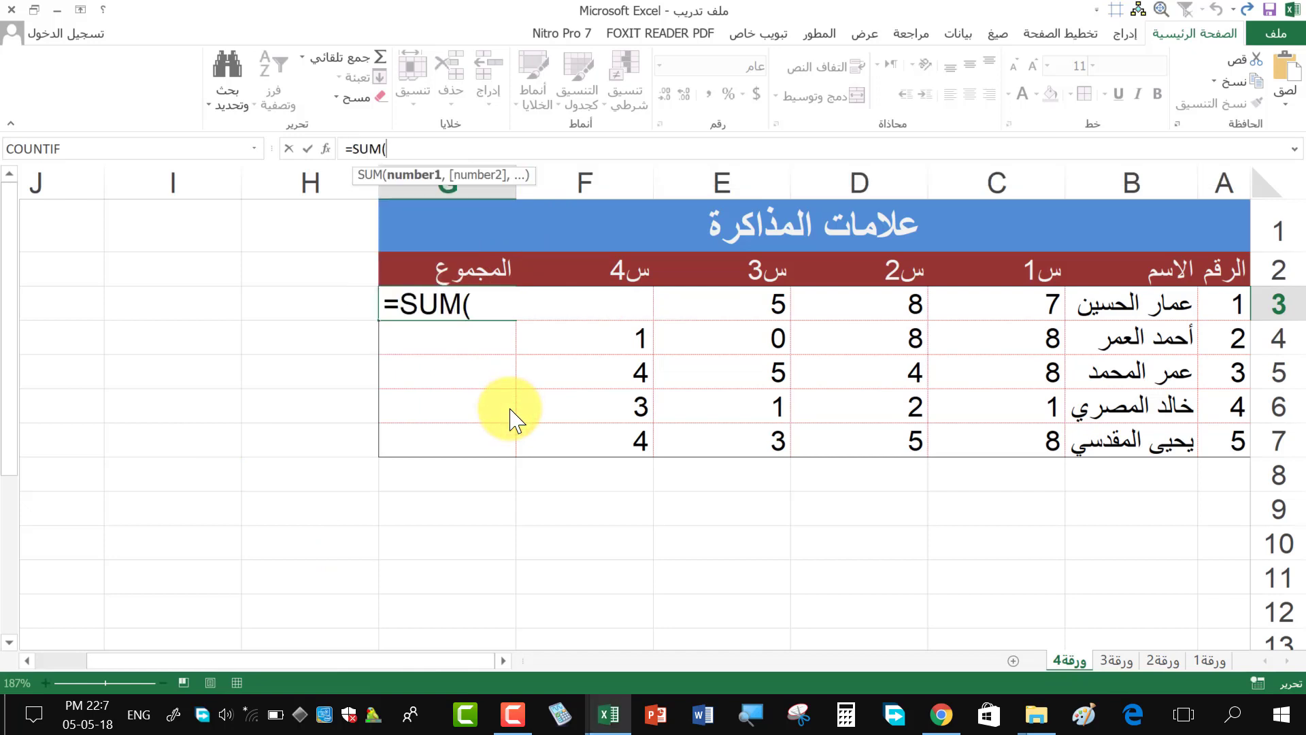
- Sum the range C3:F3 and close the bracket so G3 shows 21
left_click(417, 149)
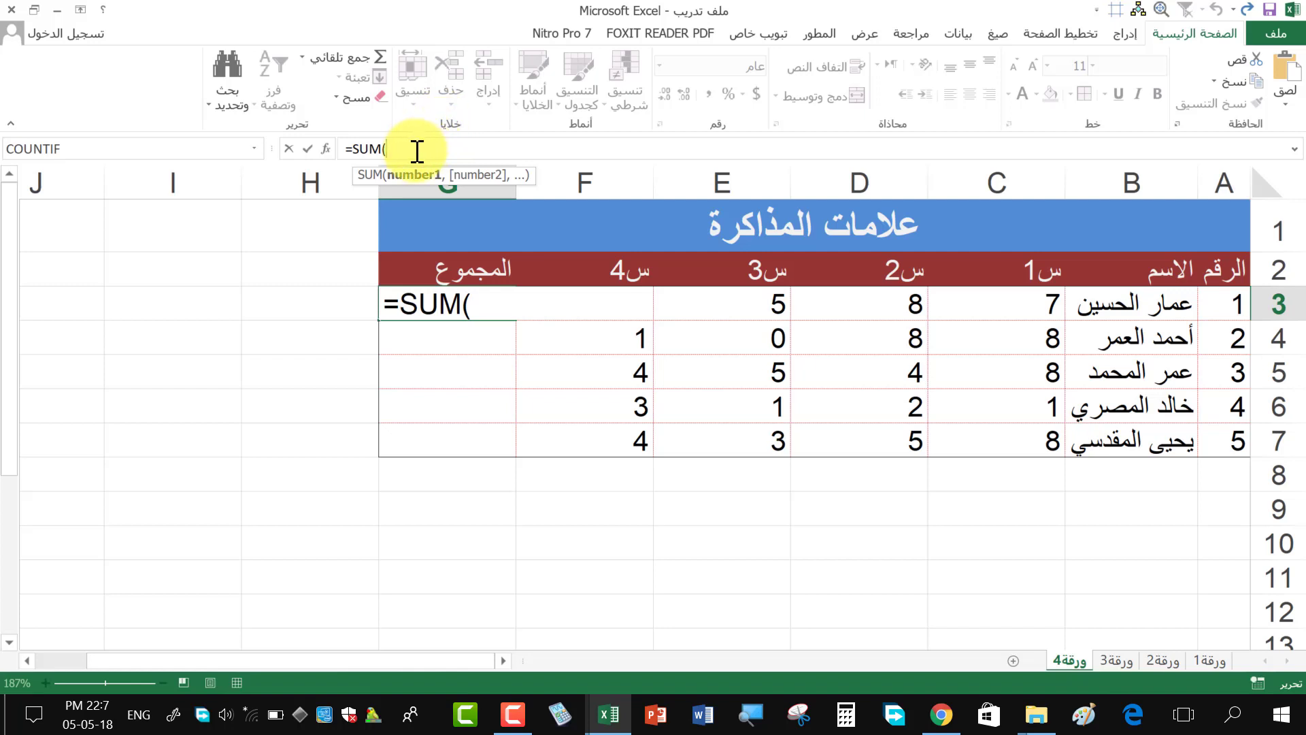
left_click_drag(1043, 303, 621, 308)
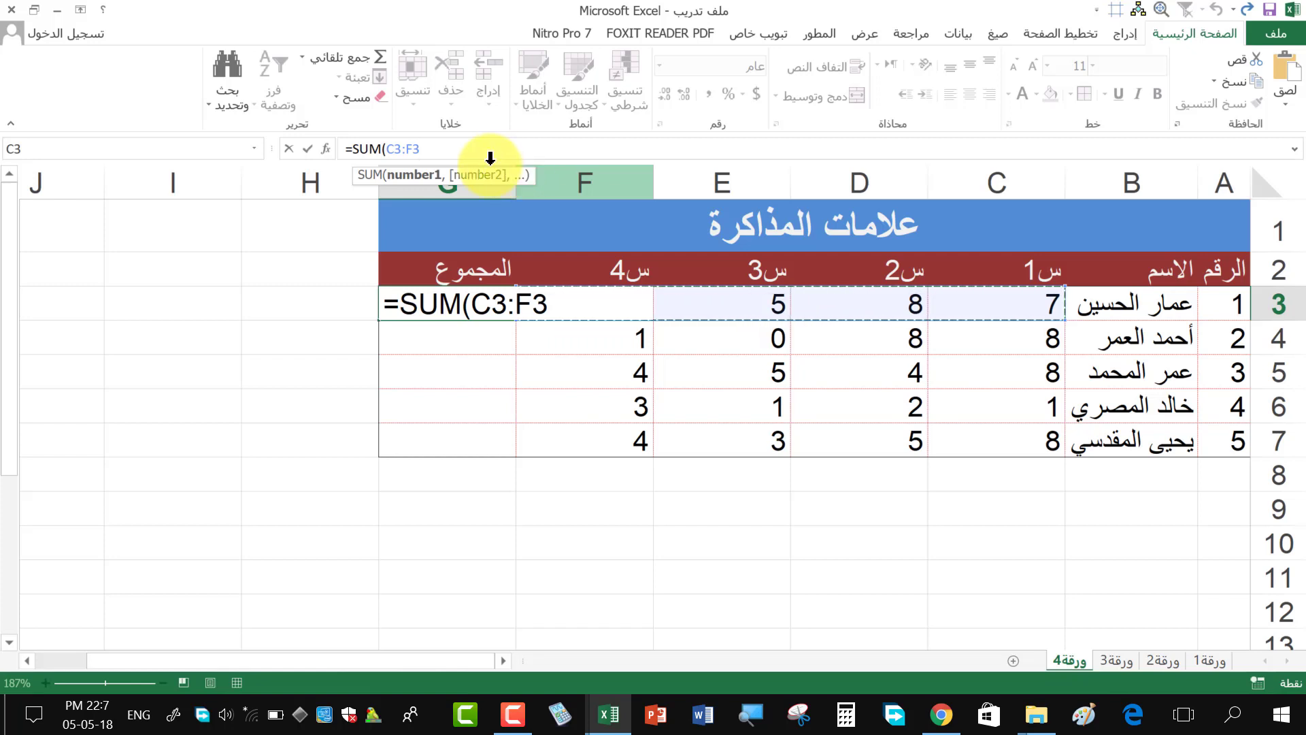
left_click(632, 199)
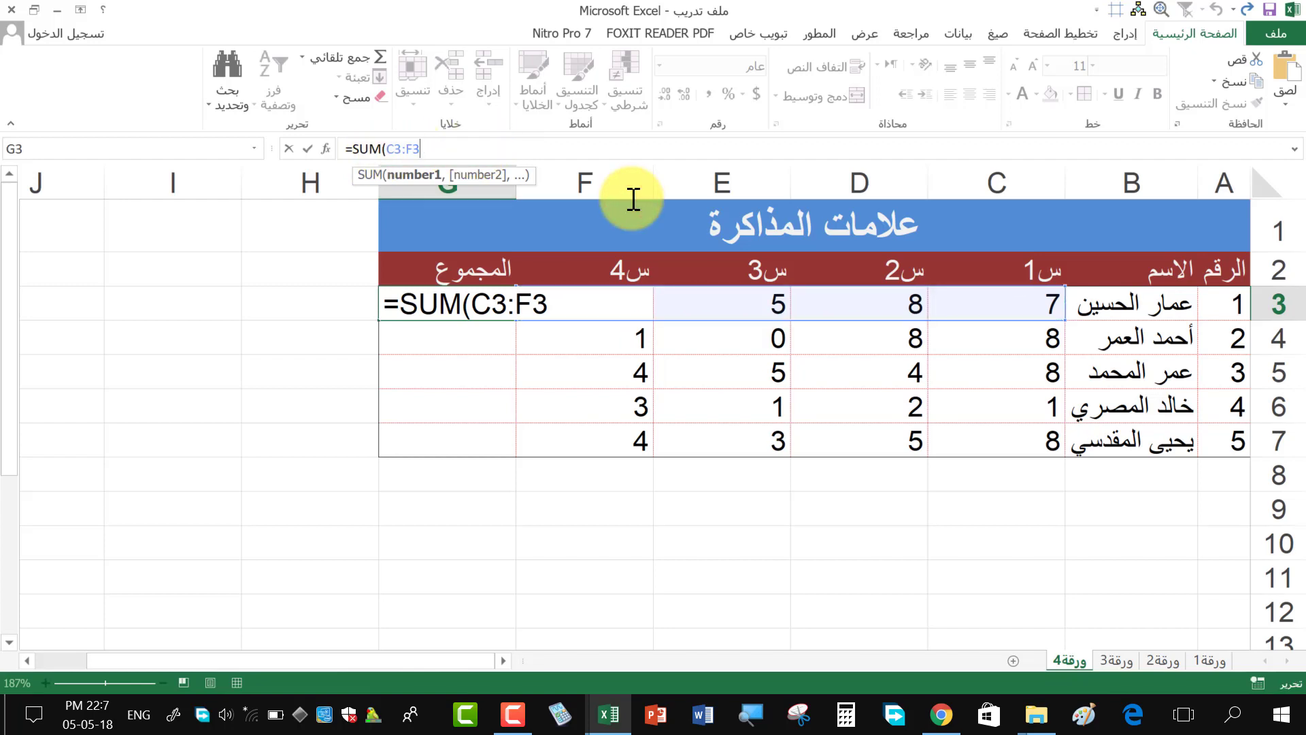
type(")")
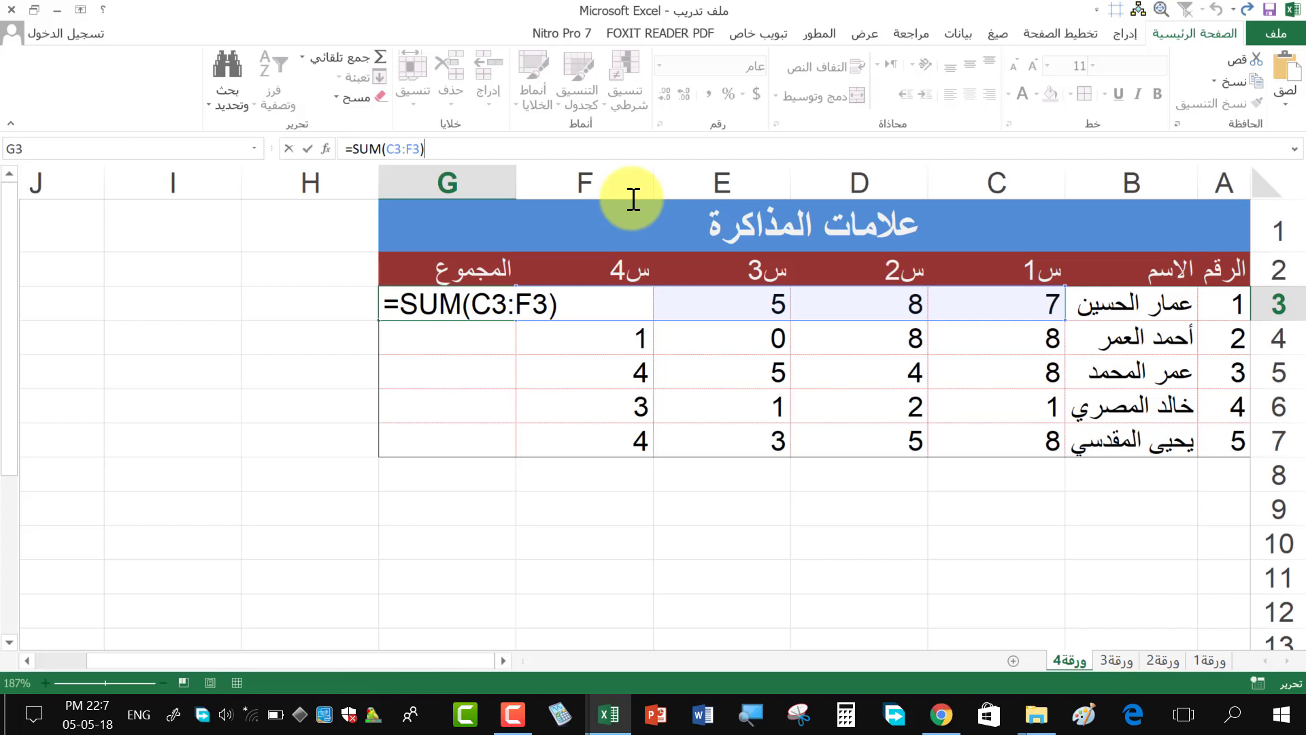
key("Return")
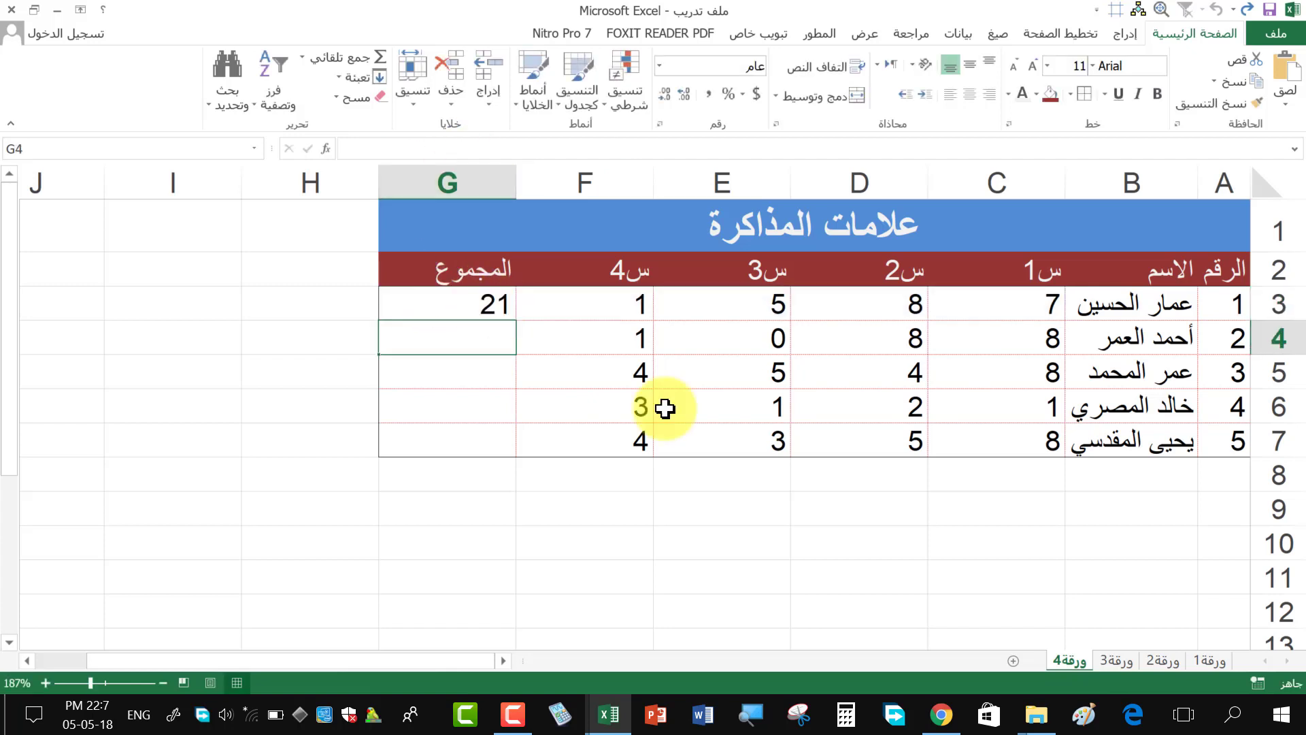
key("Up")
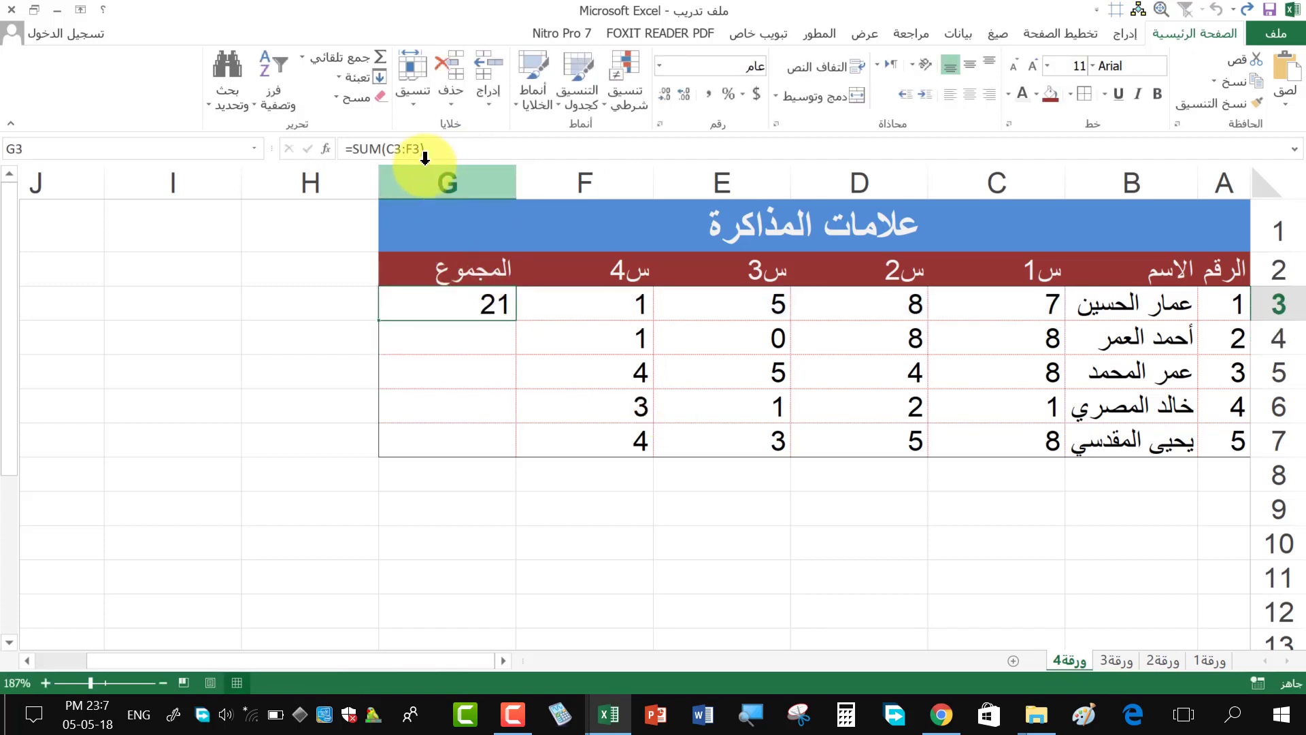
- Change G3 to =SUM(C3,F3), removing a stray bracket, so it shows 8
left_click(411, 148)
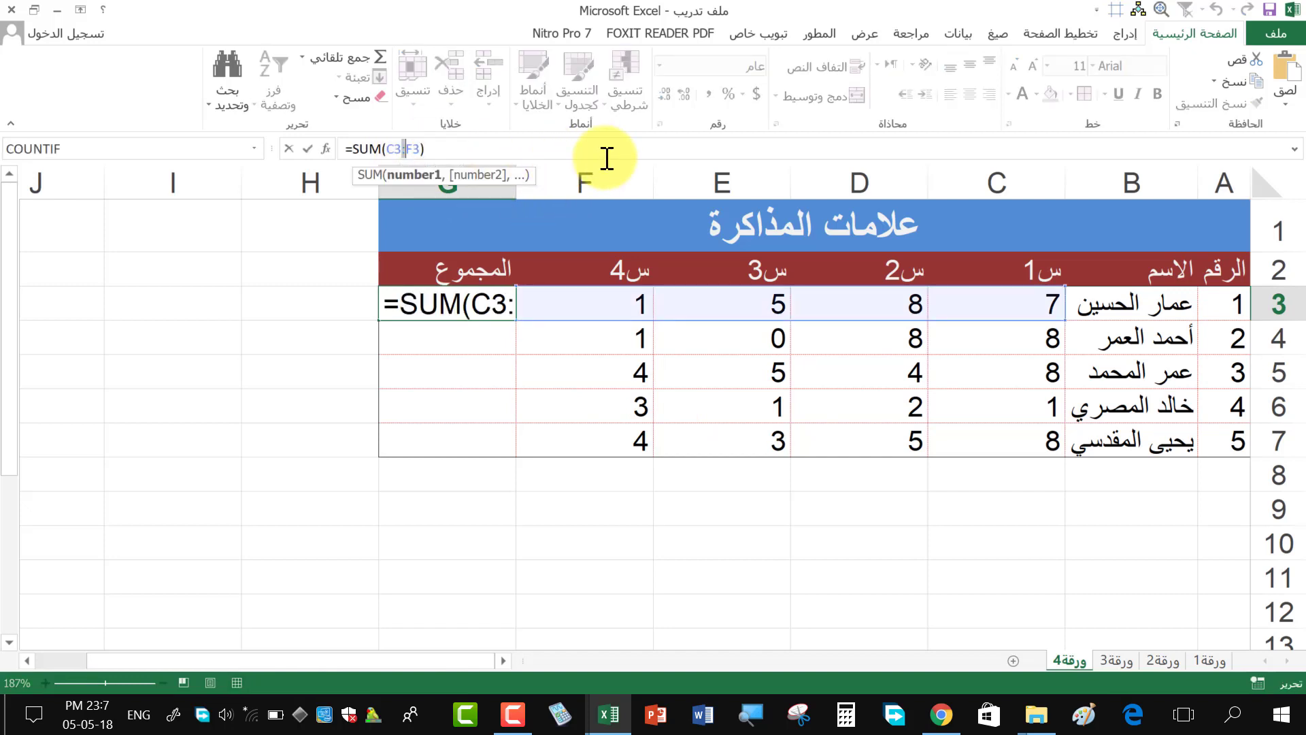
type(",")
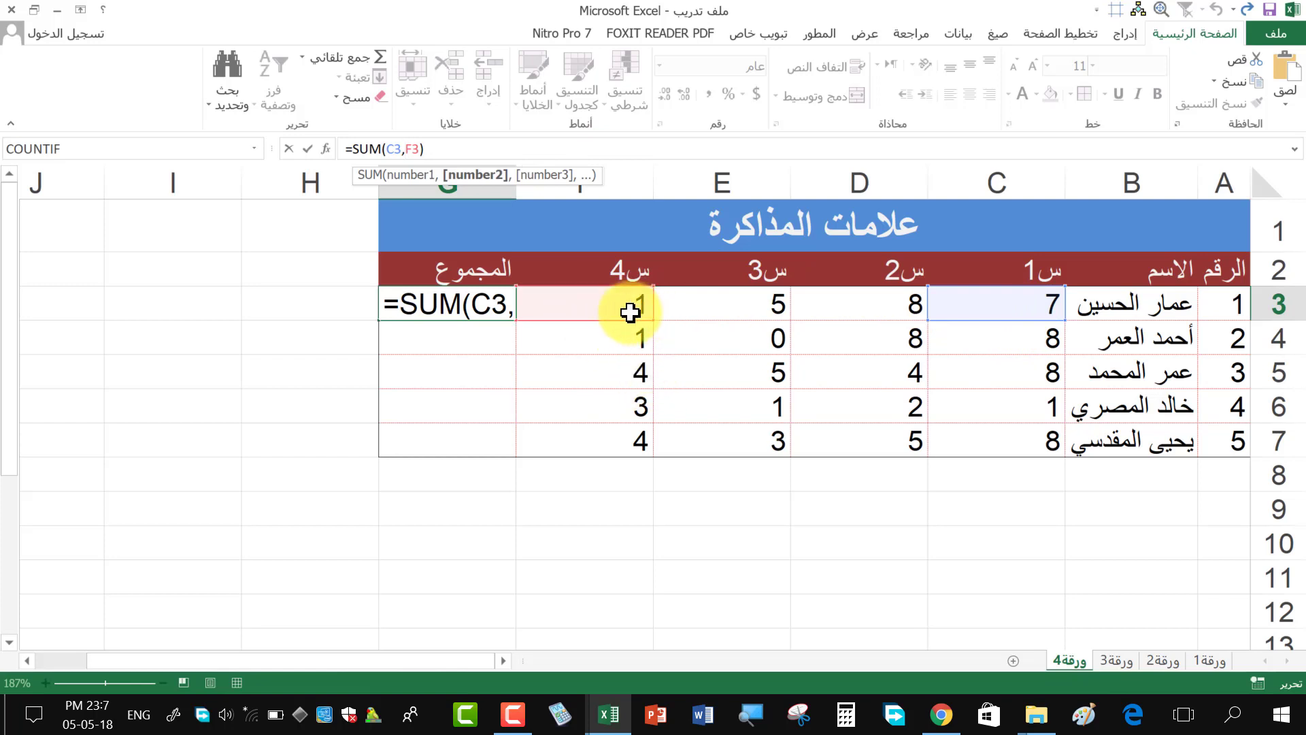
type("]")
key("Return")
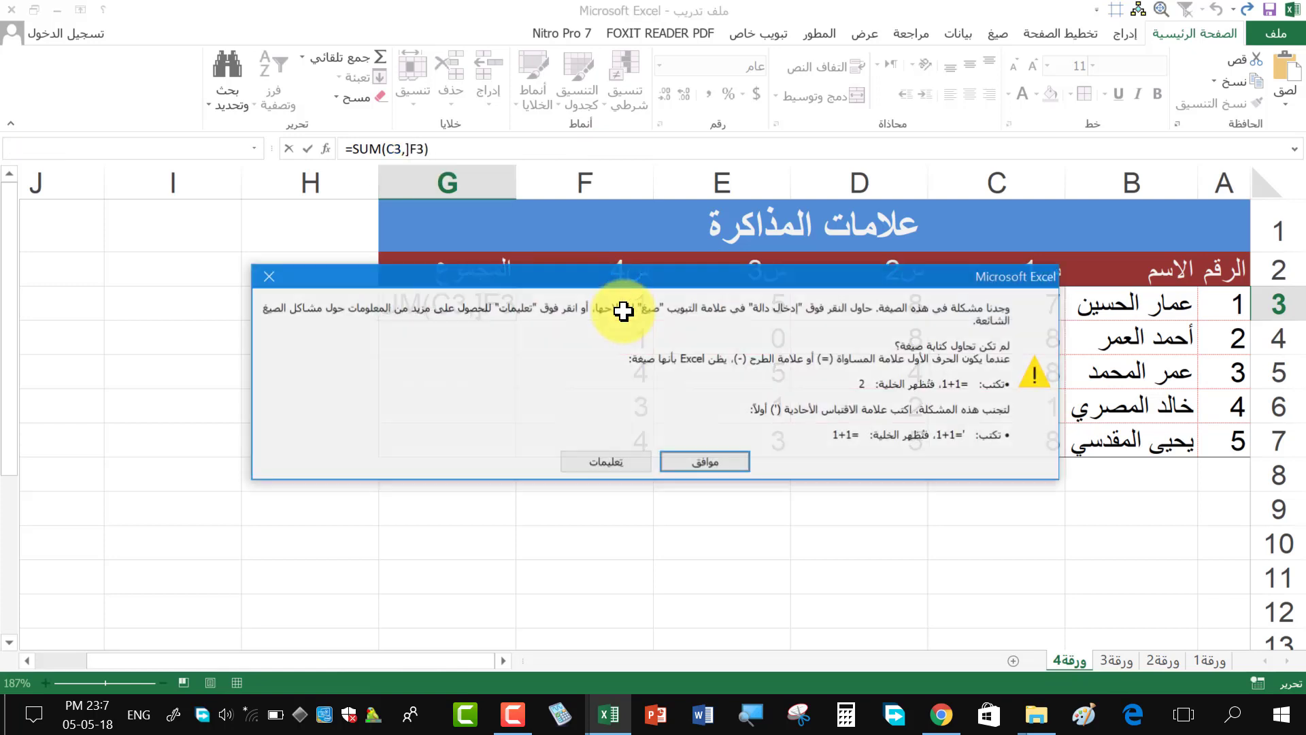
key("Return")
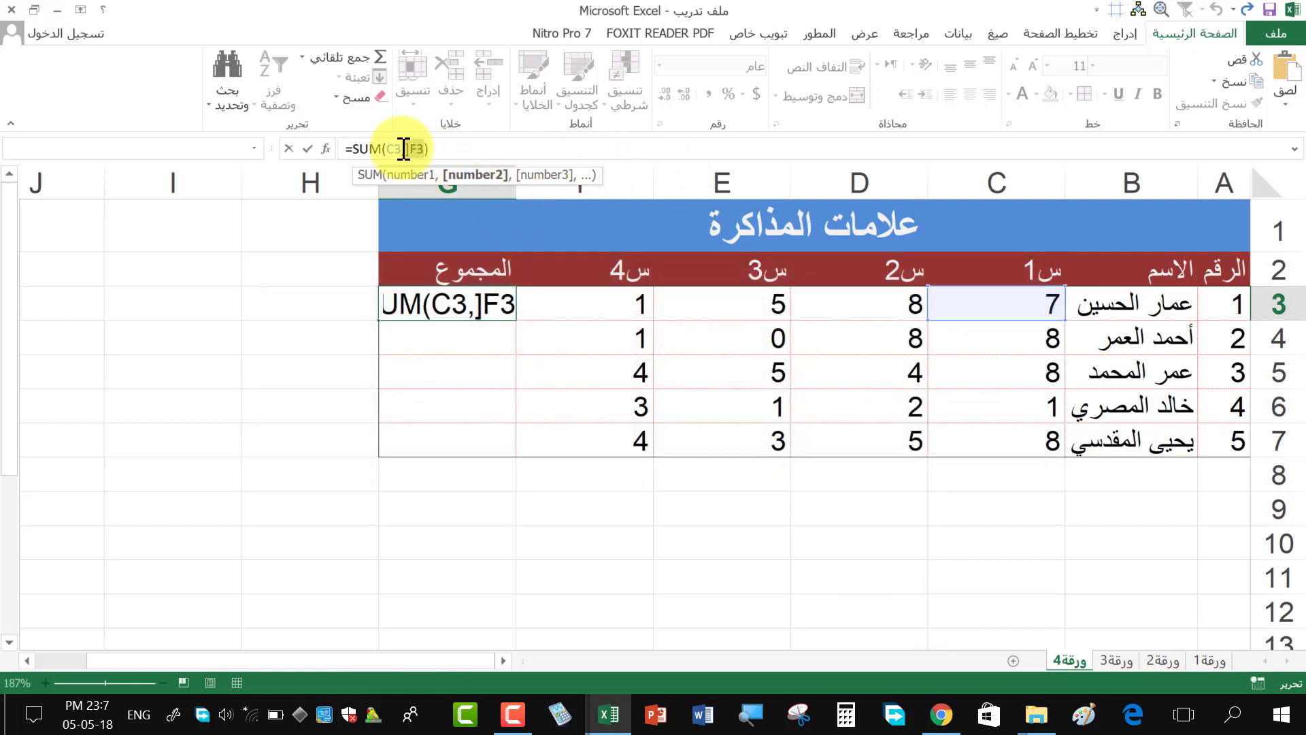
left_click(544, 198)
key("BackSpace")
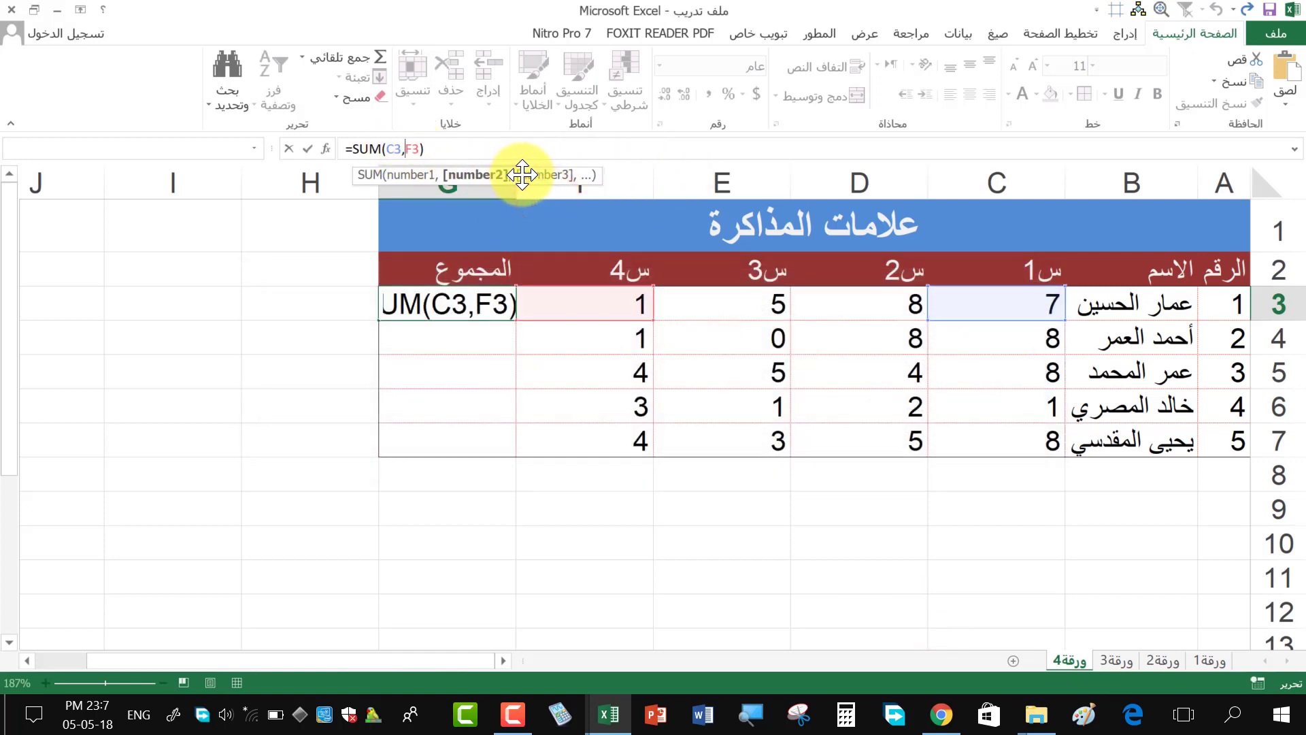
key("Return")
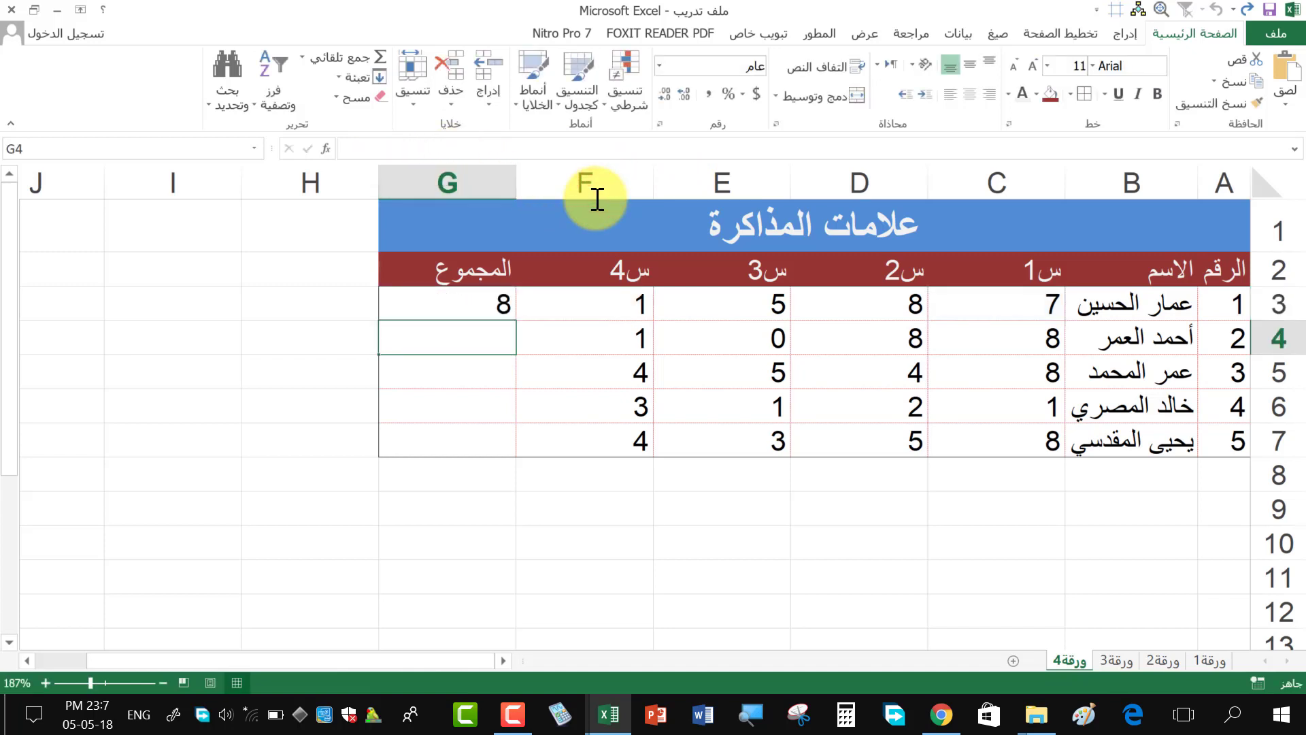
left_click(1012, 299)
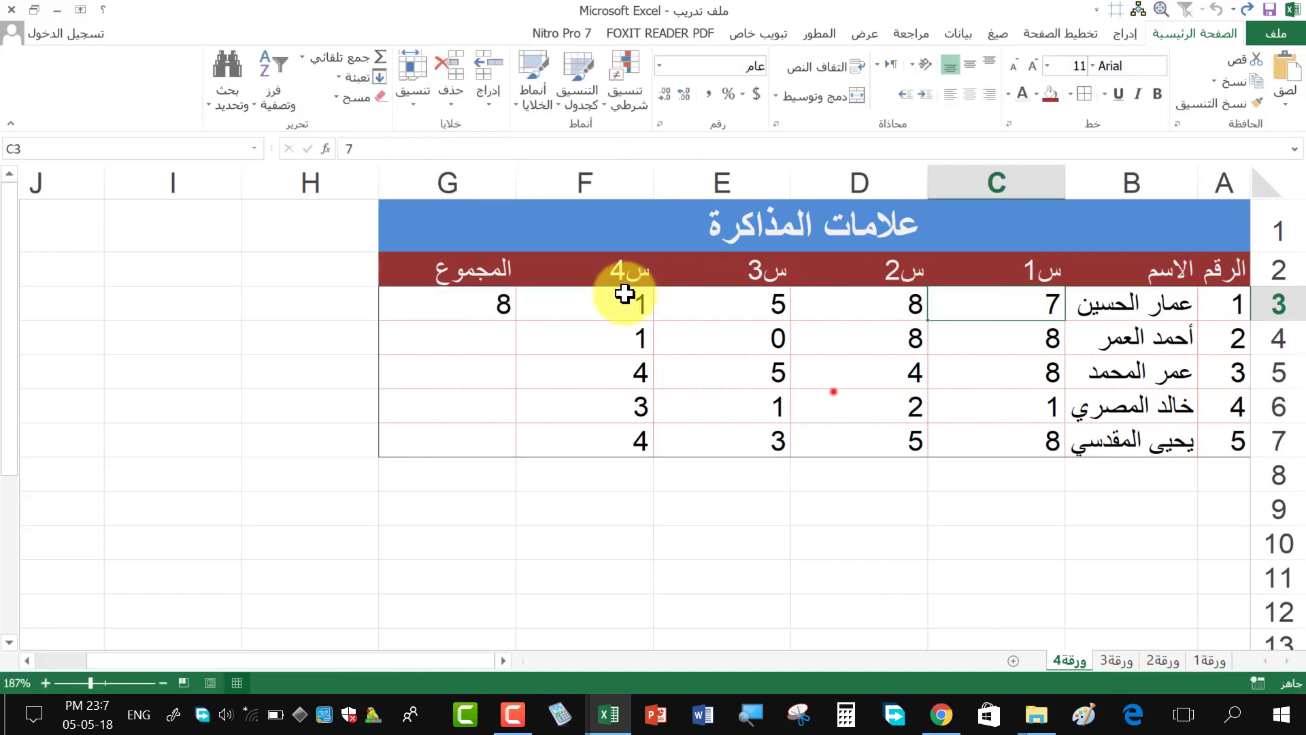
- Restore G3 to =SUM(C3:F3) by replacing the comma with a colon, totalling 21
left_click(622, 299)
left_click(467, 306)
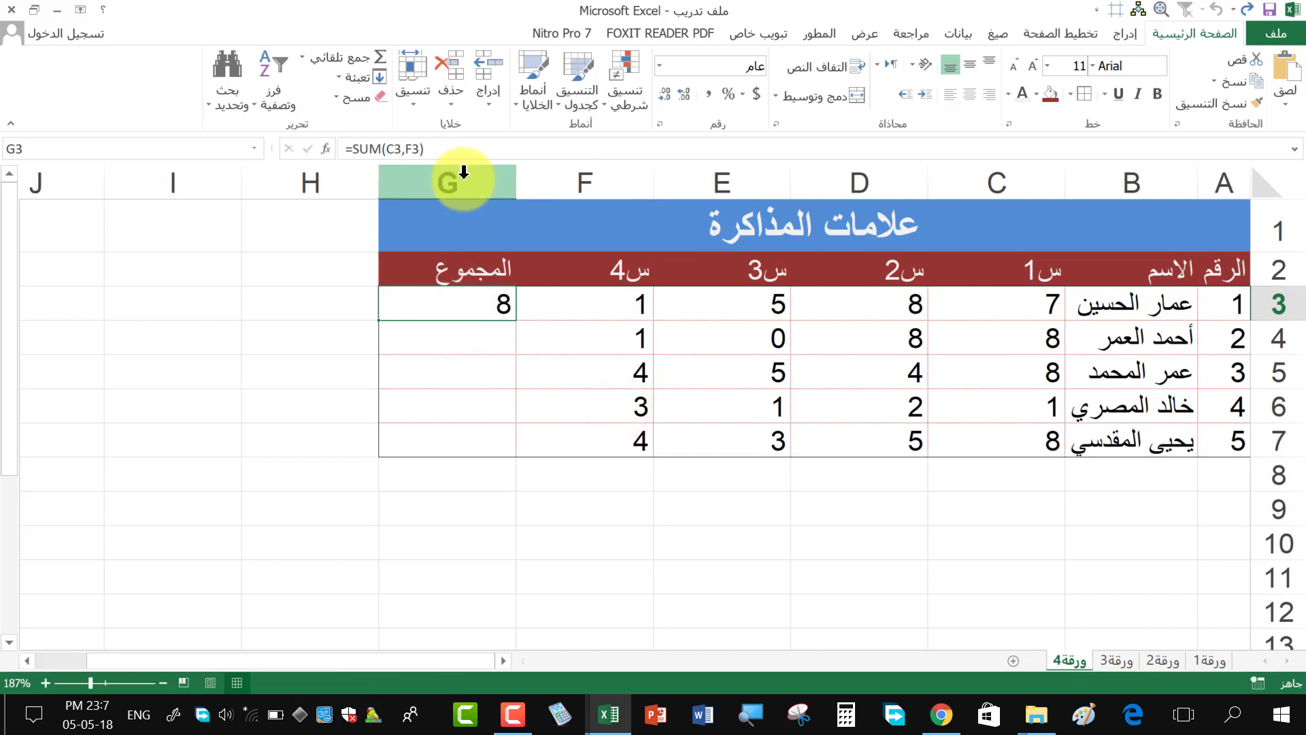
left_click(404, 148)
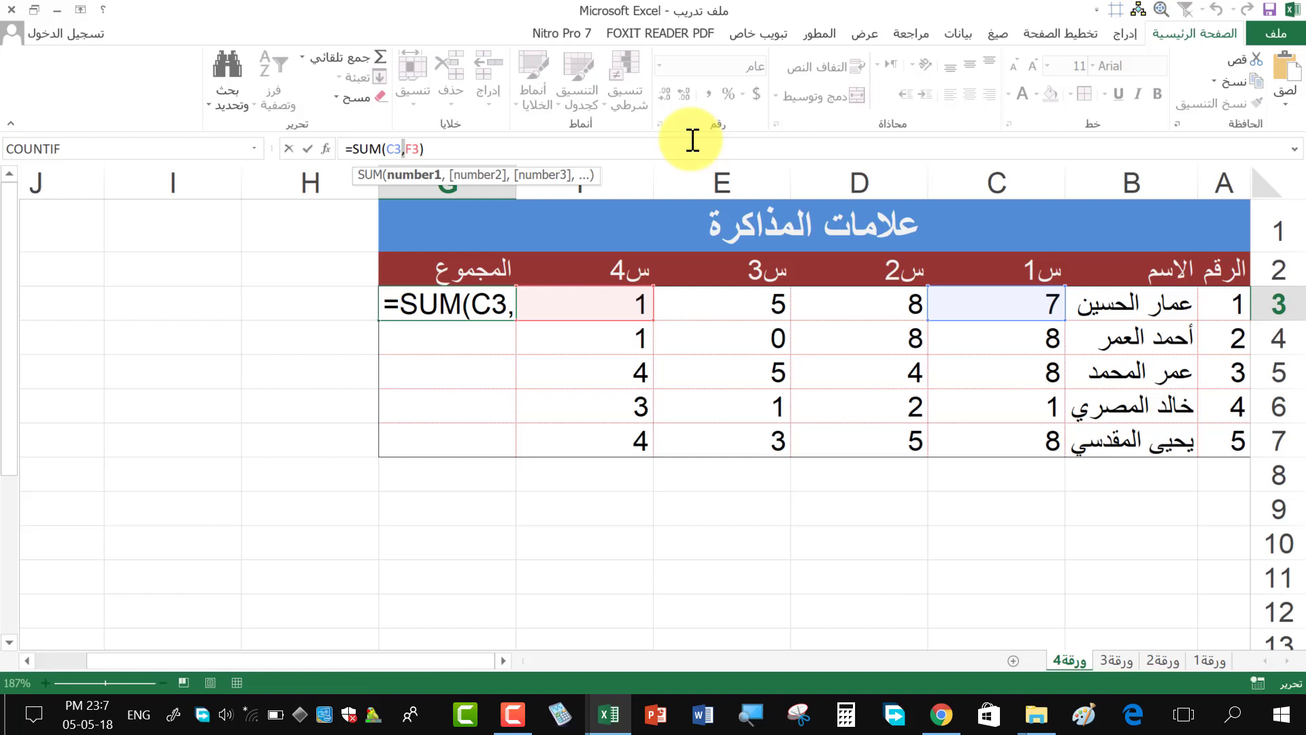
key("Delete")
type(":")
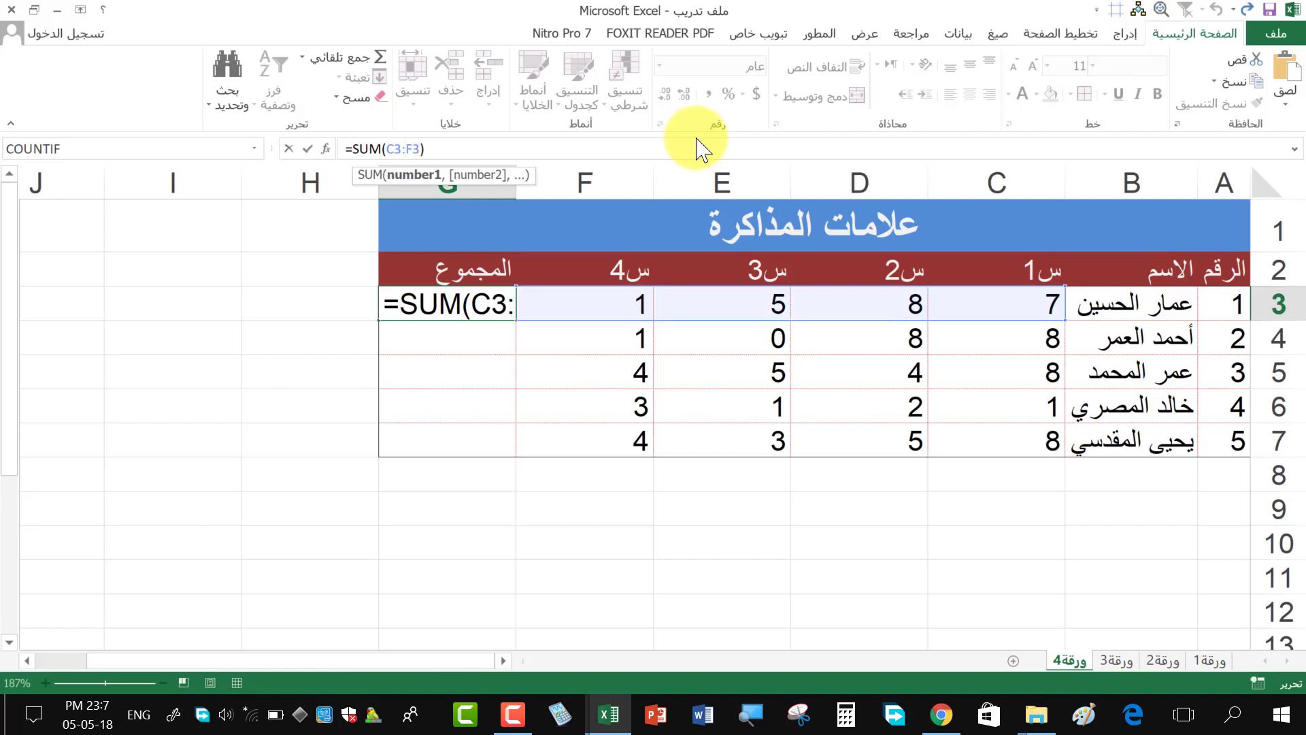
key("Return")
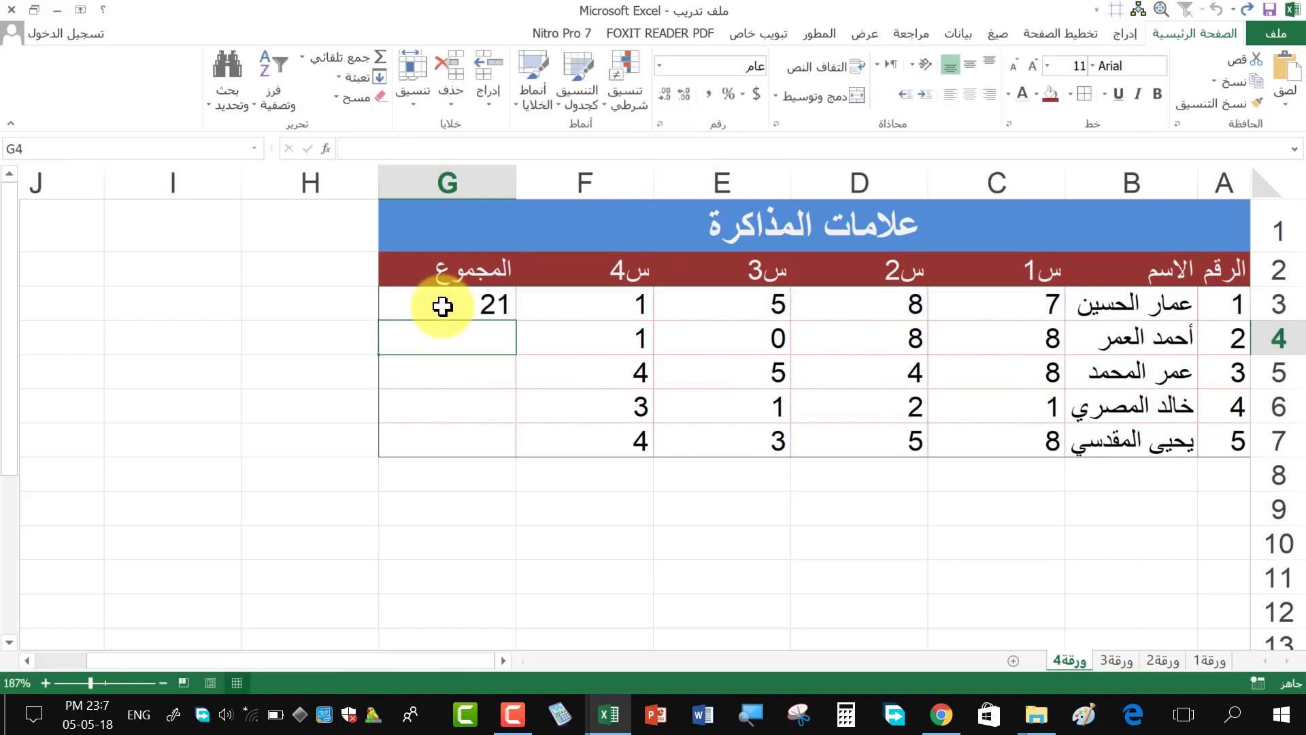
left_click(440, 302)
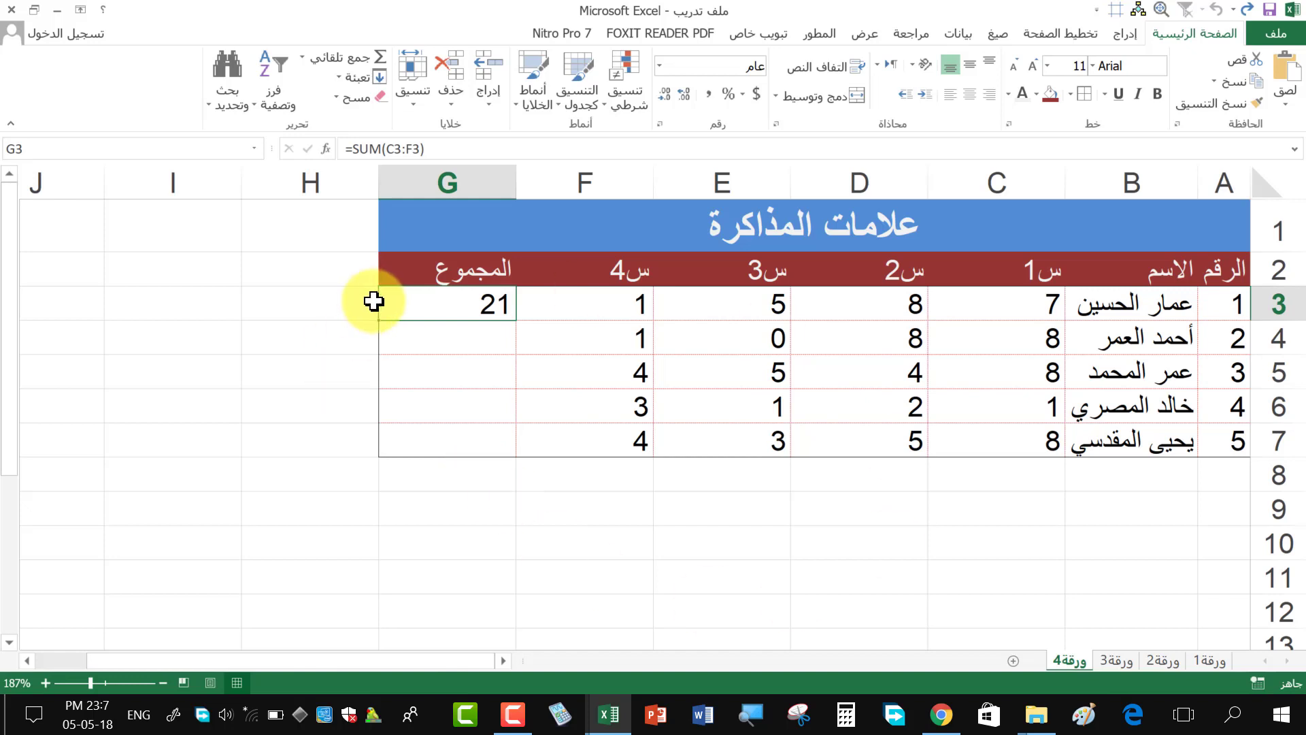
left_click_drag(380, 321, 388, 517)
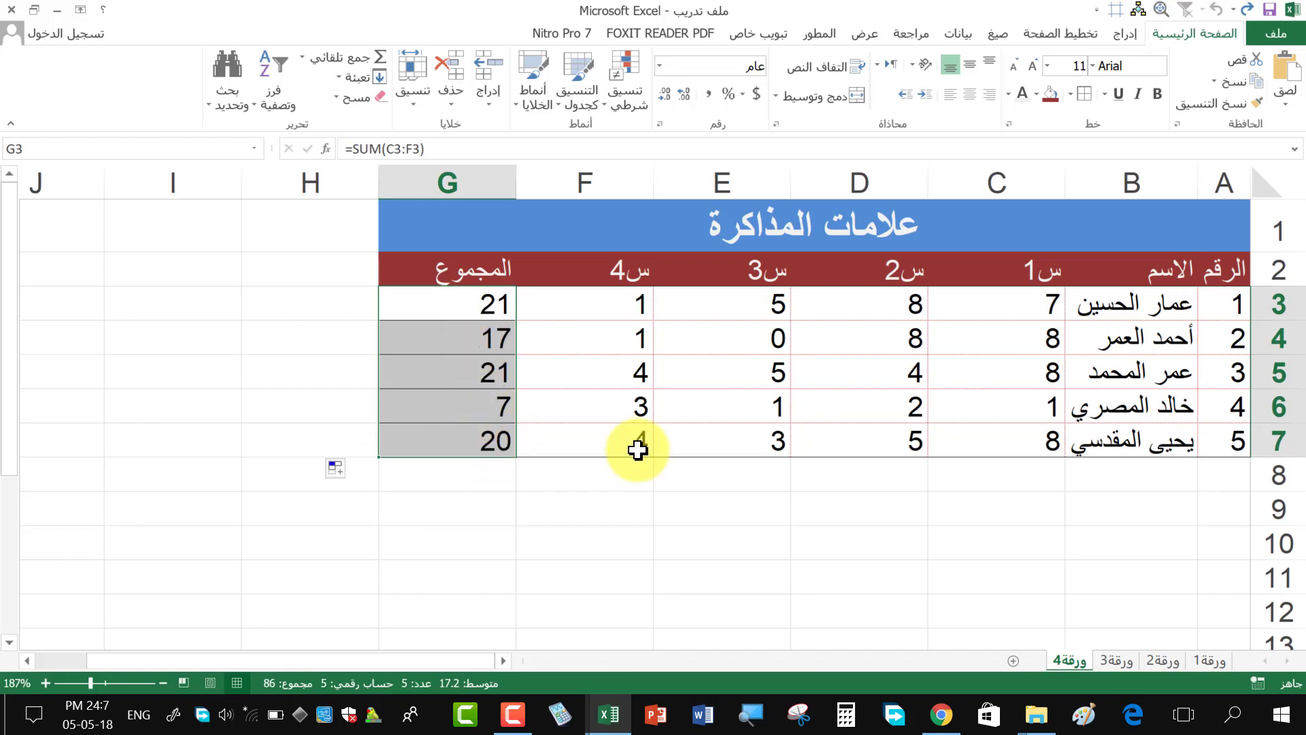
key("Down")
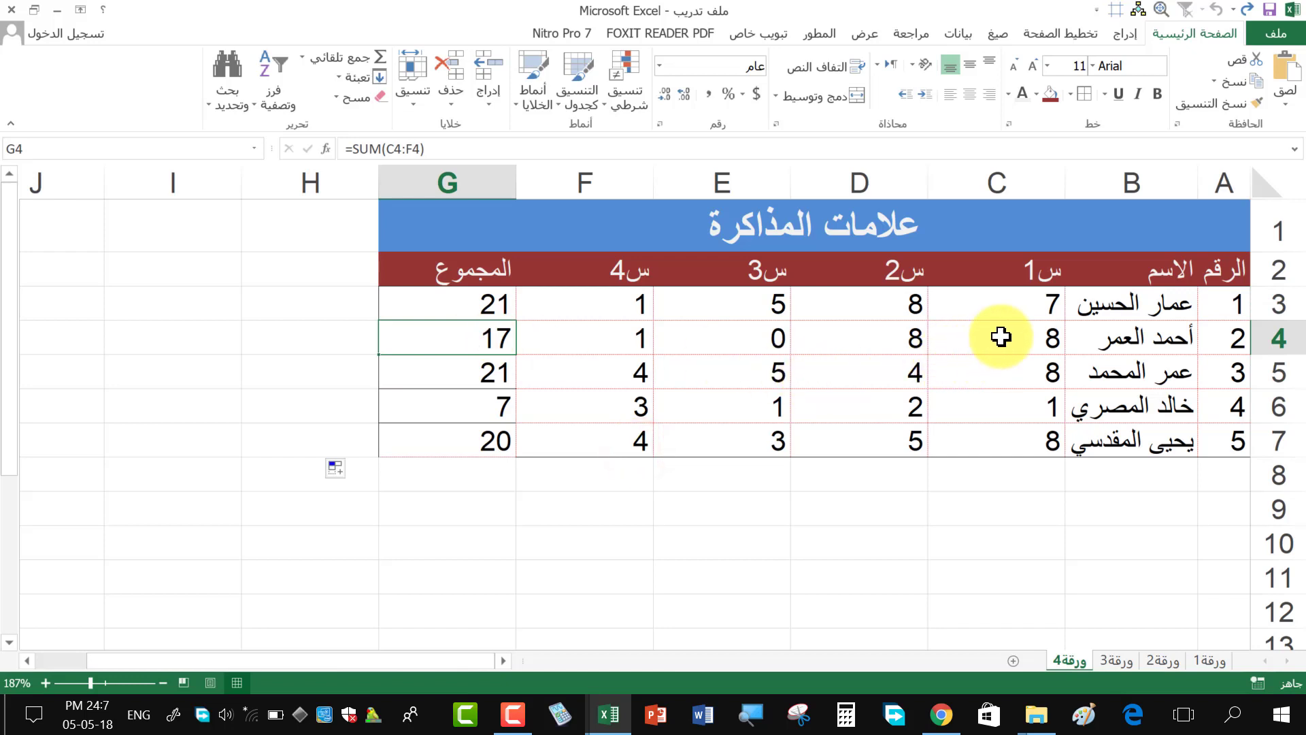
left_click_drag(1000, 340, 578, 343)
left_click(507, 371)
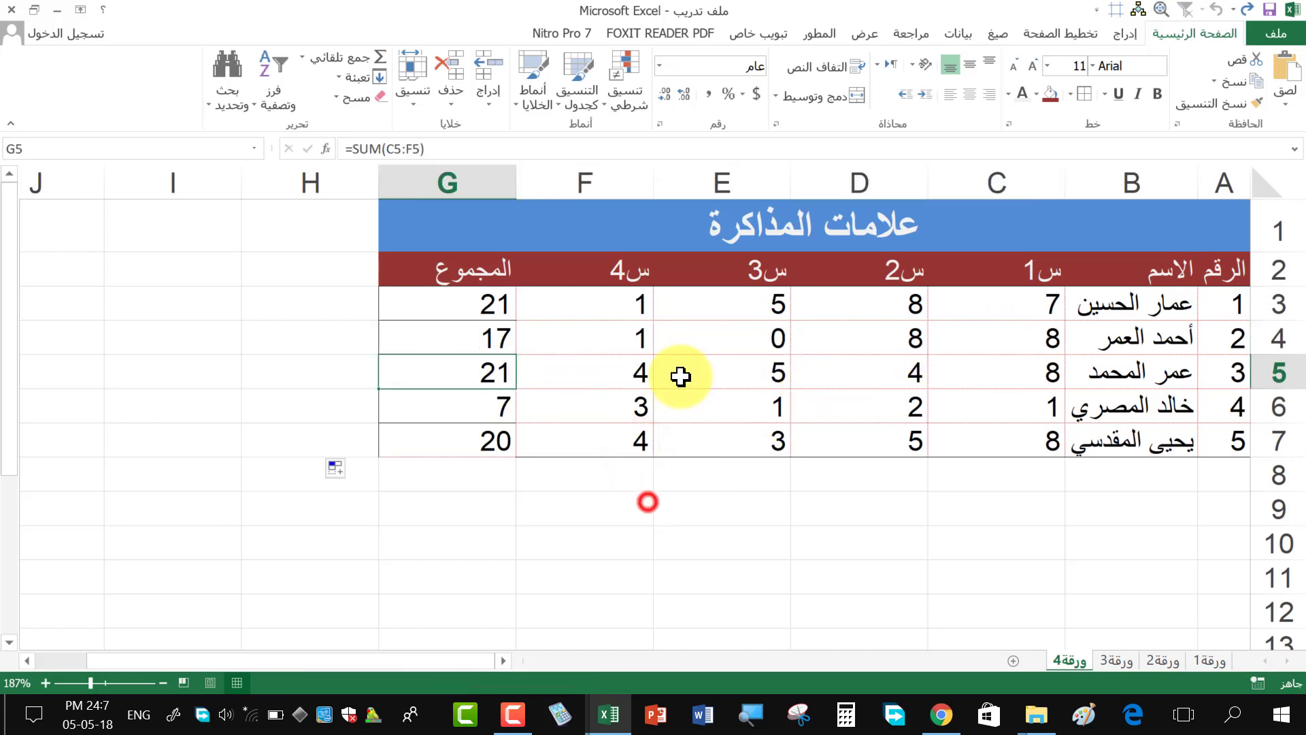
left_click_drag(1002, 374, 622, 381)
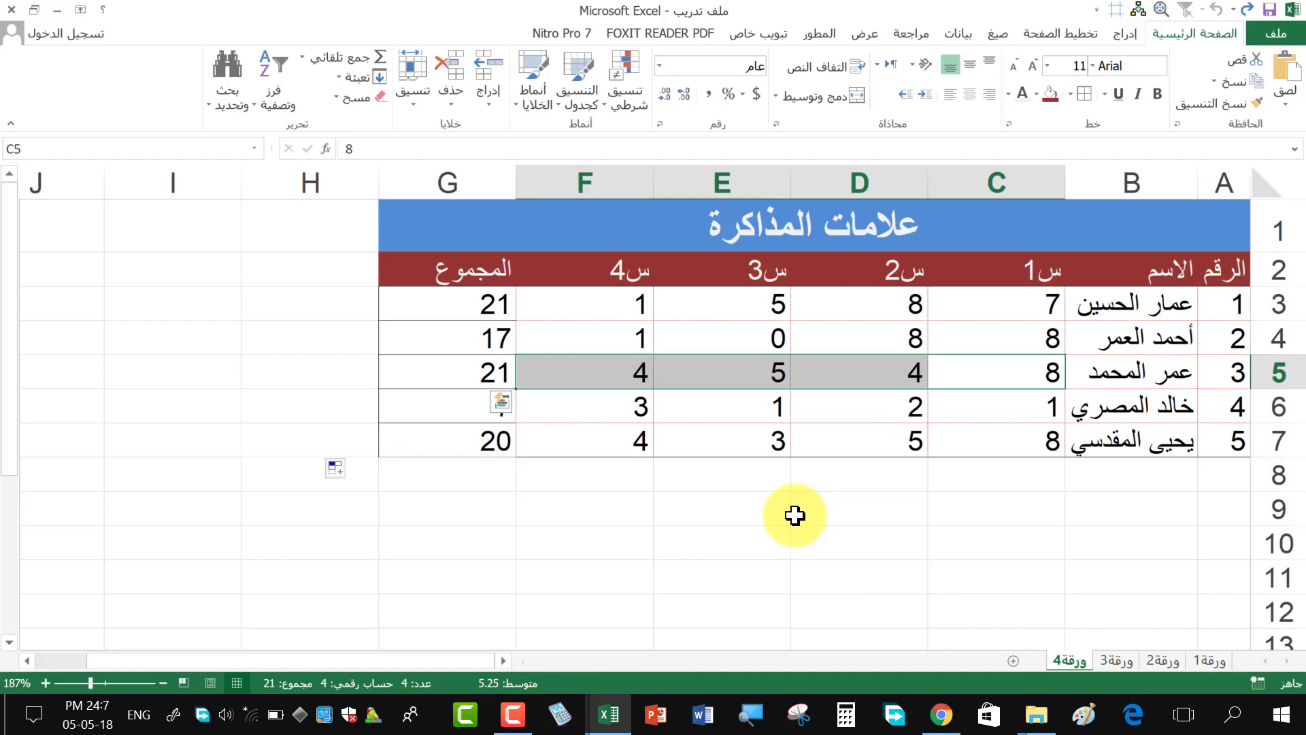
key("ctrl+z")
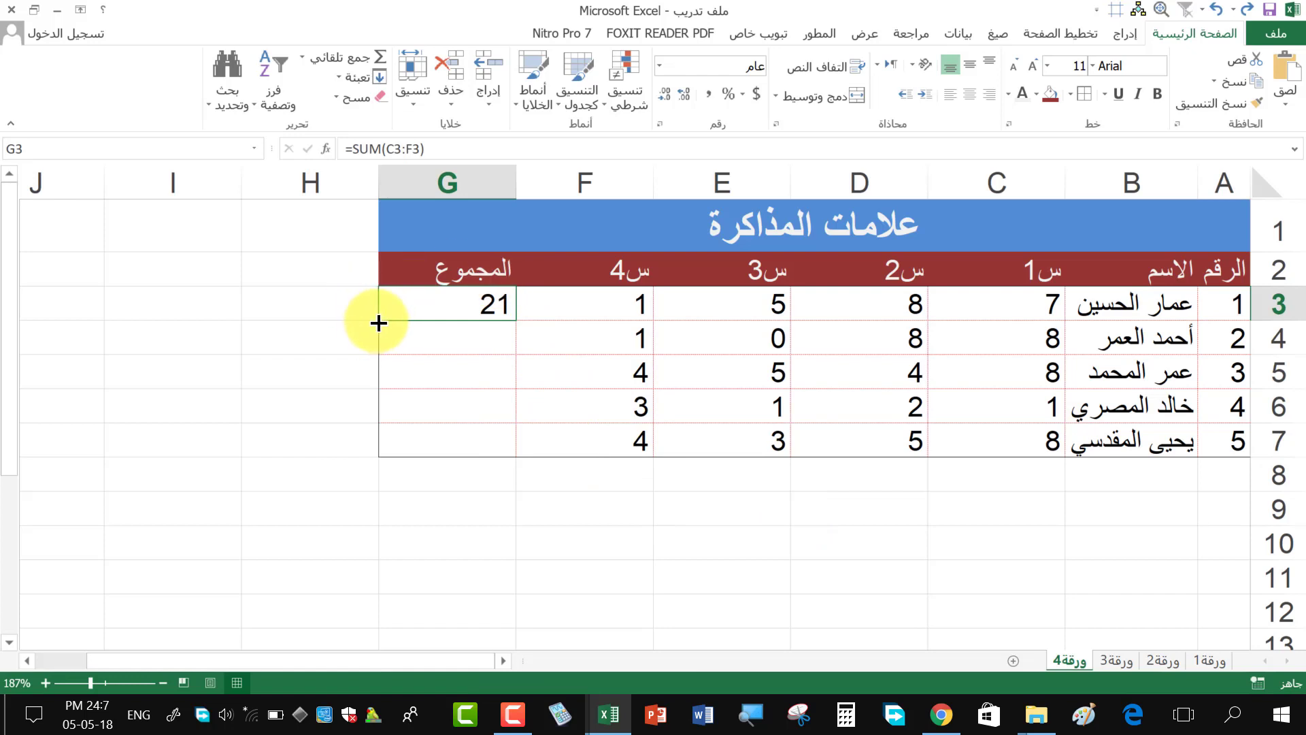
- Fill G3's SUM formula down to G7, giving totals 17, 21, 7 and 20
left_click_drag(379, 323, 503, 429)
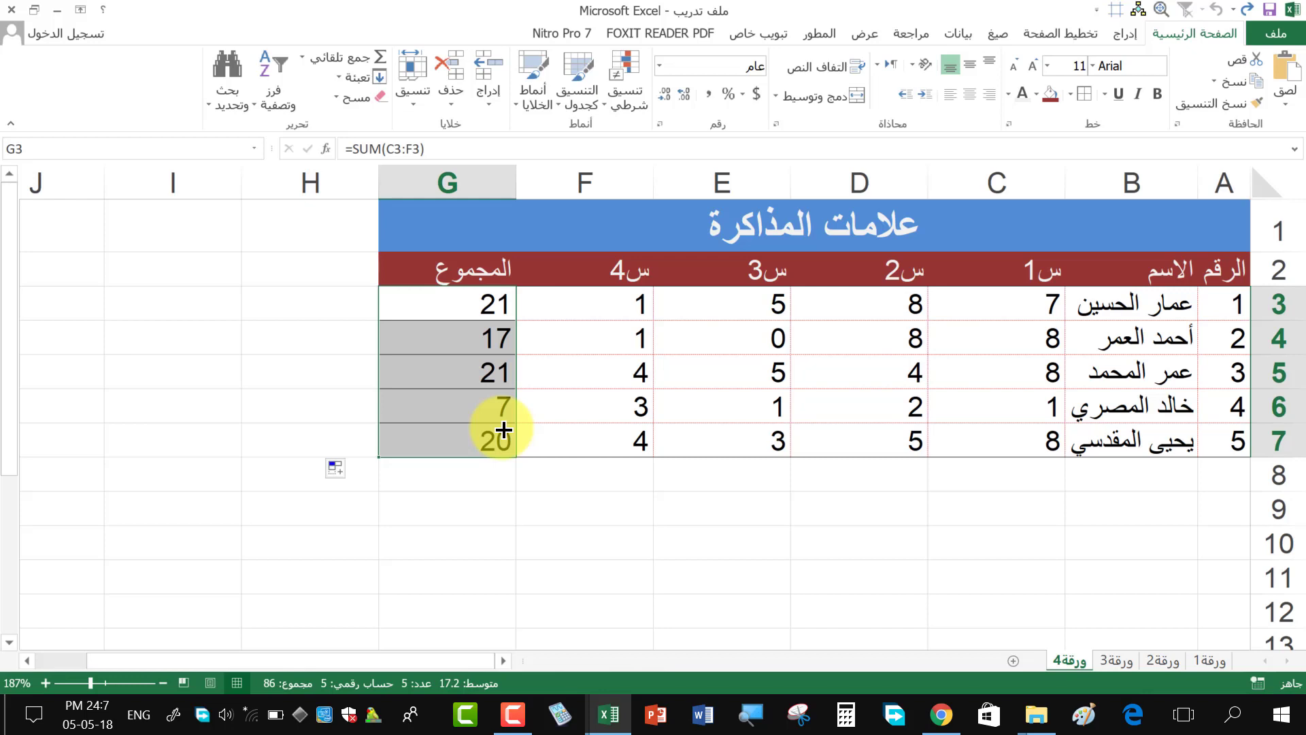
left_click(1037, 497)
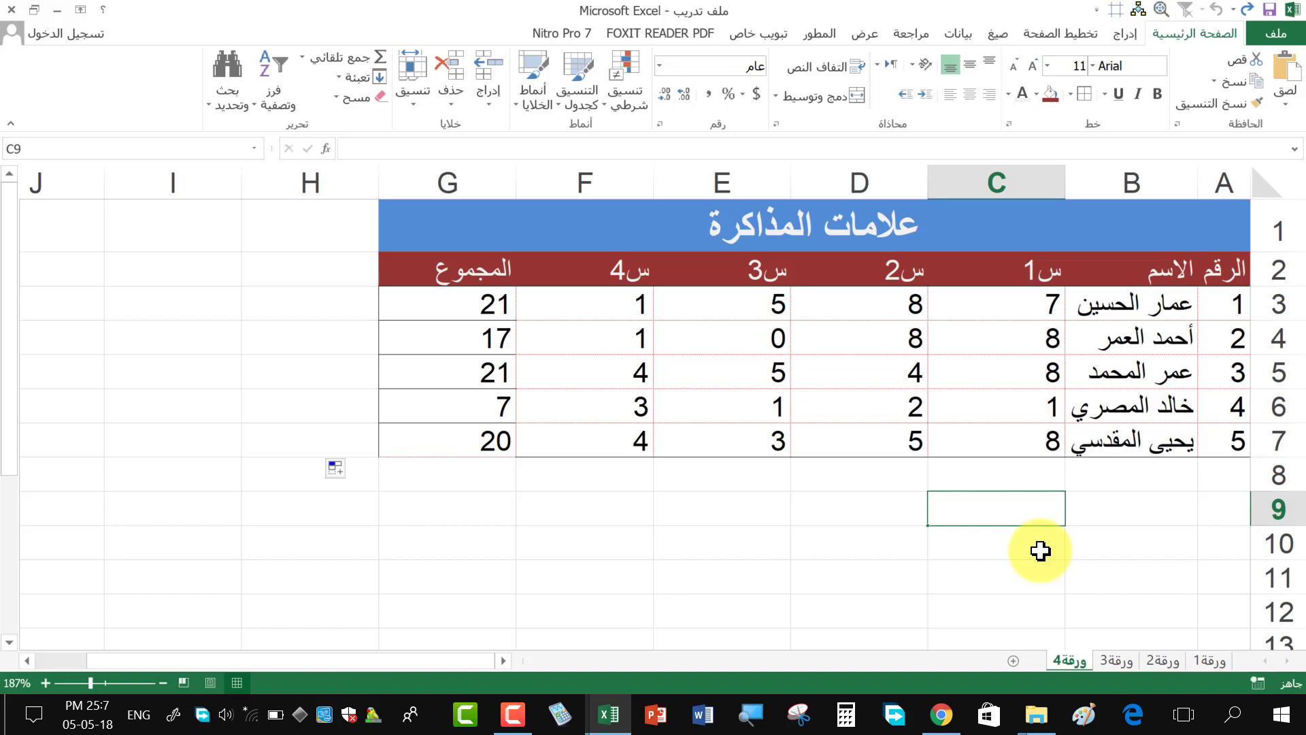
left_click(1002, 481)
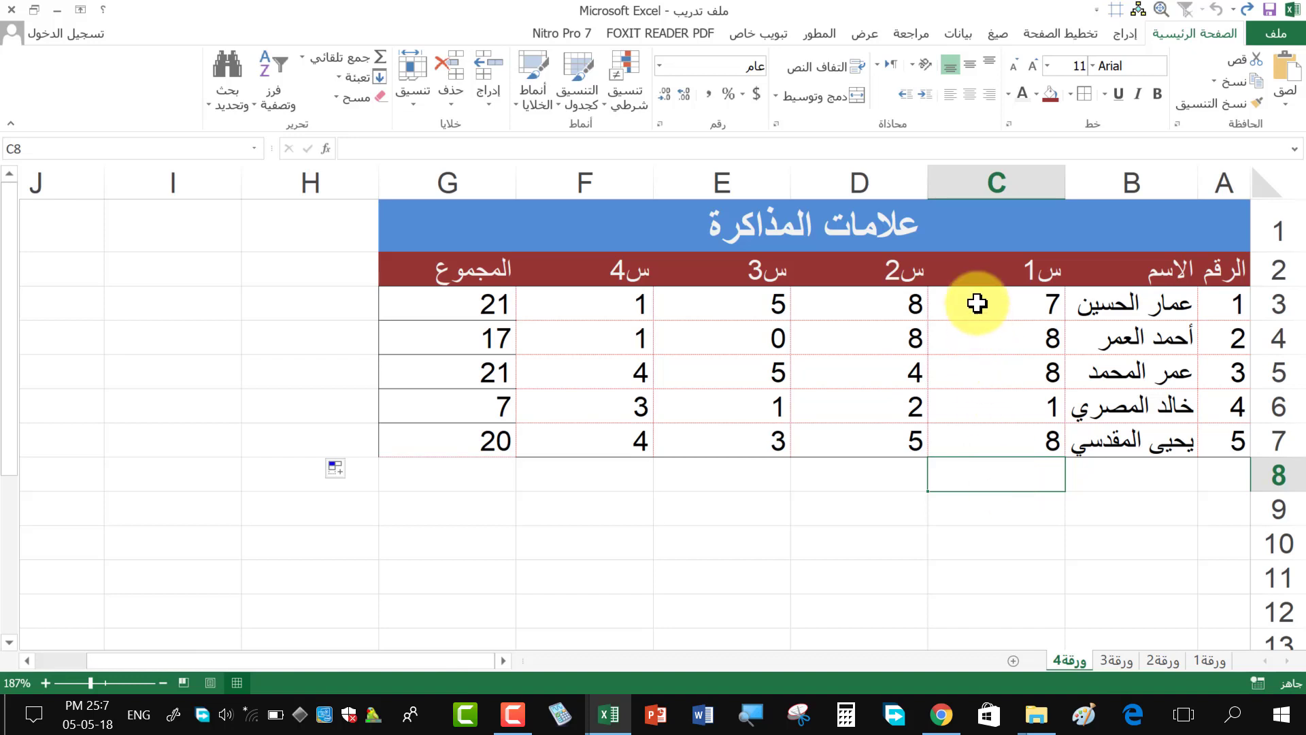
left_click(976, 294)
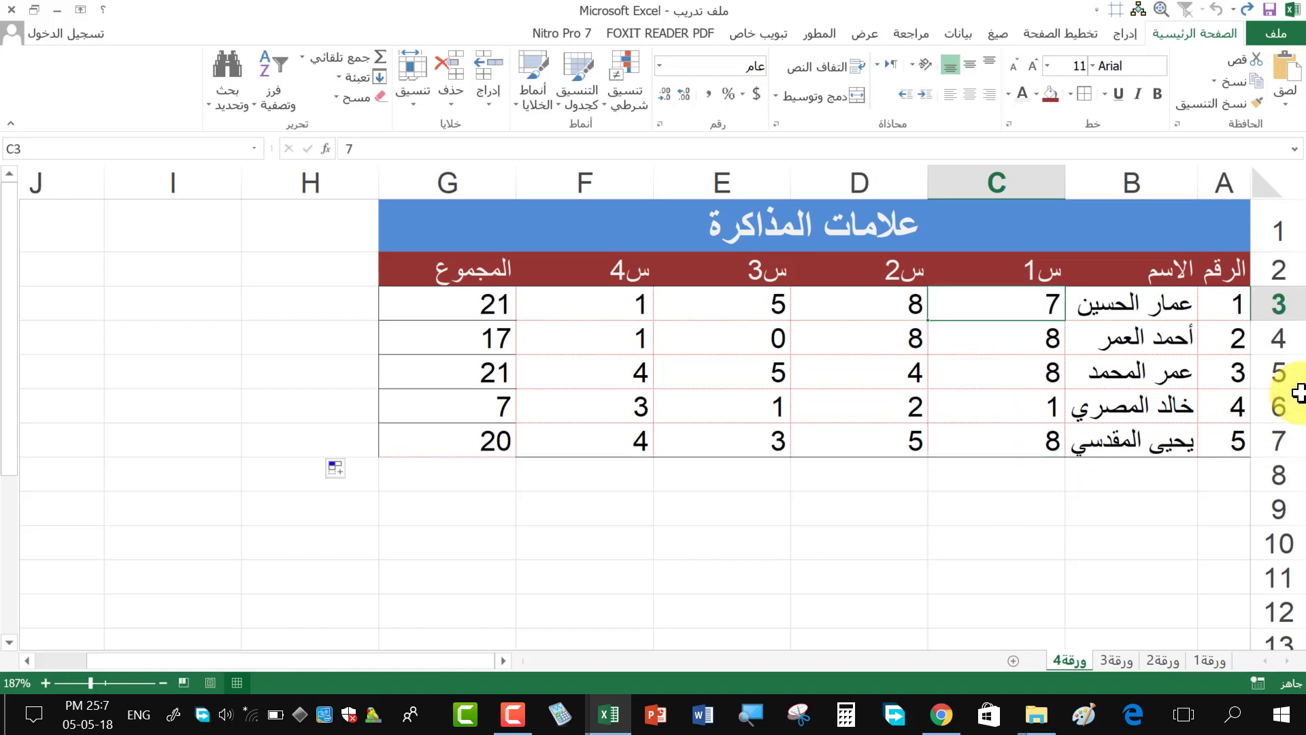
left_click(996, 441, "shift")
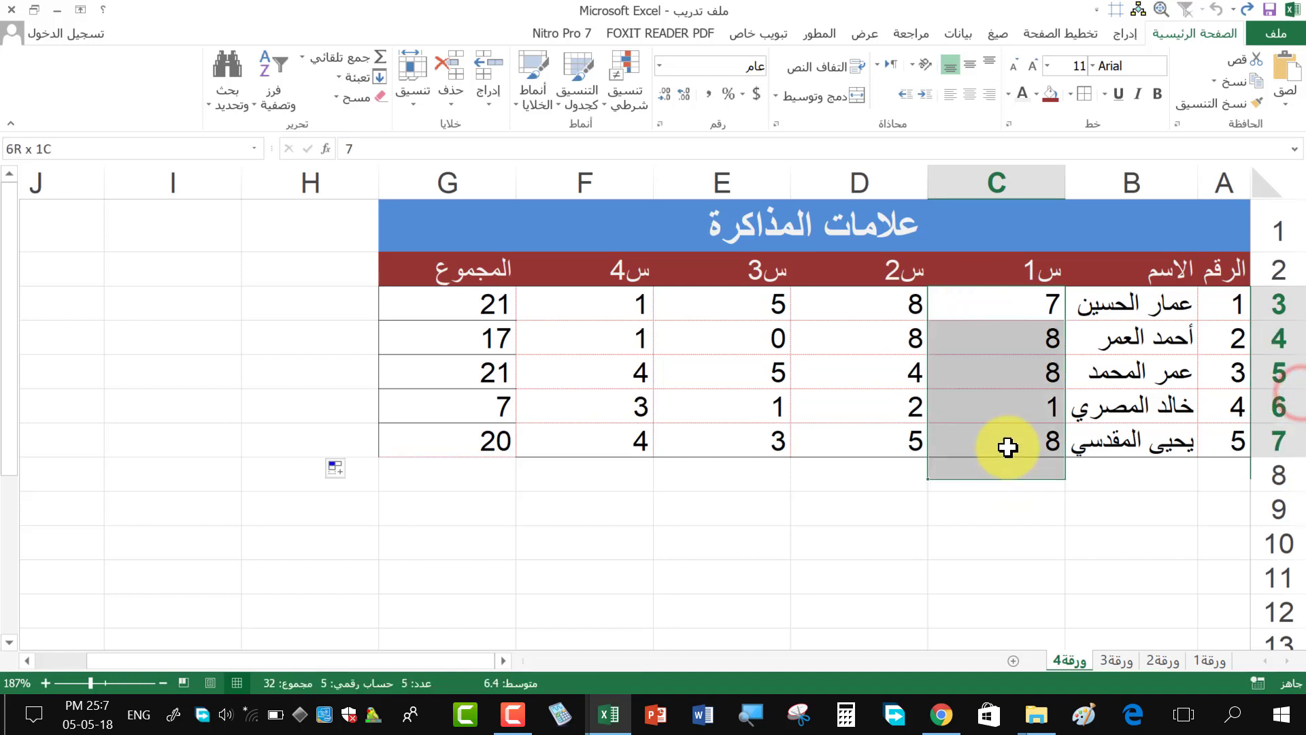
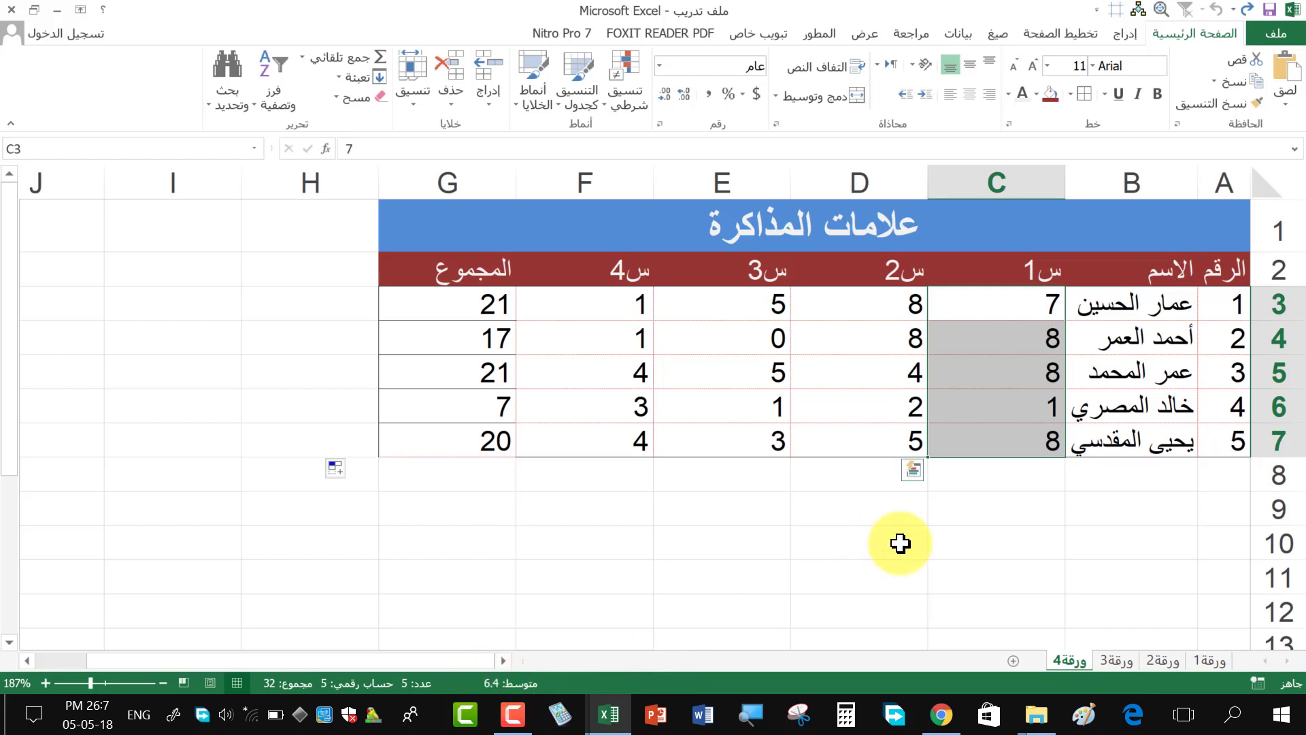
- Enter =AVERAGE(C3:C7) in C8 so it shows 6.4
left_click(987, 479)
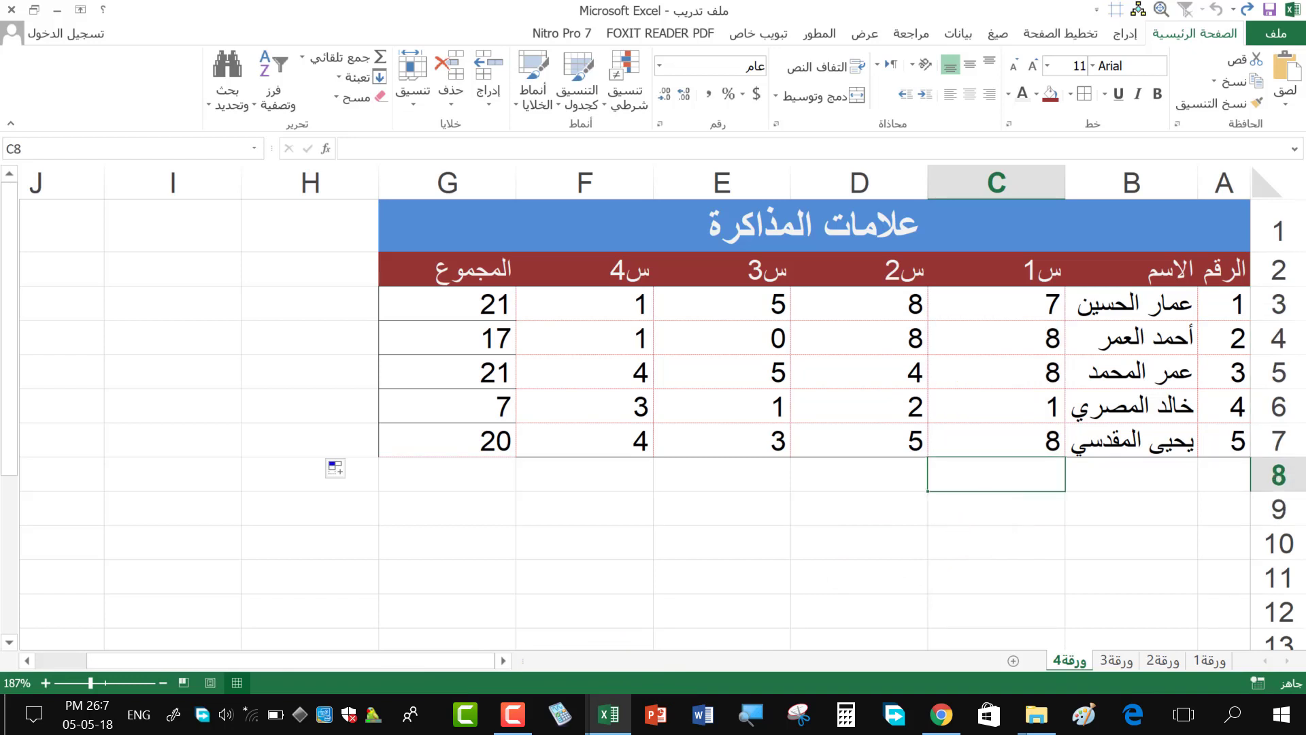
type("=")
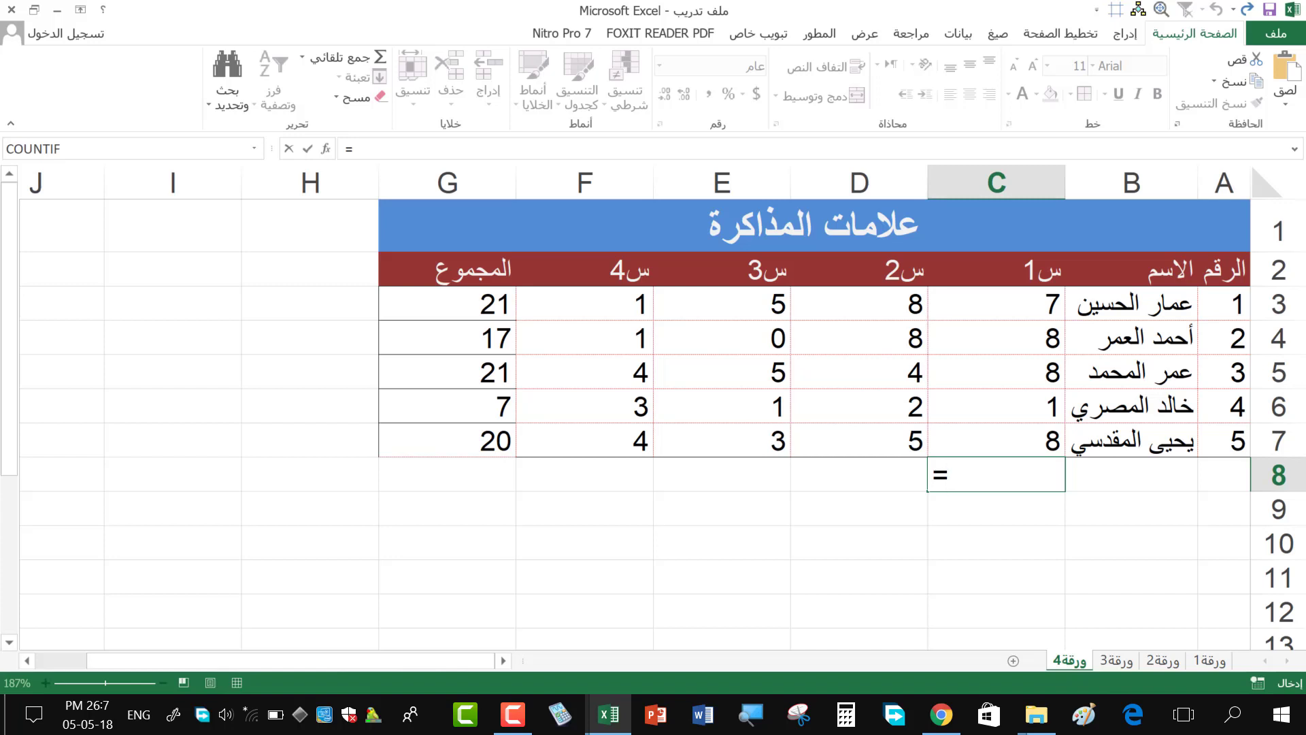
type("av")
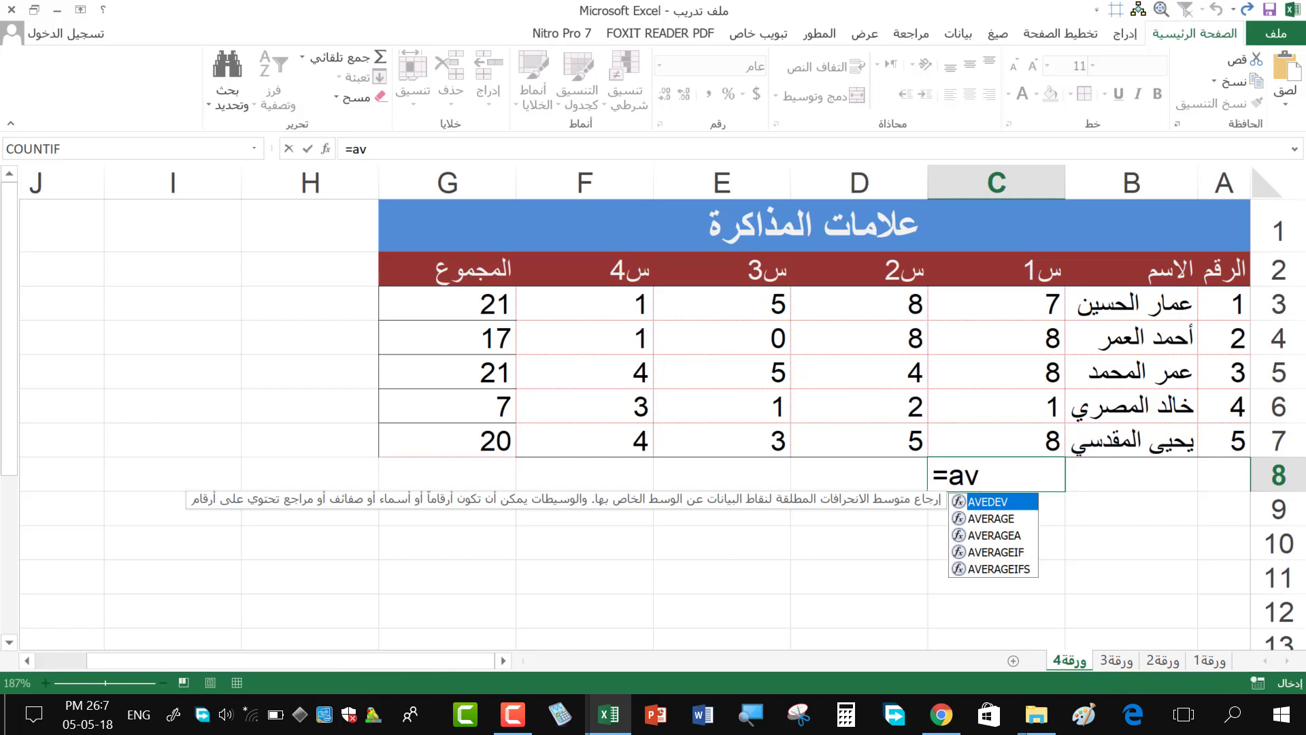
key("Down")
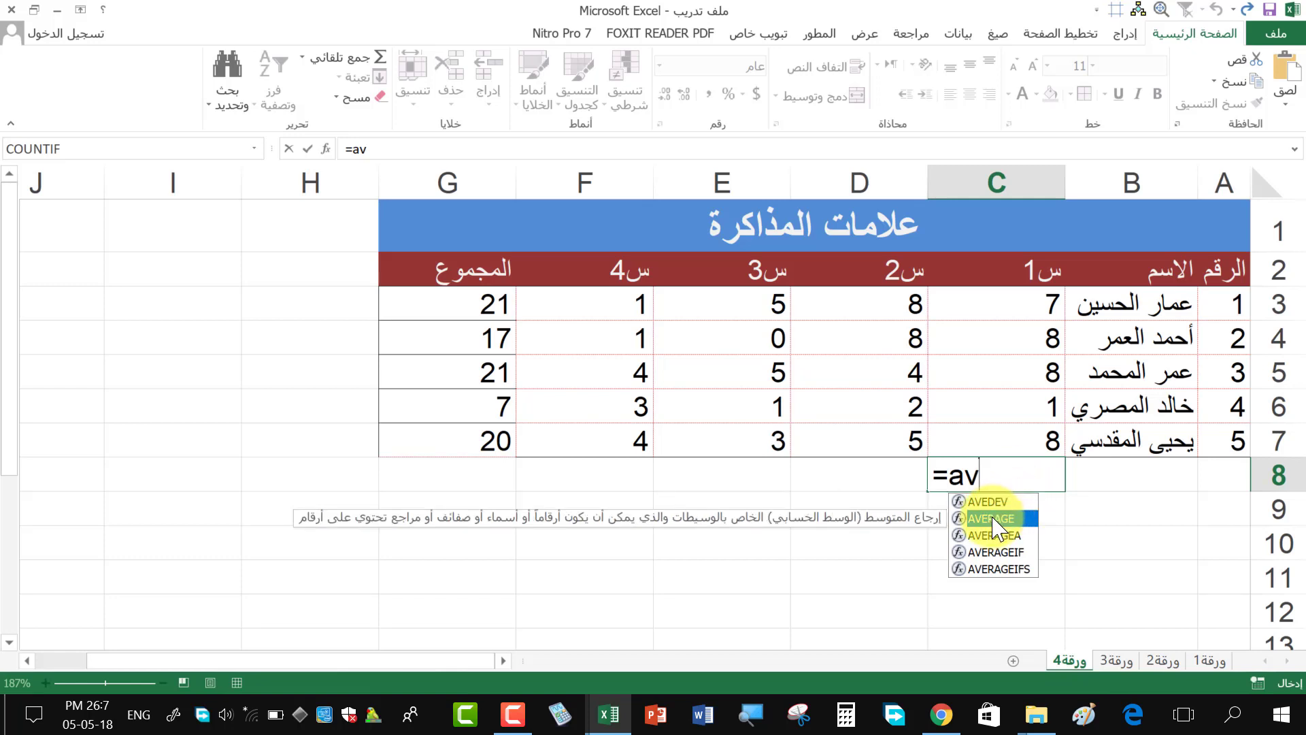
double_click(993, 520)
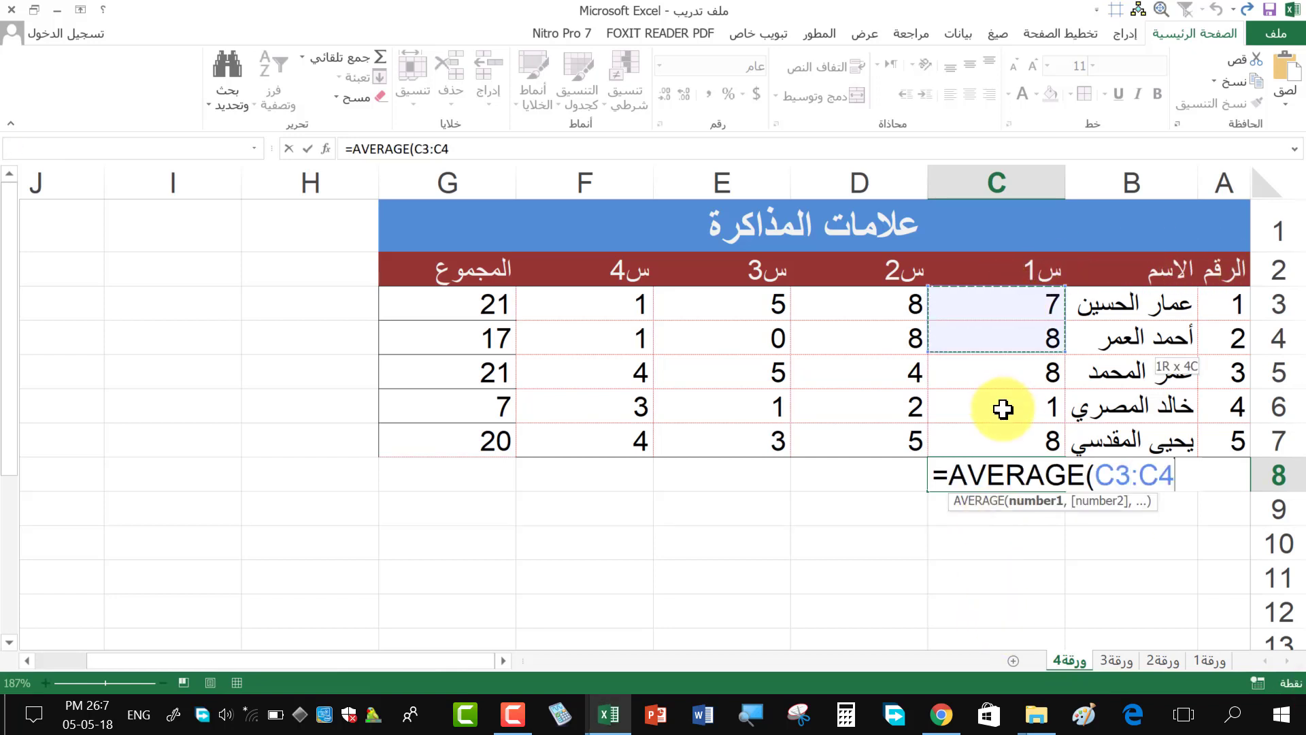
left_click_drag(1004, 293, 1000, 441)
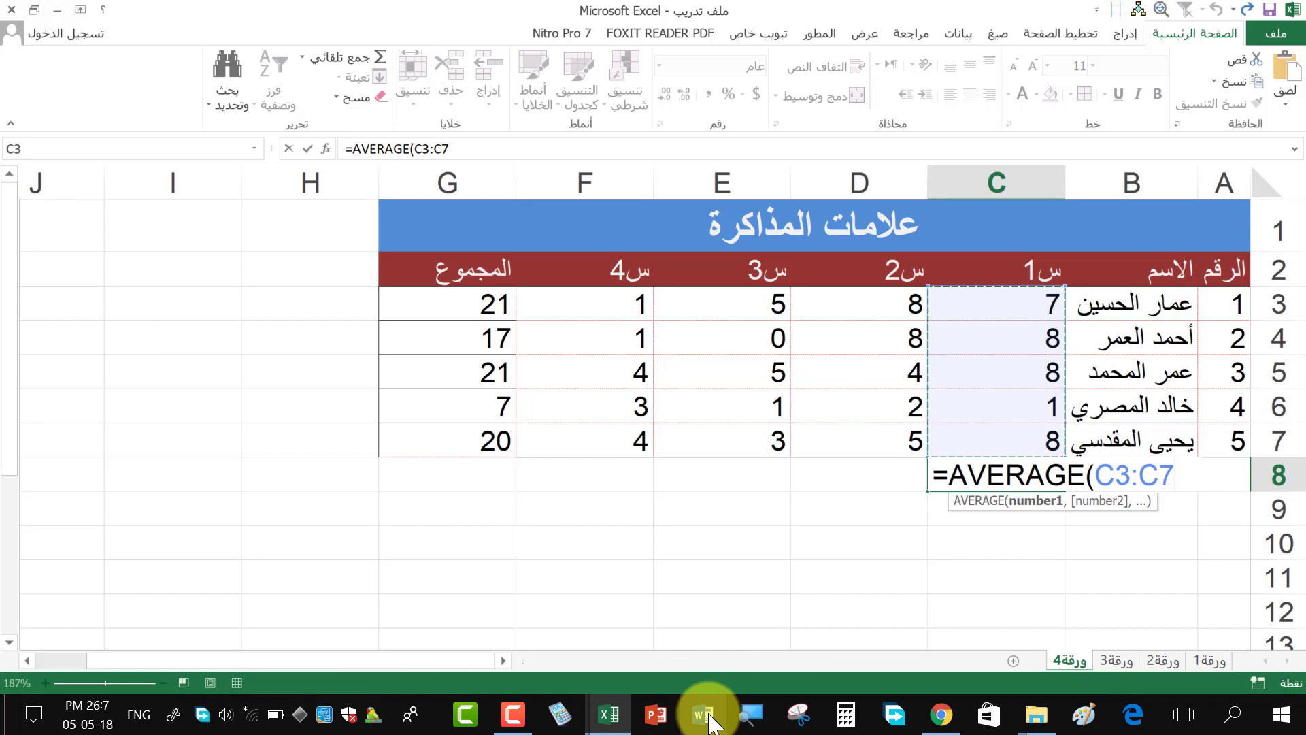
key("Tab")
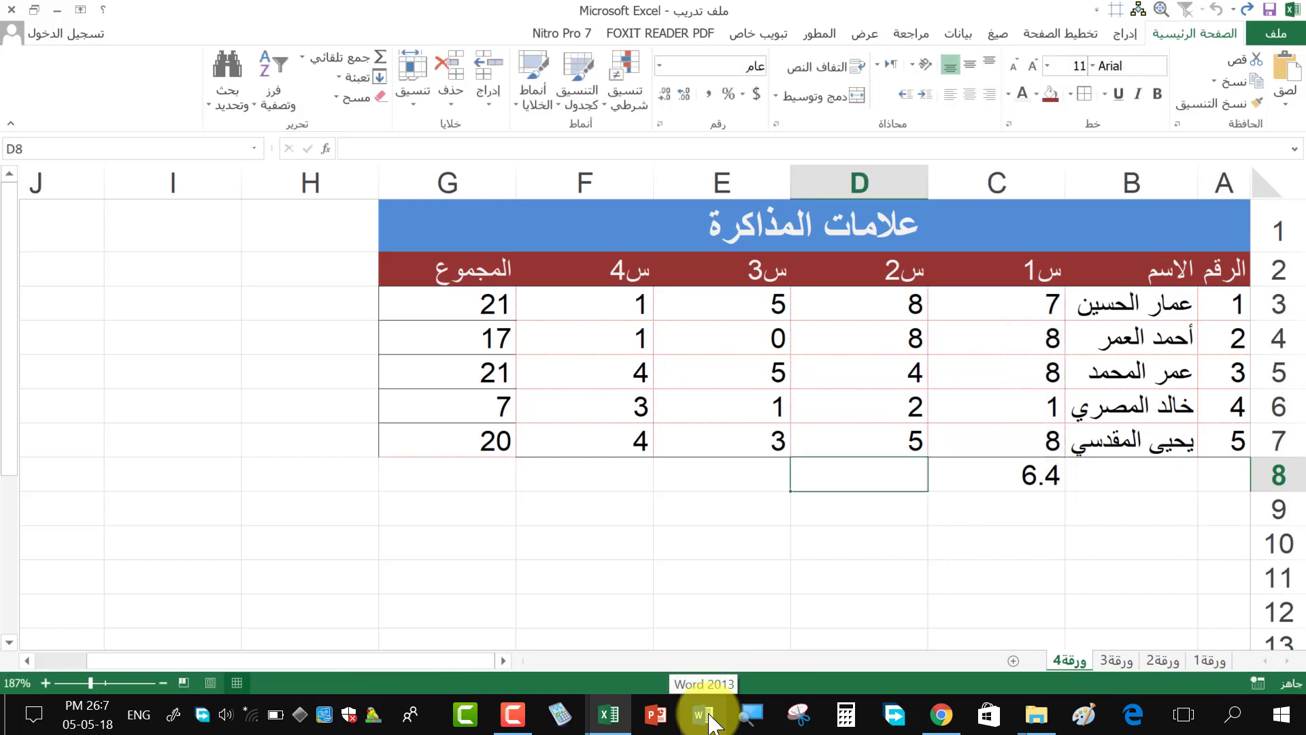
- Fill the C8 average across to G8, giving 5.4, 2.8, 2.6 and 17.2
left_click(977, 480)
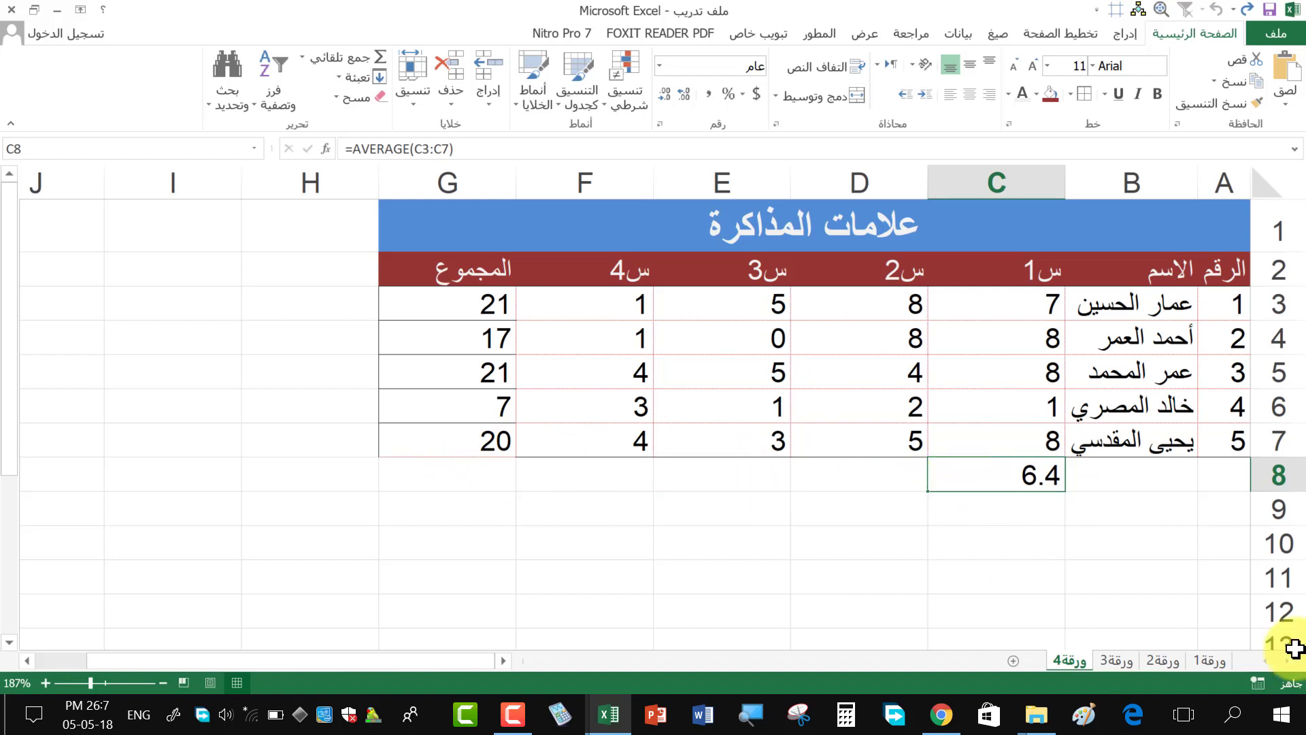
left_click_drag(929, 490, 431, 495)
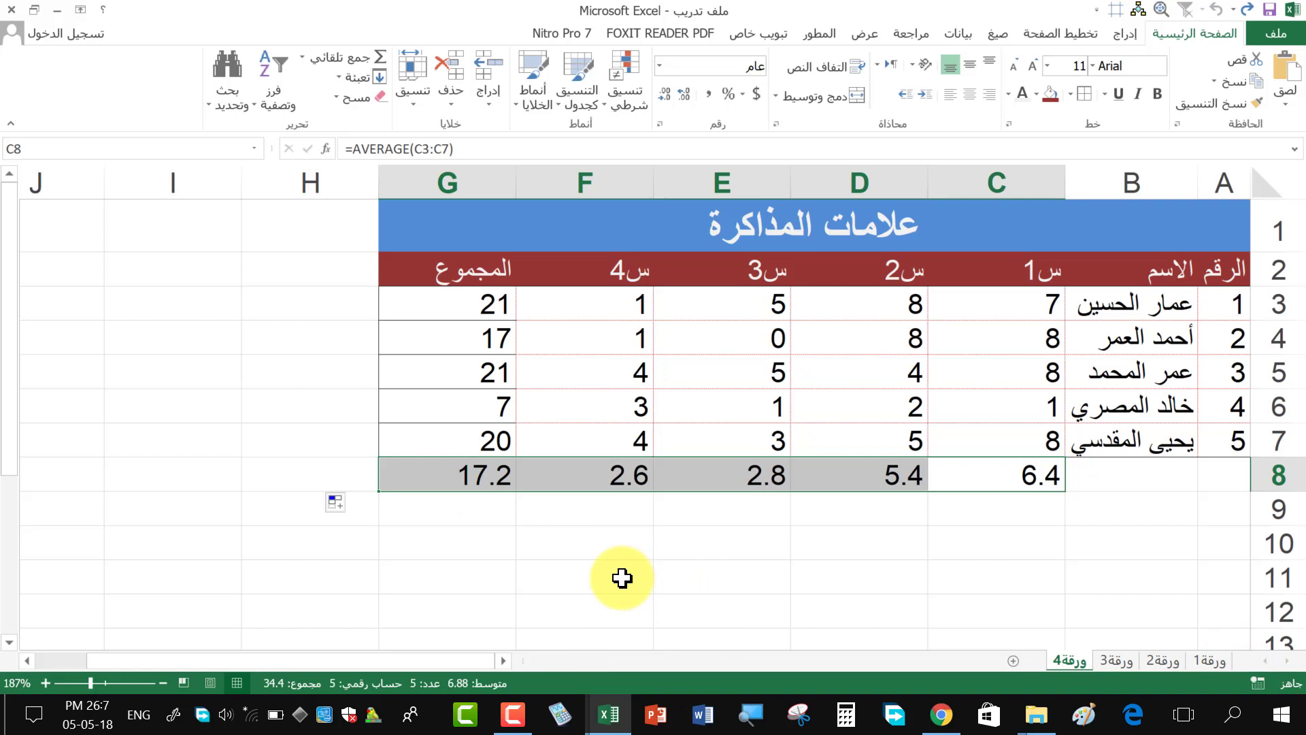
left_click(598, 544)
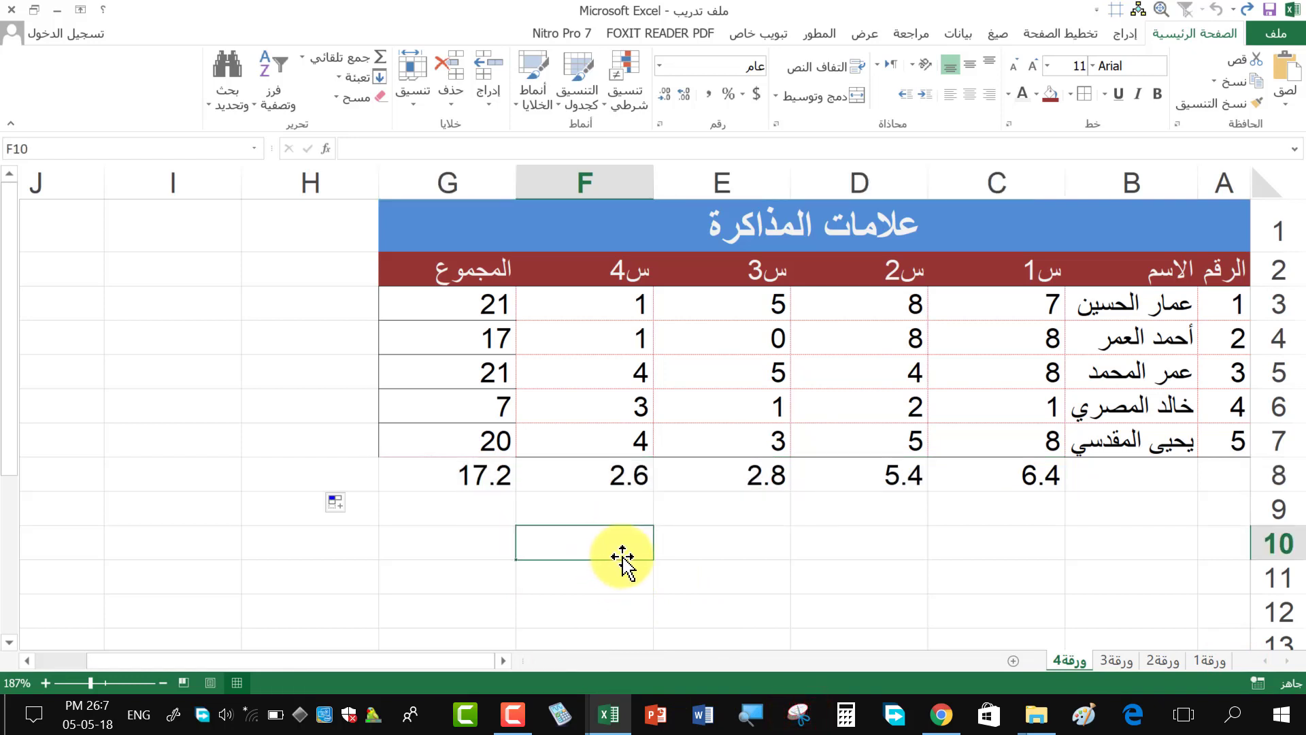
left_click(507, 476)
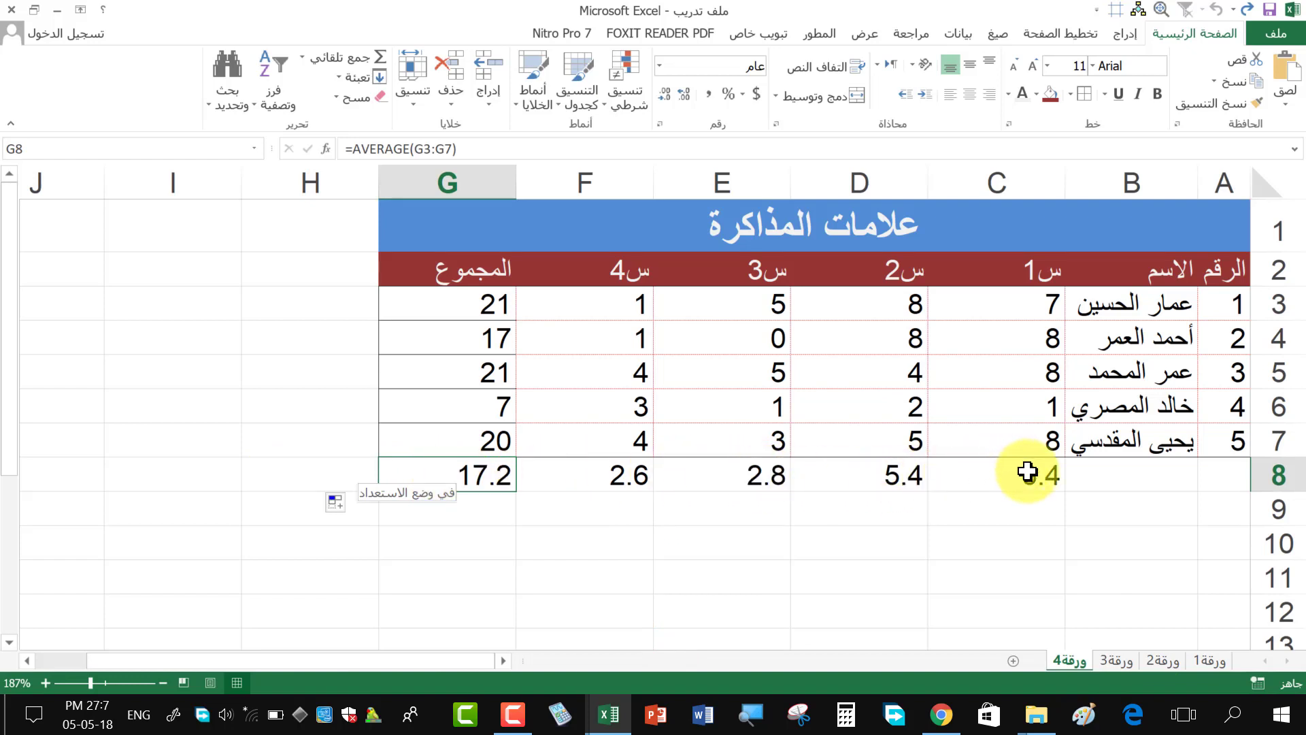
mouse_move(1007, 475)
left_mouse_down()
mouse_move(520, 470)
mouse_move(536, 470)
left_mouse_up()
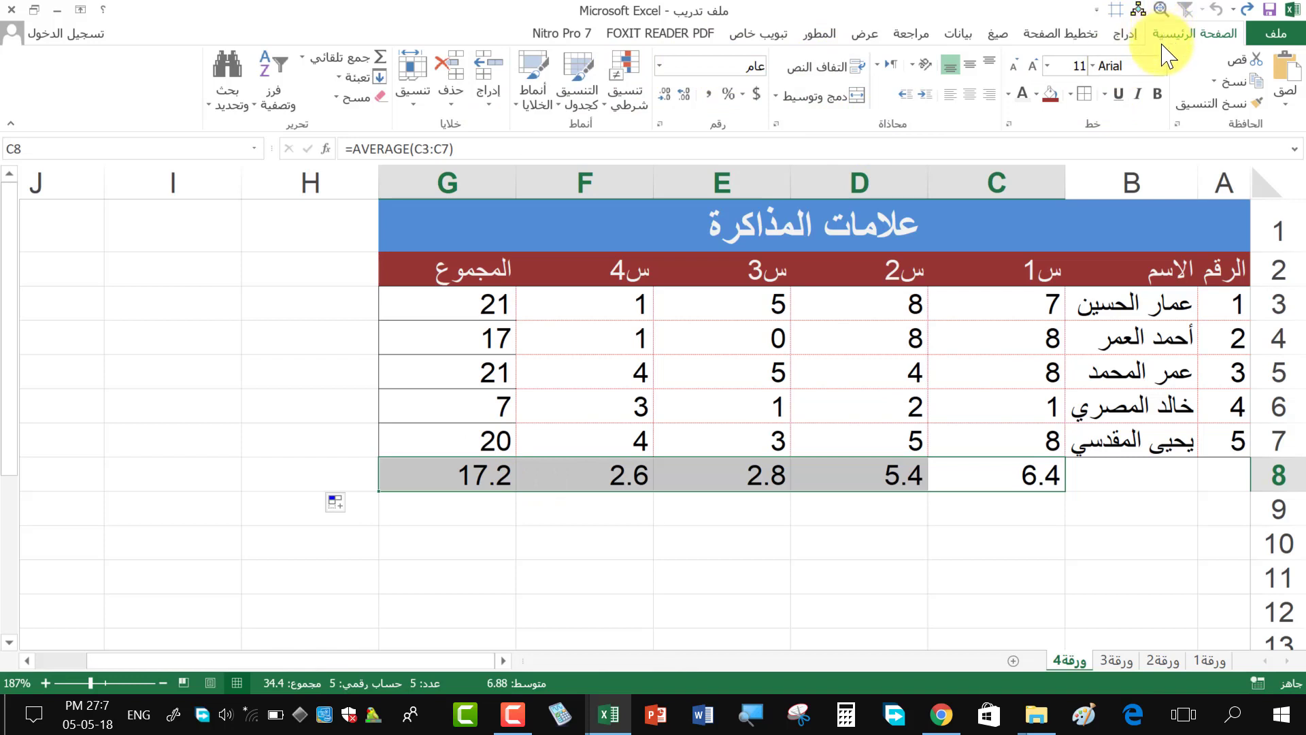
- Format the averages in C8:G8 to two decimals: 6.40, 5.40, 2.80, 2.60, 17.20
left_click(664, 109)
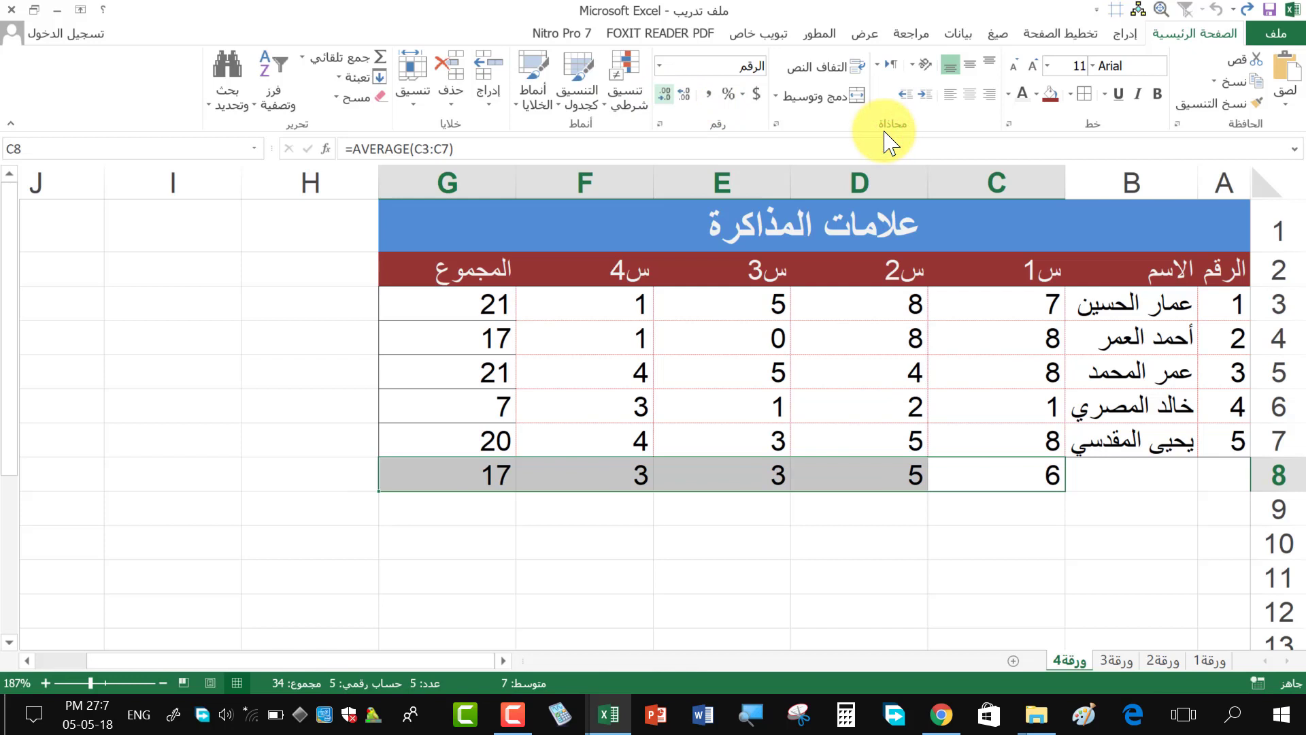
double_click(684, 105)
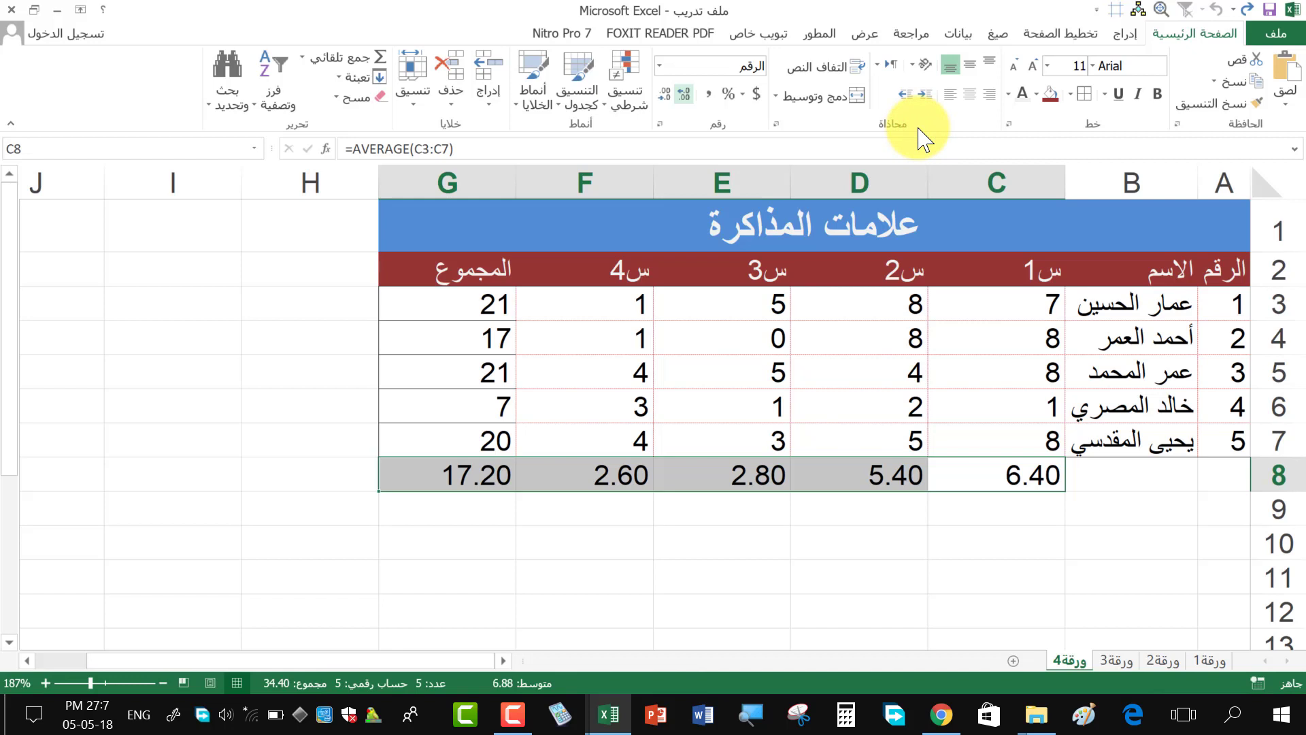
left_click(511, 542)
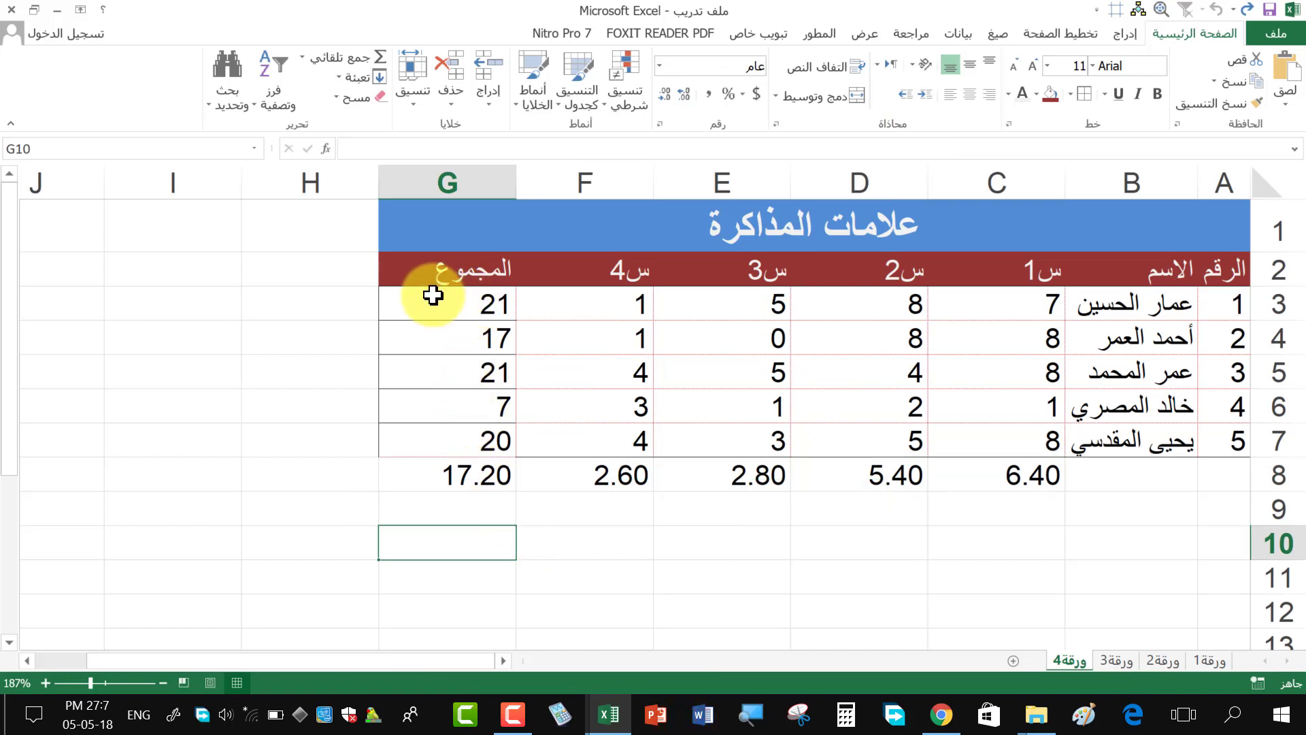
left_click_drag(432, 300, 435, 420)
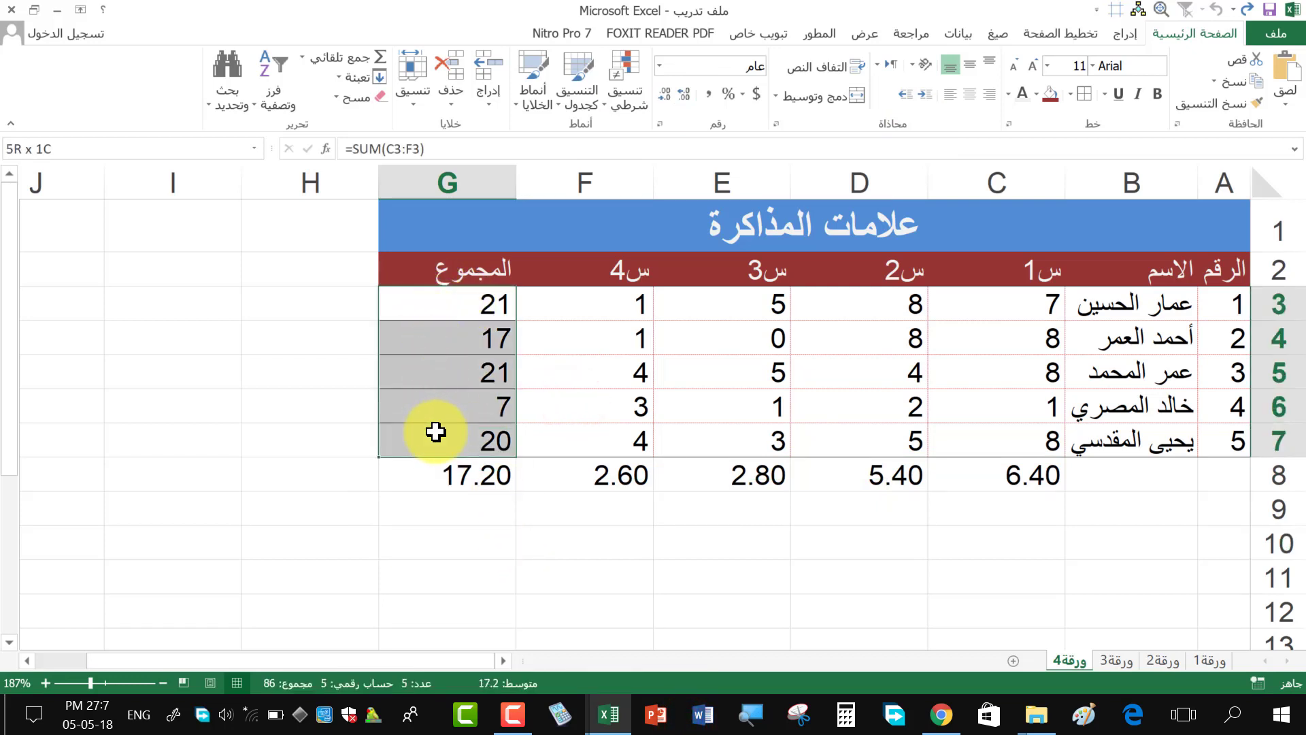
left_click_drag(436, 420, 464, 299)
left_click(464, 299)
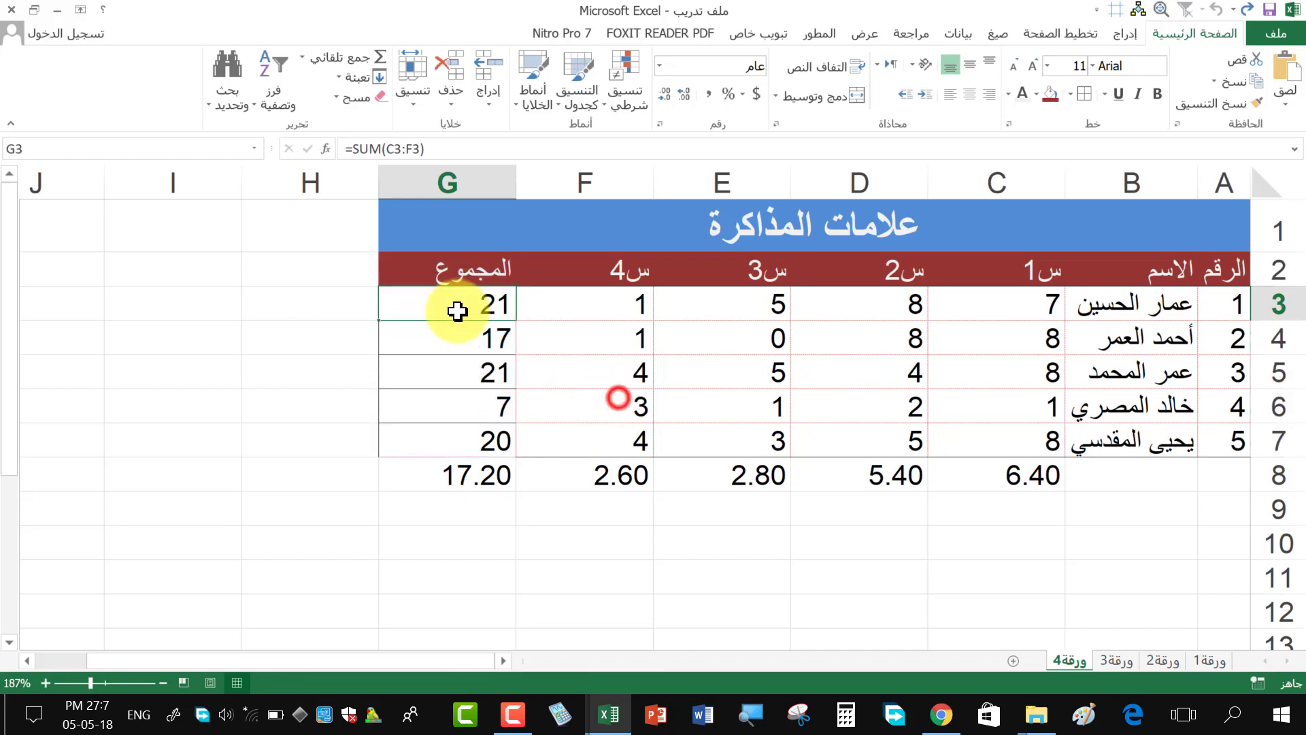
key("Down")
key("Down")
key("Down")
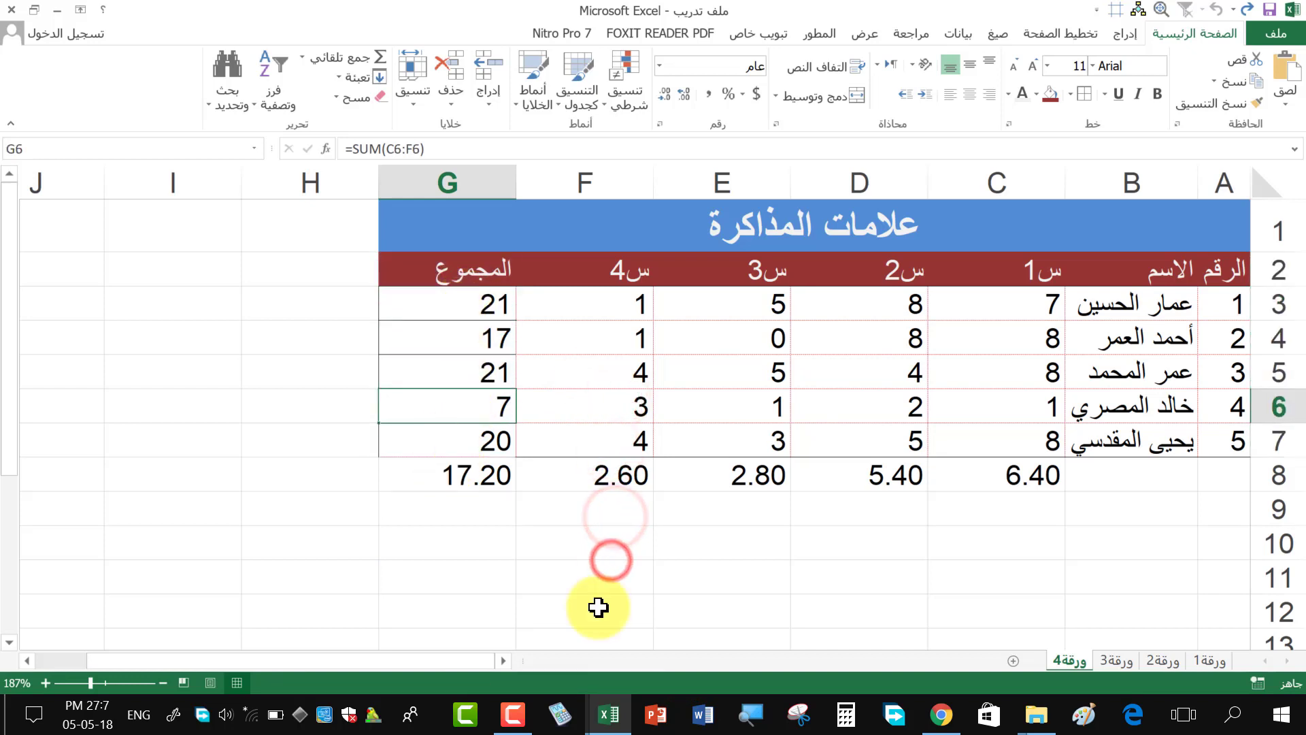
left_click(446, 439)
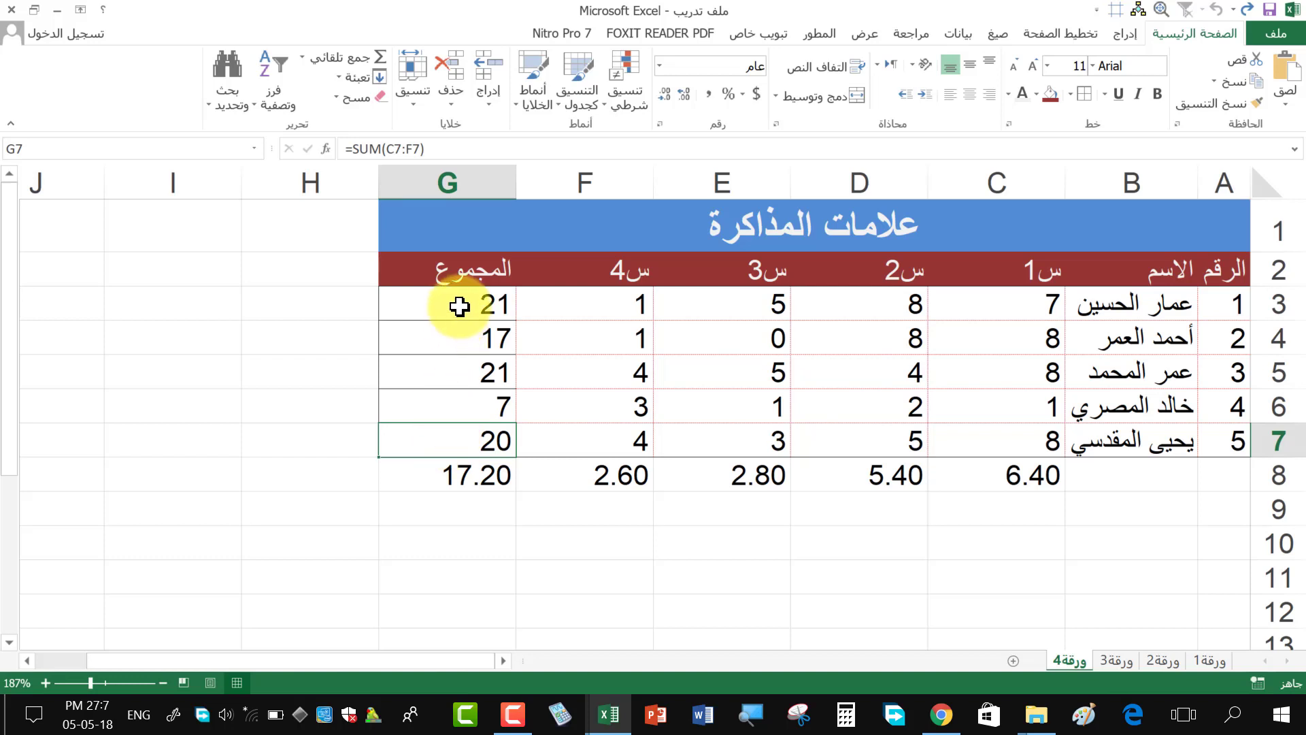
left_click(458, 304)
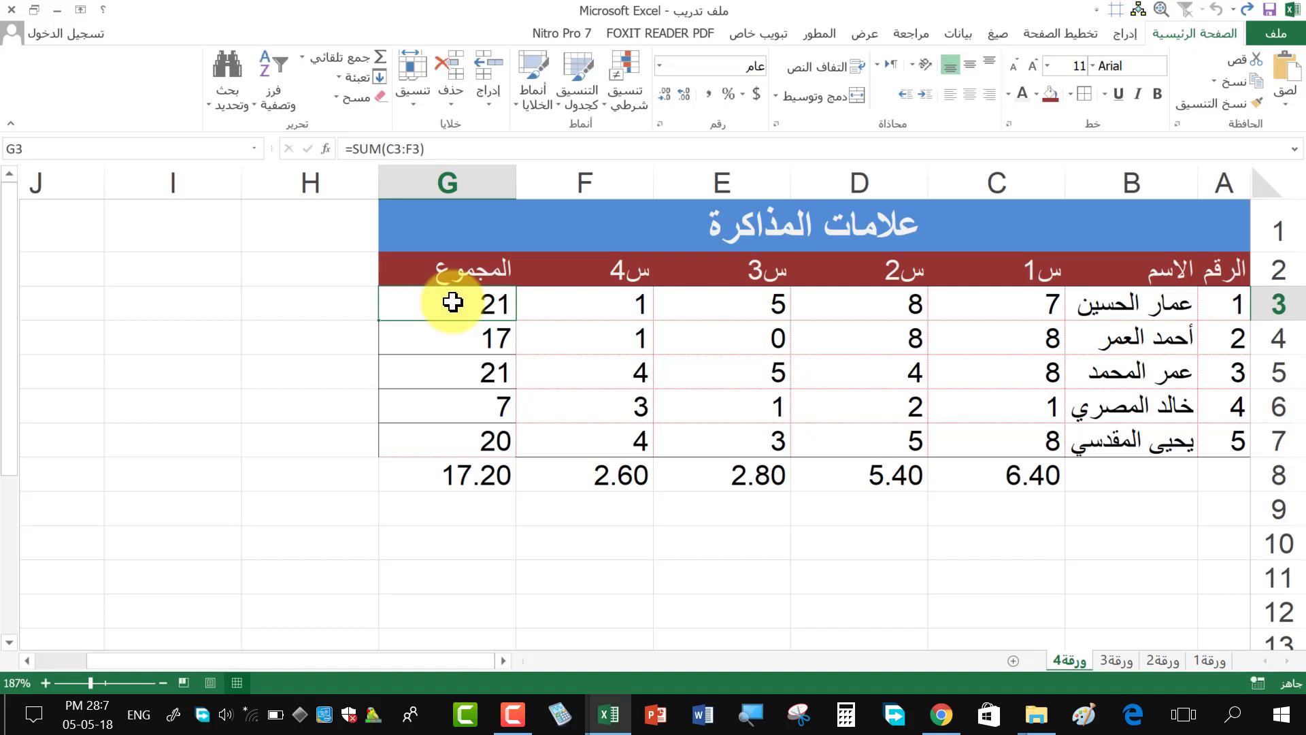
left_click_drag(381, 316, 505, 415)
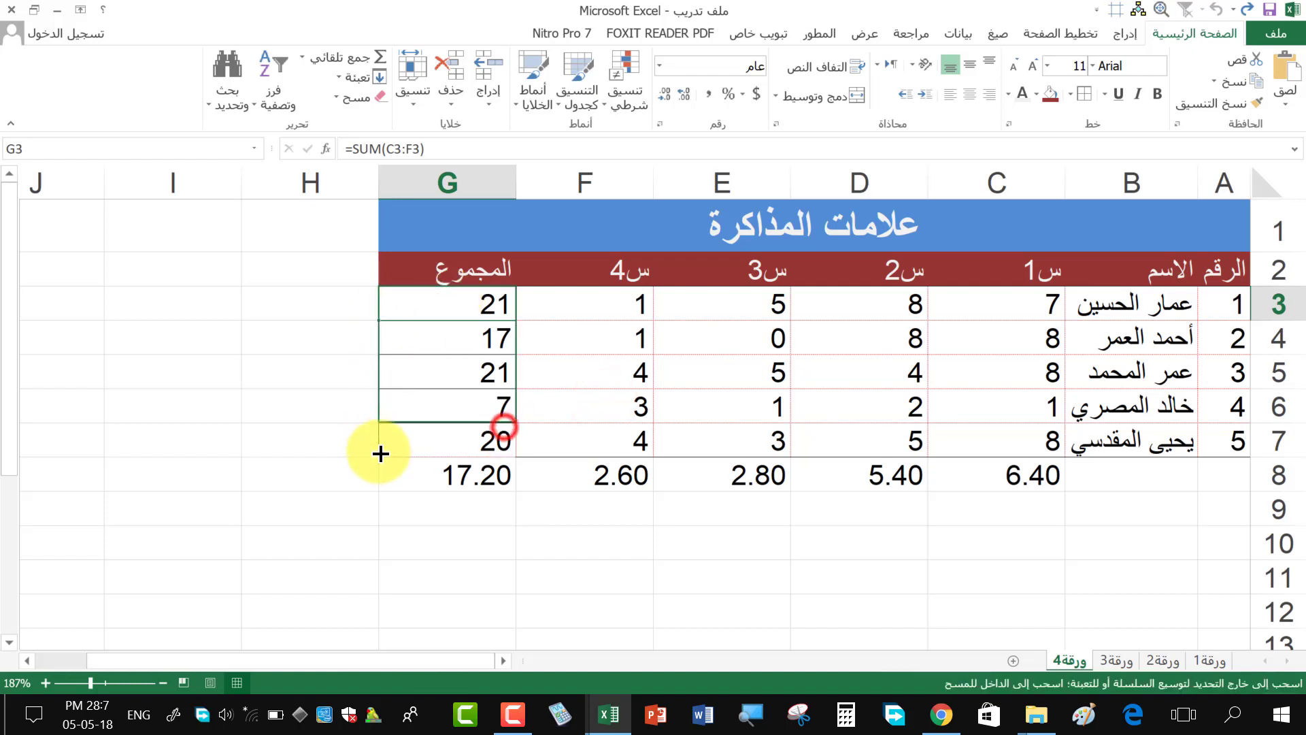
left_click_drag(381, 454, 380, 452)
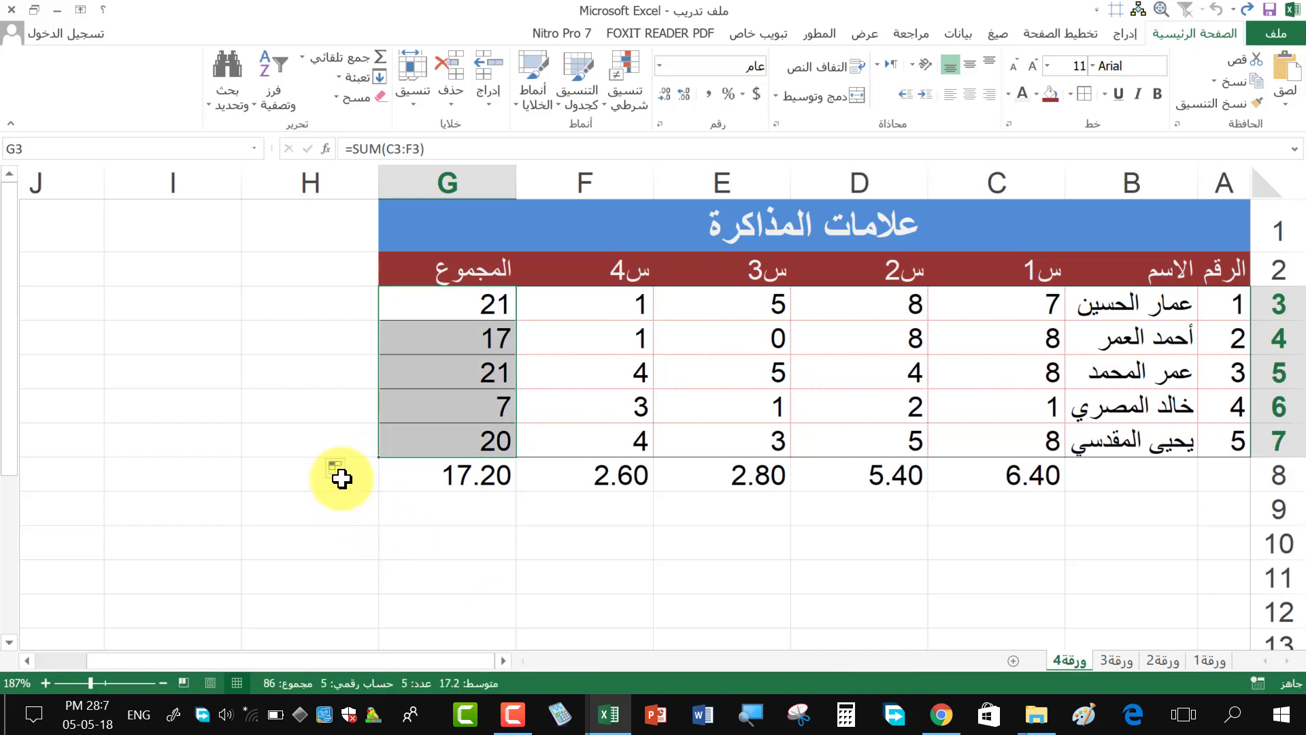
left_click(340, 476)
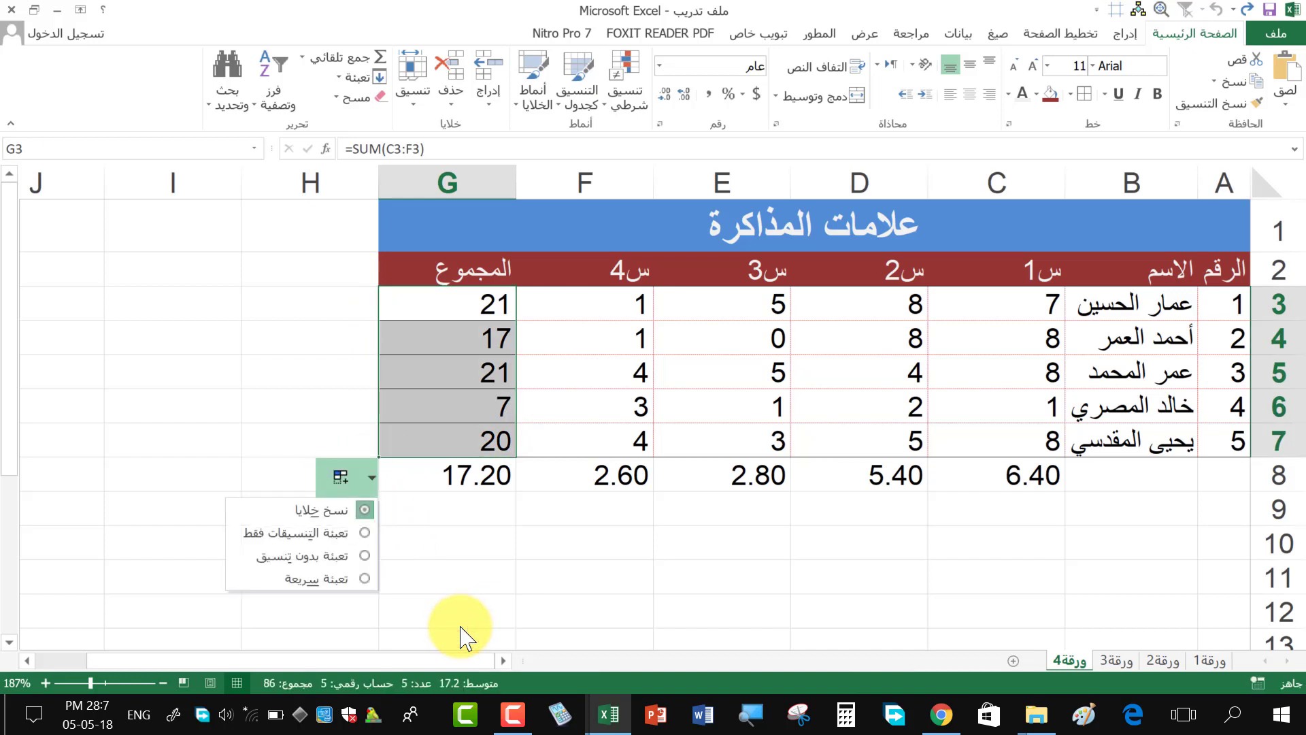
left_click(320, 556)
left_click(233, 440)
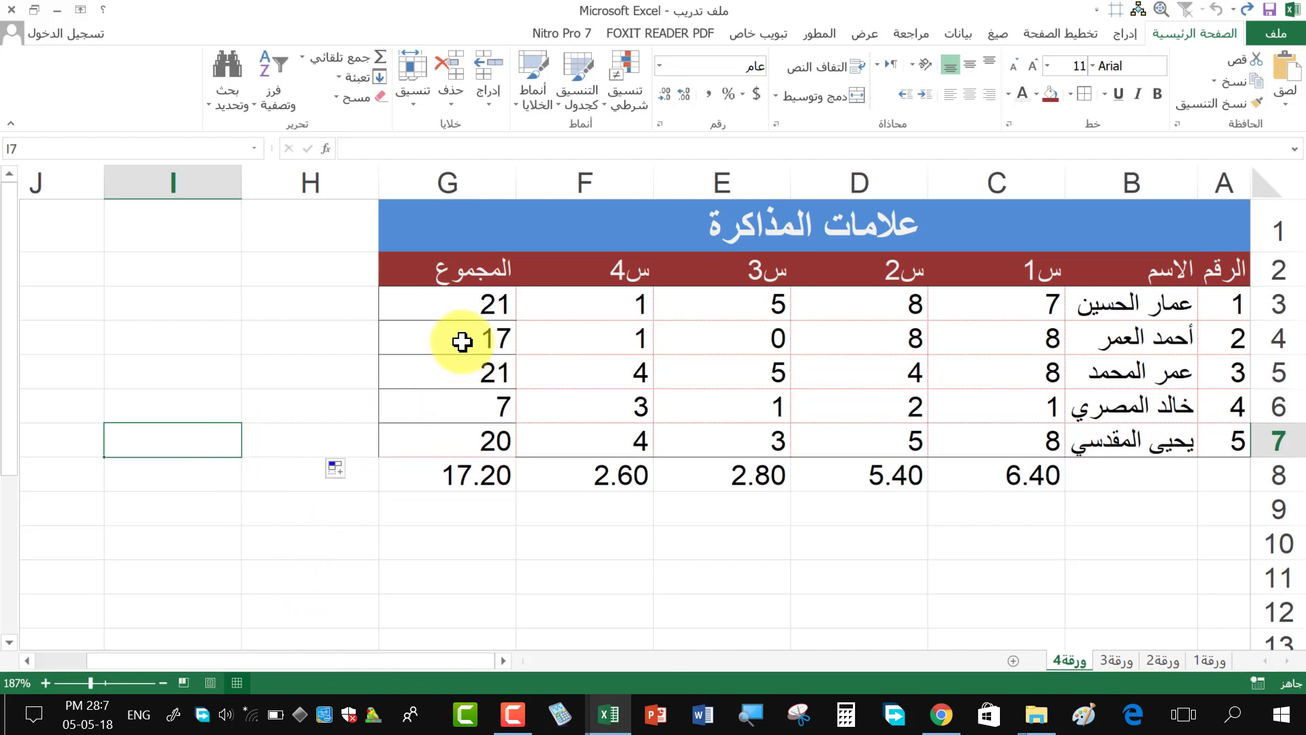
left_click(458, 307)
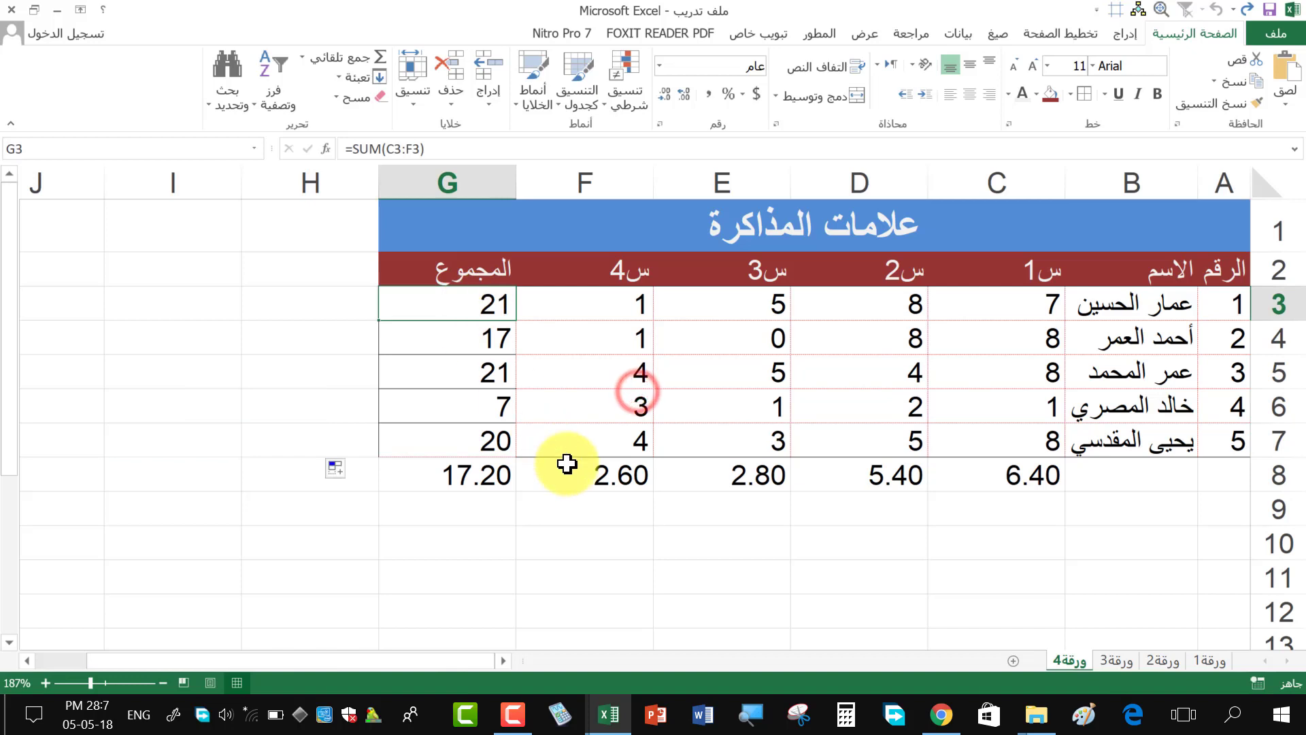
- Check the average formulas in C8 and G8, then select cell C9
left_click(999, 473)
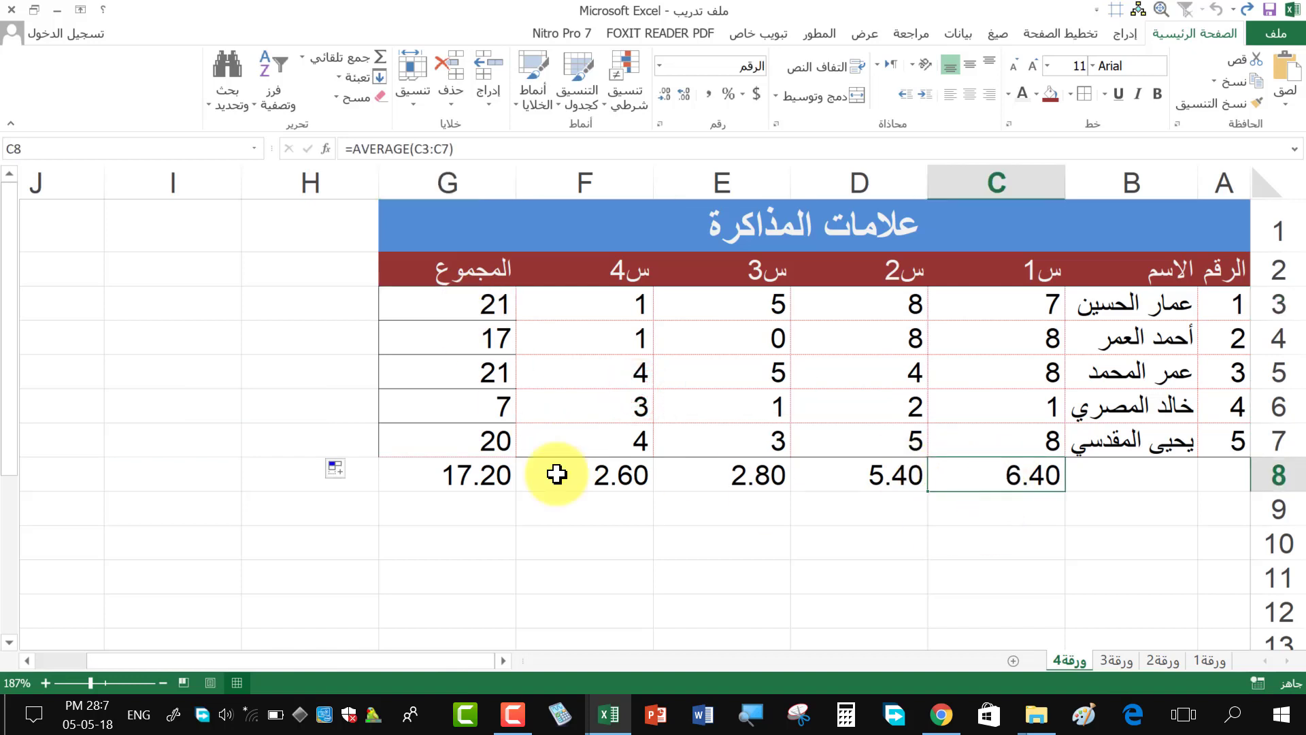
left_click(449, 472)
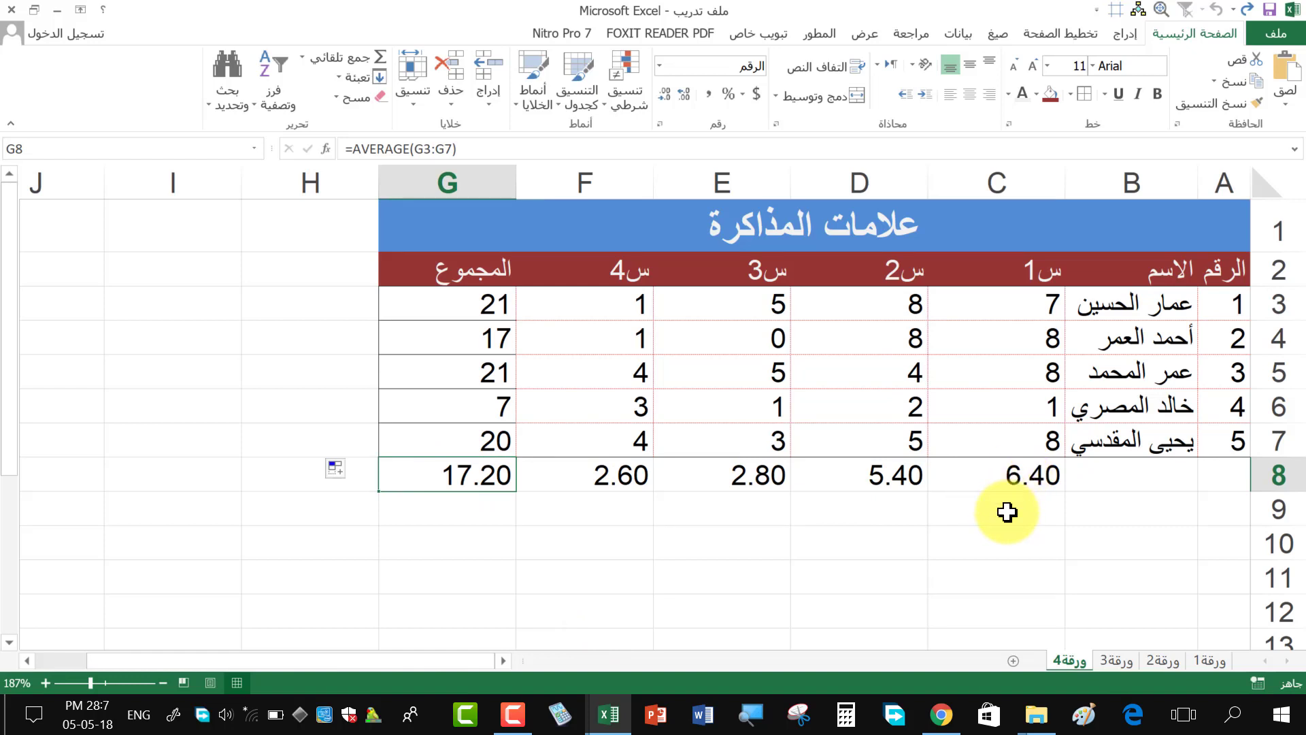
left_click(1007, 513)
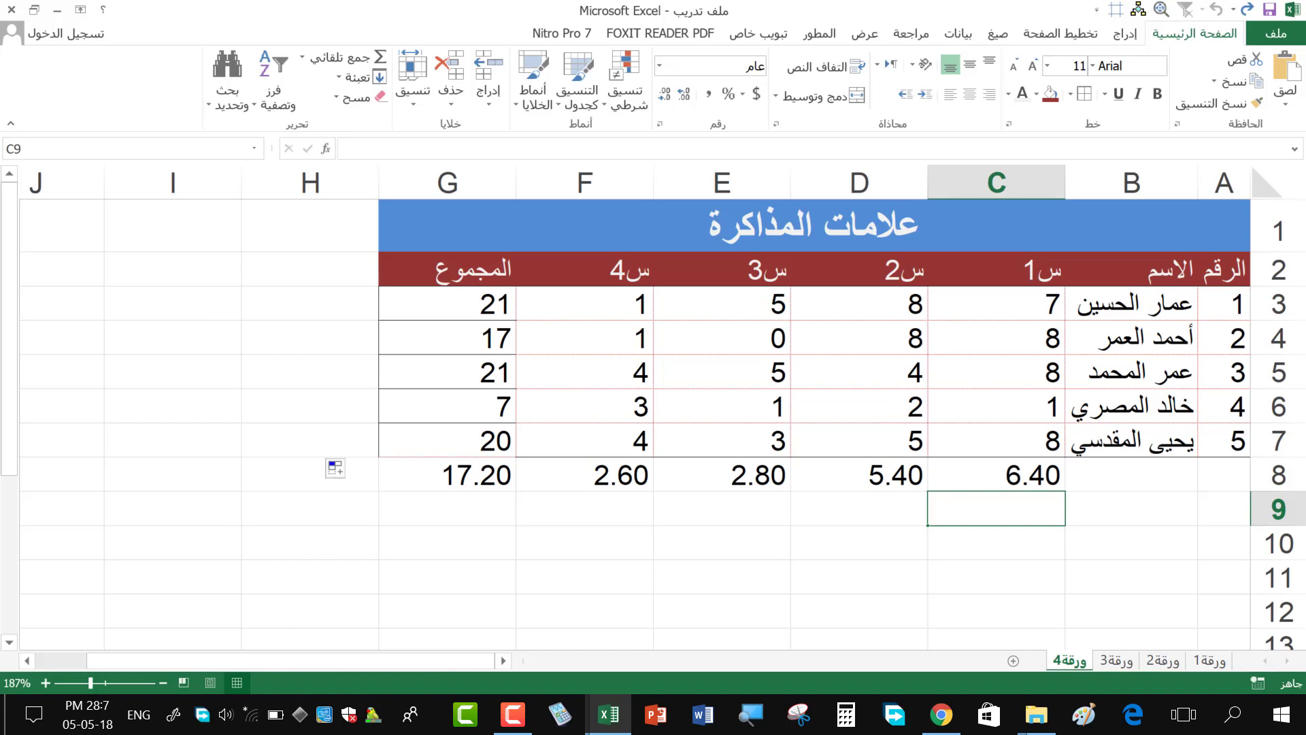
left_click(1017, 474)
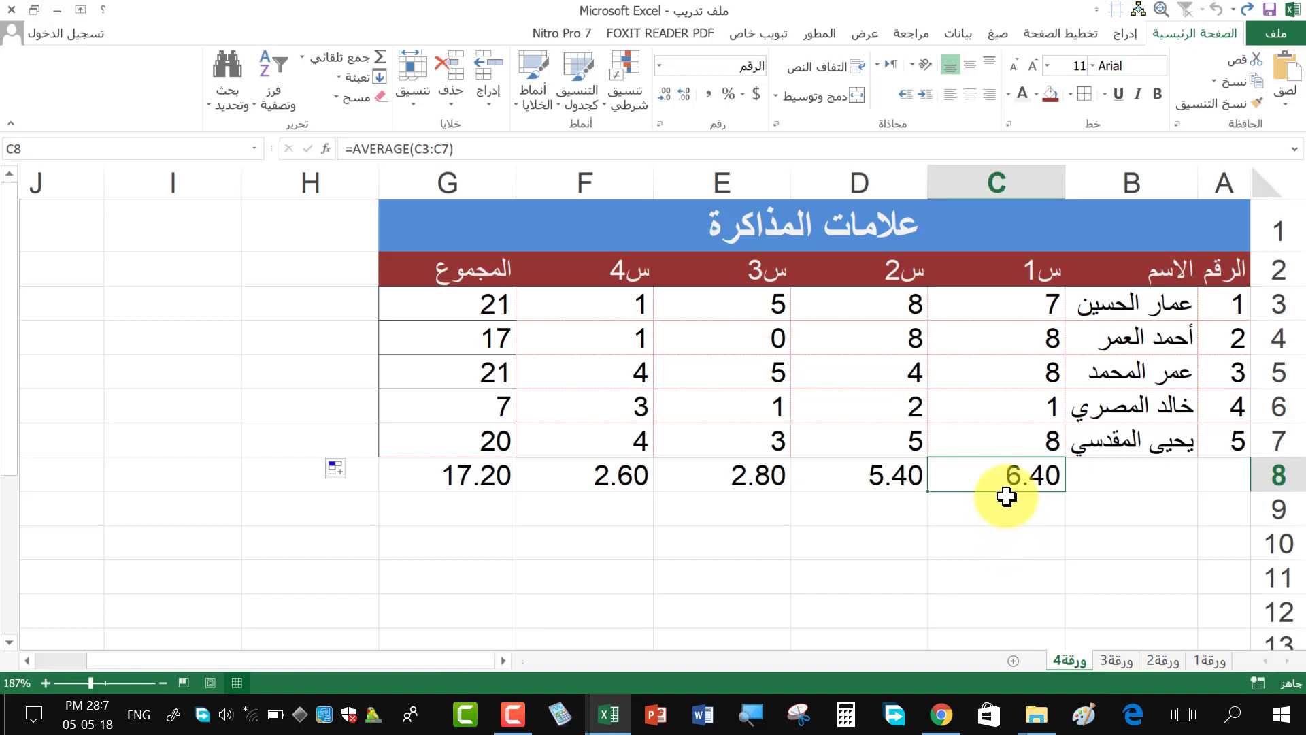
left_click(1006, 506)
left_click(1006, 479)
left_click(999, 507)
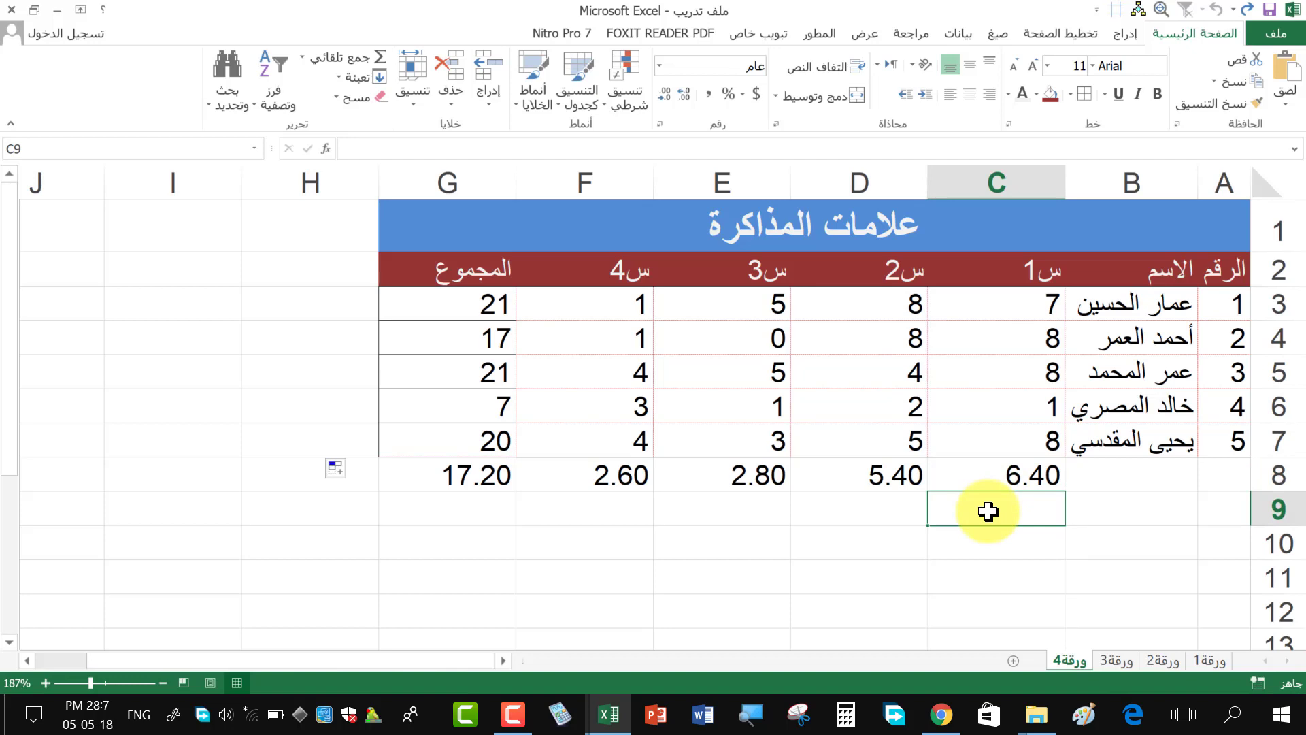
- Enter maximum marks 10 in C9 and D9, and 5 in E9 and F9
type("10")
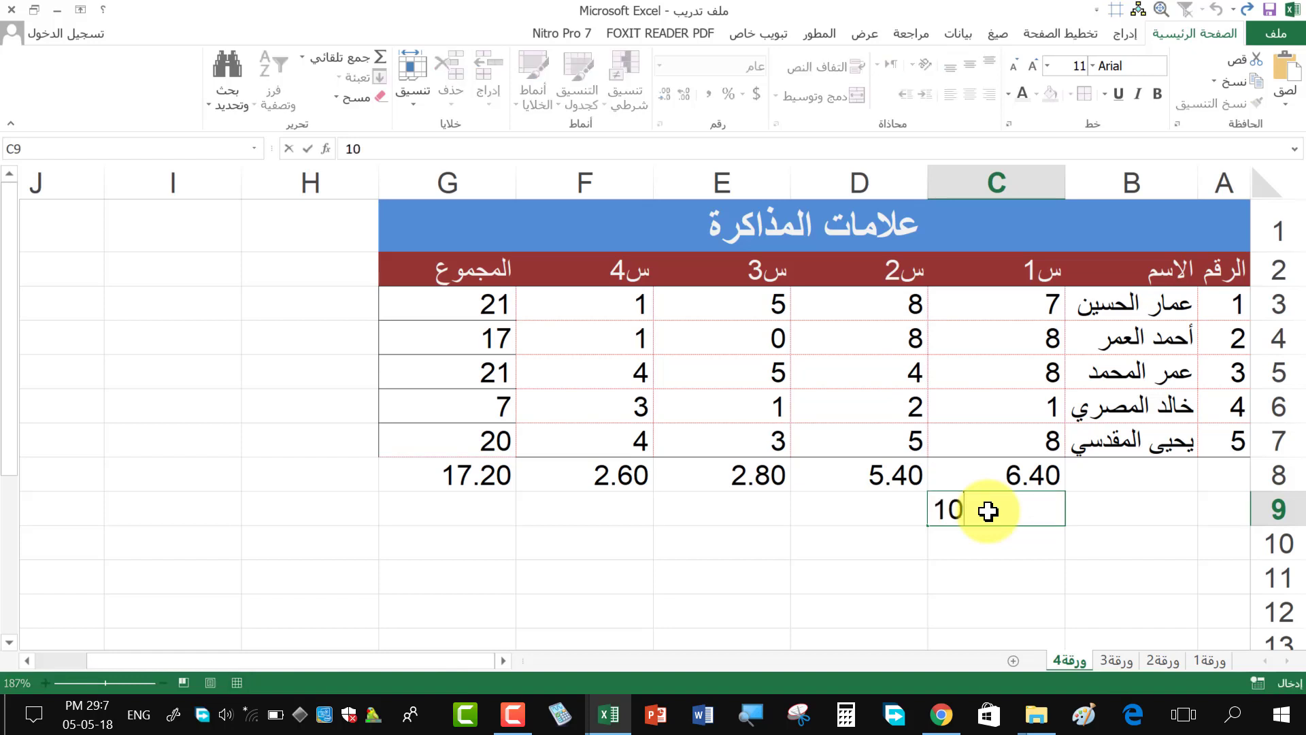
key("ctrl+Return")
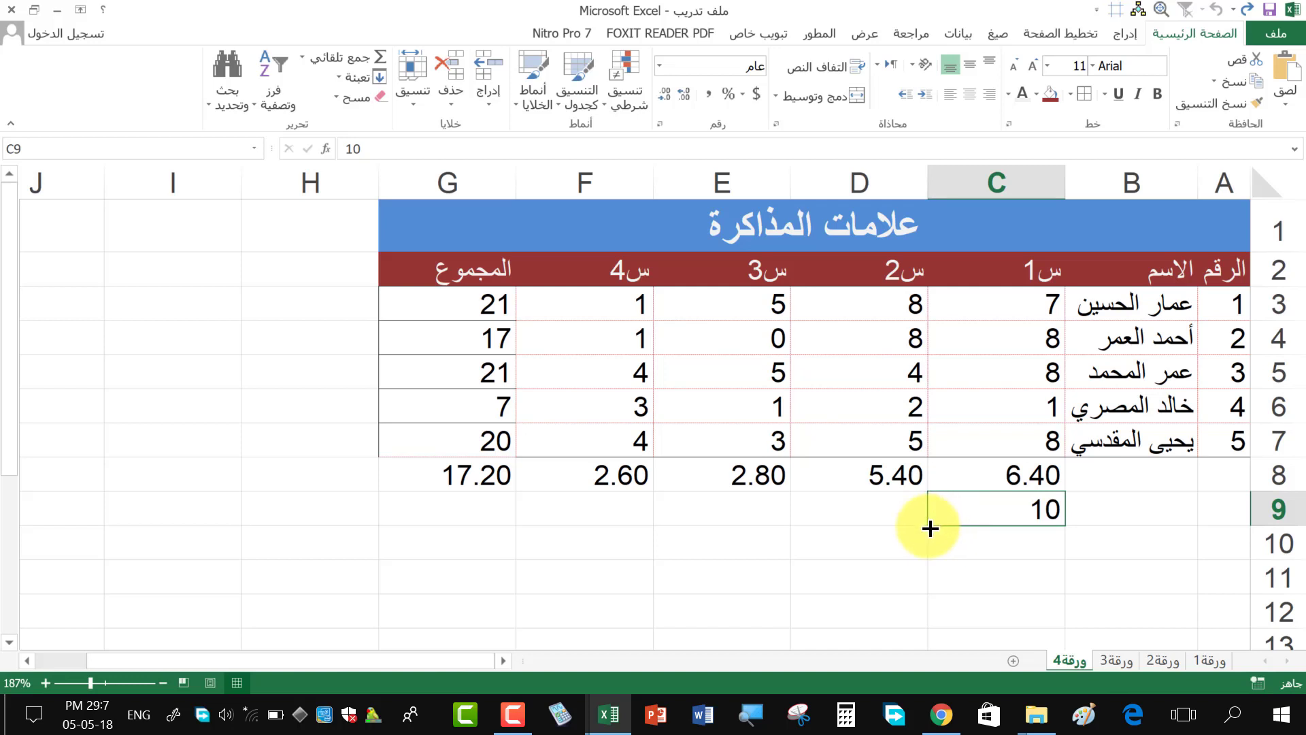
left_click_drag(930, 528, 796, 527)
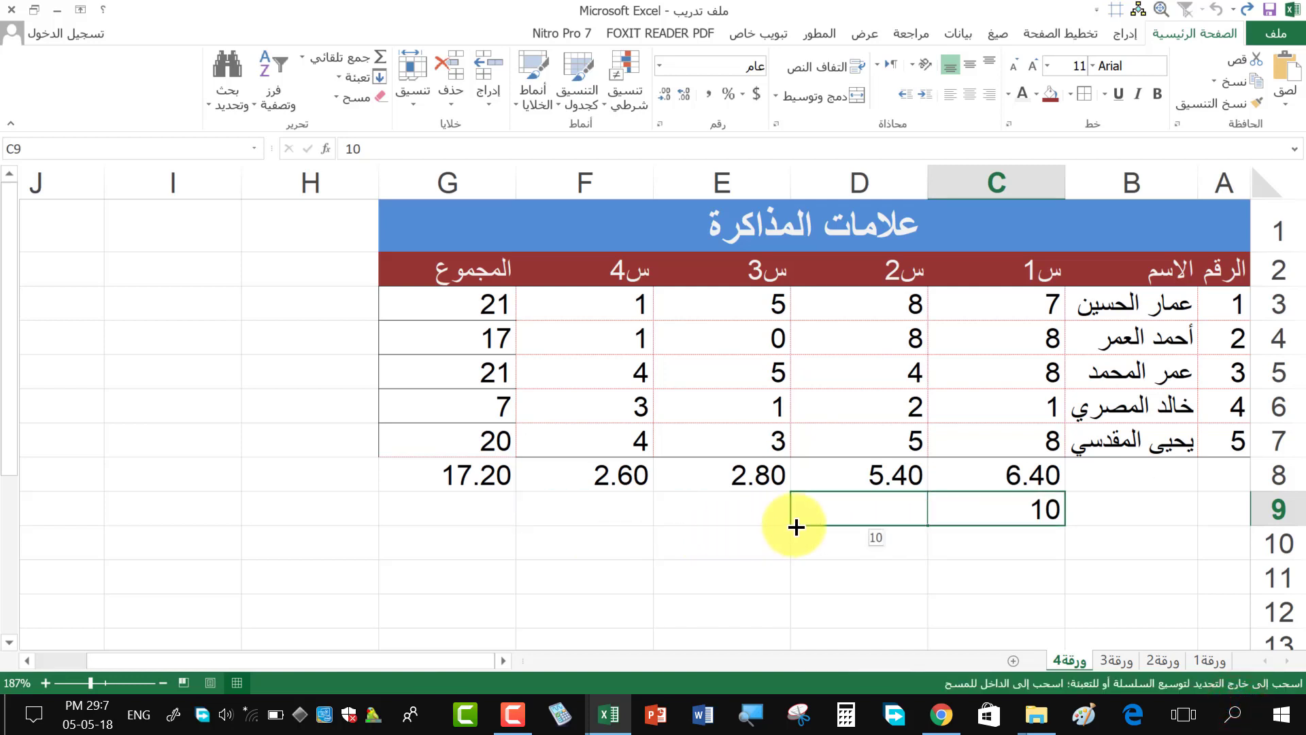
left_click(744, 511)
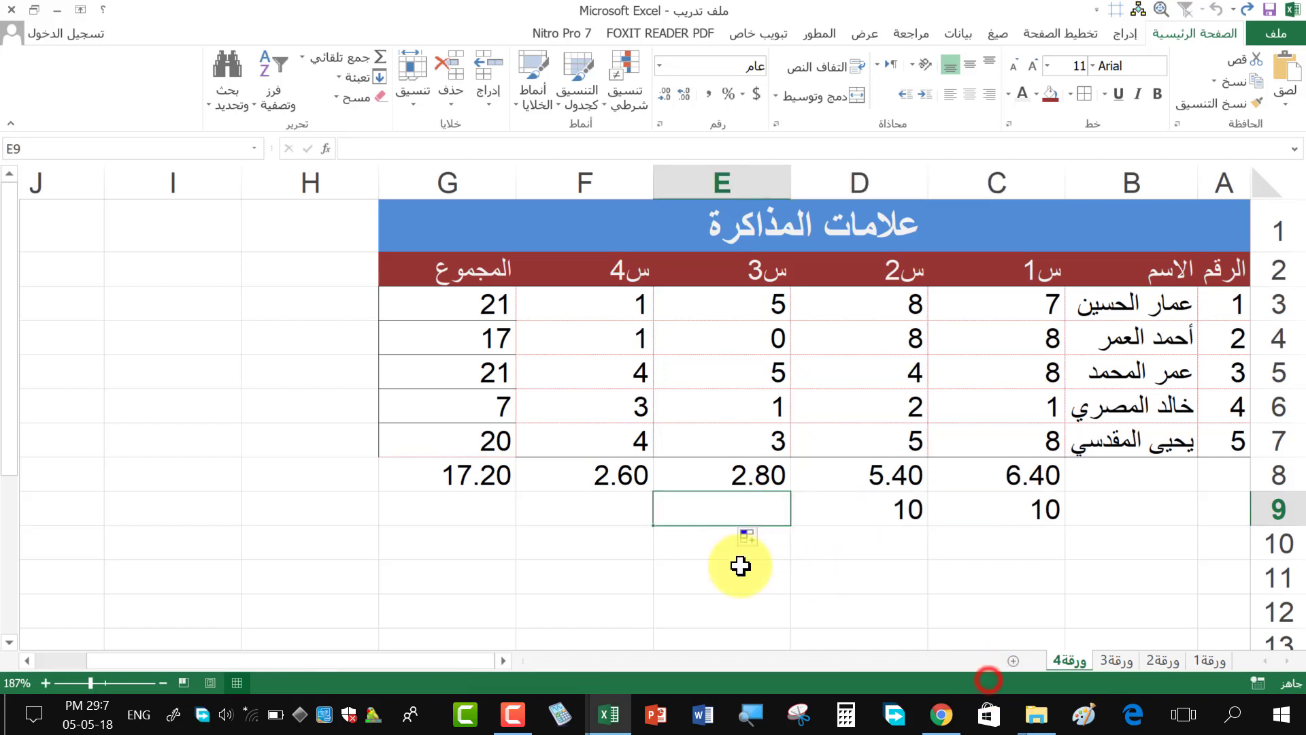
type("5")
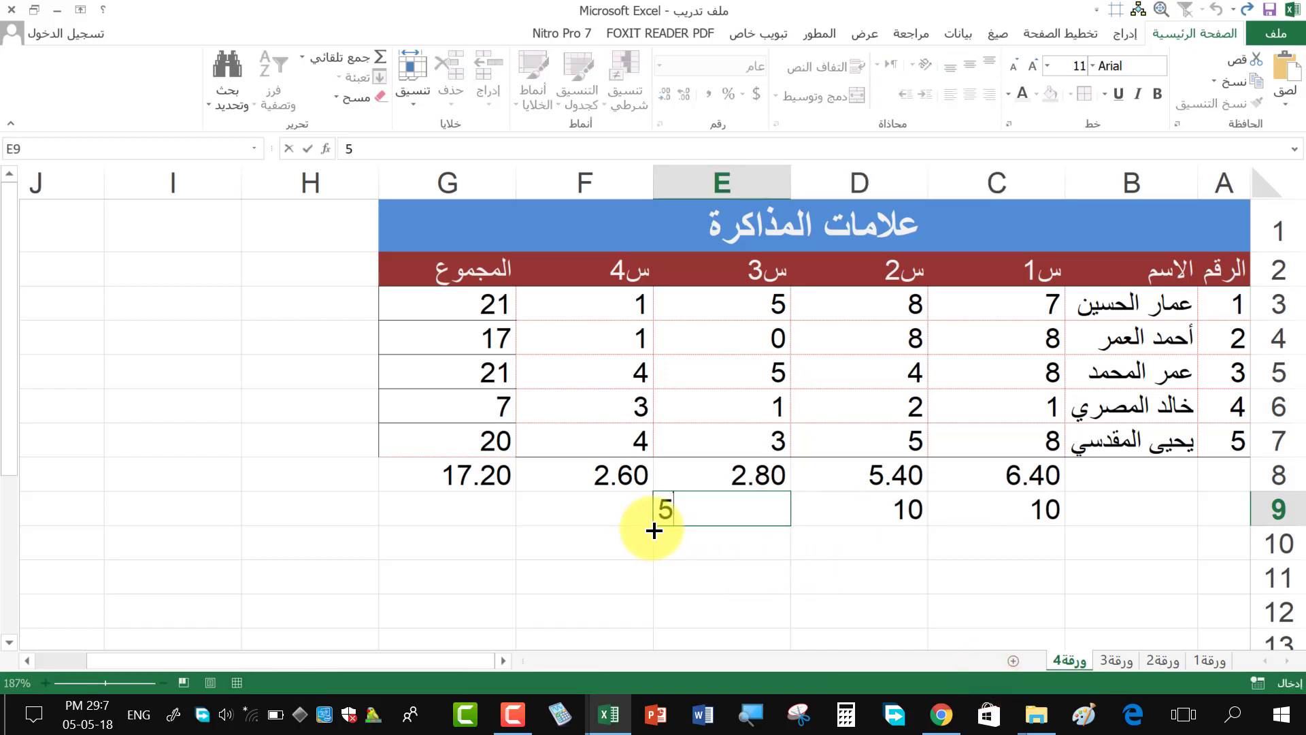
left_click_drag(654, 526, 574, 525)
left_click(630, 545)
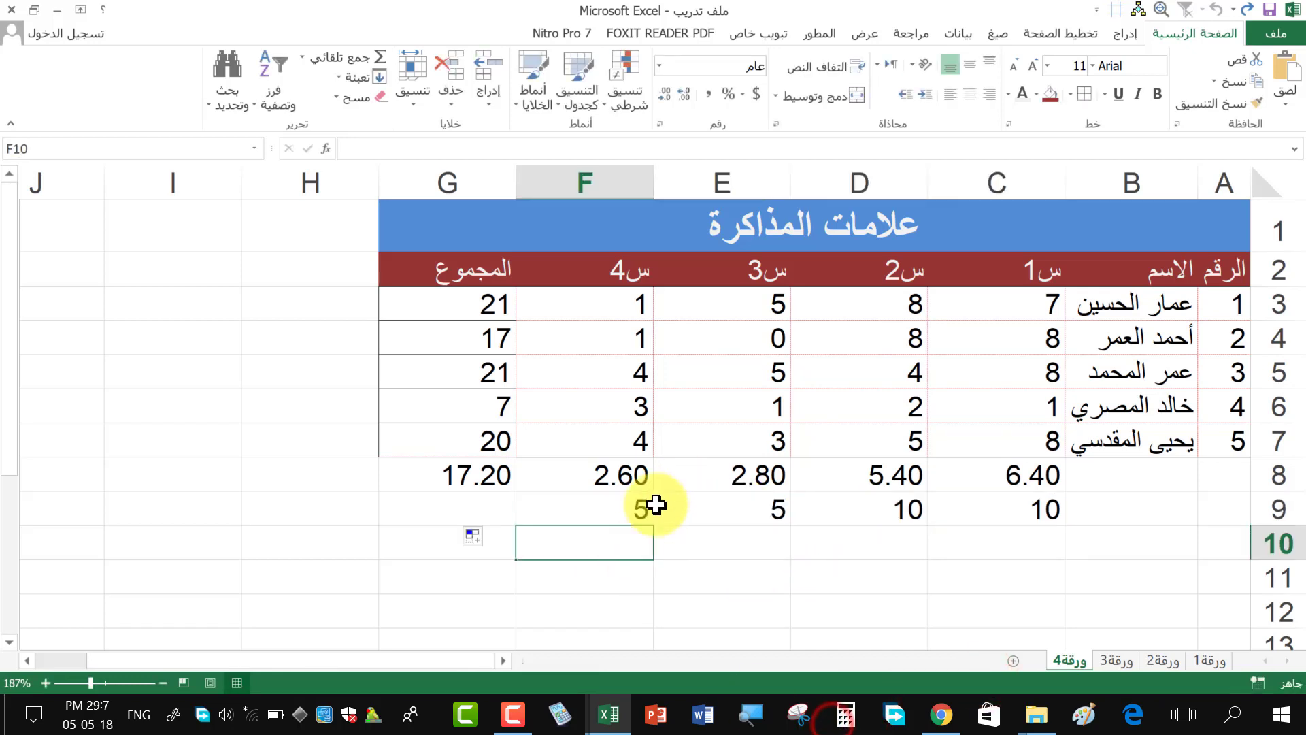
key("Up")
left_click(502, 503)
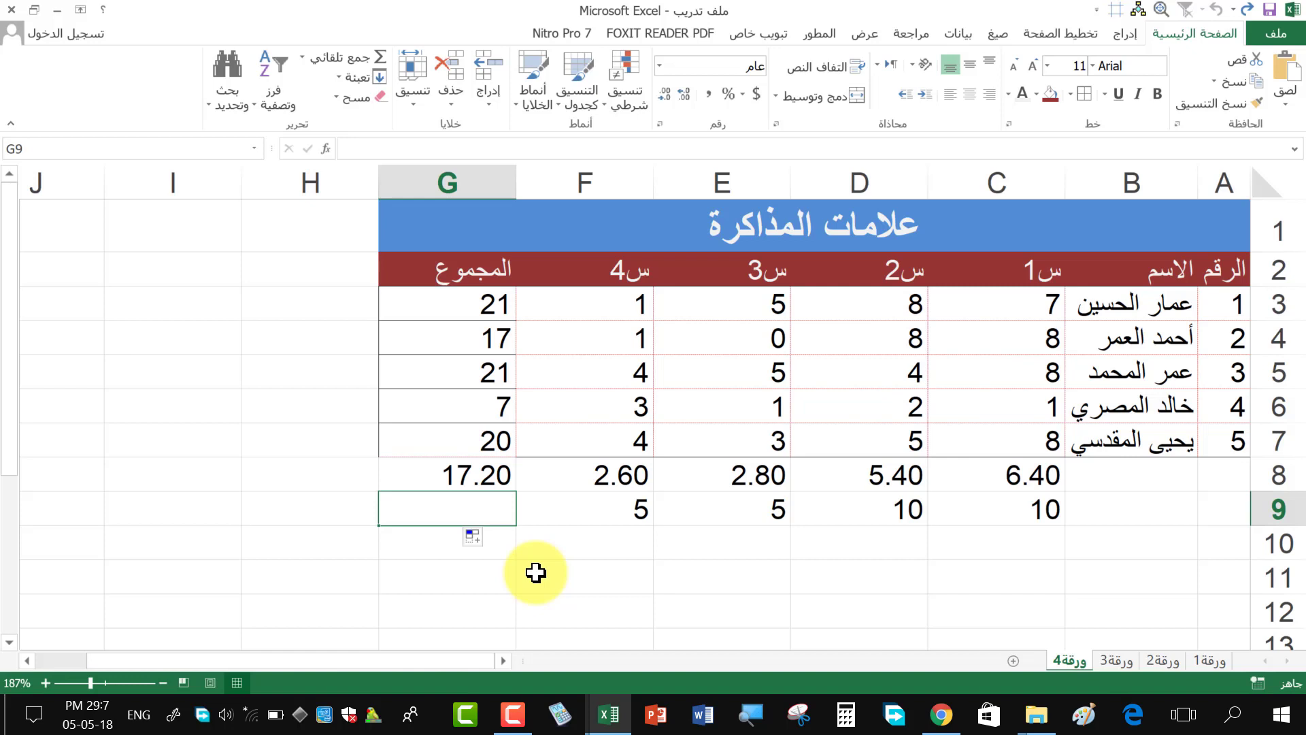
- Put =SUM(C9:F9) in G9 so the full-mark total reads 30
type("=")
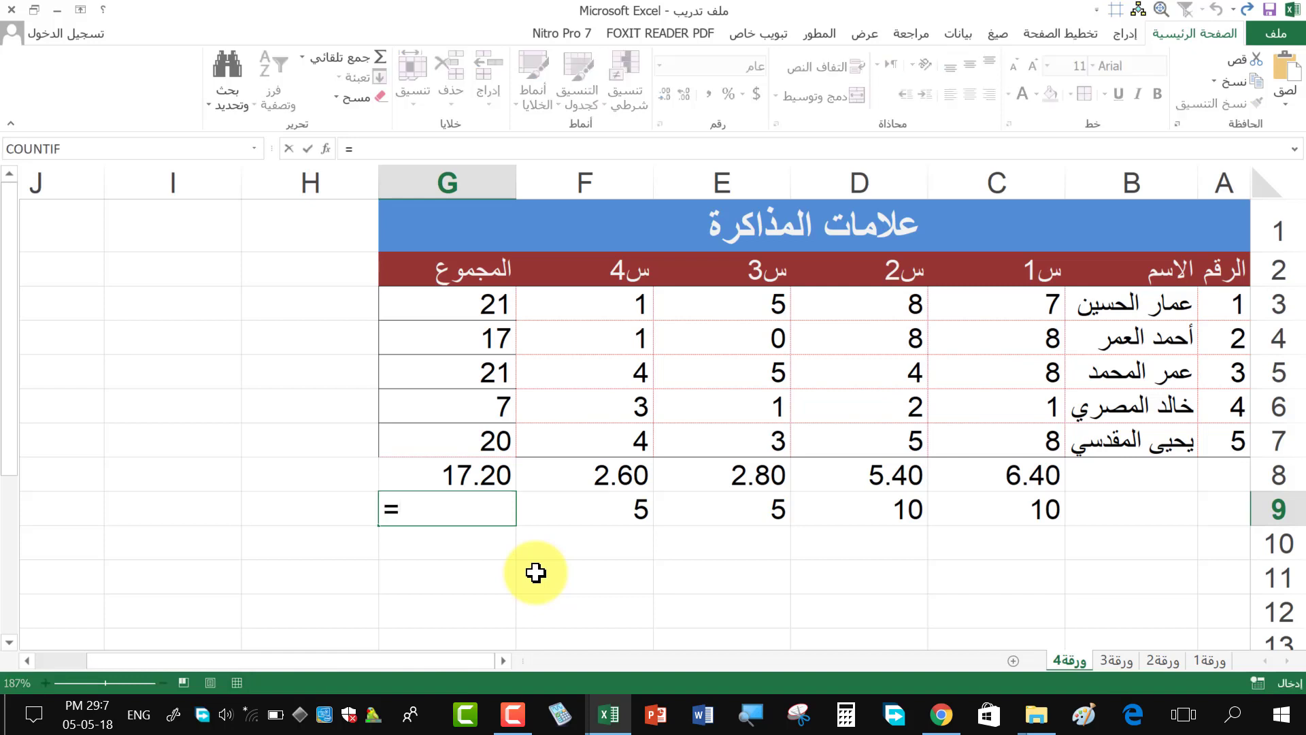
type("sum")
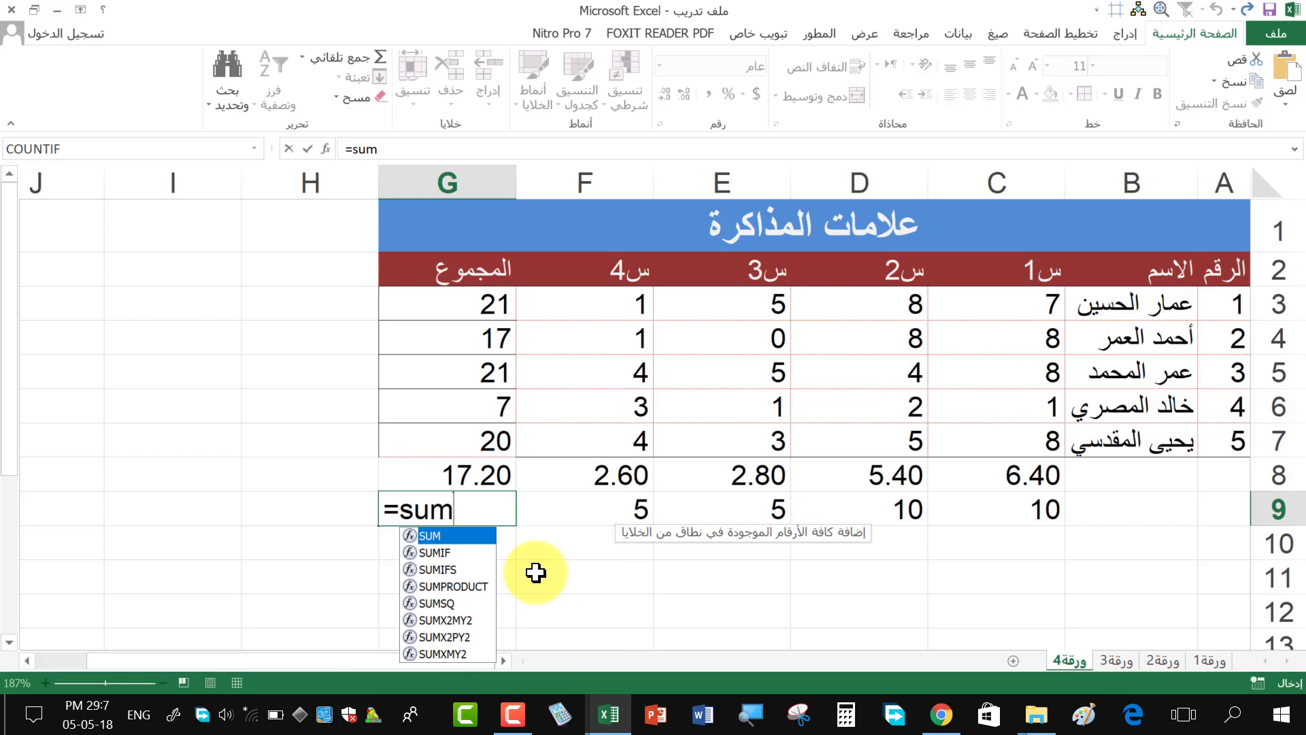
left_click(535, 573)
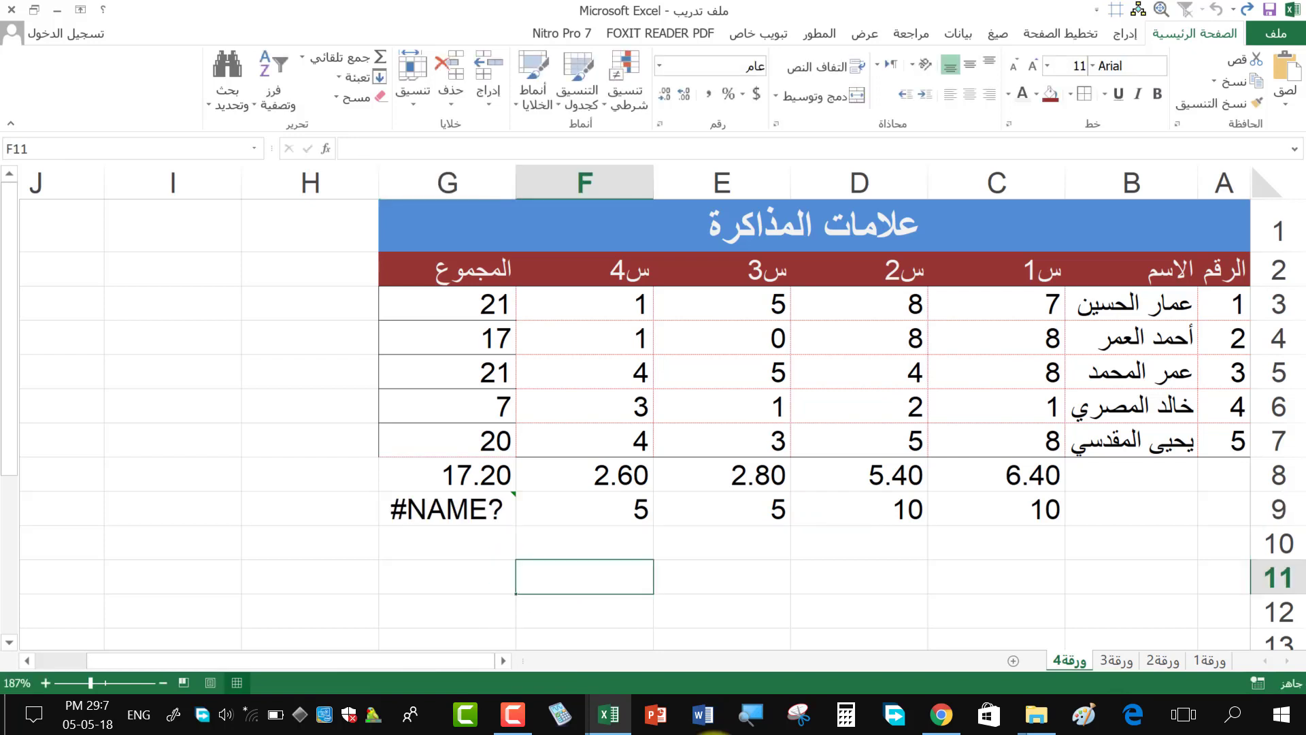
left_click(502, 507)
key("F2")
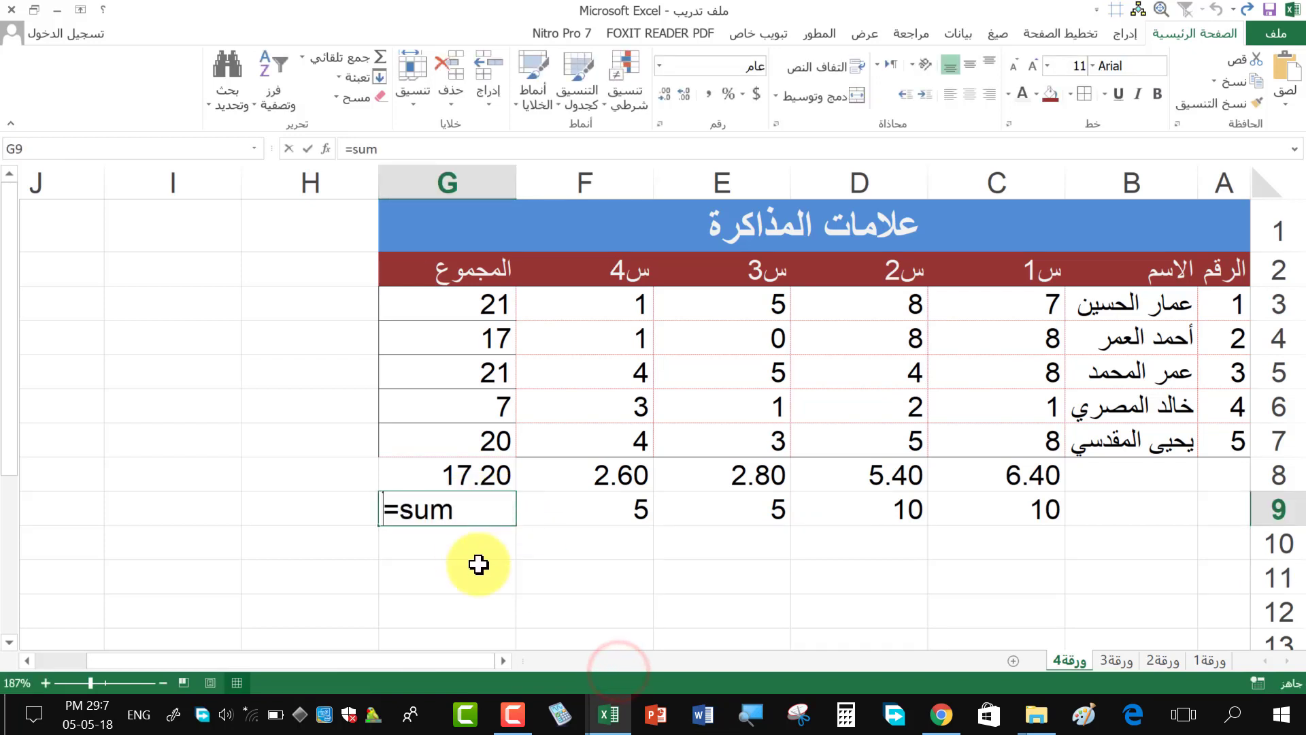
key("BackSpace")
key("BackSpace")
key("BackSpace")
type("sum")
key("Tab")
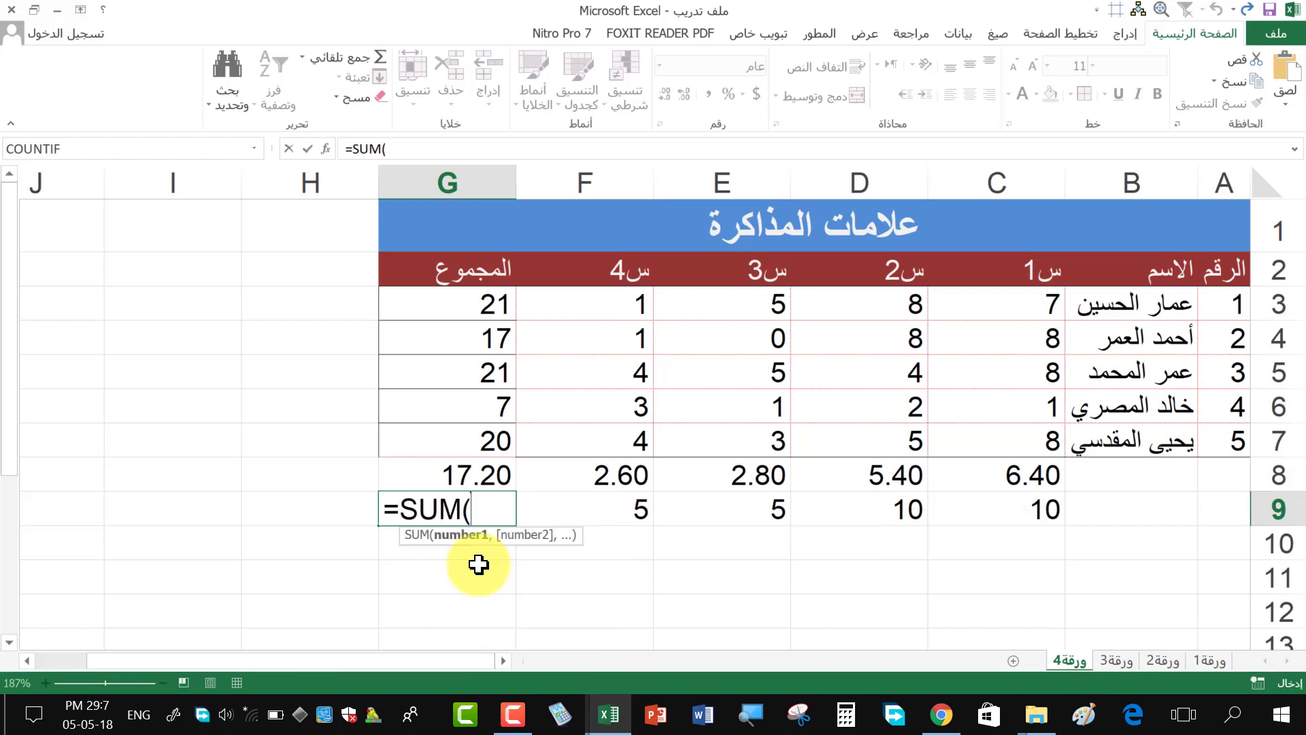
left_click_drag(1017, 507, 585, 508)
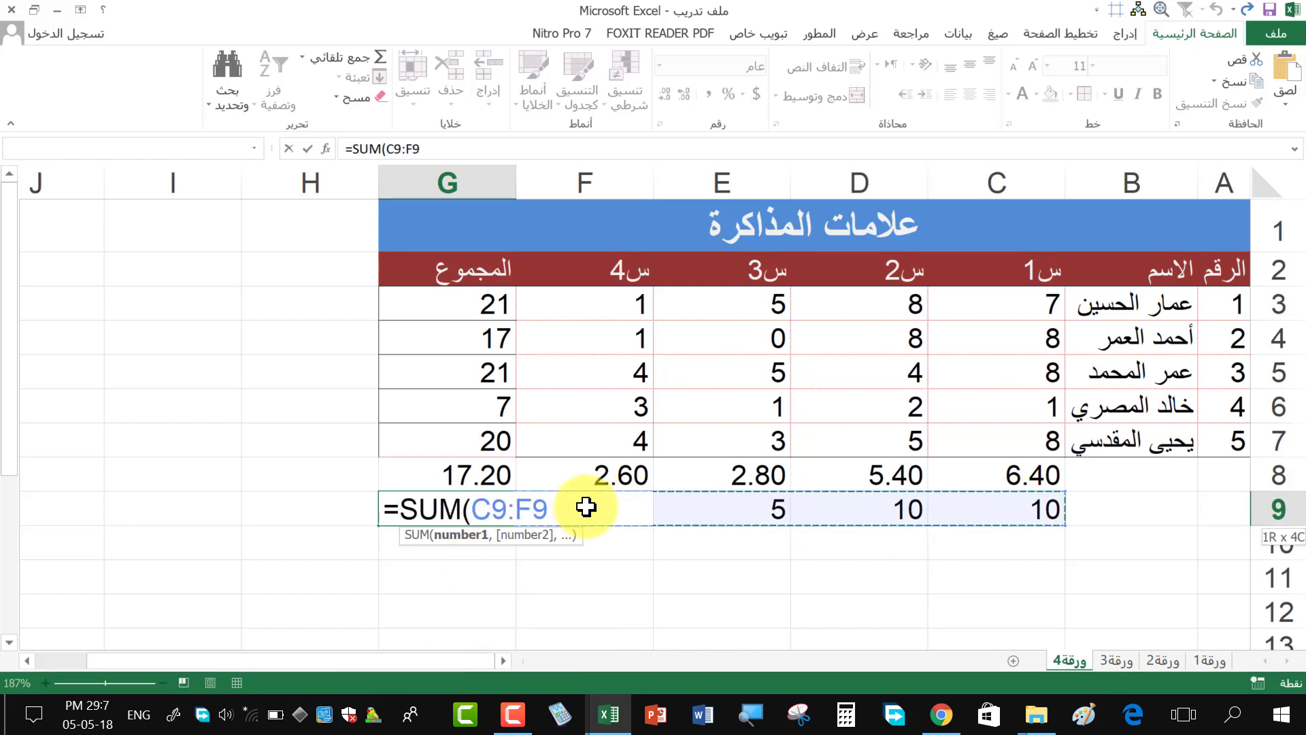
key("Tab")
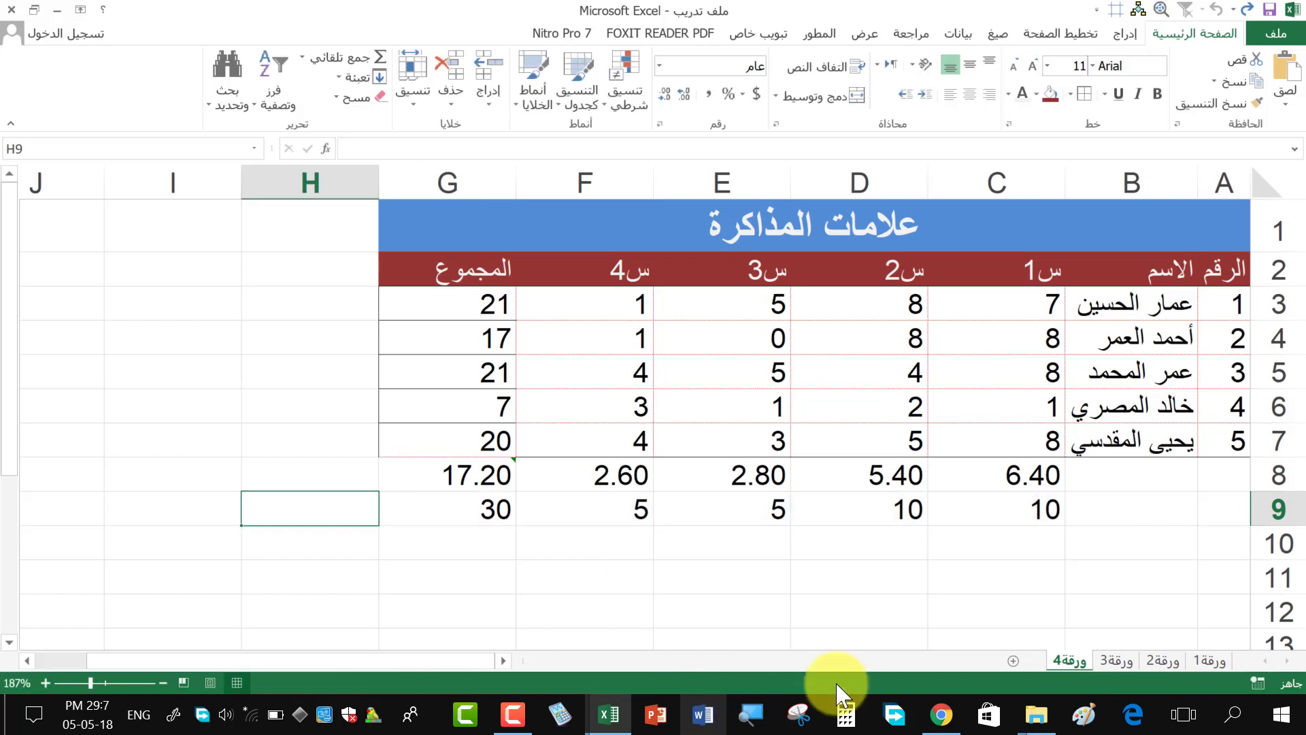
left_click(480, 517)
left_click(1003, 506)
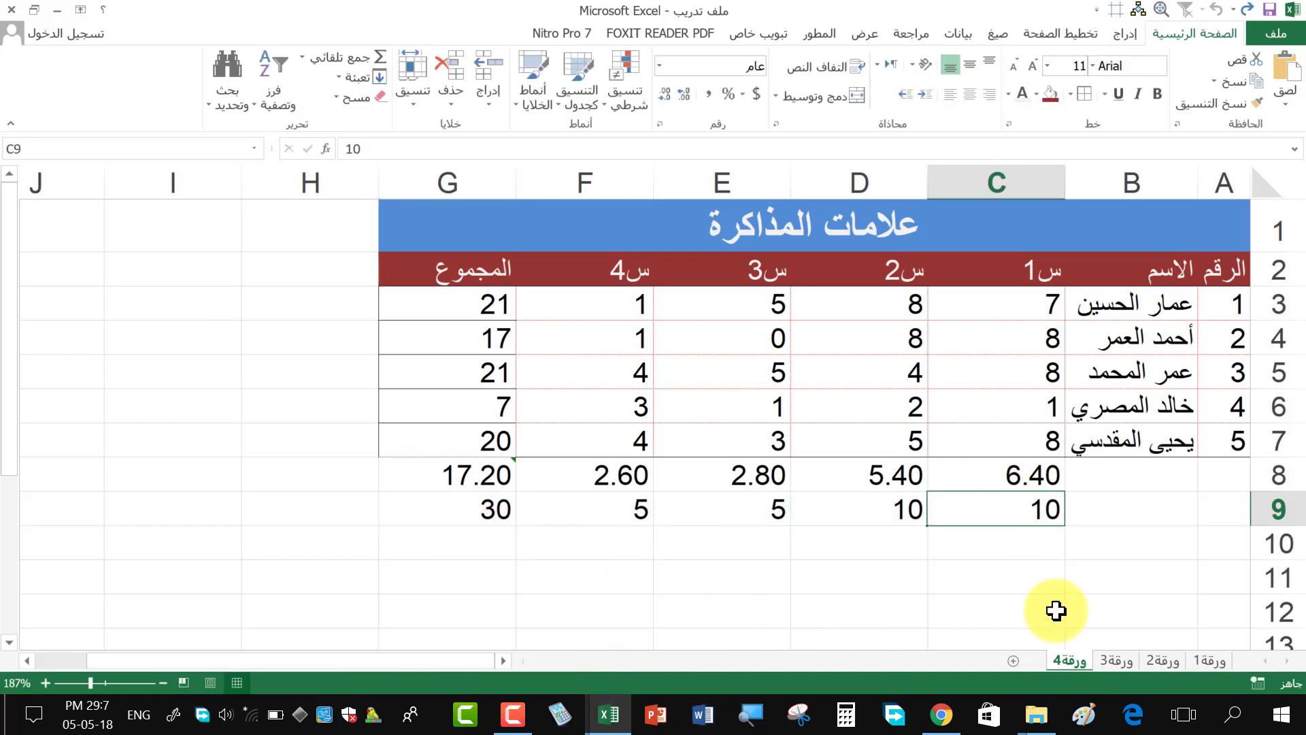
type("1")
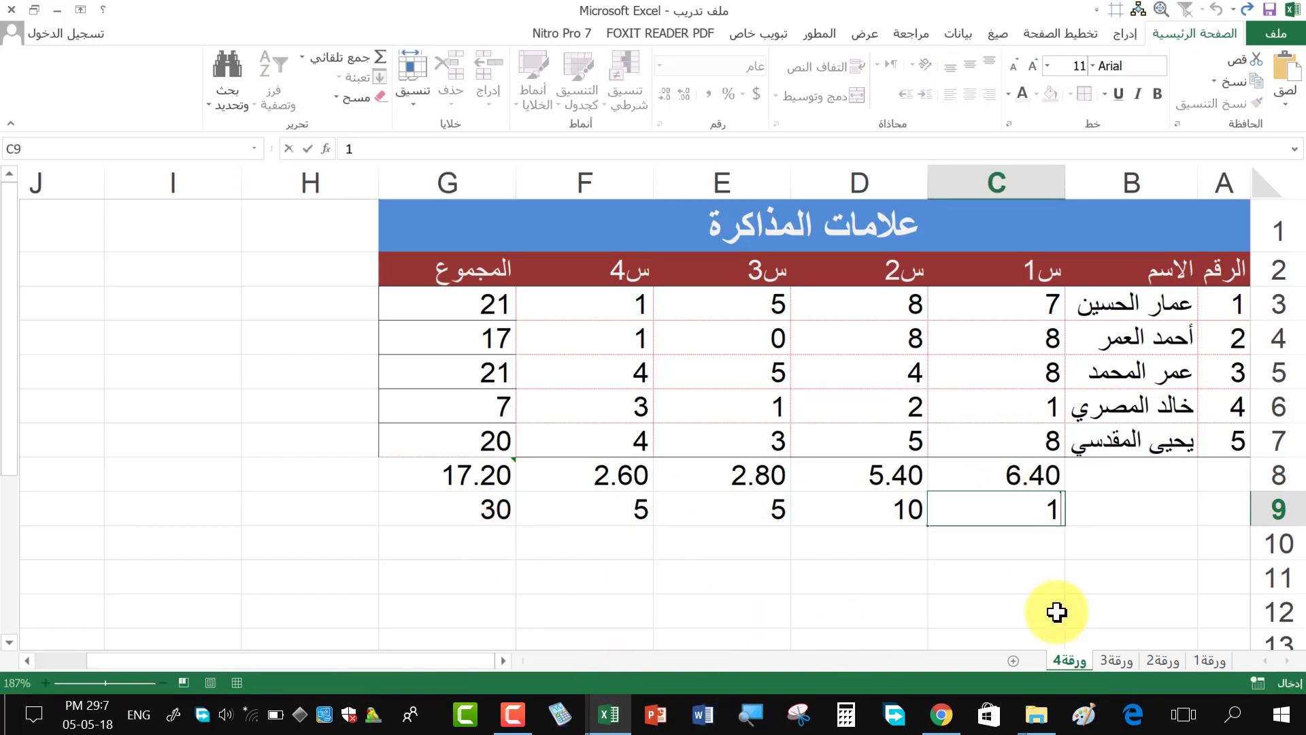
type("5")
key("Return")
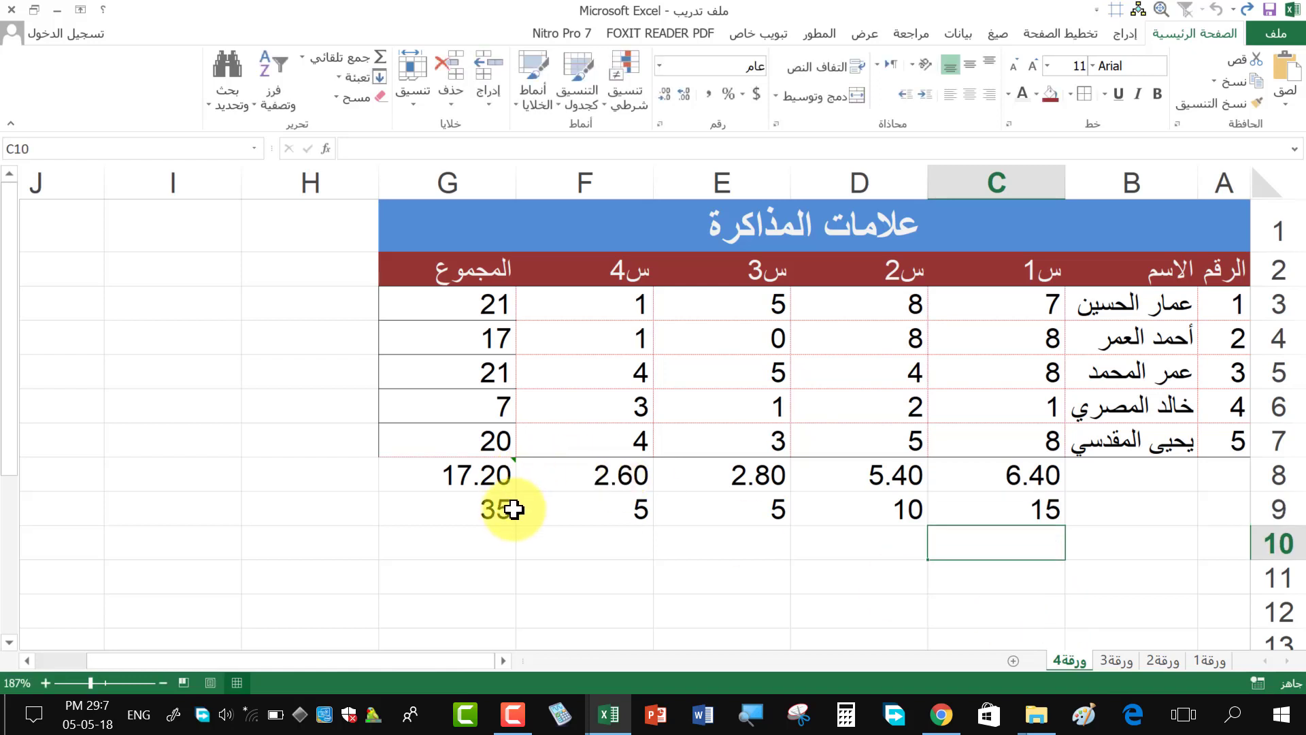
left_click(1011, 515)
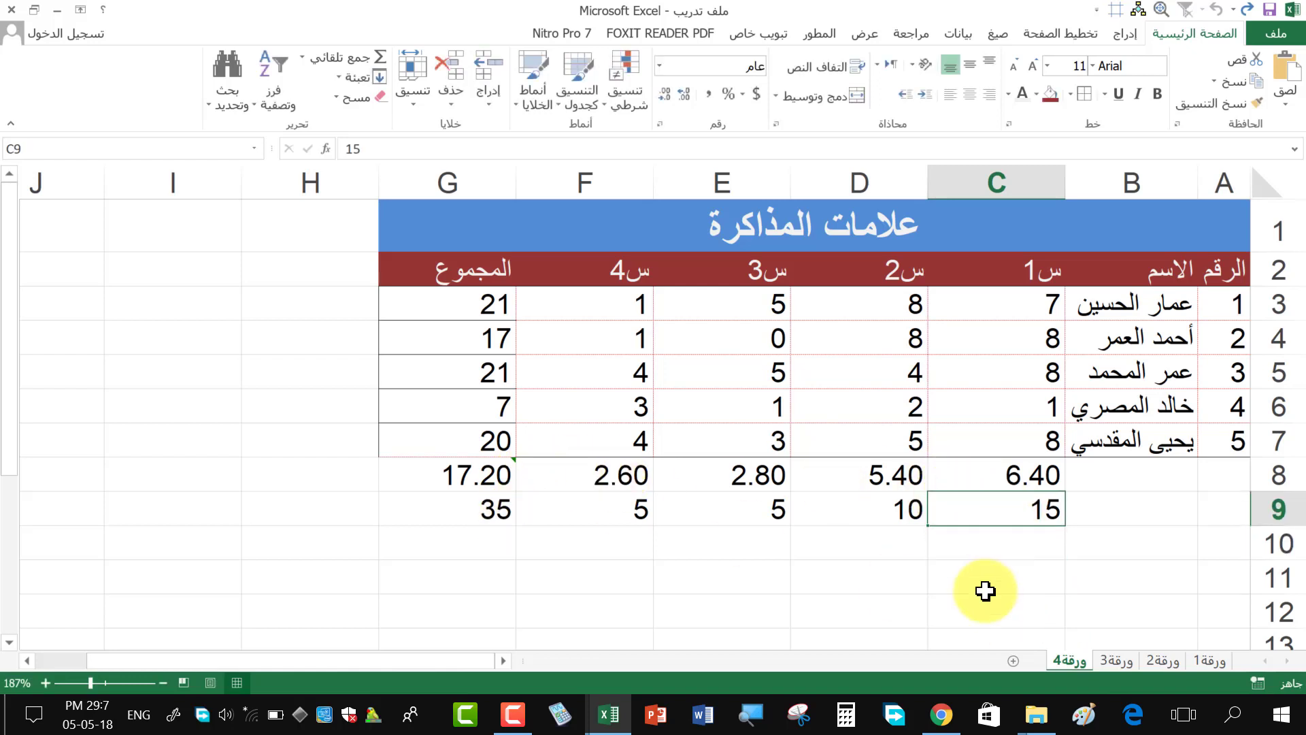
type("10")
key("Return")
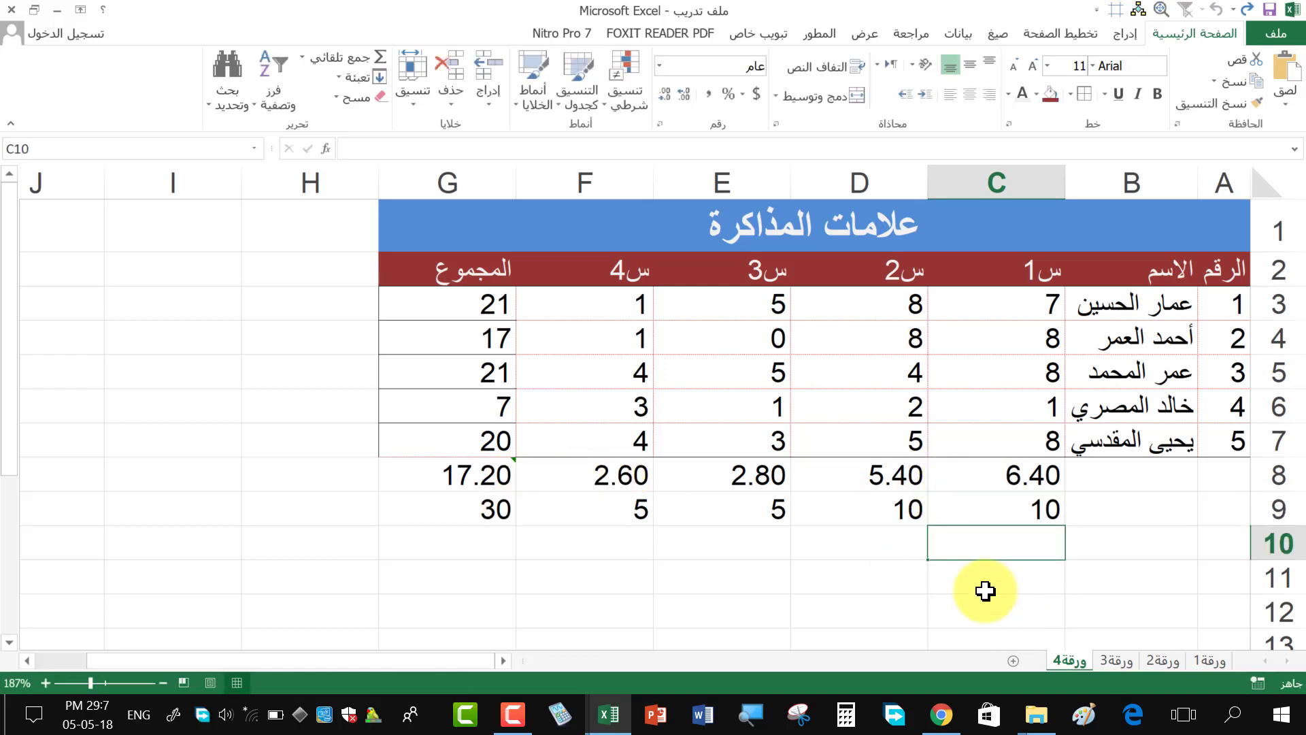
left_click(976, 507)
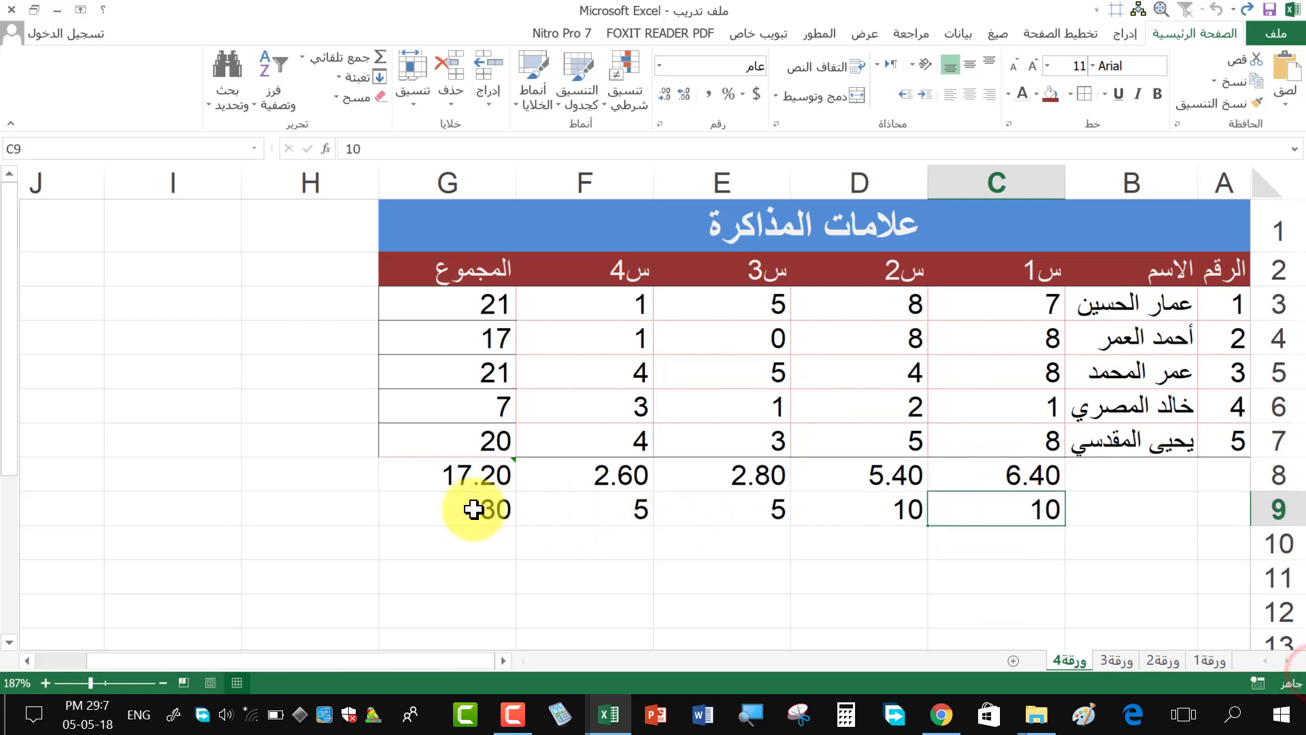
left_click(475, 510)
left_click(973, 542)
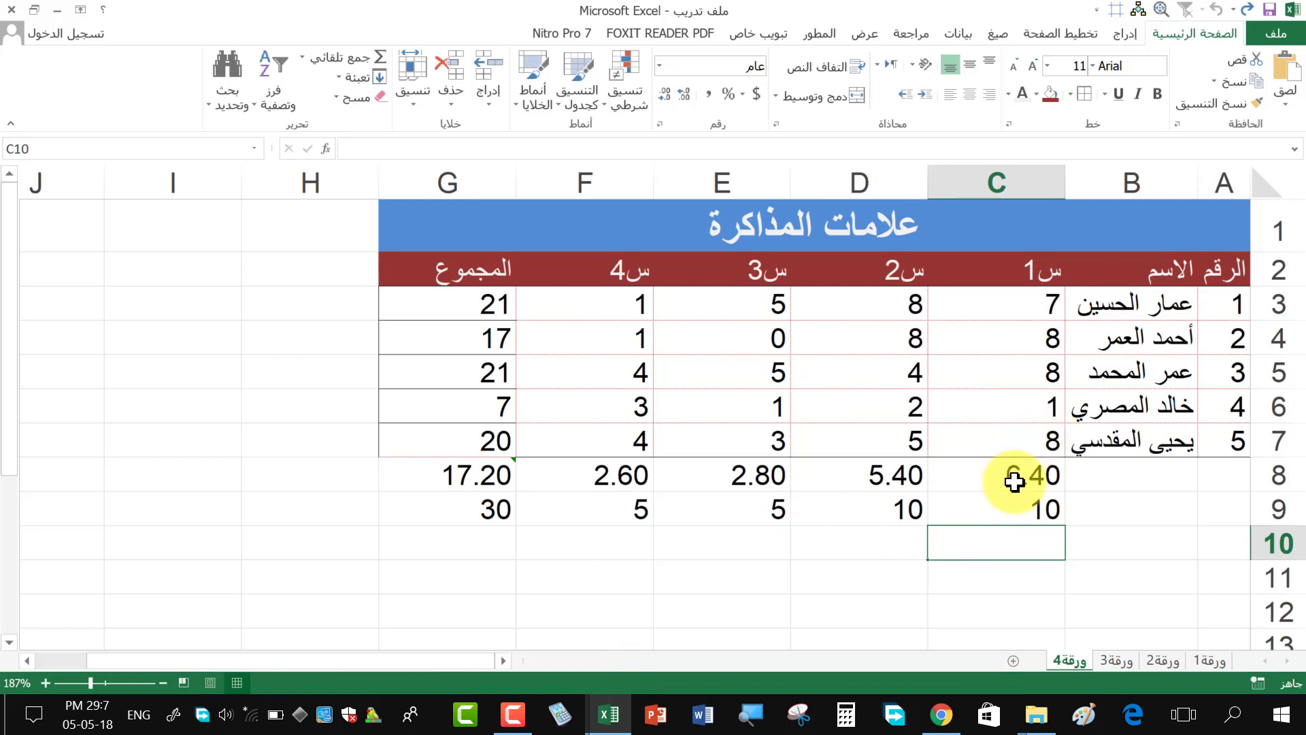
left_click(1007, 476)
left_click(1007, 510)
left_click(1007, 544)
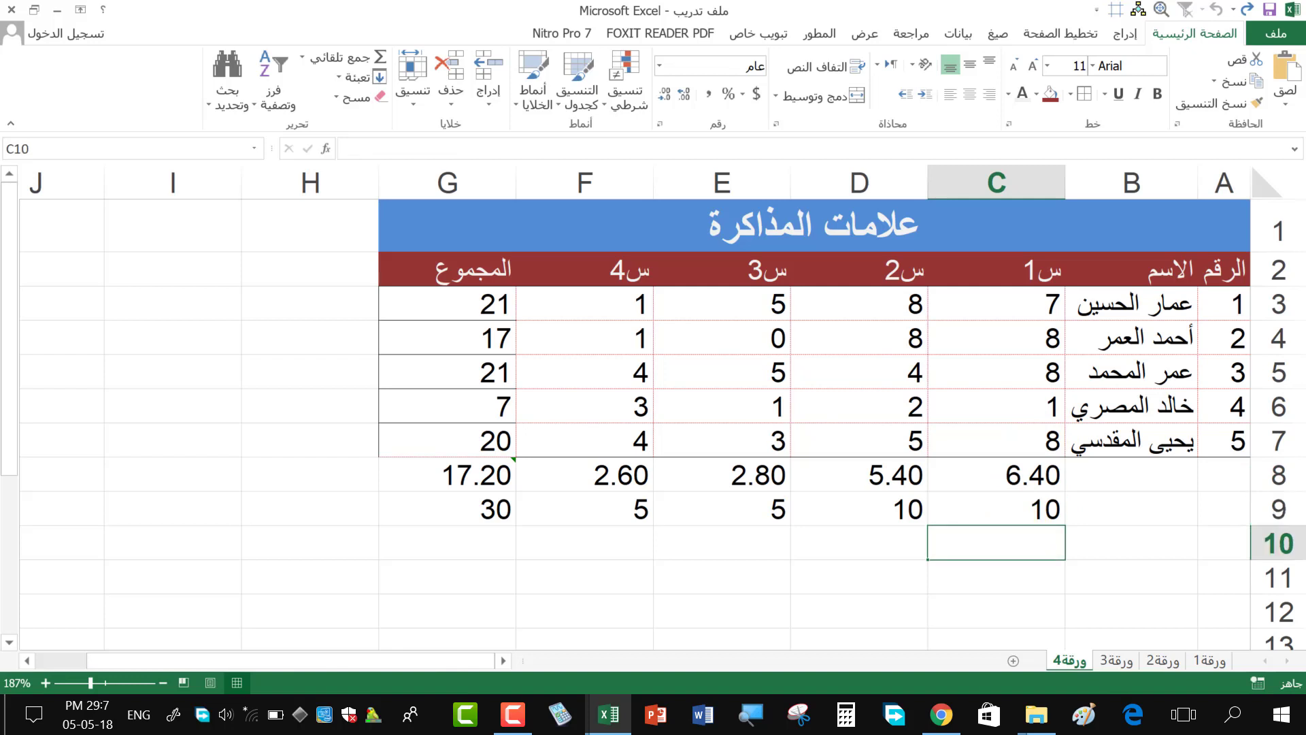
- Enter =C8/C9 in C10 and apply Percent Style so it shows 64%
type("=")
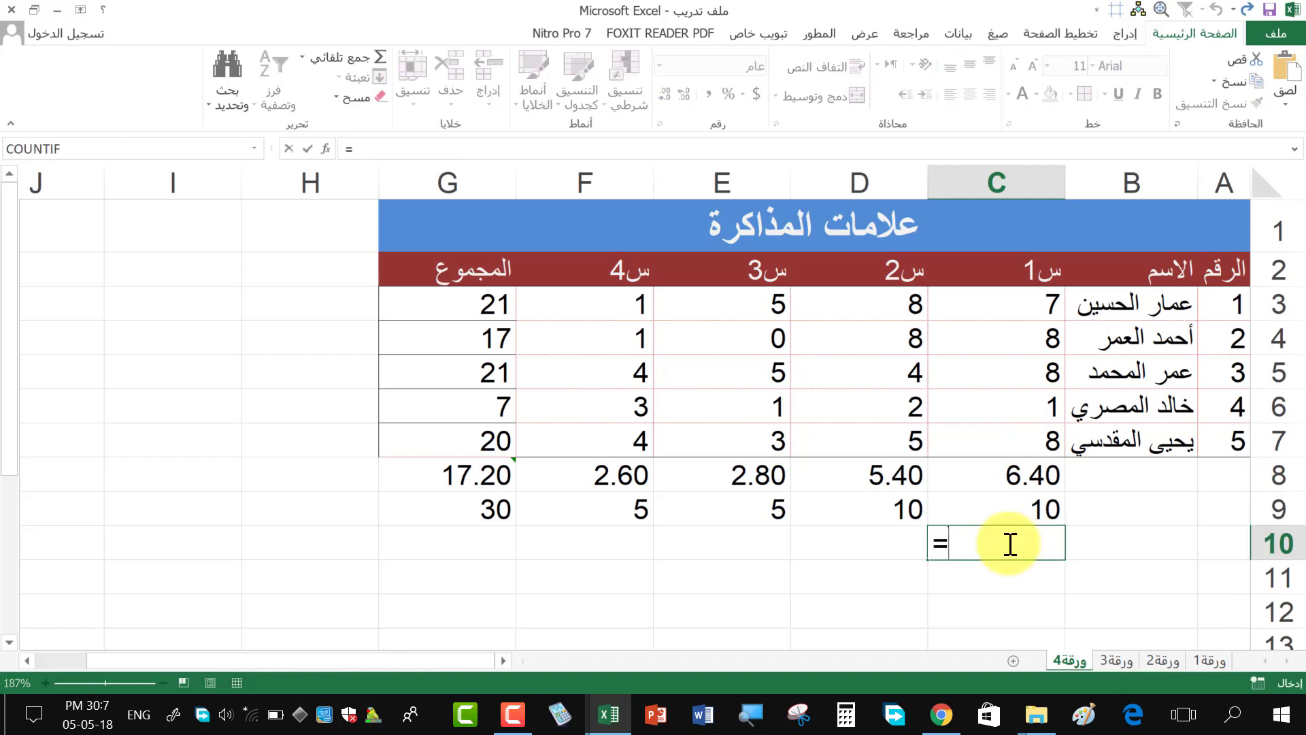
left_click(1007, 476)
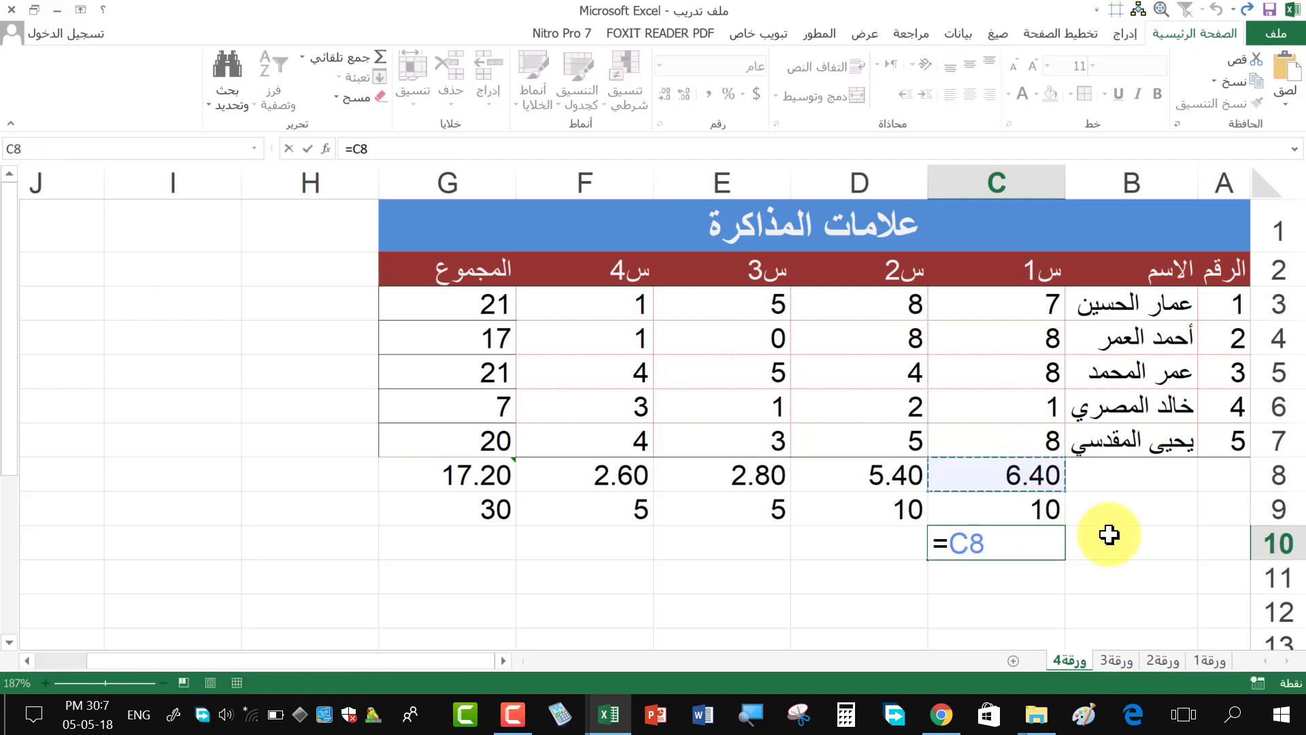
type(";")
type(".")
key("BackSpace")
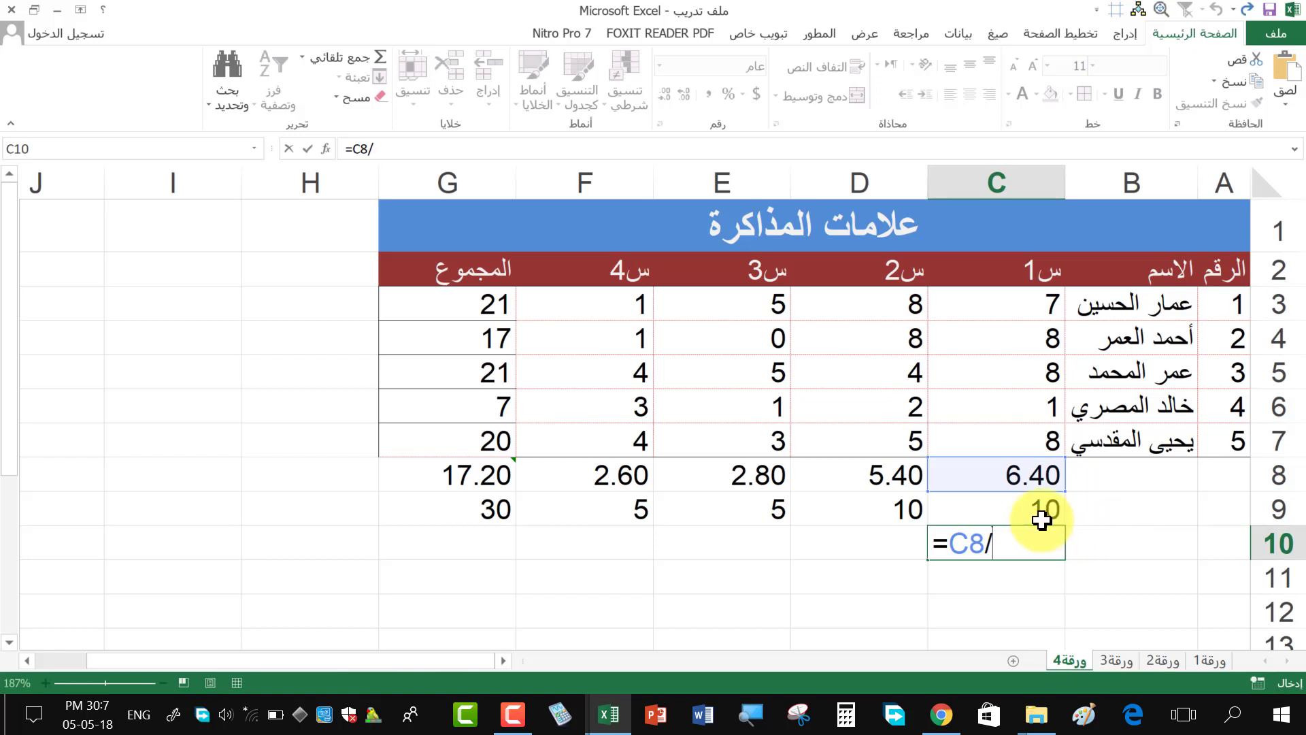
left_click(1041, 520)
key("Return")
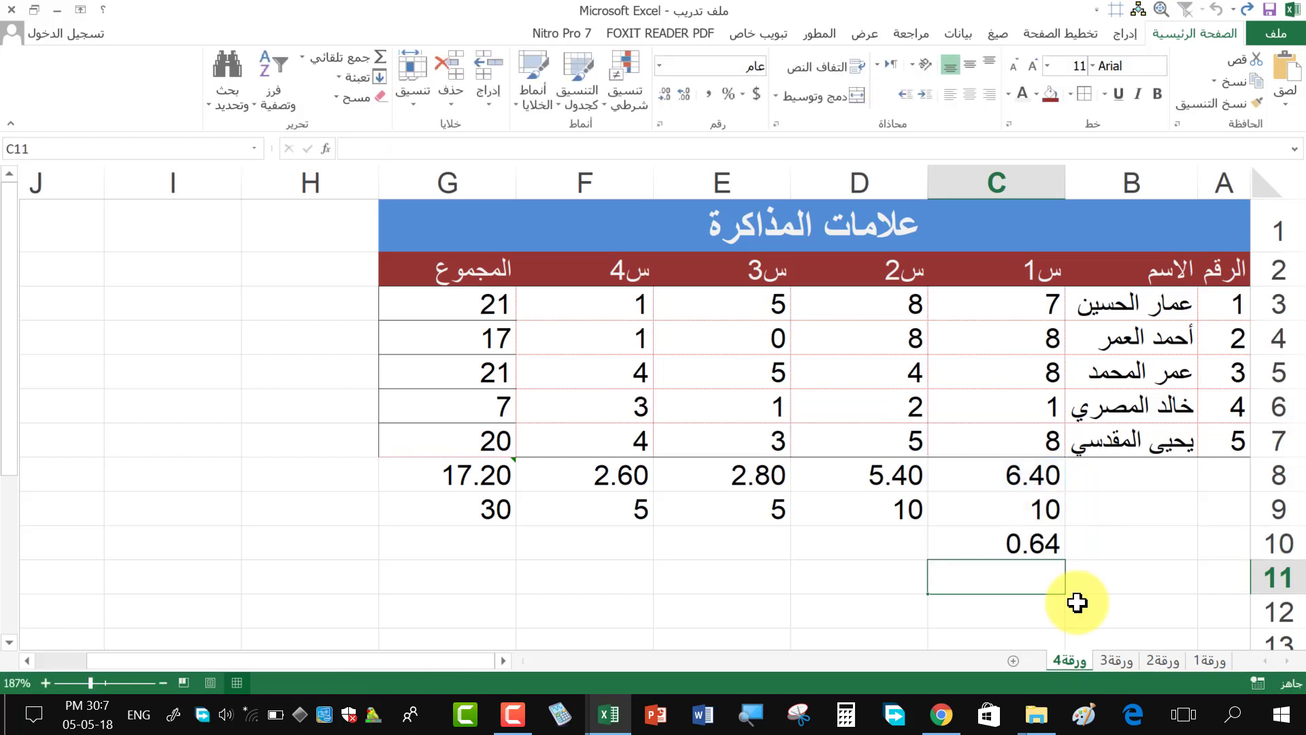
key("Up")
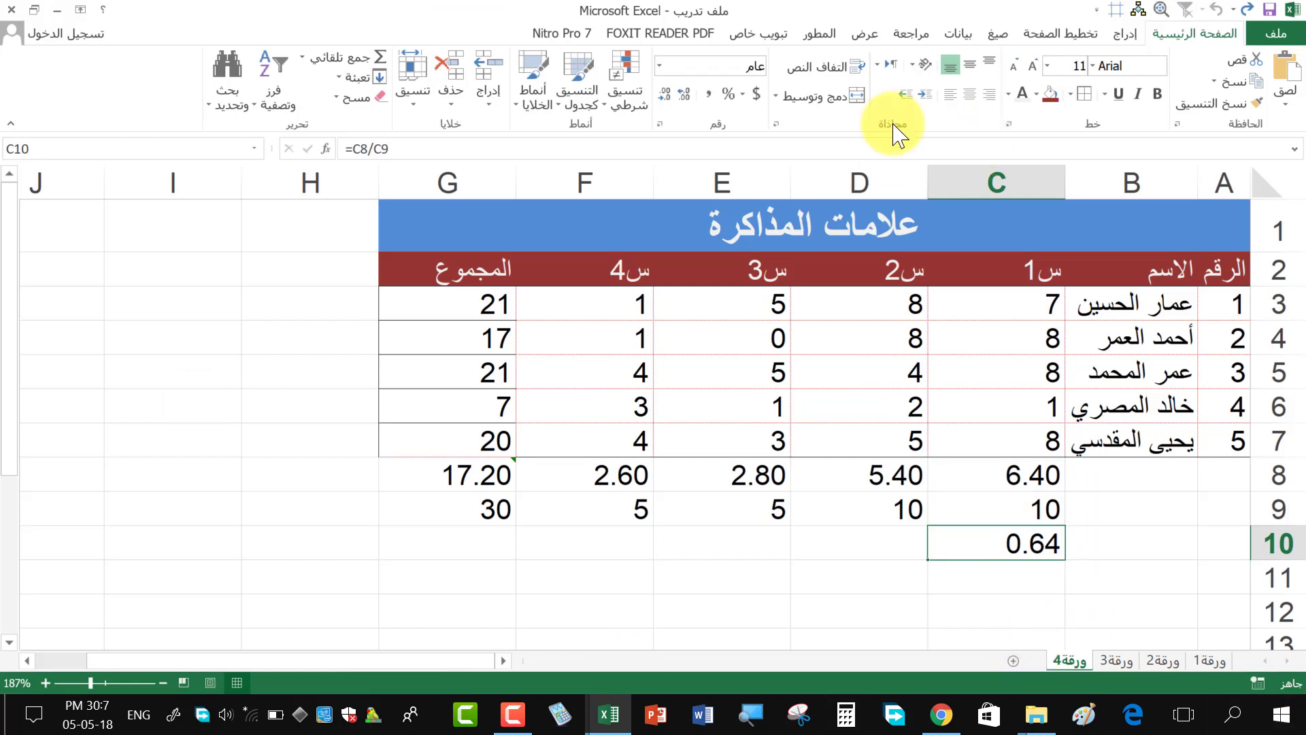
left_click(726, 95)
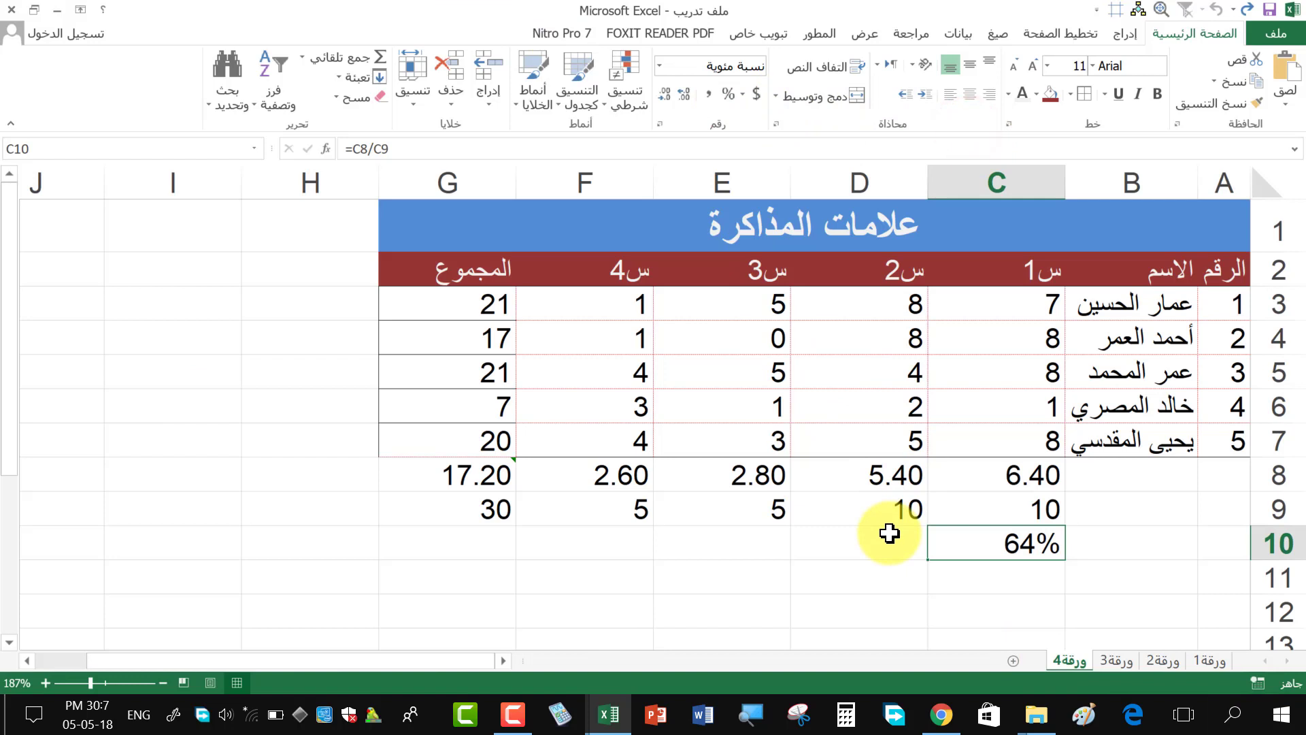
- Copy the C10 percentage formula to G10, showing 54%, 56%, 52% and 57%
left_click_drag(928, 559, 435, 555)
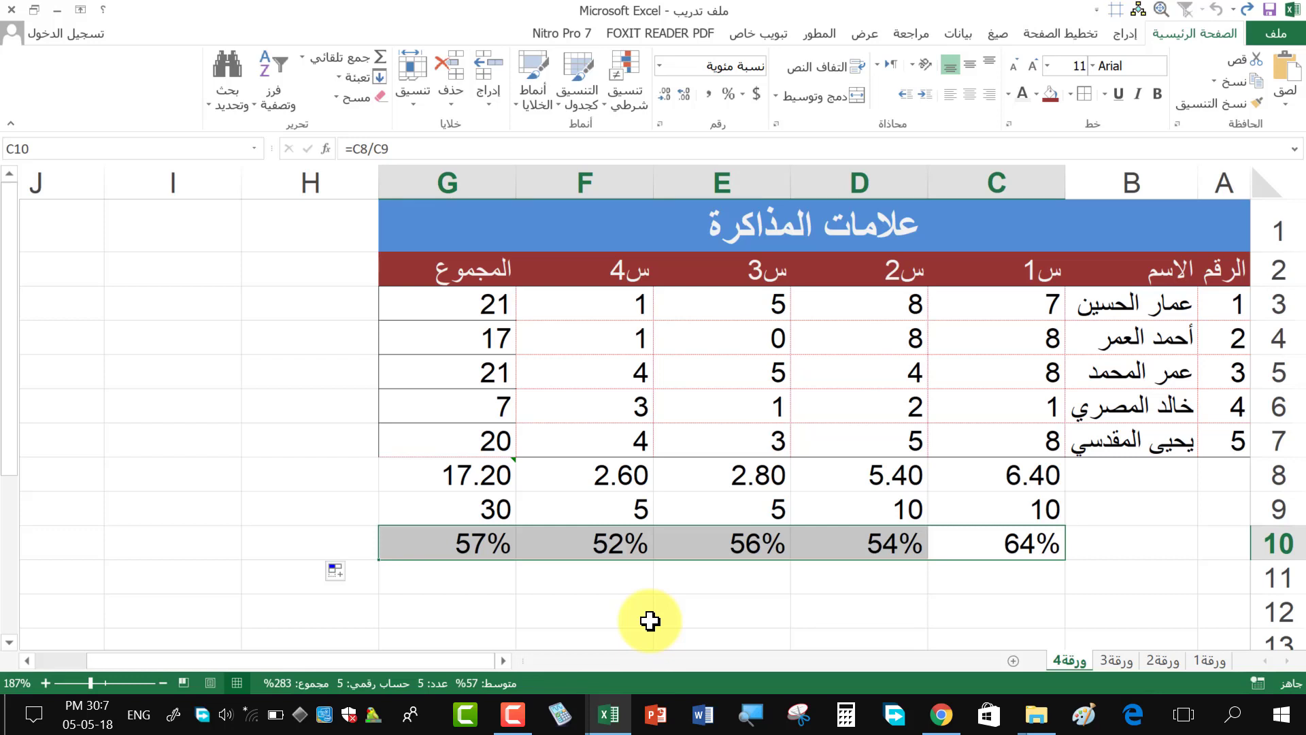
left_click(997, 542)
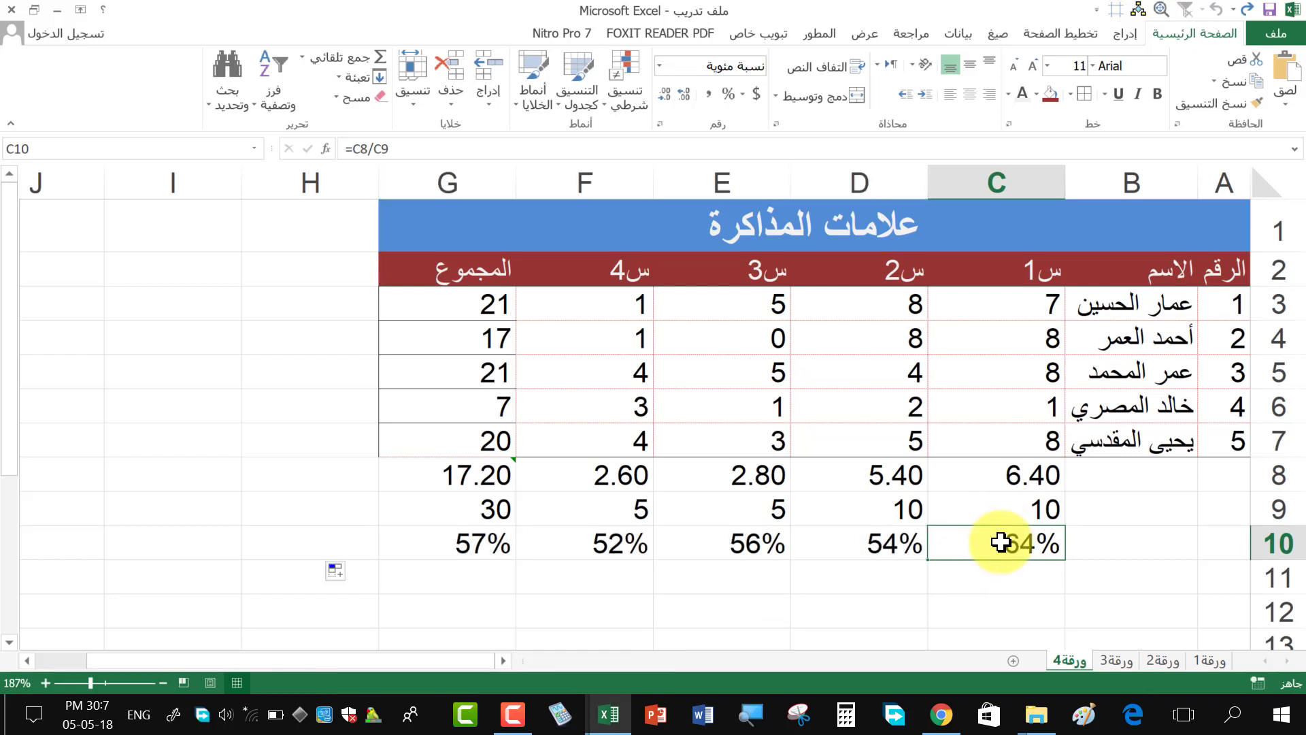
left_click(469, 543)
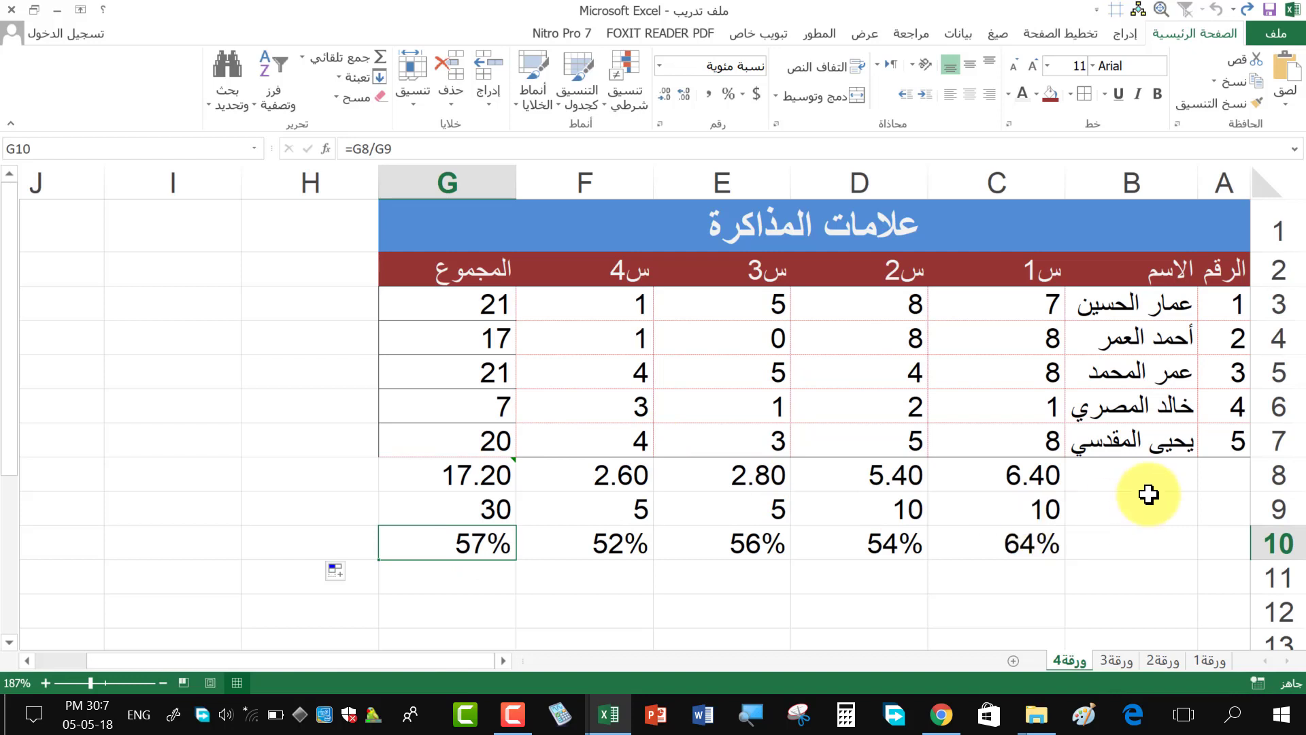
left_click_drag(1149, 474, 1221, 474)
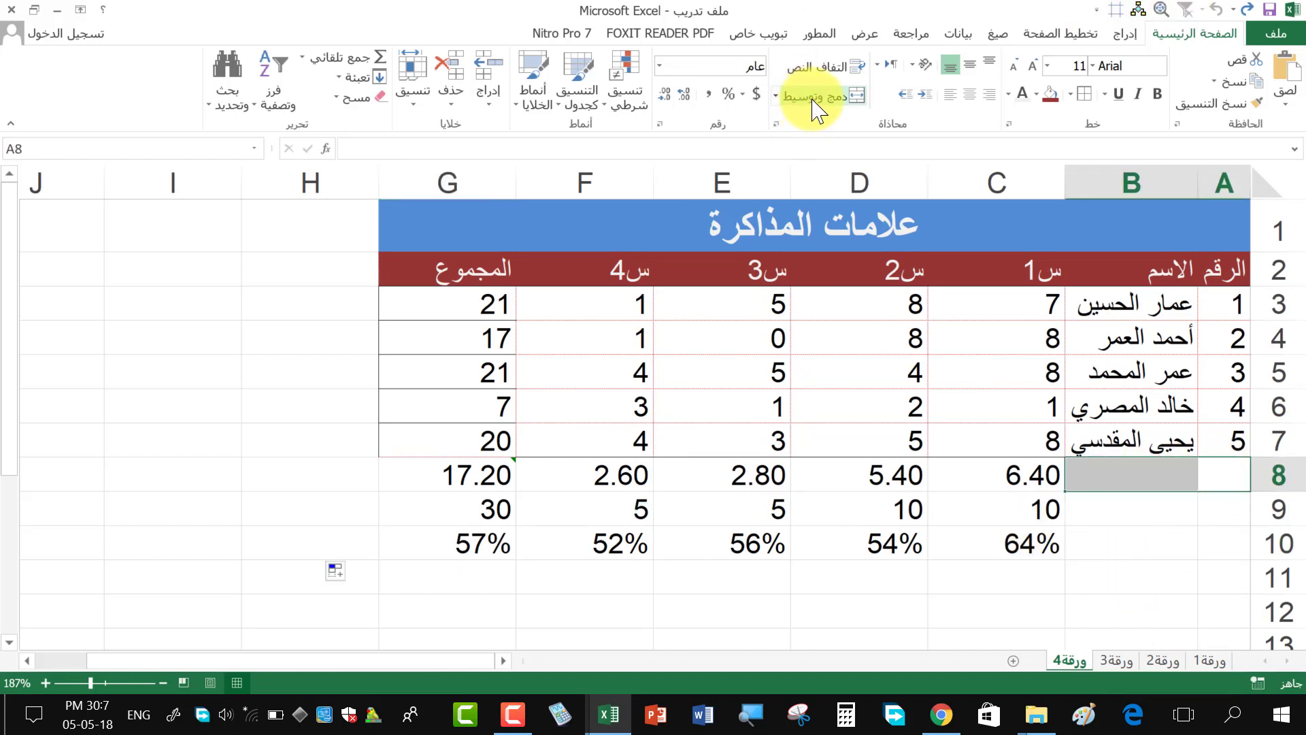
- Merge A8:B8 with Merge Cells and copy the merge down to rows 9 and 10
left_click(775, 96)
left_click(843, 182)
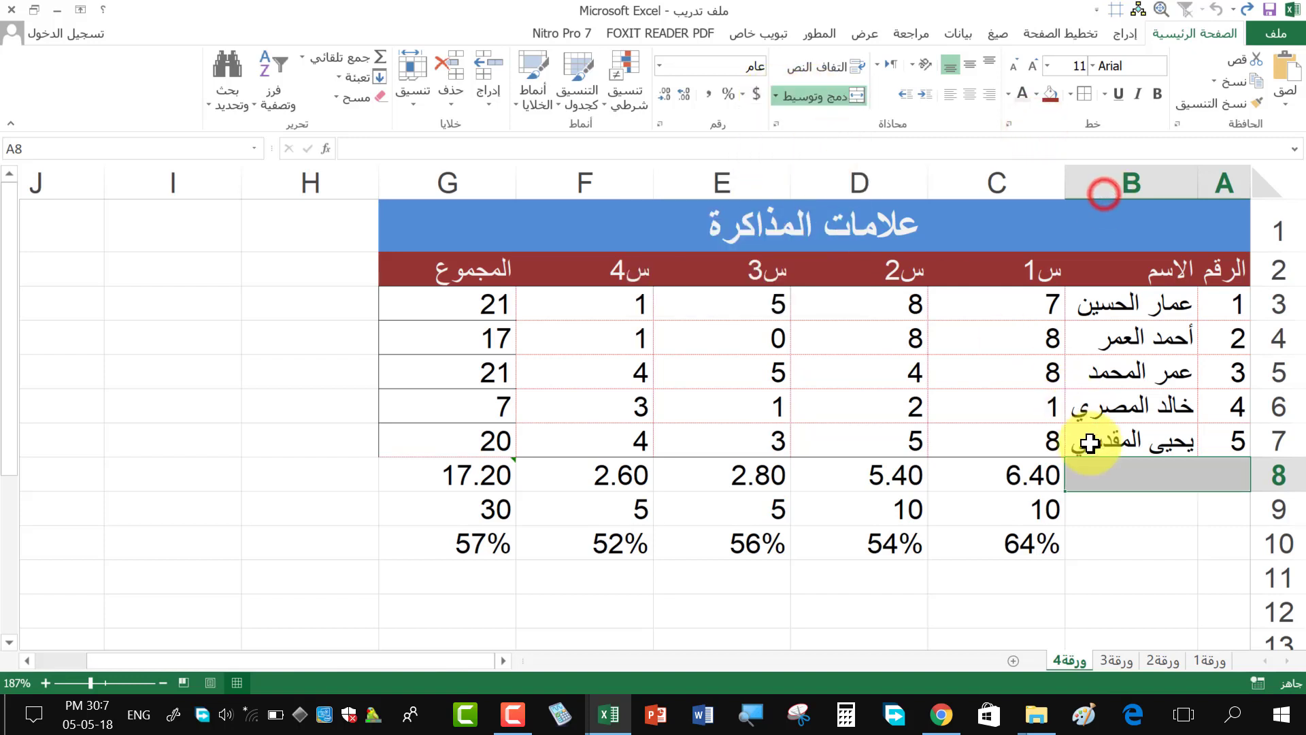
left_click_drag(1069, 492, 1066, 556)
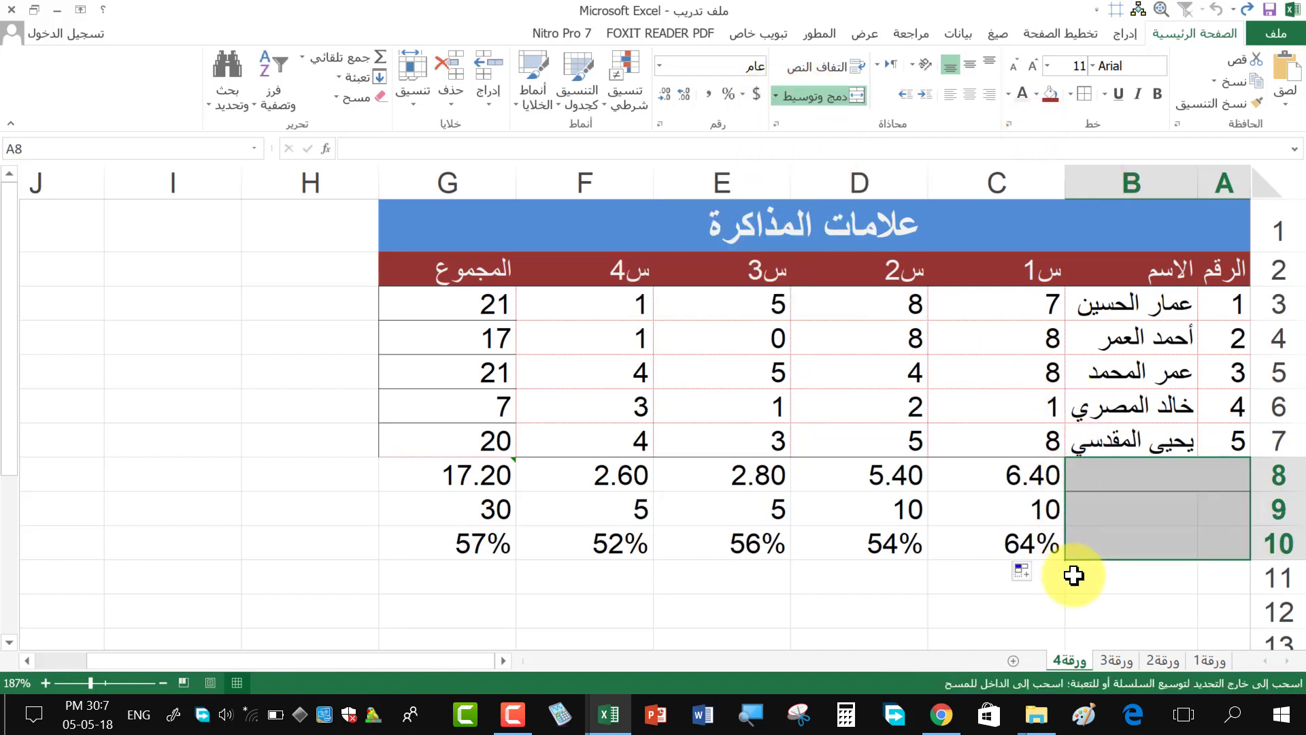
left_click(1131, 610)
left_click(1167, 477)
left_click(1161, 537)
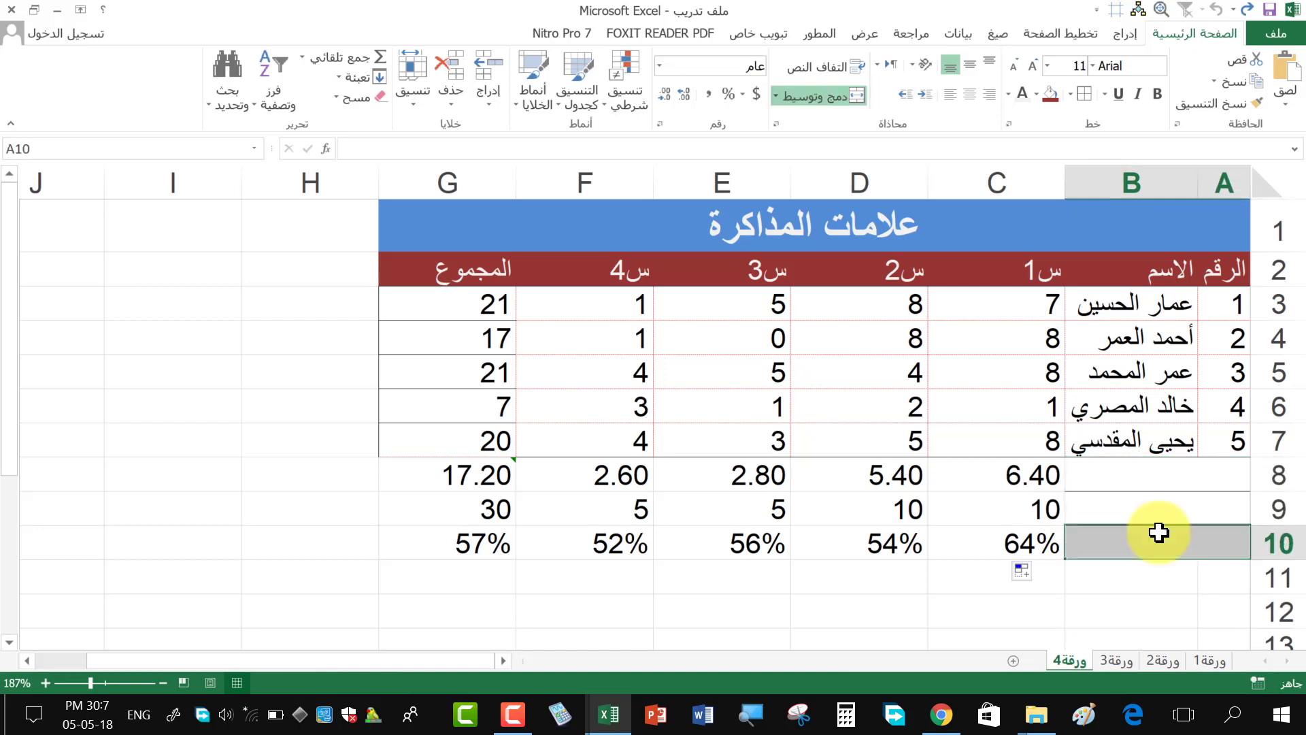
left_click(1155, 484)
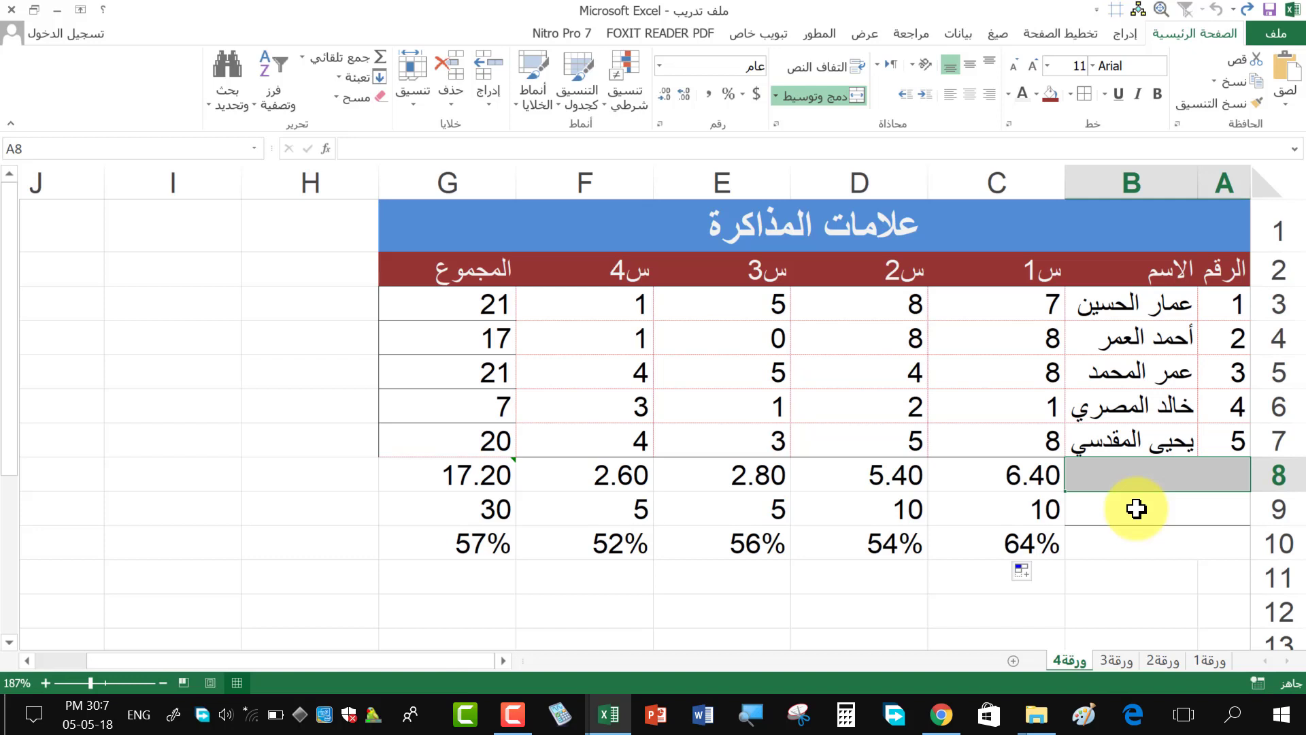
- Type المتوسطات in A8, العلامة الكاملة in A9 and النسبة المئوية in A10
type("hglj")
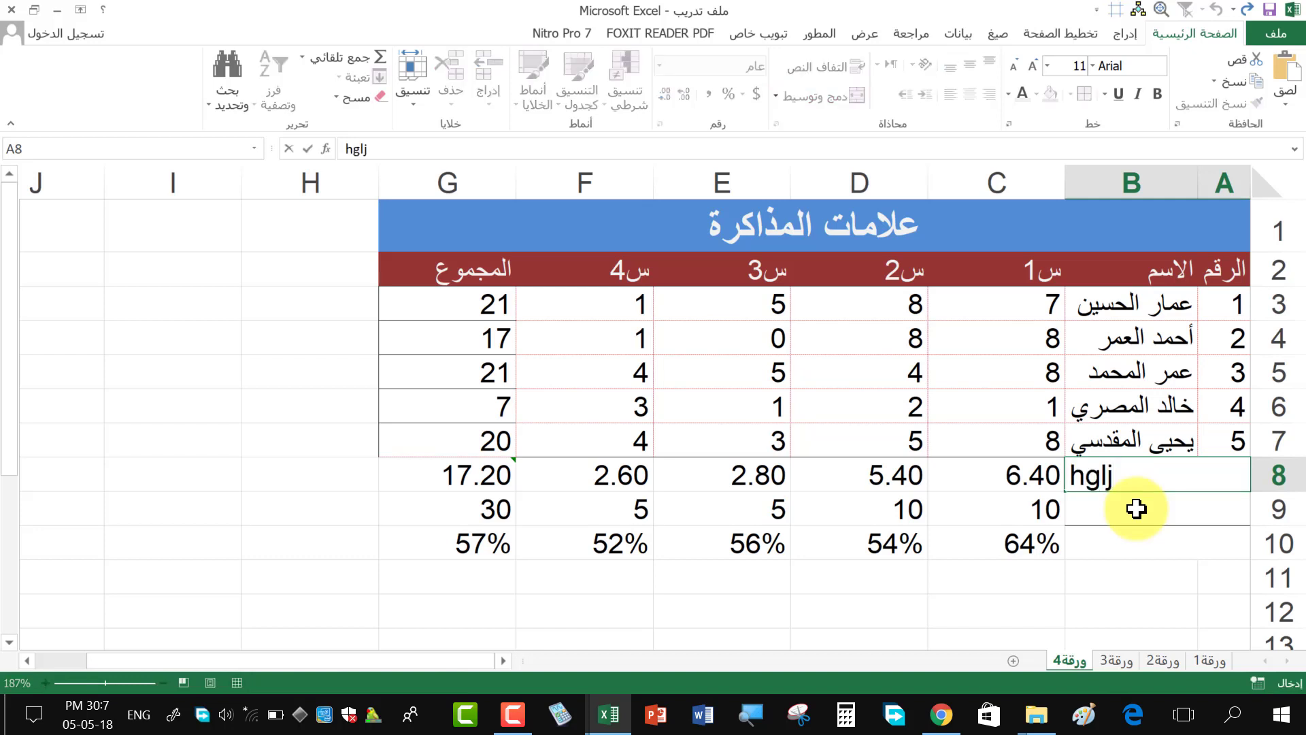
key("BackSpace")
key("BackSpace")
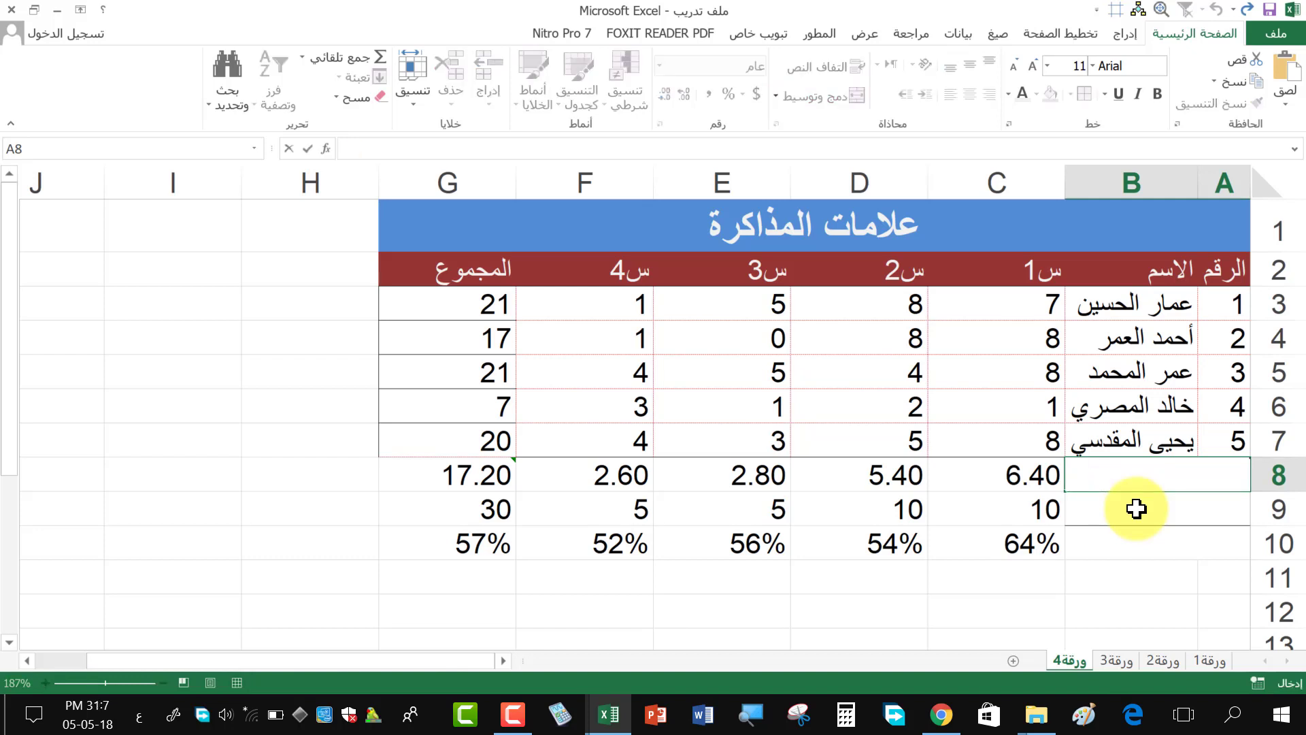
type("المتوسطا")
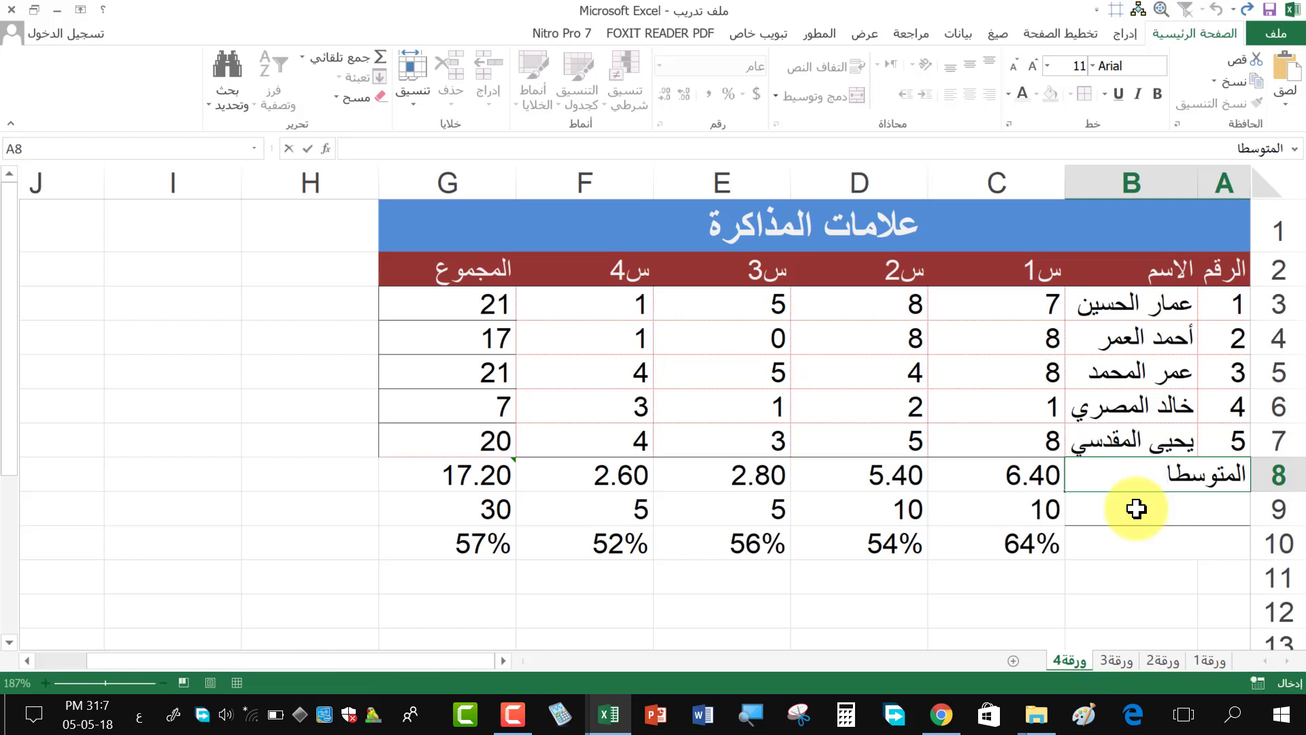
type("ت")
key("Return")
type("اللام")
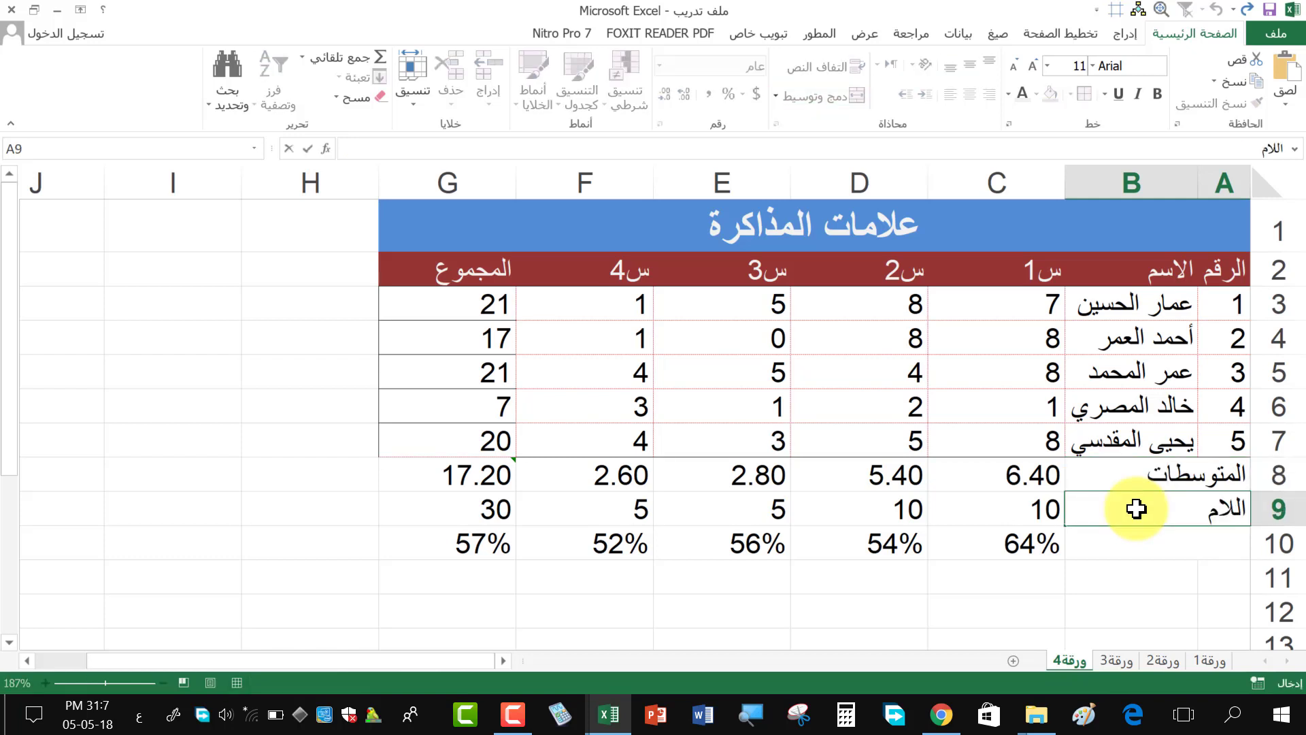
key("BackSpace")
key("BackSpace")
type("علام")
type("ة الكامل")
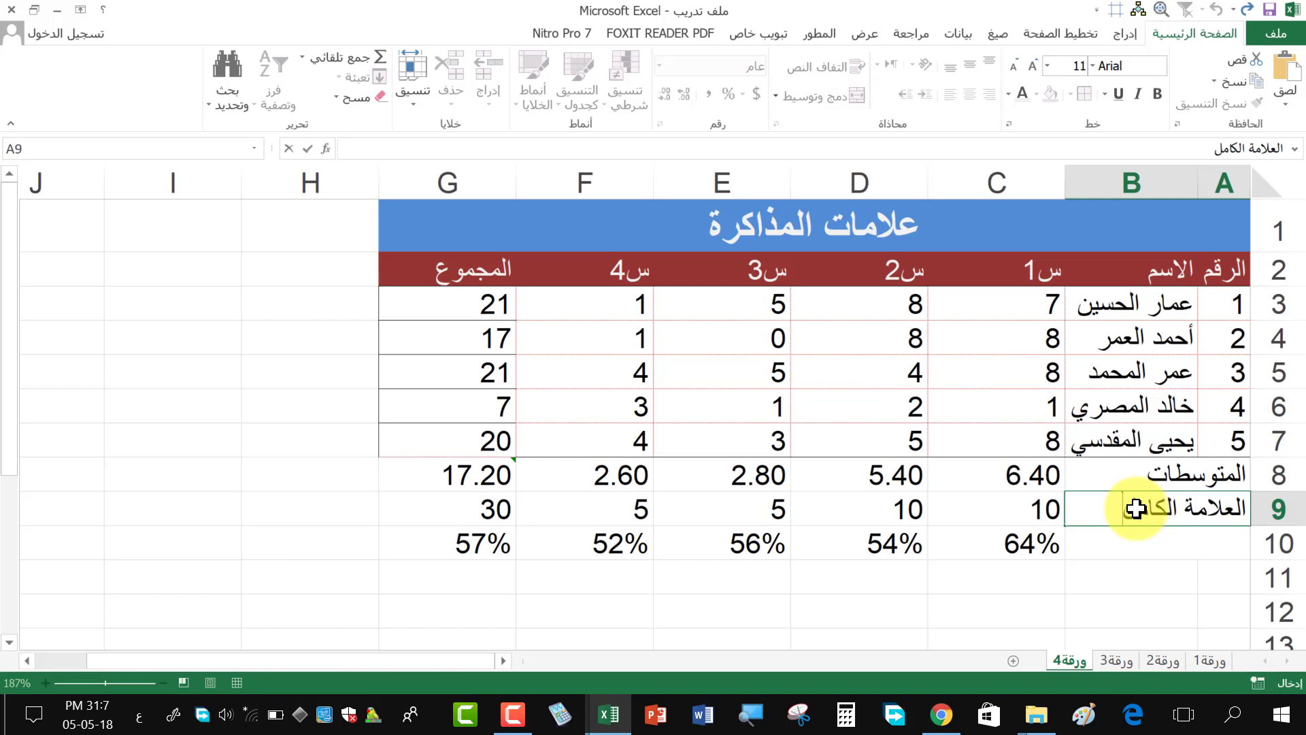
key("Return")
type("الن")
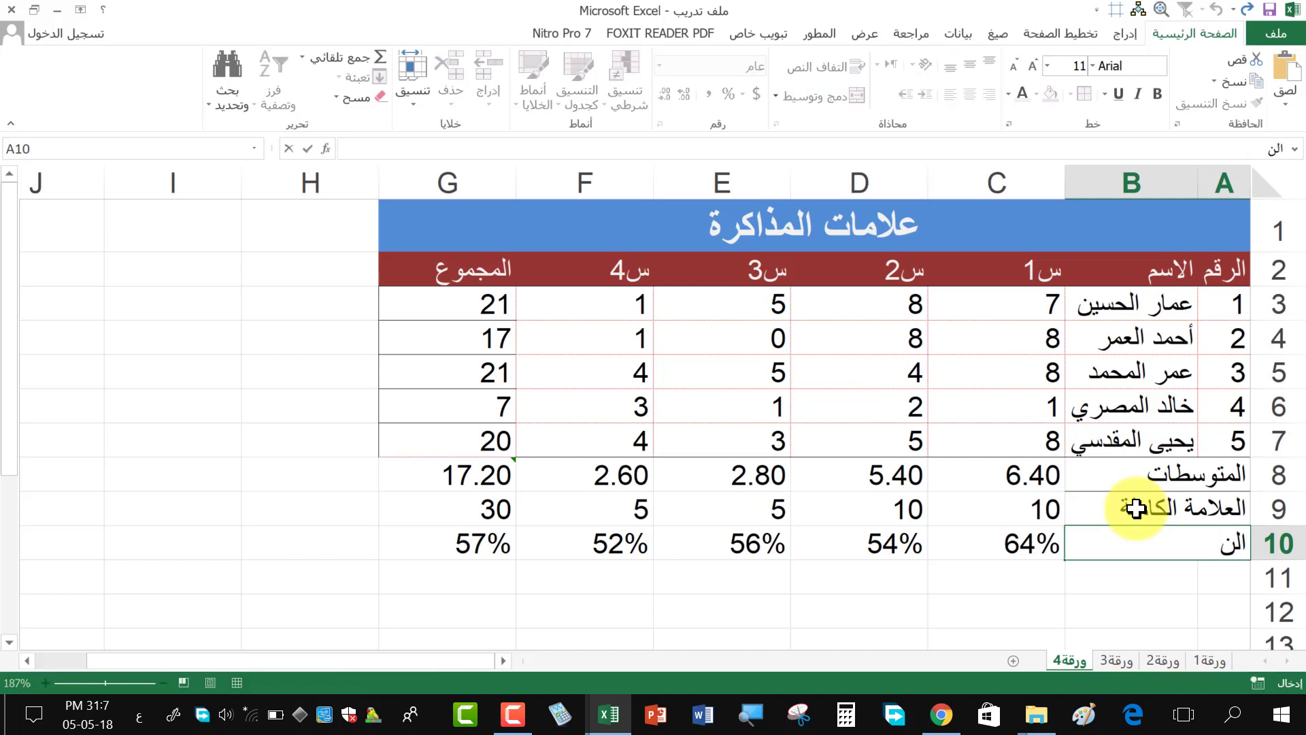
type("سبة المئوية")
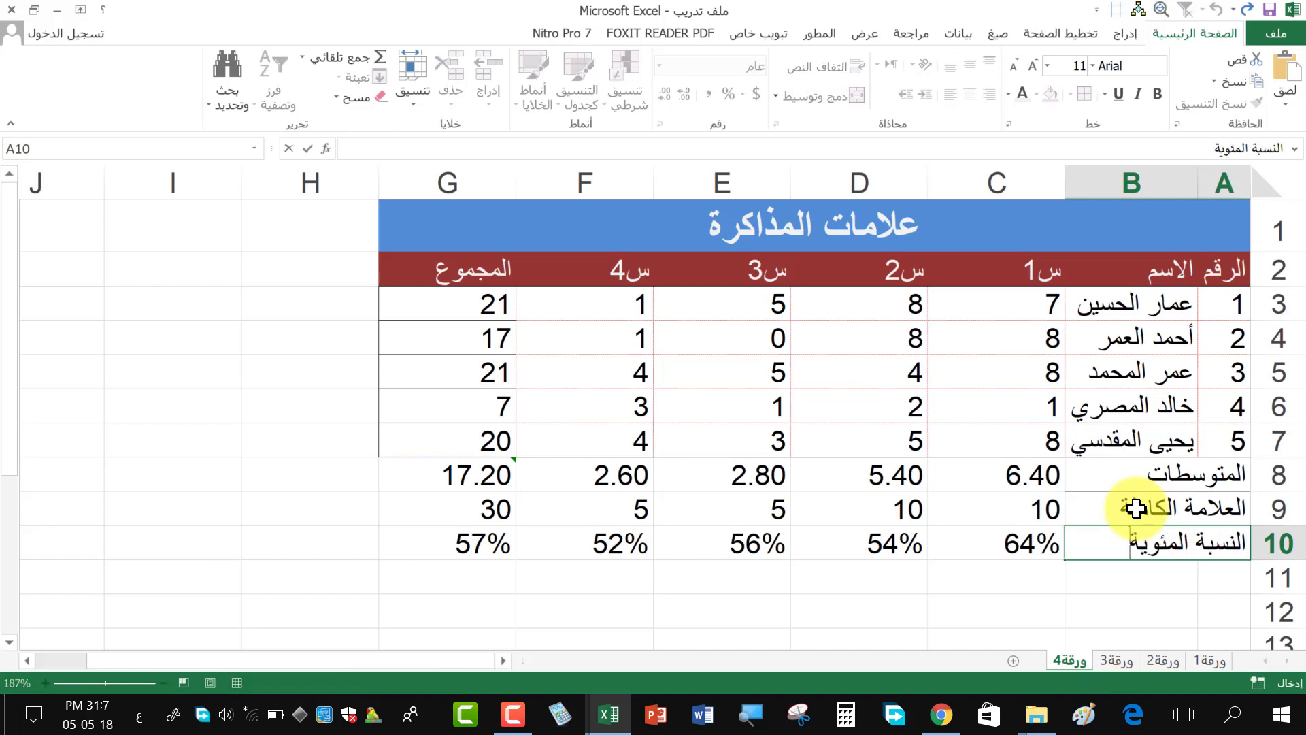
key("Tab")
key("Tab")
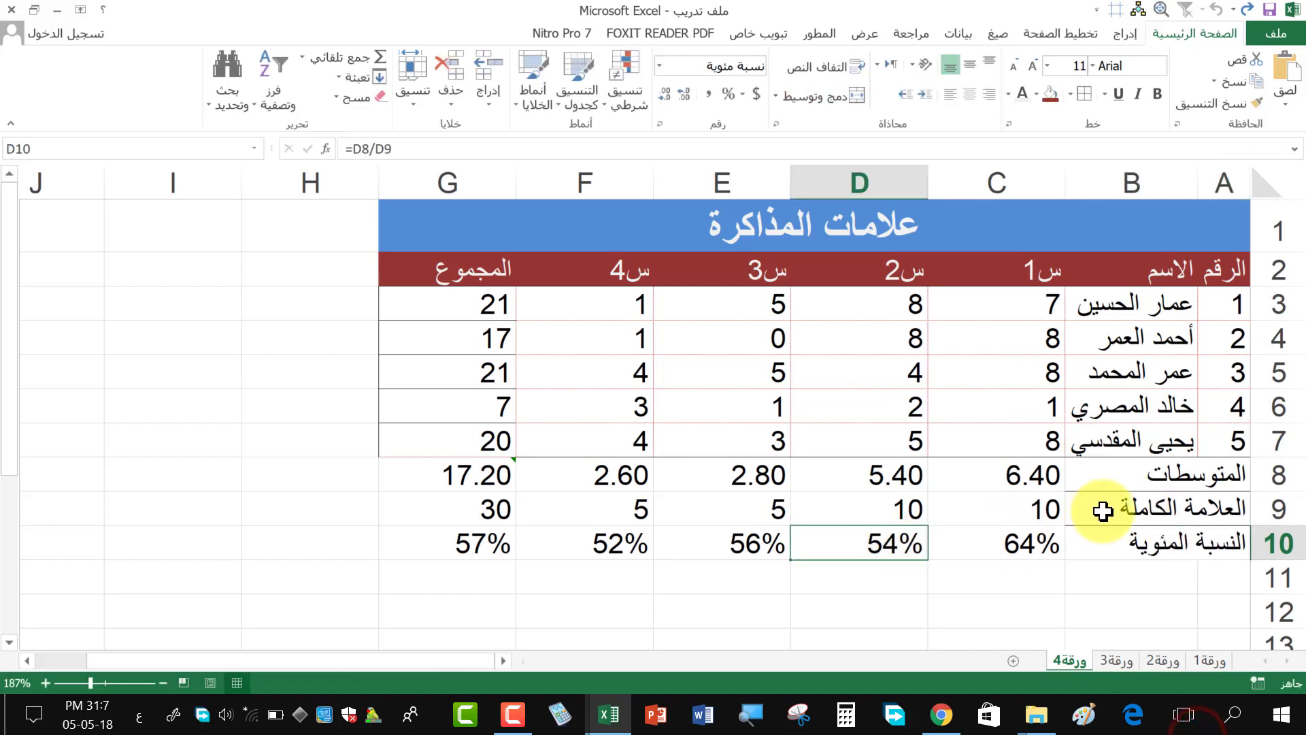
- Select summary rows A8:G10 and open More Borders in the Format Cells dialog
mouse_move(1163, 480)
left_mouse_down()
mouse_move(569, 495)
mouse_move(496, 538)
left_mouse_up()
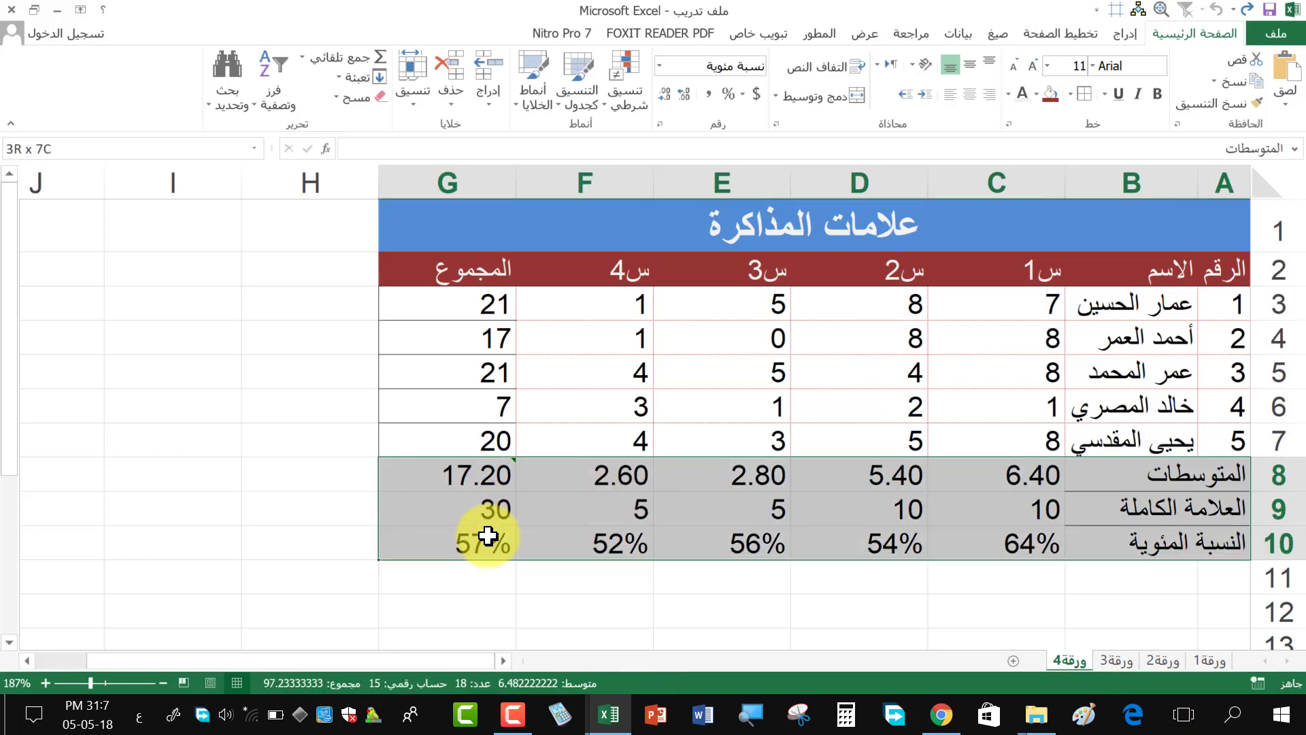
left_click(1071, 94)
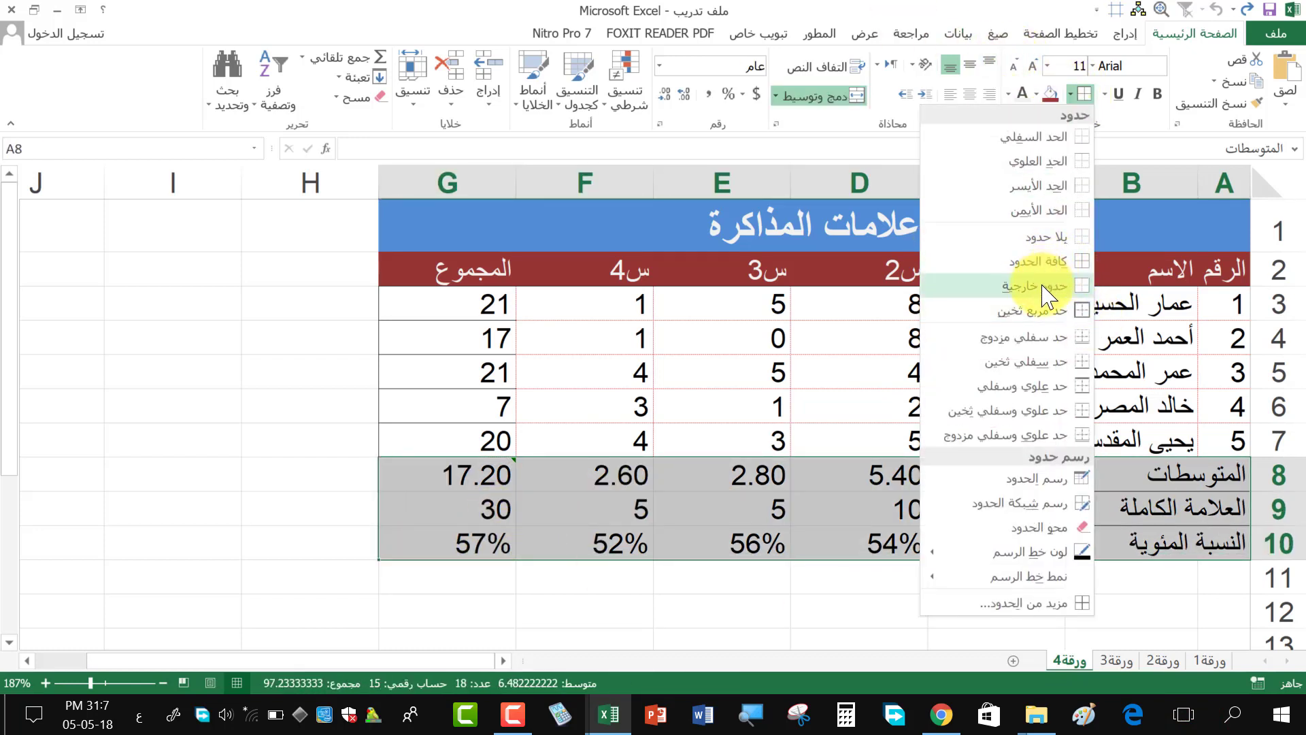
left_click(1062, 102)
left_click(1070, 94)
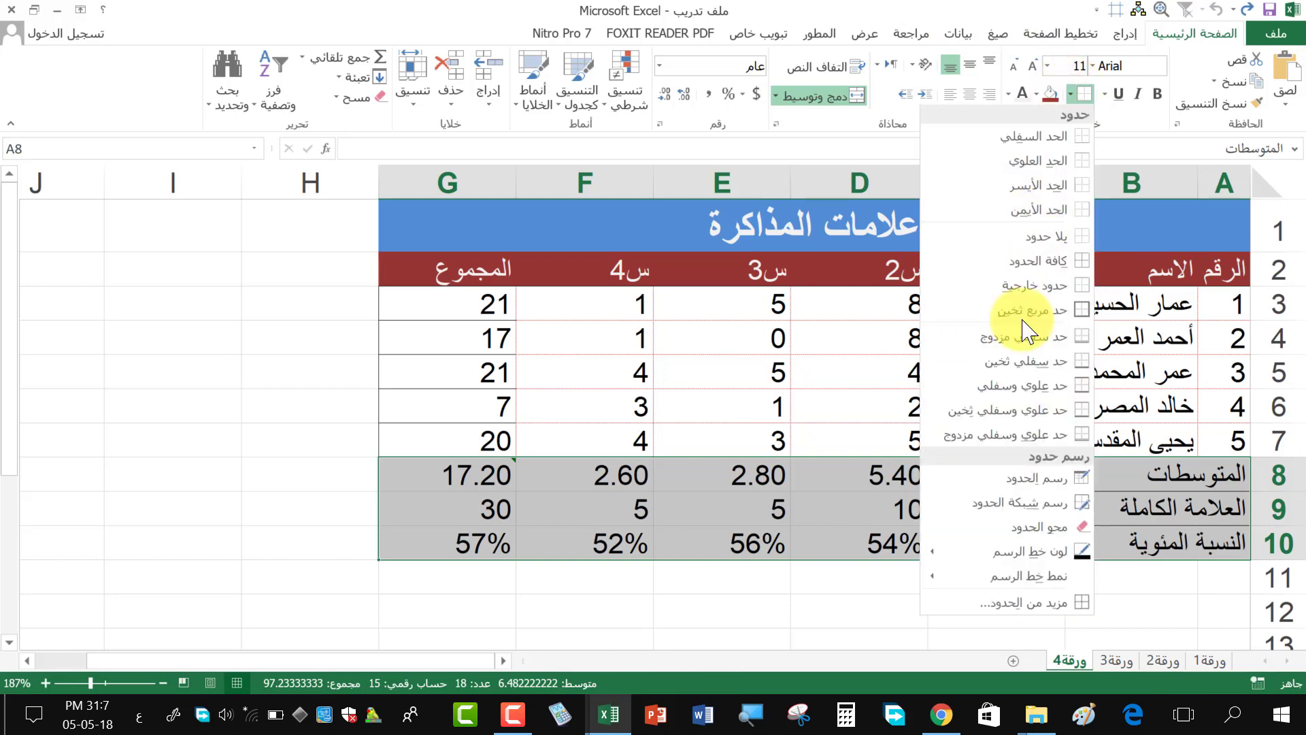
left_click(1041, 598)
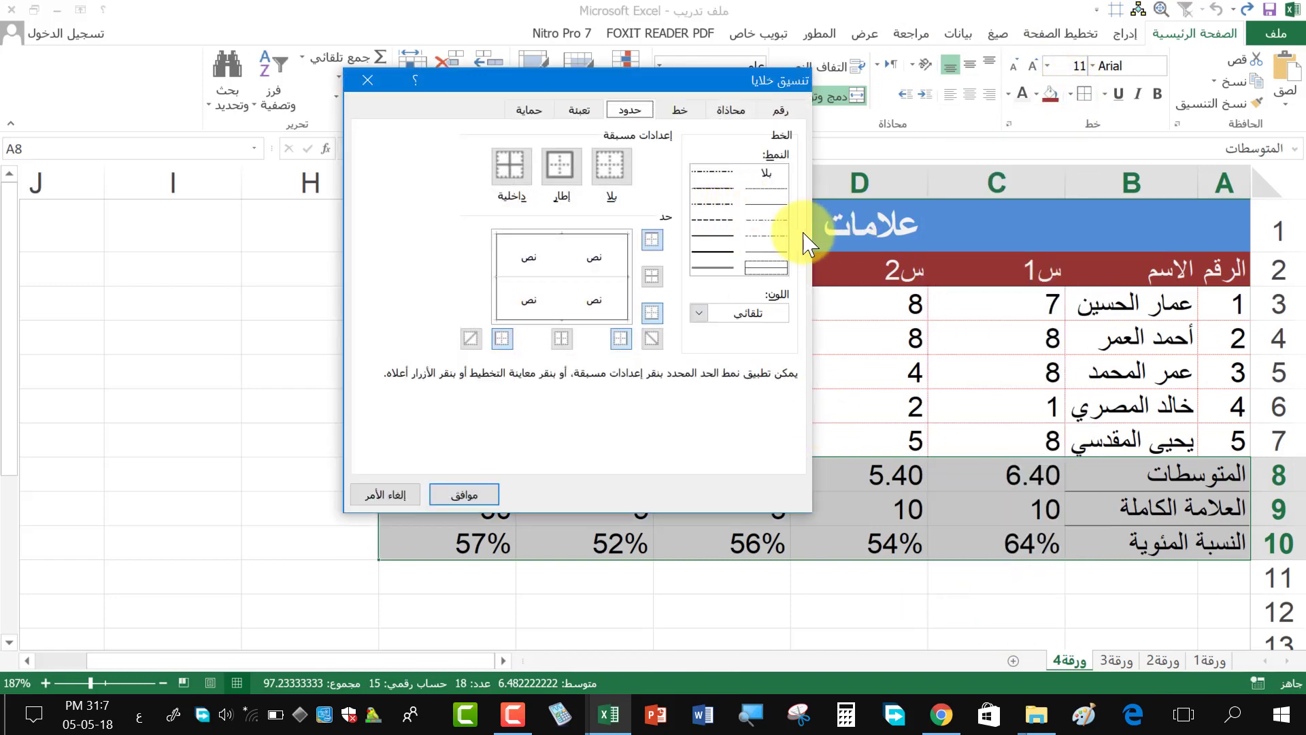
- Apply a dashed, dark-blue inside horizontal border to rows 8–10 and confirm with OK
left_click(726, 219)
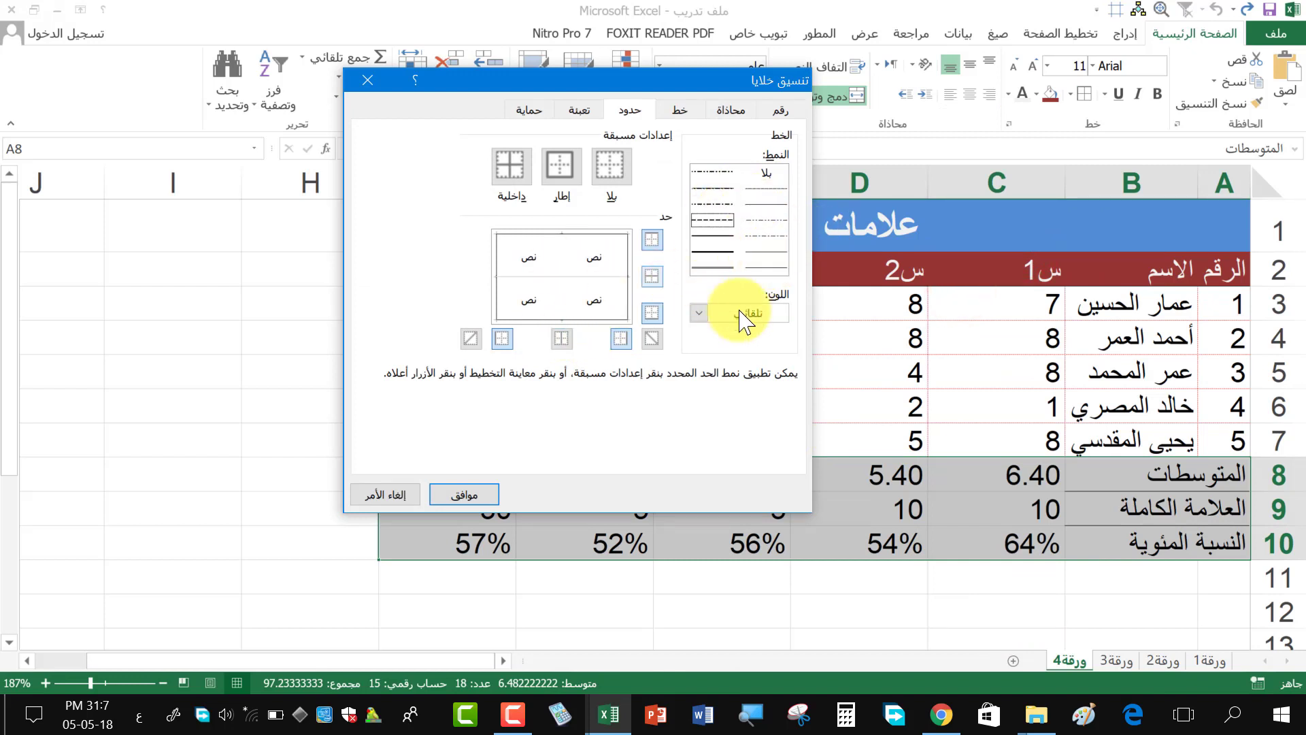
left_click(698, 313)
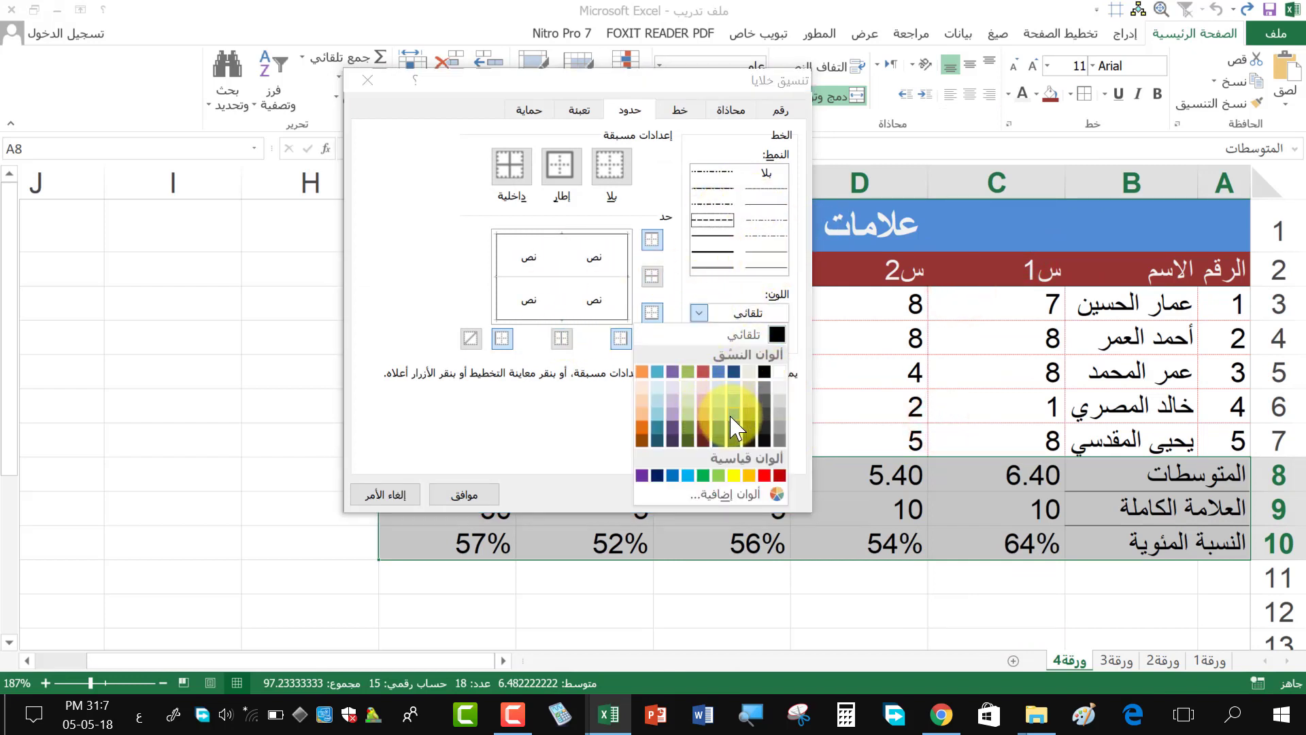
left_click(734, 371)
left_click(651, 276)
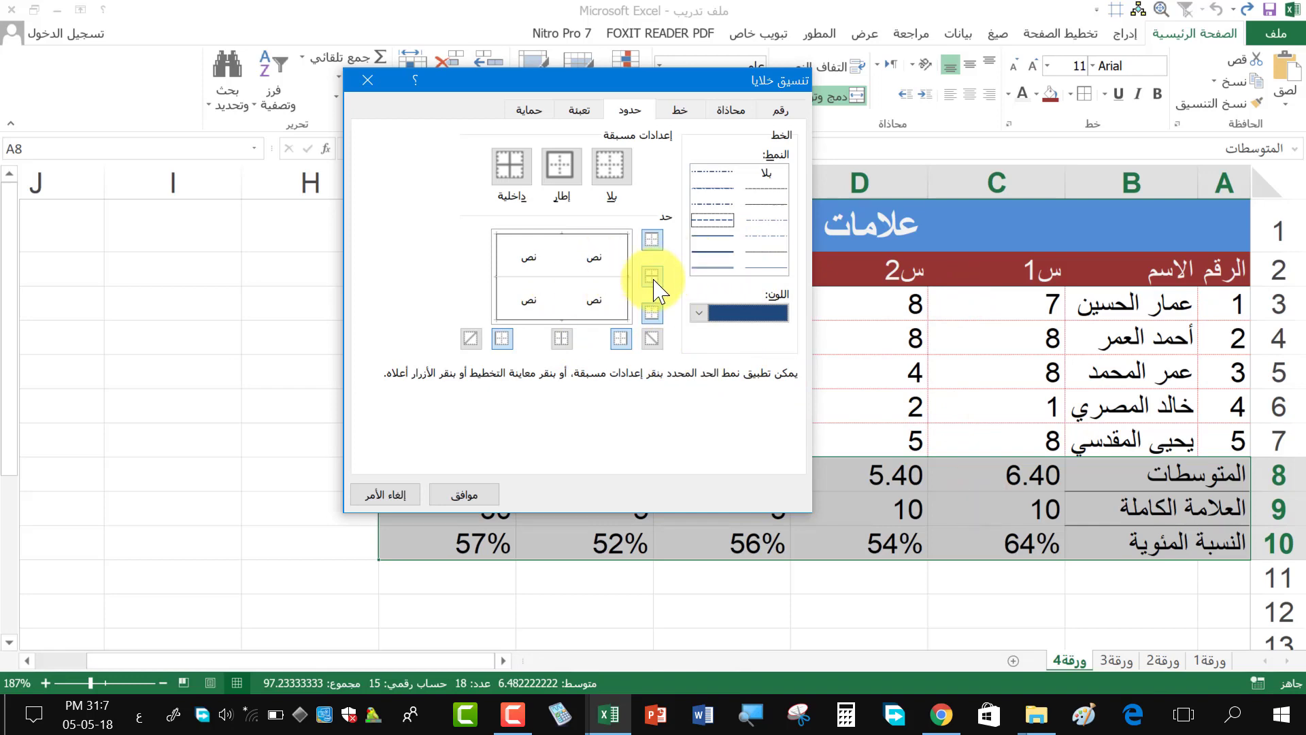
left_click(464, 494)
left_click(794, 580)
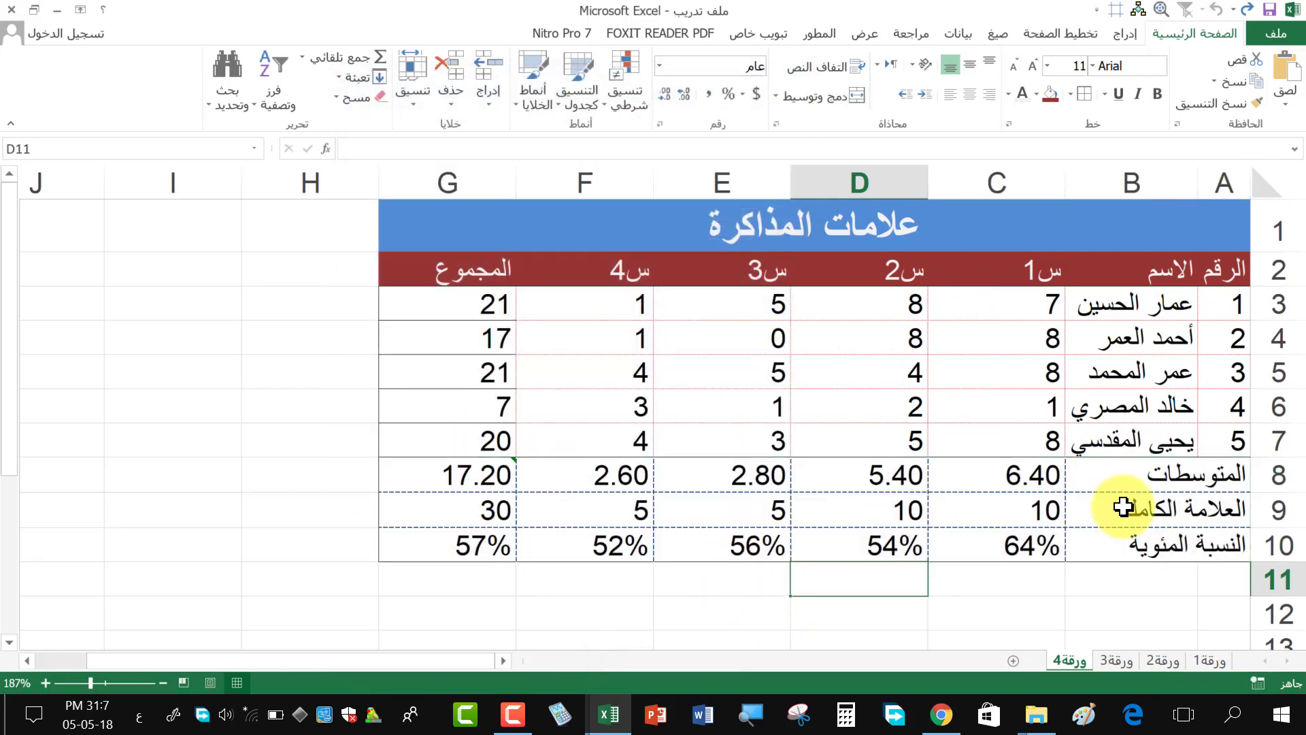
- Fill the averages row light blue-grey, the full-mark row light green and the percentage row light peach
left_click_drag(1155, 471, 472, 468)
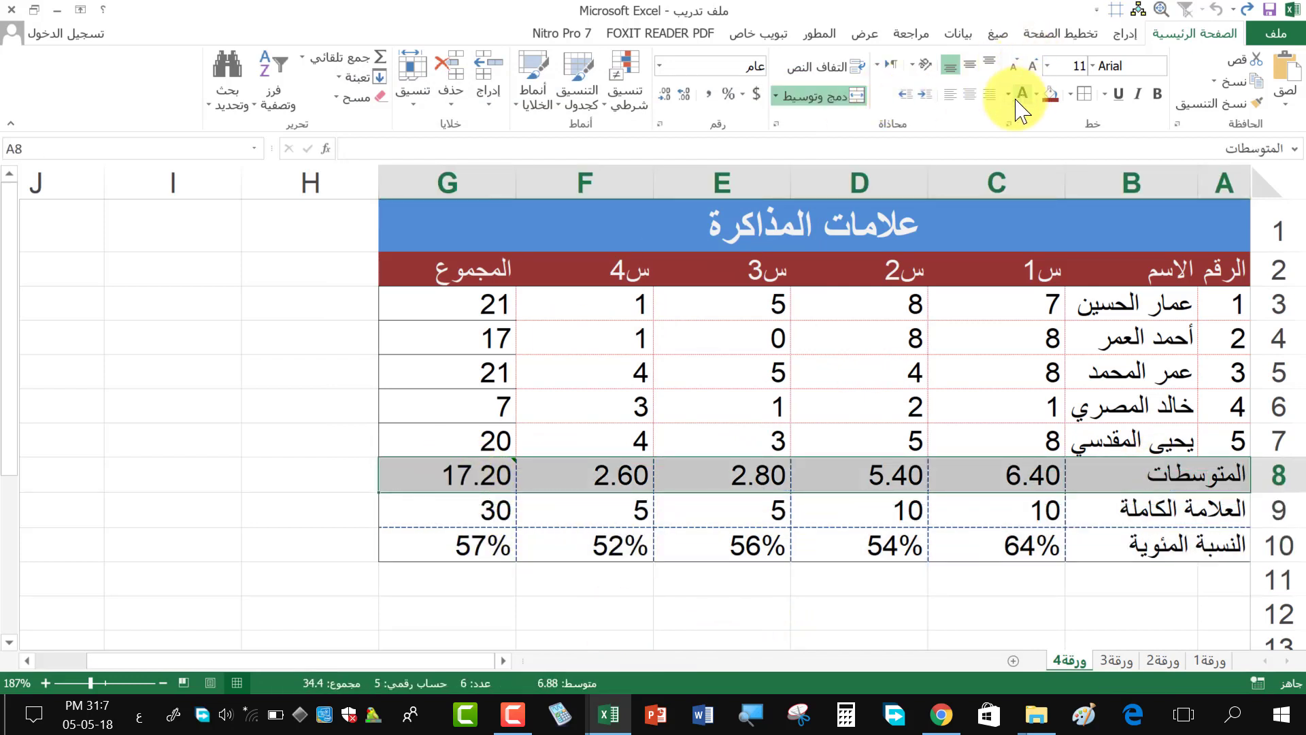
left_click(1036, 96)
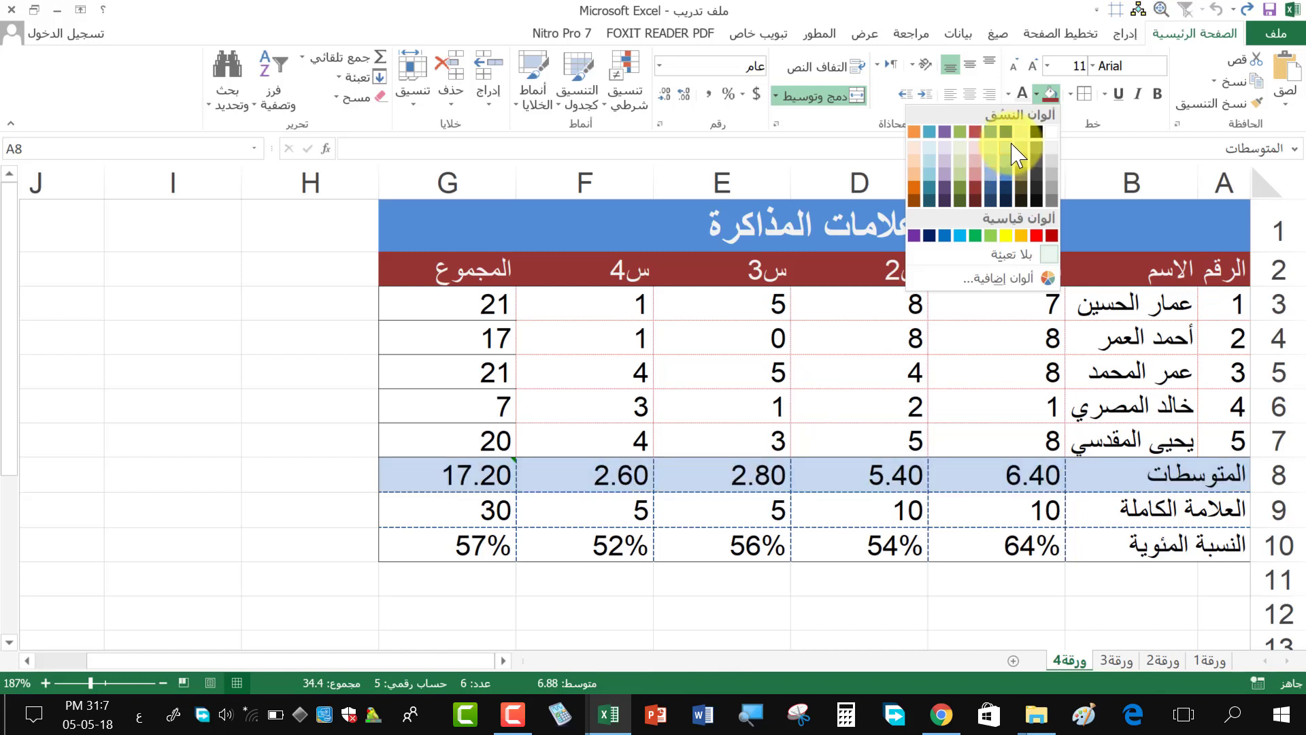
left_click(995, 162)
left_click_drag(1161, 512, 513, 512)
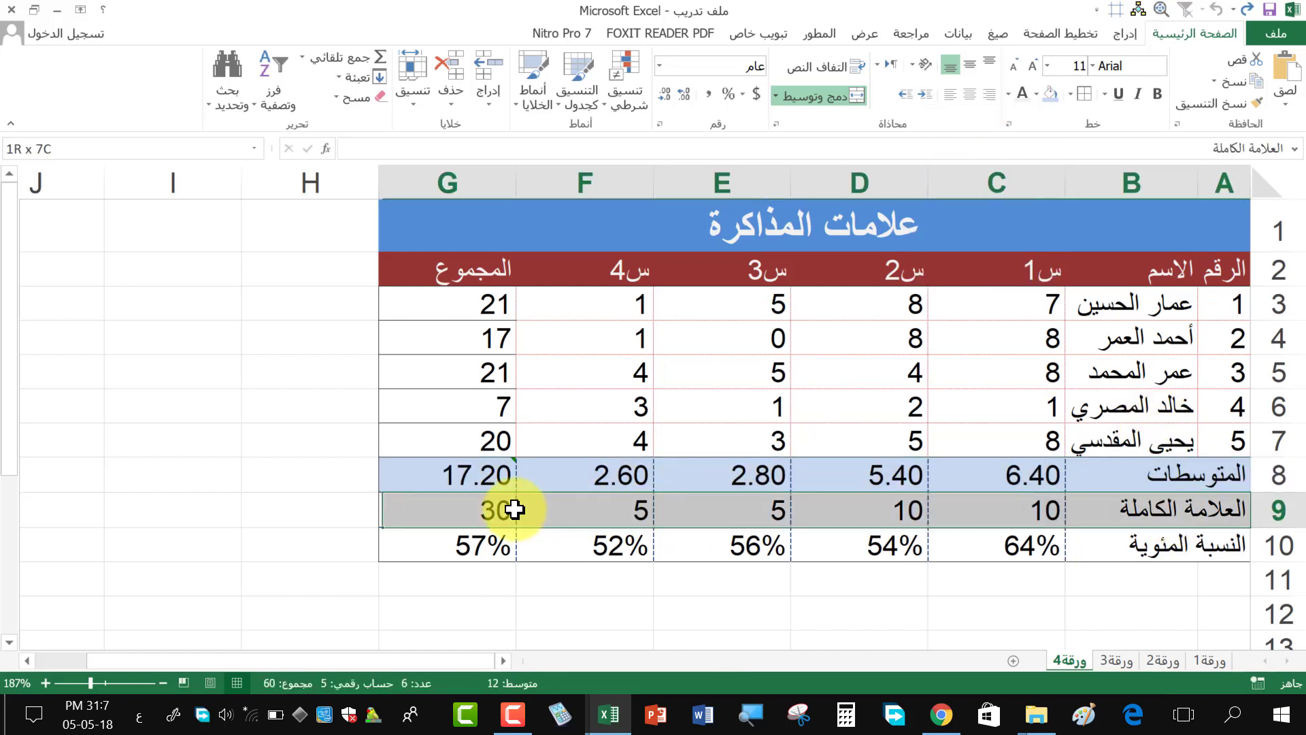
left_click(1037, 95)
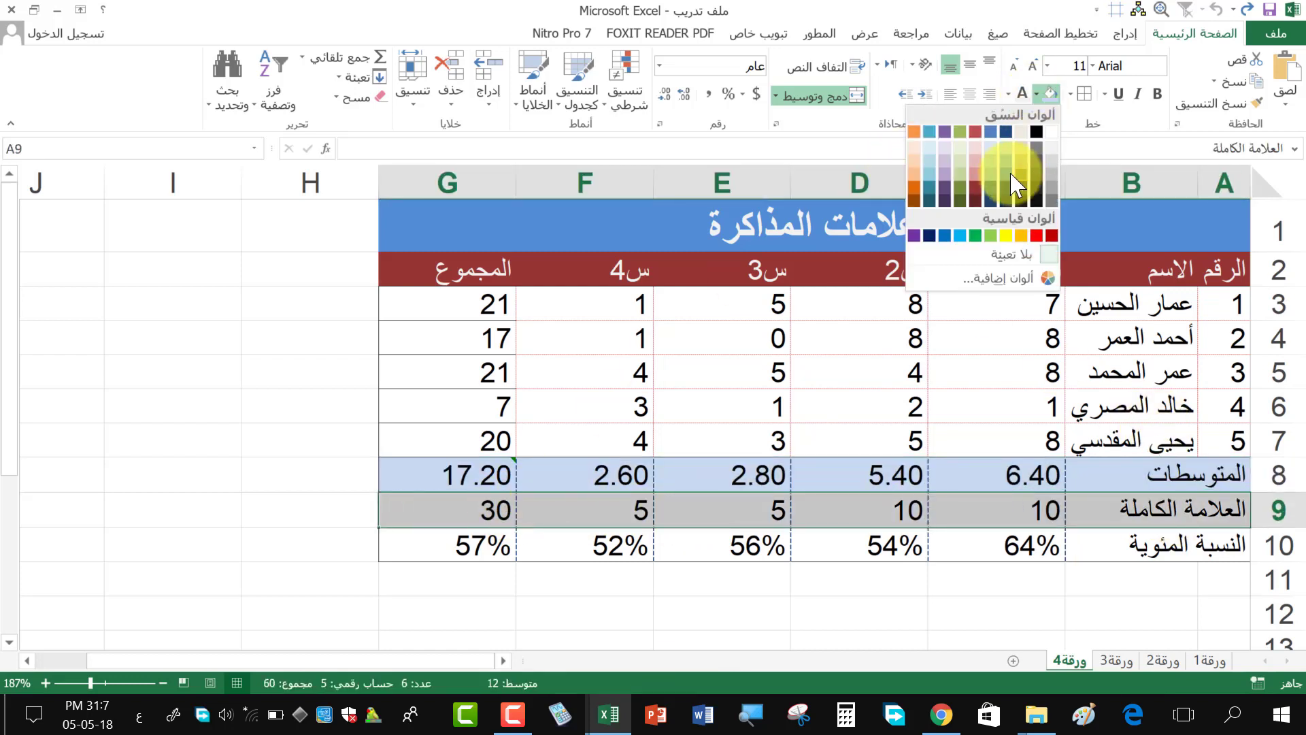
left_click(1277, 198)
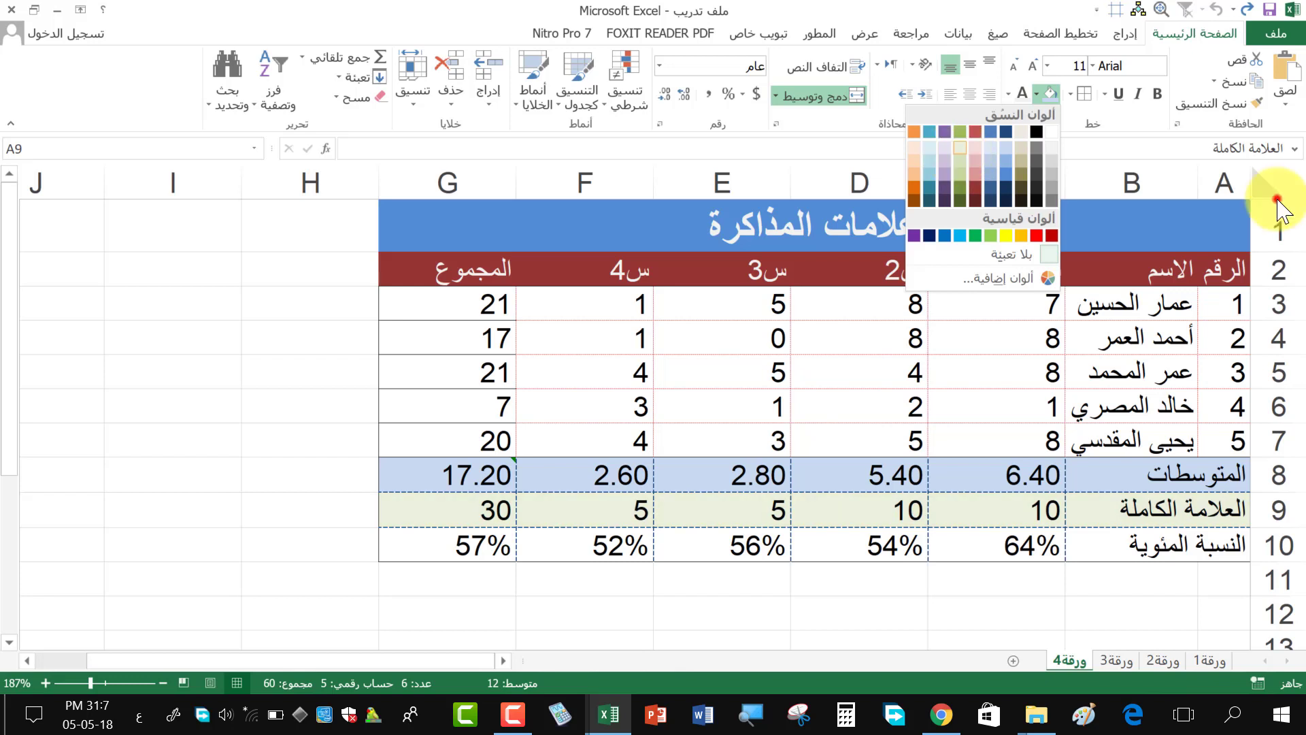
left_click_drag(1170, 545, 470, 544)
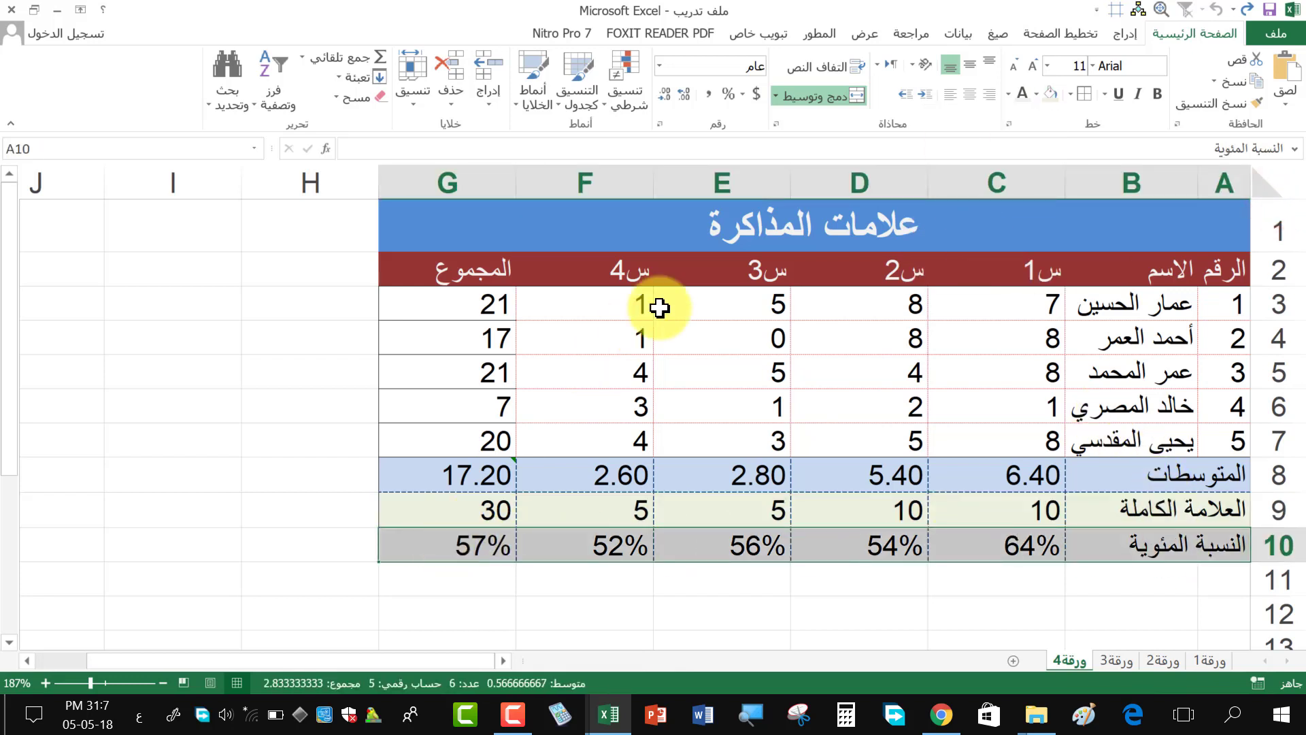
left_click(1036, 94)
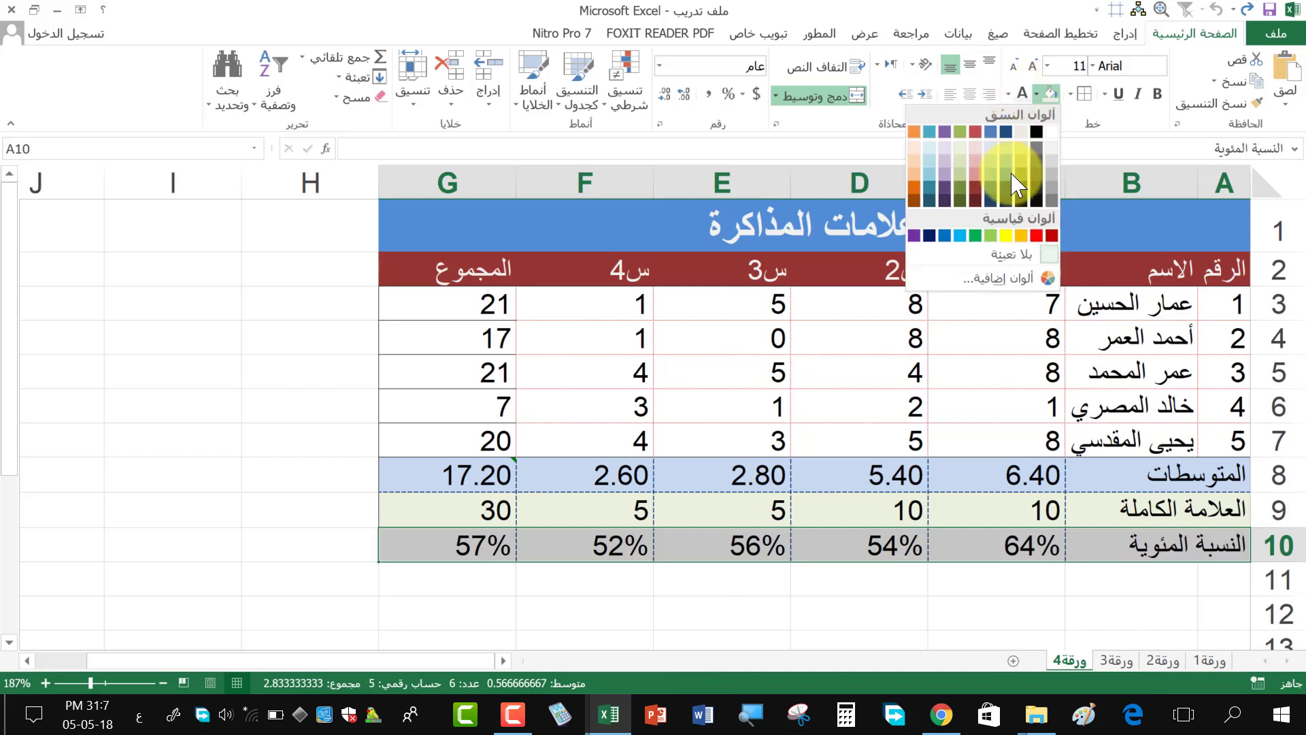
left_click(917, 160)
left_click(724, 622)
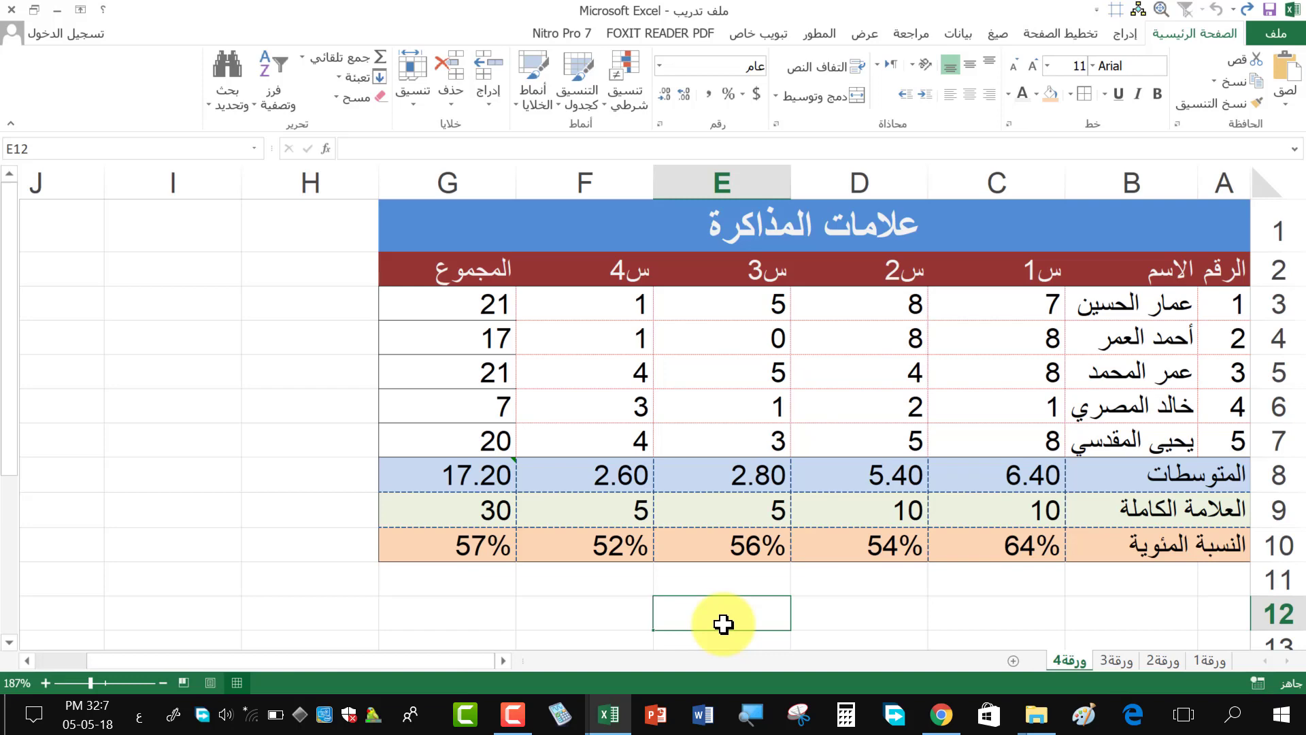
left_click(1210, 659)
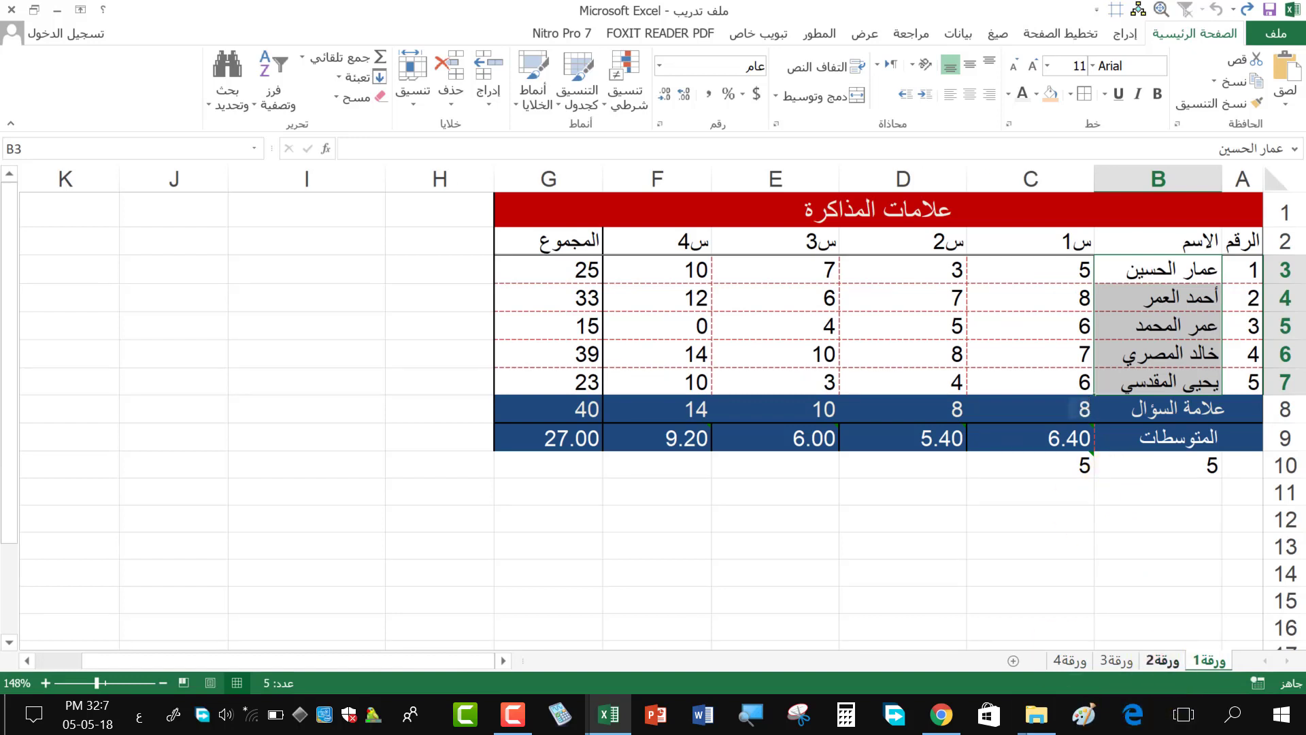
left_click(1162, 660)
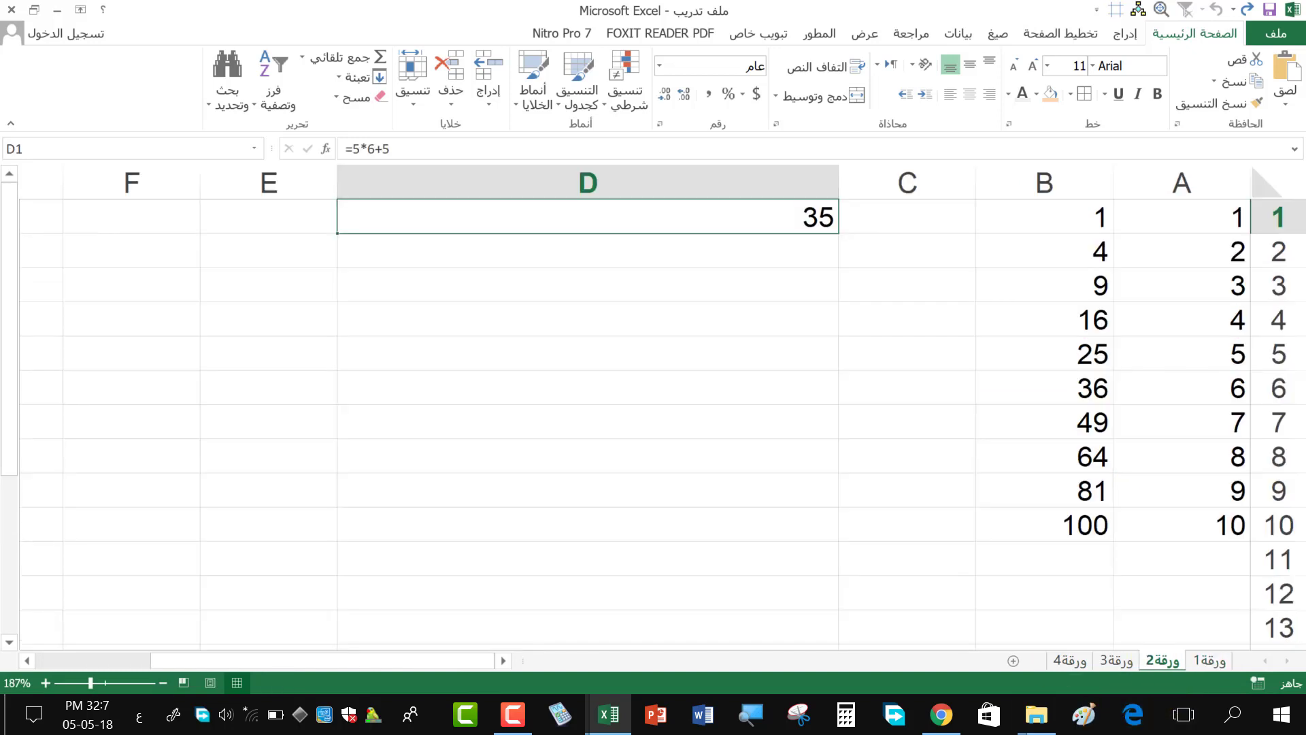
left_click(1066, 663)
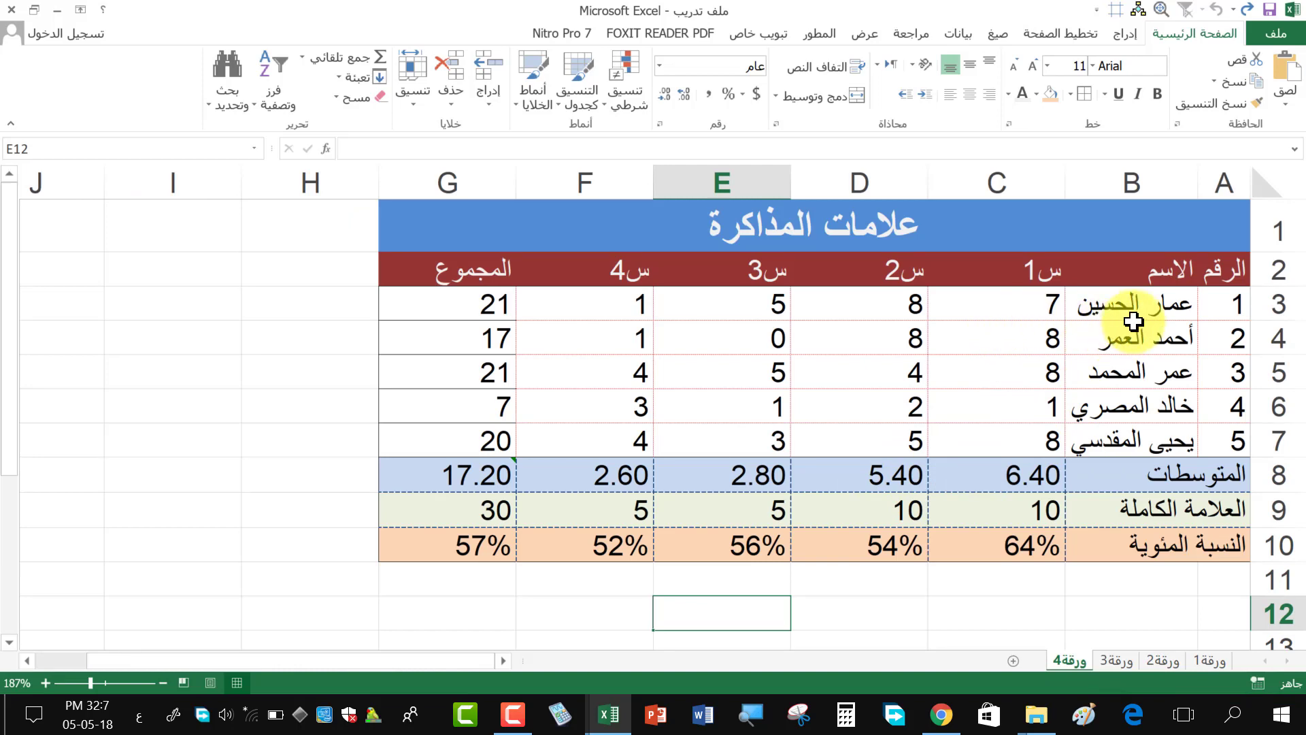
scroll(1143, 409, "down", 1)
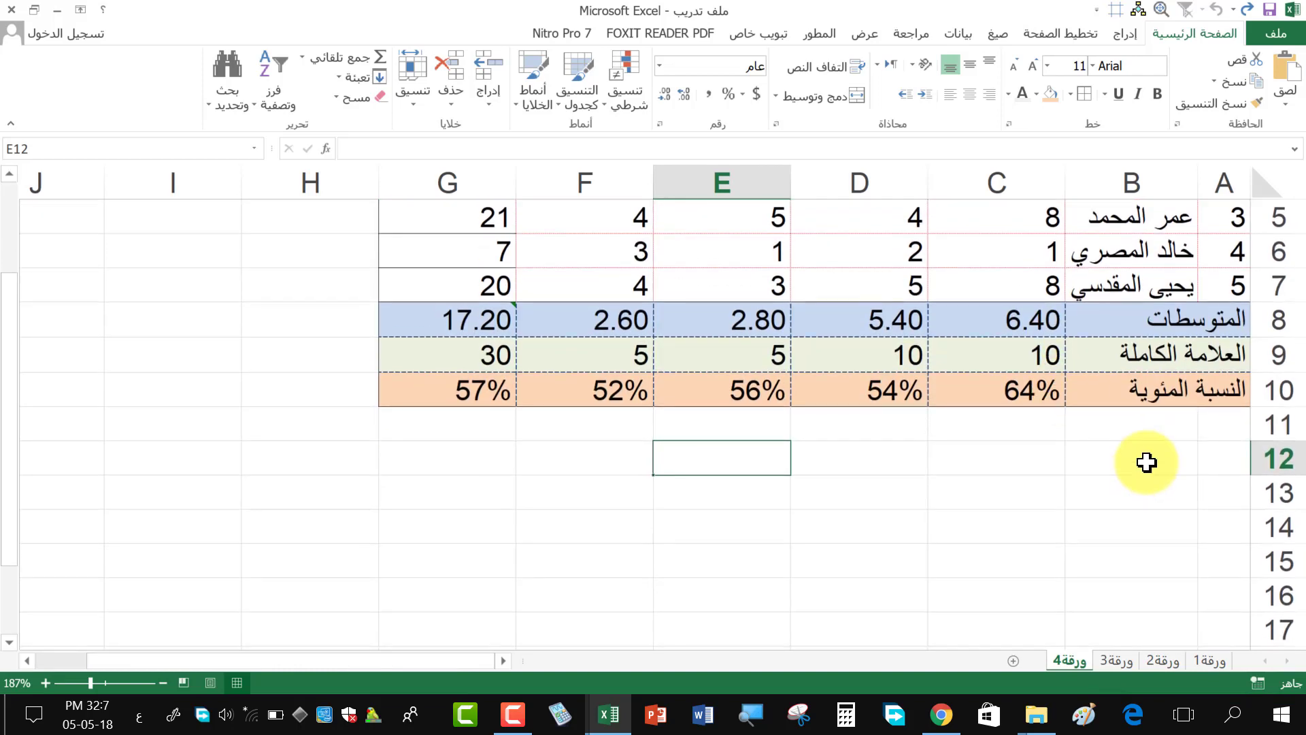
left_click(1156, 459)
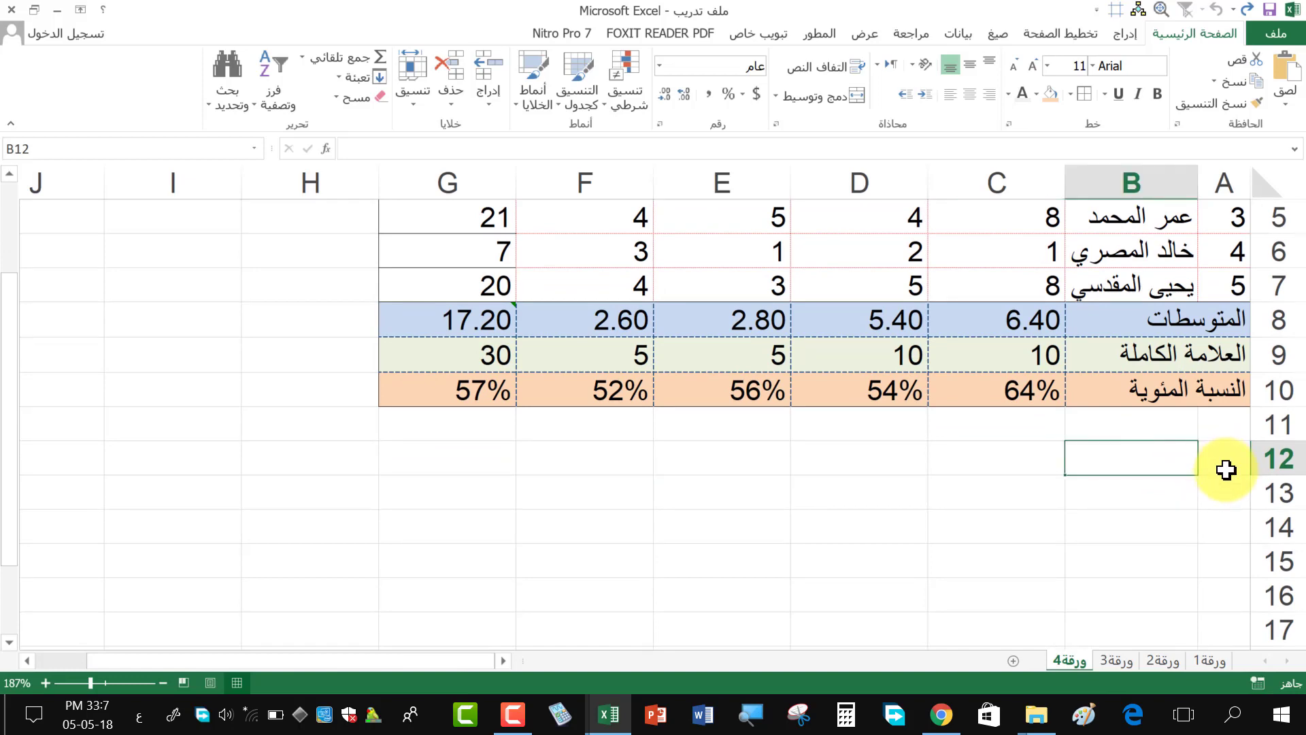
scroll(1225, 466, "down", 1)
scroll(1227, 462, "up", 3)
left_click_drag(1228, 585, 1137, 585)
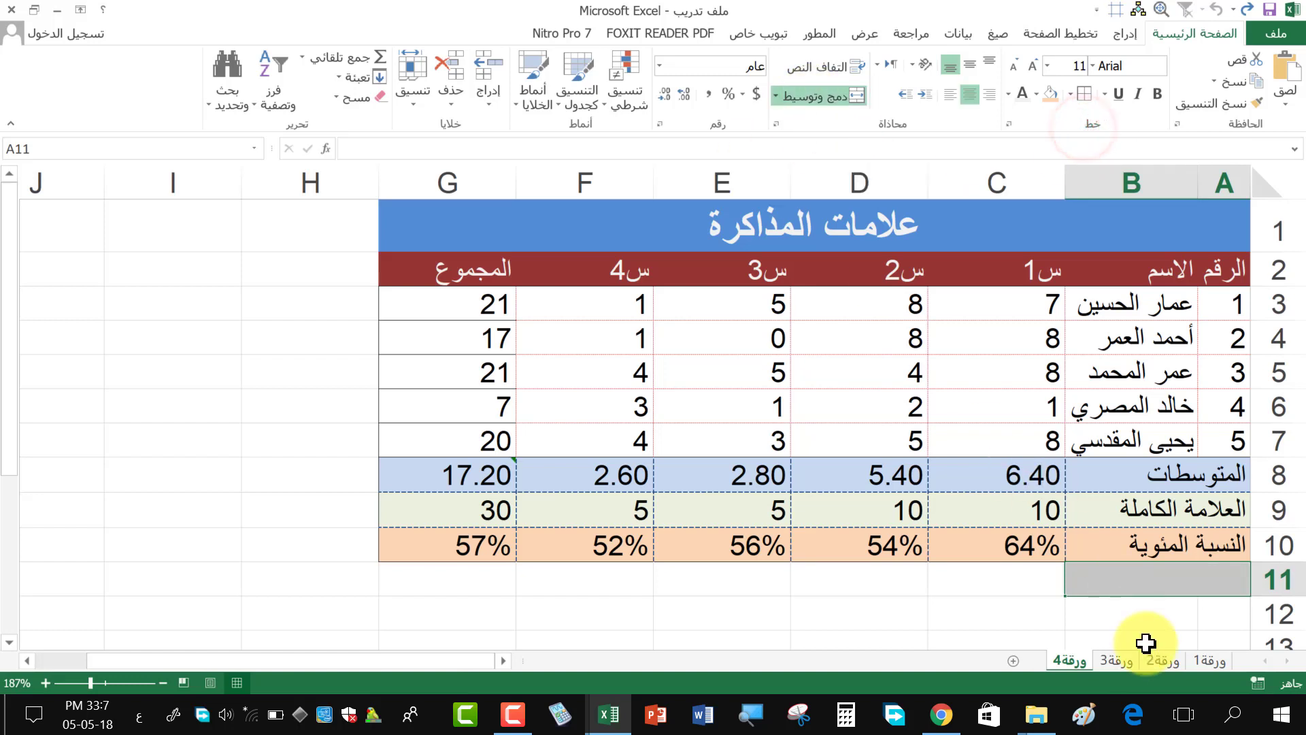
- Label A11 عدد المتقدمين and enter =COUNTA(B3:B7) in C11, showing 5
type("عدد الم")
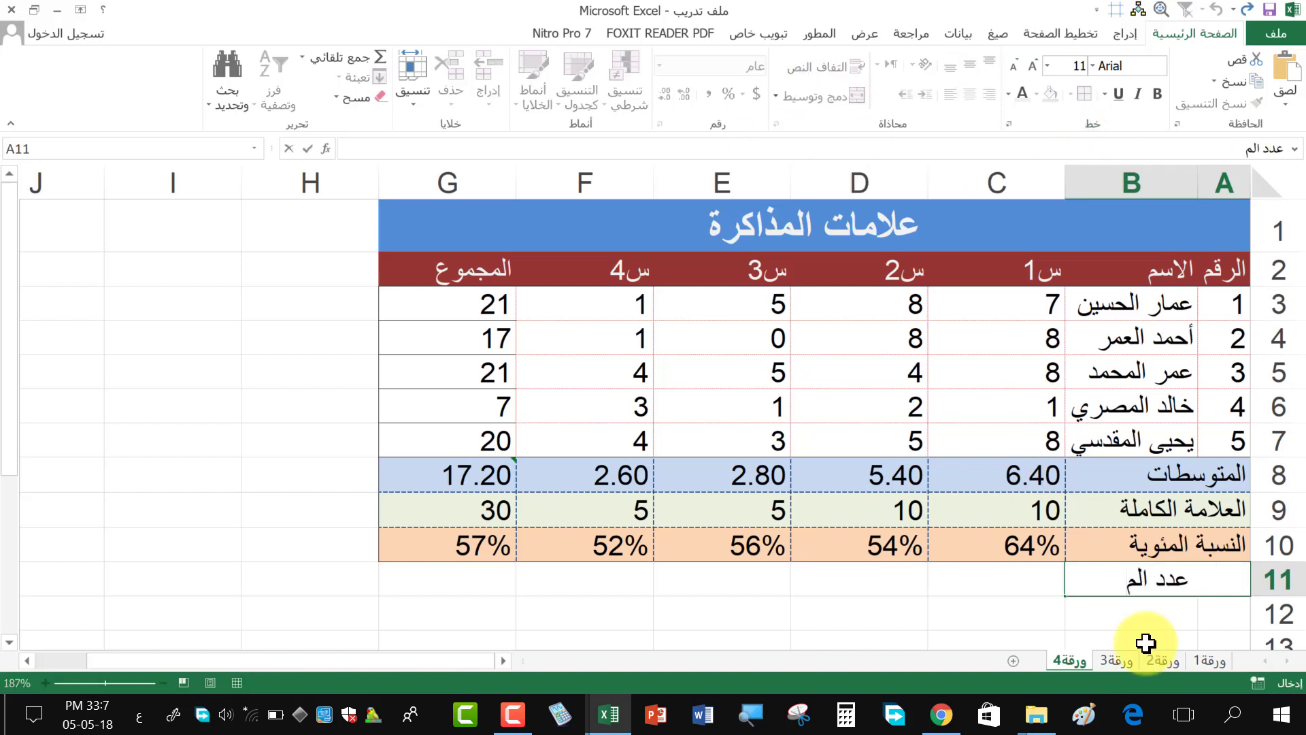
type("تقدمين")
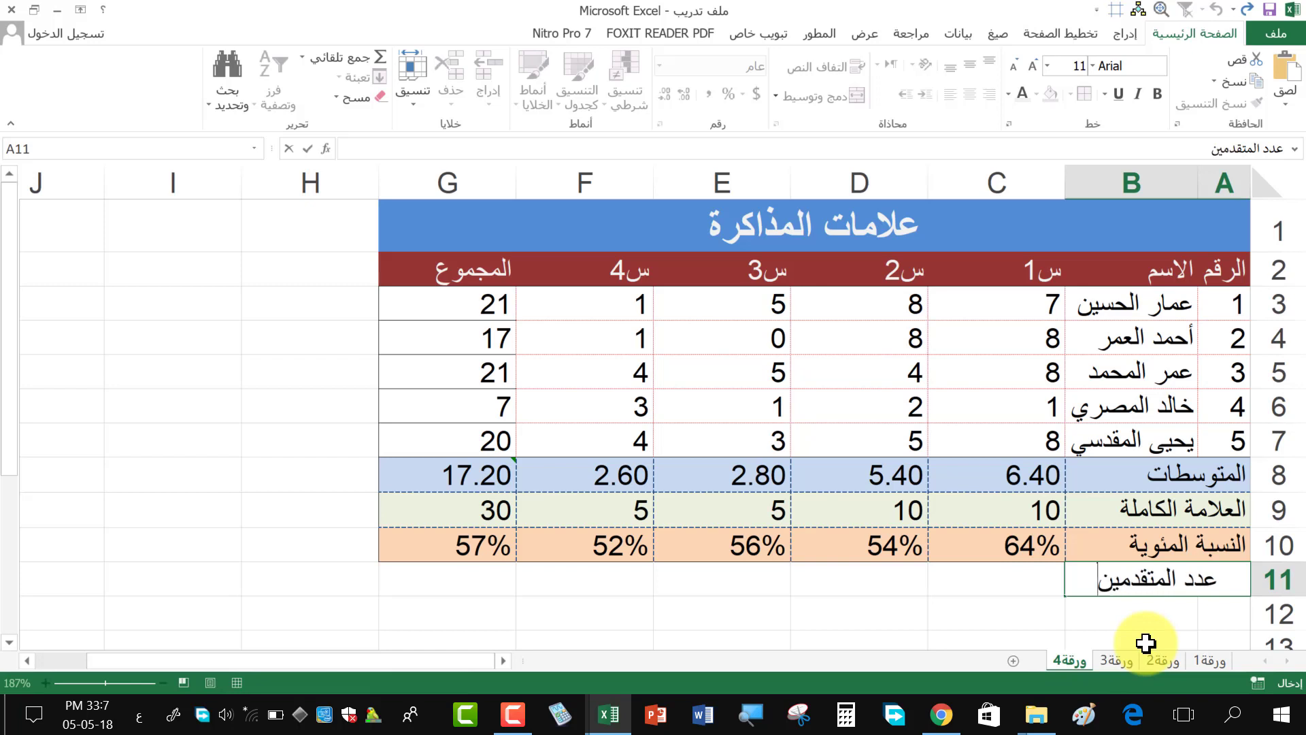
left_click(978, 579)
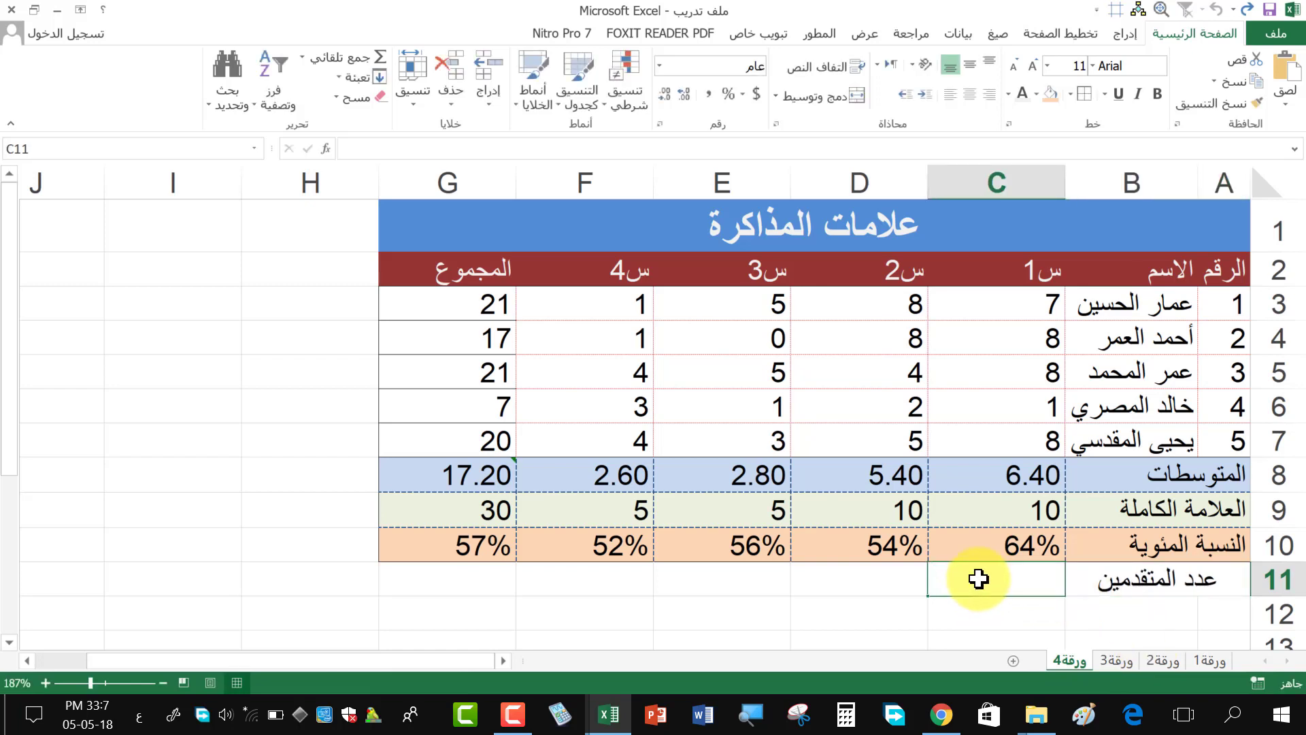
type("=")
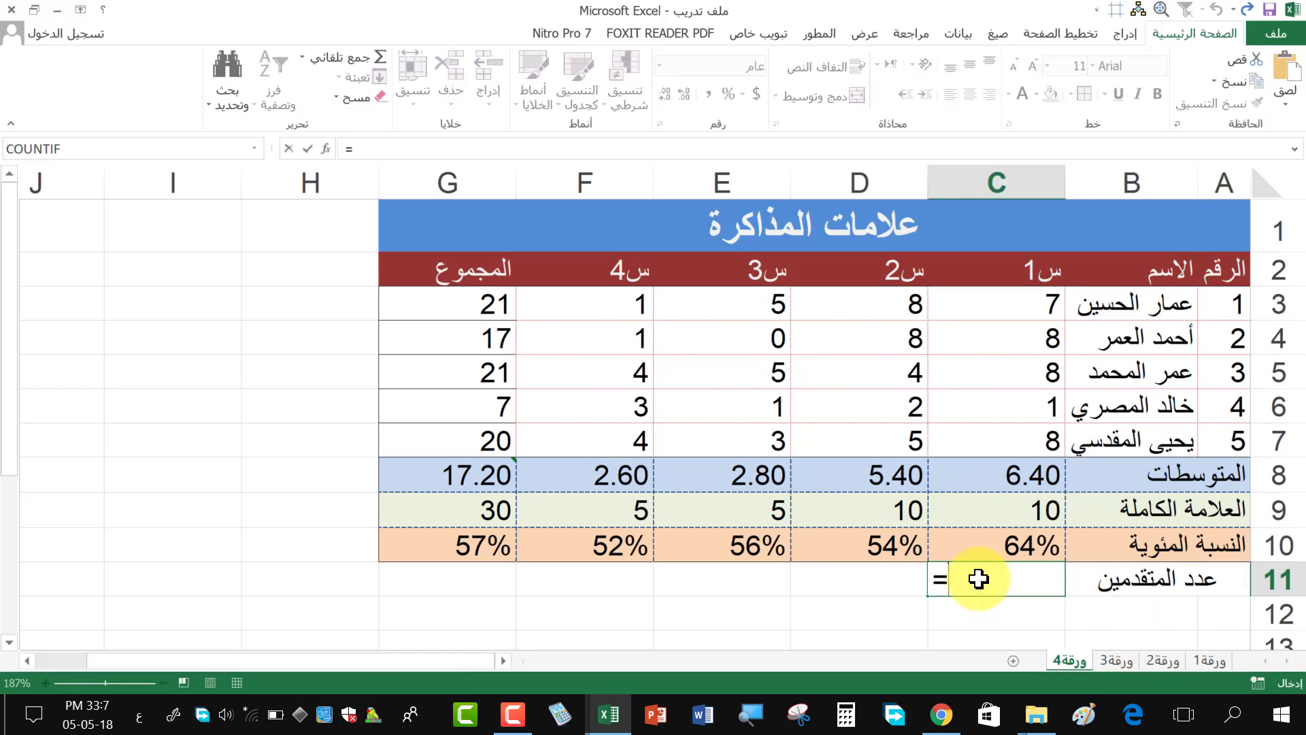
type("ؤخعى")
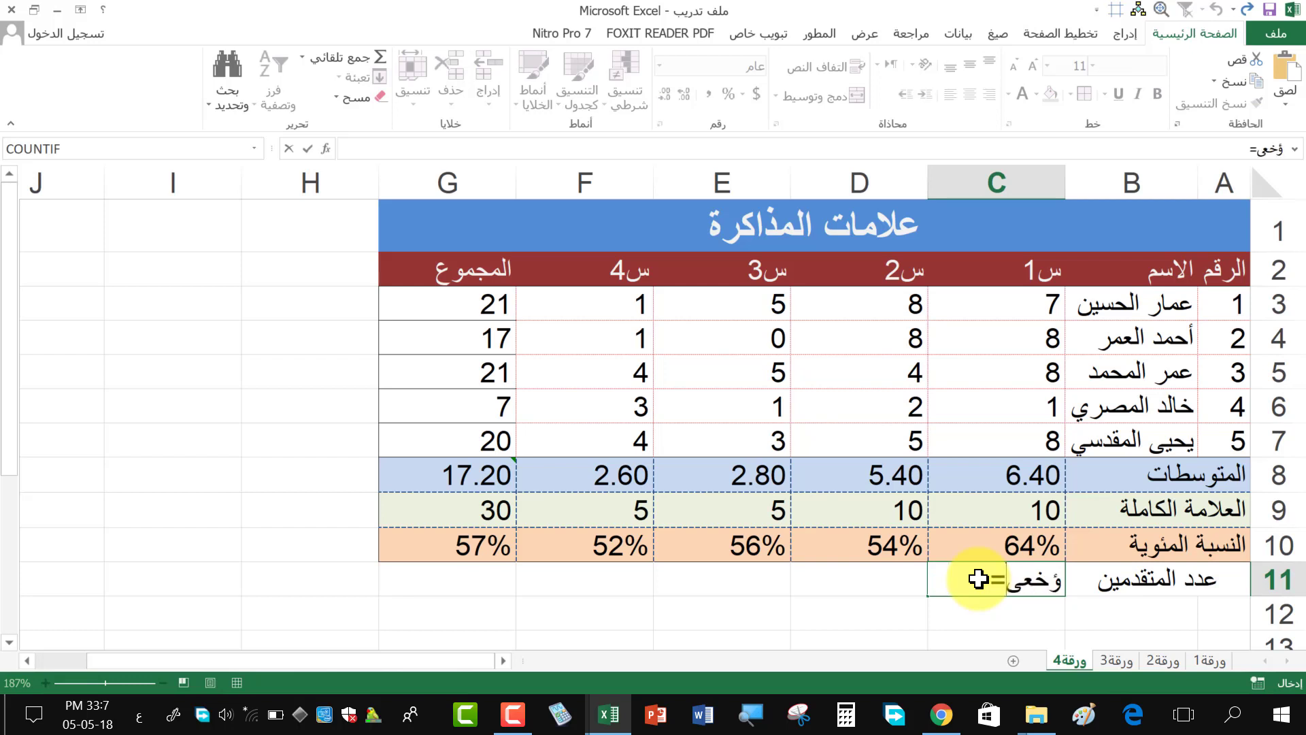
key("BackSpace")
key("BackSpace")
key("BackSpace")
key("BackSpace")
key("alt+shift")
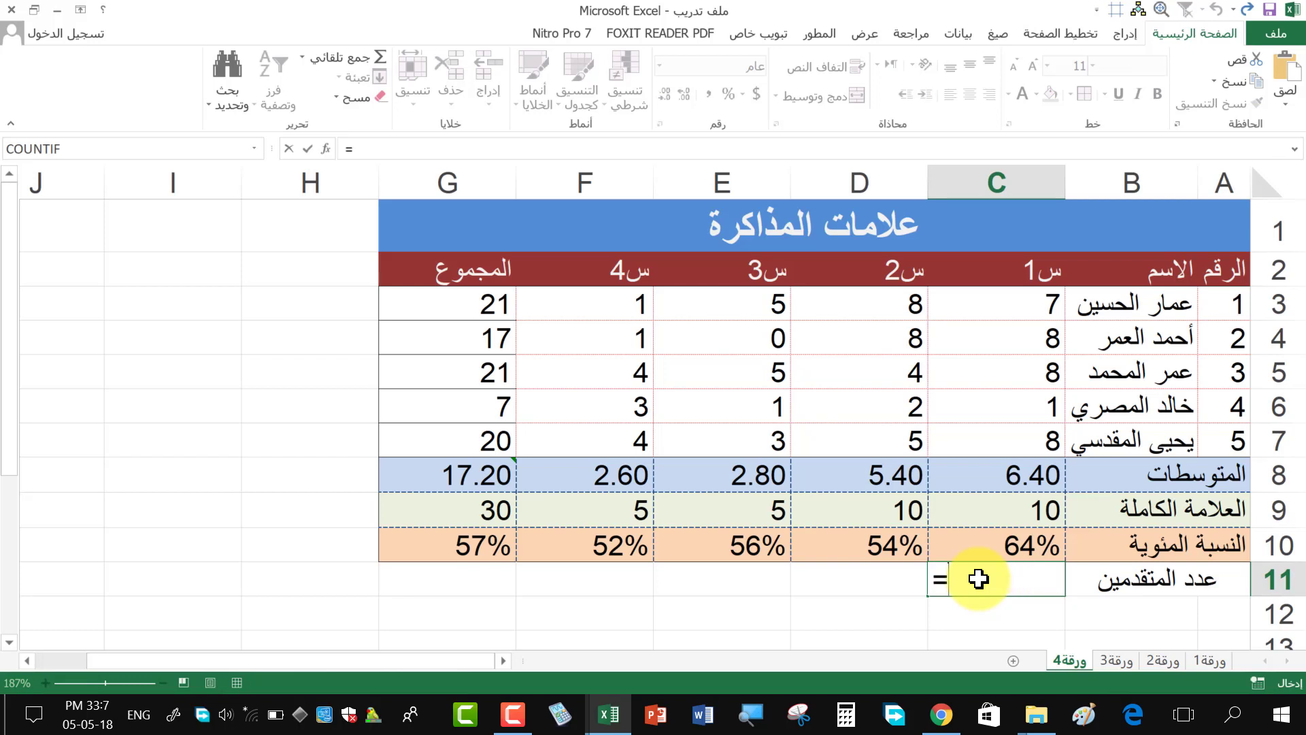
type("coun")
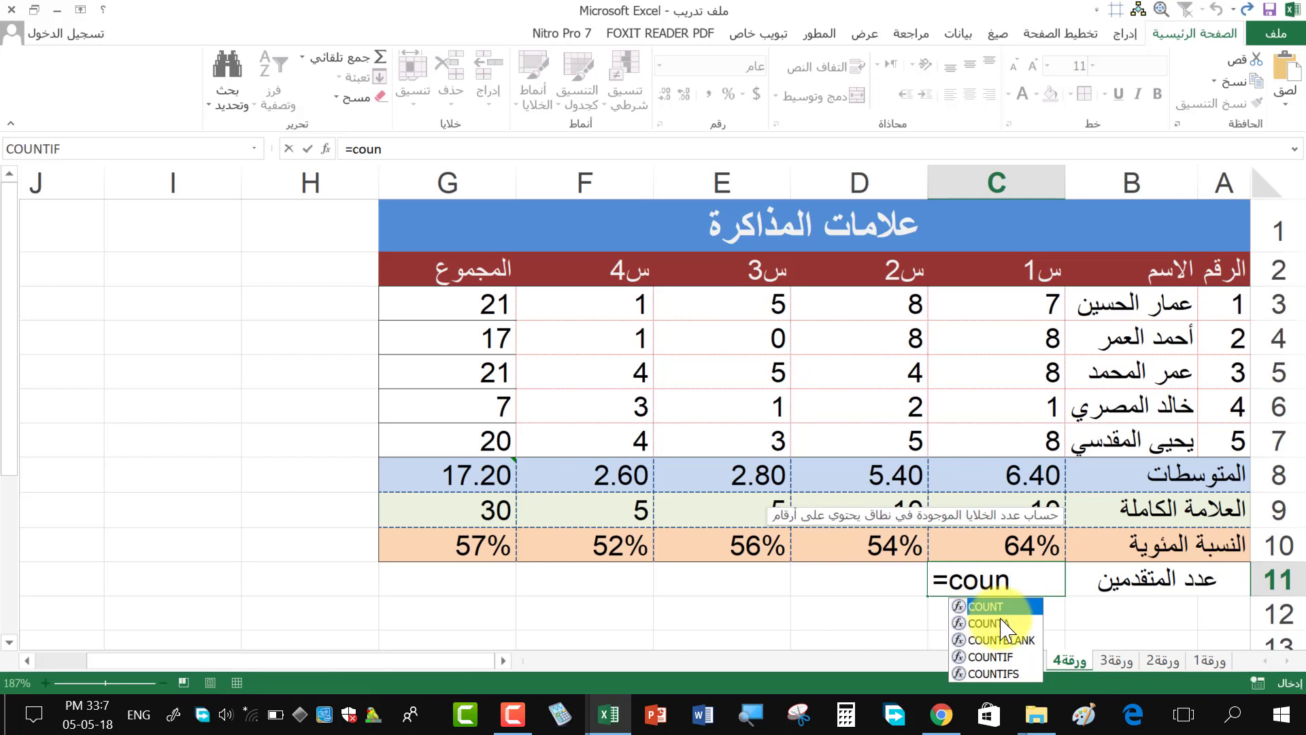
double_click(988, 622)
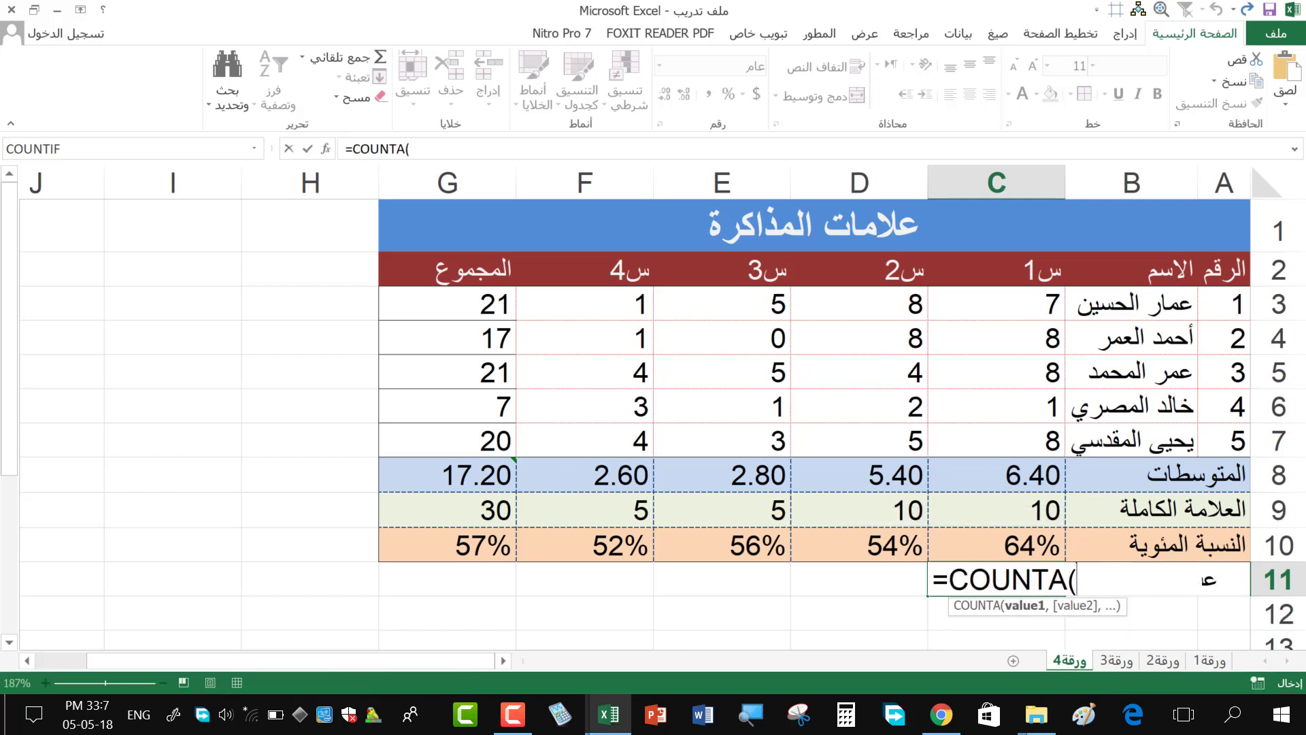
left_click_drag(1129, 304, 1131, 454)
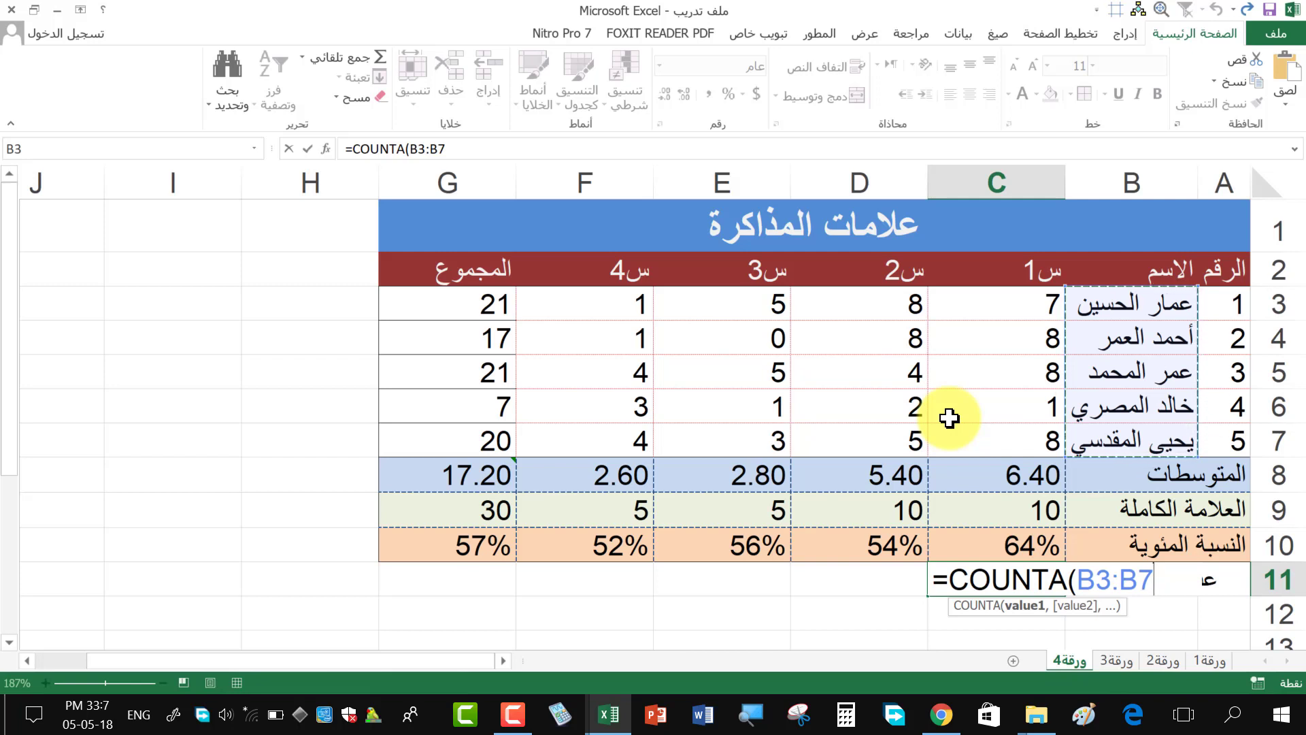
key("Tab")
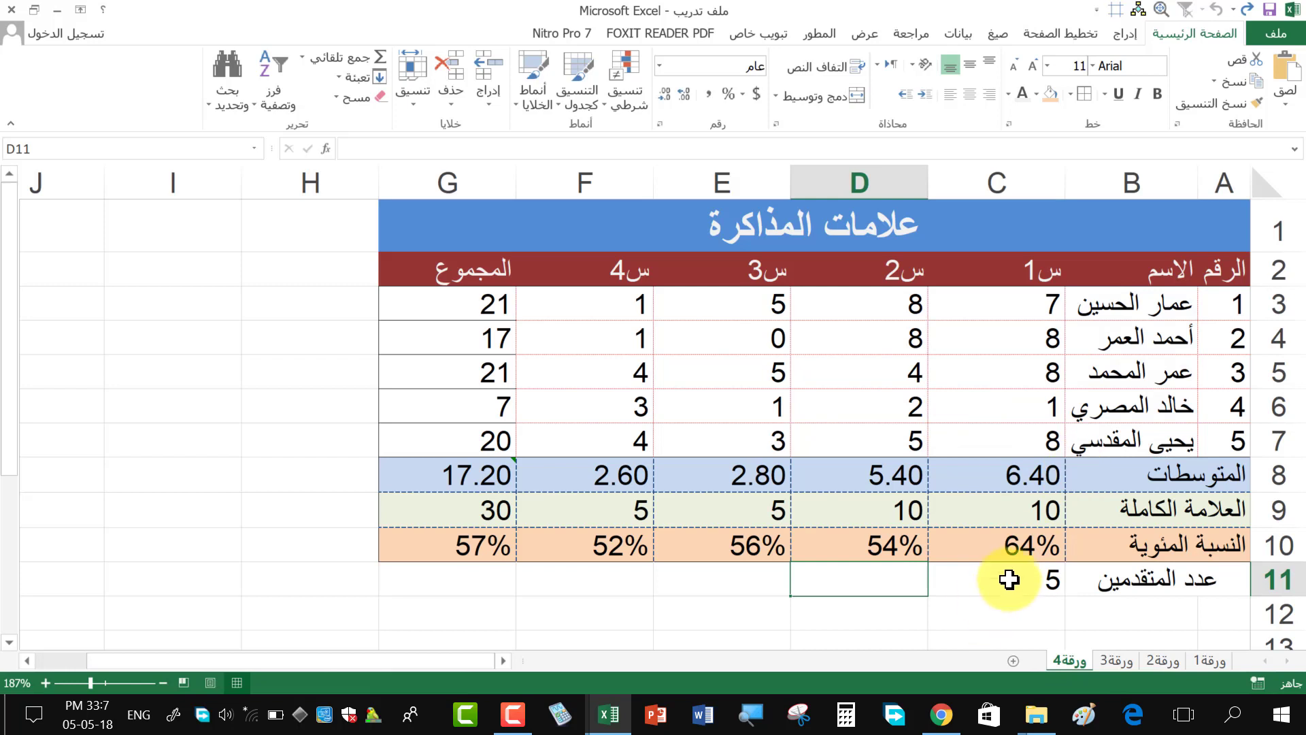
left_click(1010, 584)
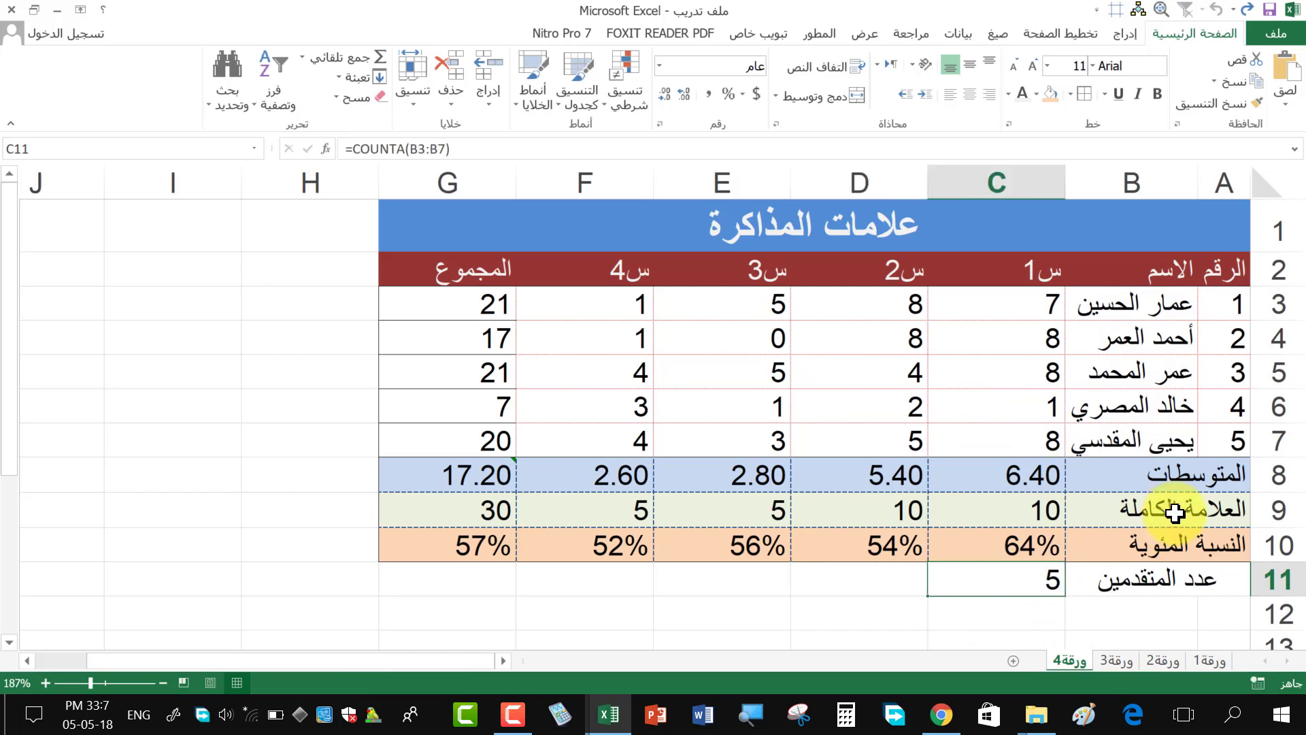
- Insert a blank row at row 7 and move the last student's row up into it
left_click(1277, 439)
right_click(1277, 440)
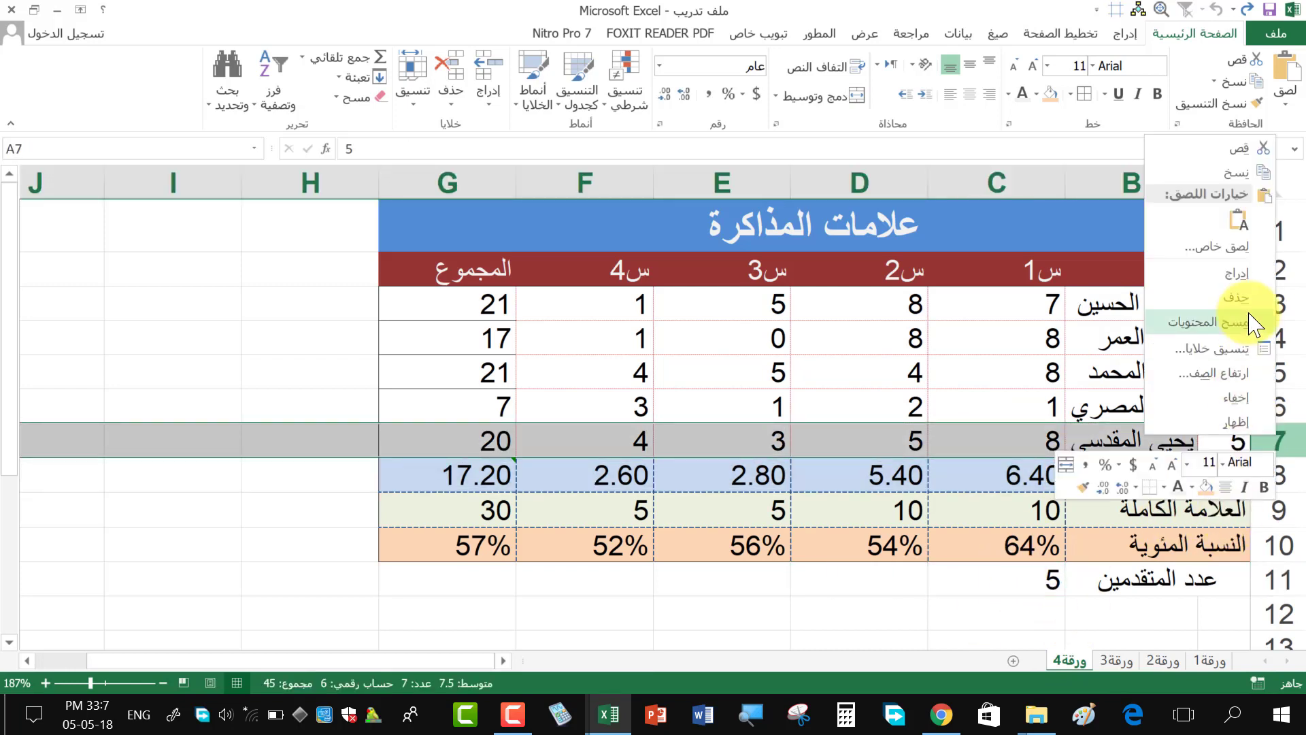
left_click(1237, 273)
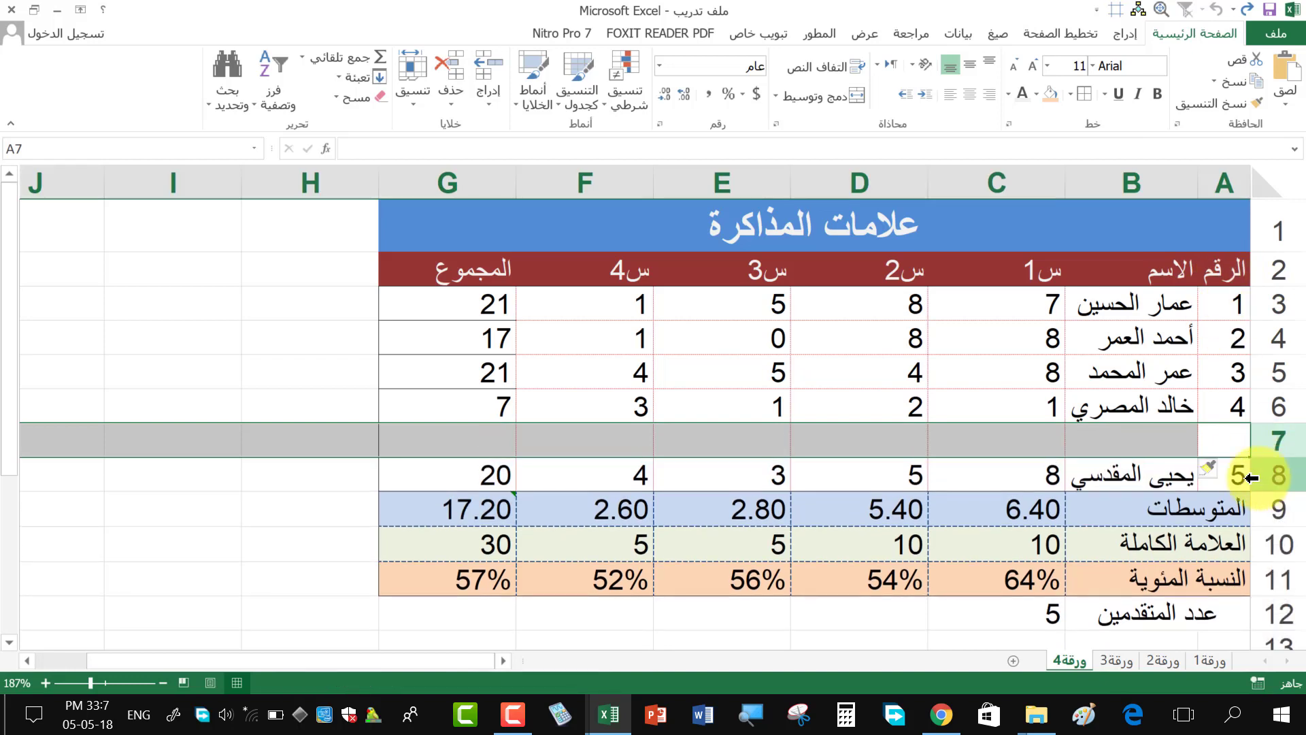
left_click(1280, 471)
mouse_move(467, 476)
left_mouse_down()
mouse_move(1212, 474)
mouse_move(953, 439)
left_mouse_up()
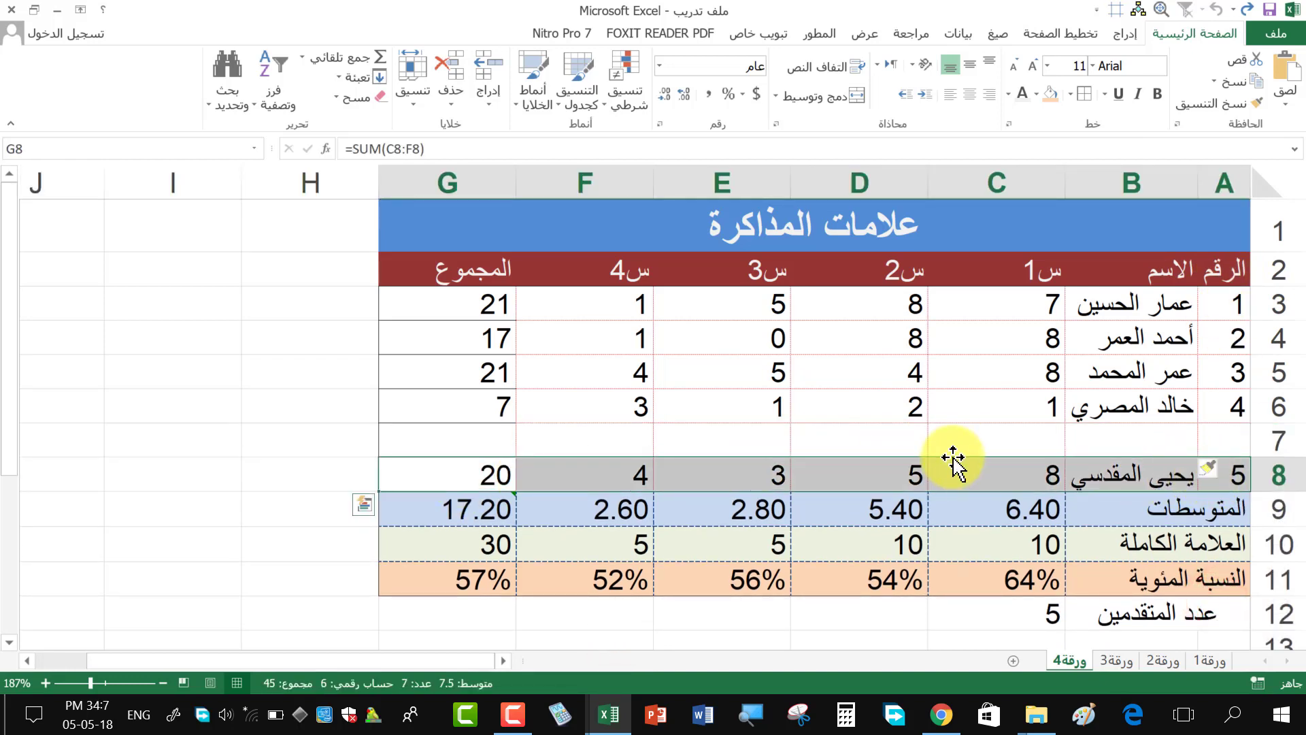
left_click(756, 474)
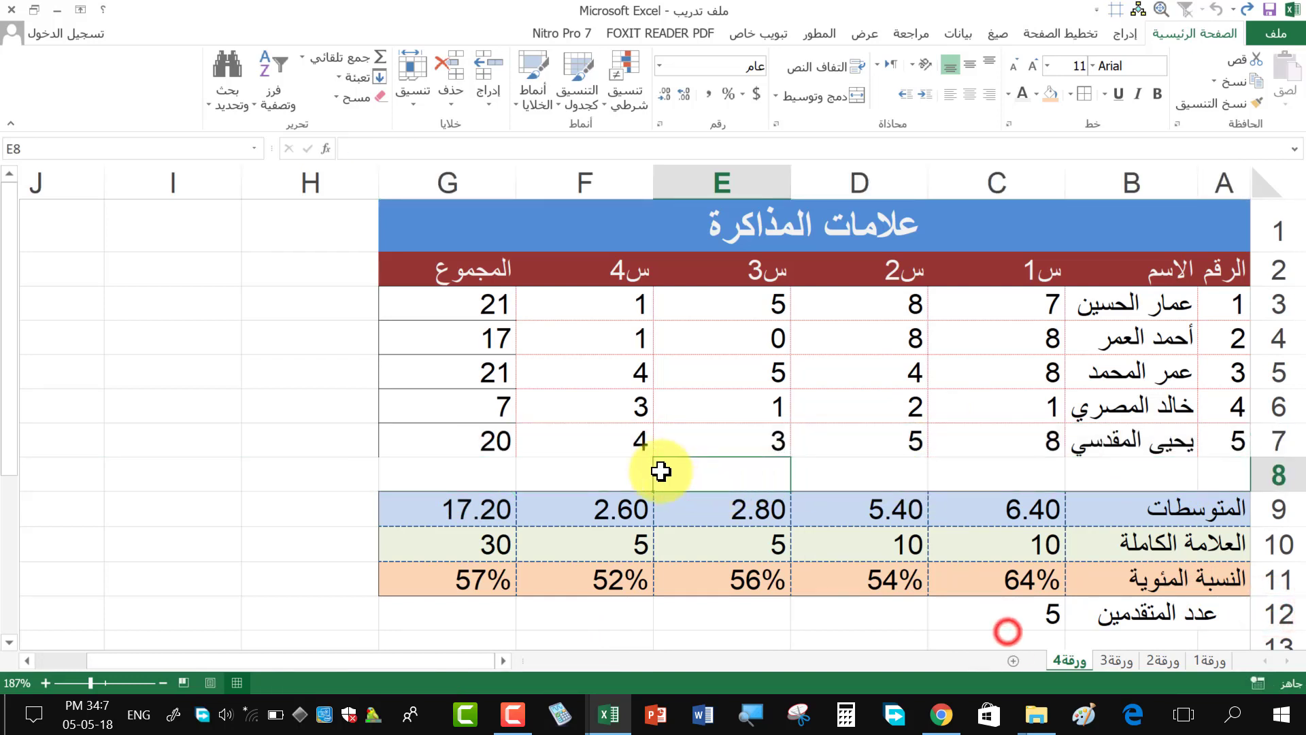
left_click(465, 439)
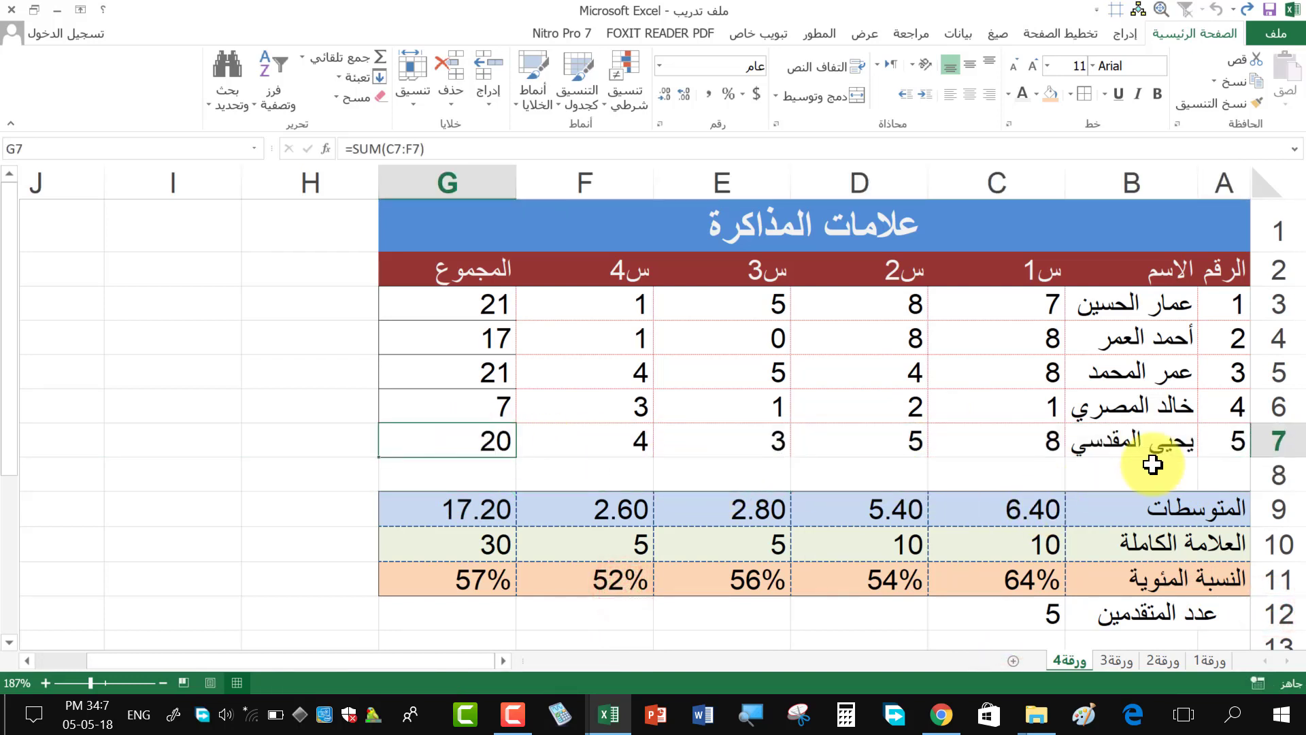
- Insert three more blank rows at rows 8–9 and check the average formula in C12
left_click(1274, 475)
right_click(1268, 480)
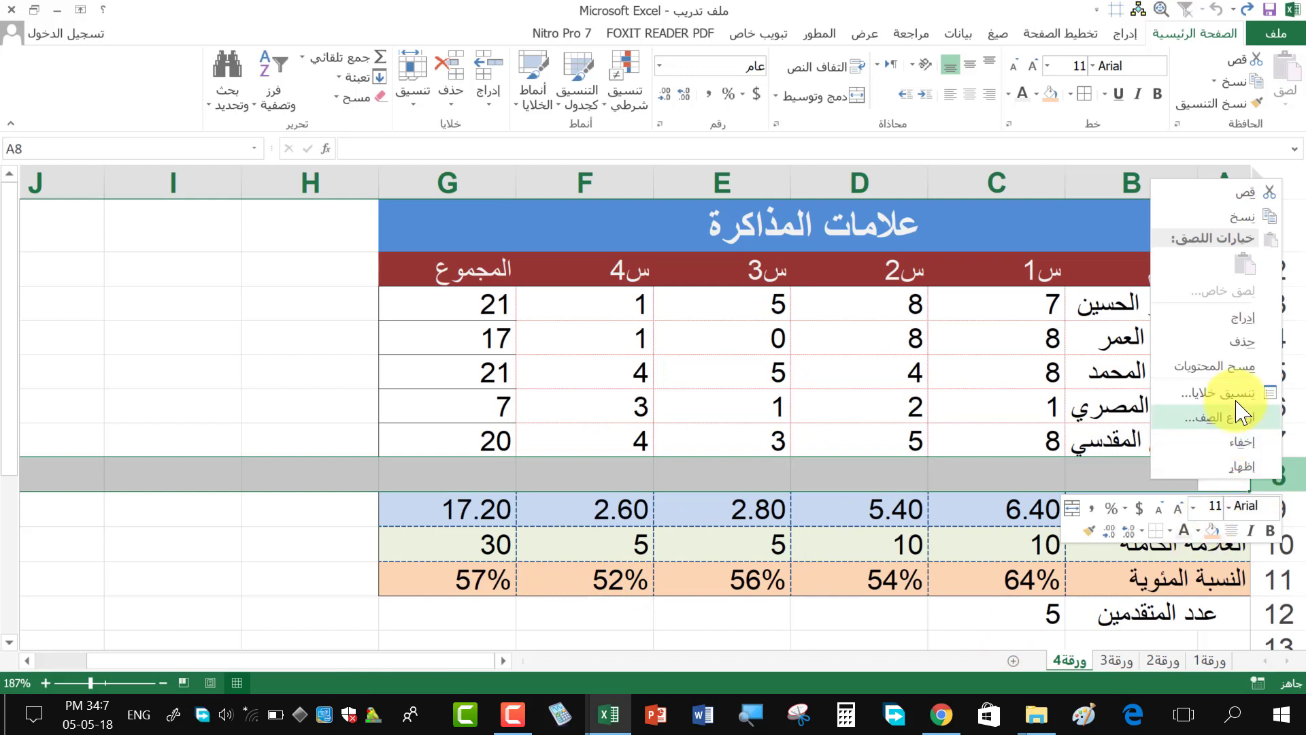
left_click(1242, 317)
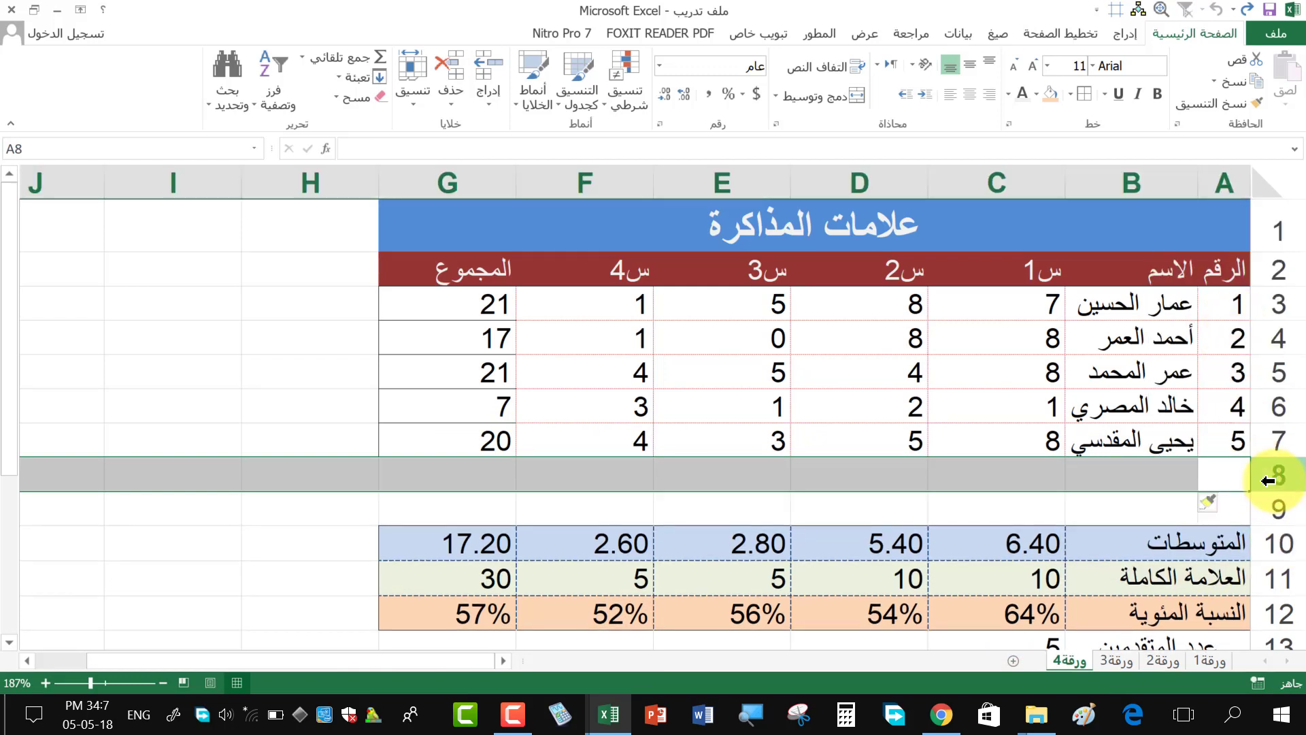
left_click_drag(1268, 482, 1259, 518)
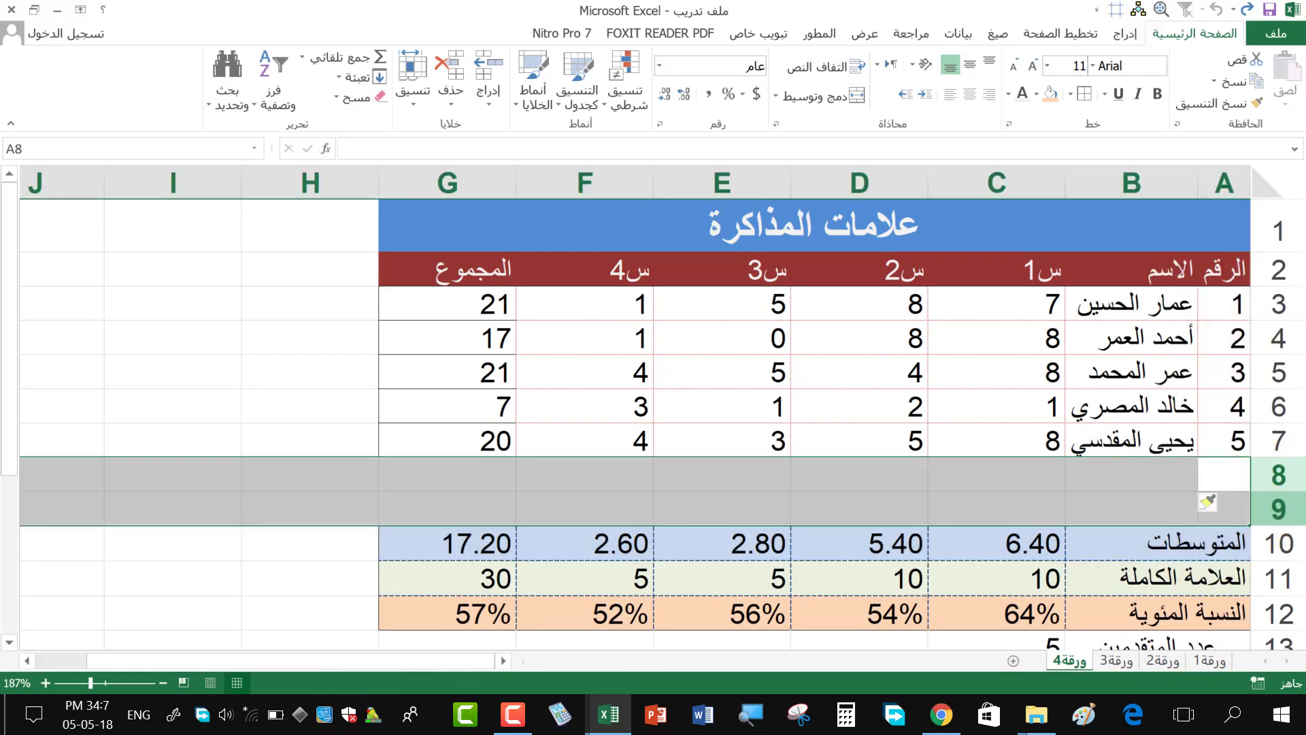
right_click(1260, 515)
left_click(1225, 353)
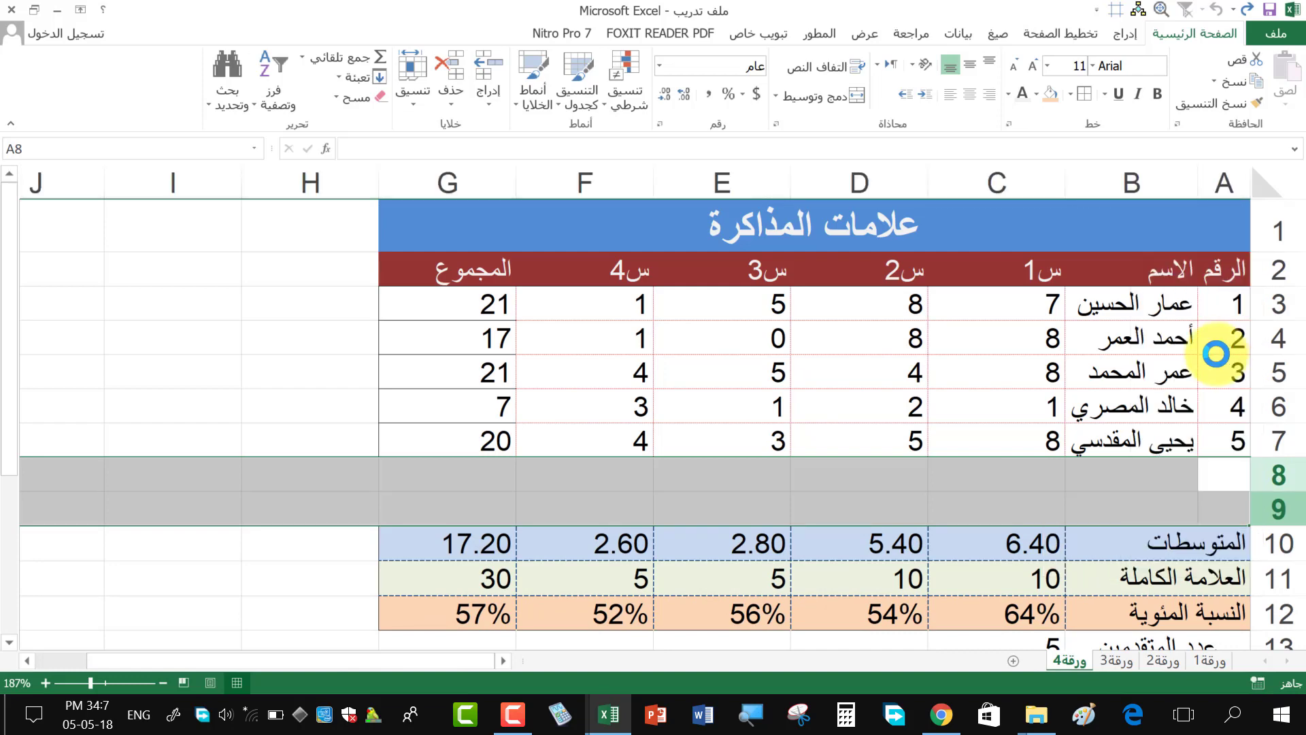
left_click(1068, 510)
scroll(1036, 515, "down", 3)
scroll(1036, 515, "up", 1)
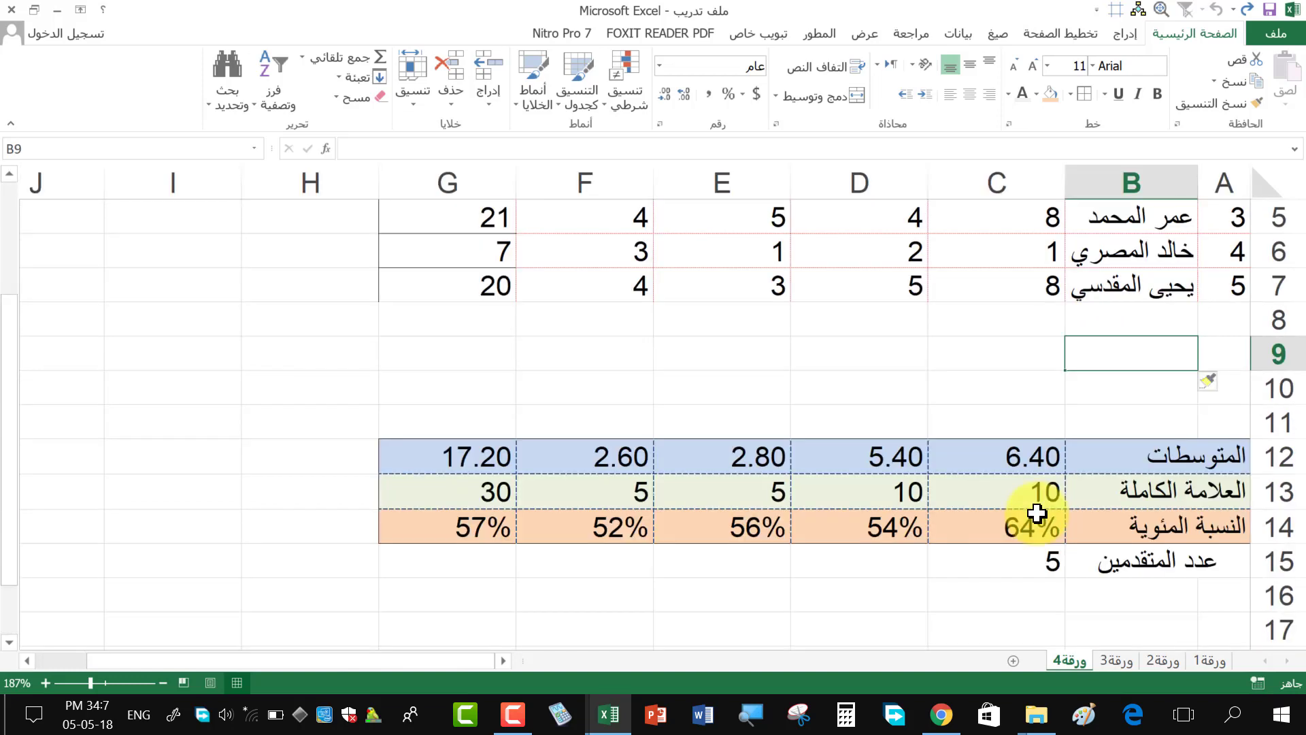
scroll(1041, 516, "down", 1)
scroll(1041, 515, "up", 3)
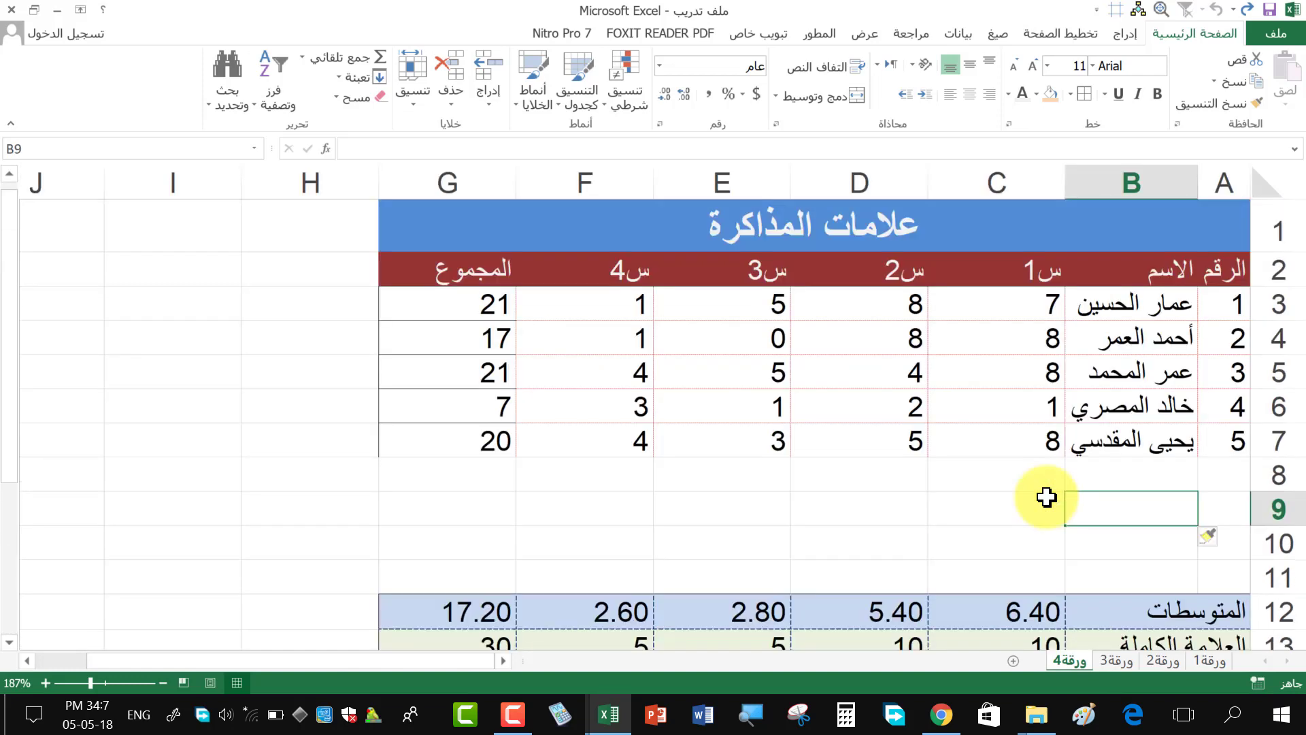
left_click(992, 607)
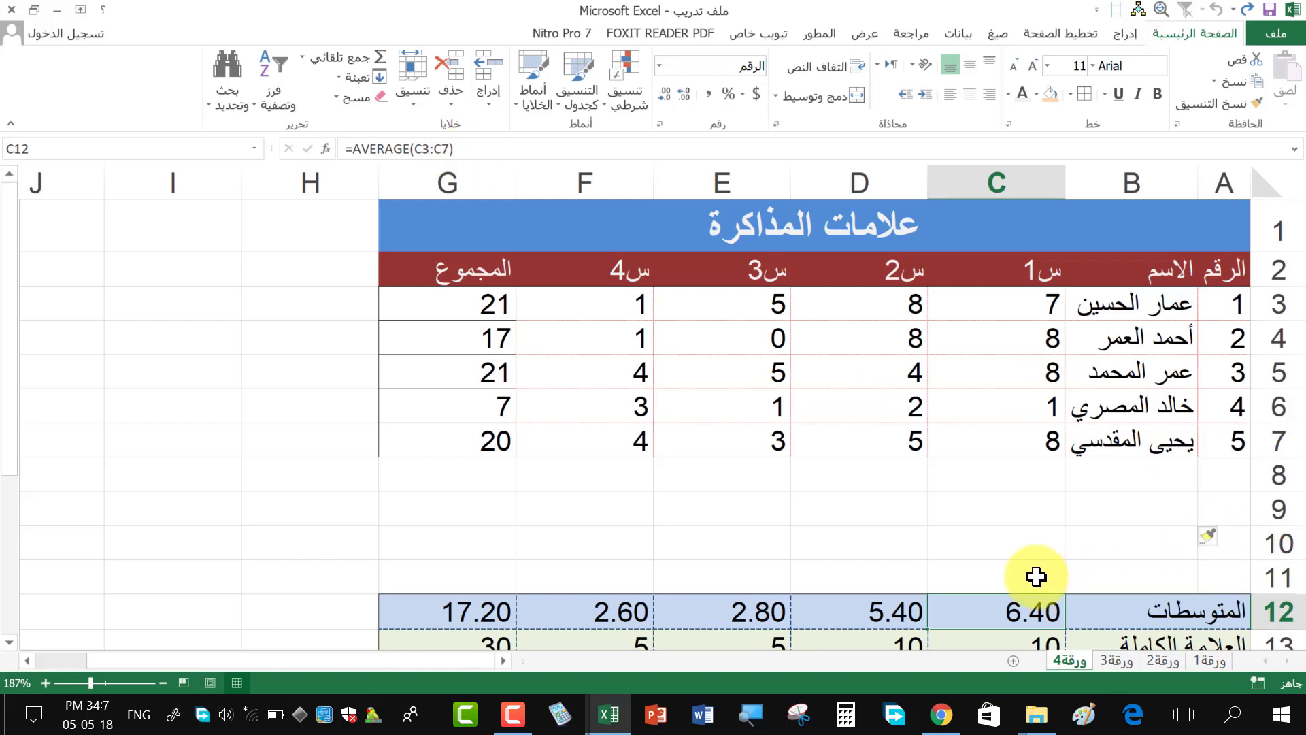
- Delete the blank rows 8 to 11 so the summary rows follow row 7
left_click_drag(1277, 473, 1290, 561)
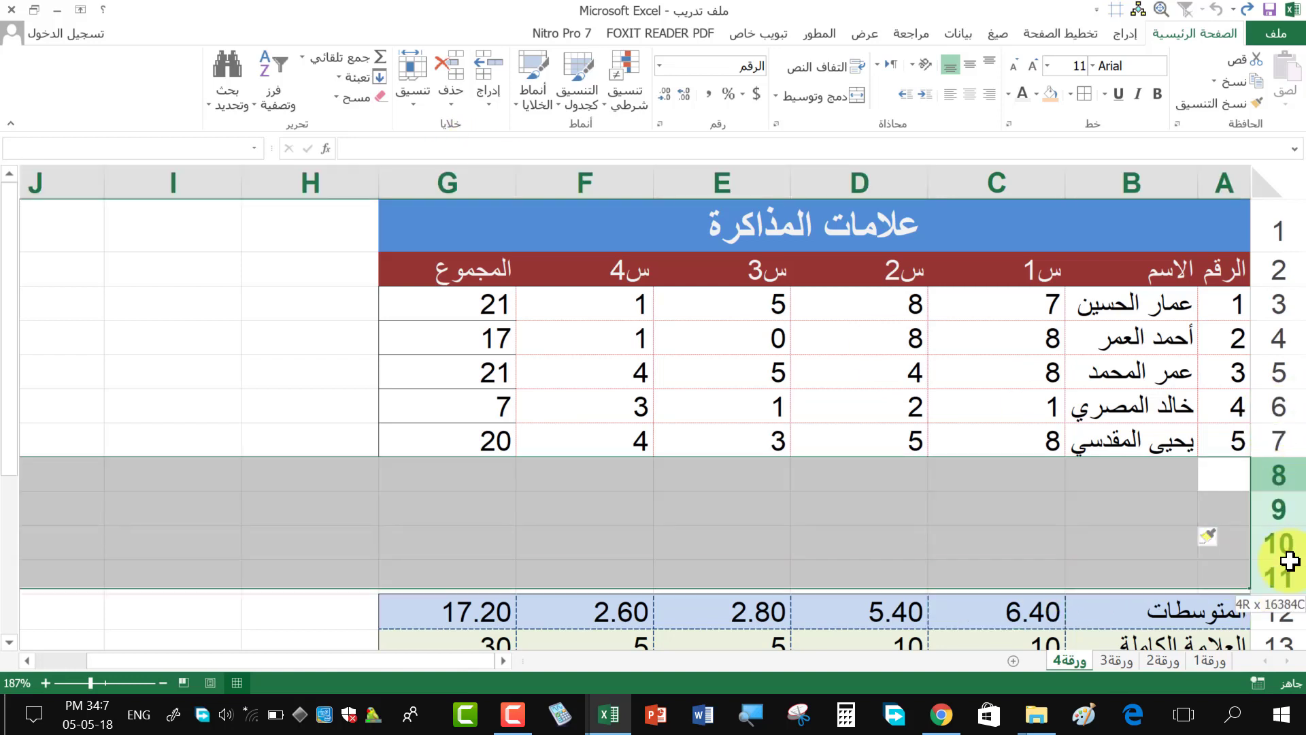
right_click(1279, 477)
key("Escape")
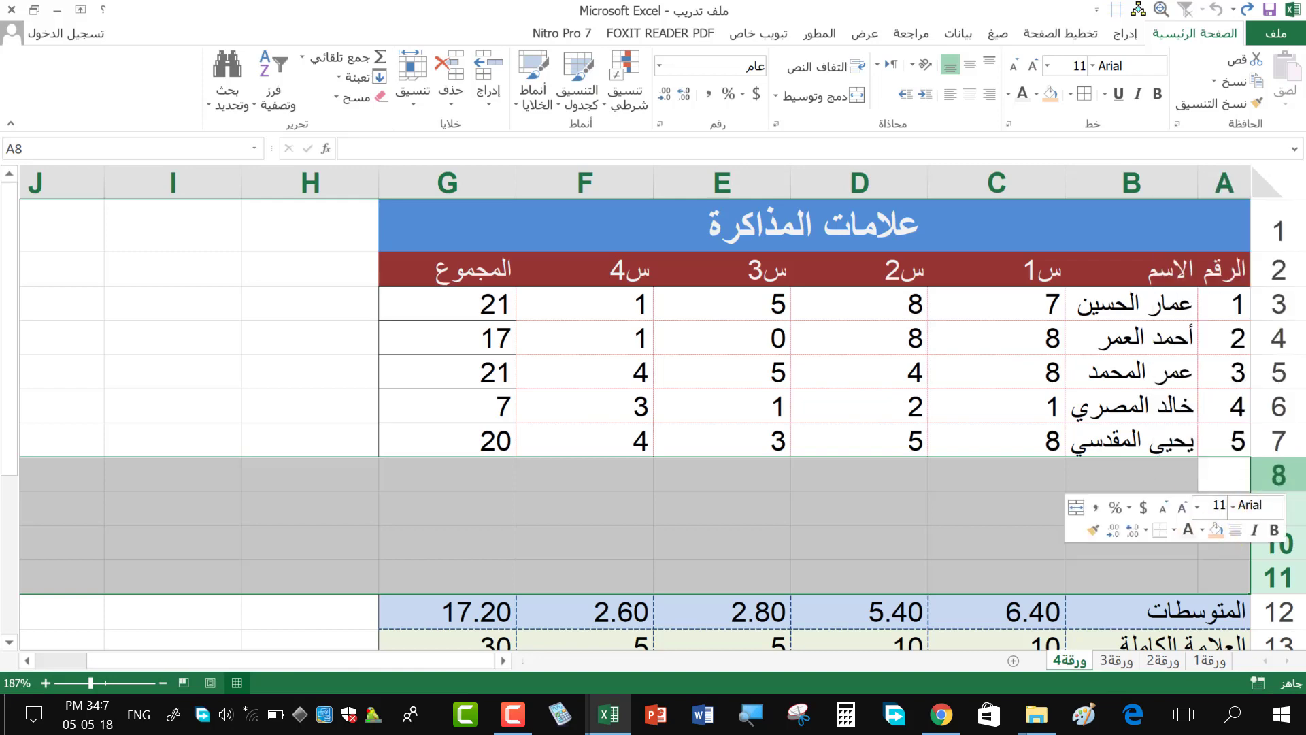
left_click(255, 450)
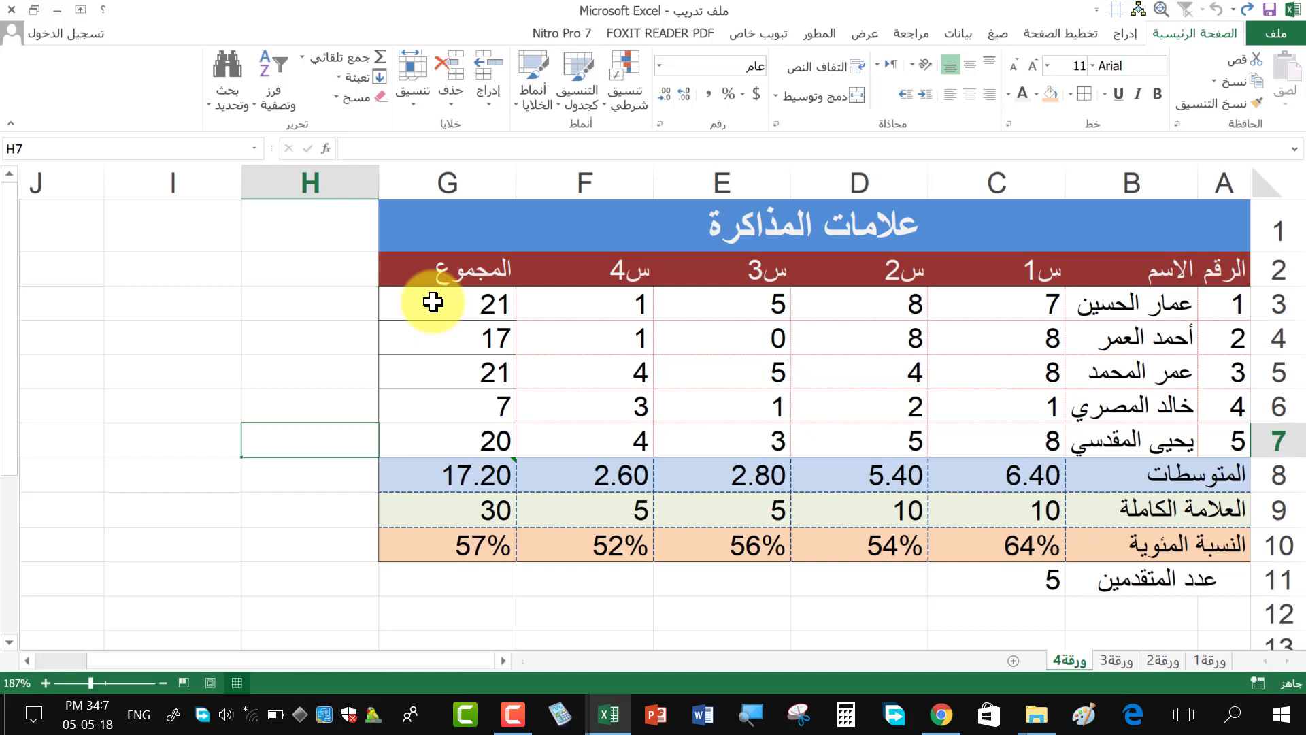
- Copy only the formatting of G2:G10 into column H, leaving its cells empty
left_click(299, 272)
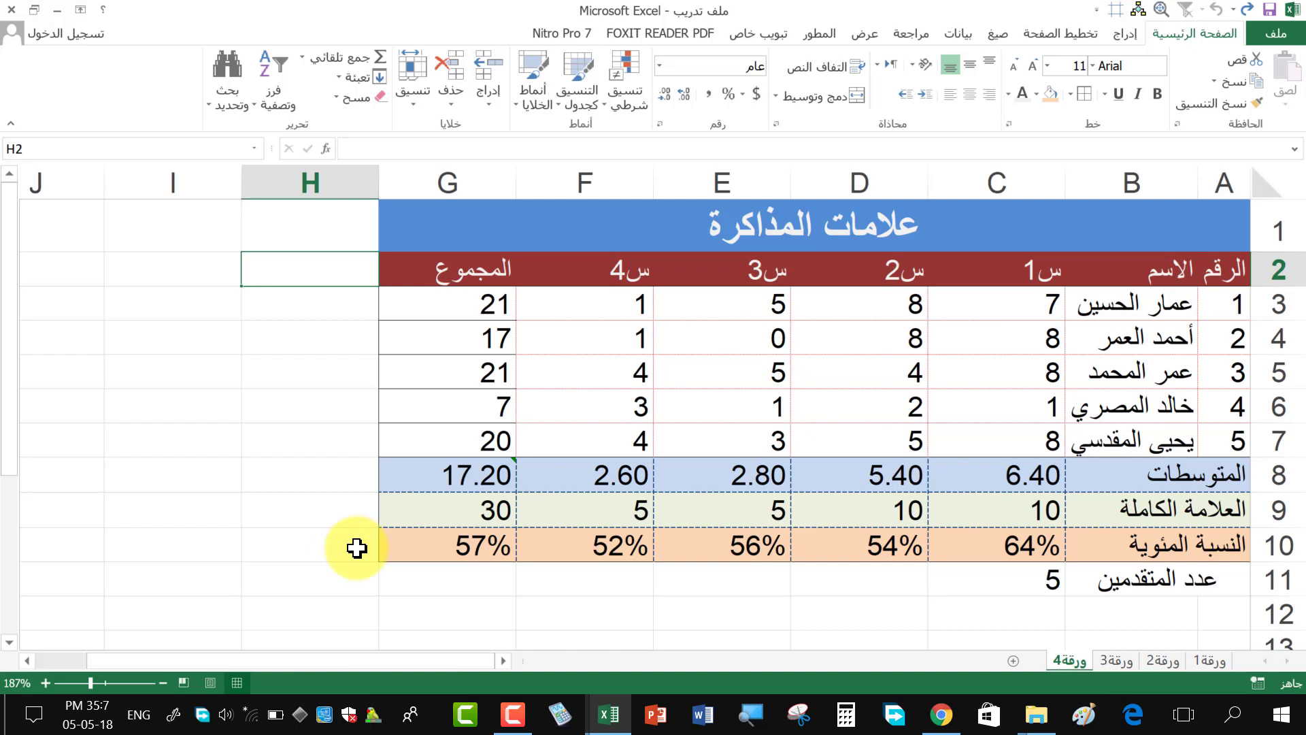
mouse_move(432, 271)
left_mouse_down()
mouse_move(461, 557)
mouse_move(262, 554)
left_mouse_up()
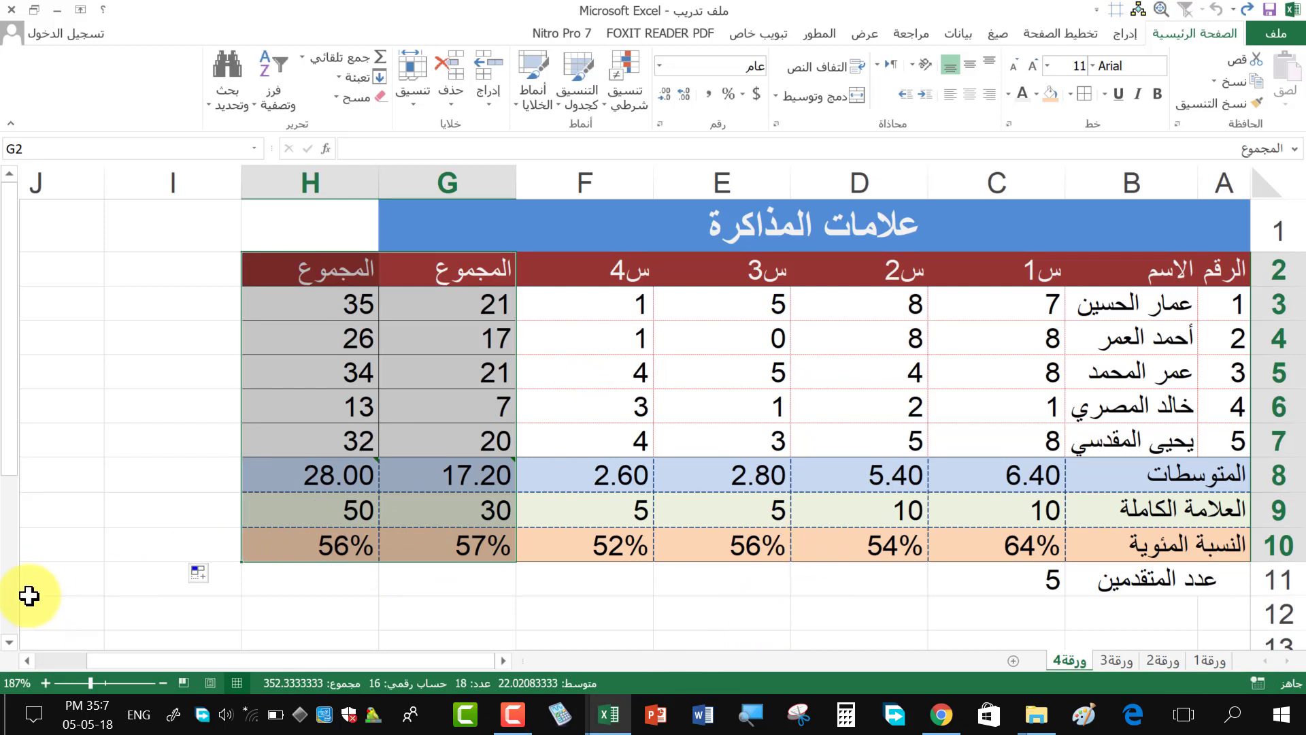
left_click(199, 575)
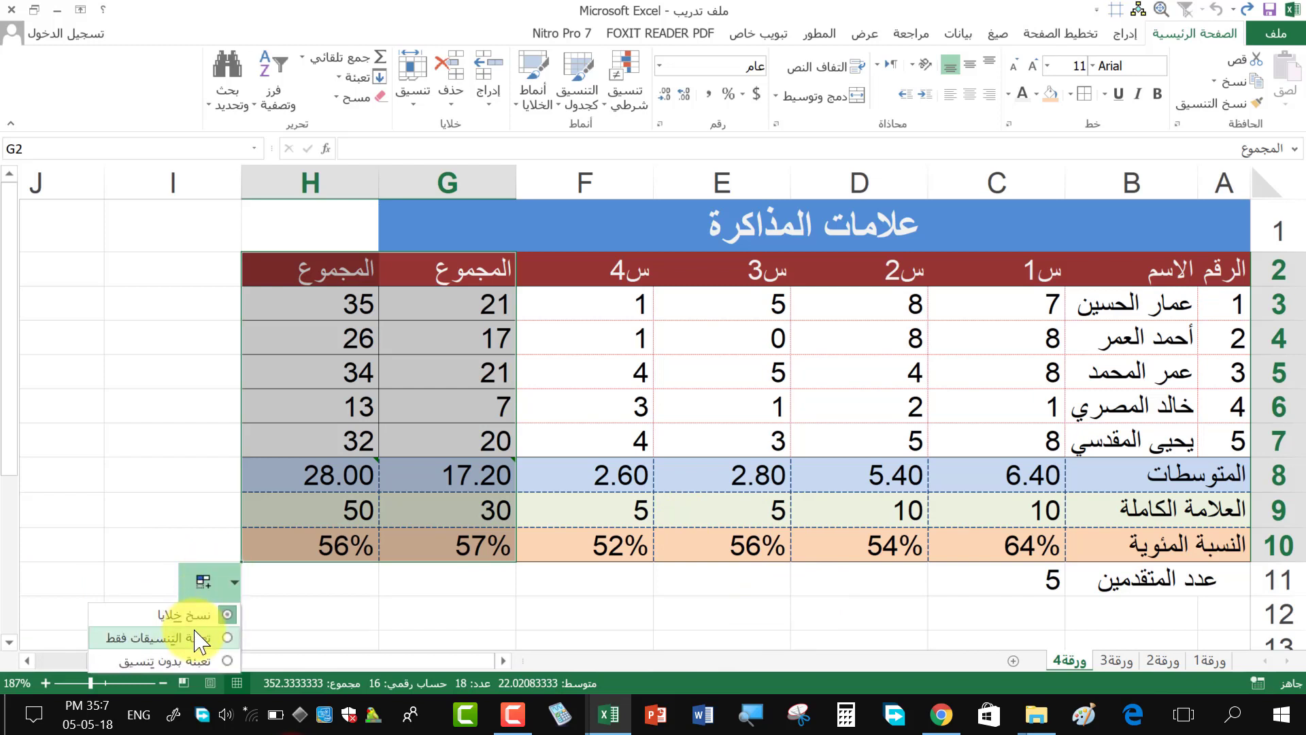
left_click(164, 638)
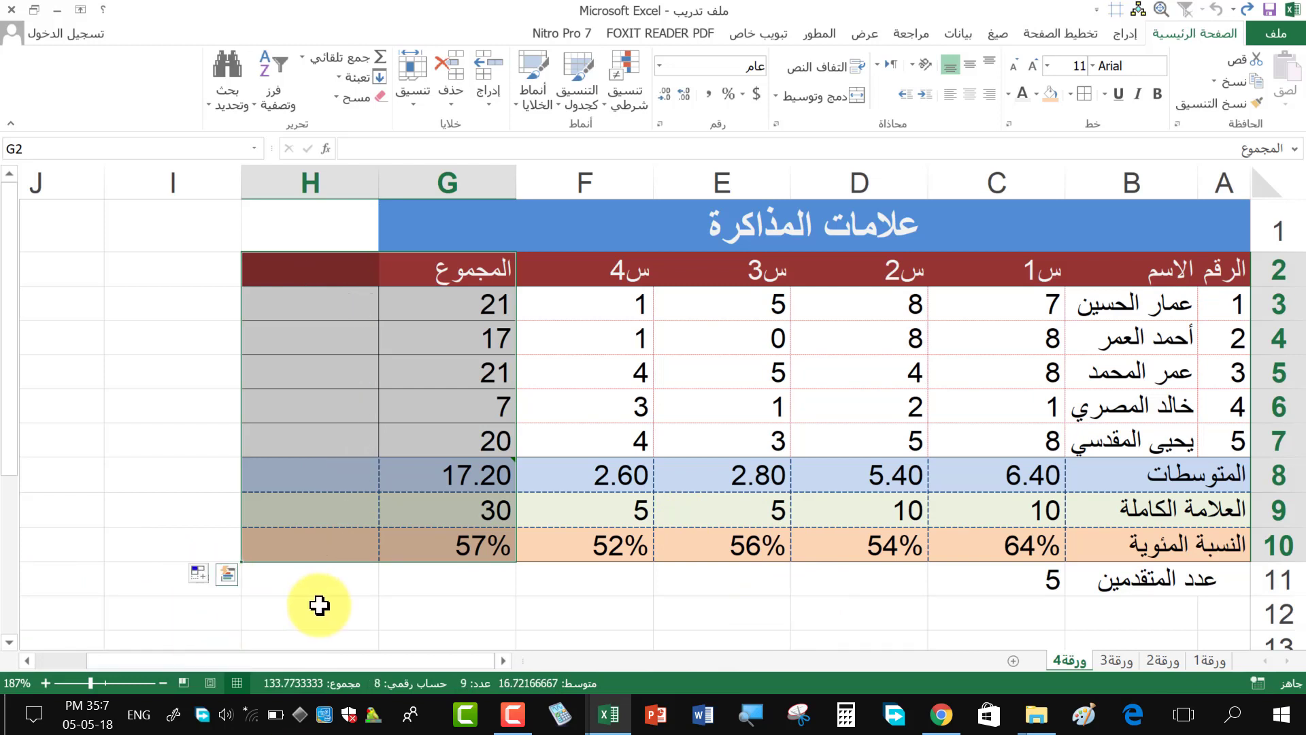
left_click(344, 271)
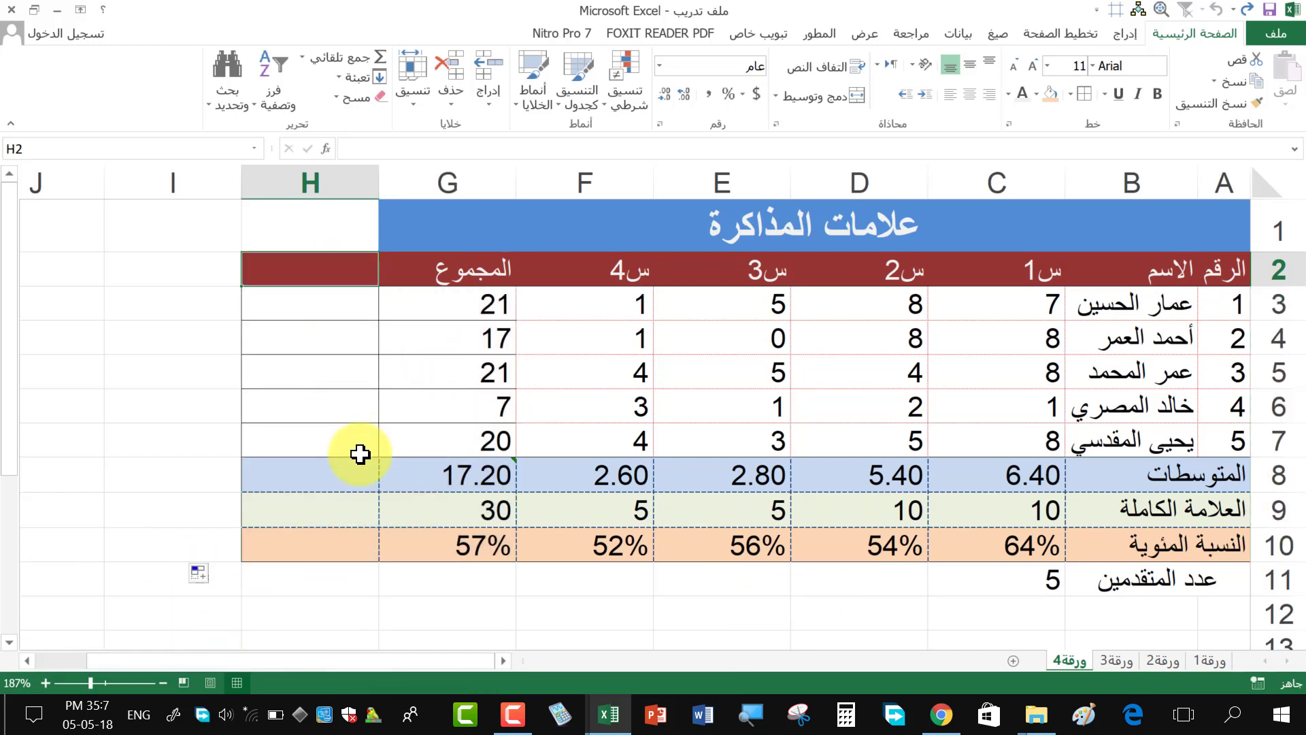
- Enter the header القسم in H2, then مدنية in H3 and معلوماتية in H4
type("hgrsl")
key("BackSpace")
key("BackSpace")
key("BackSpace")
key("BackSpace")
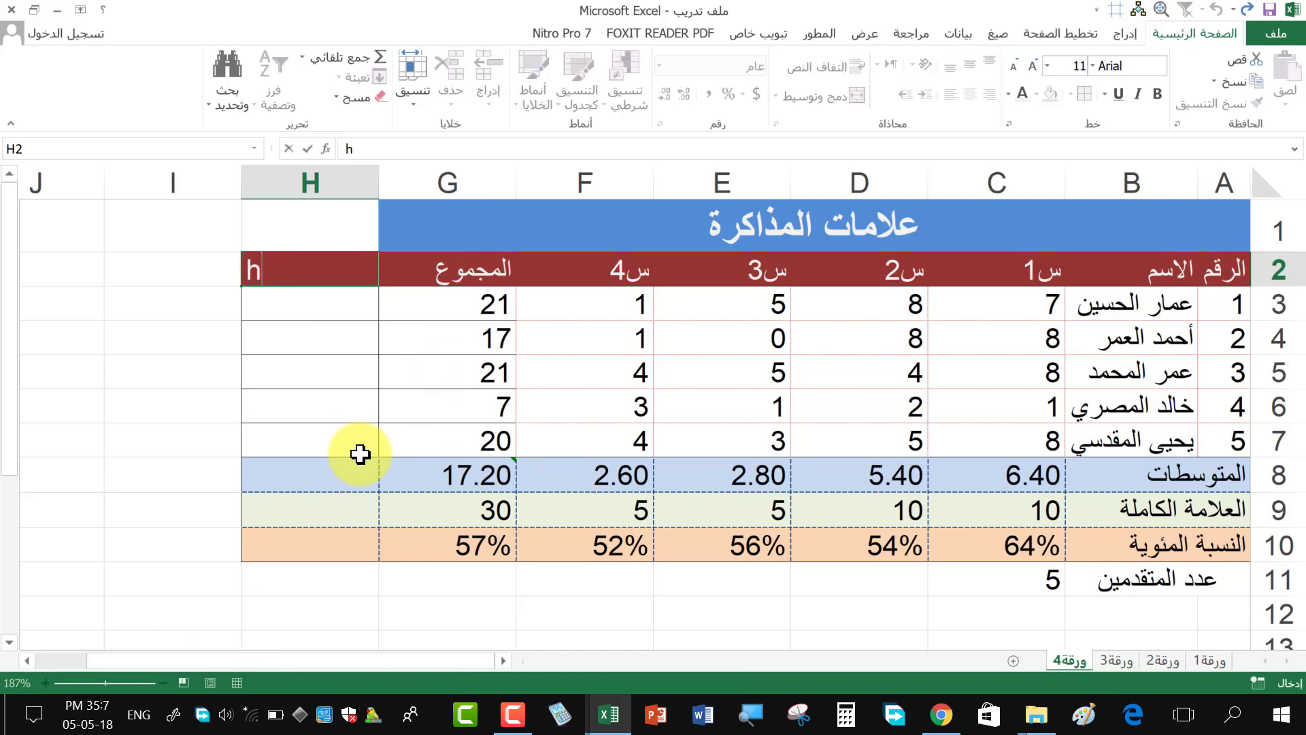
key("BackSpace")
key("alt+shift")
type("الق")
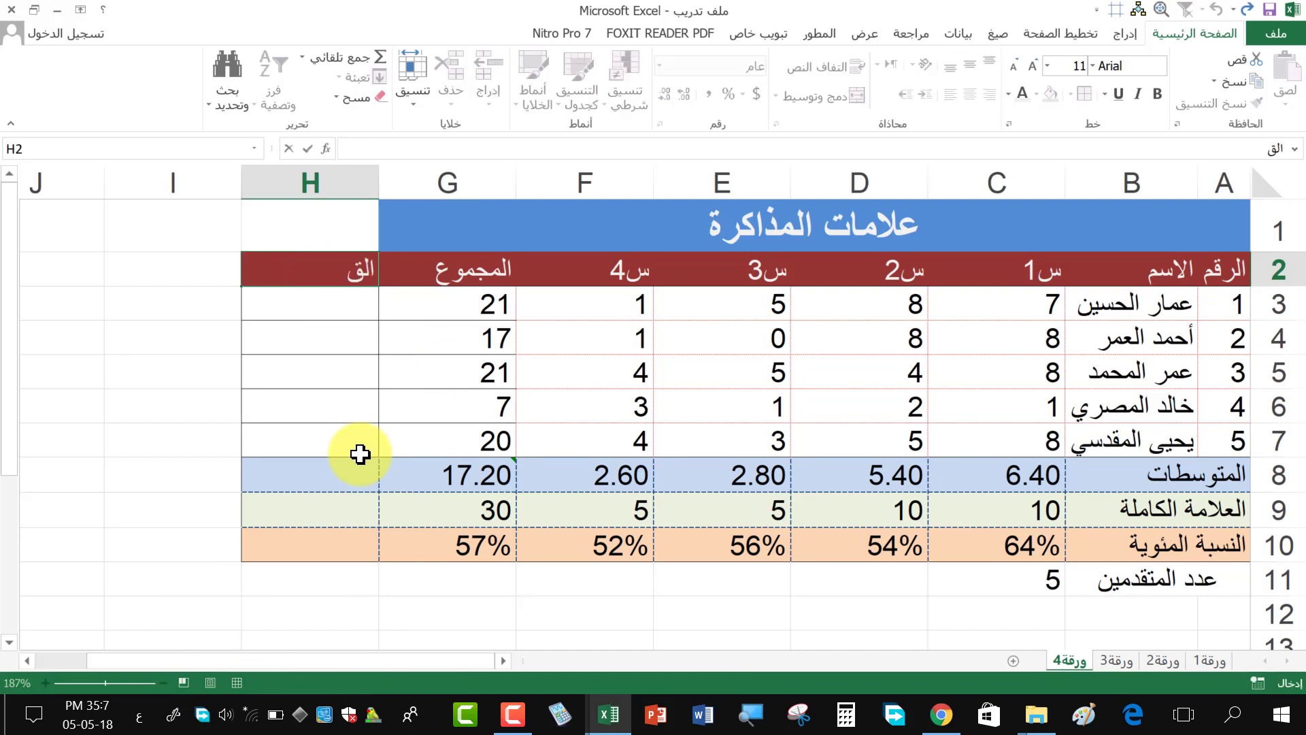
type("سم")
key("Return")
type("مدنية")
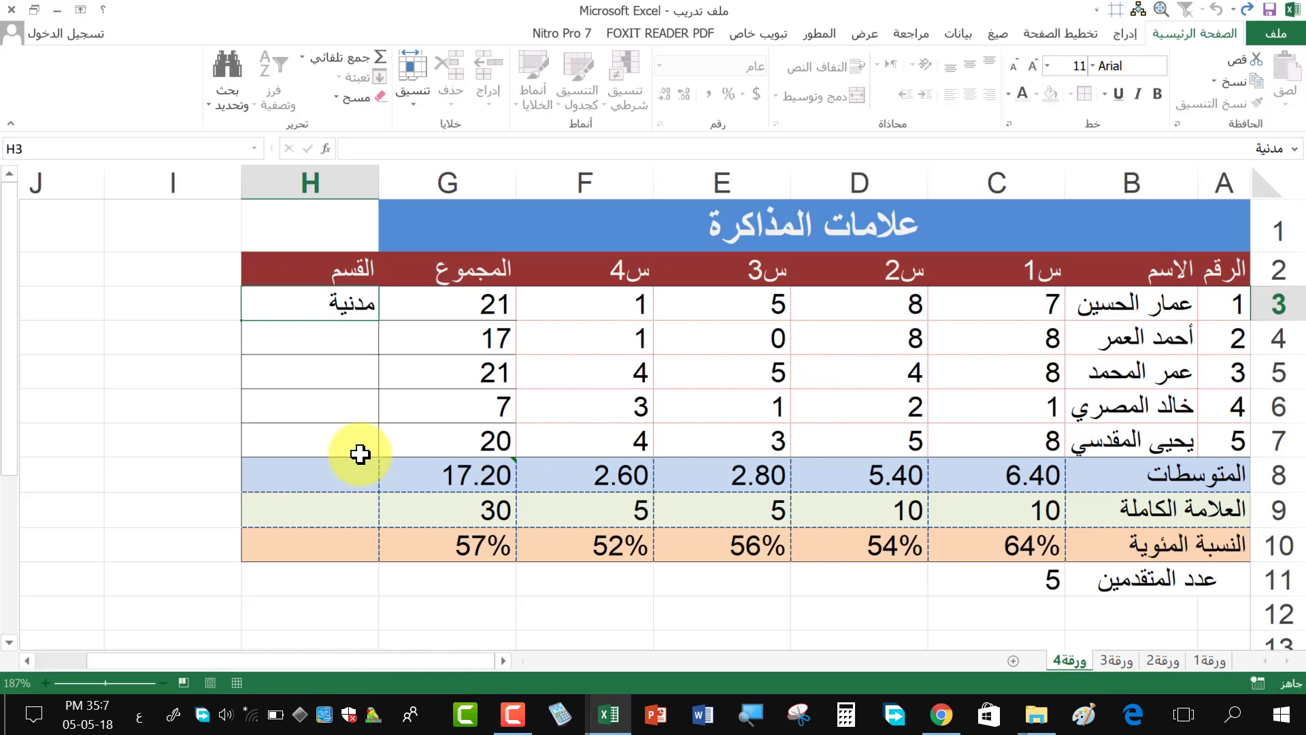
key("Return")
type("معلوما")
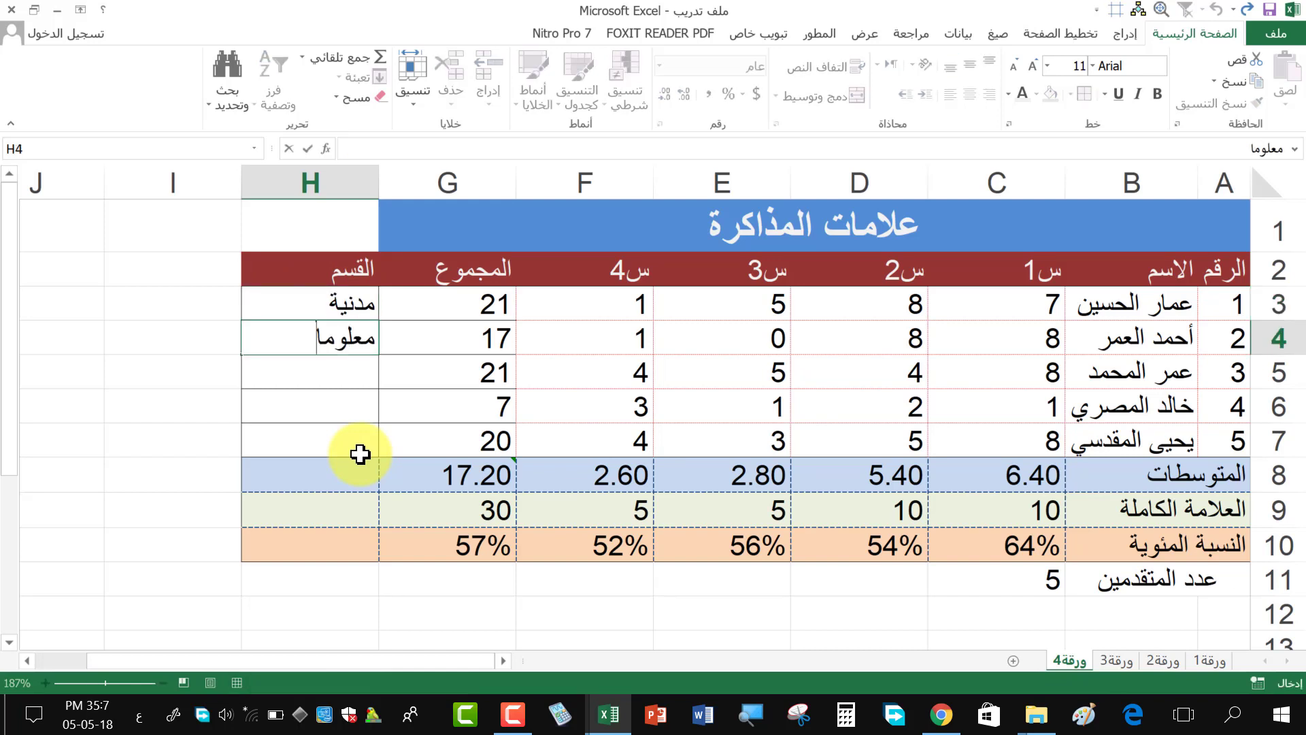
type("تية")
key("Return")
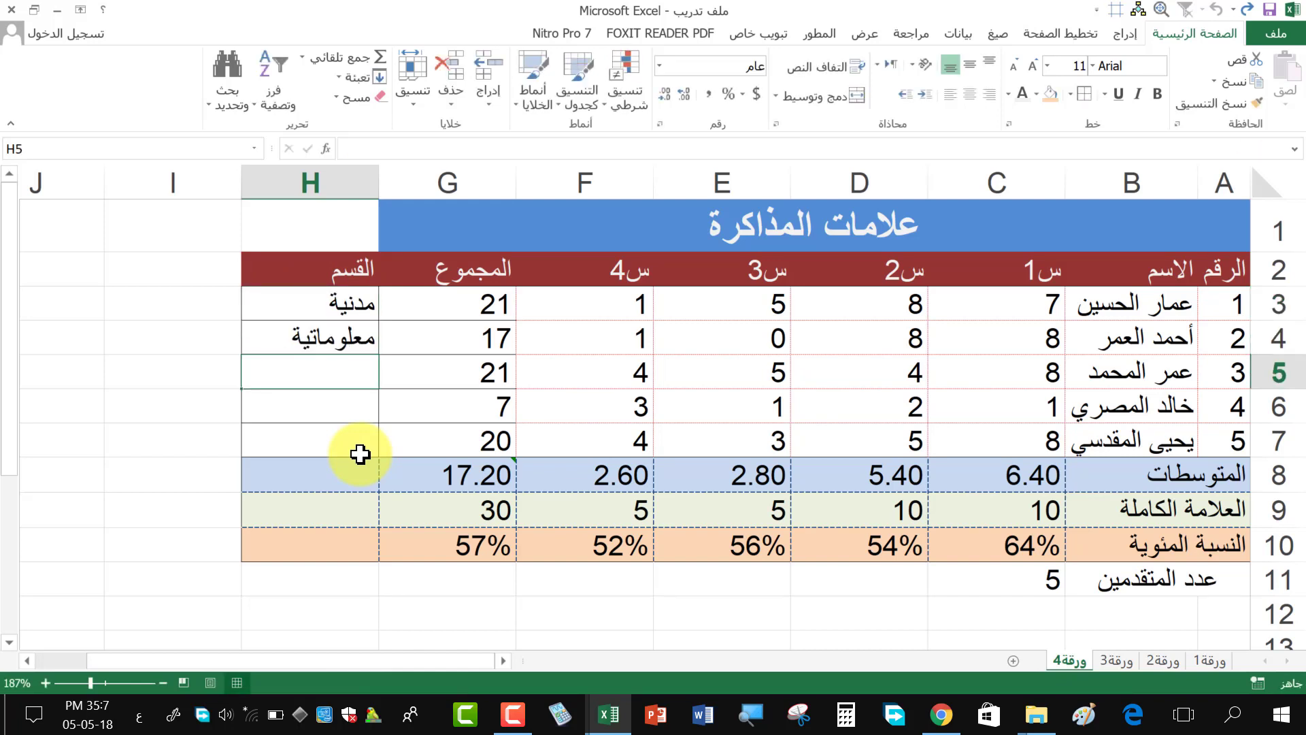
- Fill H5:H7 with كيميائية all at once using Ctrl+Enter
type("مدنية")
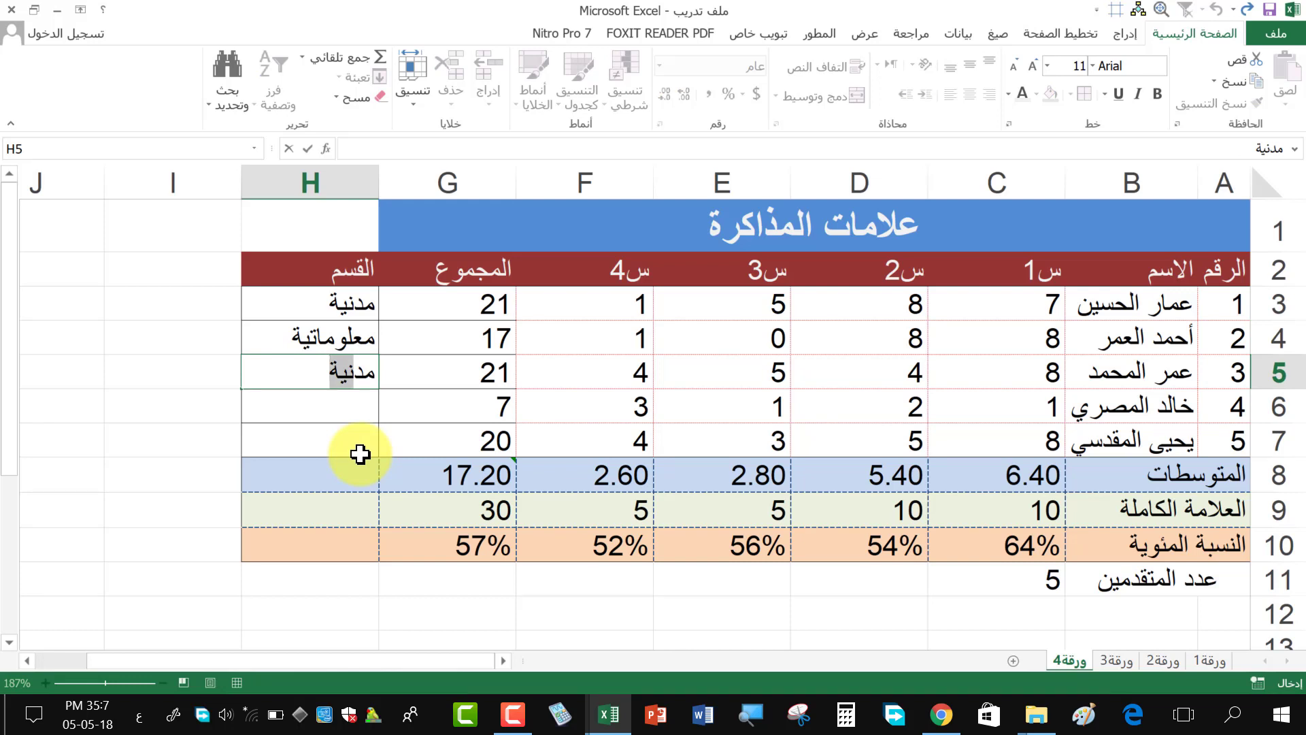
key("Return")
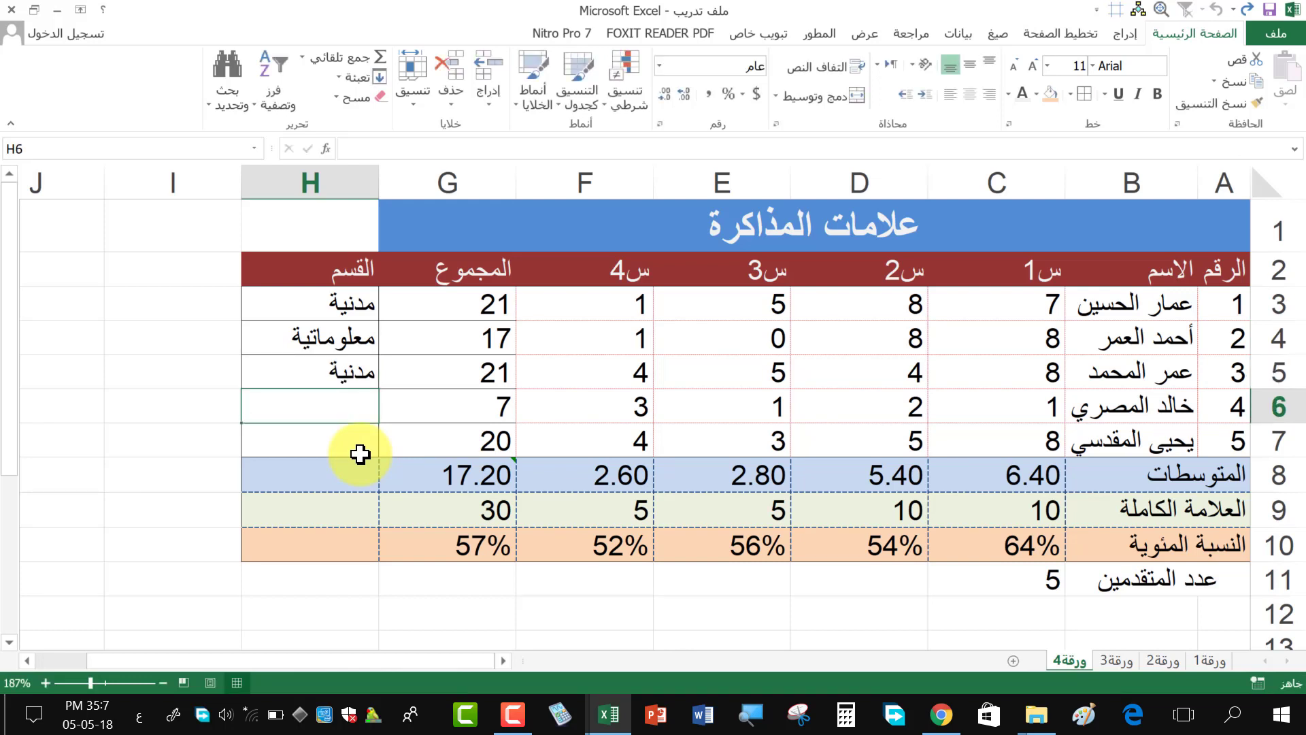
left_click(347, 368)
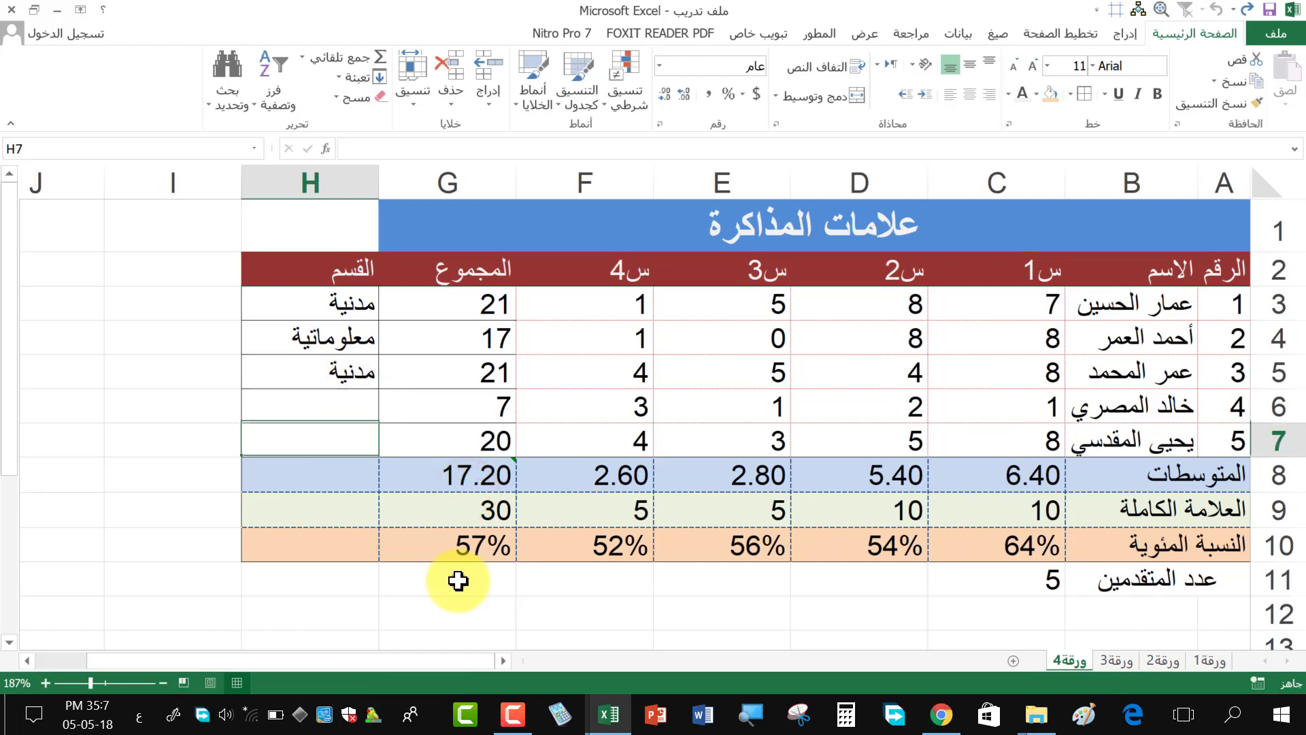
left_click_drag(320, 439, 284, 400)
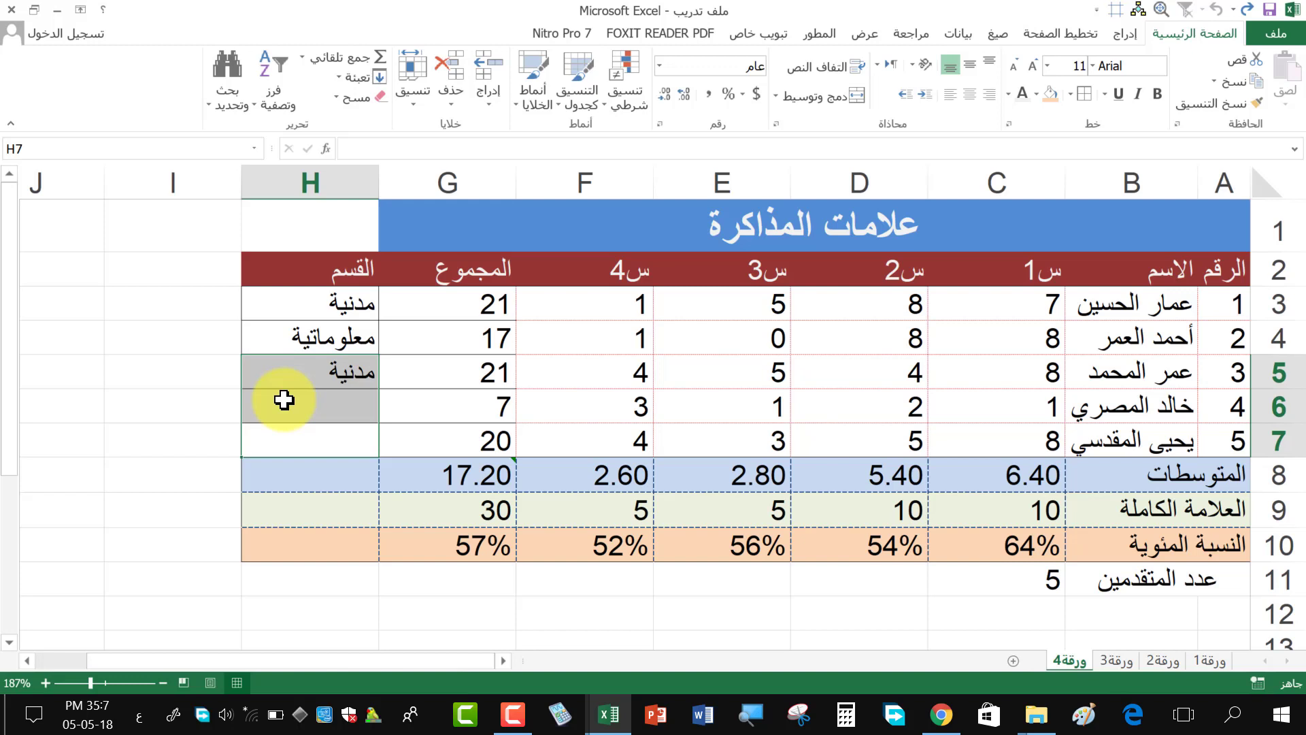
type("كيم")
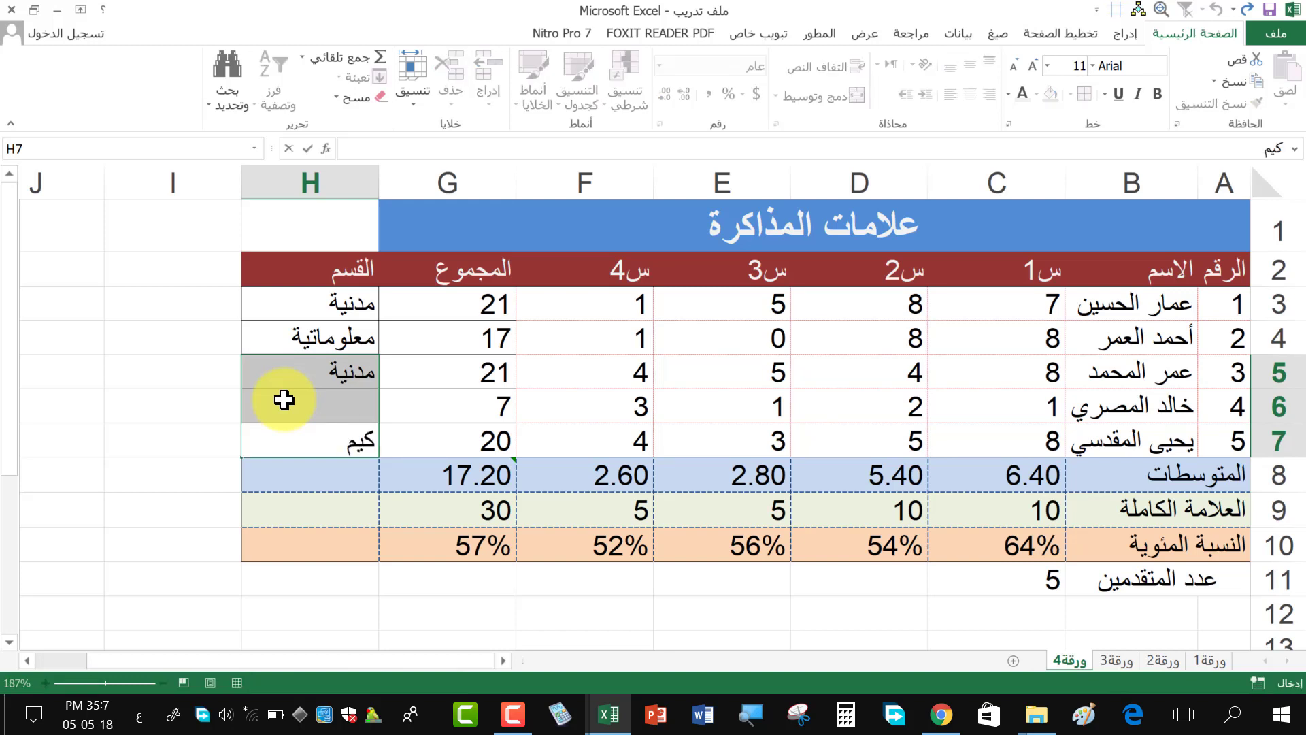
type("يائة")
key("BackSpace")
type("ية")
key("ctrl+Return")
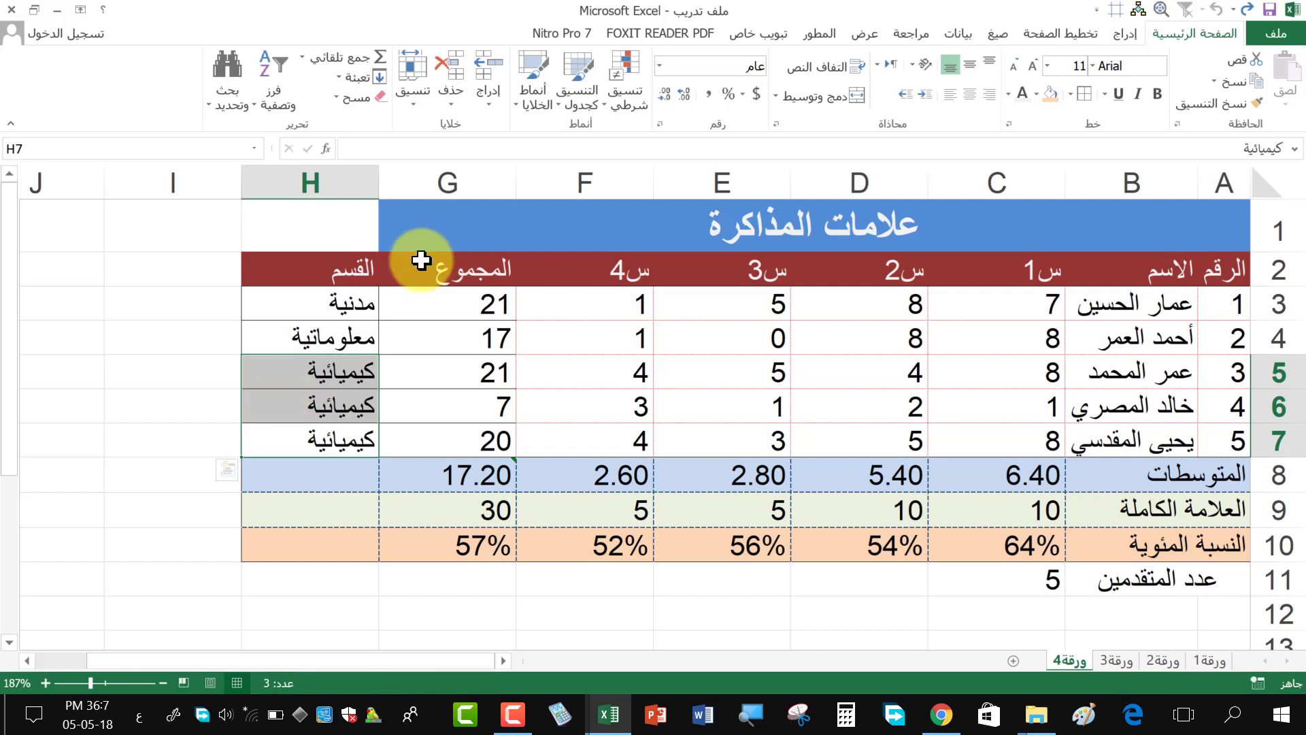
- Unmerge the علامات المذاكرة title, then merge and center it across A1:H1
left_click(300, 260)
left_click_drag(432, 229, 320, 228)
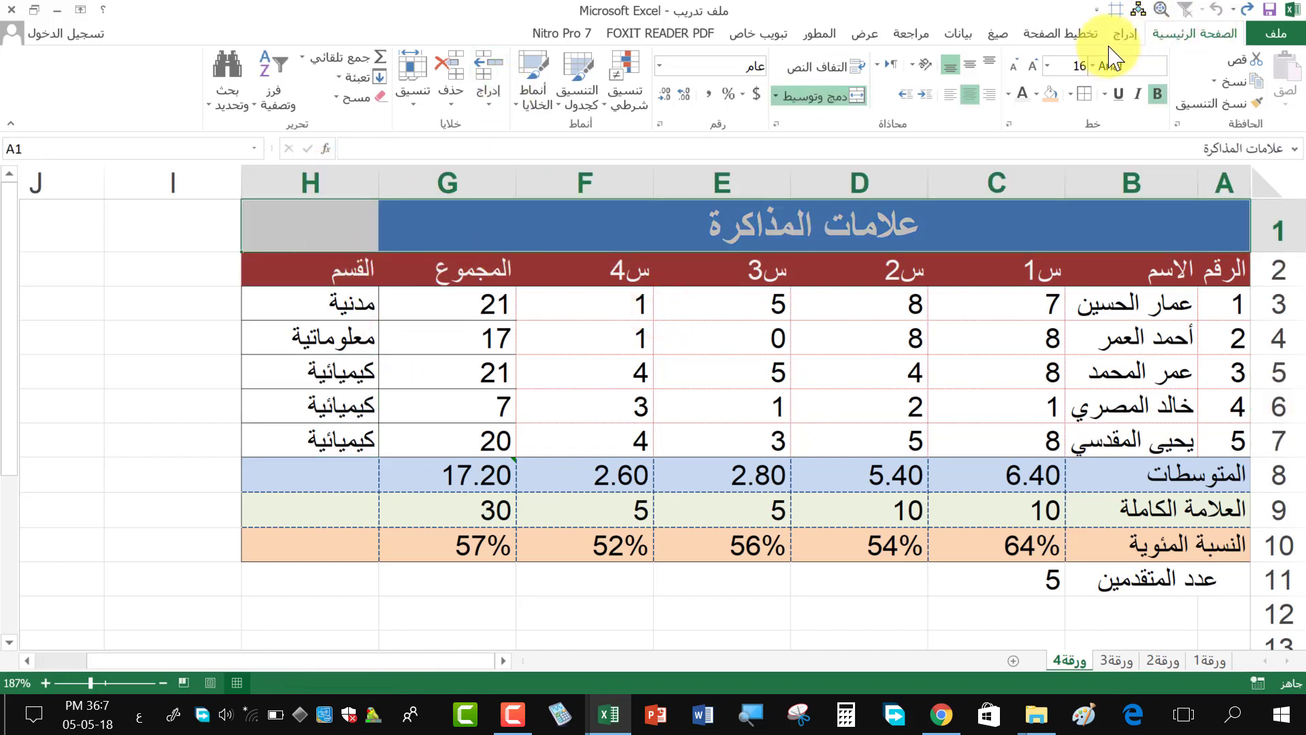
left_click(1092, 128)
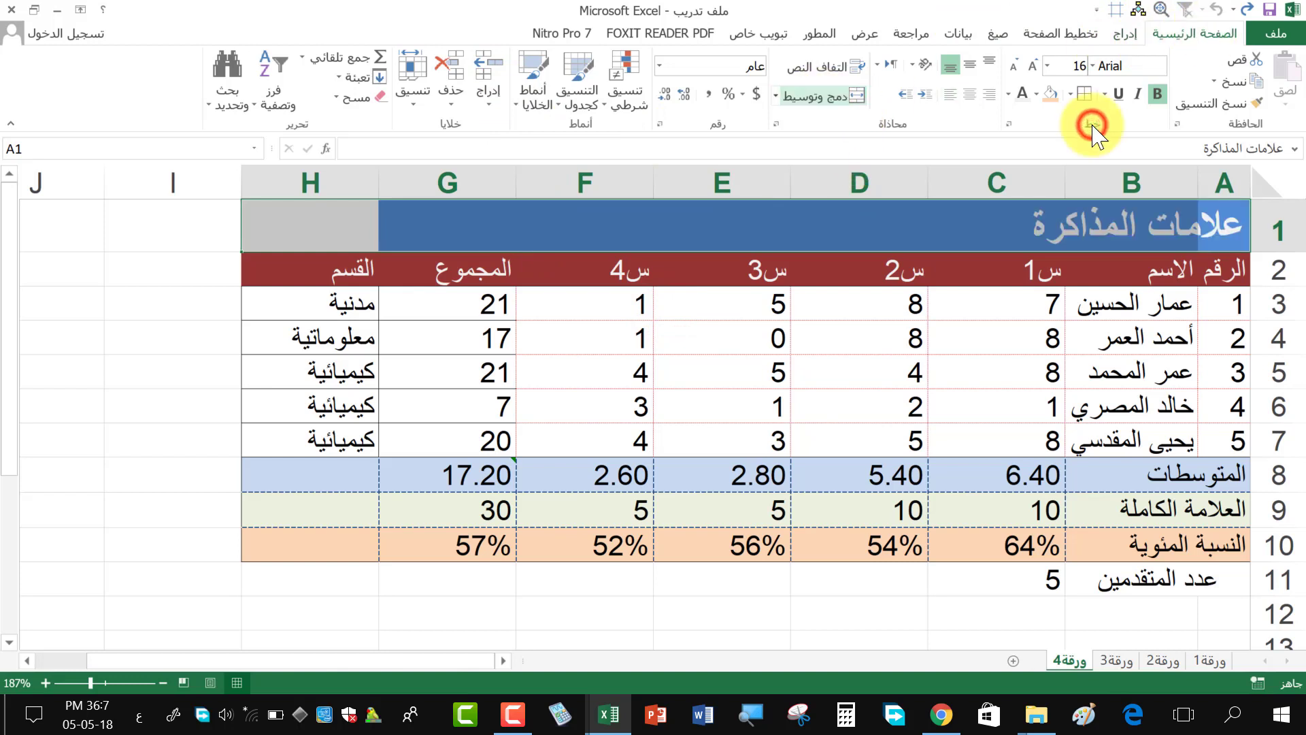
left_click(1092, 128)
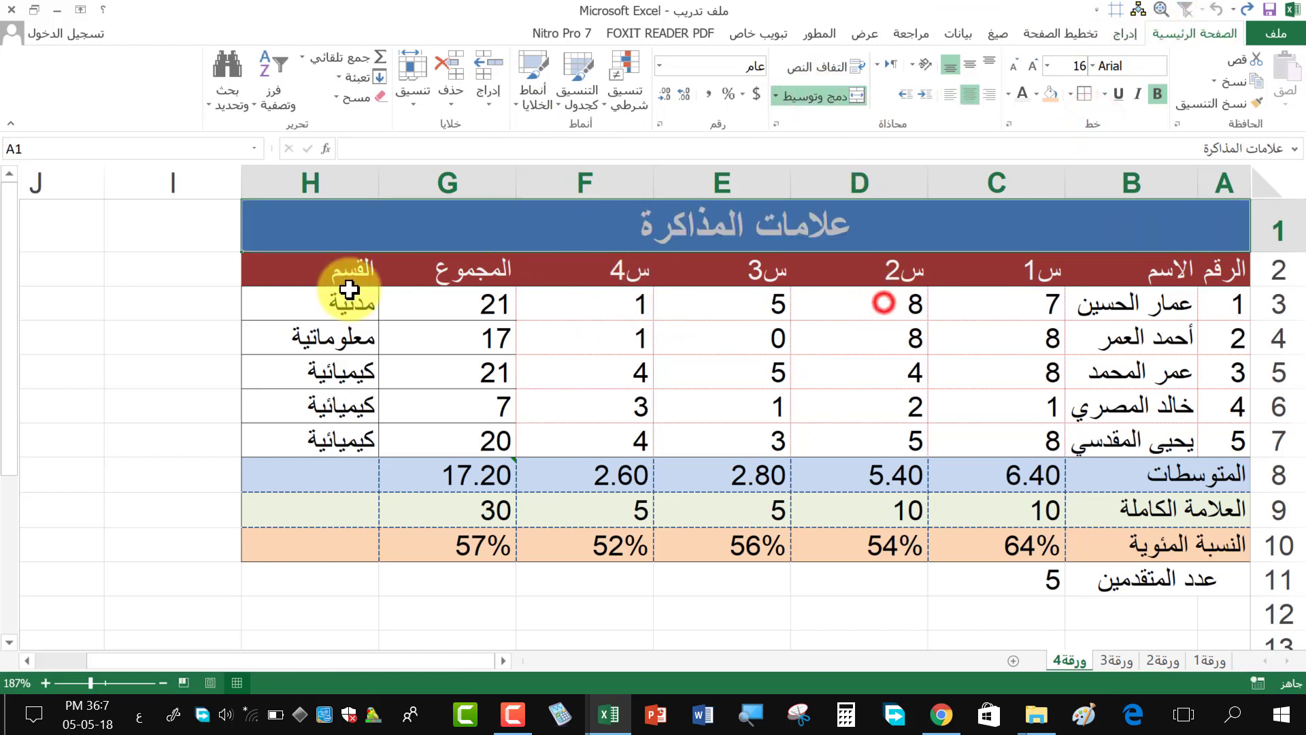
left_click(224, 278)
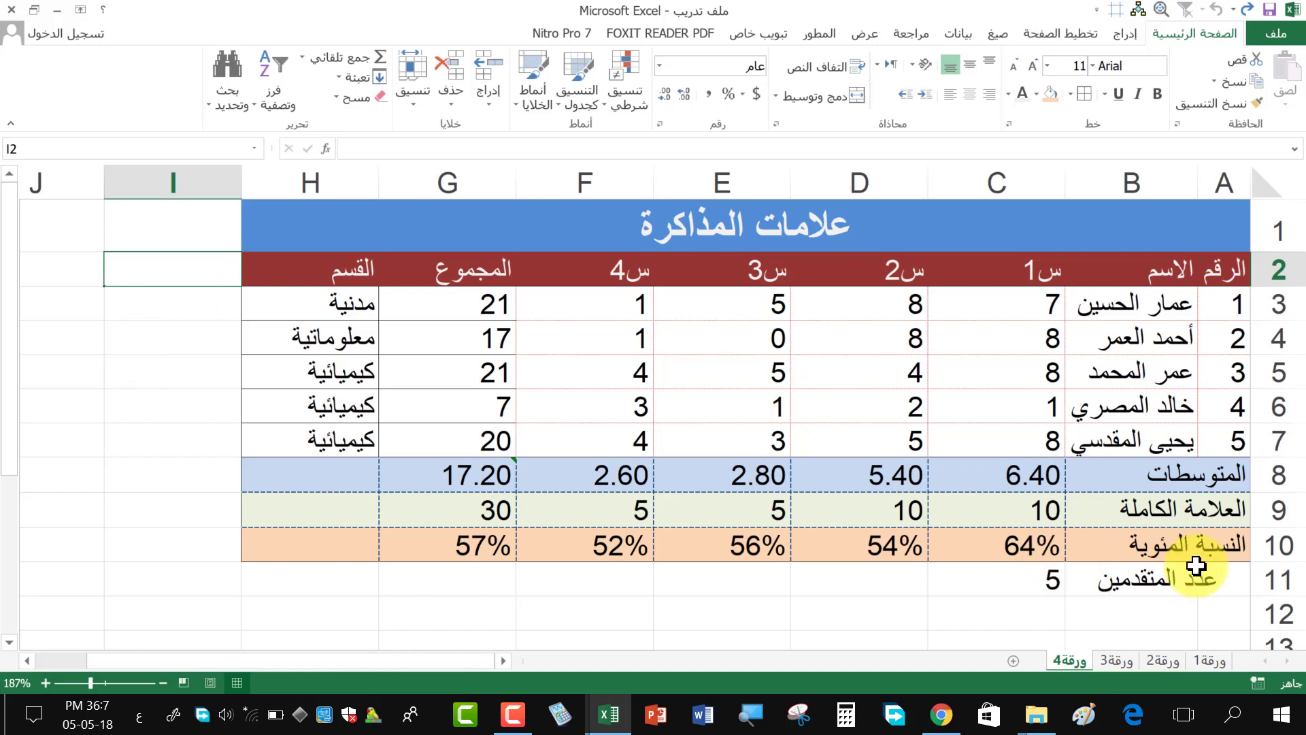
- Make A11:C11 bold, with white text on a dark red fill matching the header
left_click_drag(1218, 577, 992, 584)
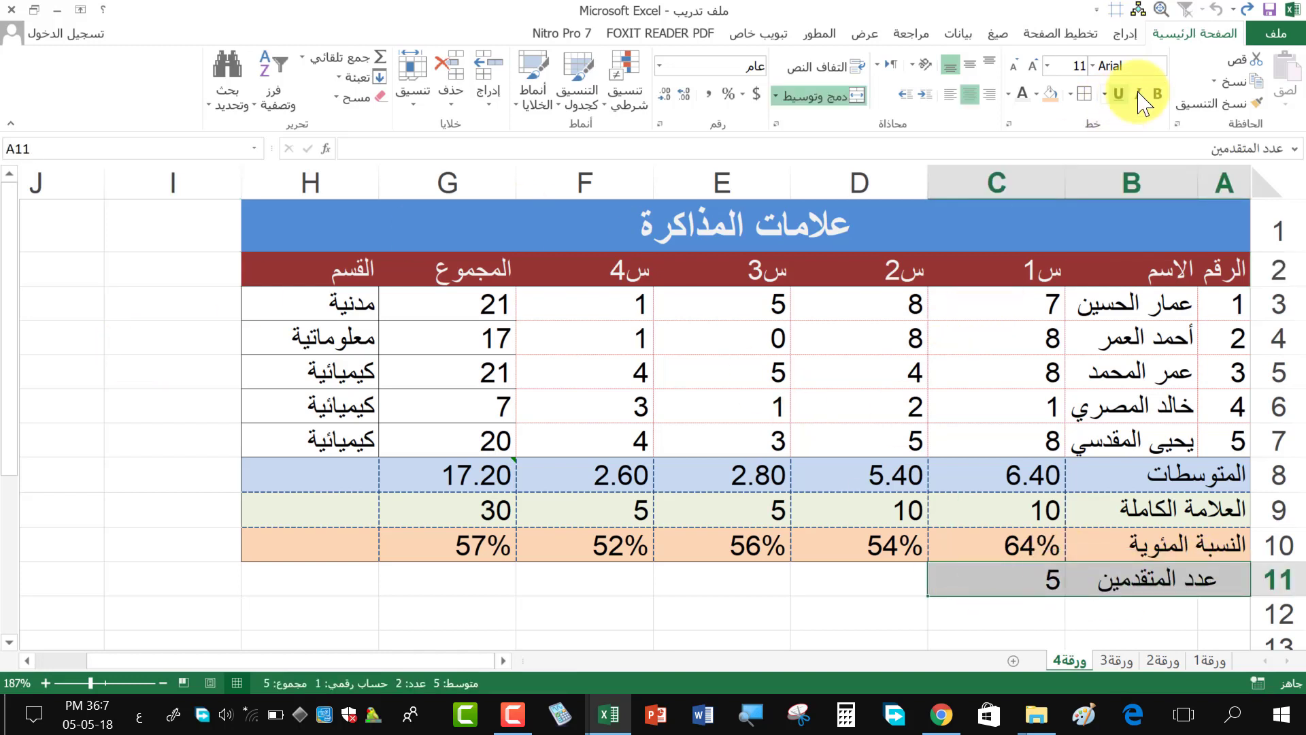
left_click(1156, 93)
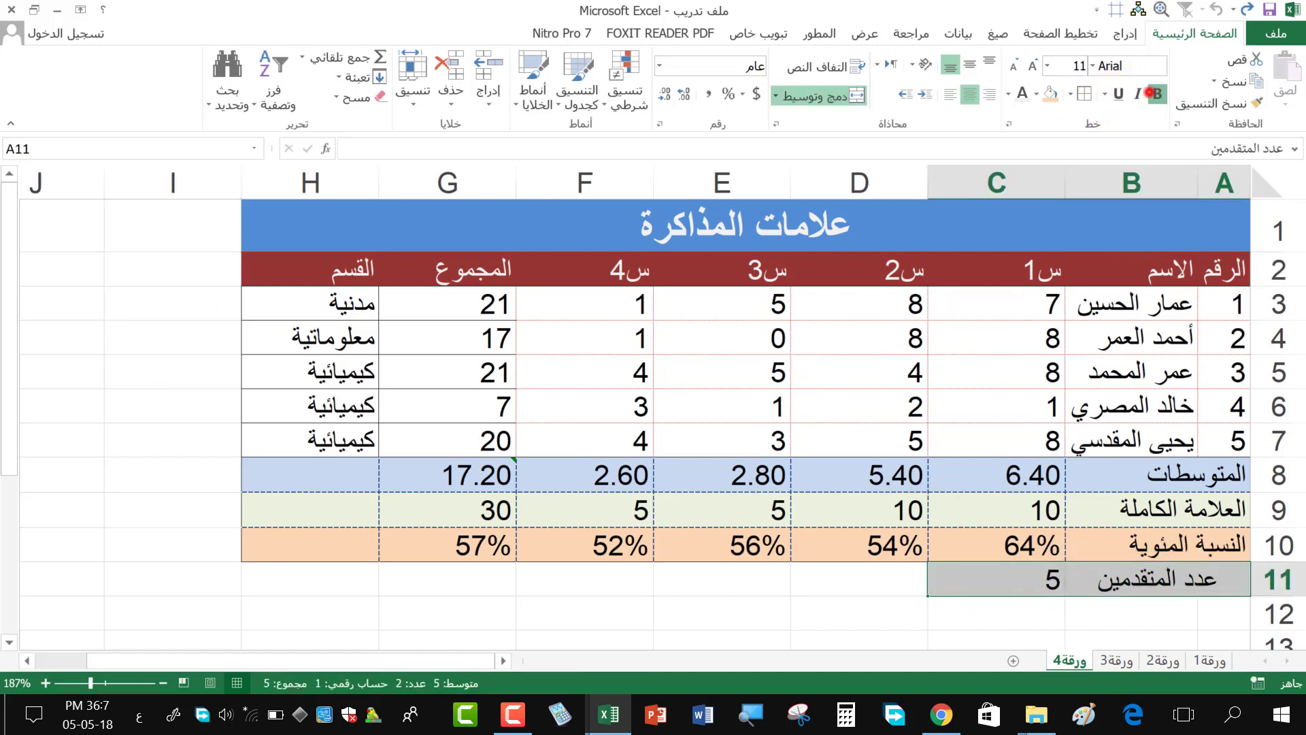
left_click(1025, 99)
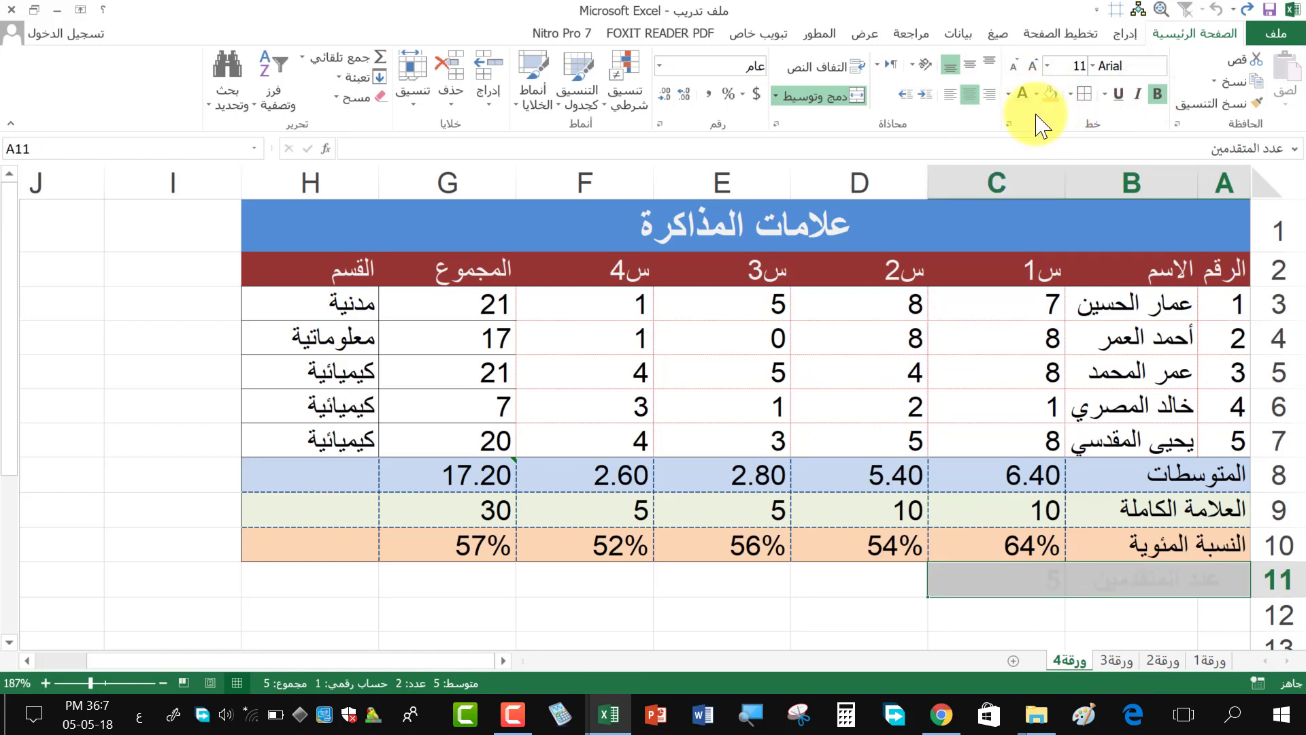
left_click(1036, 94)
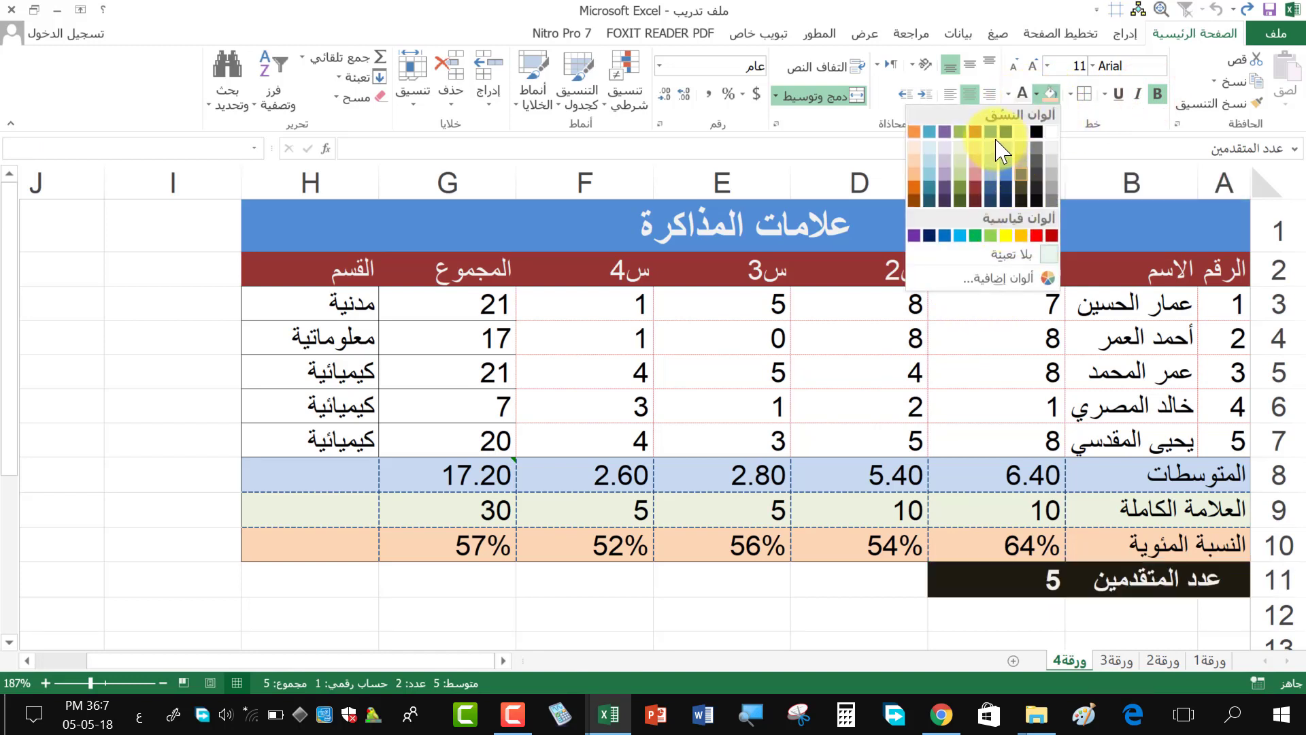
left_click(974, 132)
left_click(805, 636)
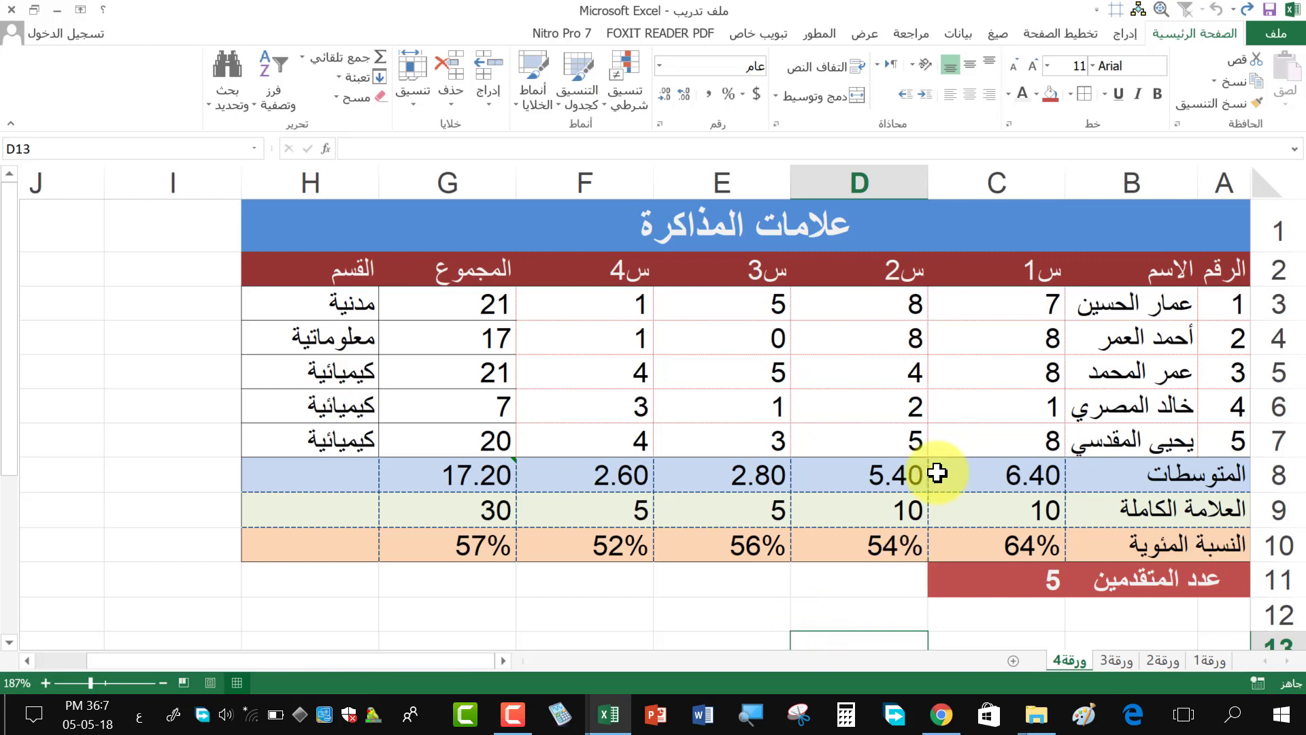
scroll(911, 445, "down", 4)
scroll(908, 446, "down", 1)
scroll(928, 441, "up", 3)
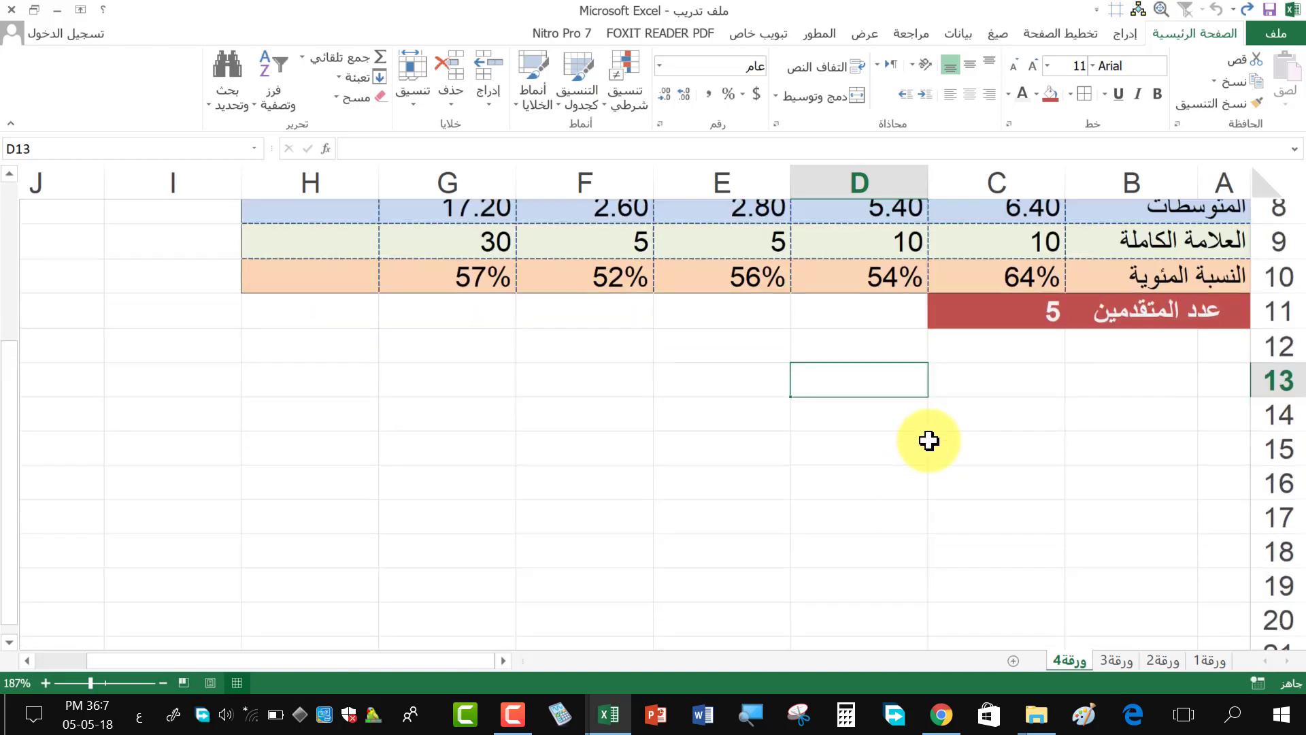
scroll(929, 441, "up", 1)
scroll(930, 439, "up", 2)
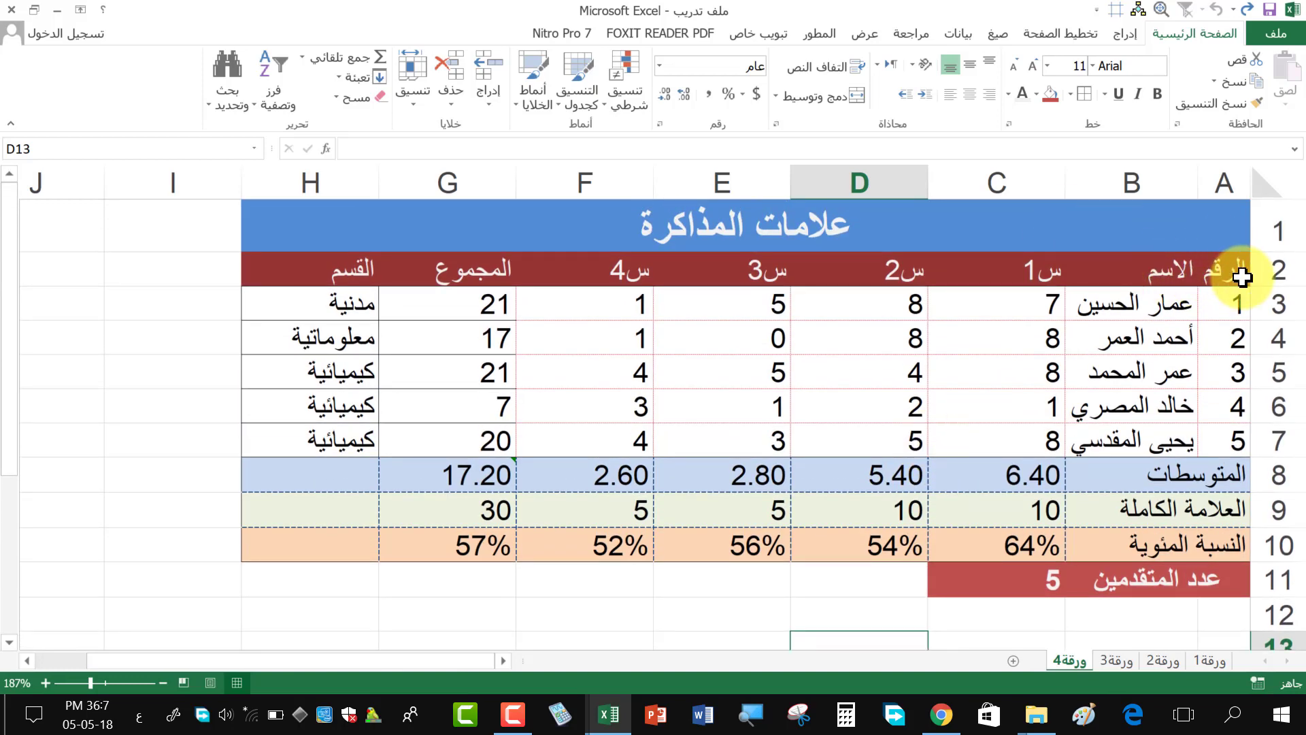
- Copy A2:H7 into a new sheet ورقة5 and paste it as values only
left_click_drag(1224, 270, 361, 434)
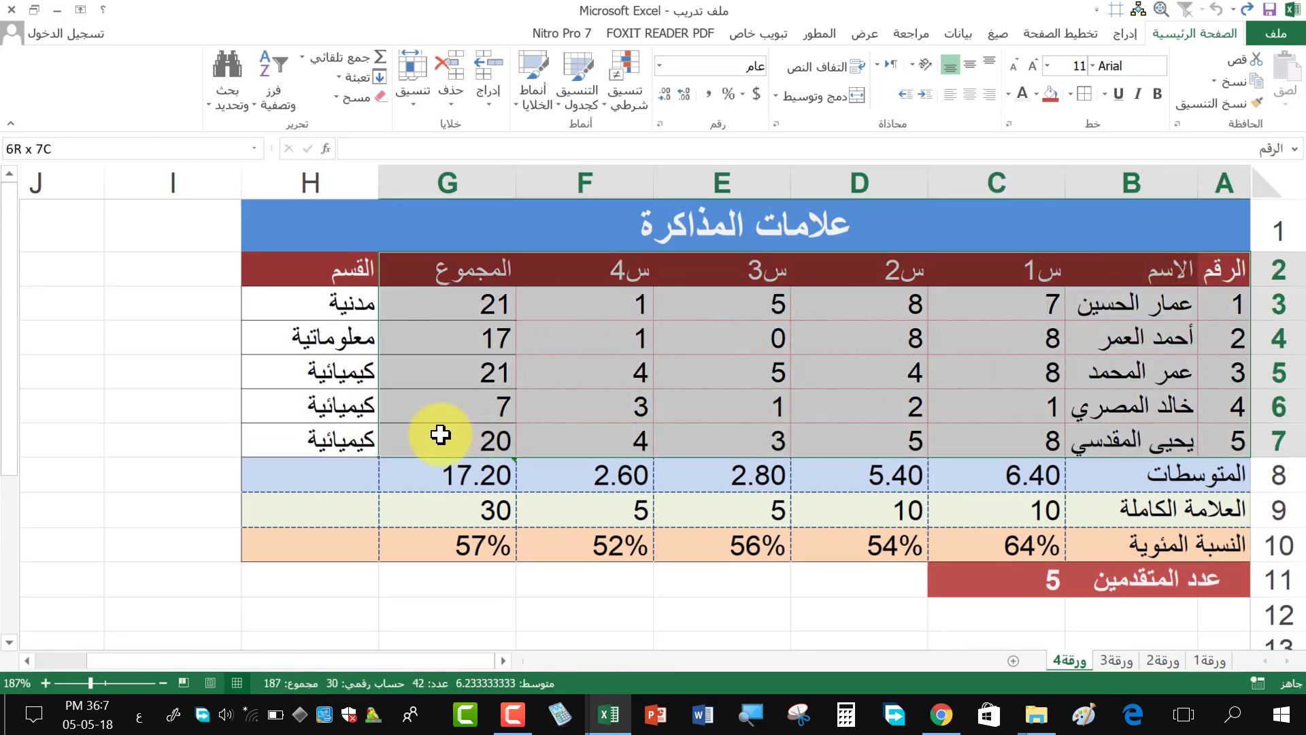
right_click(794, 300)
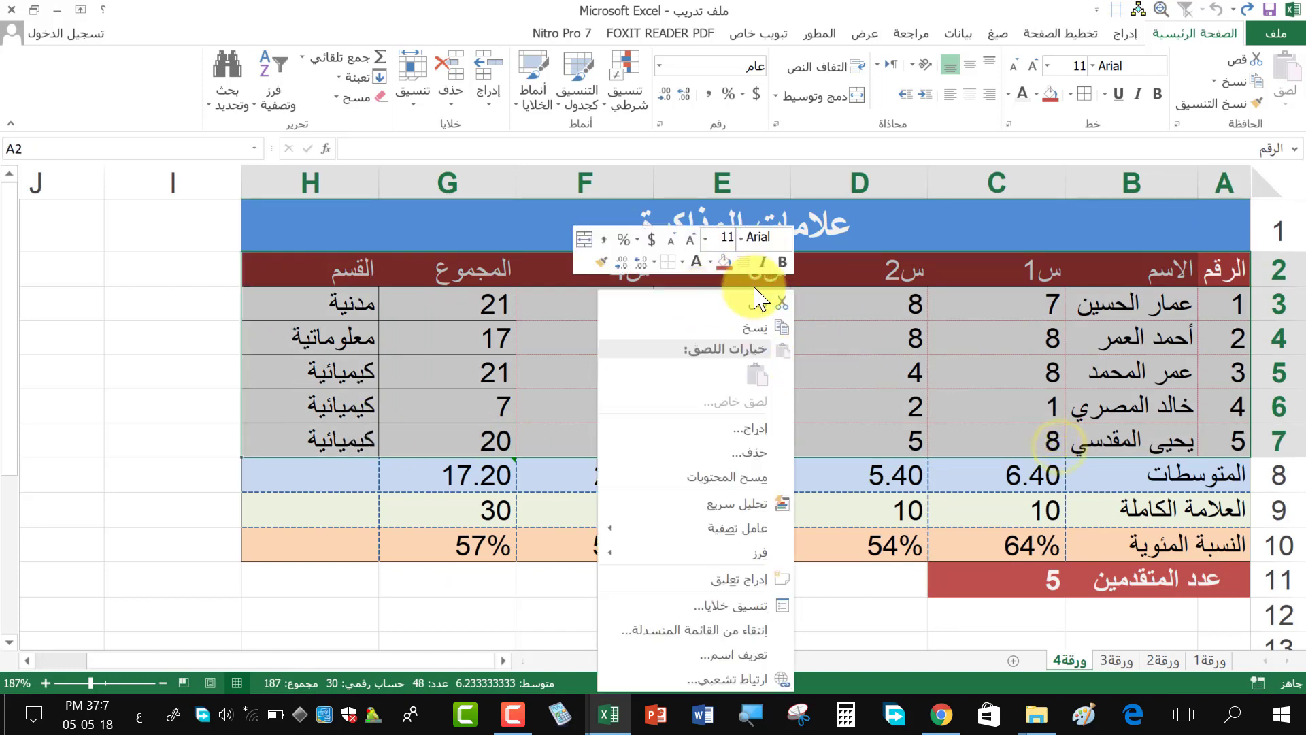
key("Escape")
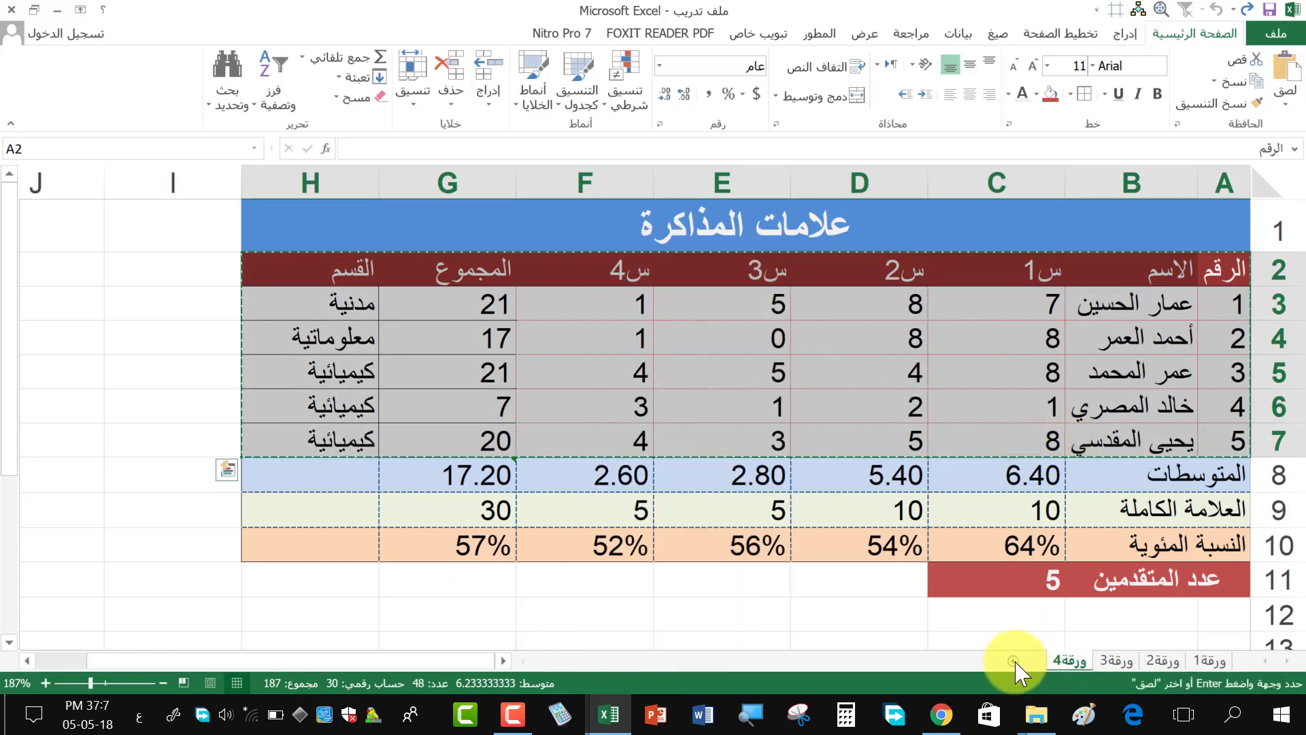
left_click(1013, 661)
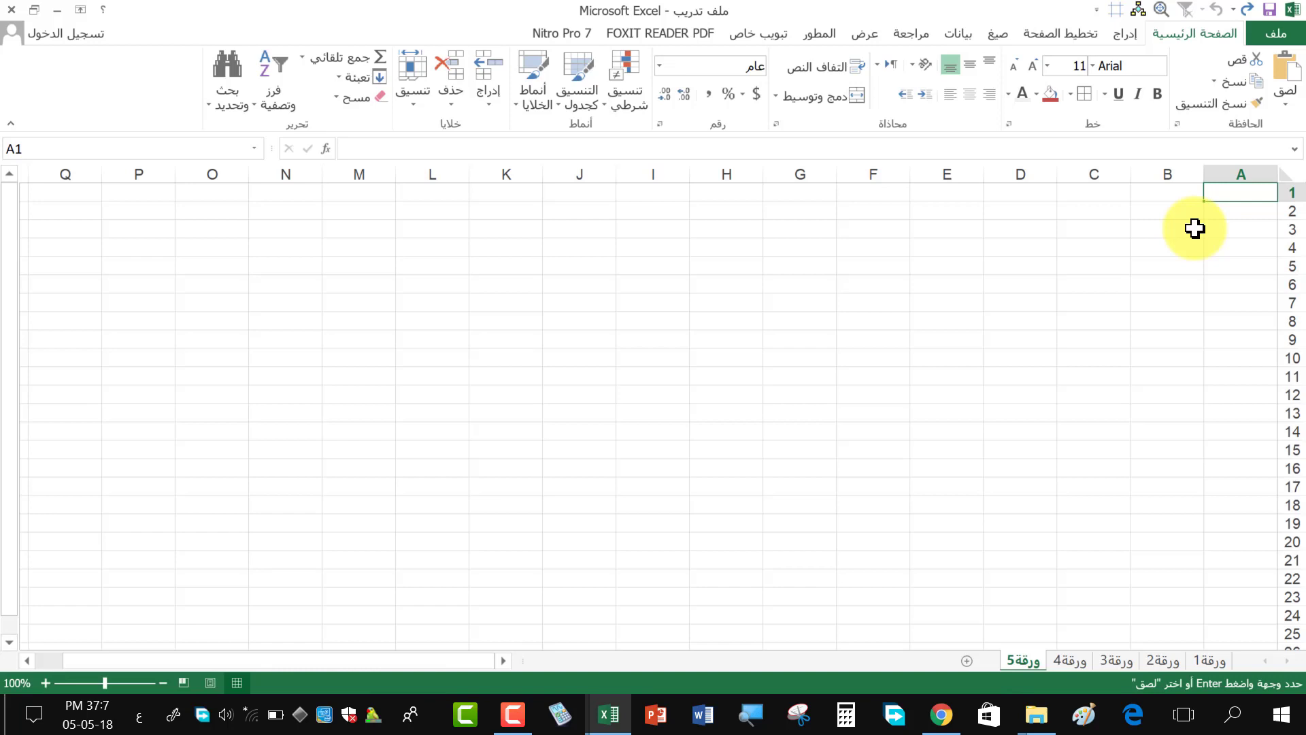
key("ctrl+v")
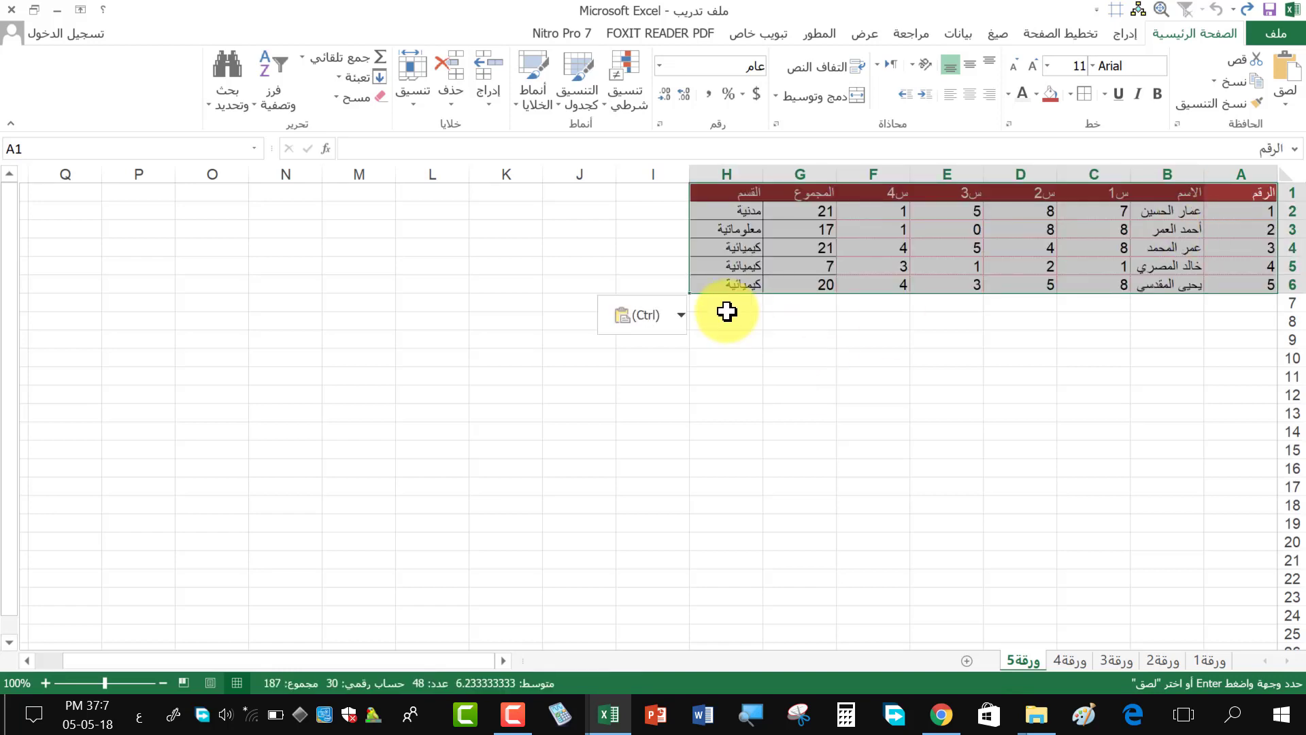
left_click(666, 332)
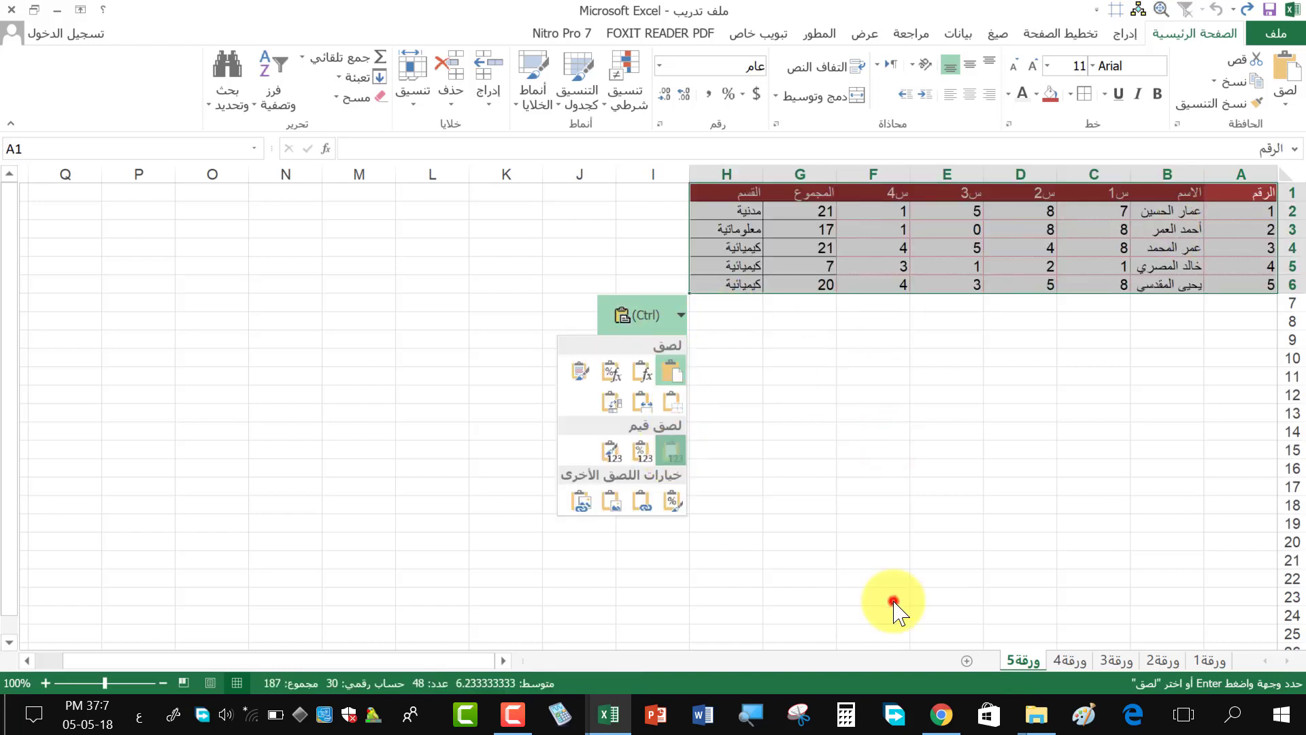
left_click(670, 443)
- Zoom to fit the pasted grade table A1:H7 in the window
mouse_move(1255, 194)
left_mouse_down()
mouse_move(741, 300)
mouse_move(734, 338)
left_mouse_up()
left_click(17, 683)
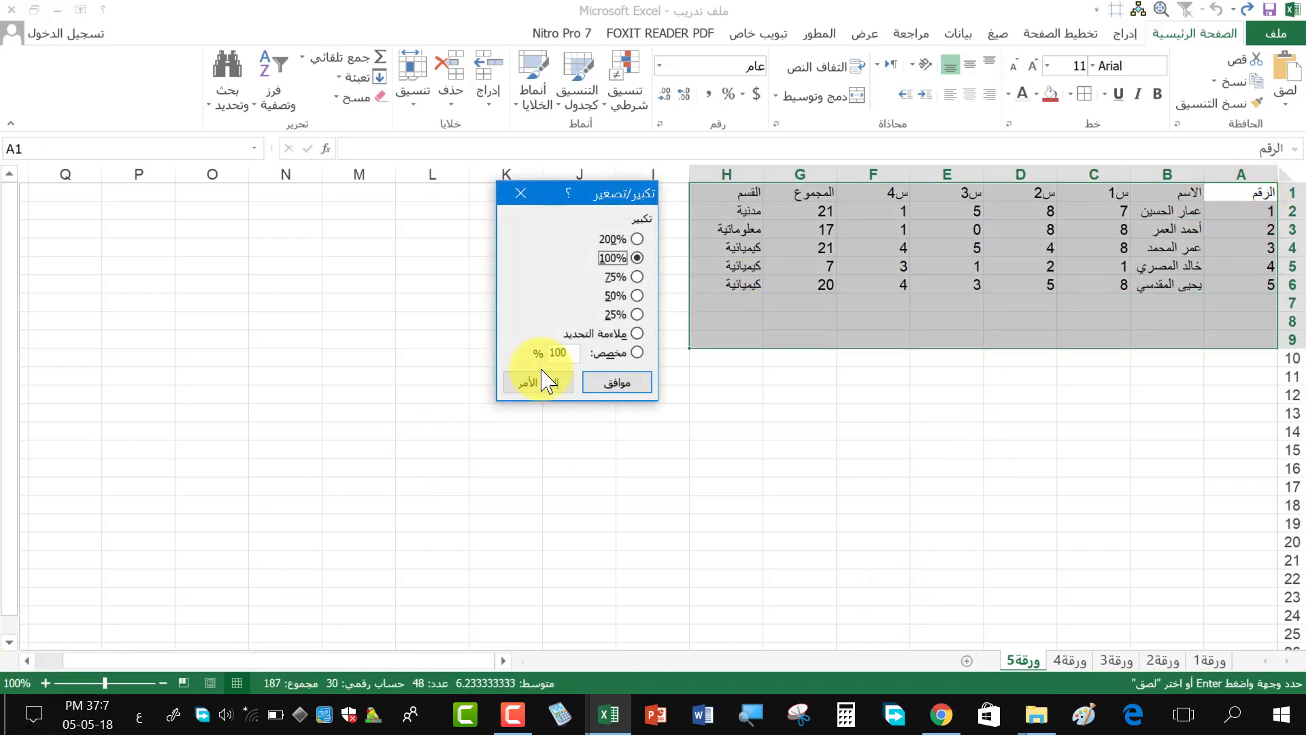
left_click(636, 334)
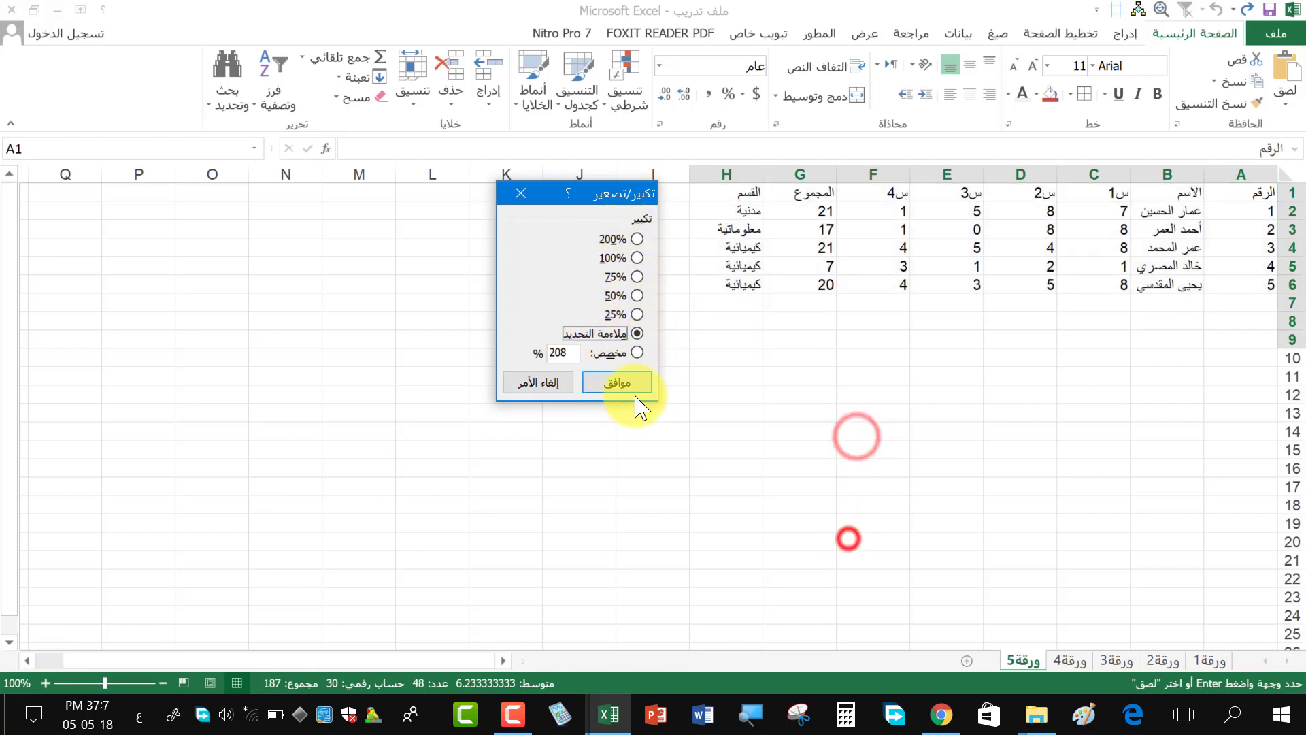
left_click(633, 383)
- Clear the selection and start selecting the grade table from cell A1
left_click(904, 490)
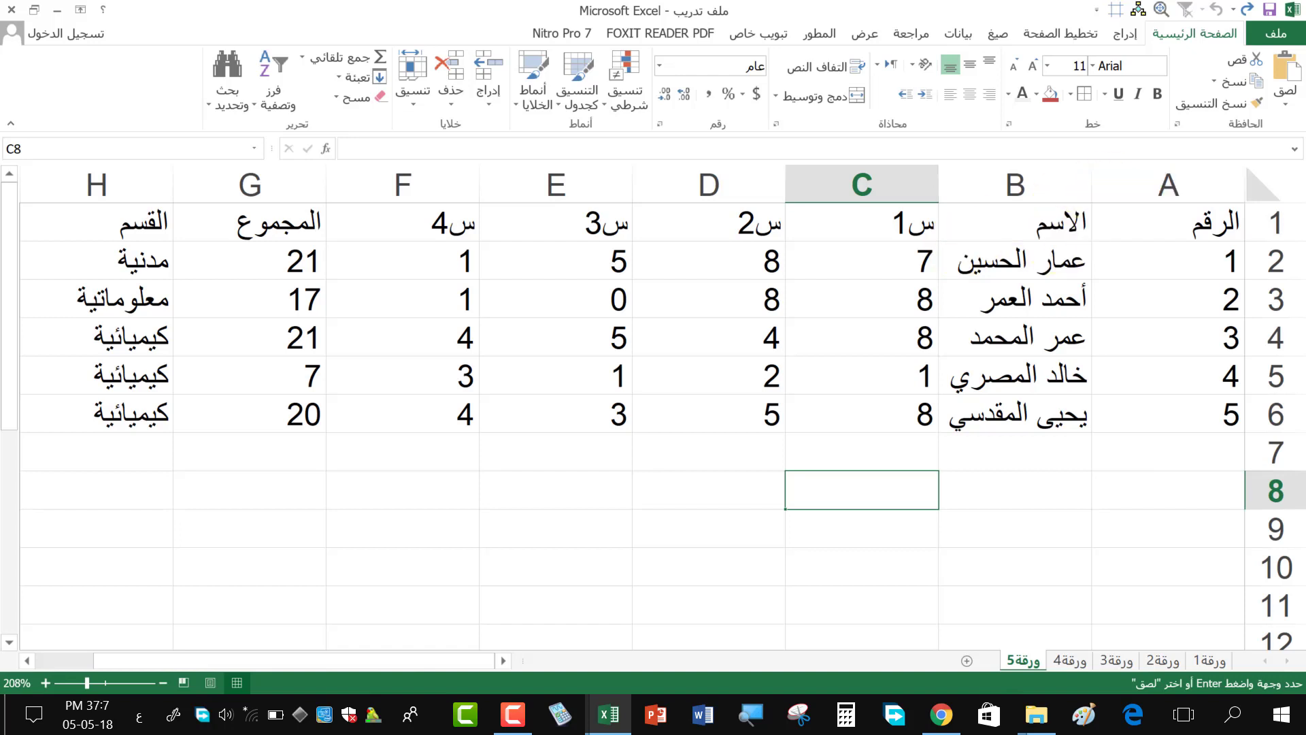
left_click(1024, 226)
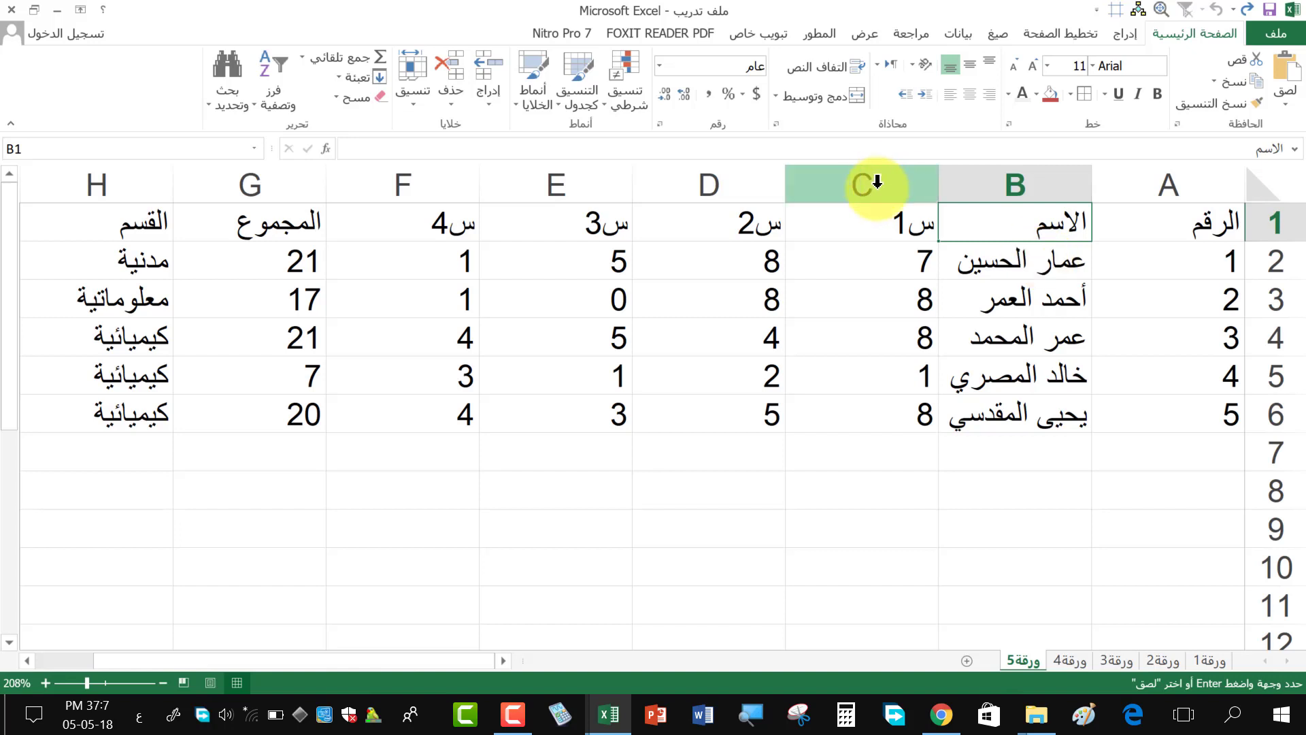
left_click(1021, 261)
left_click_drag(1195, 219, 1195, 261)
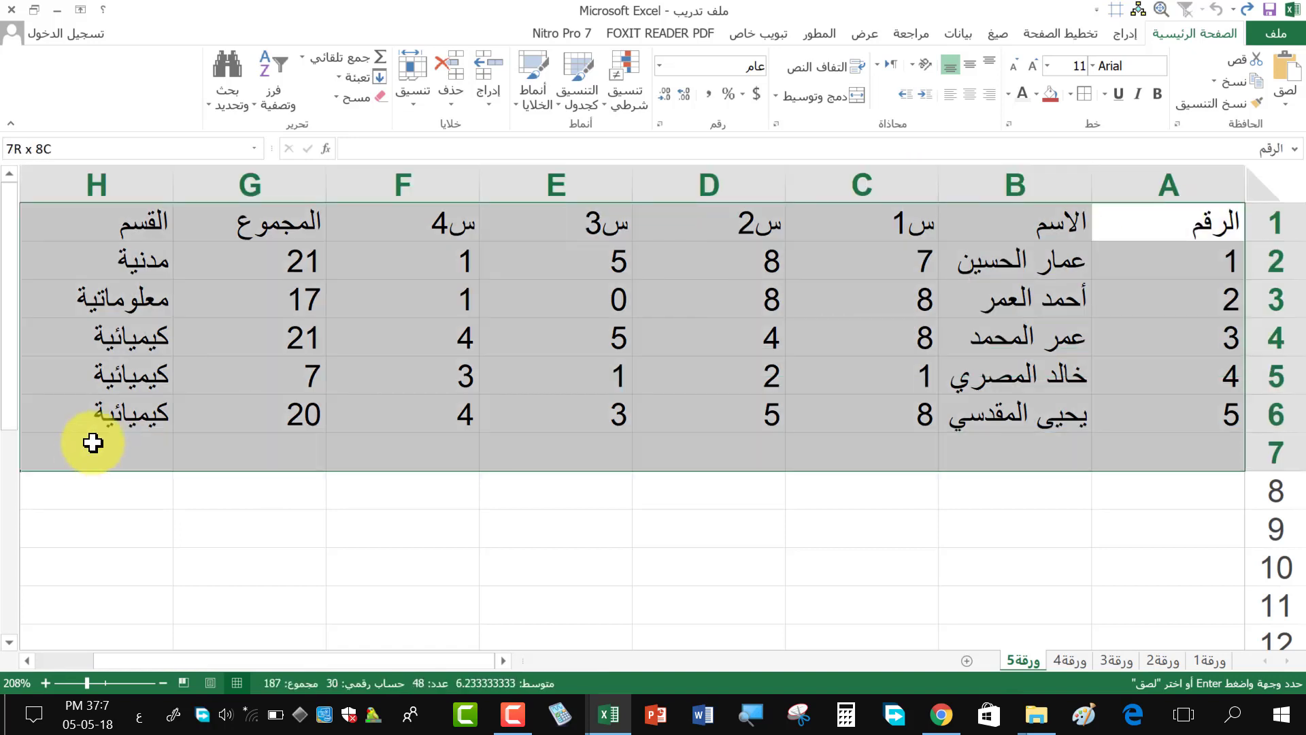
- Format A1:H6 as a table with headers and a blue banded table style
left_click(109, 415, "shift")
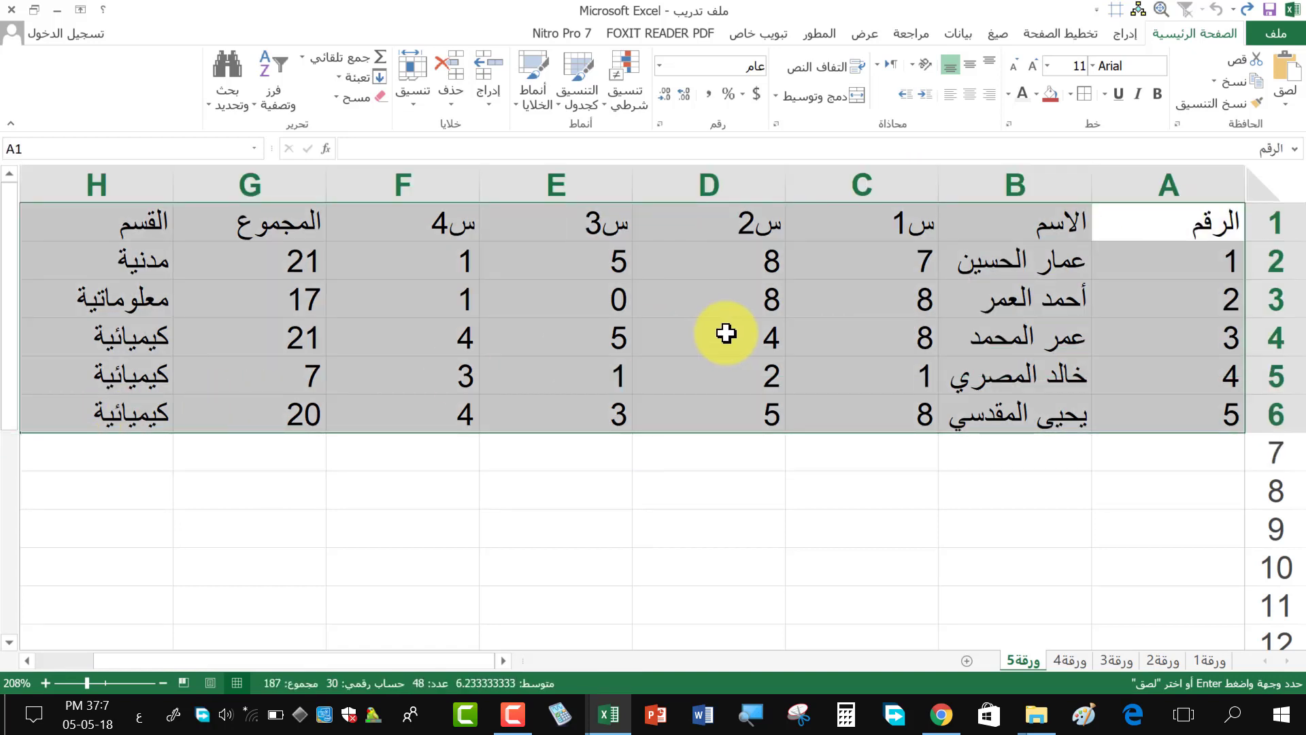
key("ctrl+t")
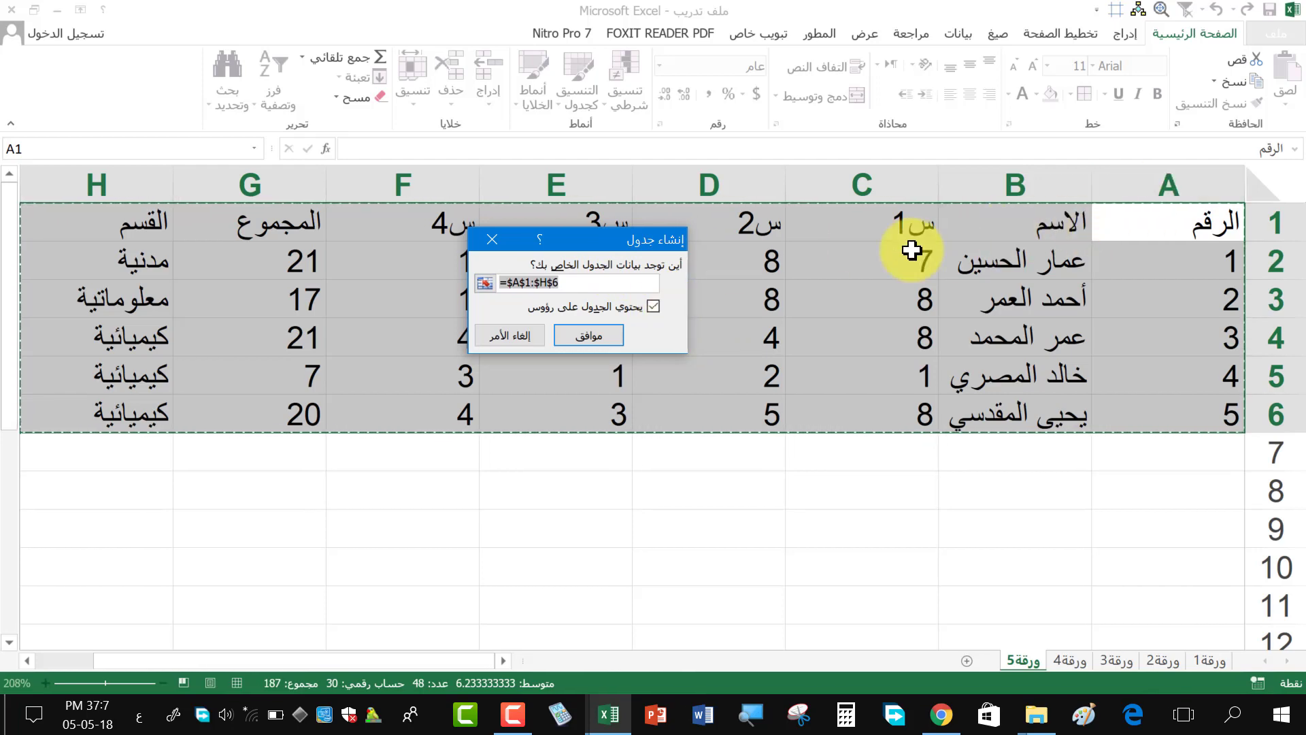
left_click(599, 334)
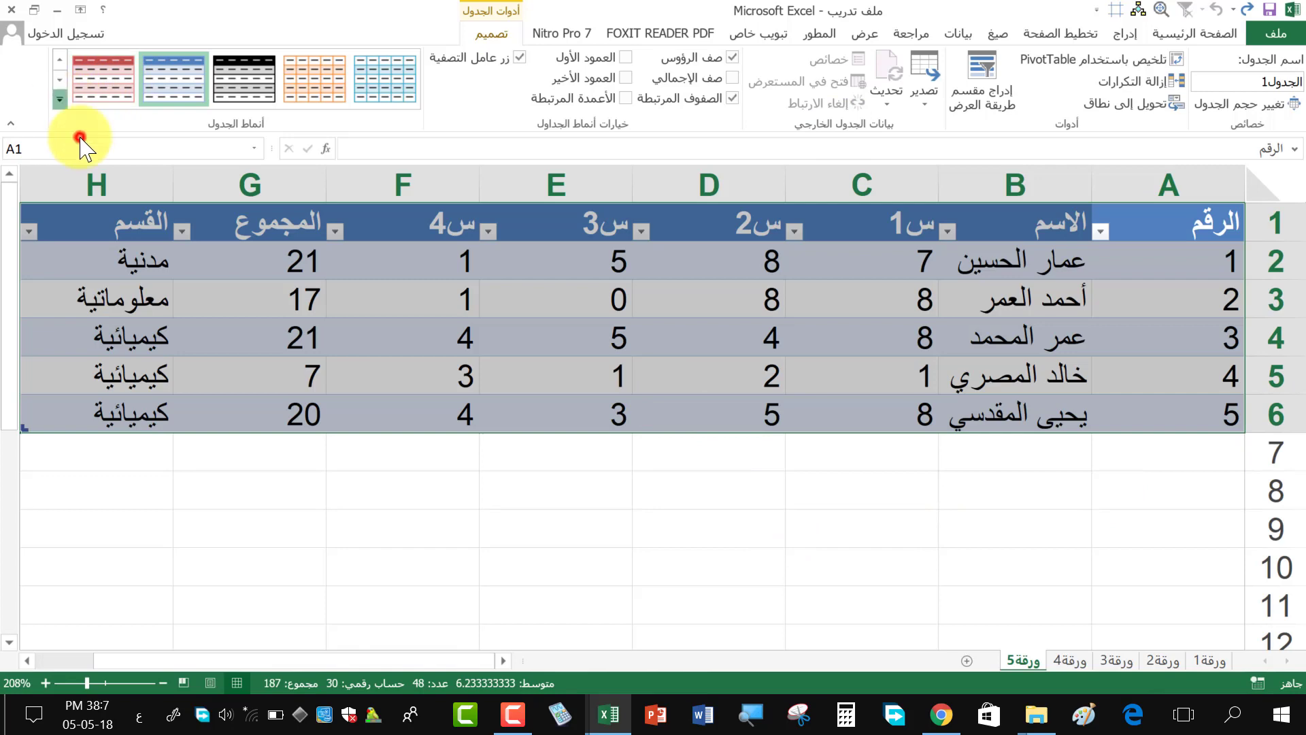
left_click(59, 100)
left_click(549, 544)
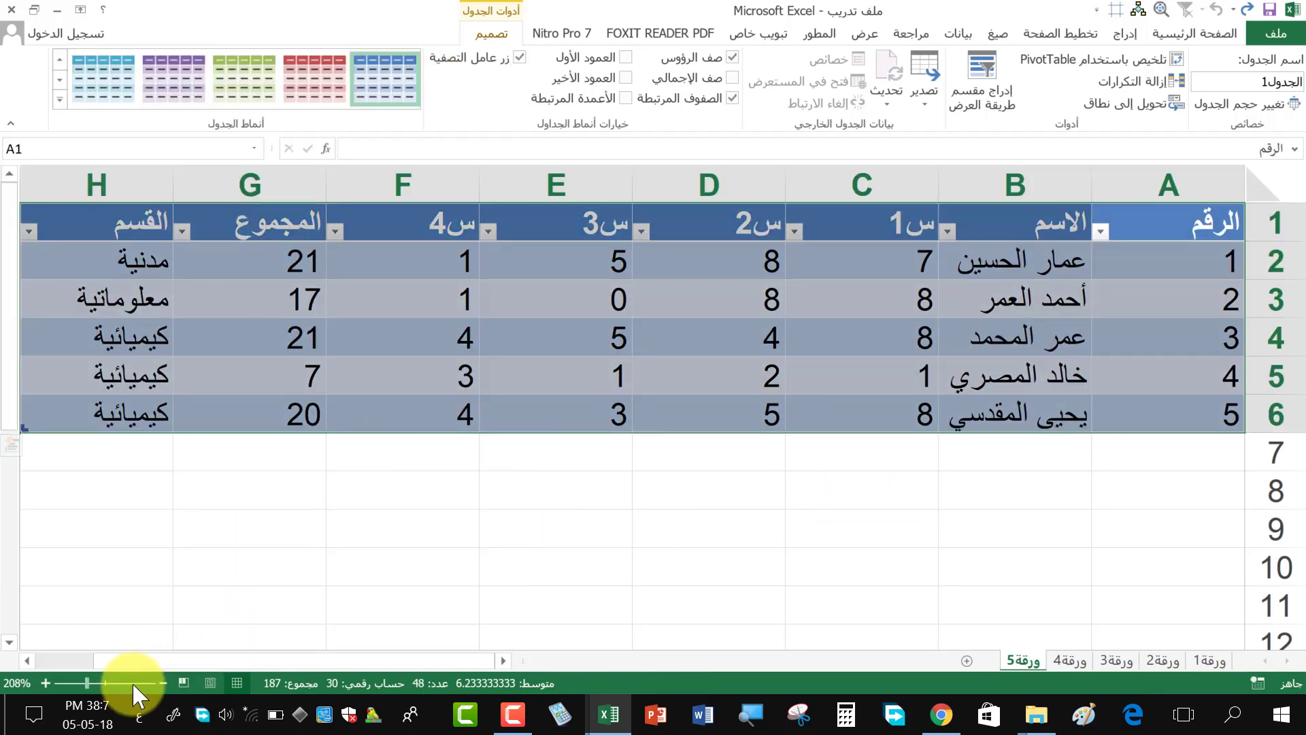
- Zoom out to 200%, inspect cells in row 4, and begin converting the table to a range
left_click(162, 682)
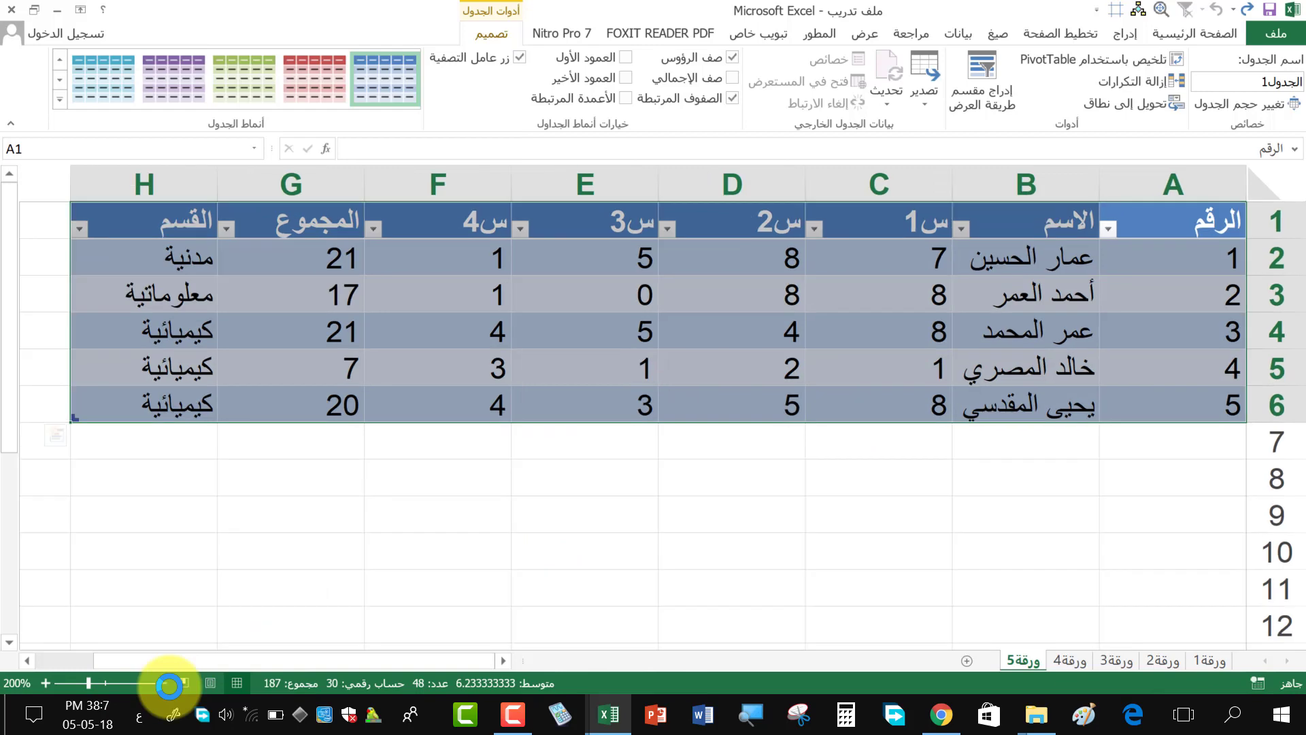
left_click(808, 504)
left_click(838, 333)
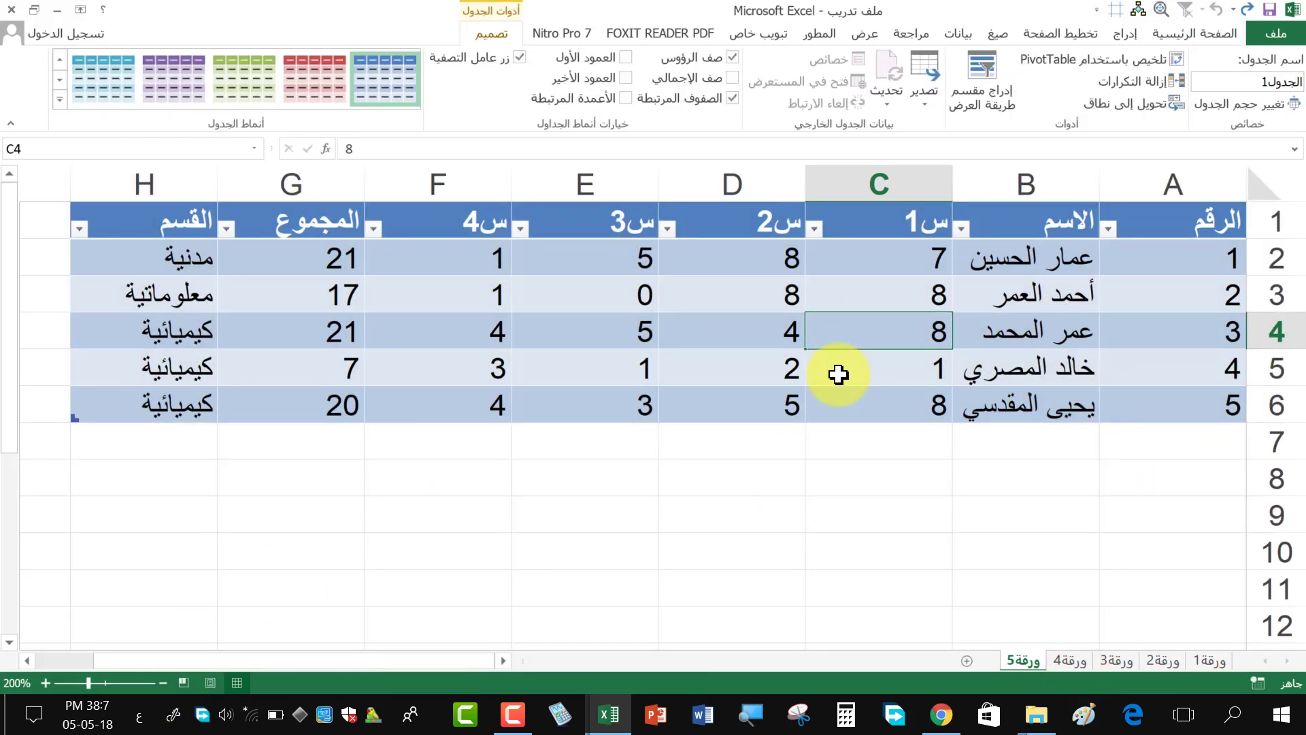
left_click(650, 323)
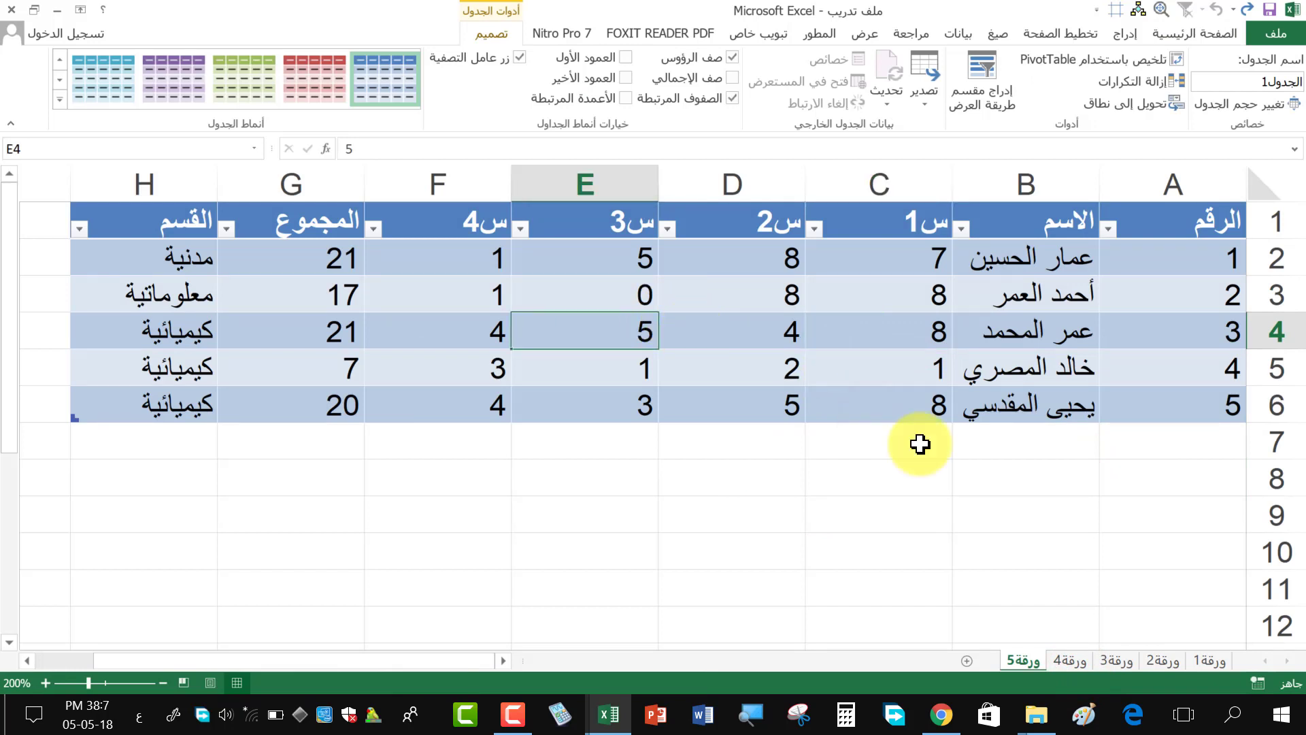
left_click(691, 329)
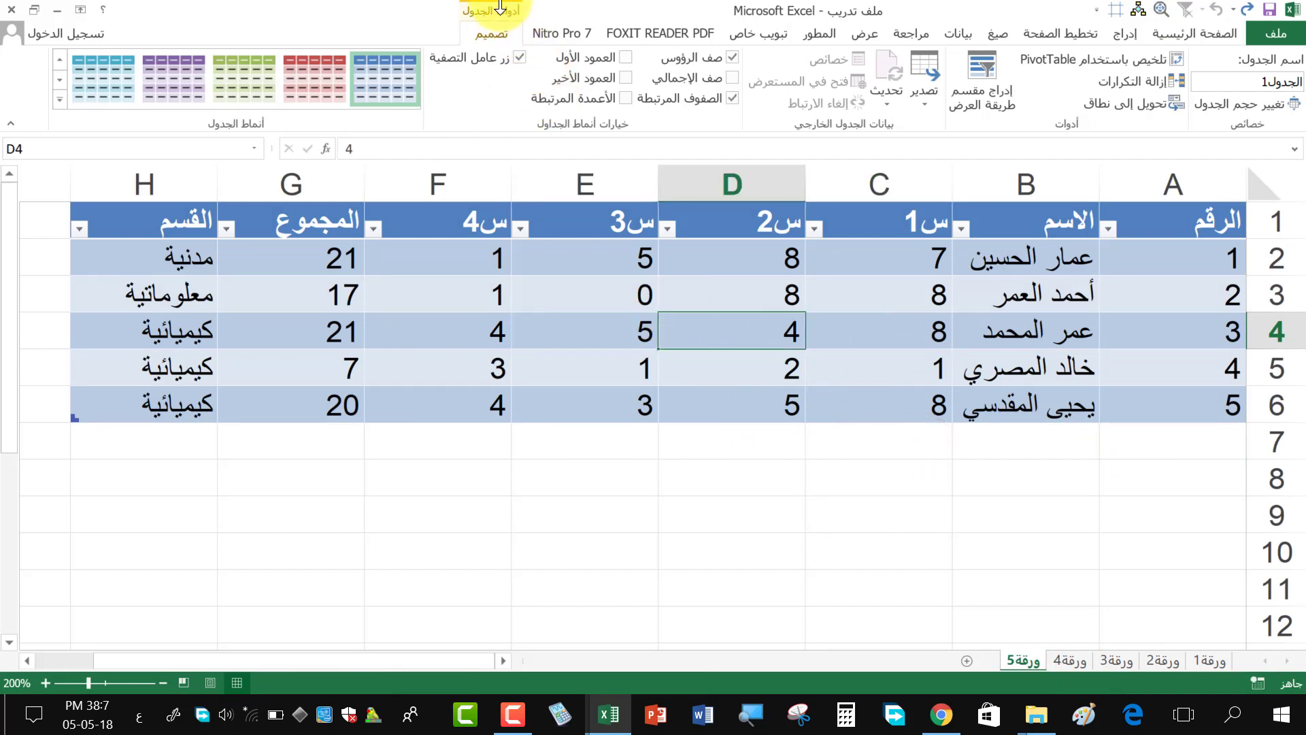
left_click(1147, 109)
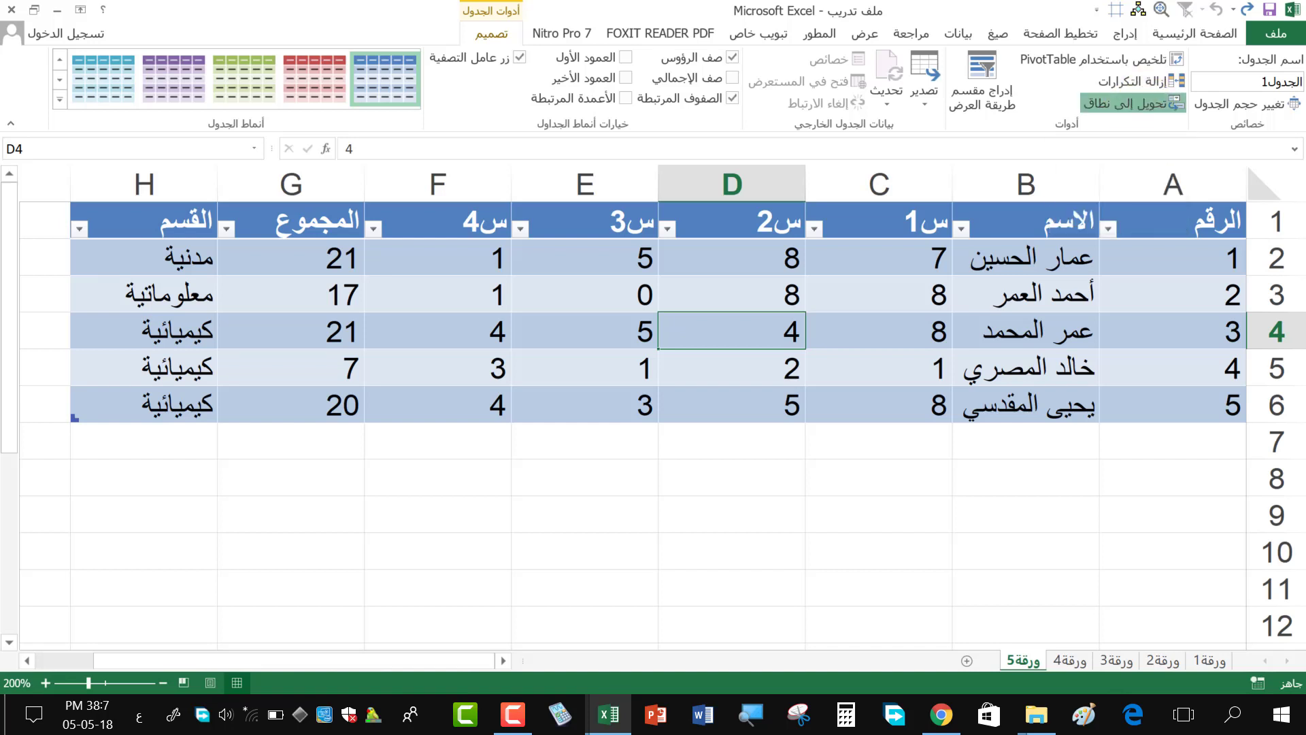
- Confirm converting the table to a normal range and select the student names B2:B6
left_click(704, 405)
left_click(884, 481)
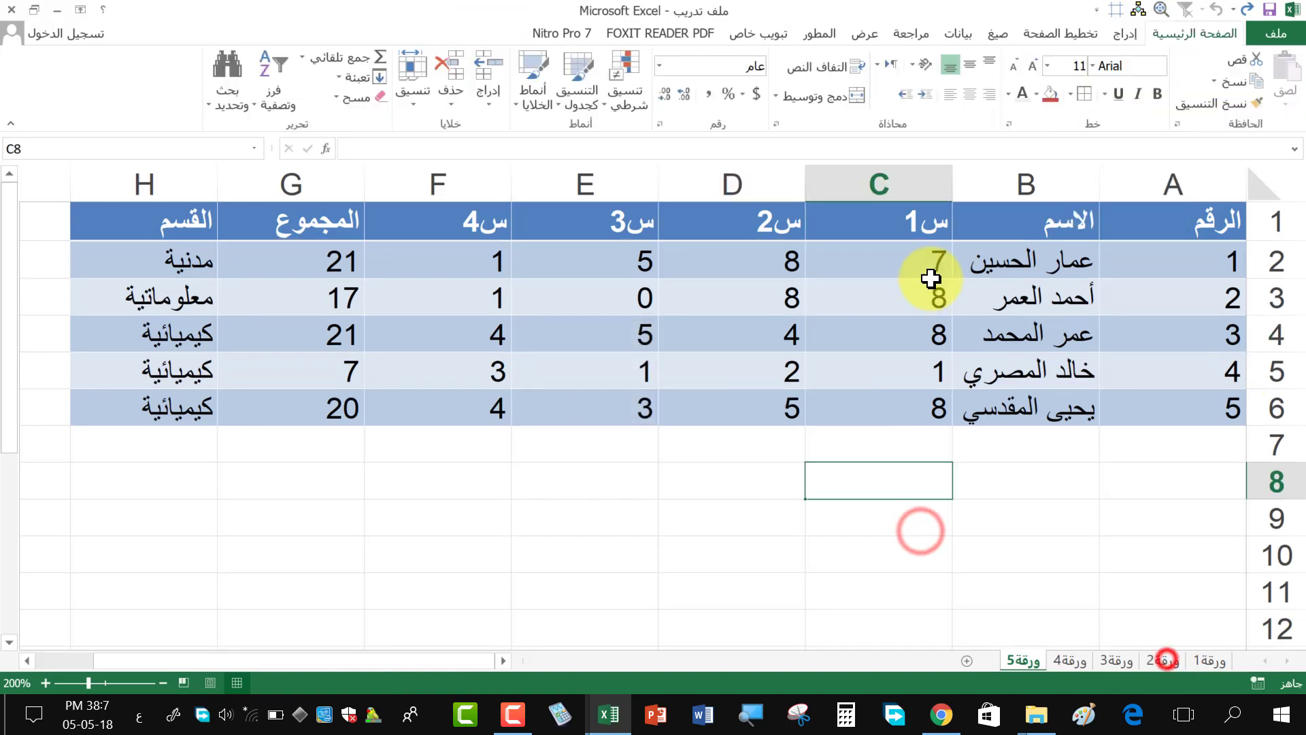
left_click(927, 277)
left_click(1055, 262)
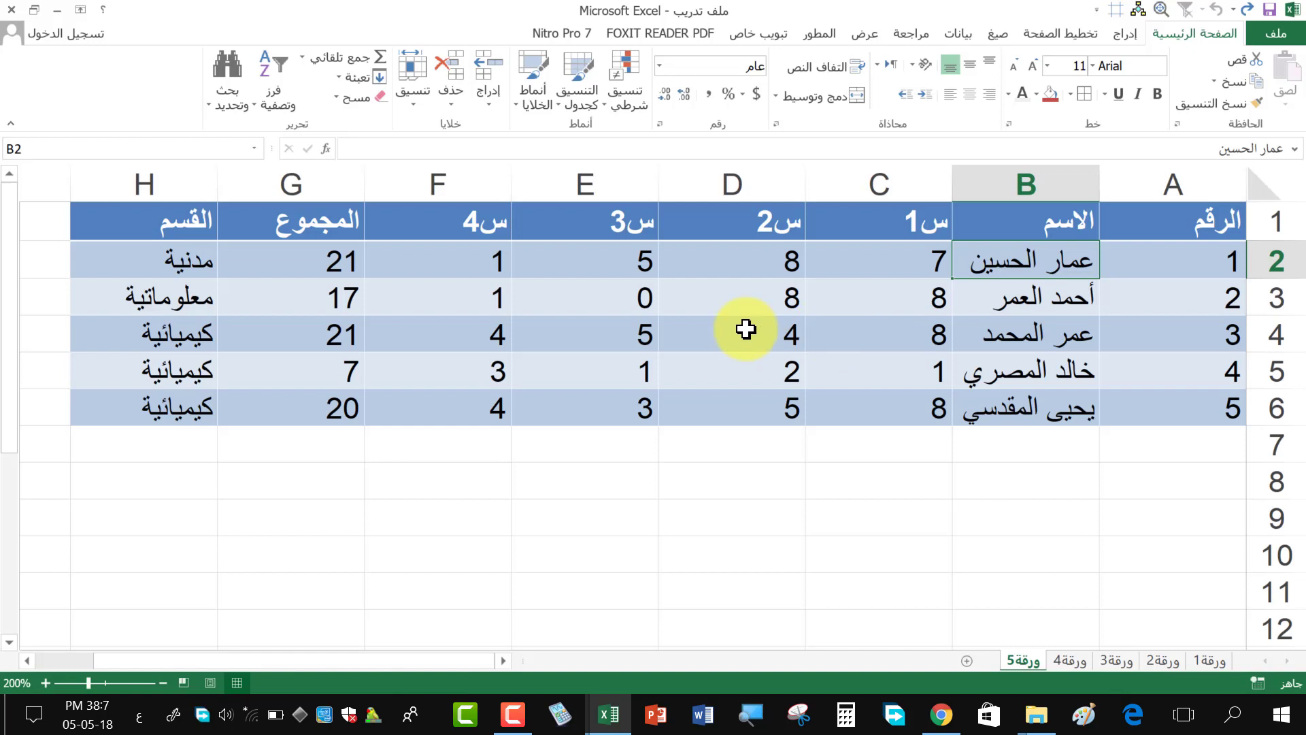
left_click(1013, 364)
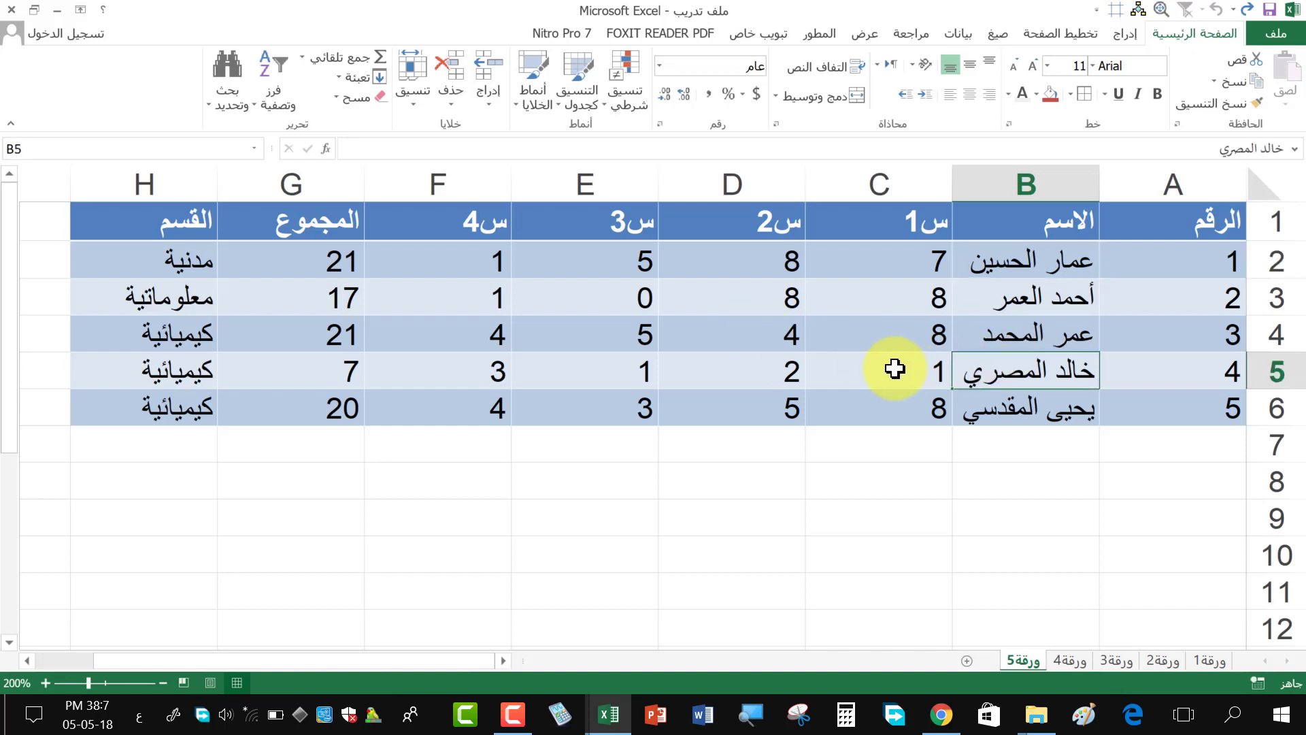
left_click_drag(1035, 258, 1048, 408)
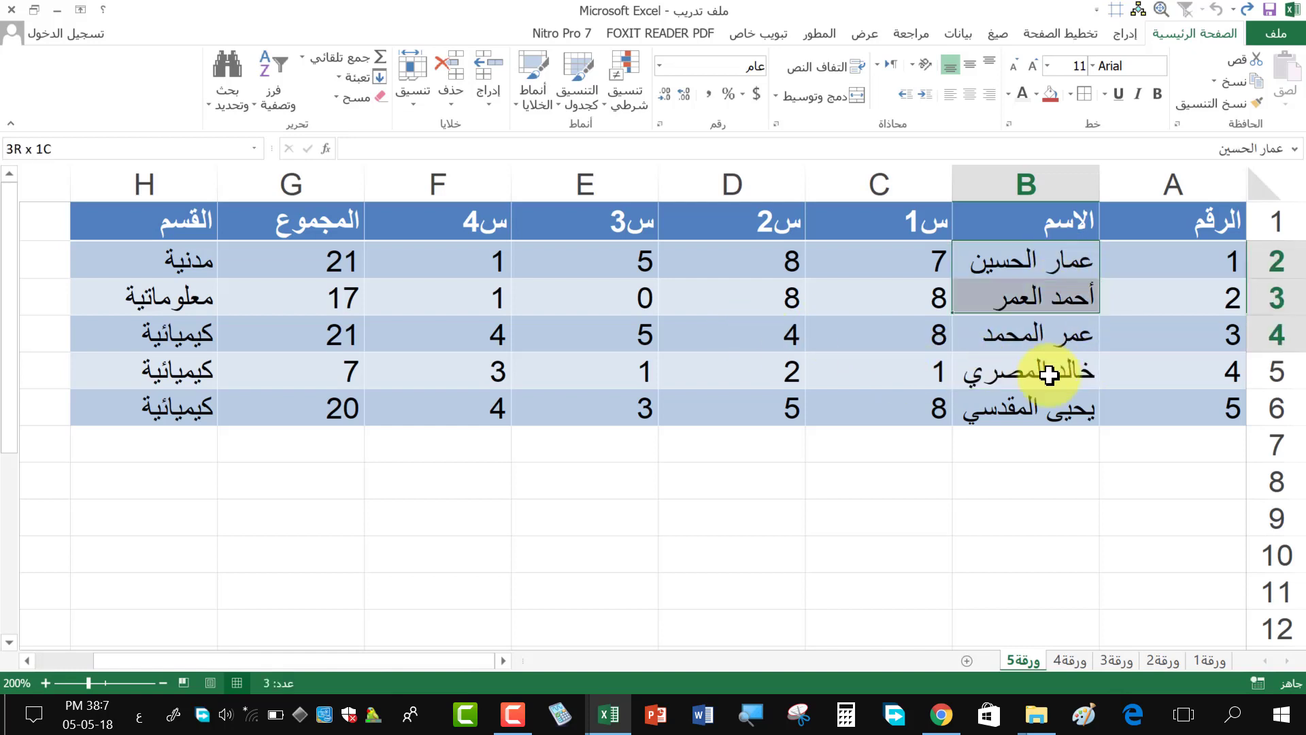
left_click(943, 343)
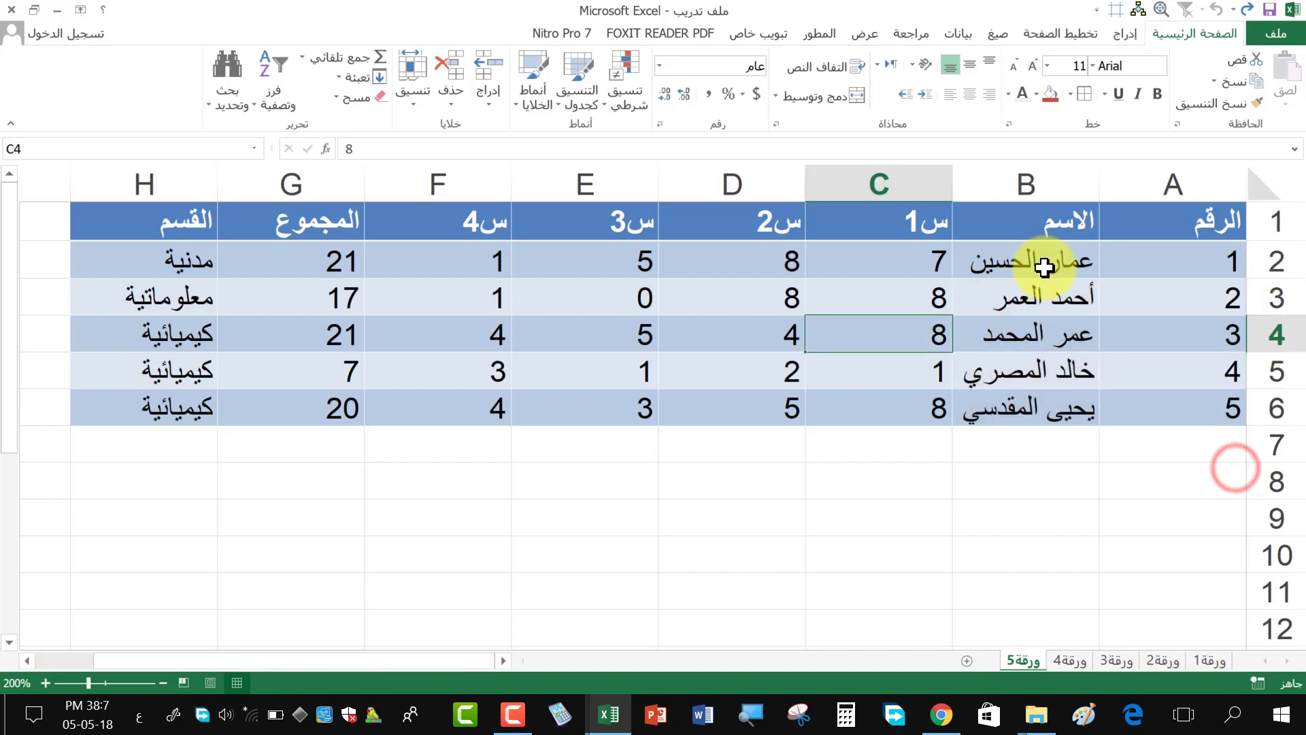
left_click_drag(1043, 259, 1039, 405)
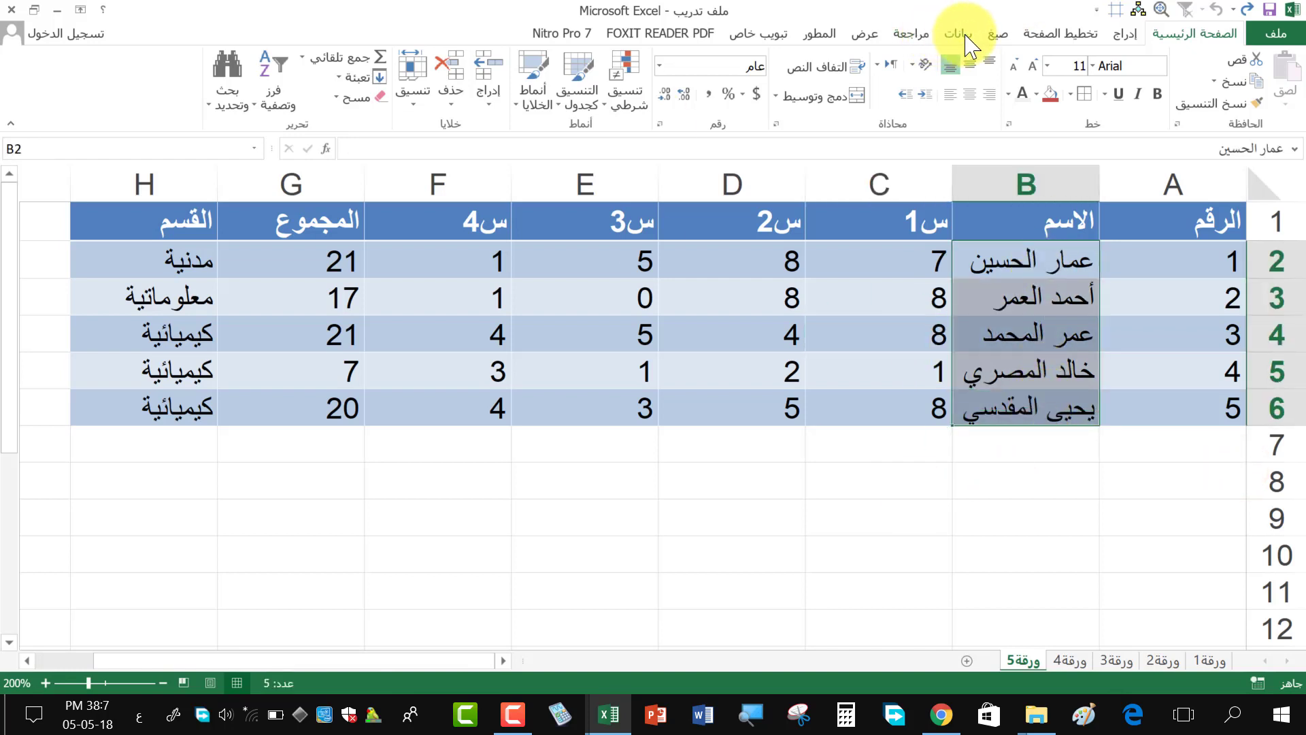
- Sort the names A to Z, expanding the selection so whole rows move together
left_click(279, 87)
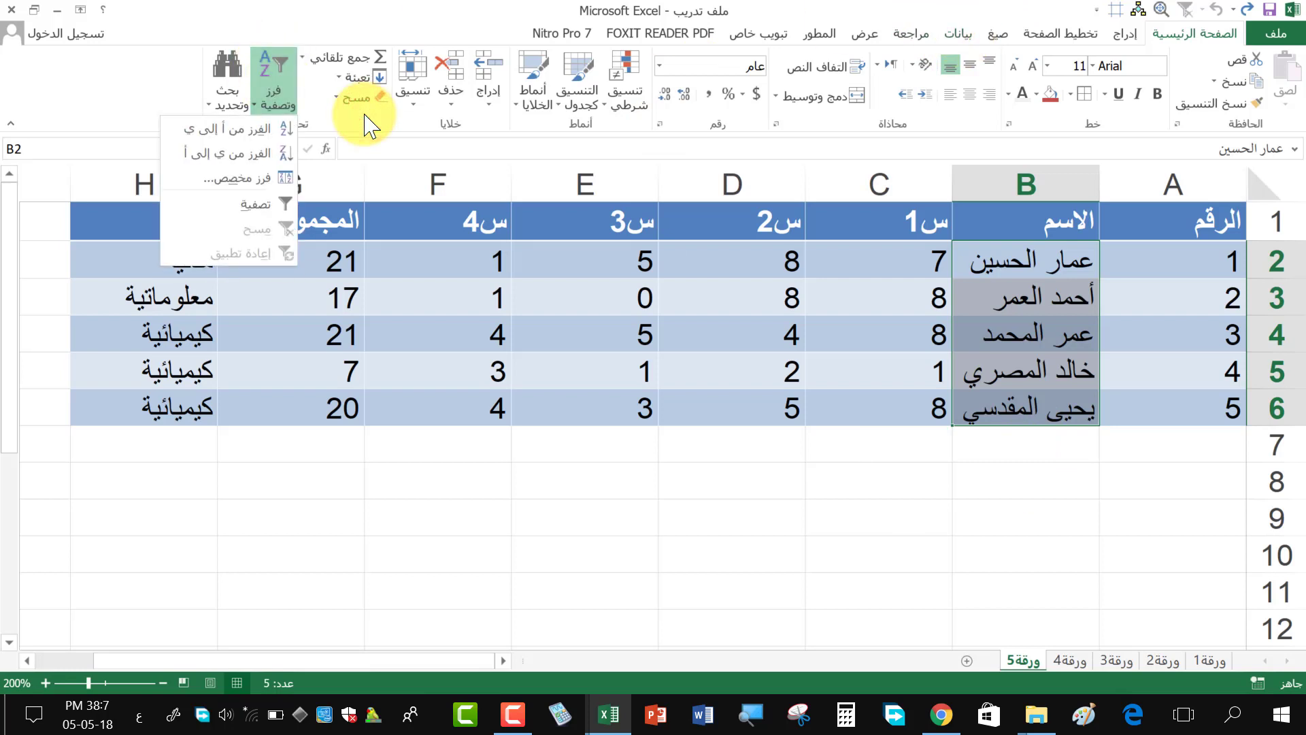
left_click(258, 128)
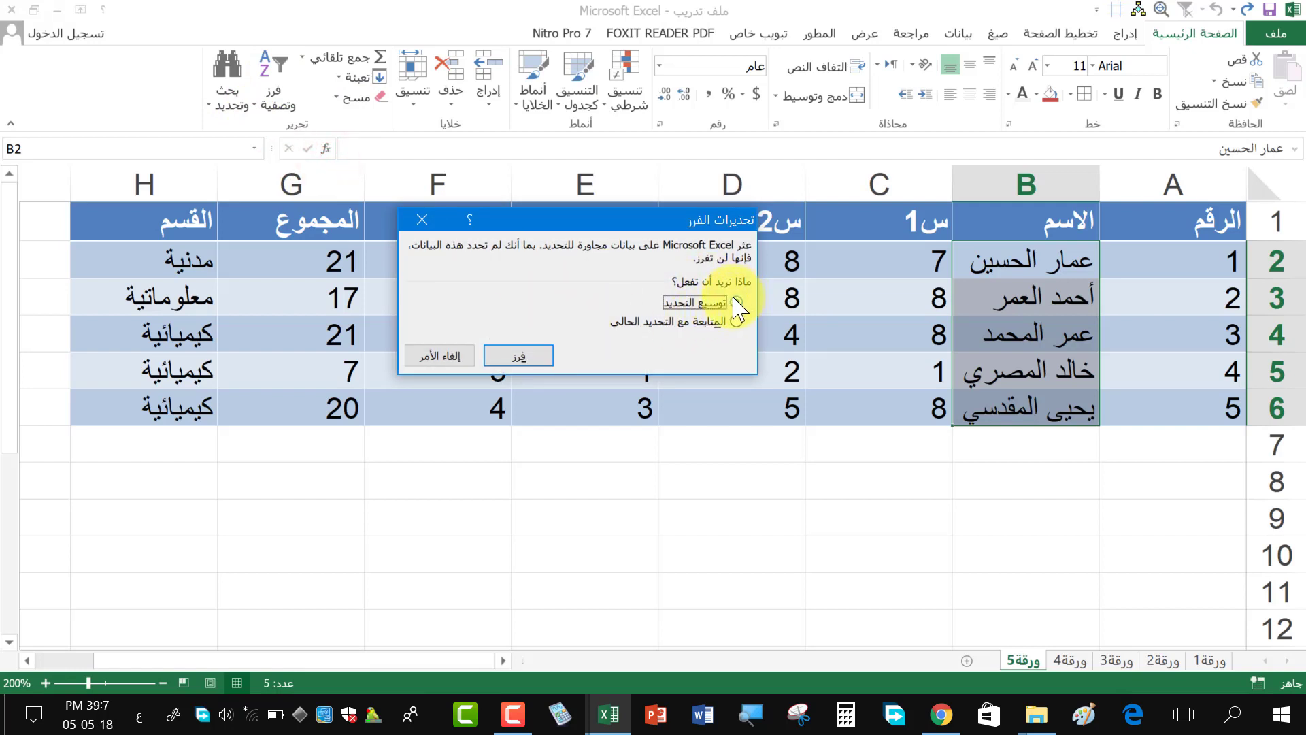
left_click_drag(664, 219, 775, 402)
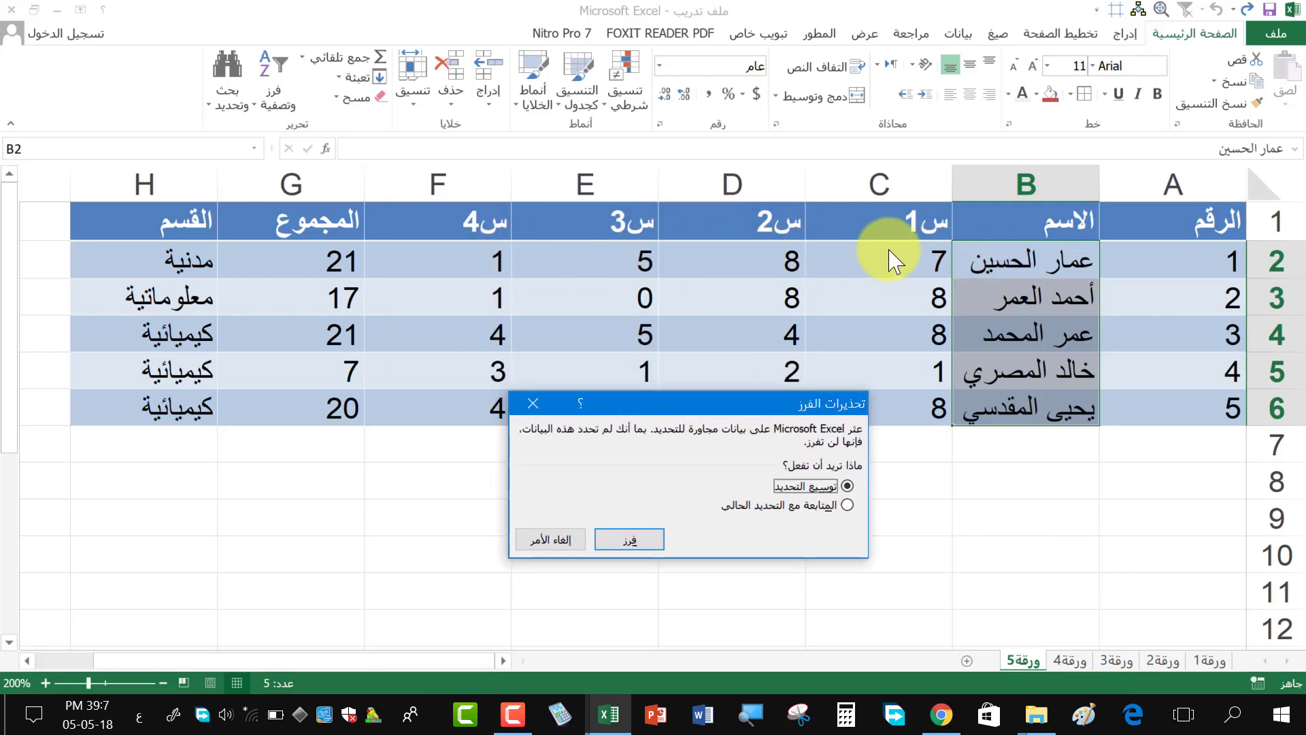
left_click(847, 505)
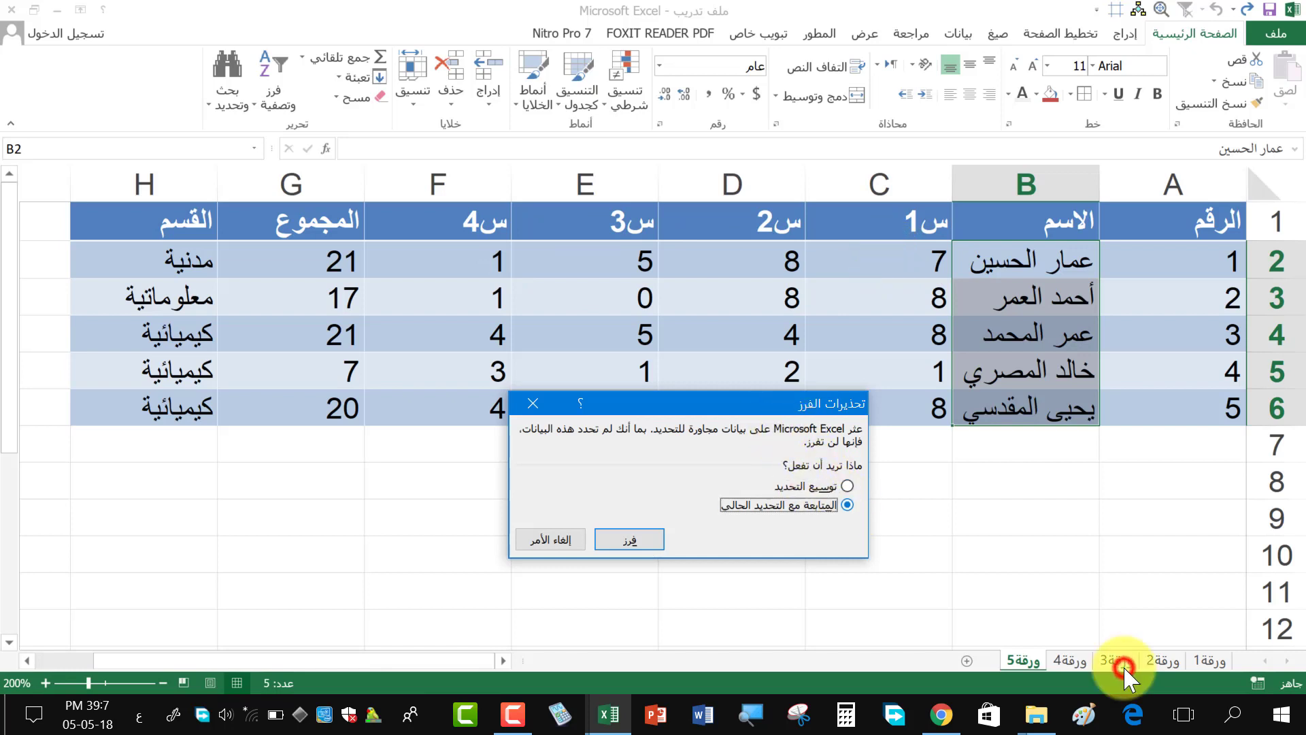
left_click(847, 486)
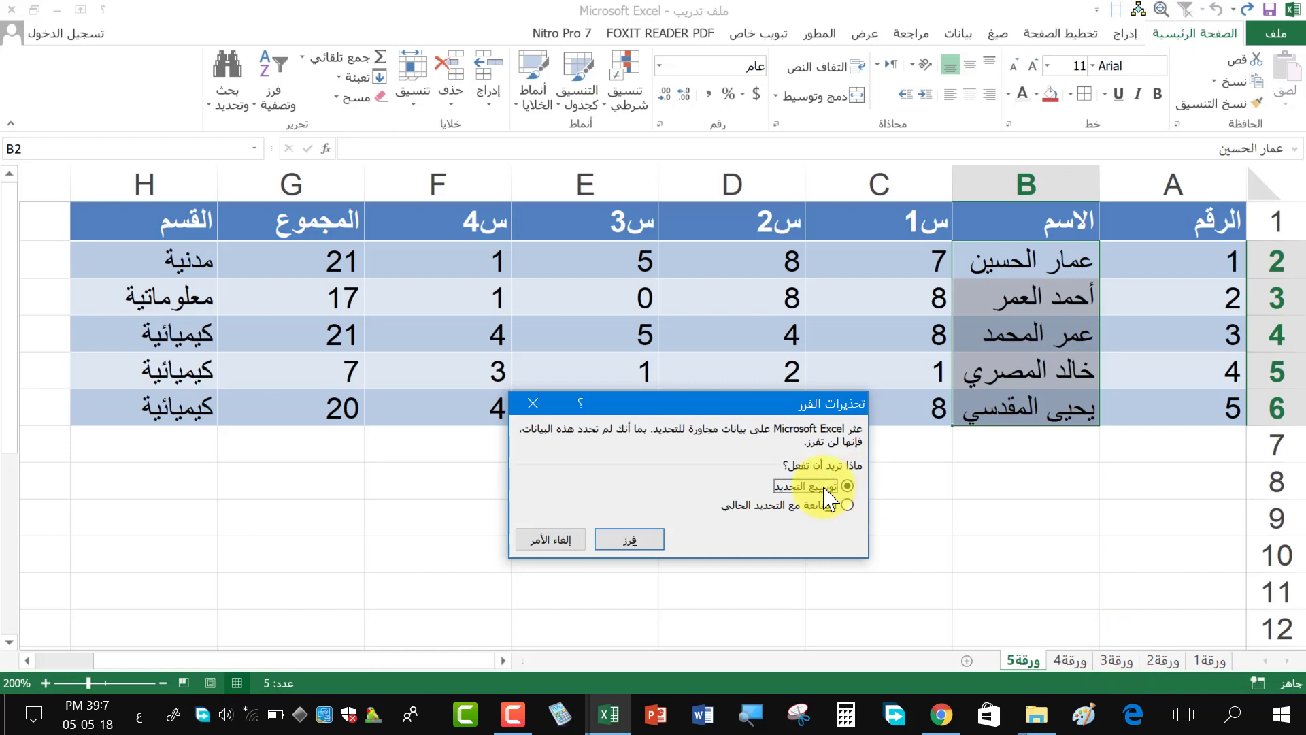
left_click(629, 541)
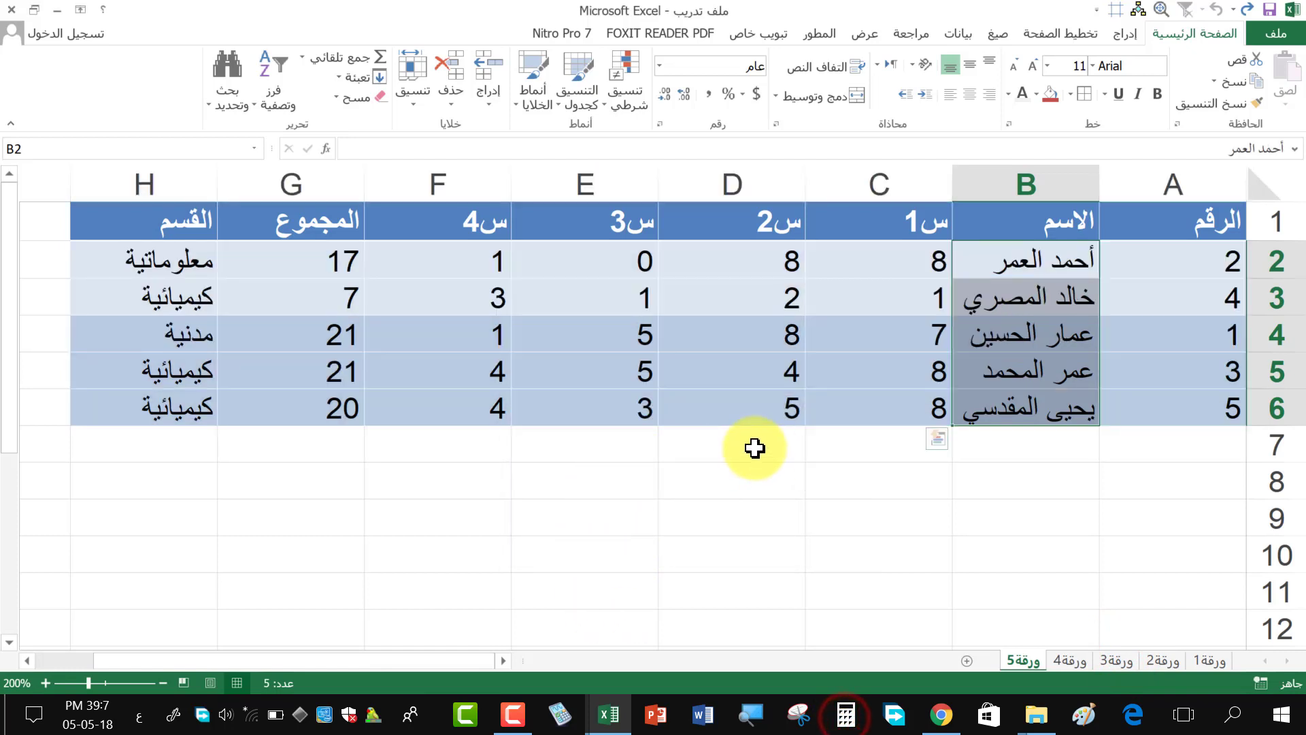
- Check the reordered names and the values across row 4 after the sort
left_click_drag(1003, 267, 1111, 431)
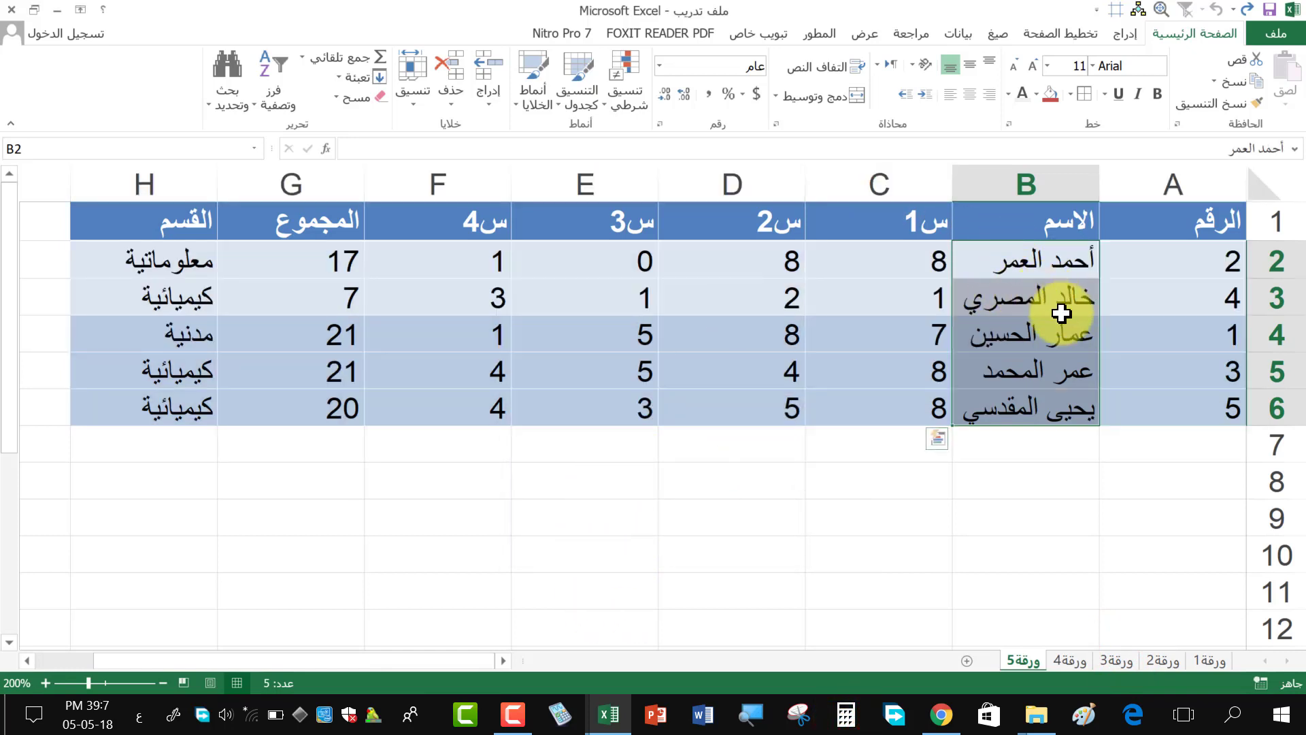
left_click(1029, 332)
left_click(877, 332)
left_click(748, 334)
left_click(625, 333)
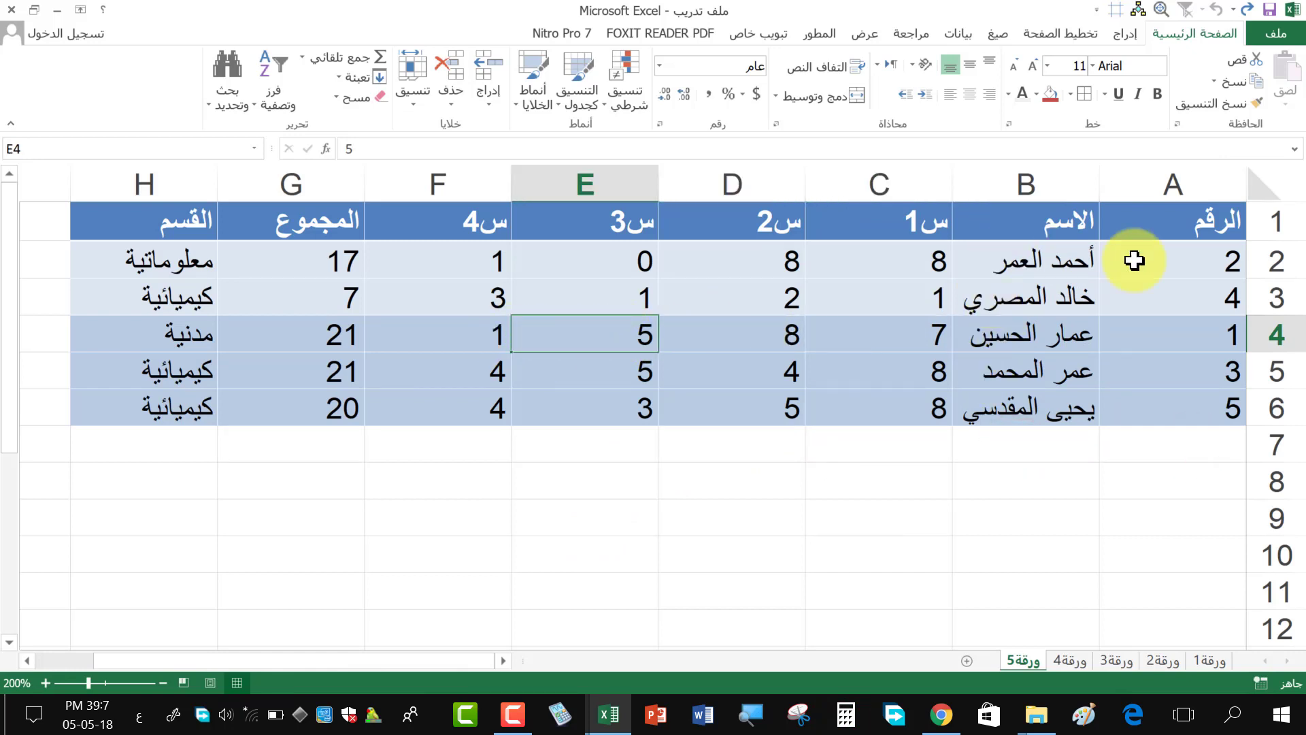
- Sort A2:A6 smallest to largest, expanding the selection to keep whole rows intact
left_click_drag(1158, 261, 1149, 411)
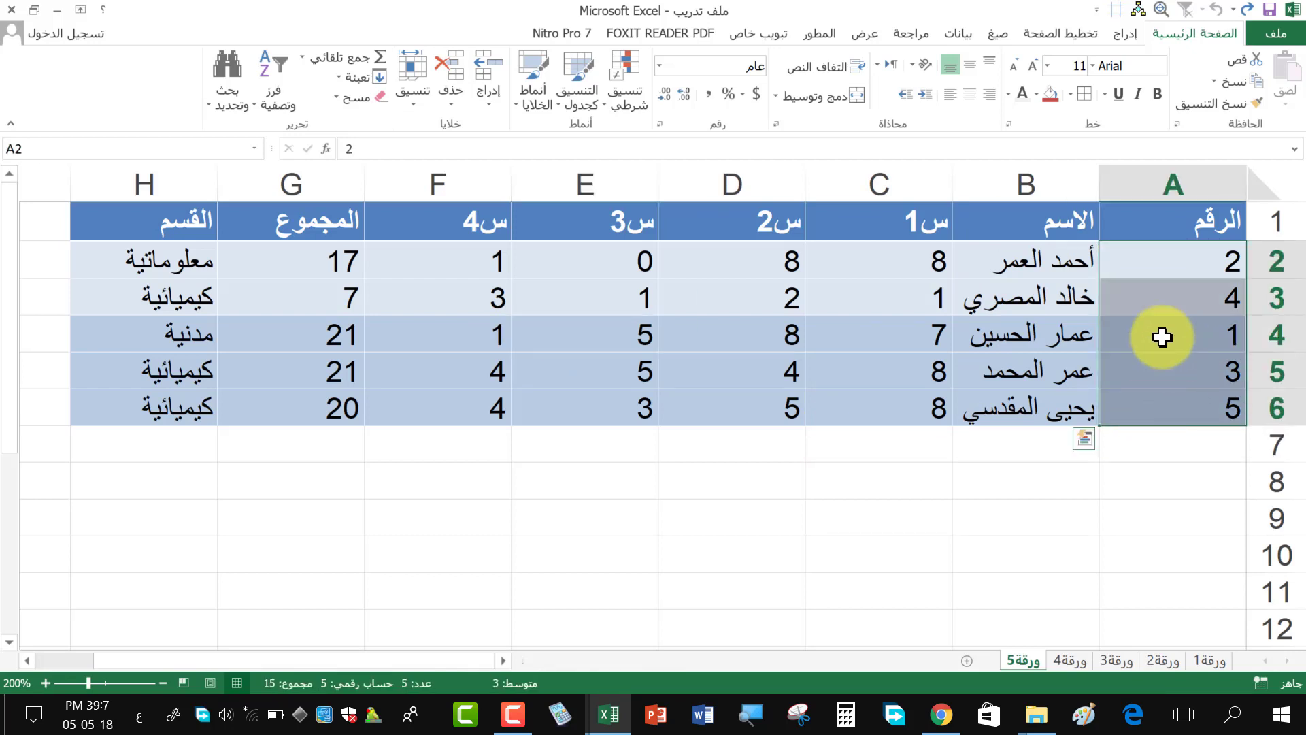
left_click(977, 327)
left_click(1194, 341)
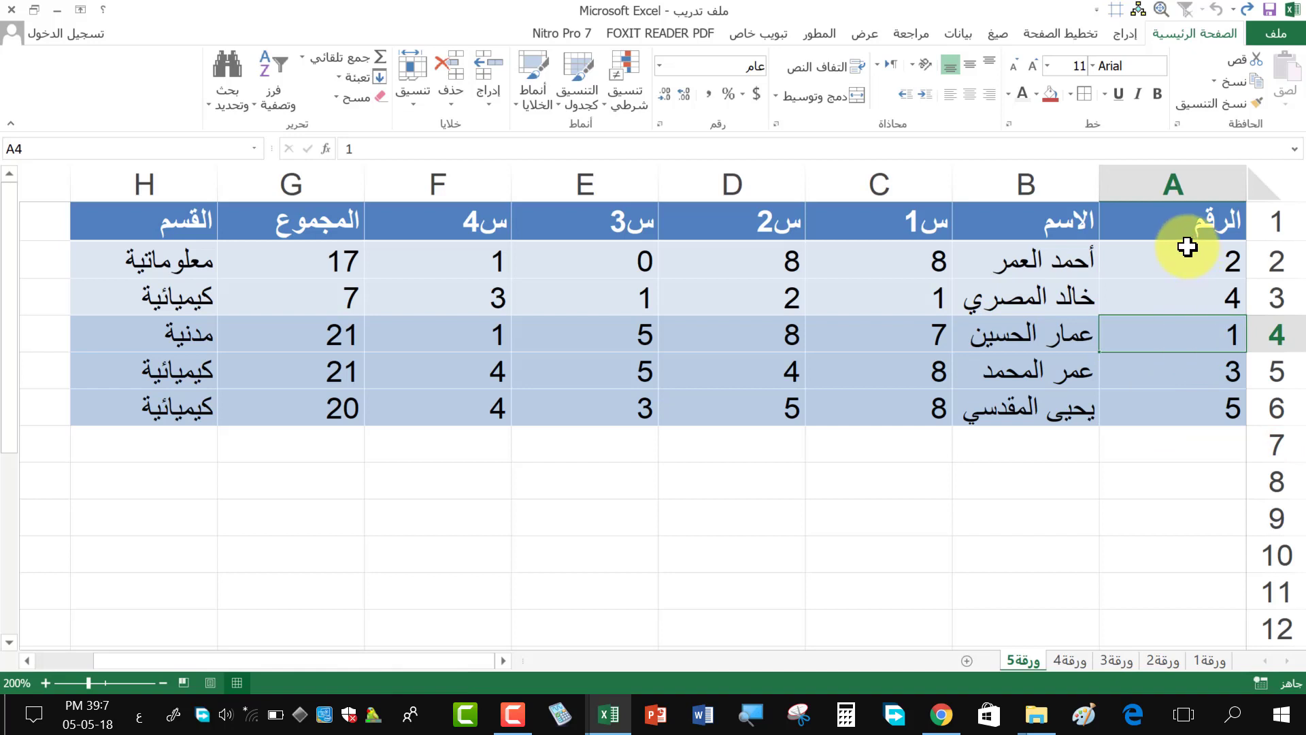
left_click_drag(1181, 250, 1093, 407)
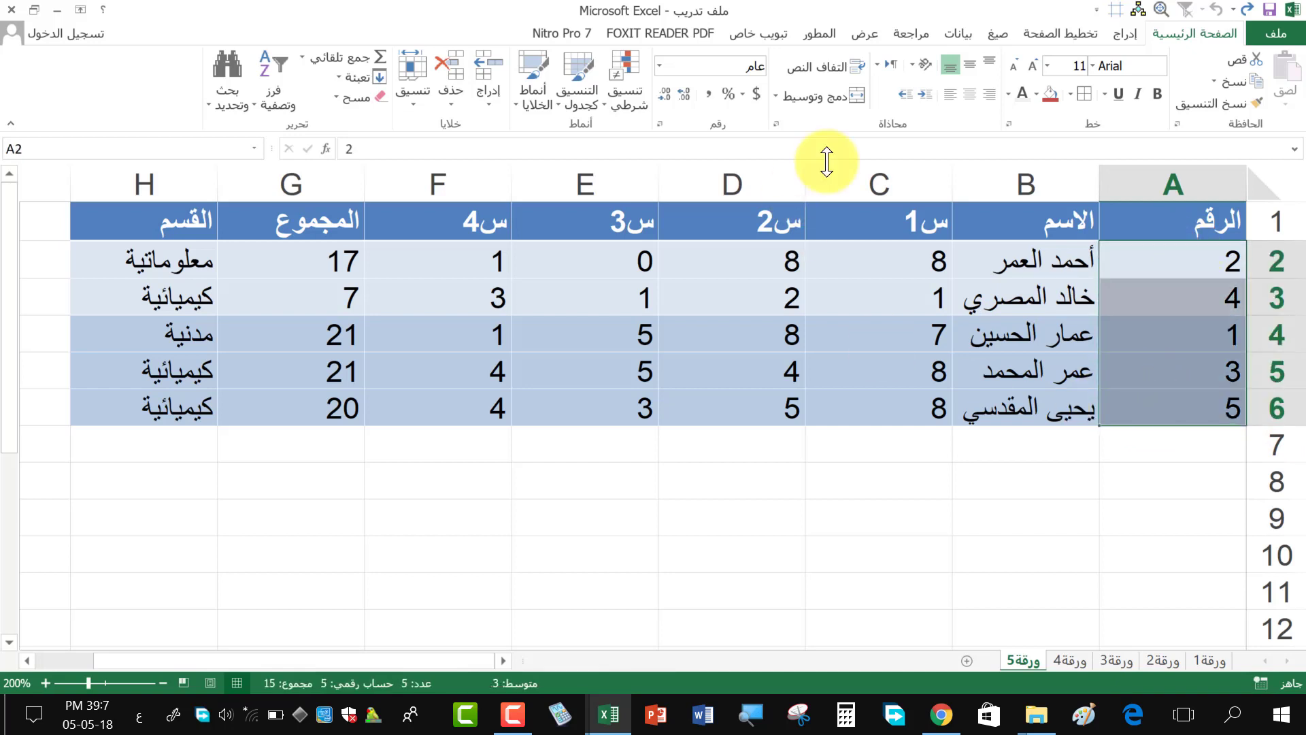
left_click(274, 82)
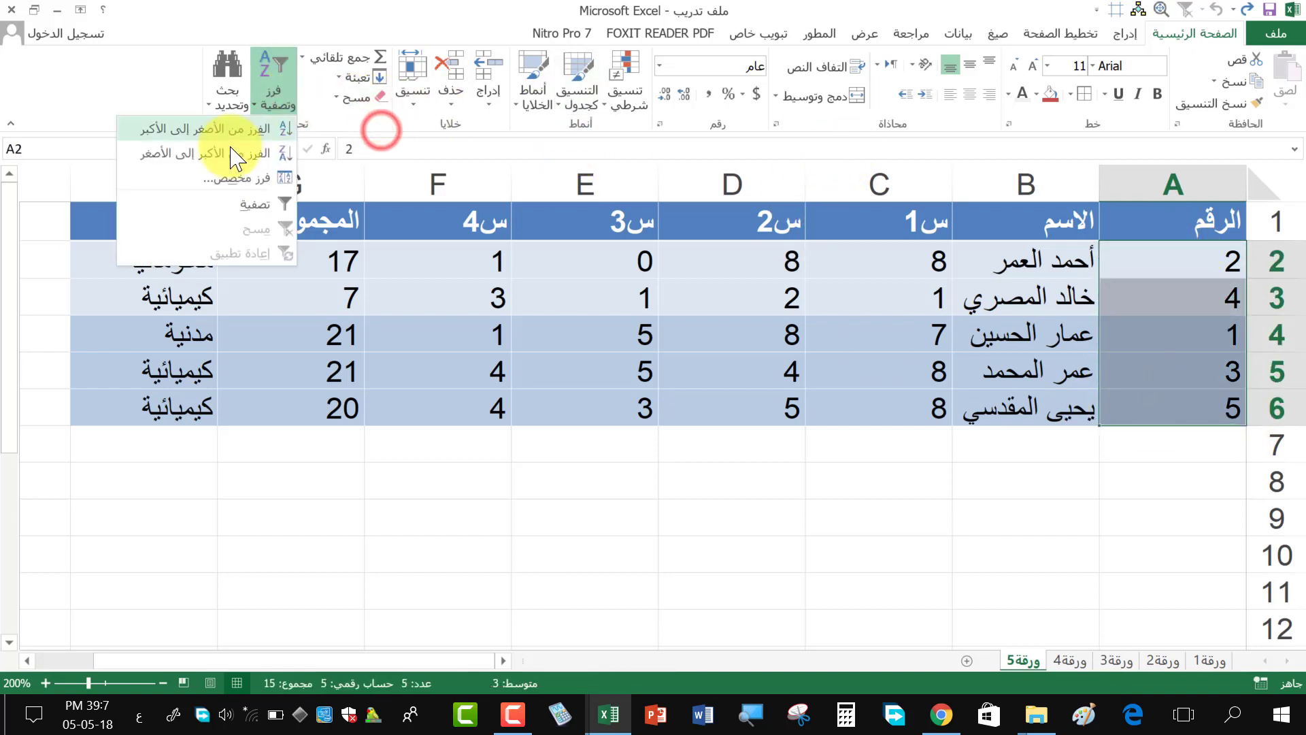
left_click(272, 139)
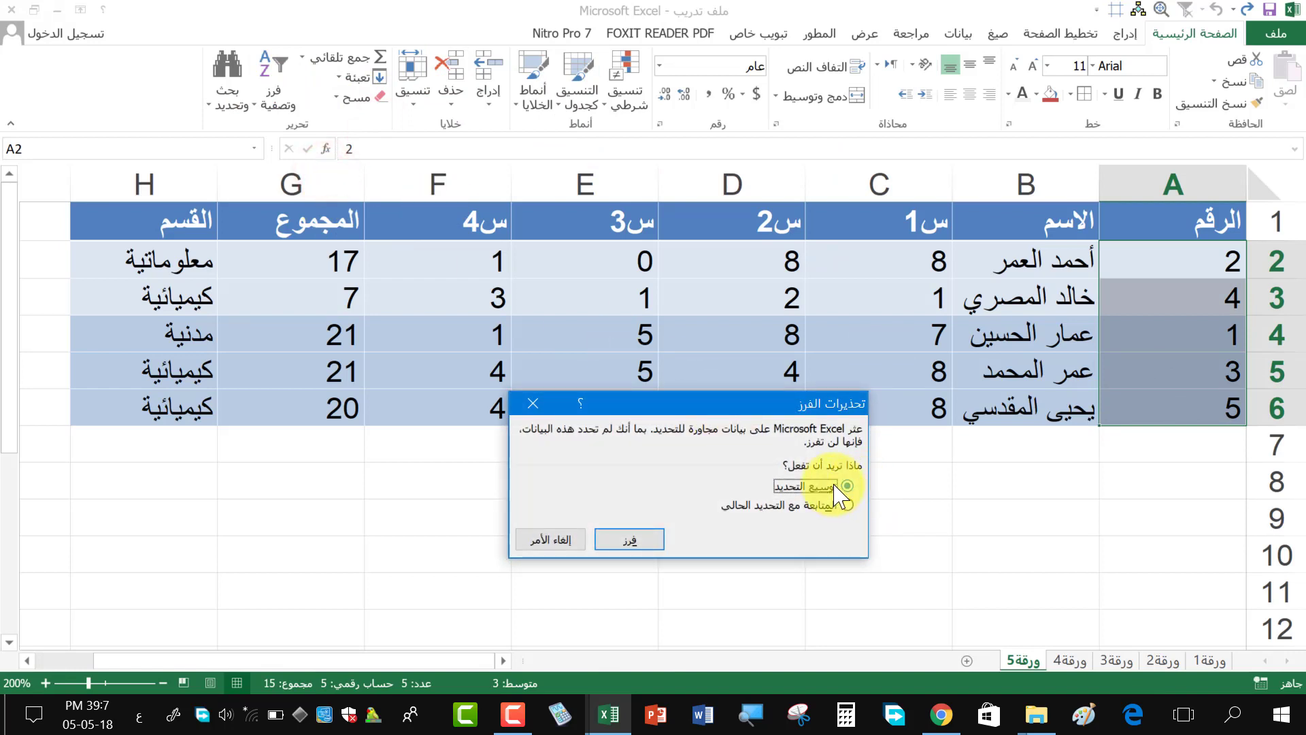
left_click(629, 540)
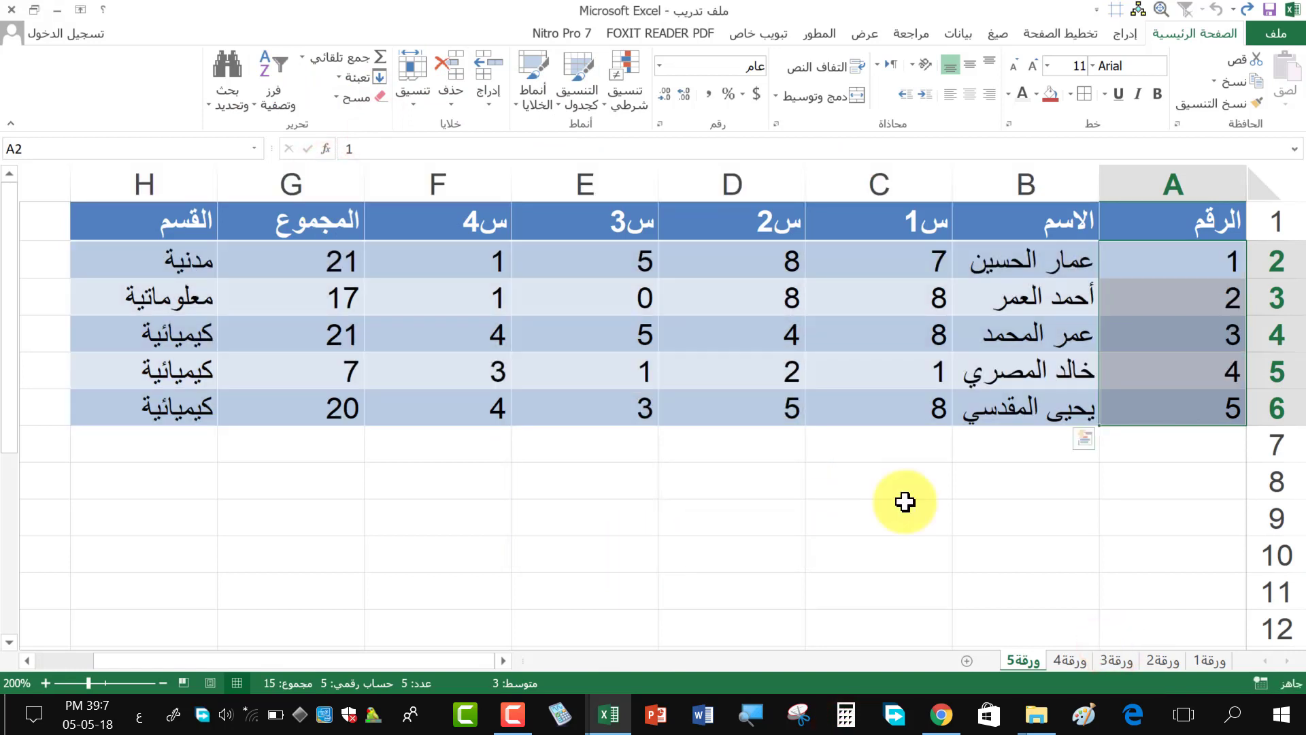
left_click(877, 298)
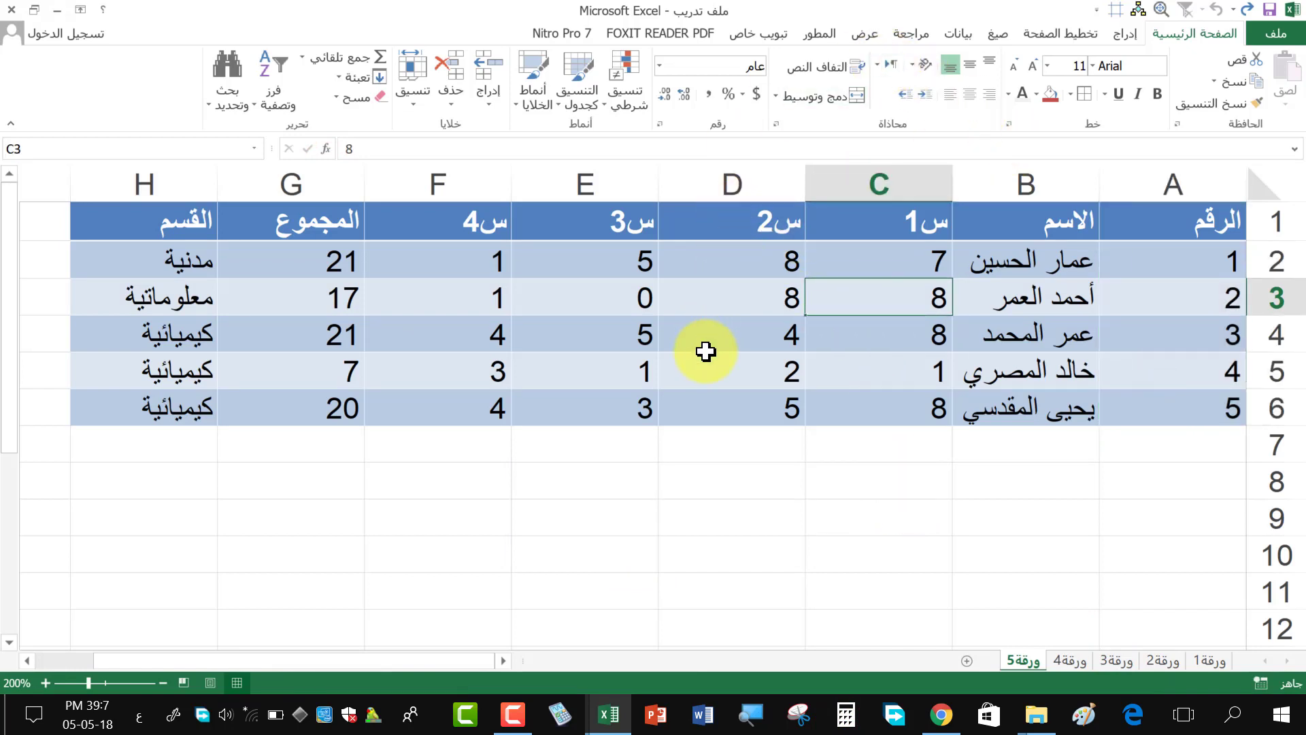
- Make A1:H6 table الجدول2, sort it by الاسم A to Z, then by القسم ascending
key("ctrl+t")
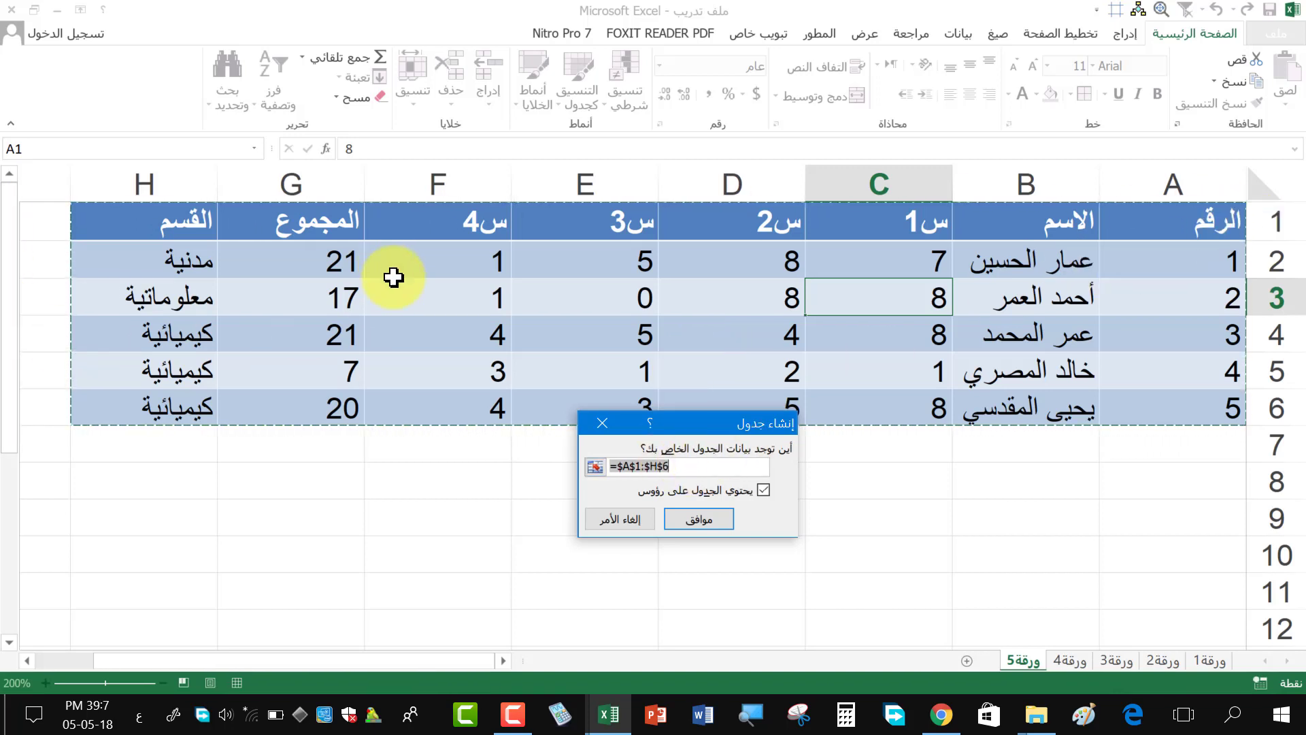
left_click(693, 521)
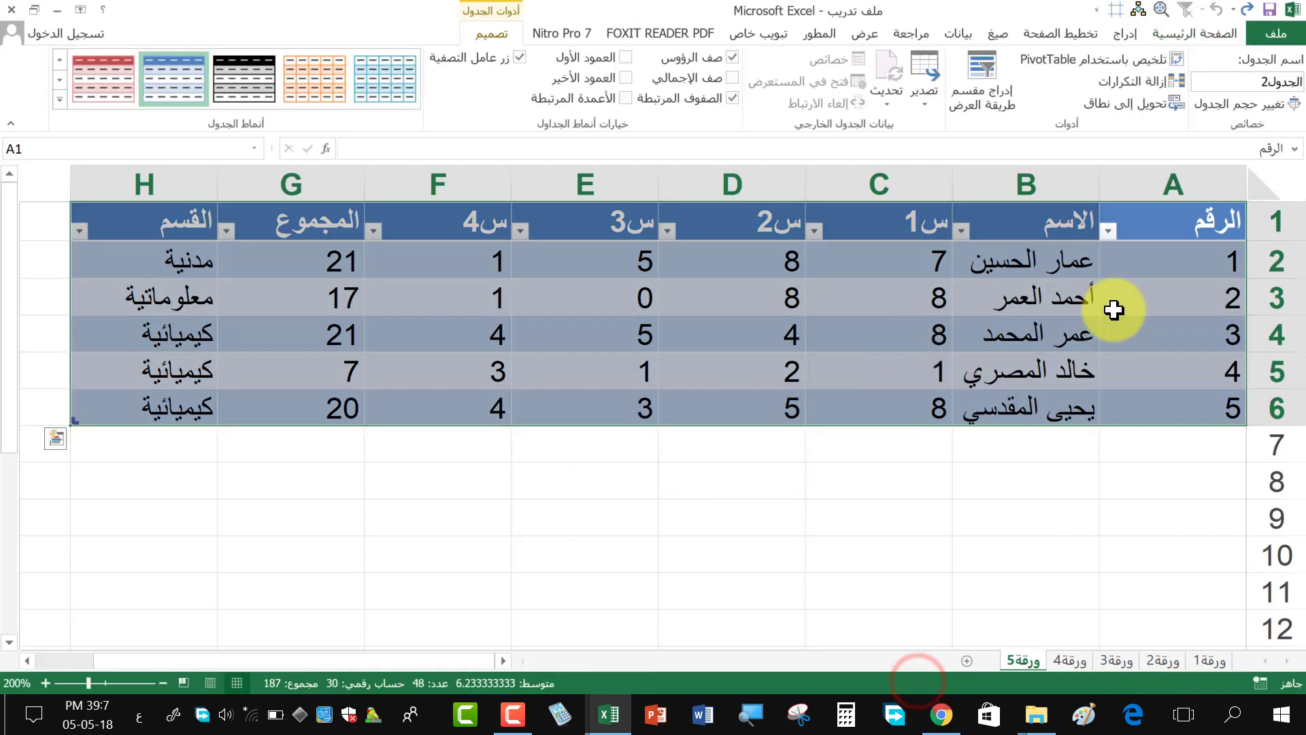
left_click(960, 231)
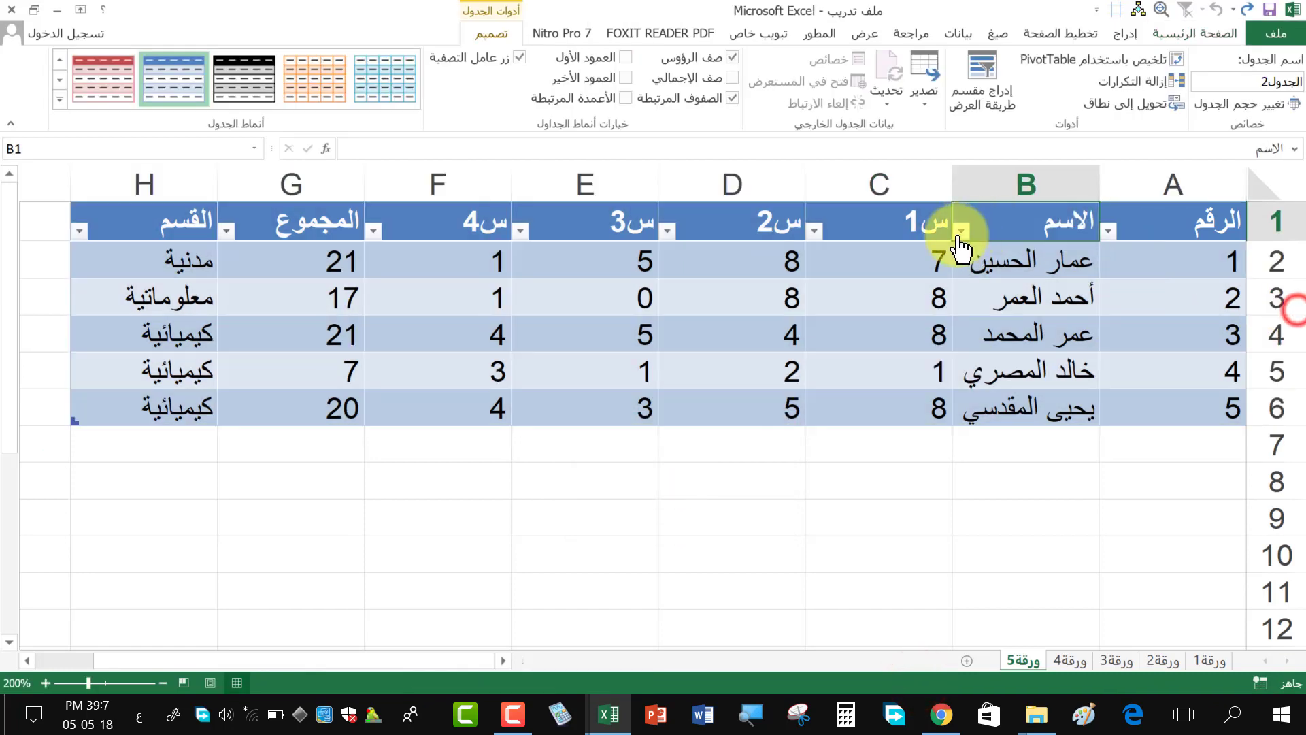
left_click(922, 279)
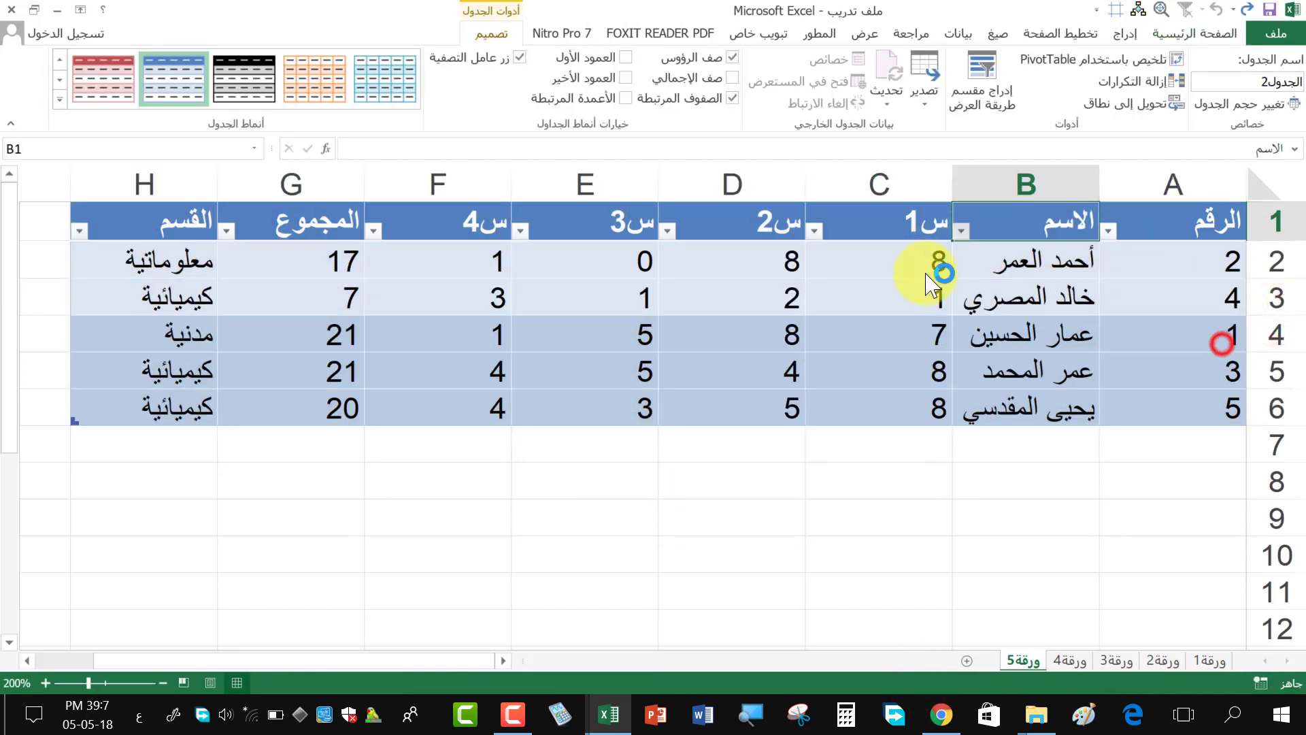
left_click(1072, 268)
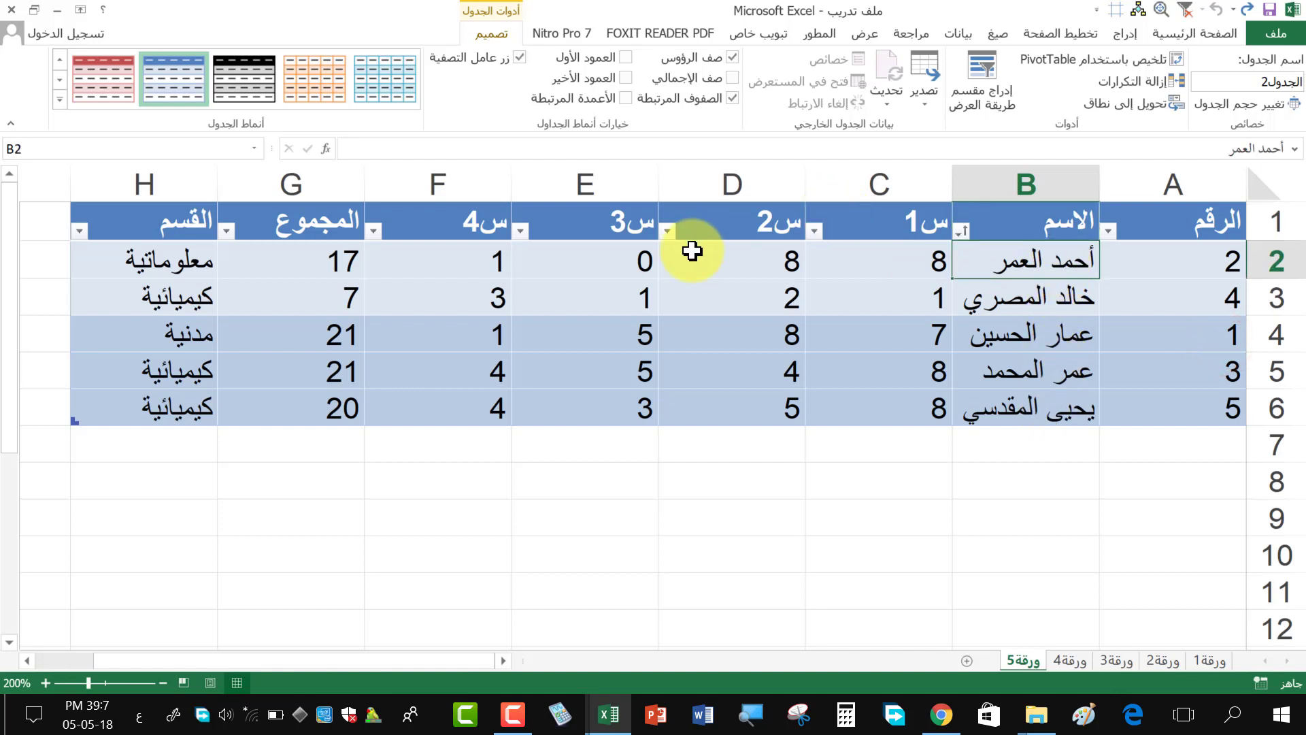
left_click(79, 231)
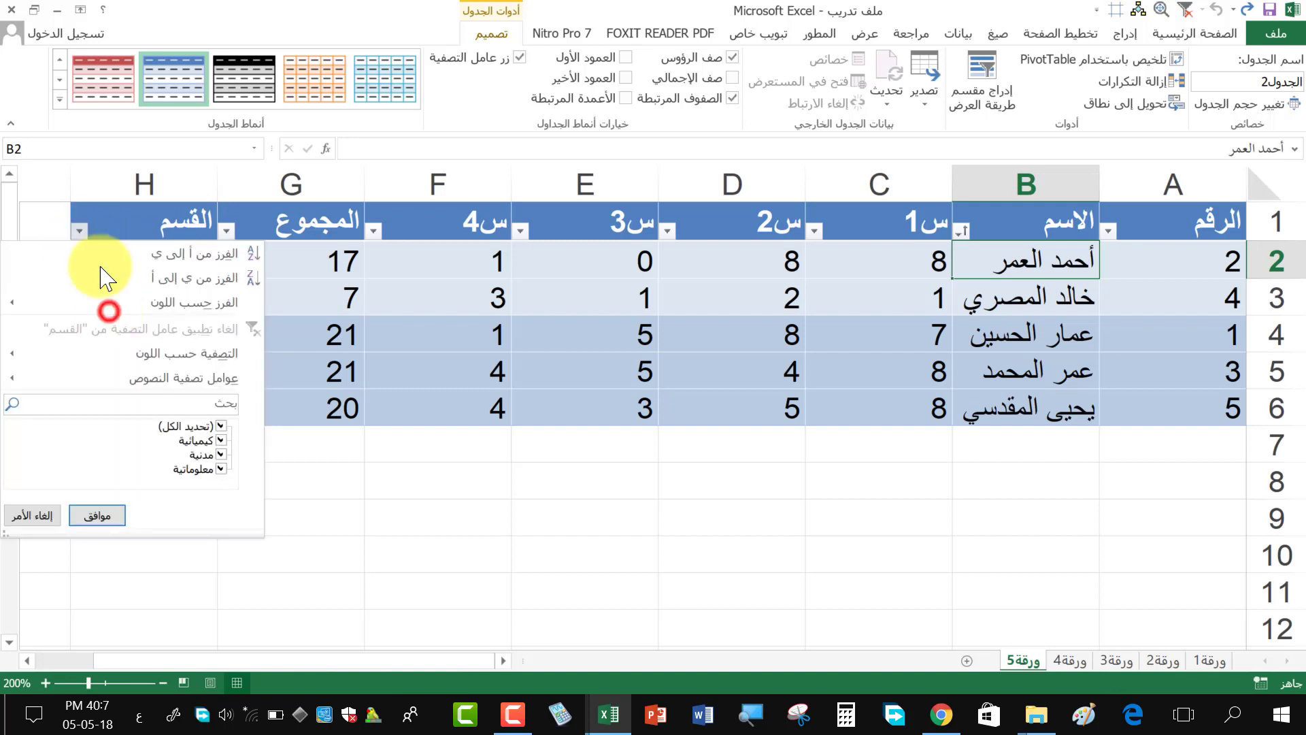
left_click(230, 350)
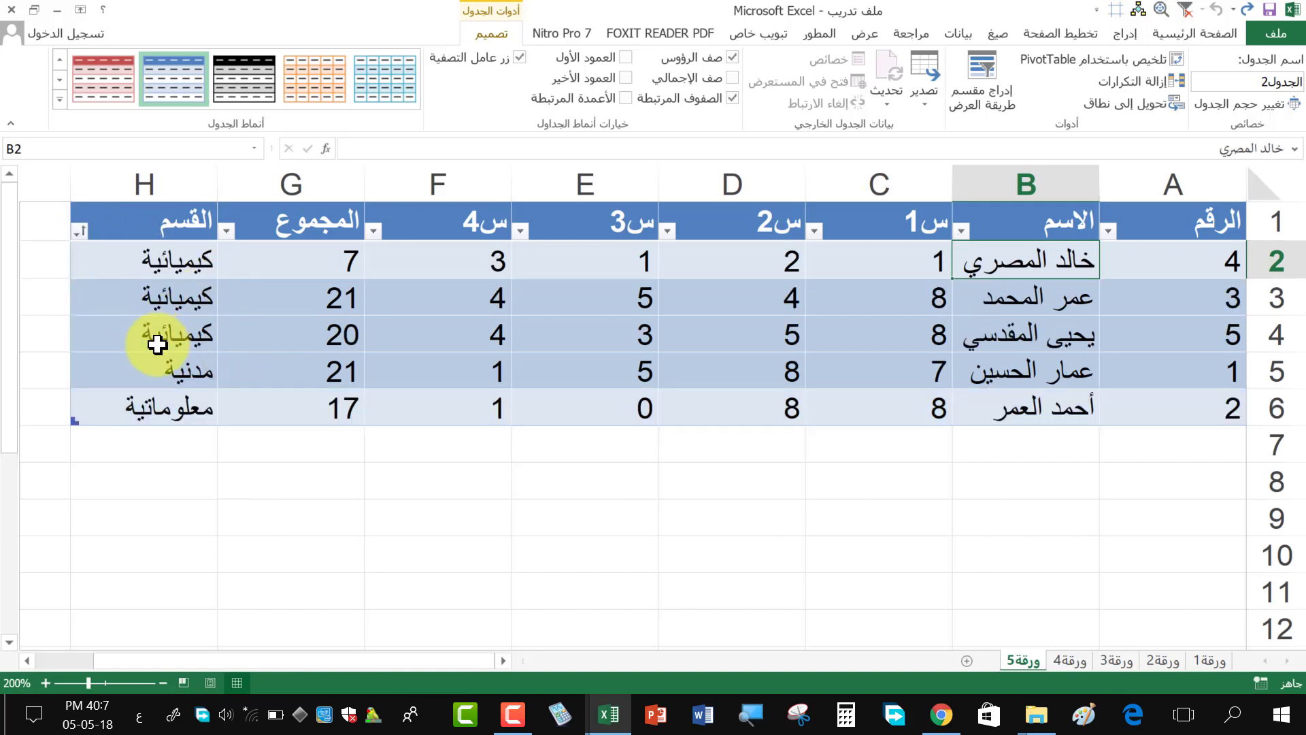